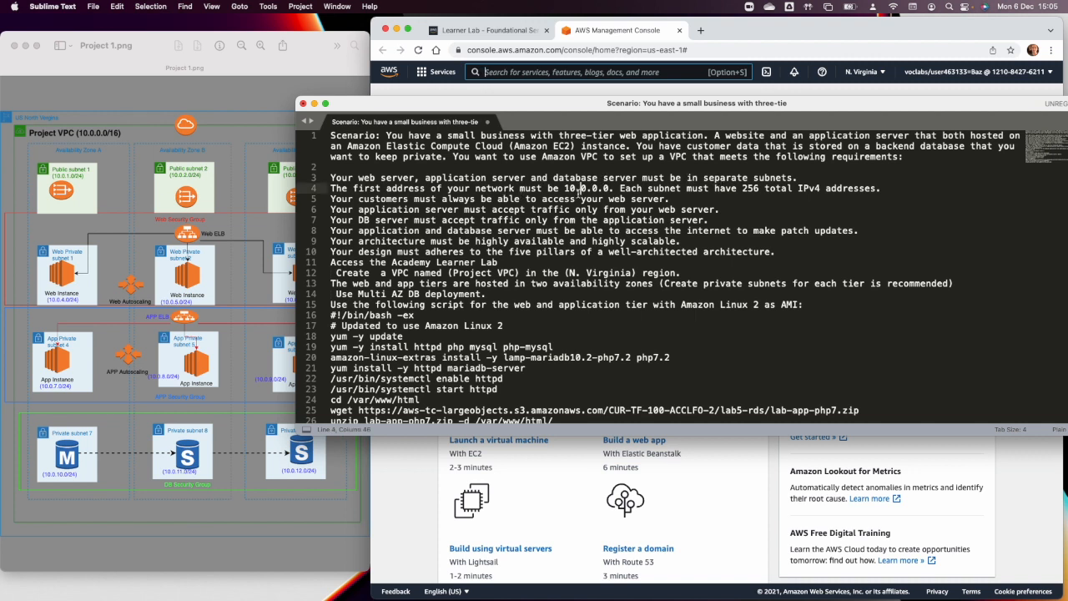
Review the three-tier VPC scenario requirements and the Amazon Linux 2 setup script in the text file alongside the architecture diagram.
{"action": "triple_click", "coordinate": [570, 189]}
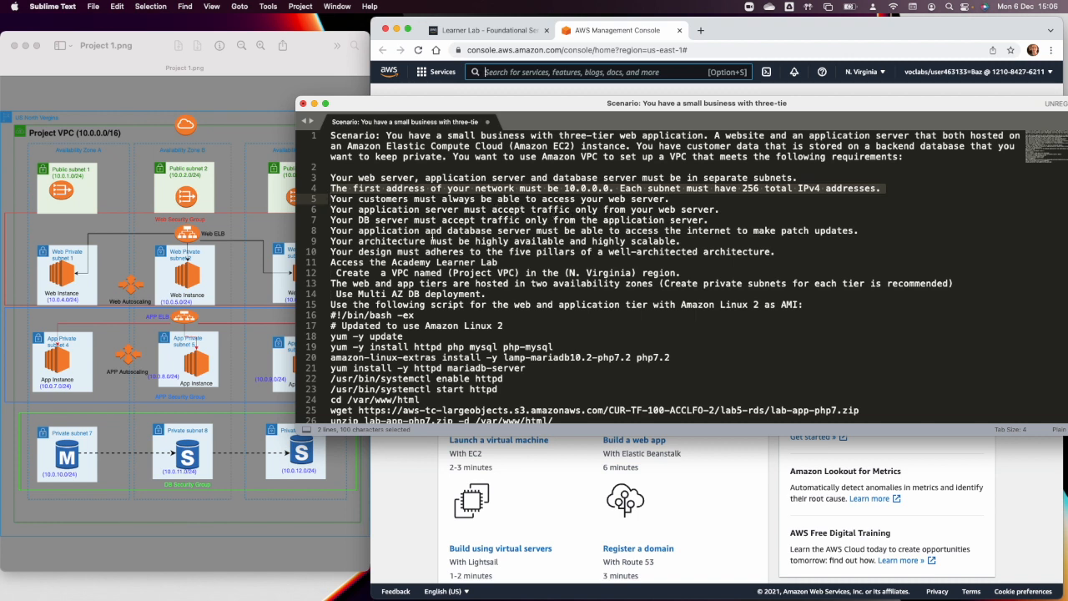
{"action": "double_click", "coordinate": [382, 221]}
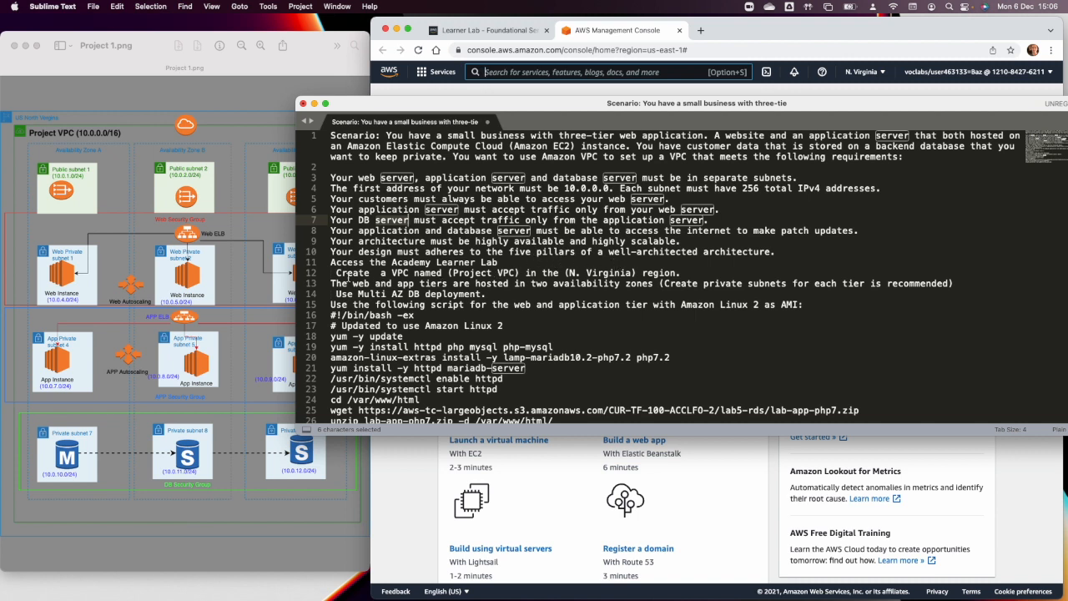
{"action": "left_click_drag", "start_coordinate": [336, 273], "coordinate": [469, 308]}
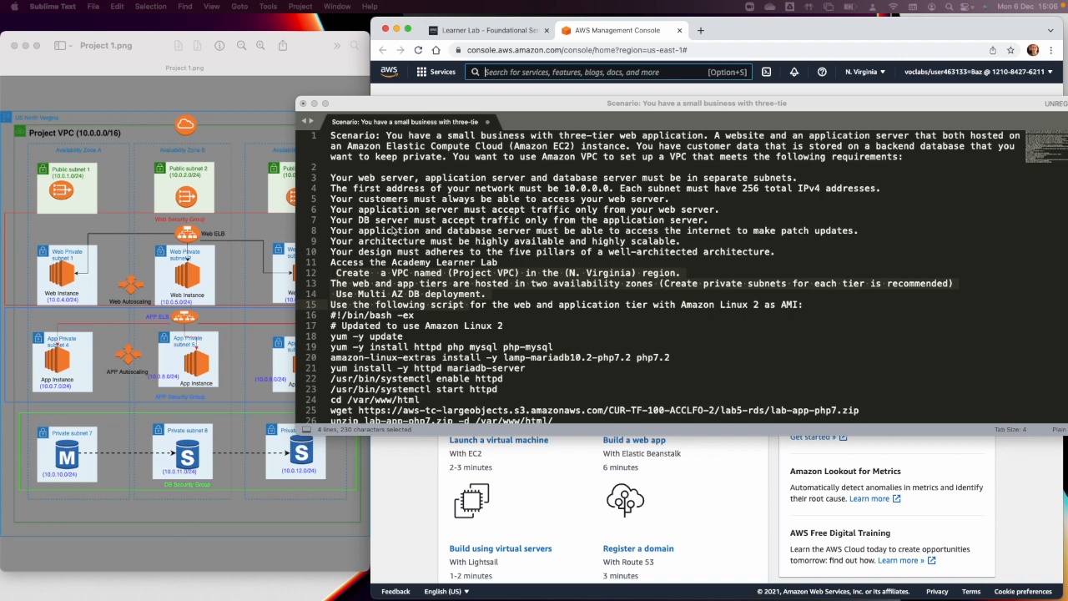
{"action": "left_click", "coordinate": [204, 292]}
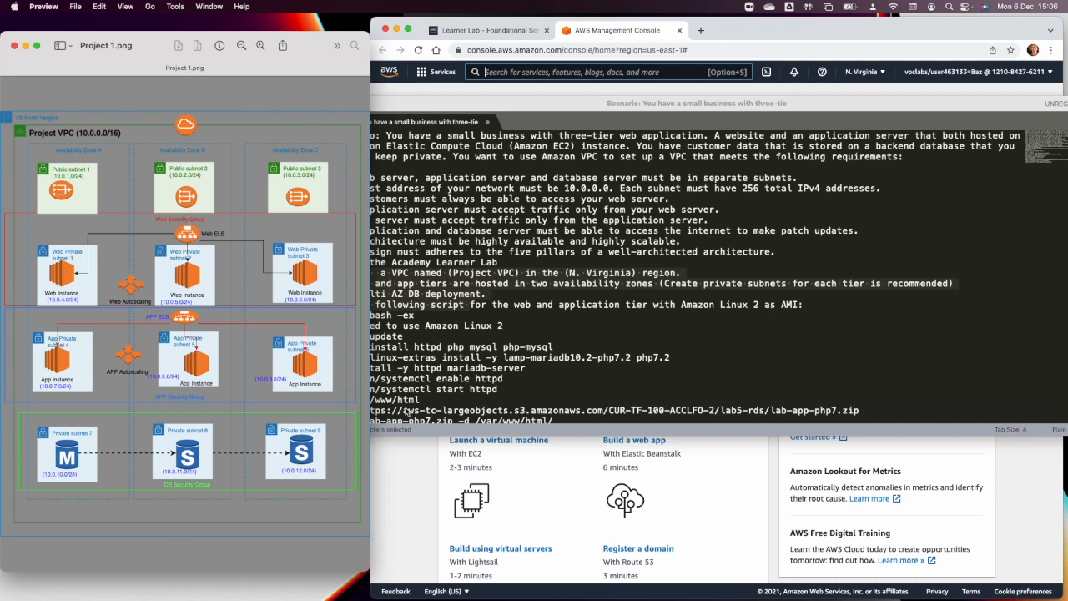
{"action": "scroll", "coordinate": [574, 268], "scroll_direction": "down", "scroll_amount": 3}
{"action": "left_click", "coordinate": [408, 347]}
{"action": "left_click_drag", "start_coordinate": [331, 280], "coordinate": [633, 408]}
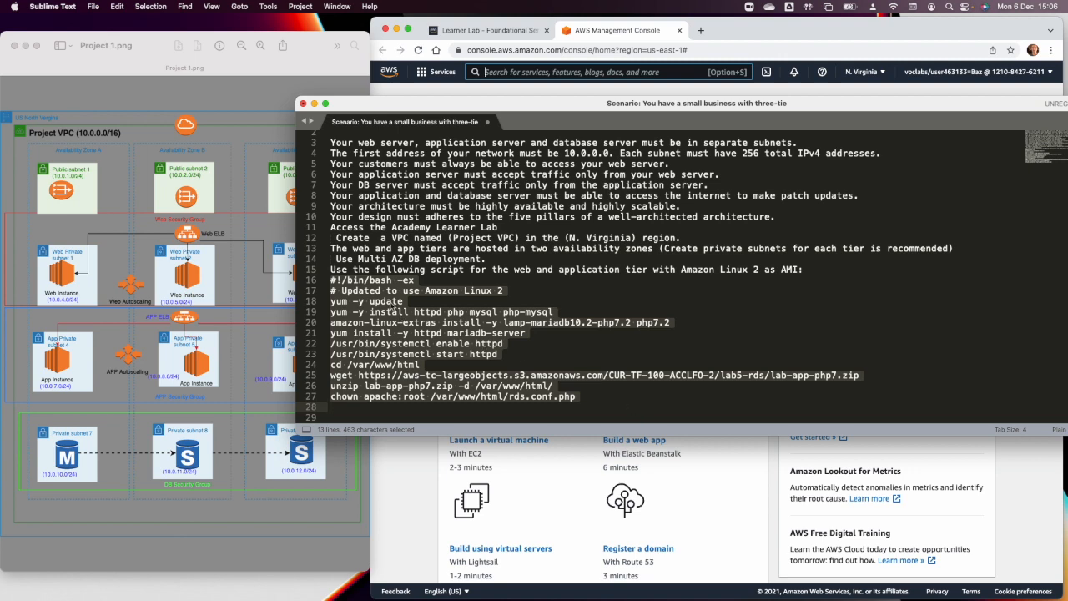
{"action": "left_click", "coordinate": [136, 426]}
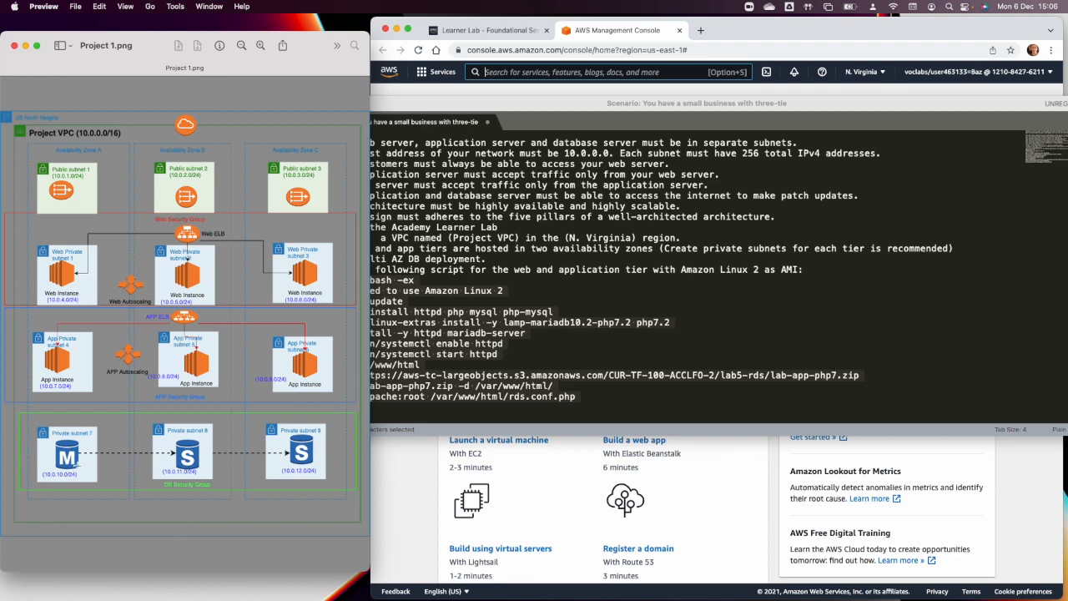
In the AWS console in Chrome, open the VPC service and launch the VPC Wizard with the "VPC with Public and Private Subnets" configuration.
{"action": "left_click", "coordinate": [420, 464]}
{"action": "left_click", "coordinate": [485, 270]}
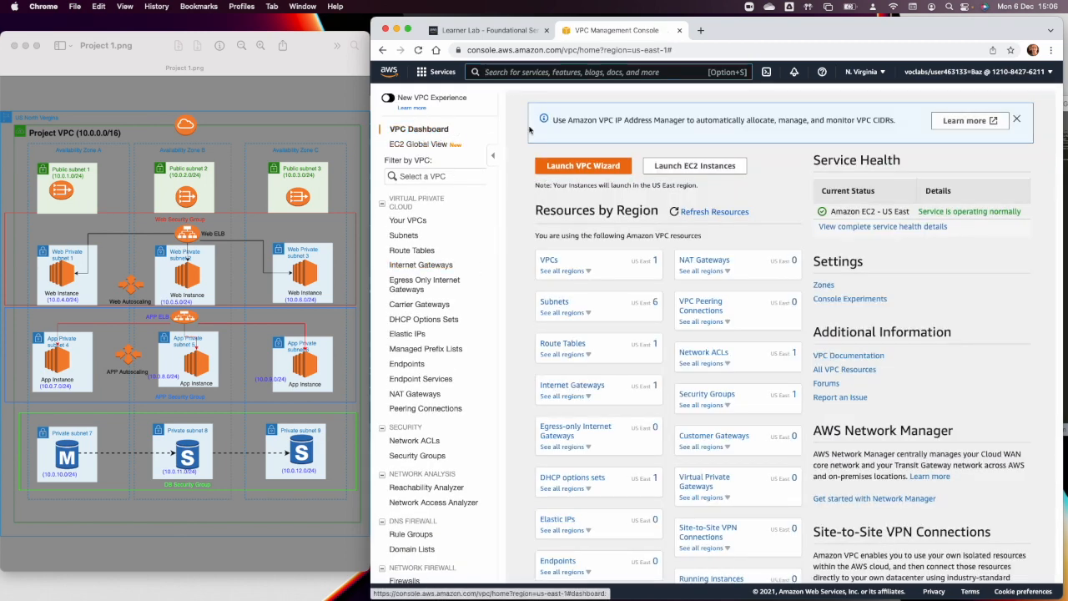
{"action": "left_click", "coordinate": [588, 166]}
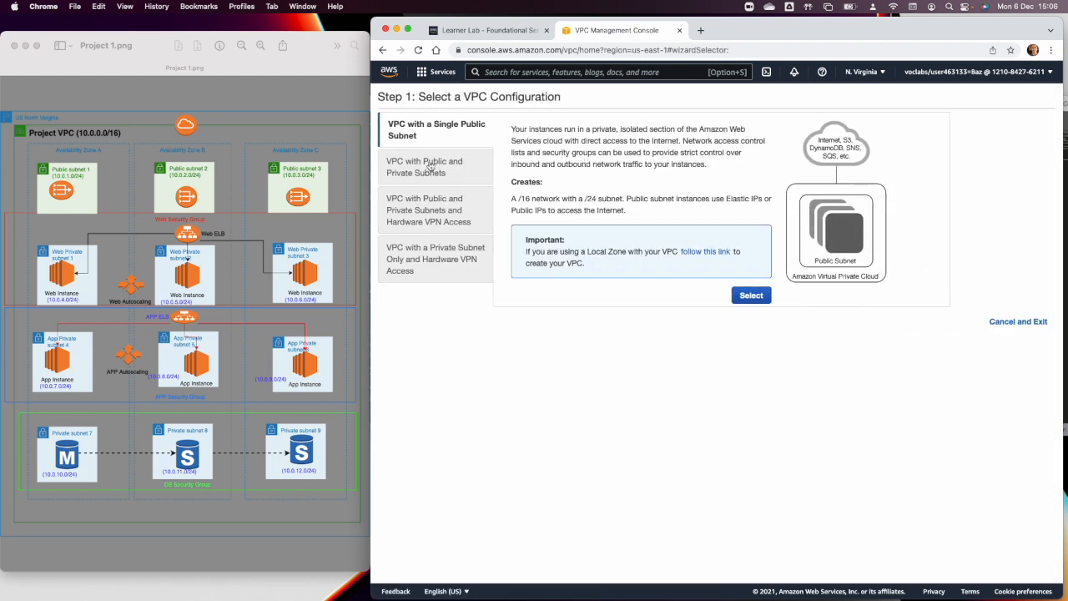
{"action": "left_click", "coordinate": [430, 166]}
{"action": "left_click", "coordinate": [751, 320]}
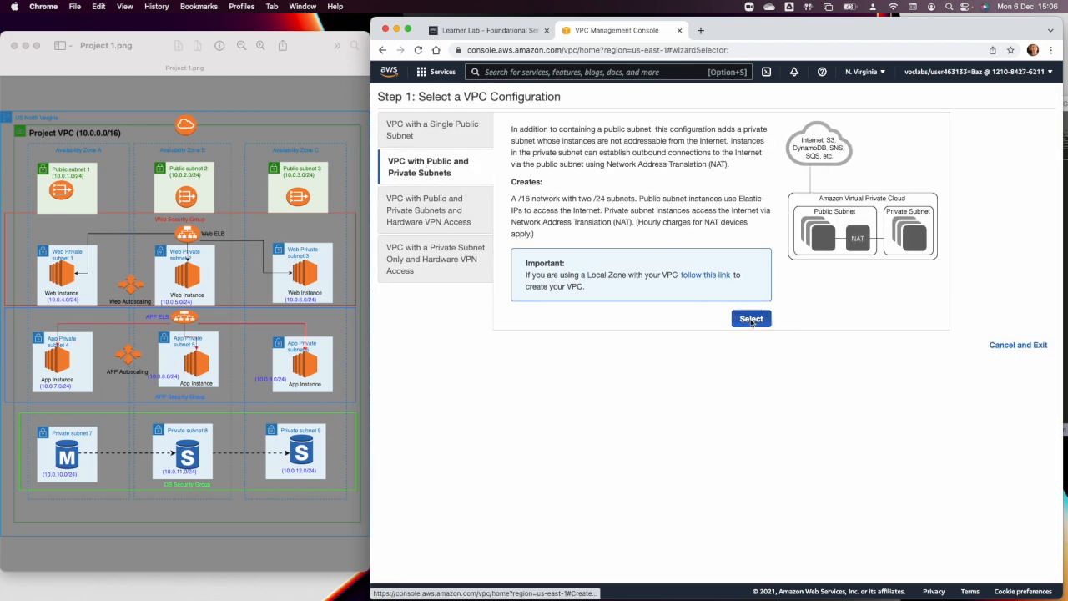
Name the VPC "Project VPC" and the public subnet "Public subnet 1", placing that subnet in us-east-1a.
{"action": "left_click", "coordinate": [538, 182]}
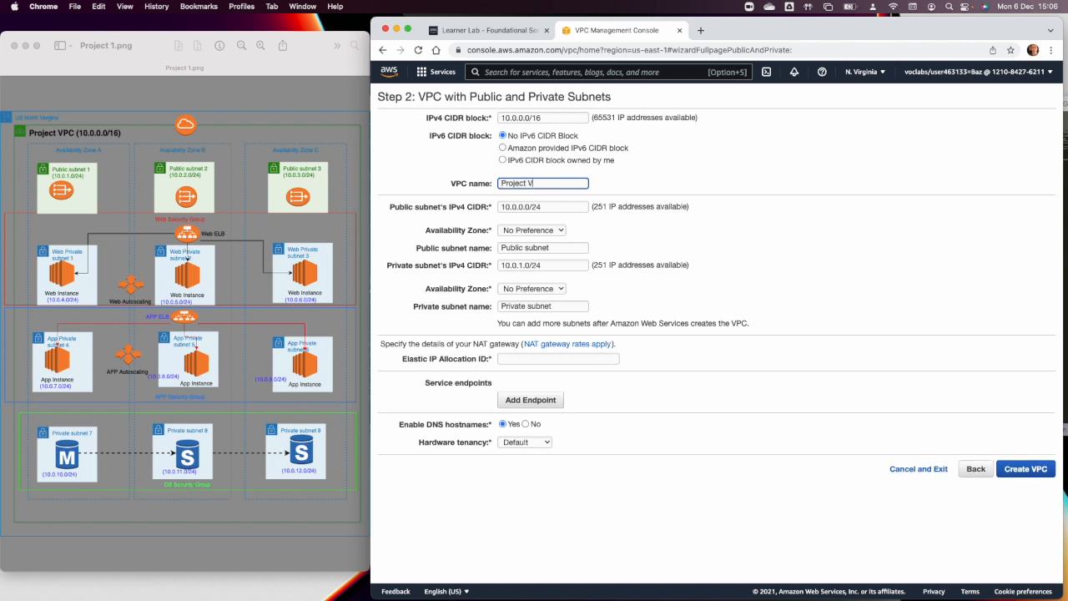
{"action": "left_click", "coordinate": [559, 247]}
{"action": "type", "text": "1"}
{"action": "left_click", "coordinate": [531, 229]}
{"action": "left_click", "coordinate": [524, 242]}
Name the private subnet "Private subnet 1" and place it in availability zone us-east-1a.
{"action": "left_click", "coordinate": [557, 305]}
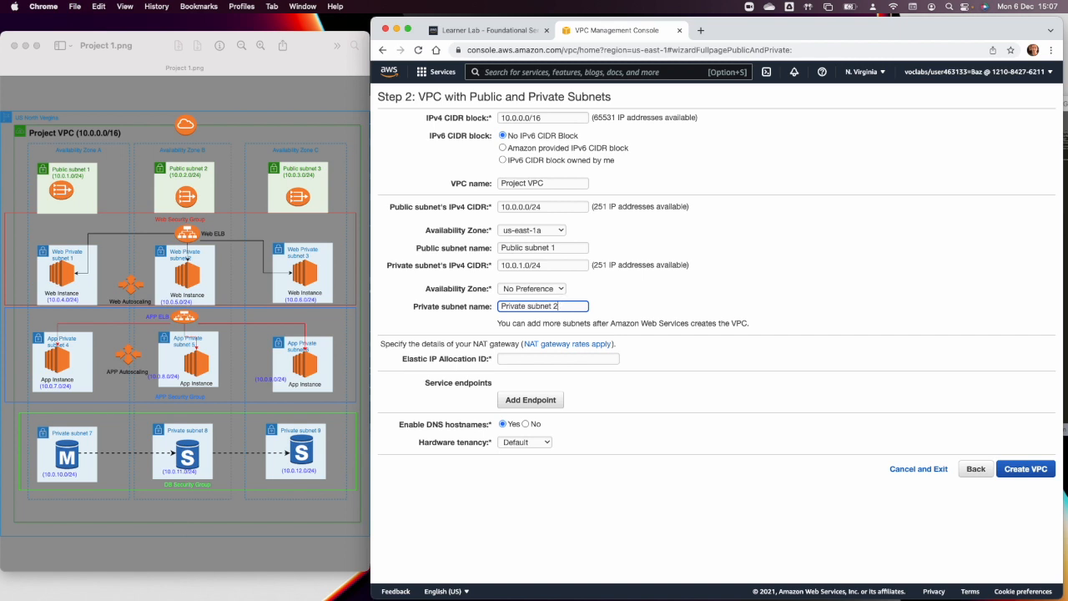
{"action": "left_click", "coordinate": [531, 288]}
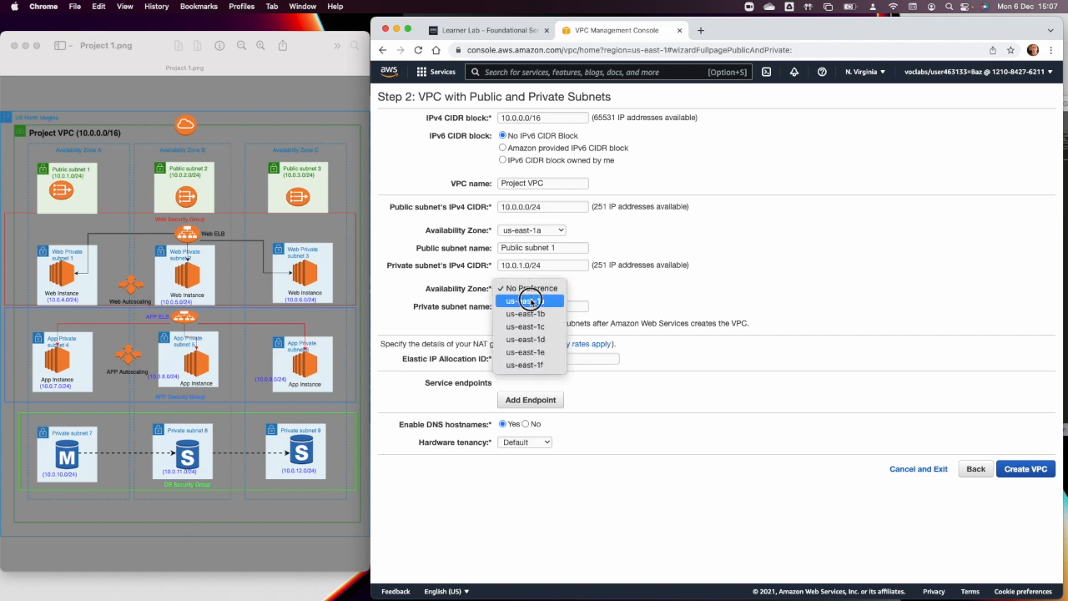
{"action": "left_click", "coordinate": [531, 302]}
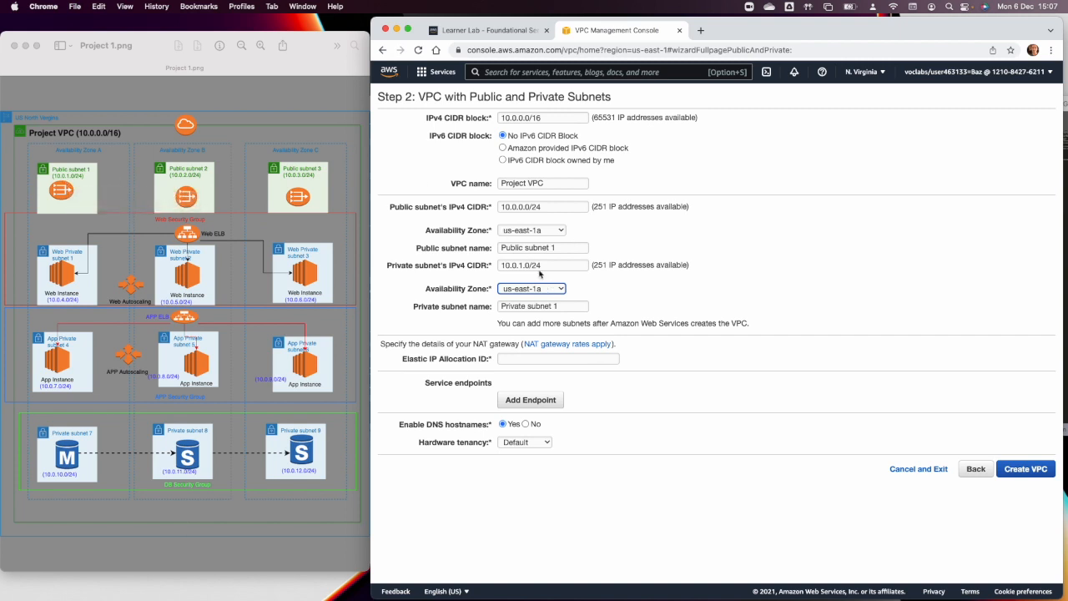
Set the public subnet's IPv4 CIDR to 10.0.1.0/24.
{"action": "left_click", "coordinate": [519, 206]}
{"action": "key", "text": "BackSpace"}
{"action": "type", "text": "1"}
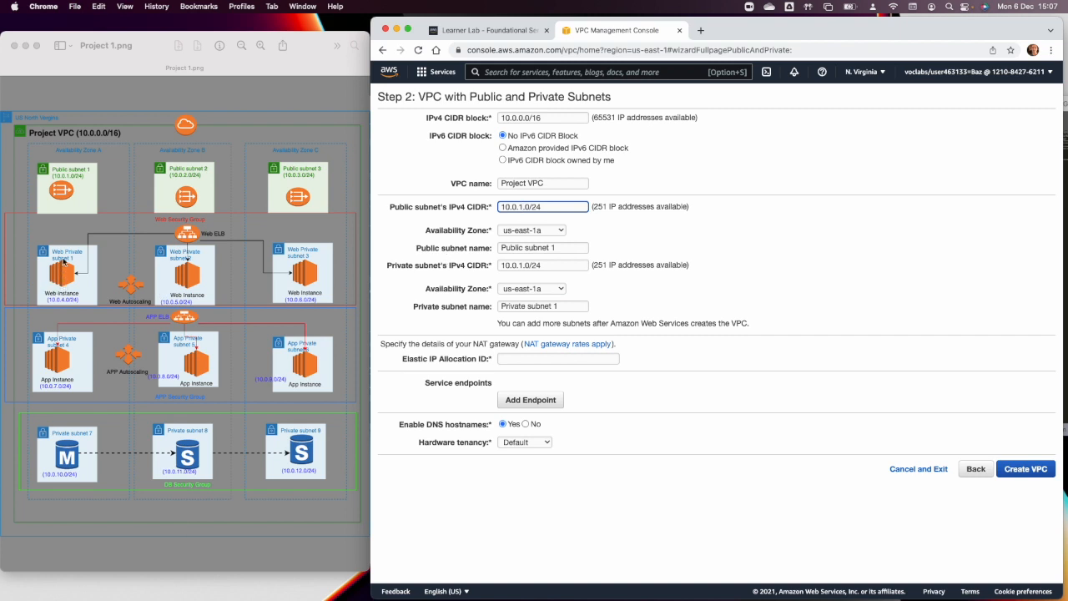
Rename the private subnet "Web Private subnet 1" and set its IPv4 CIDR to 10.0.4.0/24.
{"action": "left_click", "coordinate": [500, 308]}
{"action": "type", "text": "We"}
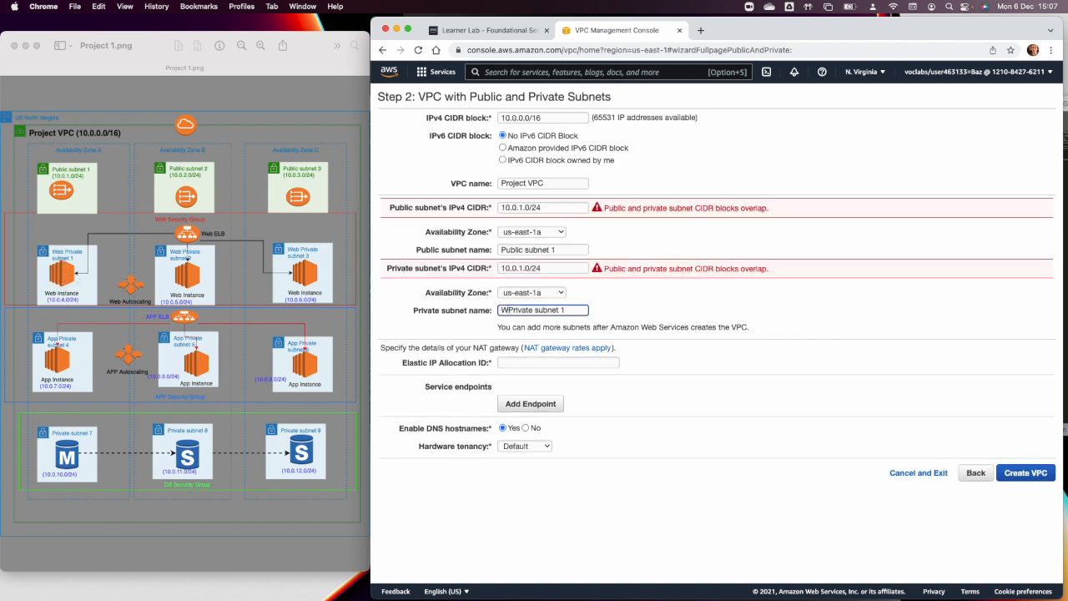
{"action": "type", "text": "b"}
{"action": "left_click", "coordinate": [521, 268]}
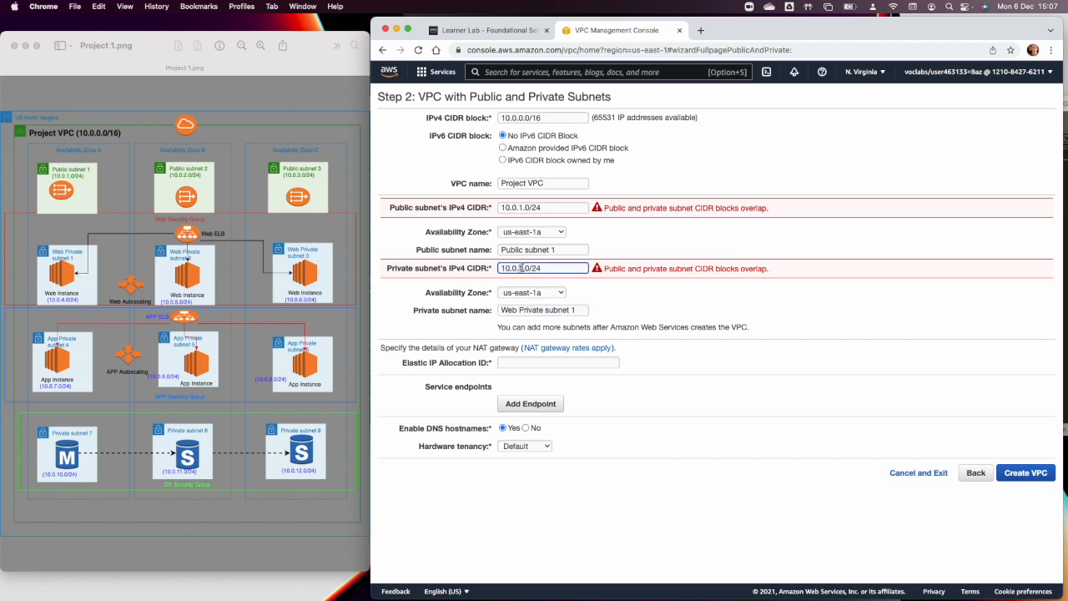
{"action": "left_click", "coordinate": [583, 310]}
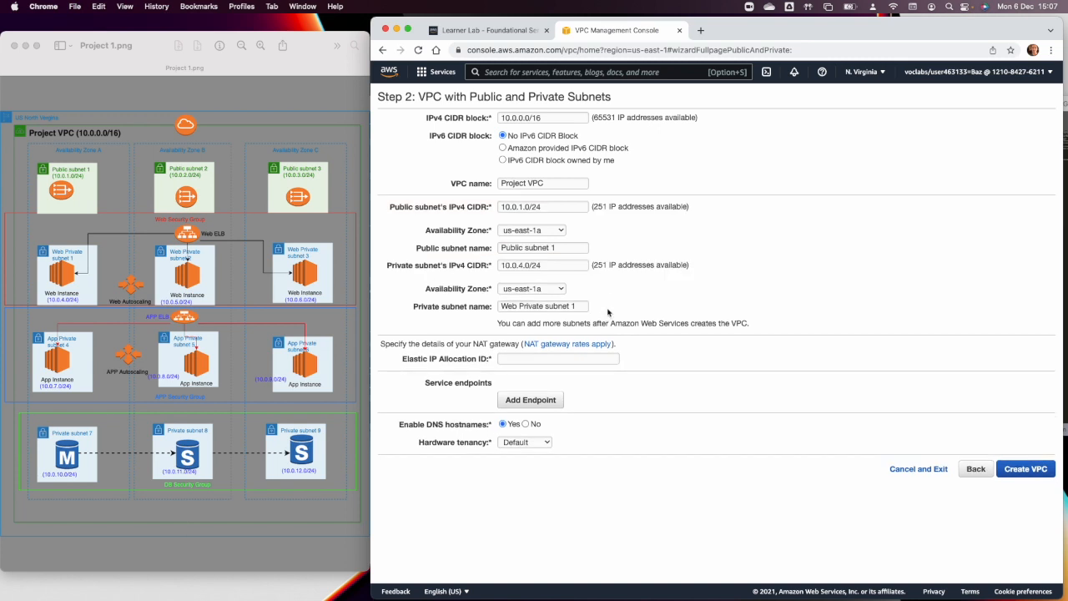
Check the NAT gateway's Elastic IP allocation choices, and open the VPC console in a separate browser tab.
{"action": "left_click", "coordinate": [557, 361]}
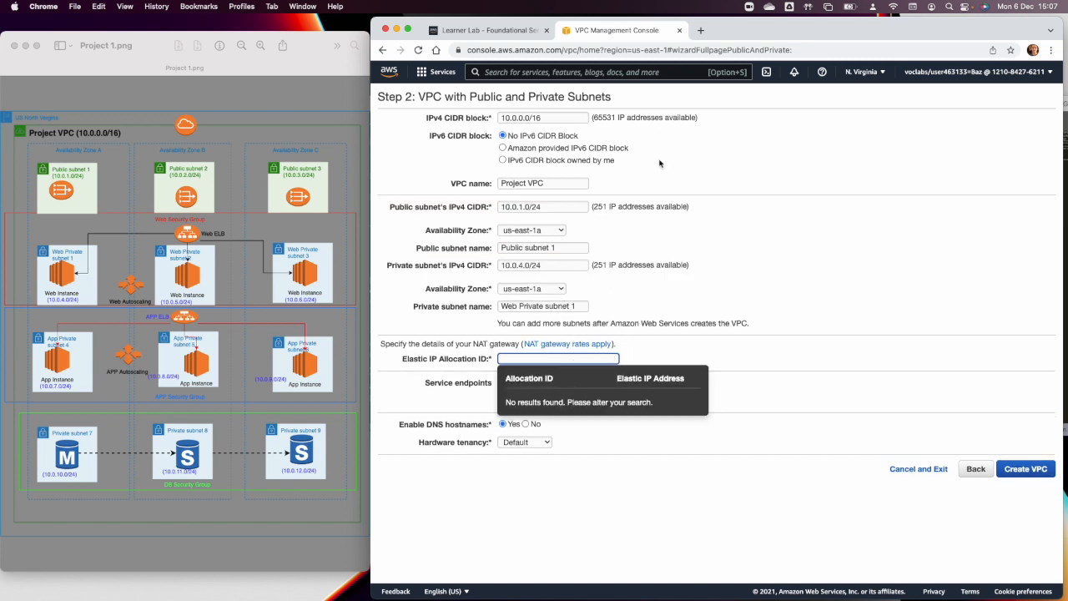
{"action": "left_click", "coordinate": [719, 153]}
{"action": "left_click", "coordinate": [439, 74]}
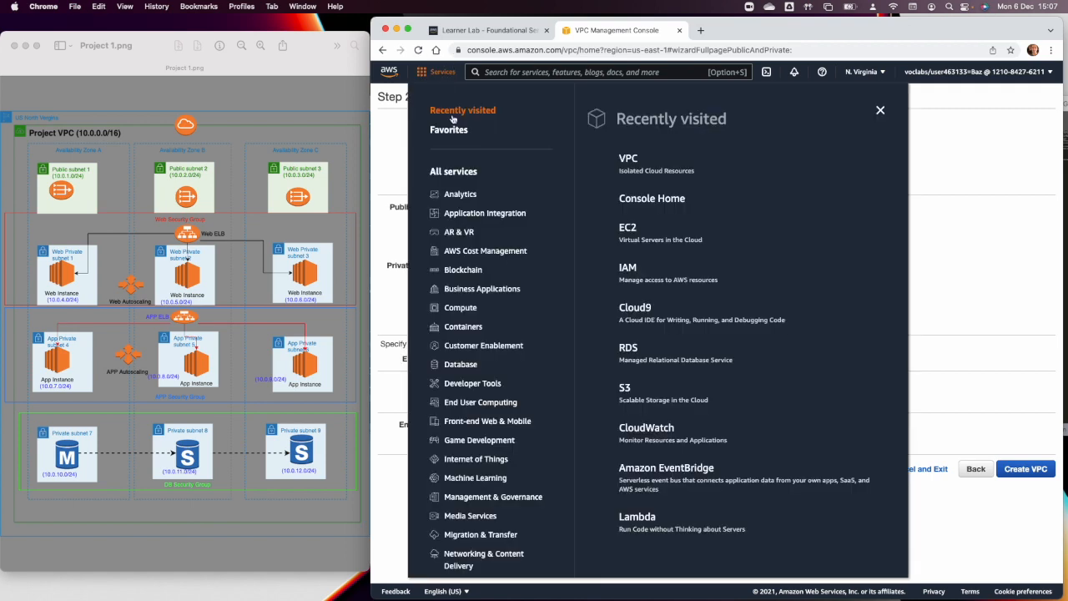
{"action": "right_click", "coordinate": [638, 159]}
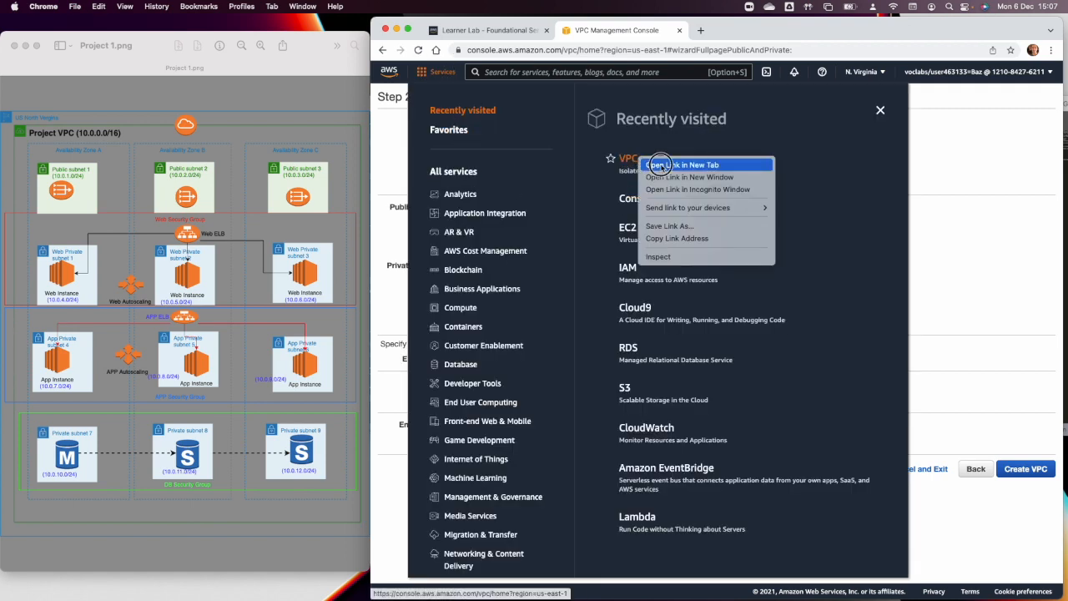
{"action": "left_click", "coordinate": [651, 164]}
{"action": "left_click", "coordinate": [947, 140]}
{"action": "left_click", "coordinate": [750, 30]}
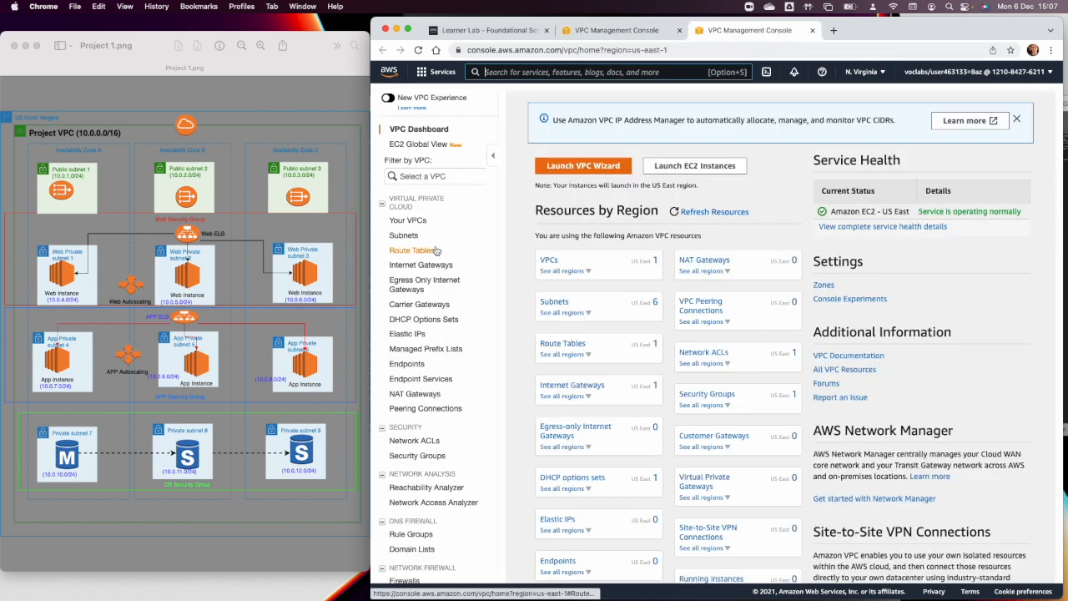
Allocate a new Elastic IP address from Amazon's pool of IPv4 addresses in the us-east-1 network border group.
{"action": "left_click", "coordinate": [409, 334]}
{"action": "left_click", "coordinate": [961, 124]}
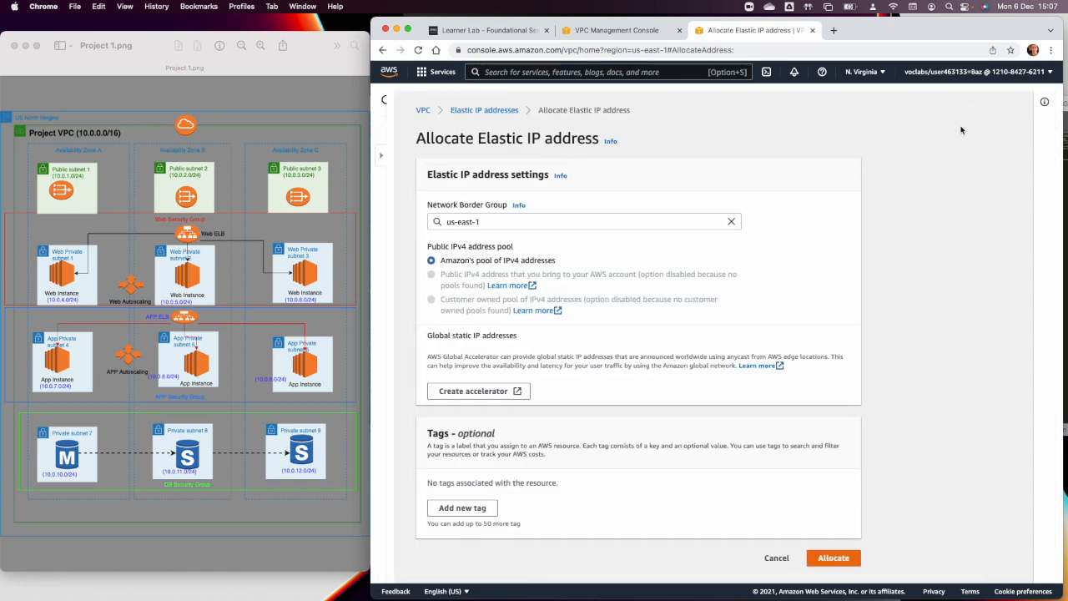
{"action": "left_click", "coordinate": [817, 557]}
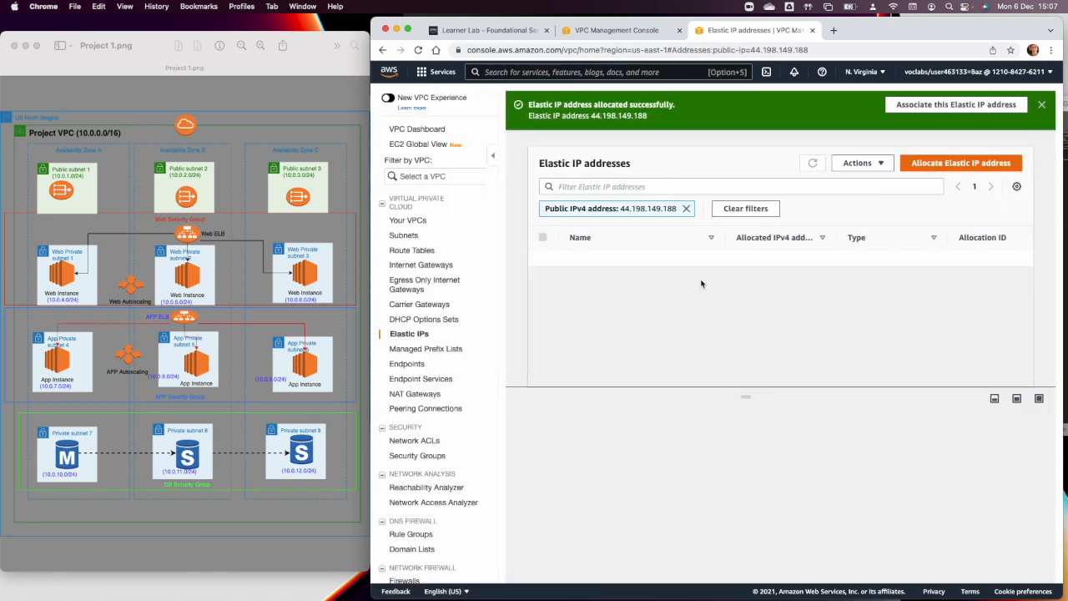
Assign the newly allocated Elastic IP to the wizard's NAT gateway and create the VPC.
{"action": "left_click", "coordinate": [622, 37]}
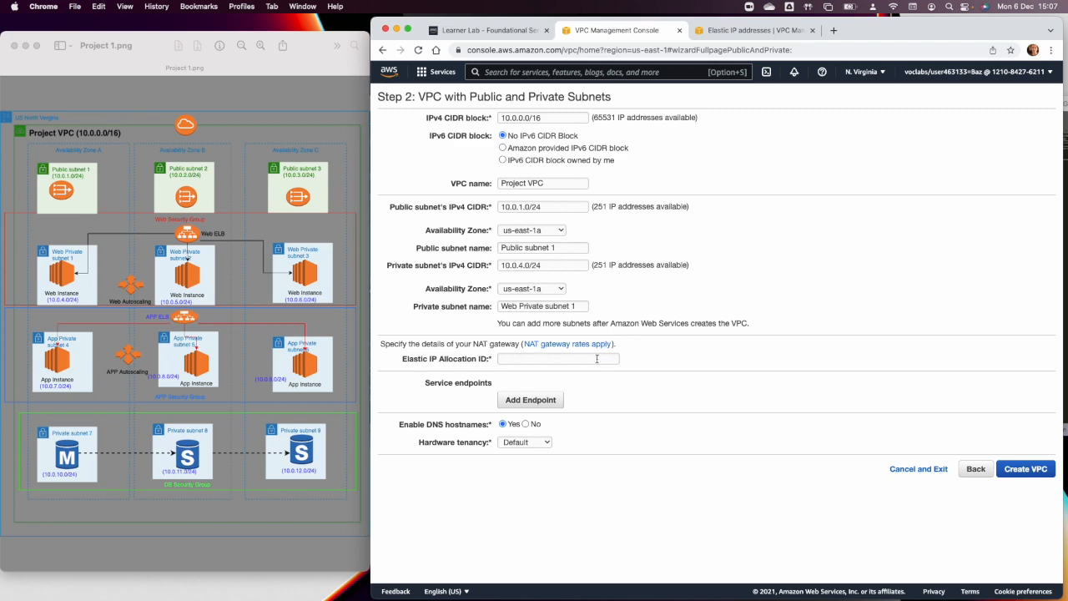
{"action": "left_click", "coordinate": [756, 33]}
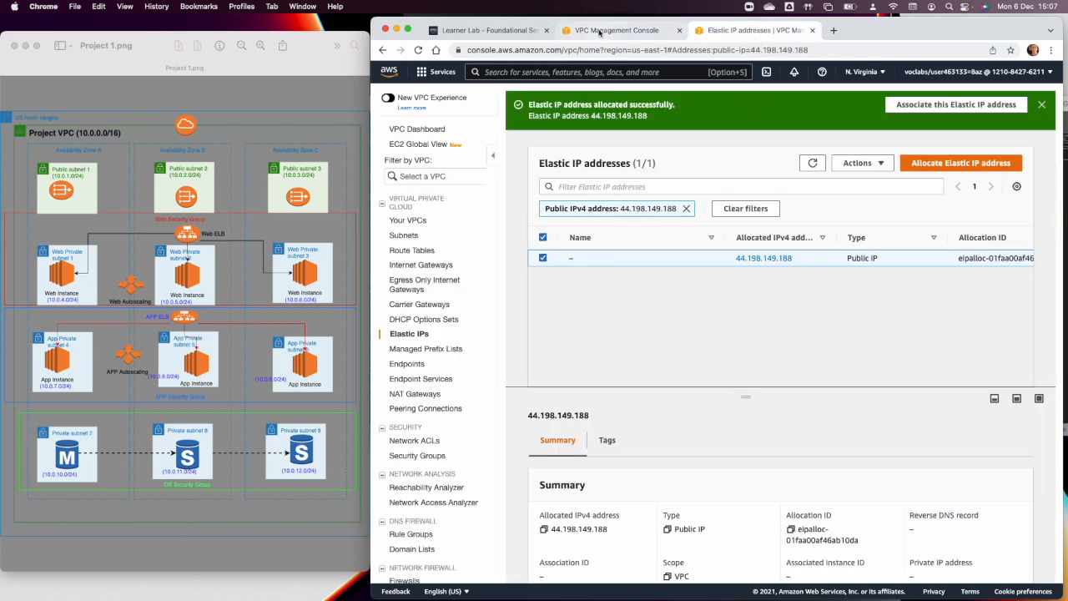
{"action": "left_click", "coordinate": [598, 33]}
{"action": "left_click", "coordinate": [542, 359]}
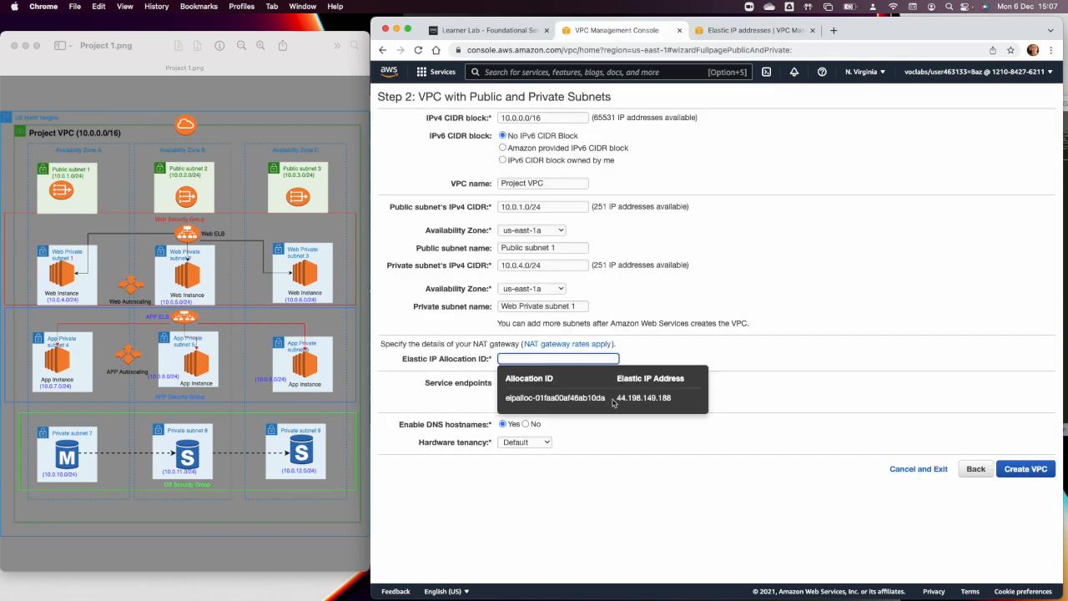
{"action": "left_click", "coordinate": [580, 404]}
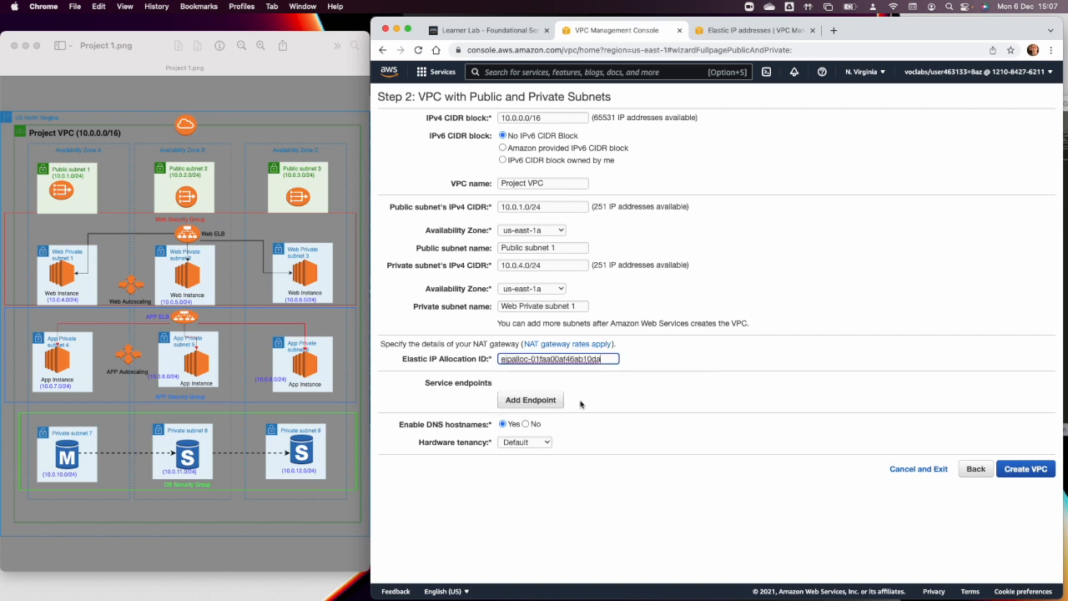
{"action": "left_click", "coordinate": [1021, 469]}
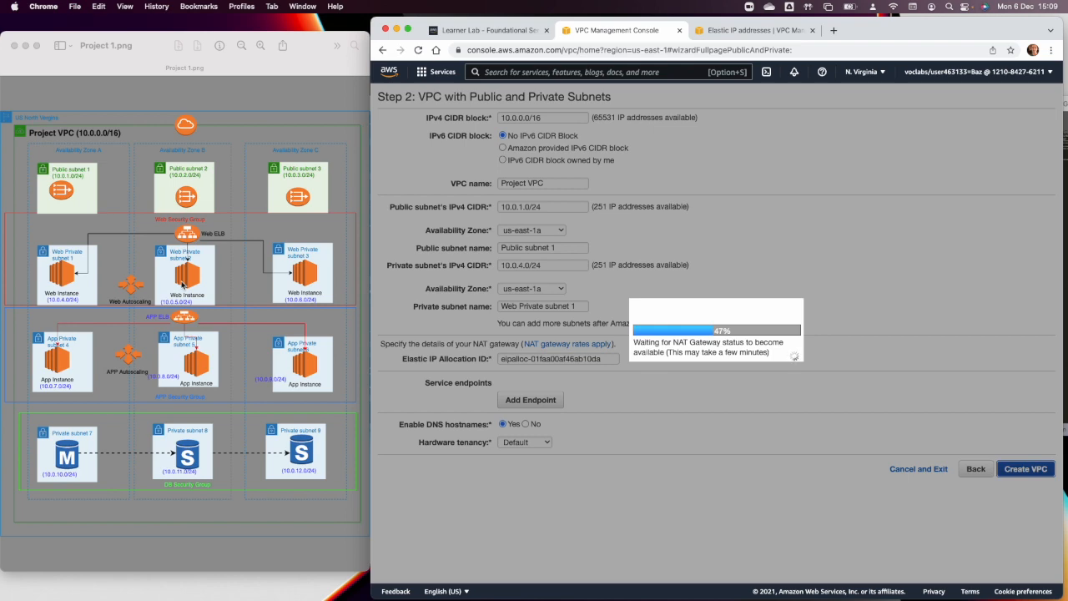
View the security groups list in the second console tab and return to the VPC creation tab.
{"action": "left_click", "coordinate": [709, 37]}
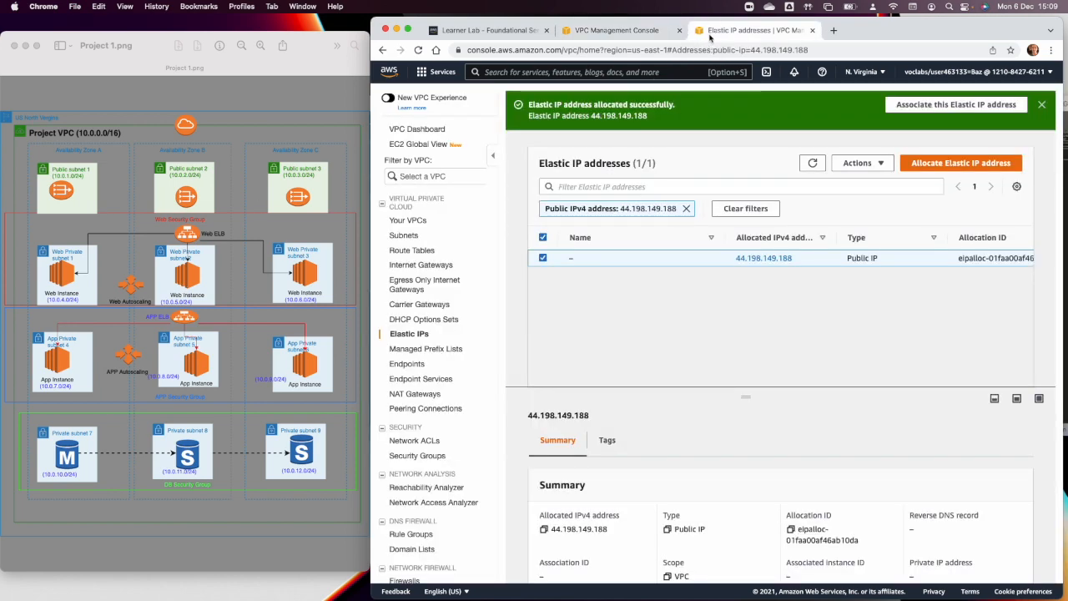
{"action": "left_click", "coordinate": [435, 458]}
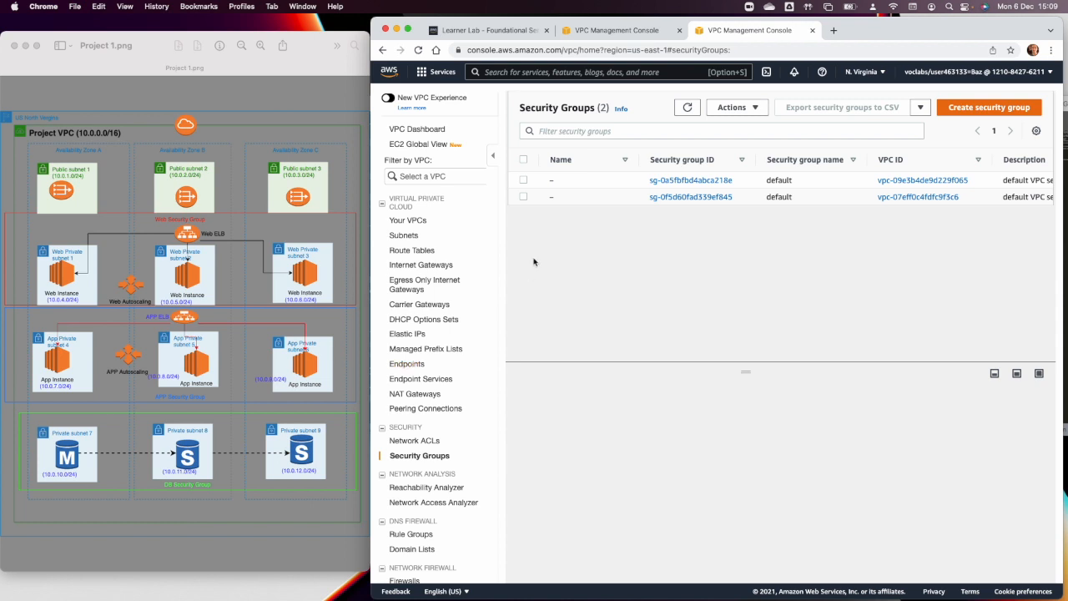
{"action": "left_click", "coordinate": [605, 30]}
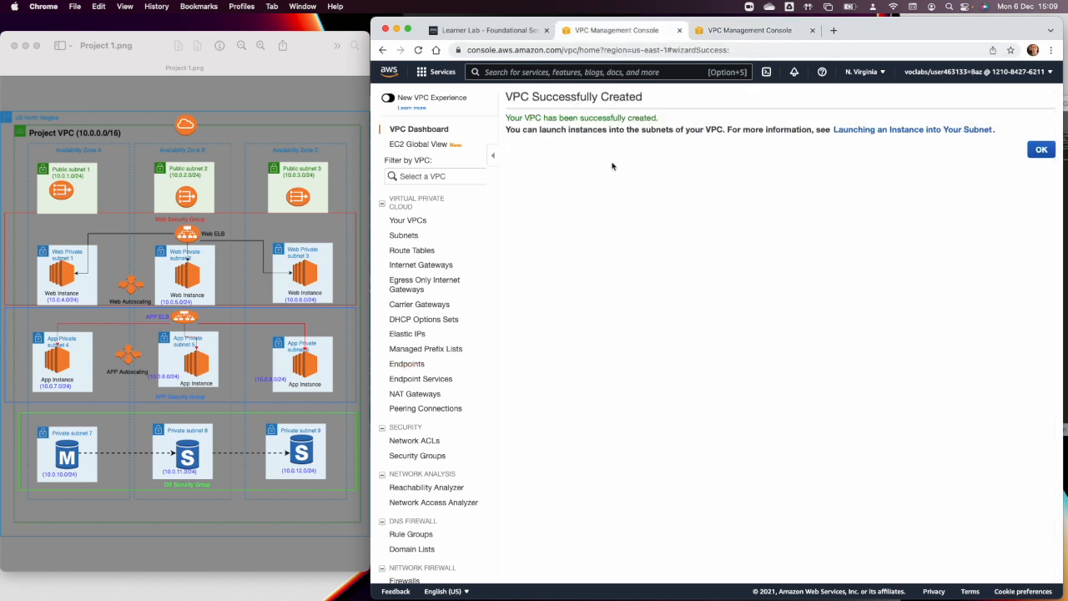
Close the VPC creation confirmation, open the subnets list and widen its VPC column to show the full VPC names.
{"action": "left_click", "coordinate": [1041, 151]}
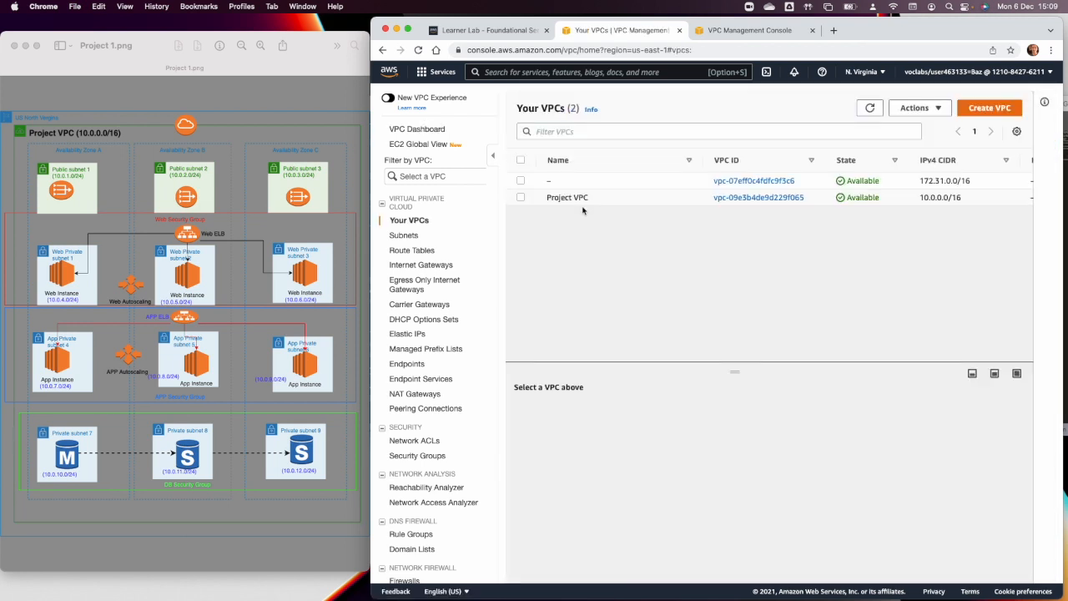
{"action": "left_click", "coordinate": [419, 237]}
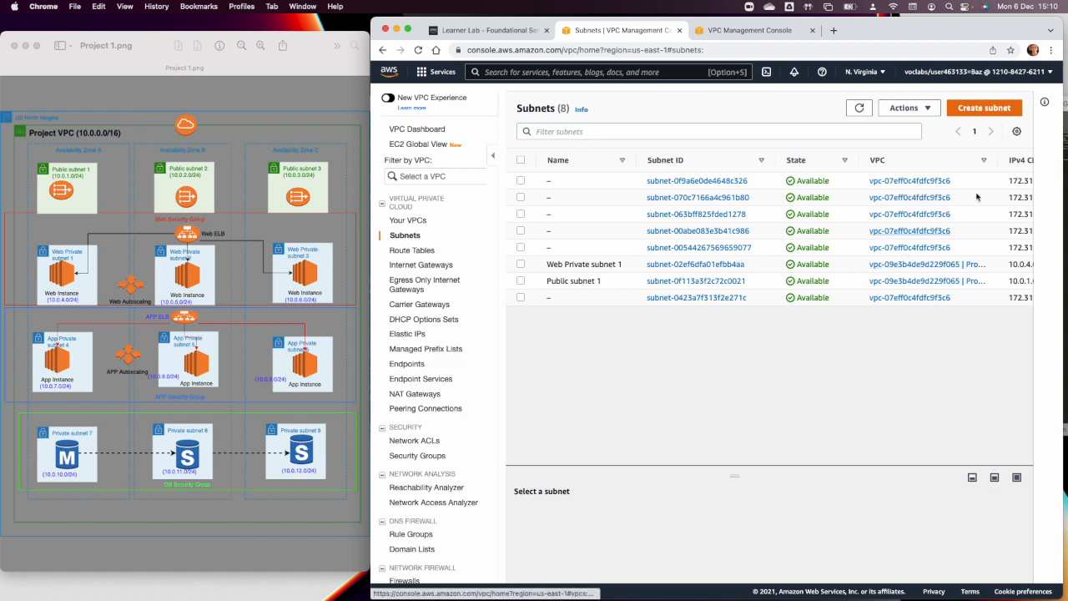
{"action": "left_click_drag", "start_coordinate": [999, 160], "coordinate": [1026, 160]}
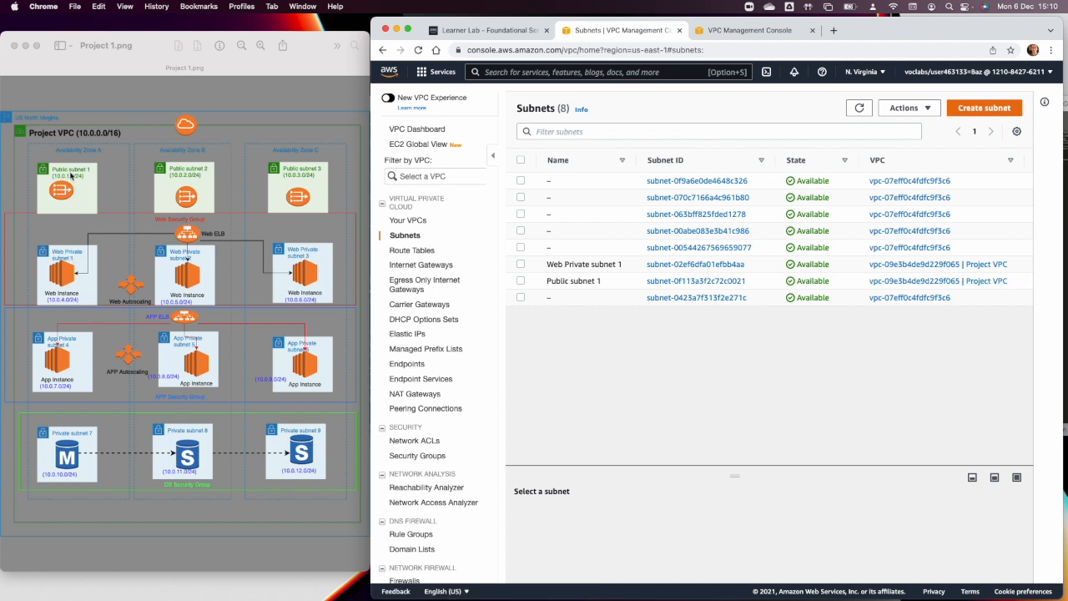
Start a subnet in Project VPC named "Public Subent 2" in Availability Zone us-east-1b.
{"action": "left_click", "coordinate": [965, 110]}
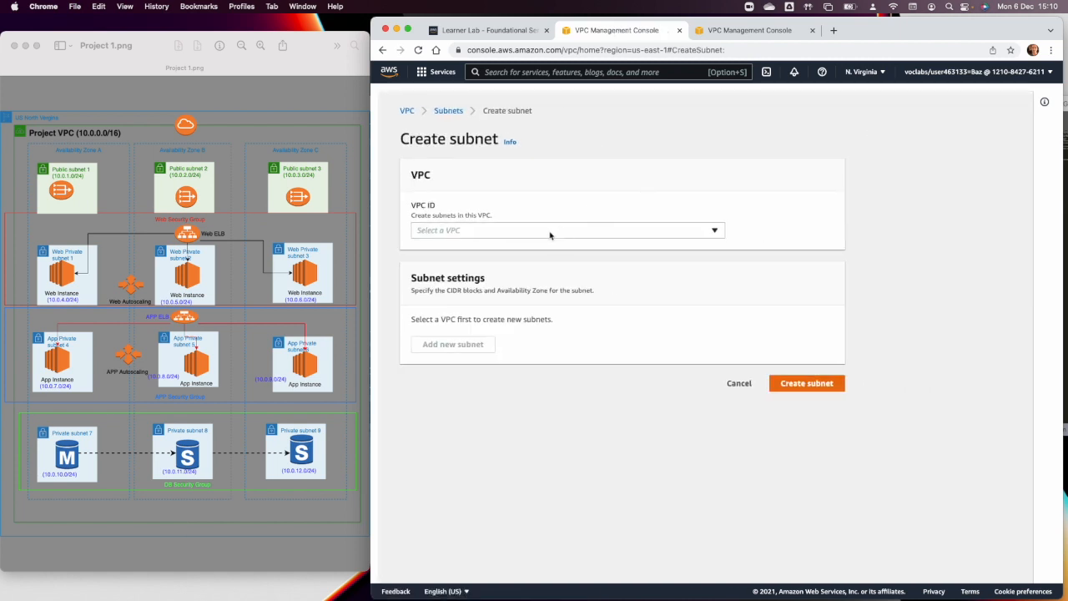
{"action": "left_click", "coordinate": [549, 232]}
{"action": "left_click", "coordinate": [543, 291]}
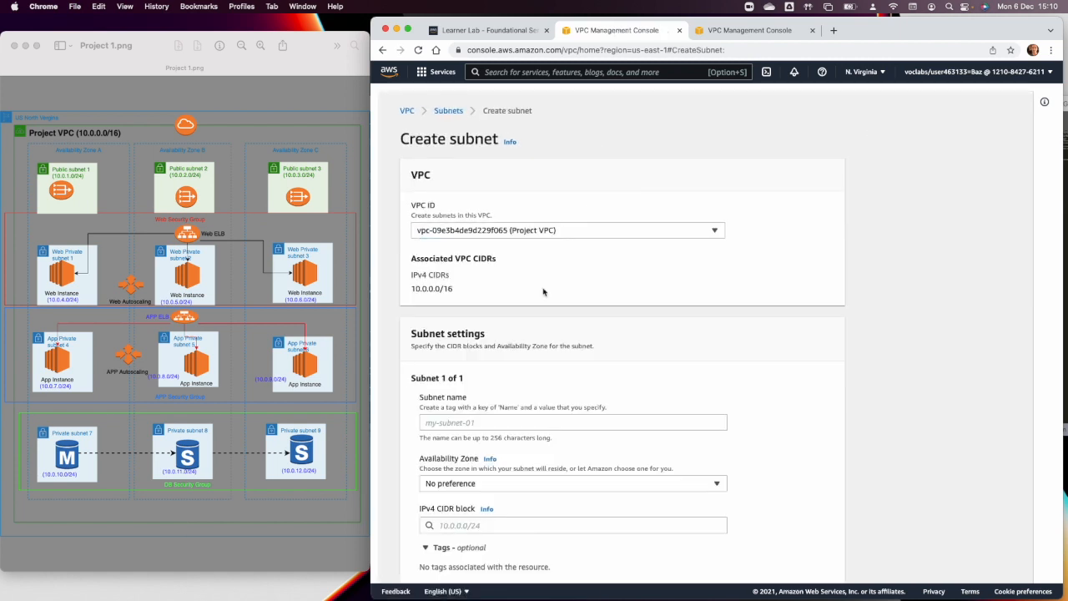
{"action": "left_click", "coordinate": [448, 423]}
{"action": "type", "text": "Publ"}
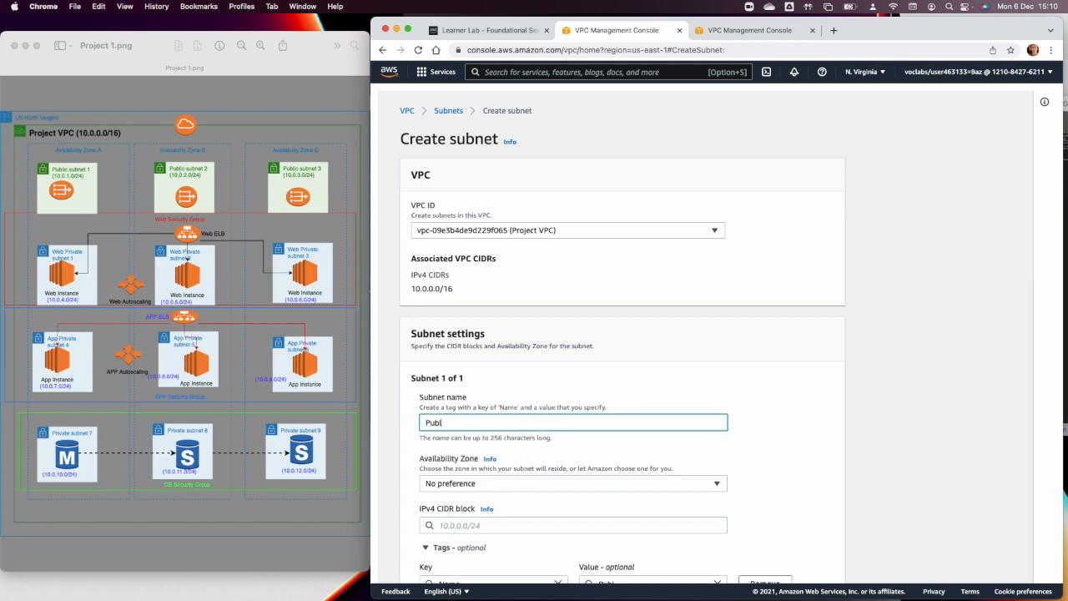
{"action": "type", "text": "ic Subent 2"}
{"action": "left_click", "coordinate": [497, 483]}
{"action": "left_click", "coordinate": [498, 363]}
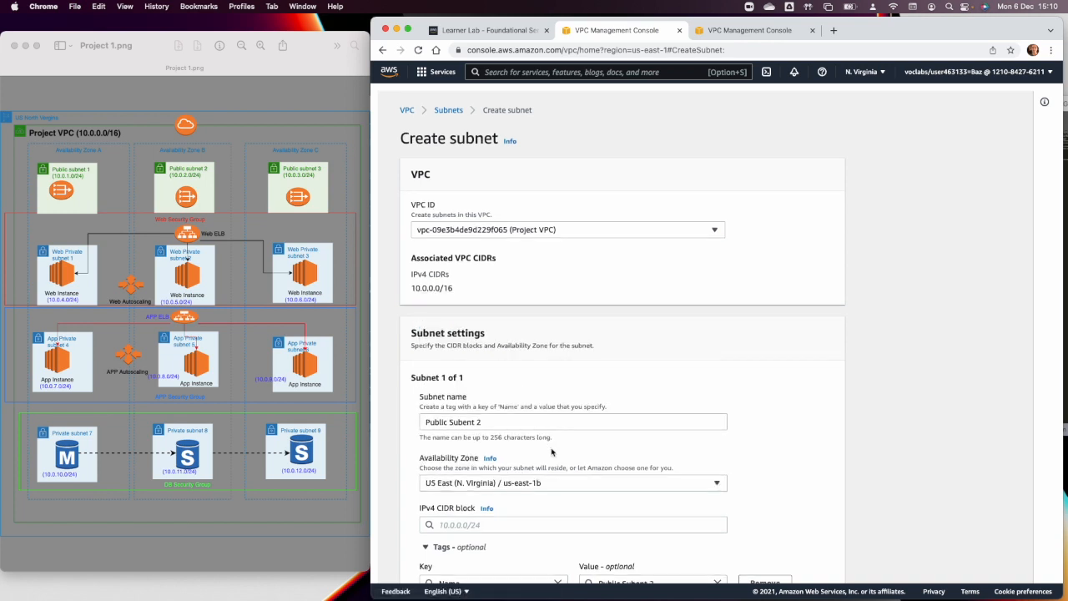
Set the IPv4 CIDR block of the first public subnet entry to 10.0.2.0/24.
{"action": "scroll", "coordinate": [484, 417], "scroll_direction": "down", "scroll_amount": 3}
{"action": "left_click", "coordinate": [473, 404]}
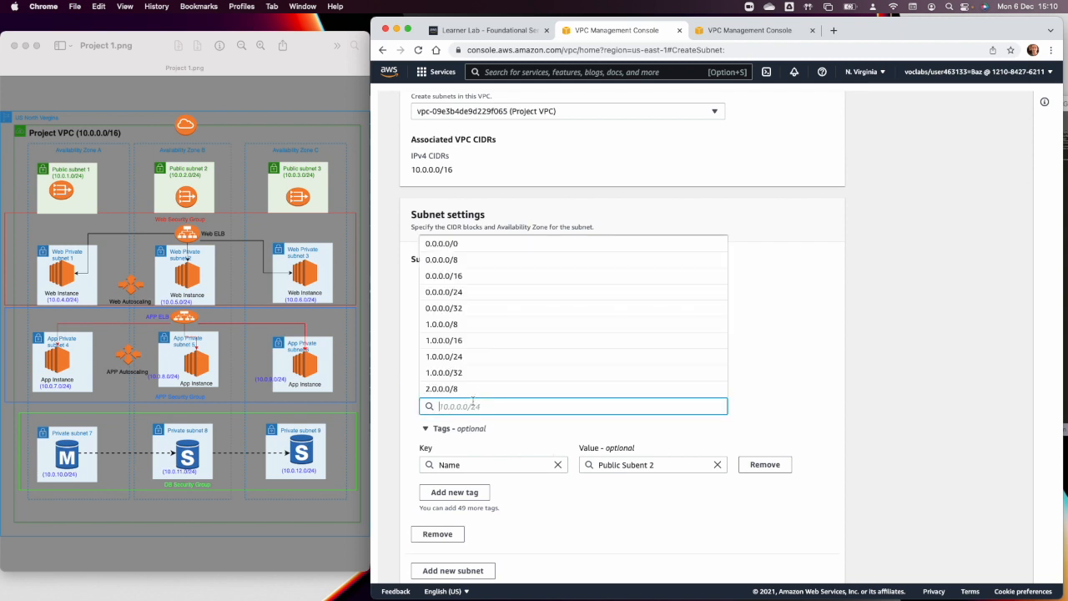
{"action": "type", "text": "10.0.2."}
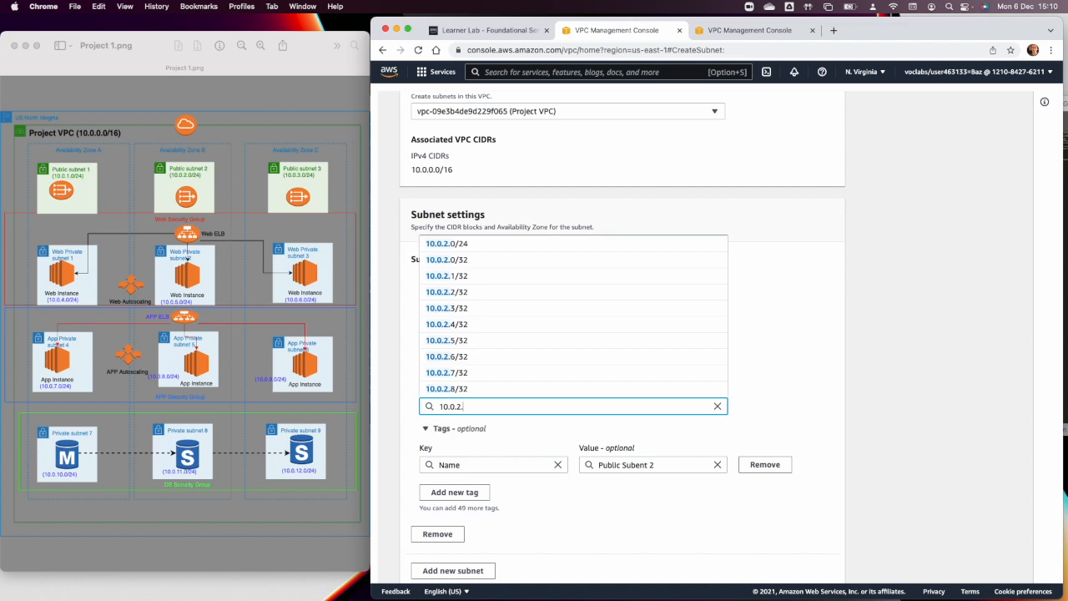
{"action": "type", "text": "0/24"}
{"action": "key", "text": "Tab"}
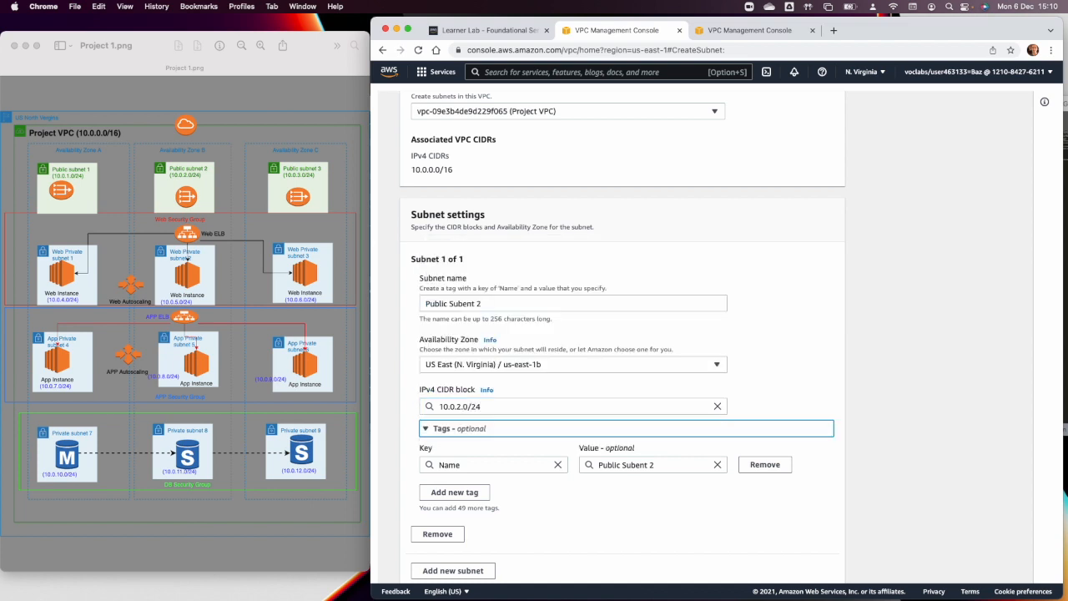
Add a second subnet entry named "Public Subnet 3" in Availability Zone us-east-1c.
{"action": "scroll", "coordinate": [606, 534], "scroll_direction": "down", "scroll_amount": 2}
{"action": "left_click", "coordinate": [484, 524]}
{"action": "left_click", "coordinate": [492, 565]}
{"action": "type", "text": "Public Subnet 3"}
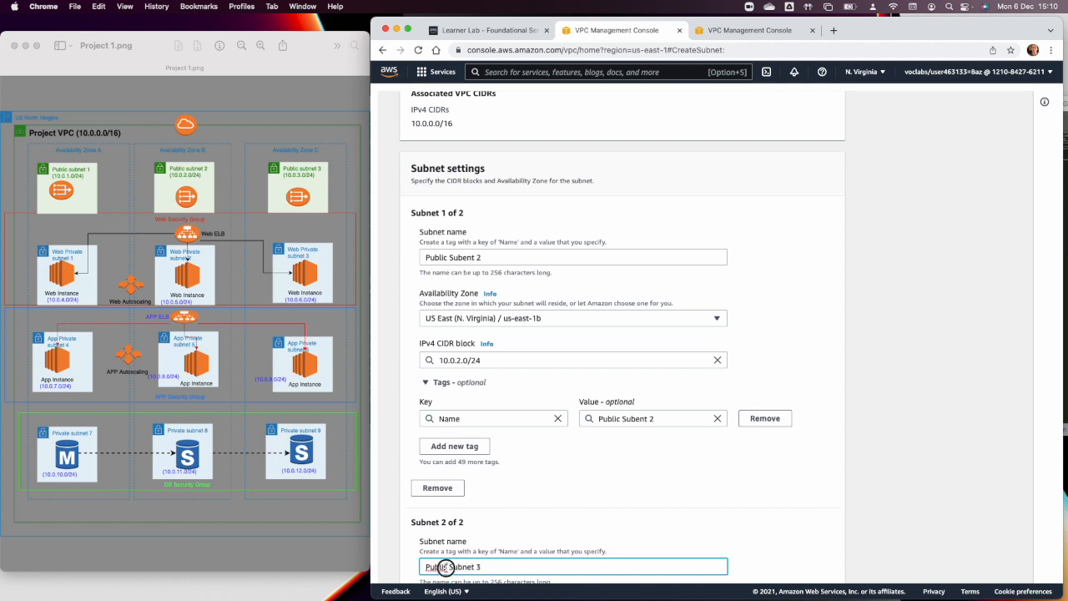
{"action": "scroll", "coordinate": [482, 467], "scroll_direction": "down", "scroll_amount": 4}
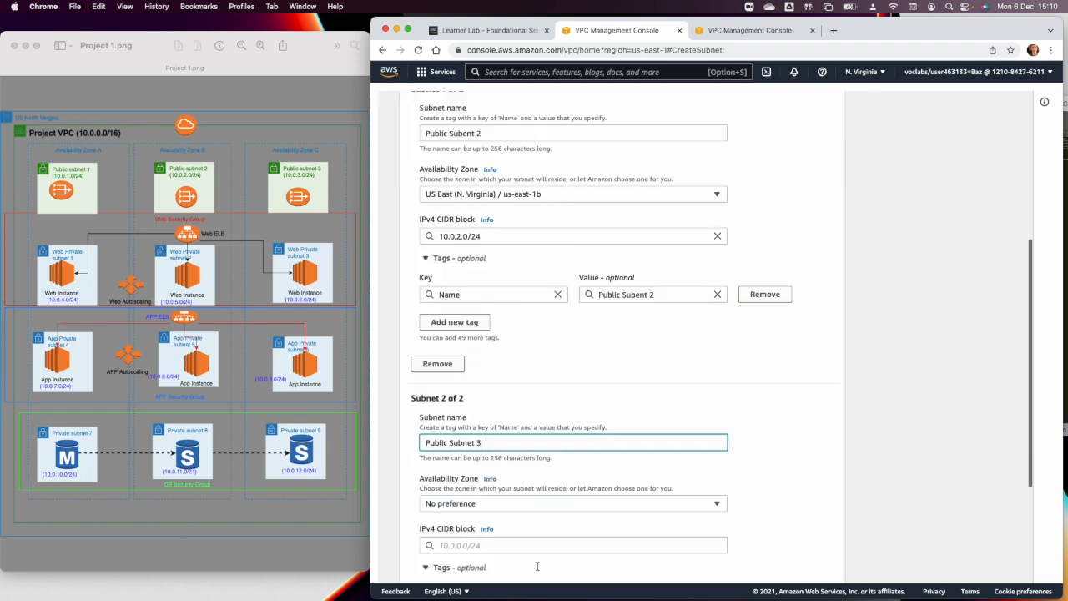
{"action": "left_click", "coordinate": [482, 455]}
{"action": "left_click", "coordinate": [507, 357]}
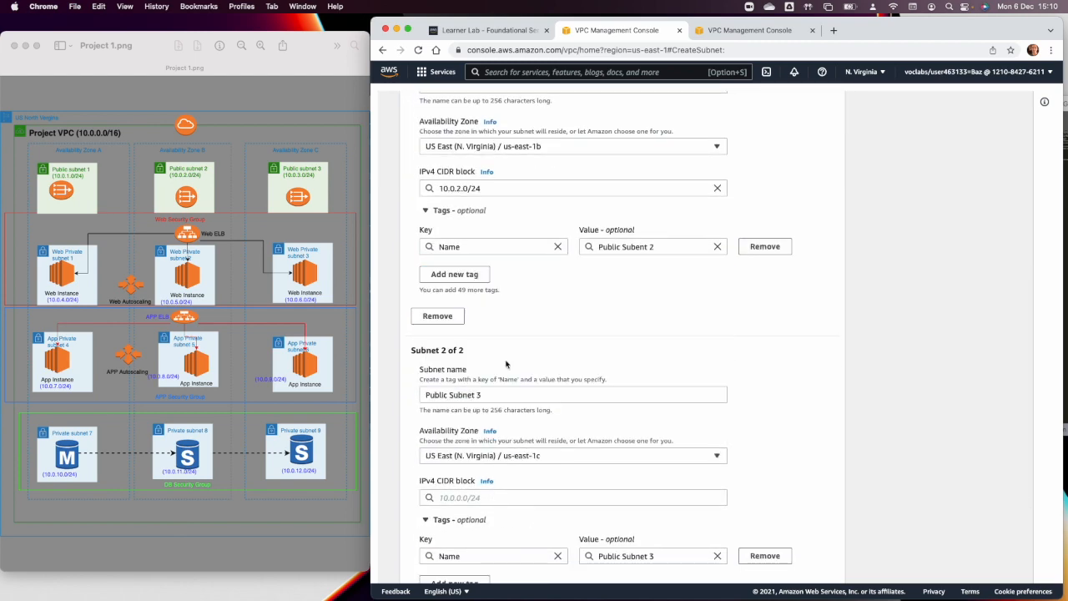
Set the IPv4 CIDR block of Public Subnet 3 to 10.0.3.0/24 and create both public subnets.
{"action": "scroll", "coordinate": [513, 462], "scroll_direction": "down", "scroll_amount": 2}
{"action": "left_click", "coordinate": [475, 429]}
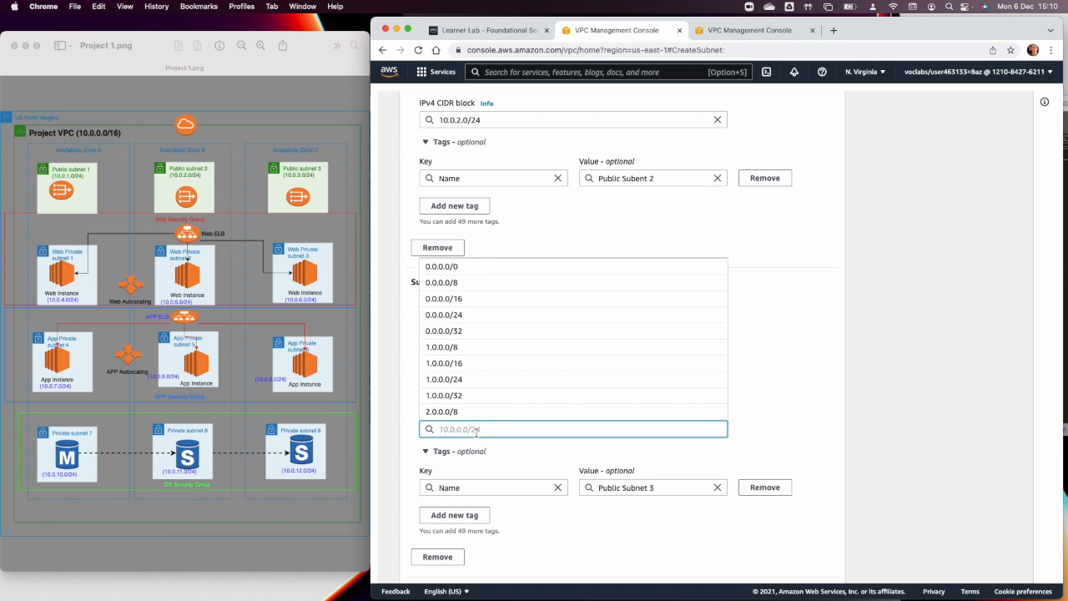
{"action": "type", "text": "10.0"}
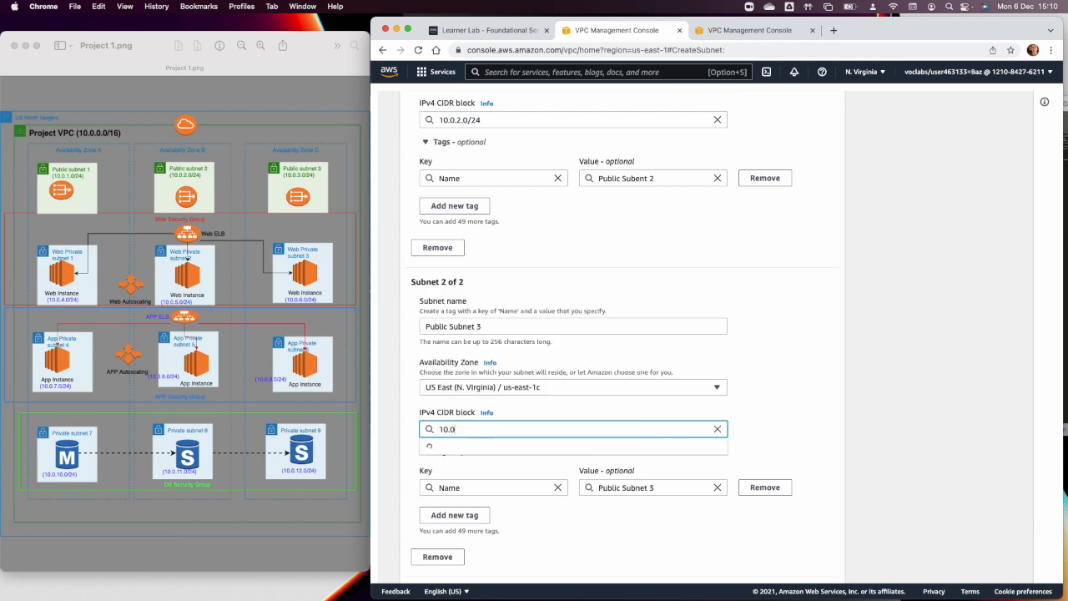
{"action": "type", "text": ".3."}
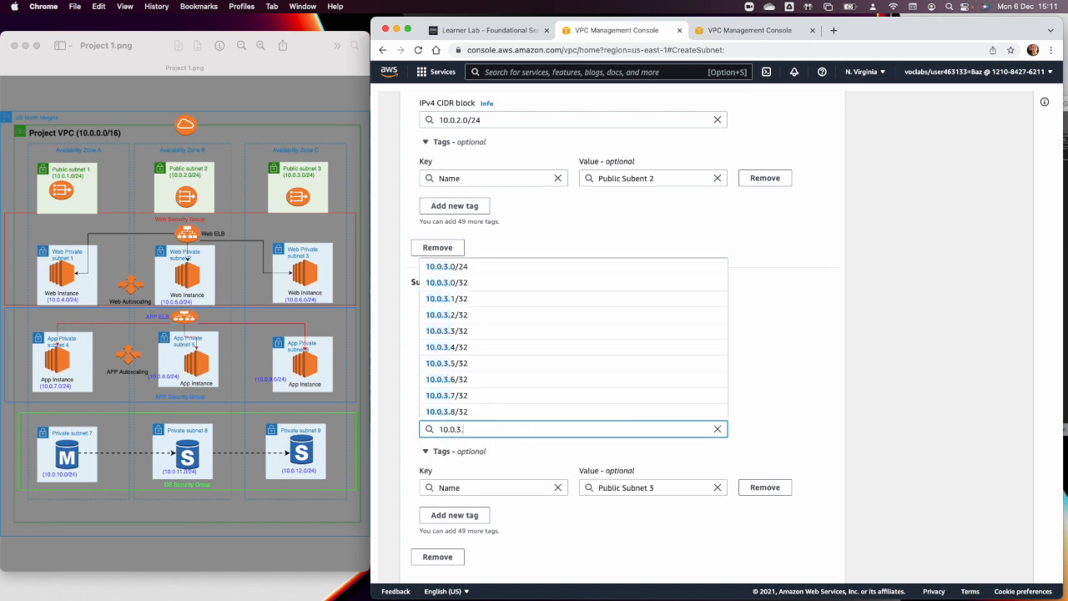
{"action": "type", "text": "0"}
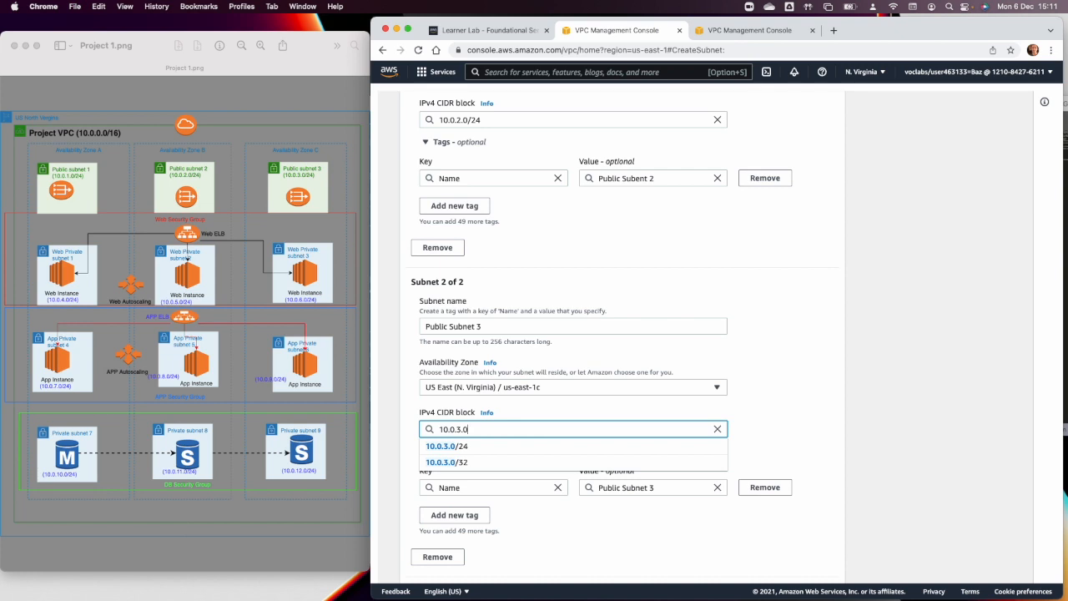
{"action": "type", "text": "/24"}
{"action": "key", "text": "Tab"}
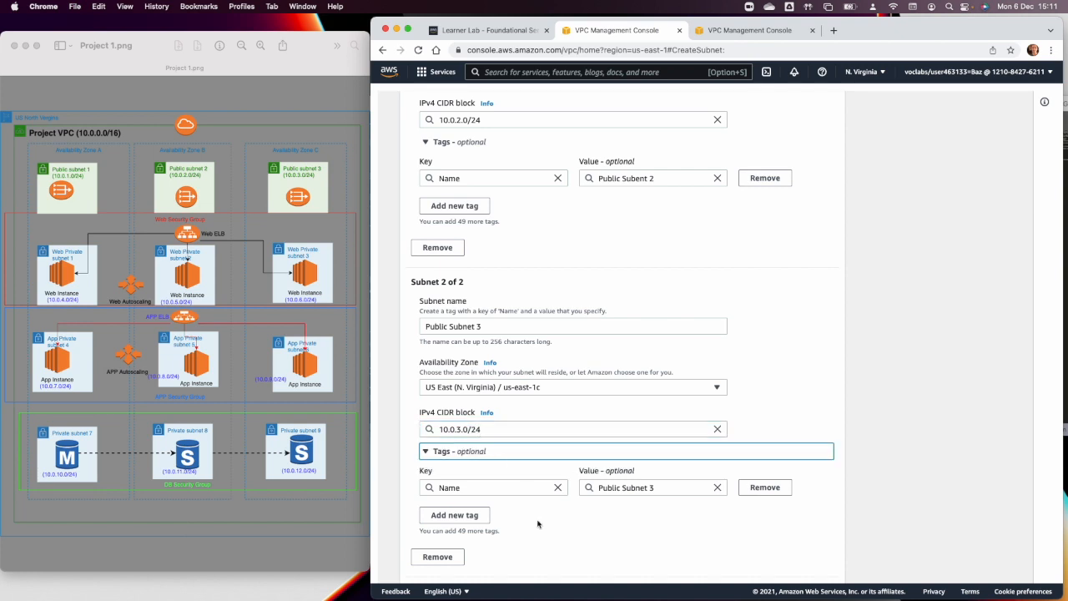
{"action": "scroll", "coordinate": [542, 526], "scroll_direction": "down", "scroll_amount": 2}
{"action": "left_click", "coordinate": [811, 572]}
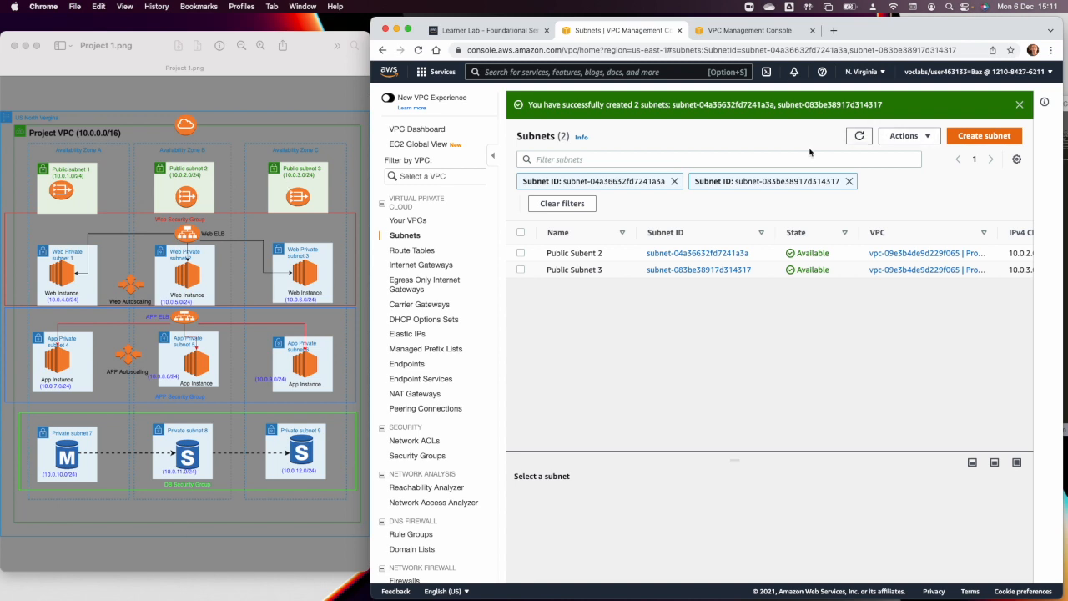
Clear the subnet ID filters from the list and start creating another subnet in Project VPC.
{"action": "left_click", "coordinate": [849, 181]}
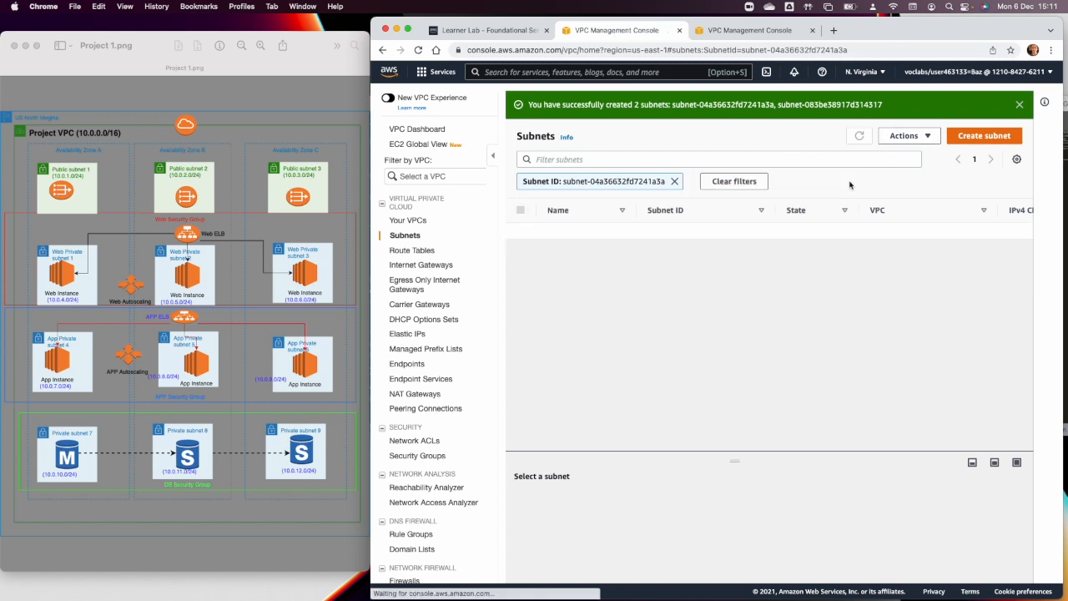
{"action": "left_click", "coordinate": [674, 181]}
{"action": "left_click", "coordinate": [960, 136]}
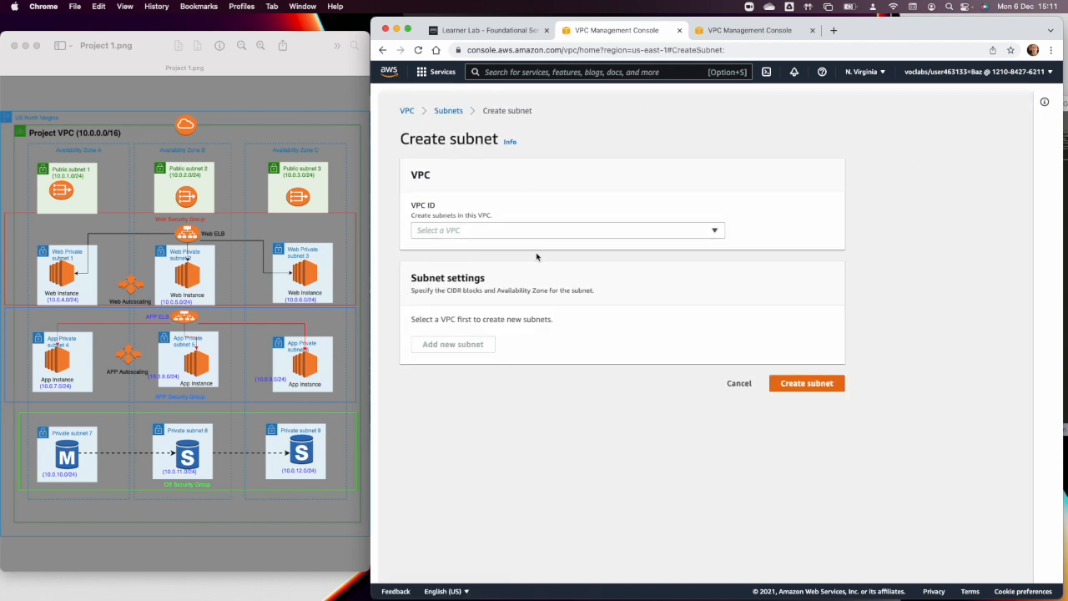
{"action": "left_click", "coordinate": [526, 232]}
{"action": "left_click", "coordinate": [520, 295]}
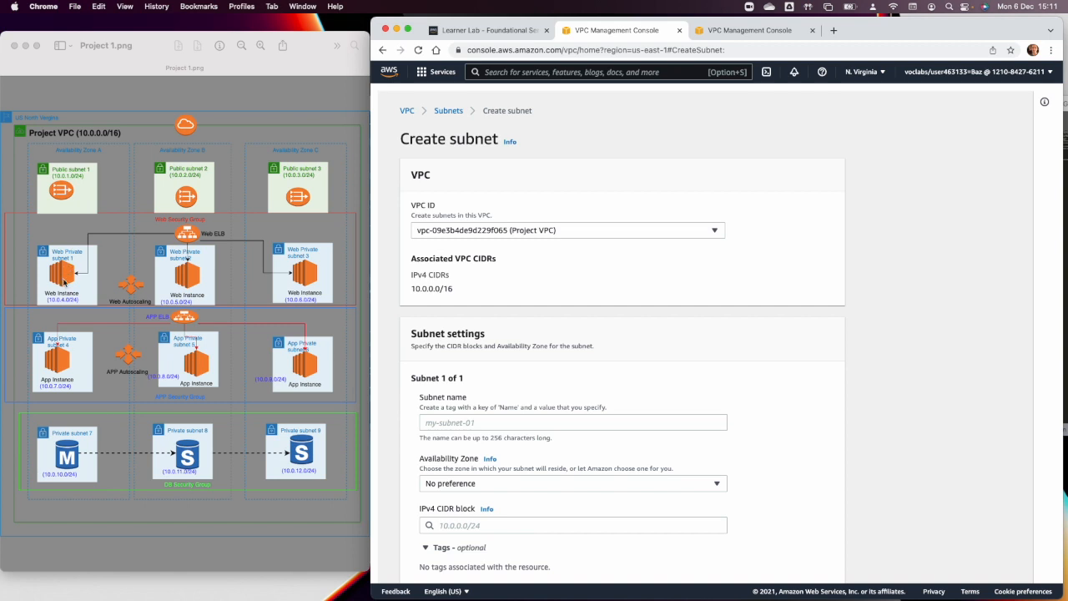
Name the new subnet "Web Private subnet 2" and place it in Availability Zone us-east-1b.
{"action": "left_click", "coordinate": [444, 425]}
{"action": "type", "text": "W"}
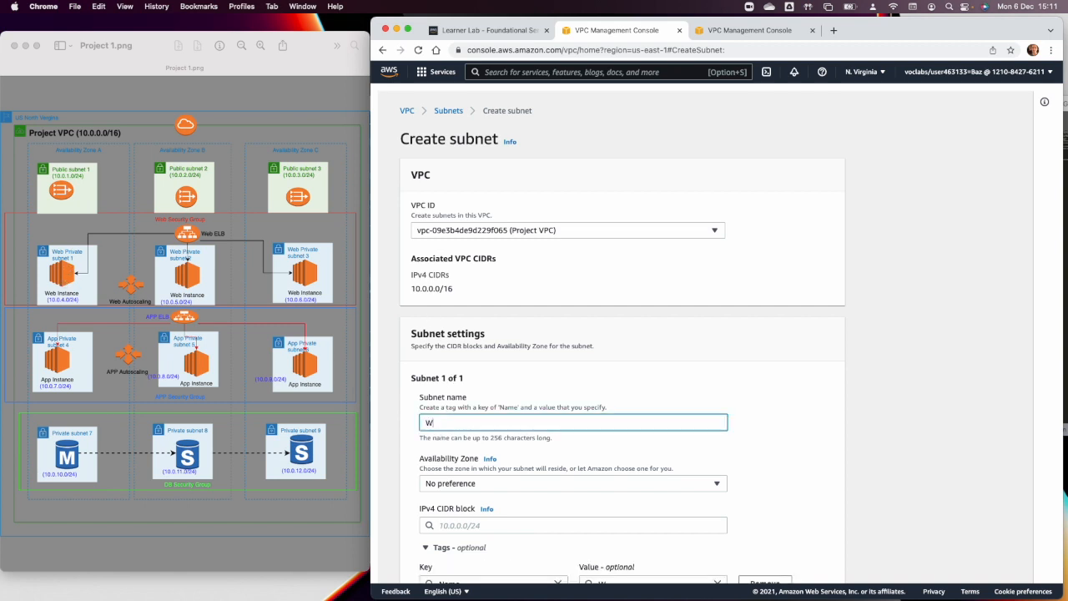
{"action": "type", "text": "eb Private subnet 2"}
{"action": "left_click", "coordinate": [467, 484]}
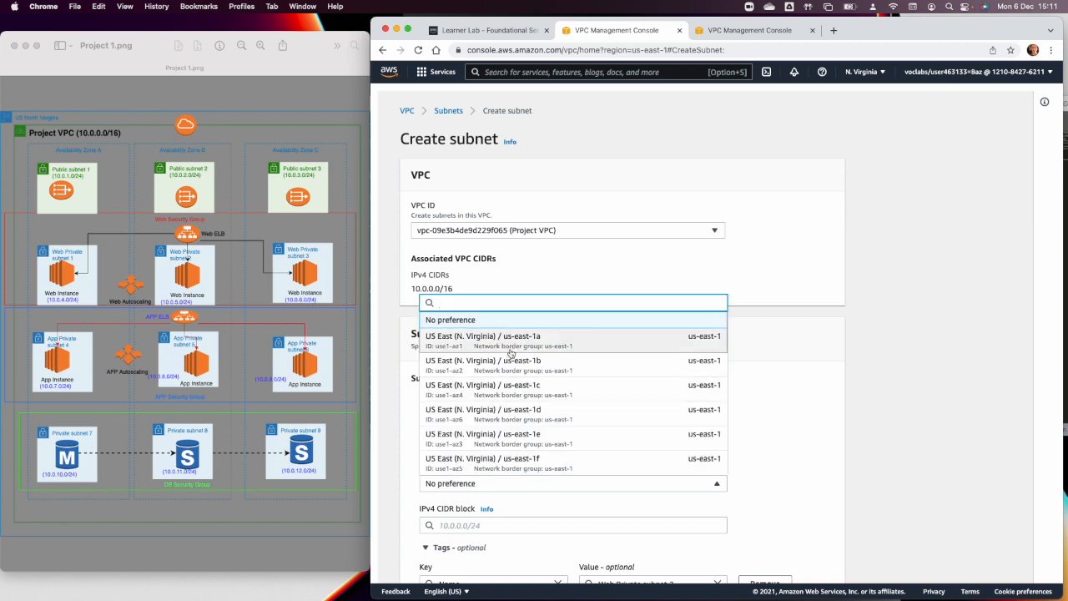
{"action": "left_click", "coordinate": [512, 359]}
Set the IPv4 CIDR block of Web Private subnet 2 to 10.0.5.0/24.
{"action": "left_click", "coordinate": [509, 524]}
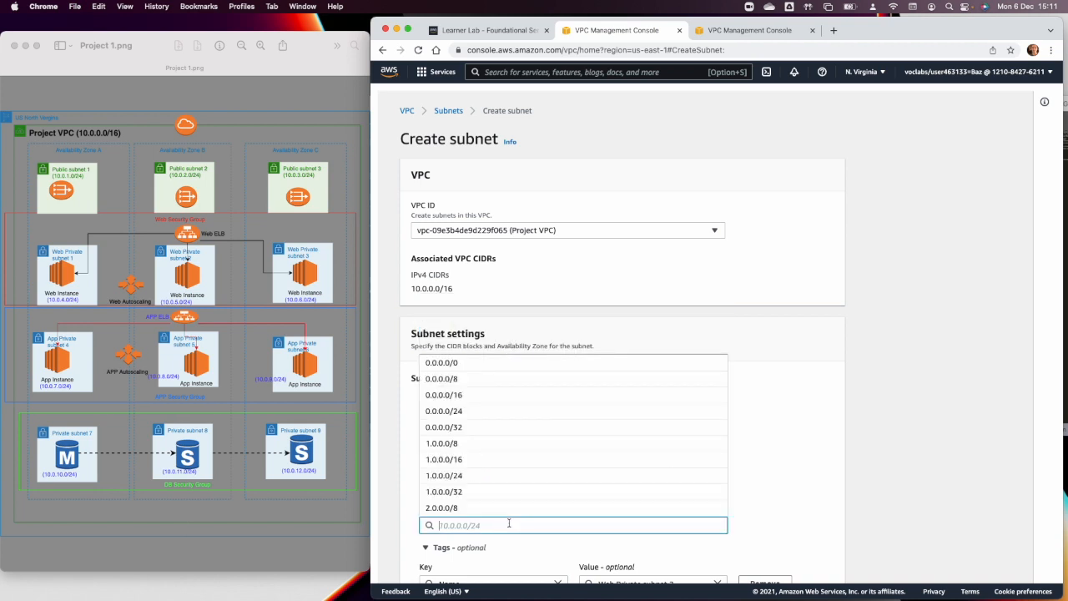
{"action": "type", "text": "10.0"}
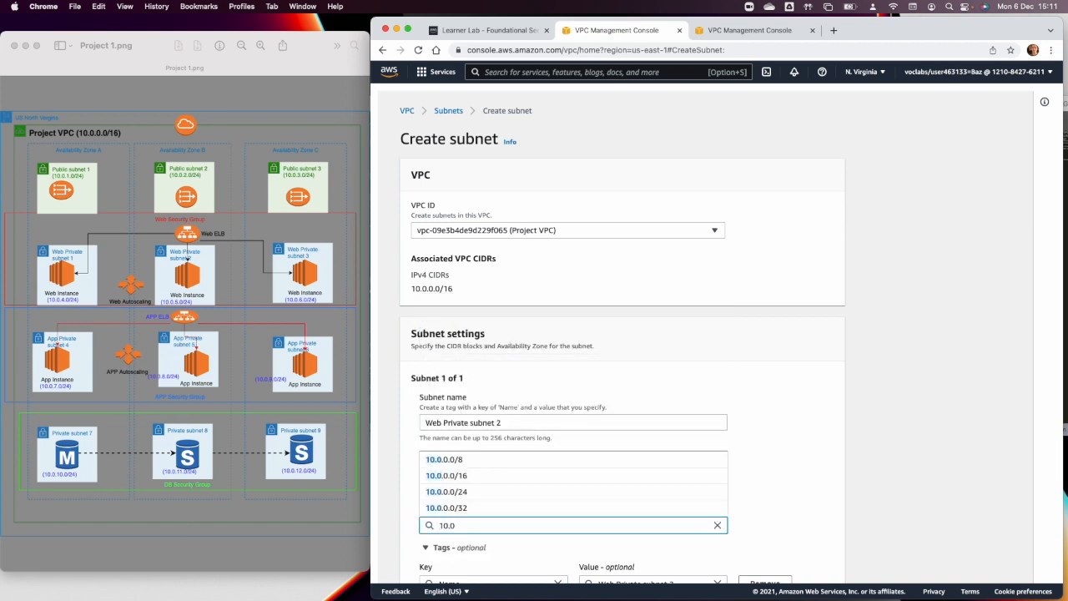
{"action": "type", "text": ".5.0"}
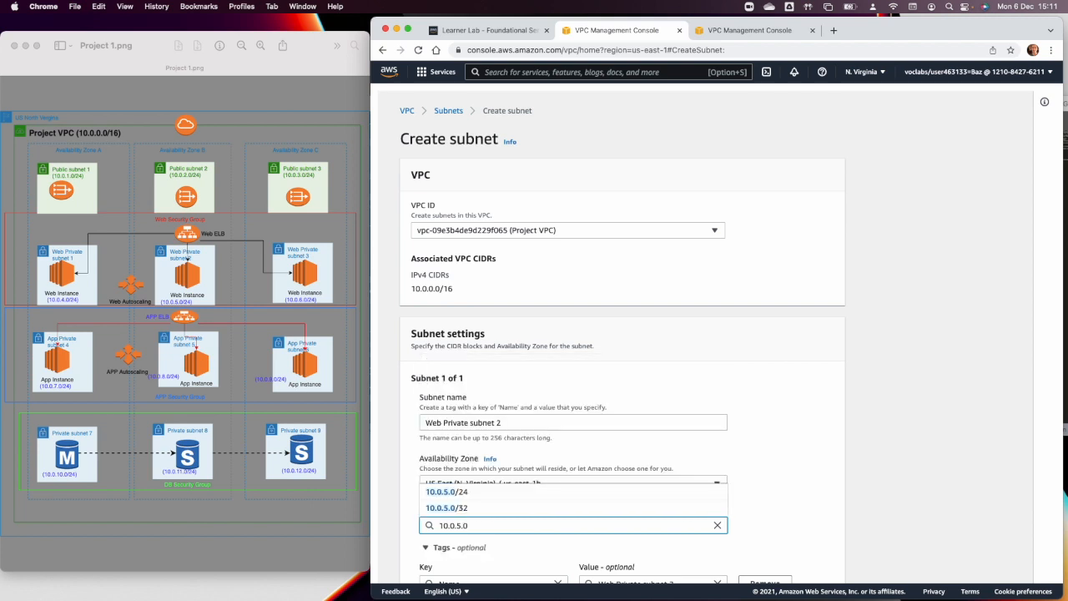
{"action": "type", "text": "/2"}
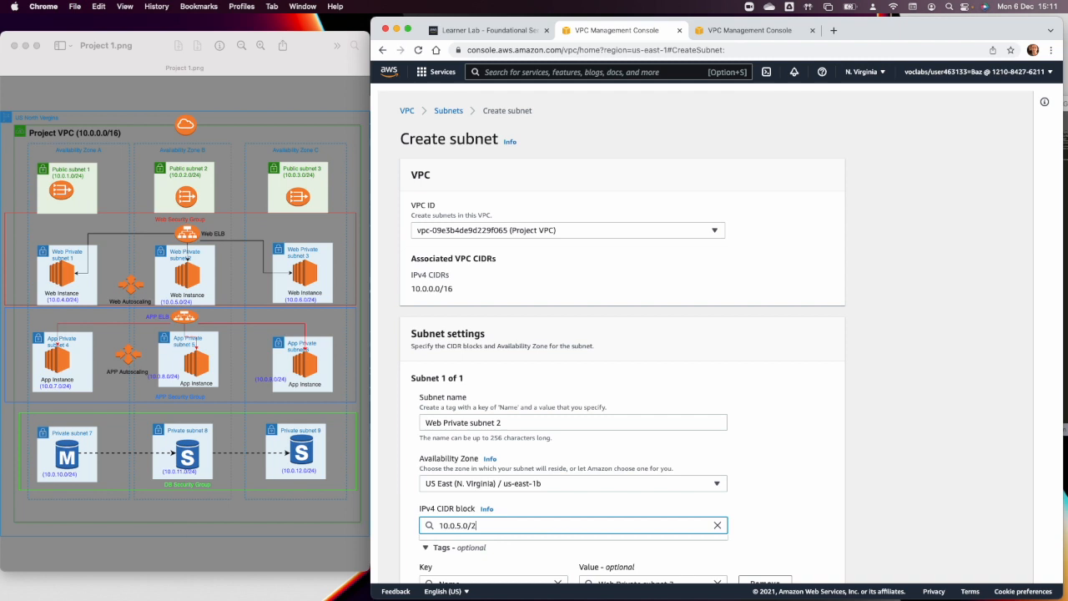
{"action": "type", "text": "4"}
{"action": "left_click", "coordinate": [828, 486]}
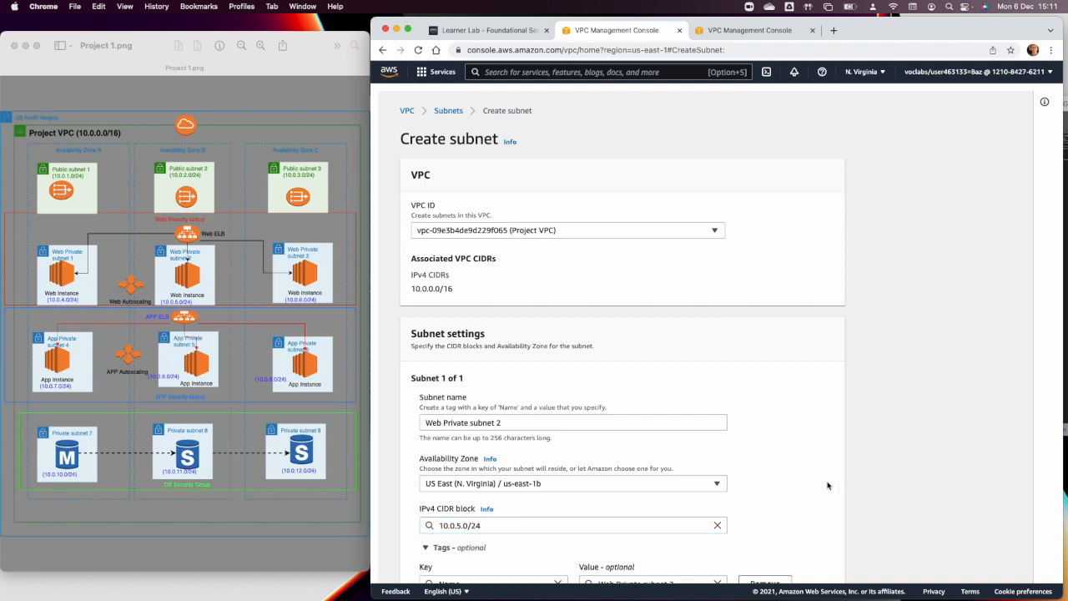
Add a second subnet entry to the form and name it "Web Private Subnet 3".
{"action": "scroll", "coordinate": [828, 486], "scroll_direction": "down", "scroll_amount": 3}
{"action": "scroll", "coordinate": [563, 532], "scroll_direction": "down", "scroll_amount": 2}
{"action": "left_click", "coordinate": [468, 526]}
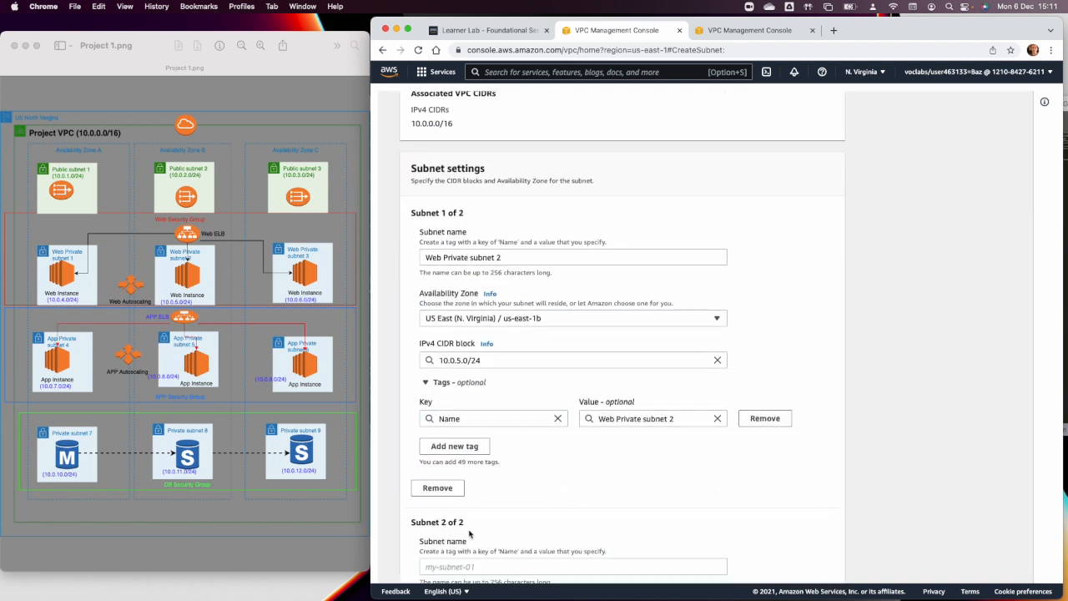
{"action": "left_click", "coordinate": [500, 566]}
{"action": "type", "text": "Web Pr"}
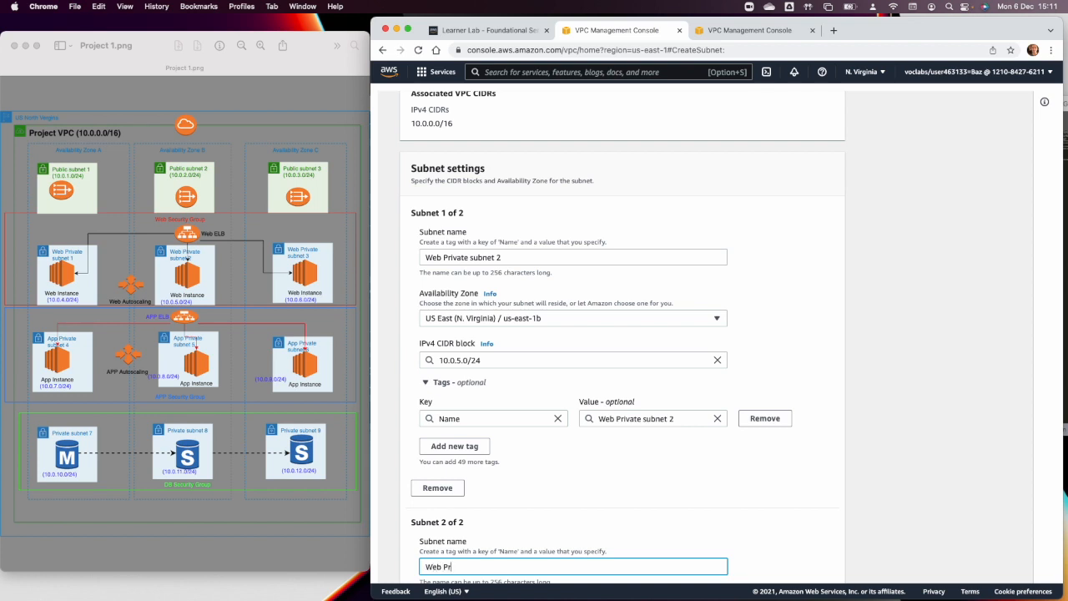
{"action": "type", "text": "iavte"}
{"action": "key", "text": "BackSpace"}
{"action": "key", "text": "BackSpace"}
{"action": "key", "text": "BackSpace"}
{"action": "key", "text": "BackSpace"}
{"action": "type", "text": "ate Subnet 3"}
Place Web Private Subnet 3 in Availability Zone us-east-1c and set its IPv4 CIDR block to 10.0.6.0/24.
{"action": "scroll", "coordinate": [541, 564], "scroll_direction": "down", "scroll_amount": 5}
{"action": "left_click", "coordinate": [517, 418]}
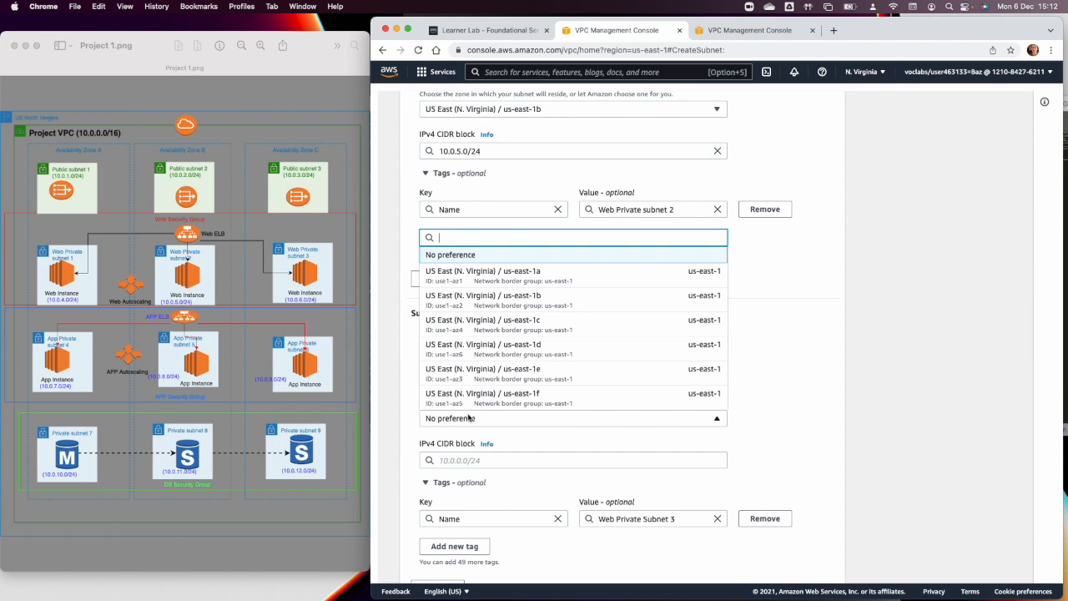
{"action": "left_click", "coordinate": [514, 321]}
{"action": "left_click", "coordinate": [479, 461]}
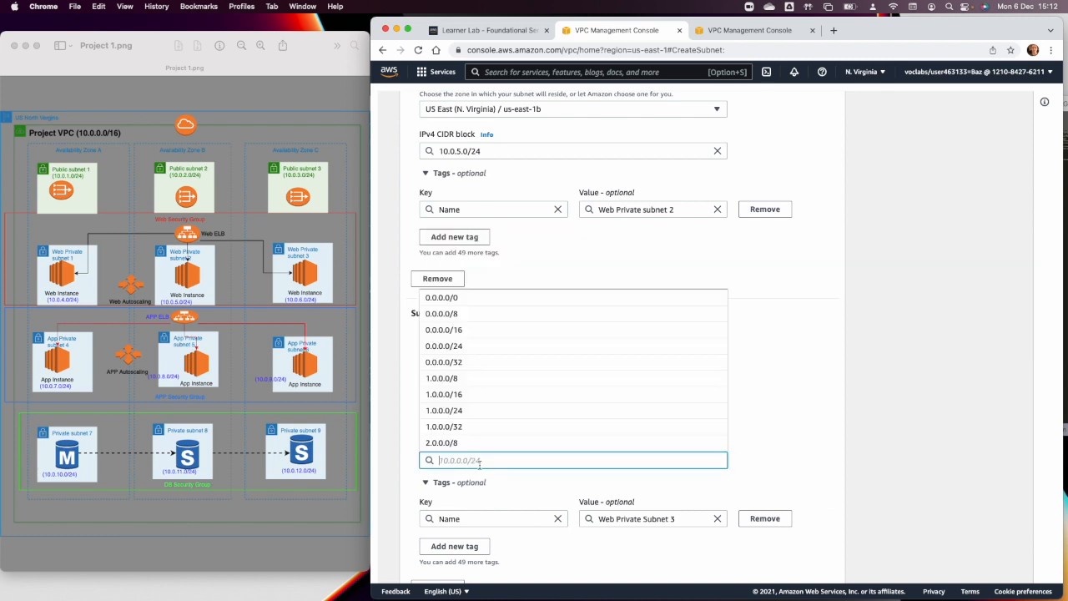
{"action": "type", "text": "10.0."}
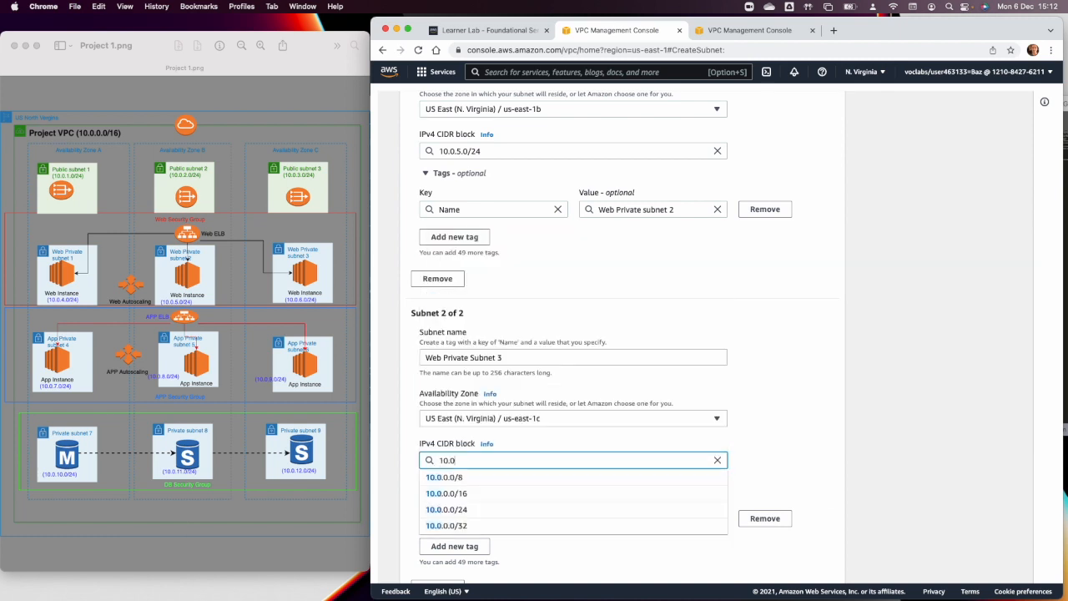
{"action": "type", "text": "6"}
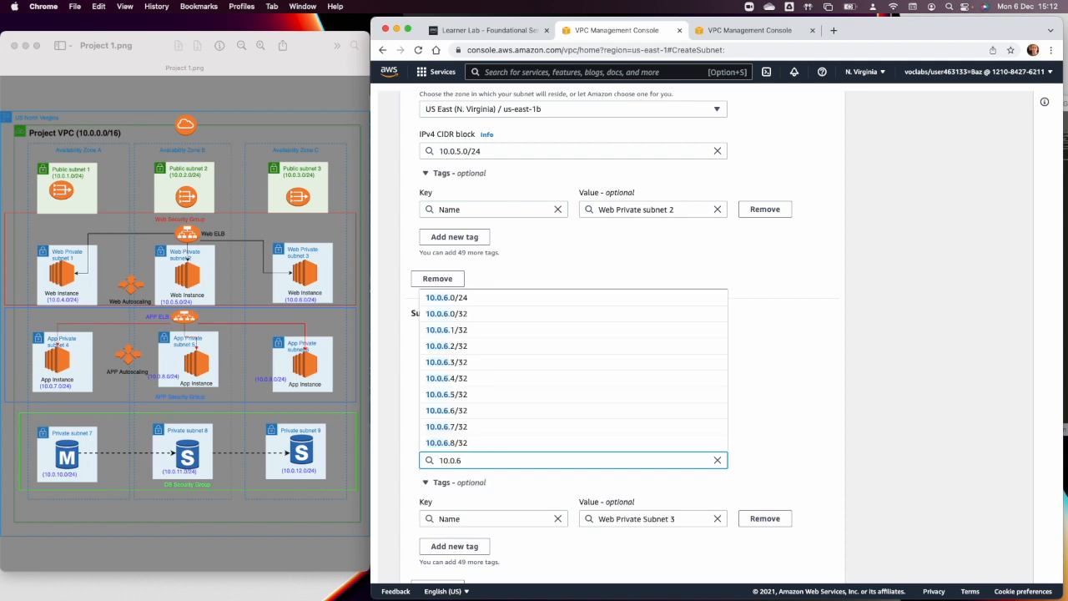
{"action": "type", "text": ".0/24"}
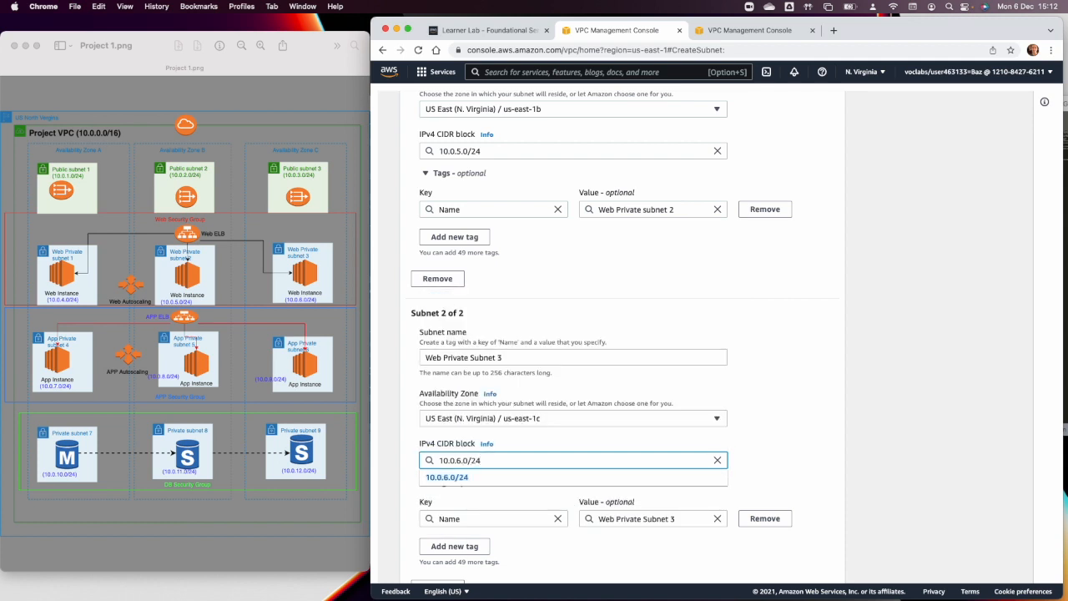
{"action": "left_click", "coordinate": [678, 410]}
Create the two Web private subnets and start a new subnet form for Project VPC.
{"action": "scroll", "coordinate": [678, 411], "scroll_direction": "down", "scroll_amount": 3}
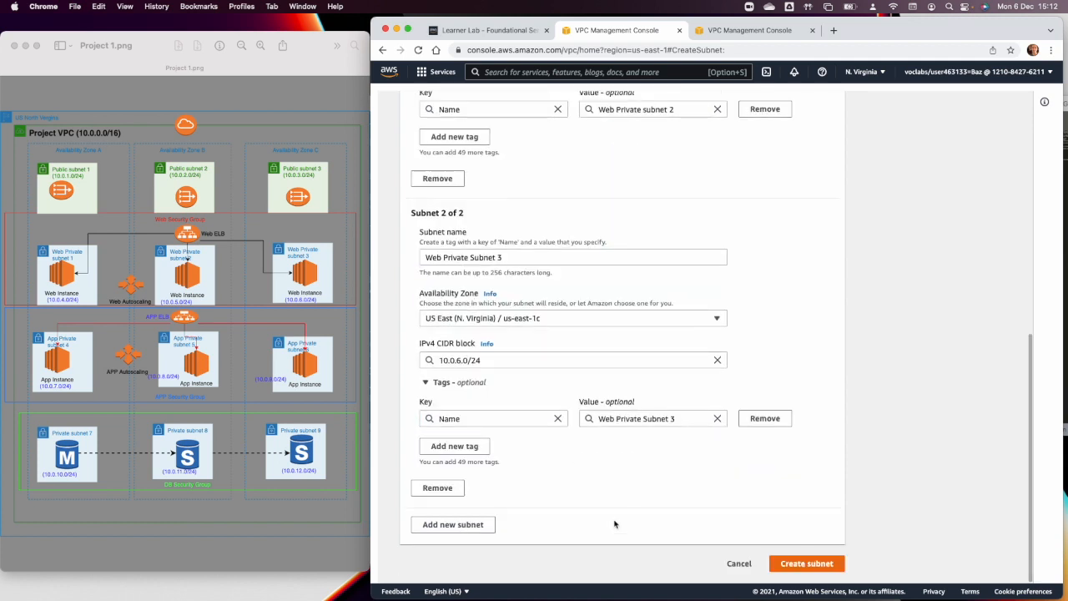
{"action": "left_click", "coordinate": [811, 569]}
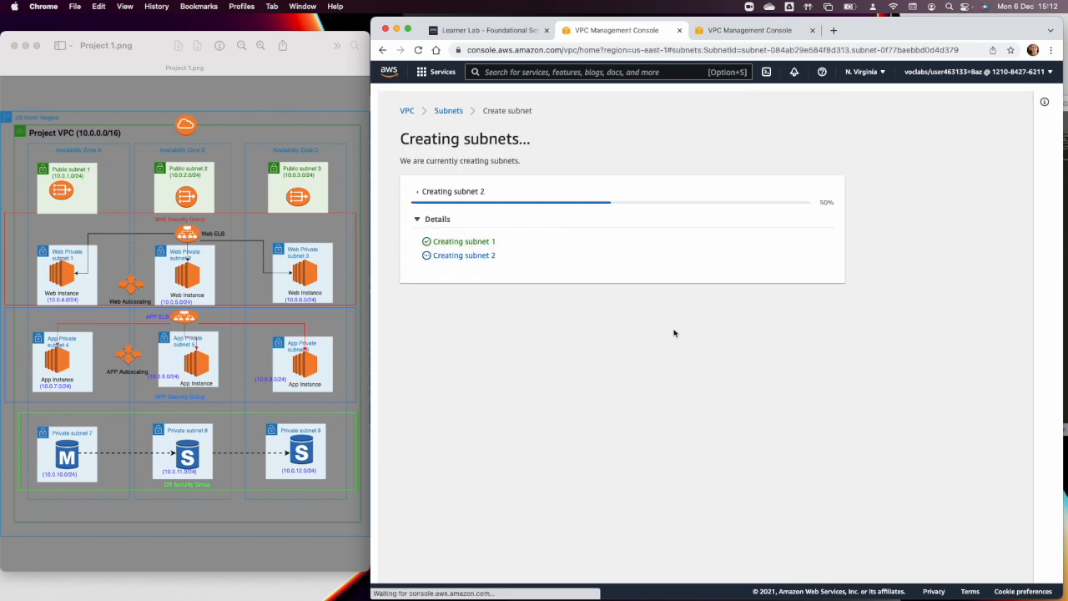
{"action": "left_click", "coordinate": [968, 135]}
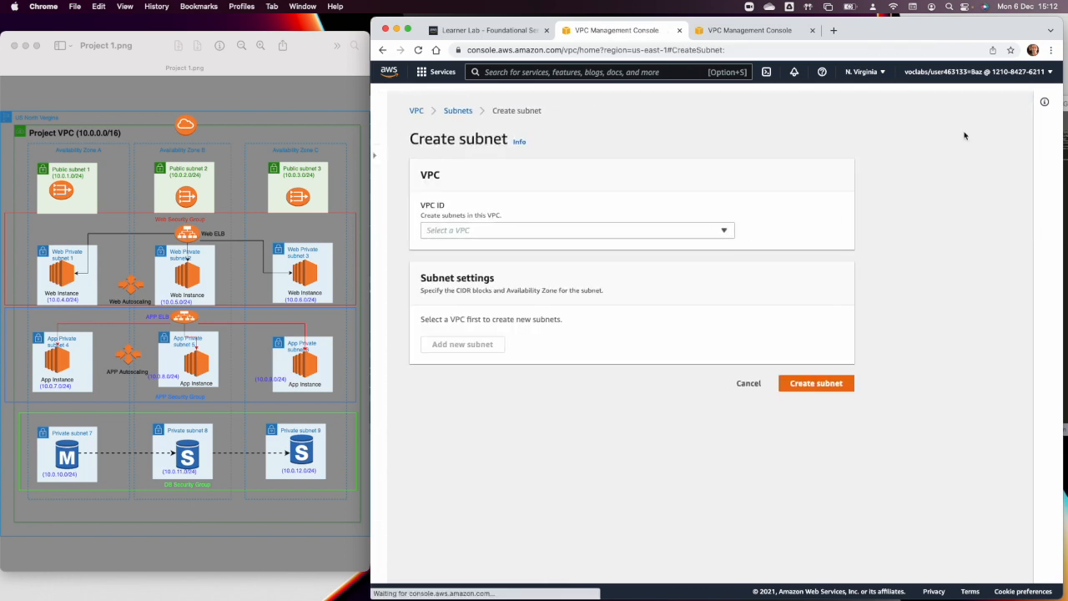
{"action": "left_click", "coordinate": [472, 233]}
{"action": "left_click", "coordinate": [473, 288]}
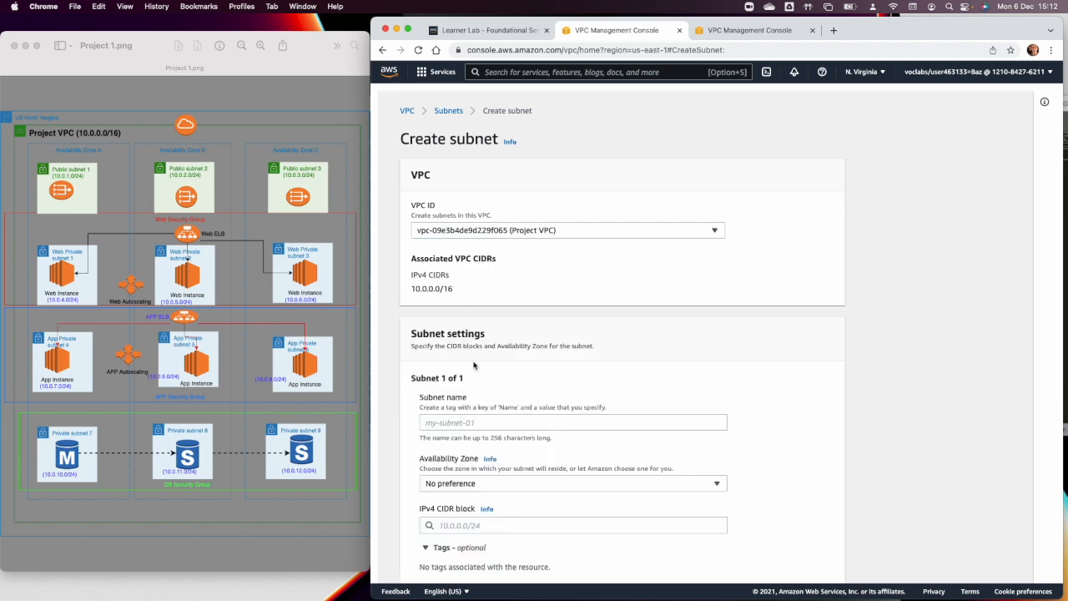
Name the new subnet "App Private Subnet 1" and place it in Availability Zone us-east-1a.
{"action": "left_click", "coordinate": [469, 423]}
{"action": "type", "text": "App"}
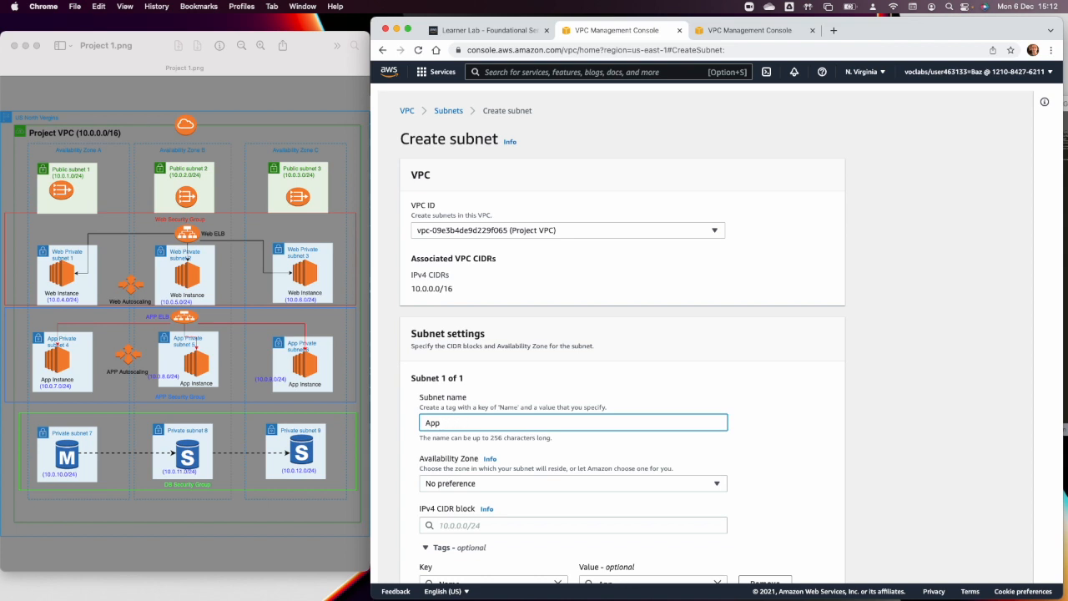
{"action": "type", "text": "Private Suy"}
{"action": "left_click", "coordinate": [464, 493]}
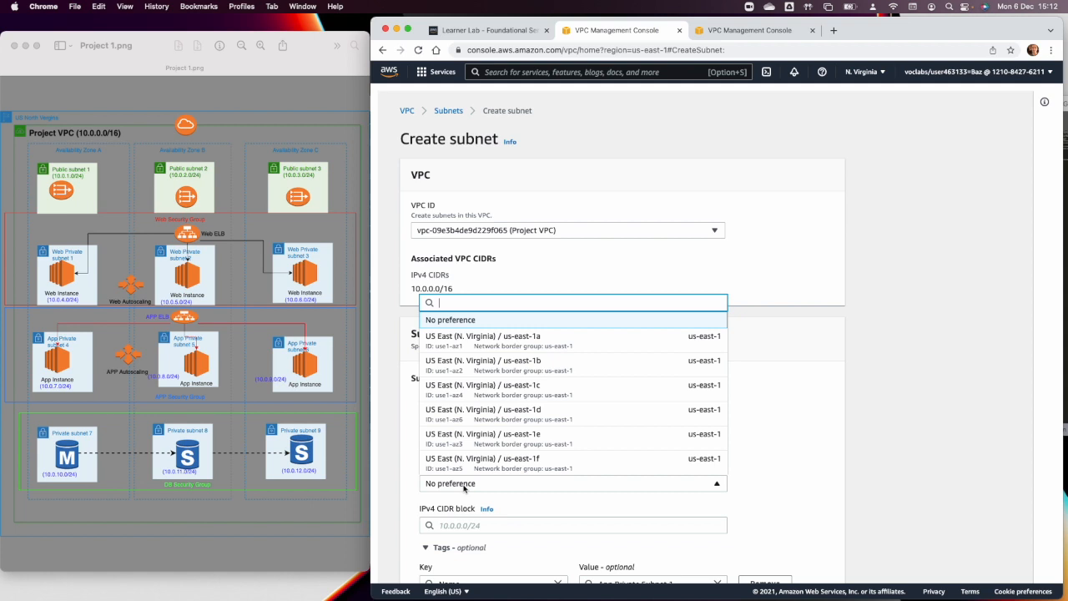
{"action": "left_click", "coordinate": [480, 337]}
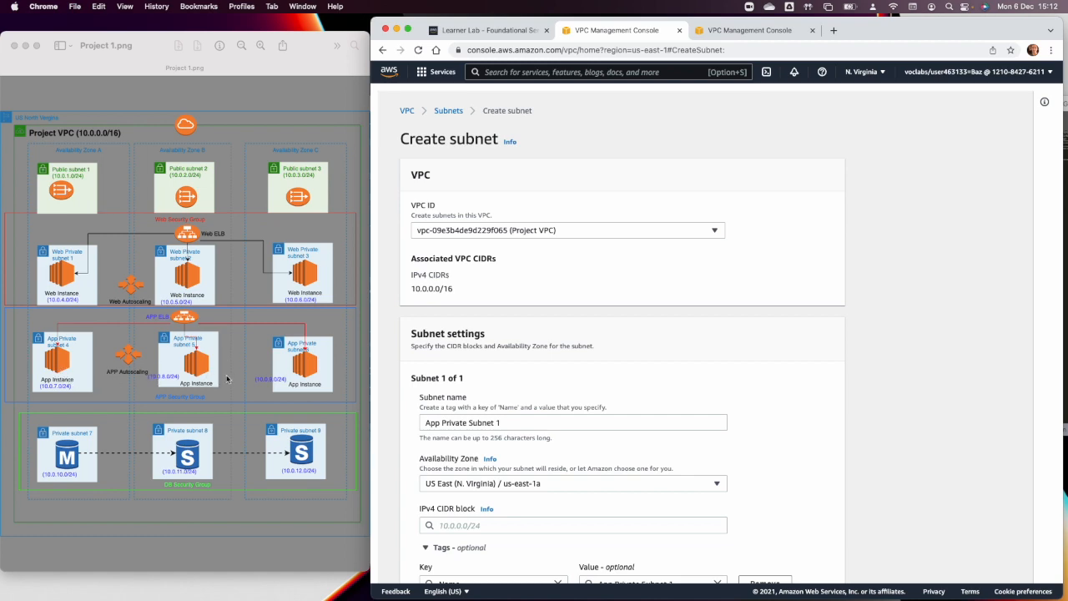
Set the IPv4 CIDR block of App Private Subnet 1 to 10.0.7.0/24.
{"action": "scroll", "coordinate": [441, 362], "scroll_direction": "down", "scroll_amount": 3}
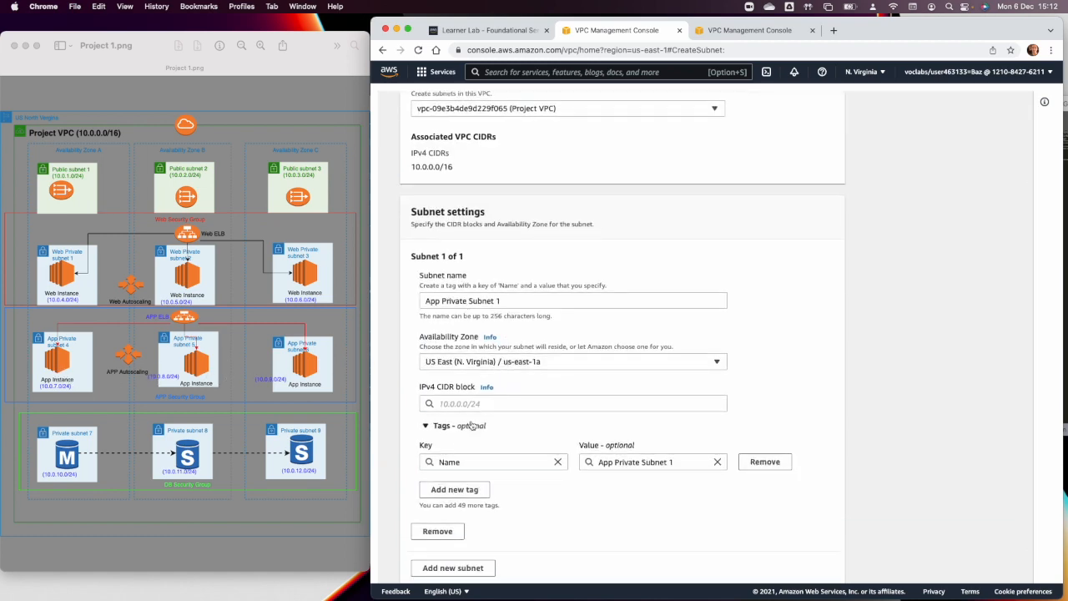
{"action": "left_click", "coordinate": [468, 406]}
{"action": "type", "text": "10.0"}
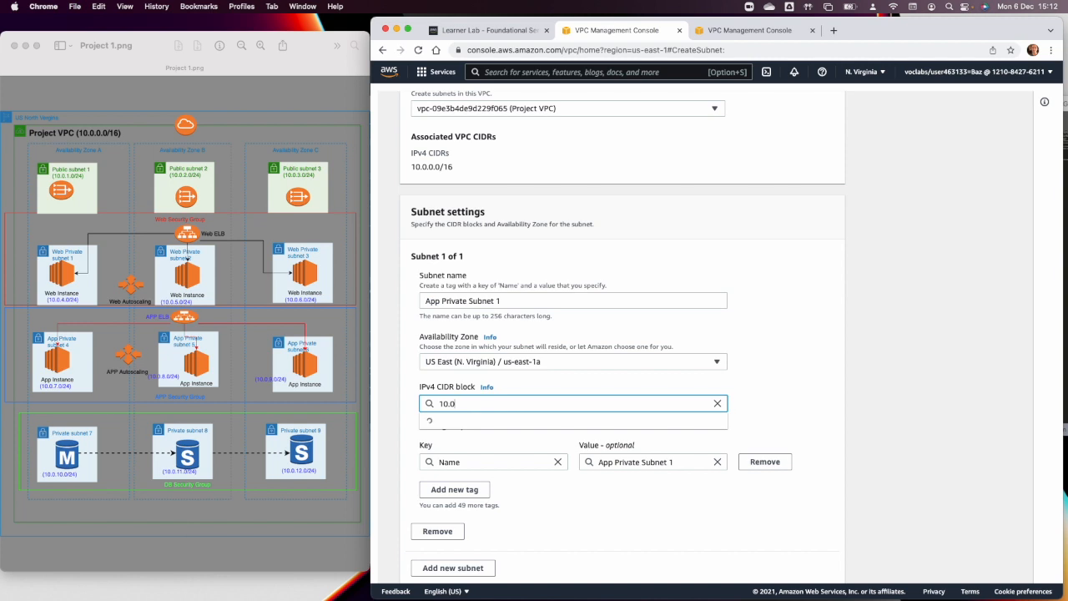
{"action": "type", "text": ".7.0"}
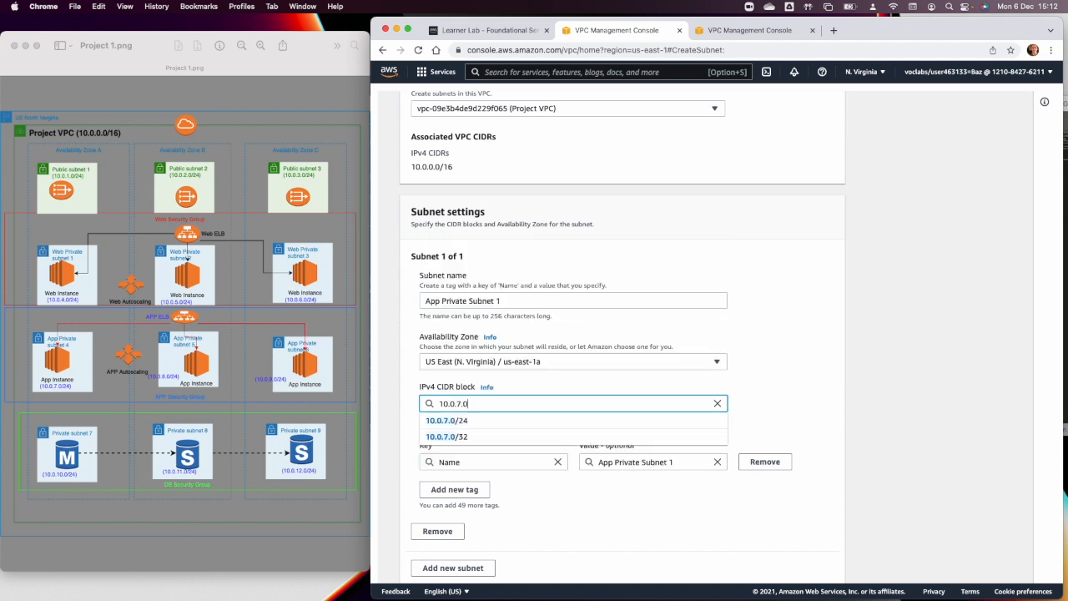
{"action": "type", "text": "/24"}
{"action": "key", "text": "Tab"}
Add a second subnet entry named "App Private Subnet 2" in Availability Zone us-east-1b.
{"action": "scroll", "coordinate": [537, 502], "scroll_direction": "down", "scroll_amount": 1}
{"action": "left_click", "coordinate": [494, 520]}
{"action": "scroll", "coordinate": [491, 517], "scroll_direction": "down", "scroll_amount": 2}
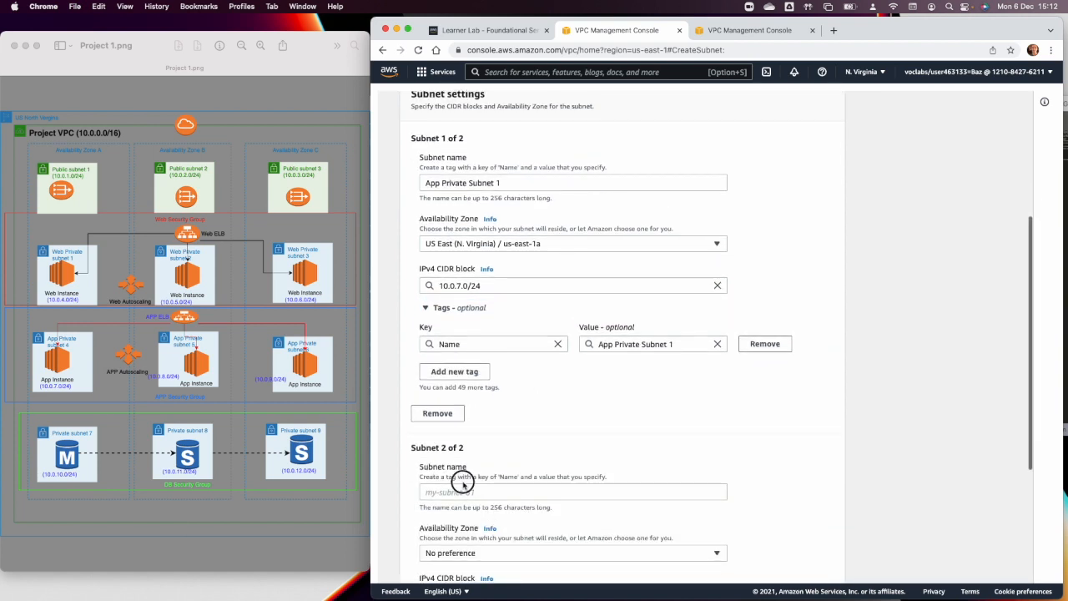
{"action": "left_click", "coordinate": [463, 492]}
{"action": "type", "text": "App"}
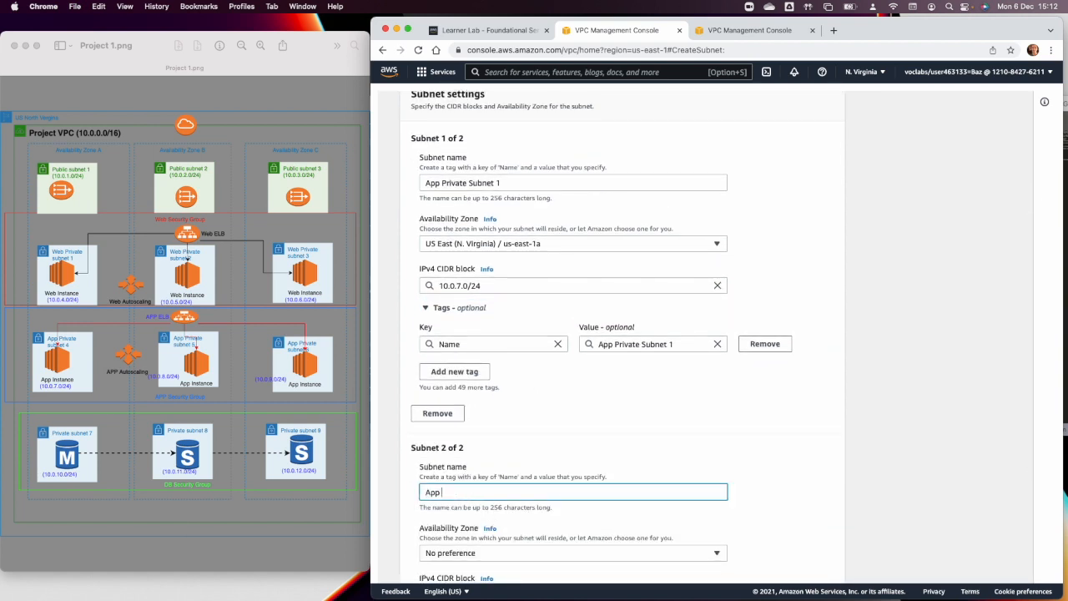
{"action": "type", "text": " Private Subnet 2"}
{"action": "left_click", "coordinate": [477, 551]}
{"action": "left_click", "coordinate": [500, 447]}
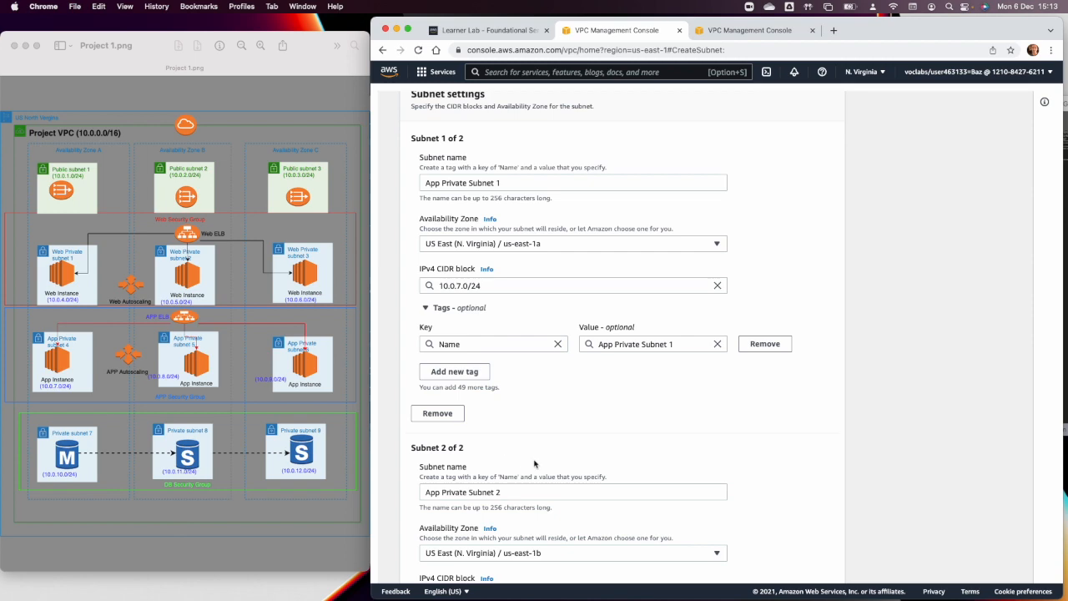
Set the IPv4 CIDR block of App Private Subnet 2 to 10.0.8.0/24.
{"action": "scroll", "coordinate": [517, 457], "scroll_direction": "down", "scroll_amount": 3}
{"action": "left_click", "coordinate": [497, 482]}
{"action": "type", "text": "10.0."}
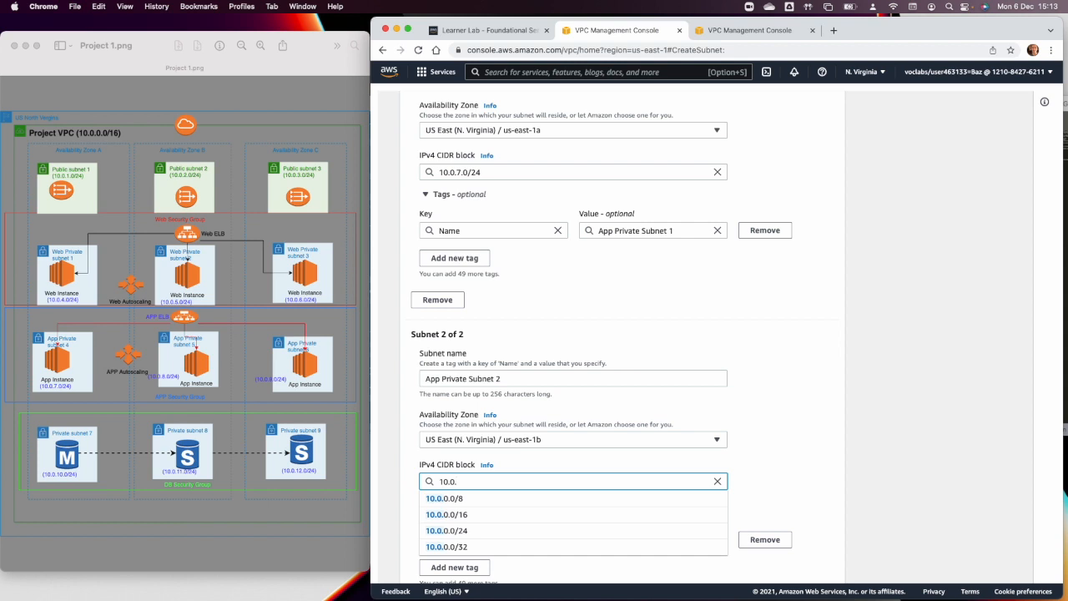
{"action": "type", "text": "8.0"}
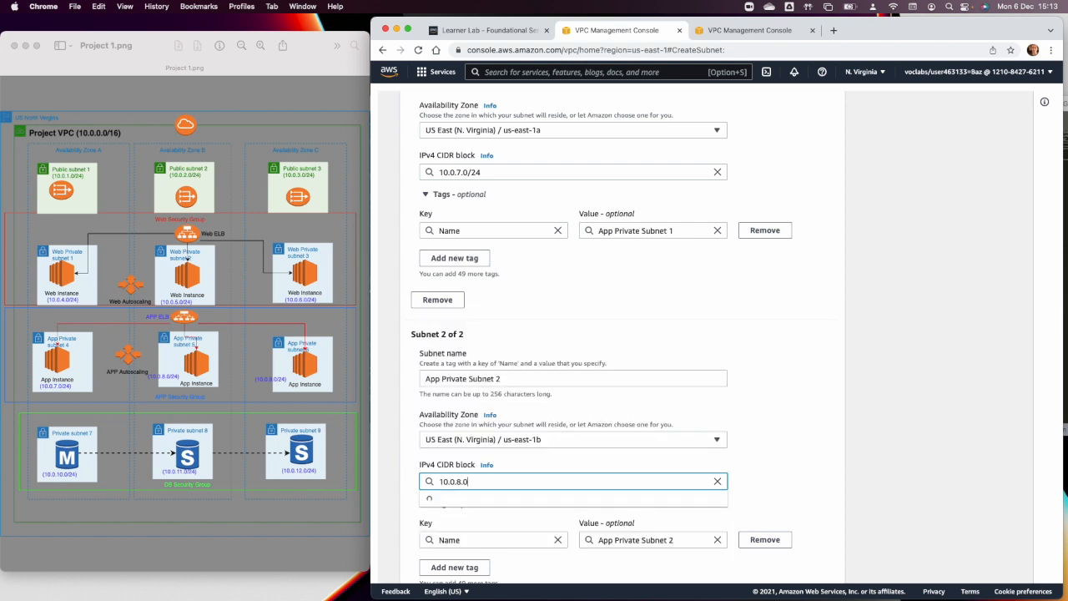
{"action": "type", "text": "/24"}
{"action": "left_click", "coordinate": [595, 442]}
{"action": "left_click", "coordinate": [595, 445]}
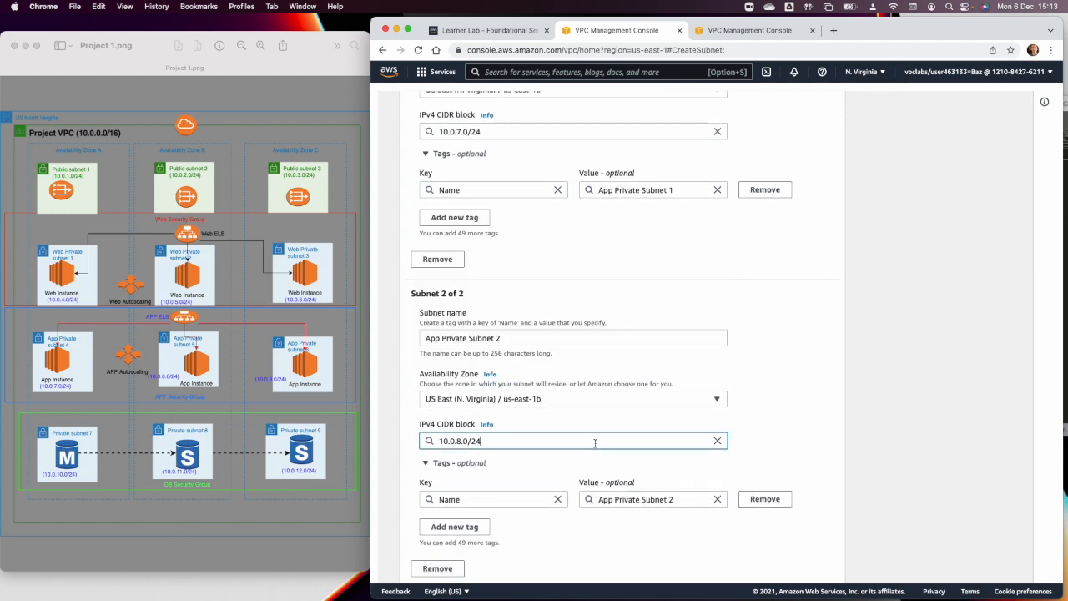
Add a third subnet entry named "App Private Subnet 3" in Availability Zone us-east-1c.
{"action": "scroll", "coordinate": [674, 410], "scroll_direction": "down", "scroll_amount": 2}
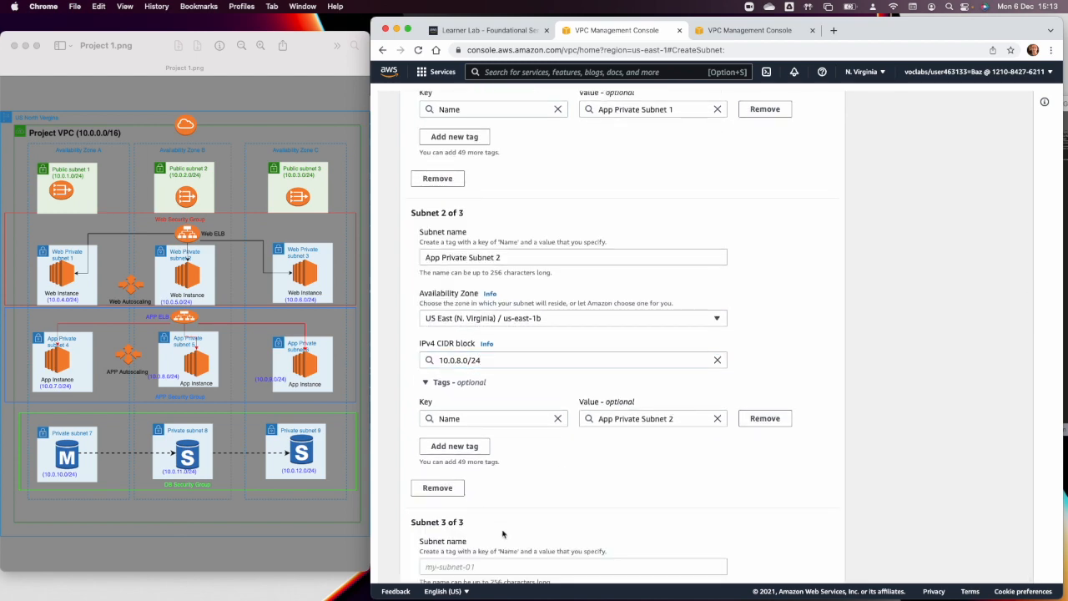
{"action": "scroll", "coordinate": [504, 534], "scroll_direction": "down", "scroll_amount": 2}
{"action": "left_click", "coordinate": [465, 469]}
{"action": "type", "text": "A"}
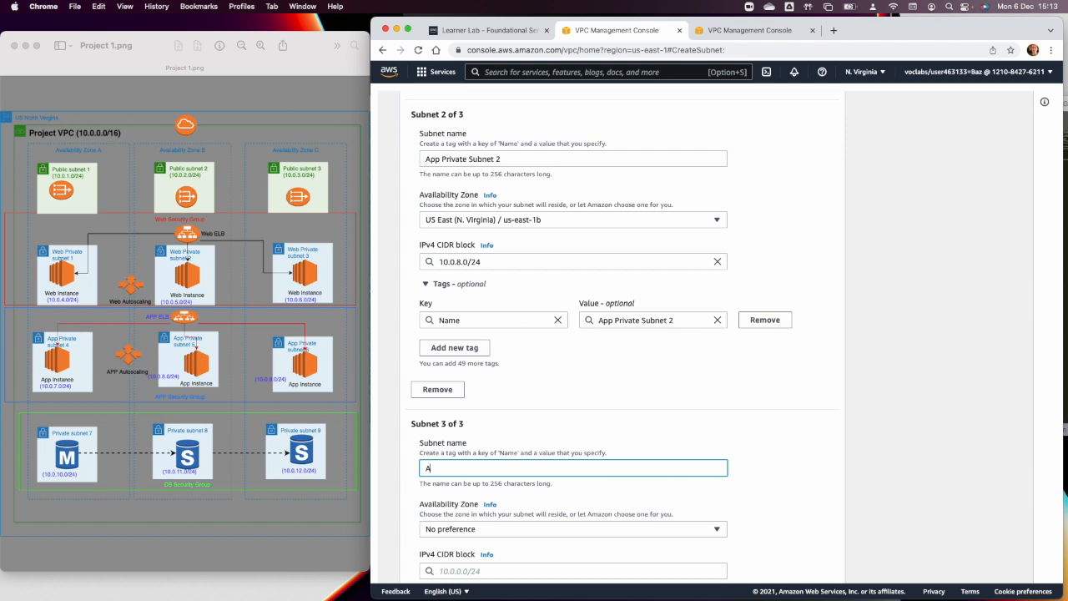
{"action": "type", "text": "pp Private Subnet 3"}
{"action": "scroll", "coordinate": [471, 472], "scroll_direction": "down", "scroll_amount": 1}
{"action": "left_click", "coordinate": [536, 499]}
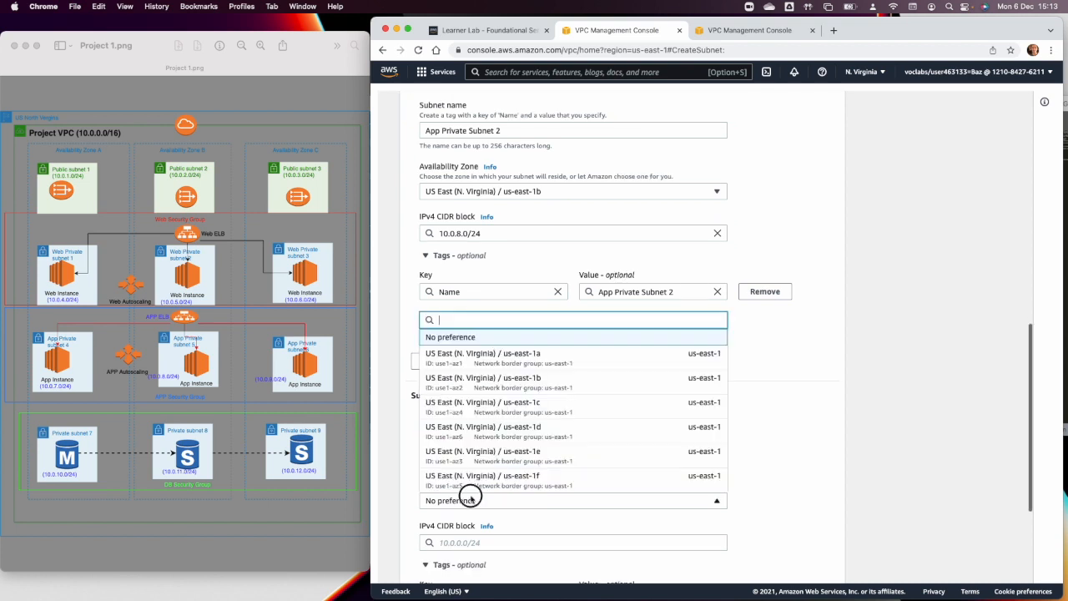
{"action": "left_click", "coordinate": [503, 405]}
Set the IPv4 CIDR block of App Private Subnet 3 to 10.0.9.0/24.
{"action": "left_click", "coordinate": [478, 543]}
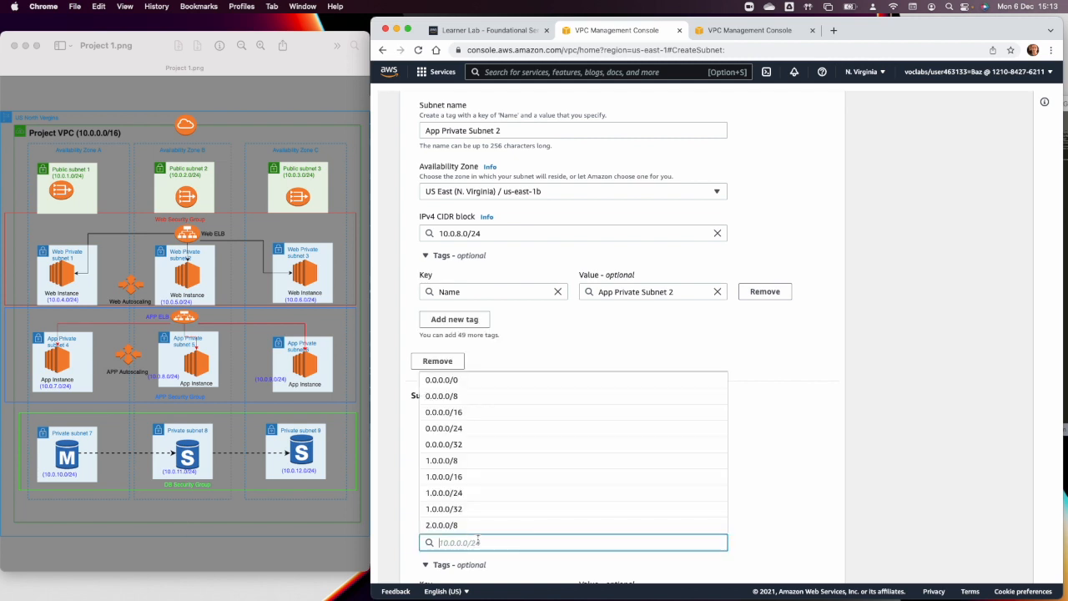
{"action": "type", "text": "10.0."}
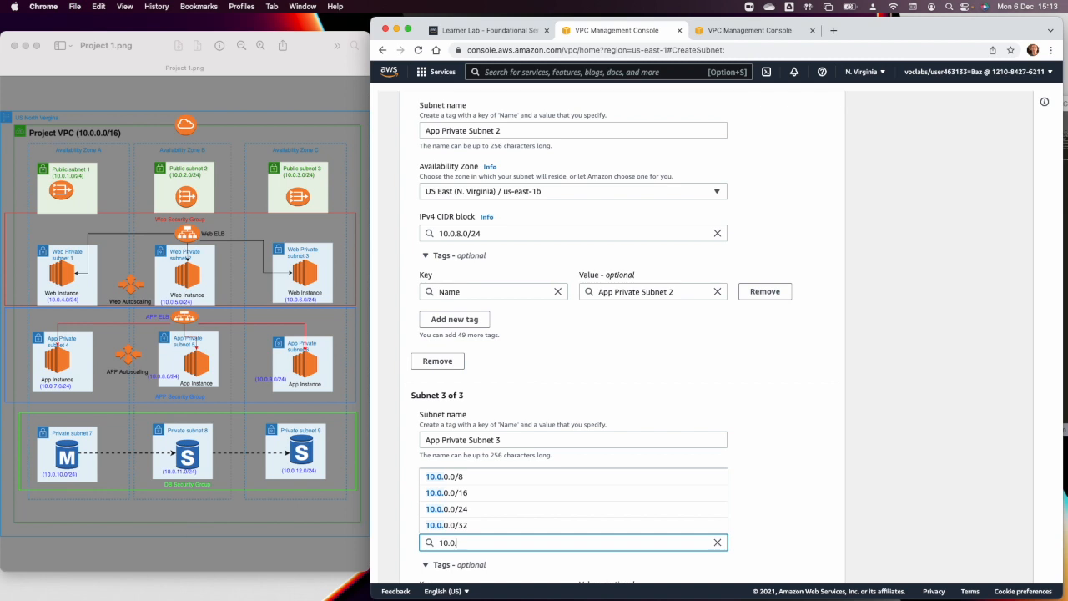
{"action": "type", "text": "9.0"}
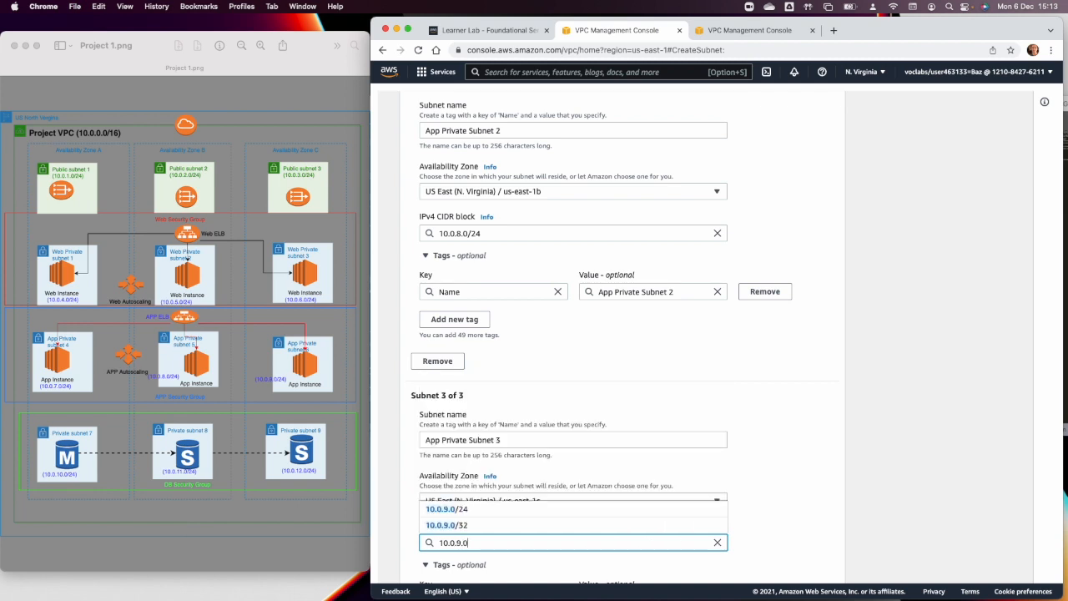
{"action": "type", "text": "/24"}
{"action": "key", "text": "Tab"}
Create the three App private subnets and start another subnet form for Project VPC.
{"action": "scroll", "coordinate": [547, 554], "scroll_direction": "down", "scroll_amount": 5}
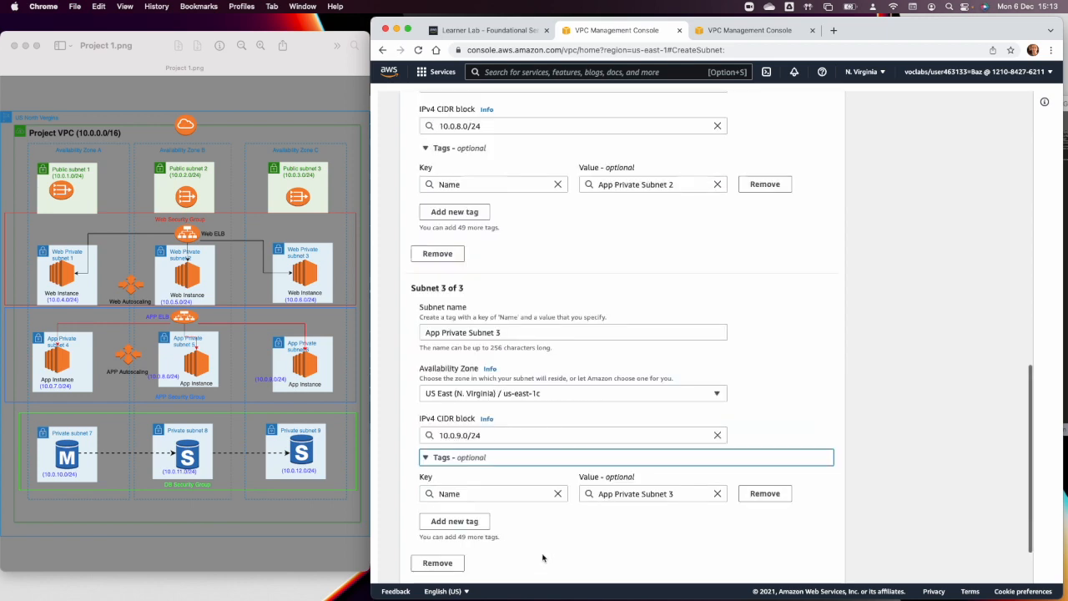
{"action": "left_click", "coordinate": [783, 564]}
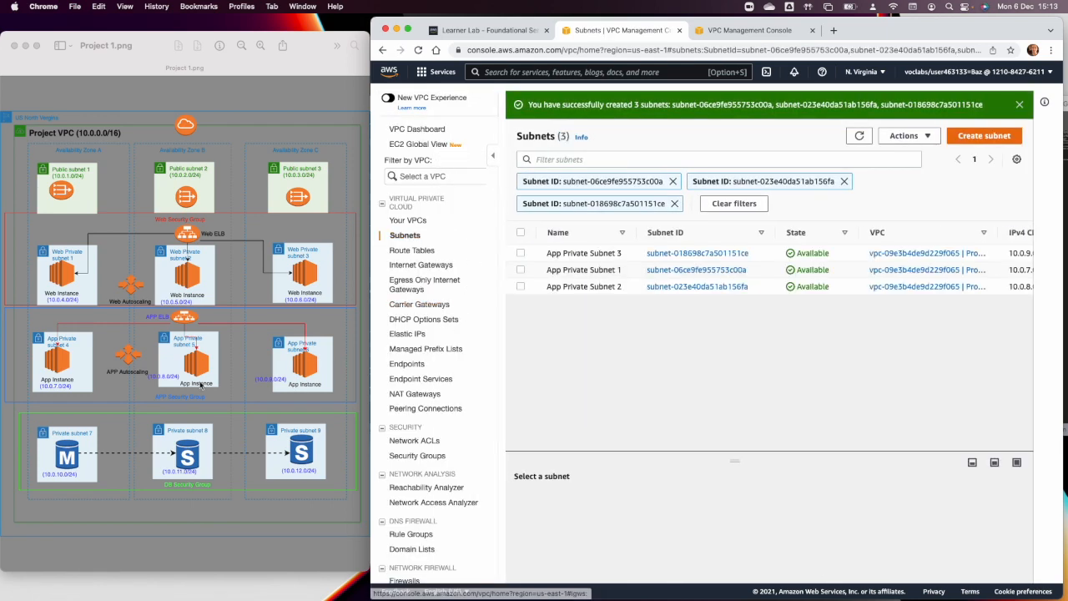
{"action": "left_click", "coordinate": [961, 139]}
{"action": "left_click", "coordinate": [526, 231]}
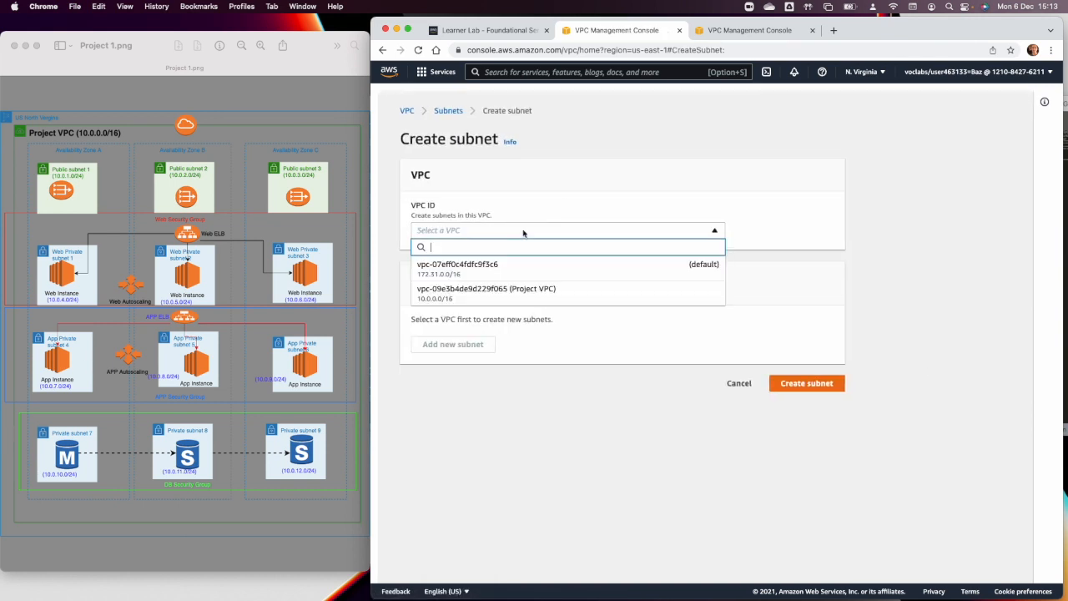
{"action": "left_click", "coordinate": [511, 292]}
Name the new subnet "DB Private Subnet 1" and place it in Availability Zone us-east-1a.
{"action": "left_click", "coordinate": [467, 424]}
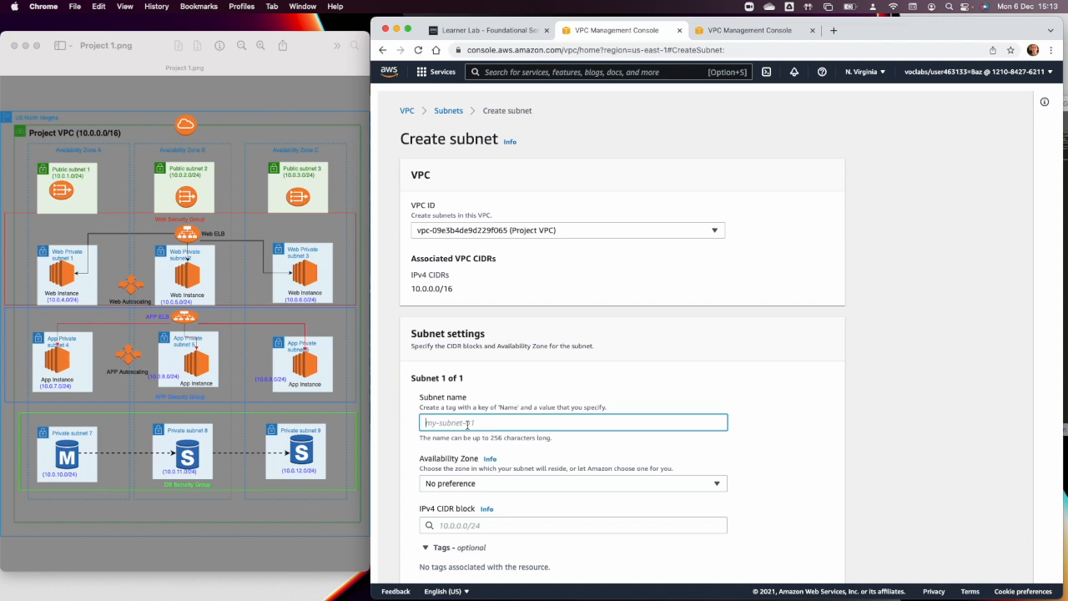
{"action": "type", "text": "DV"}
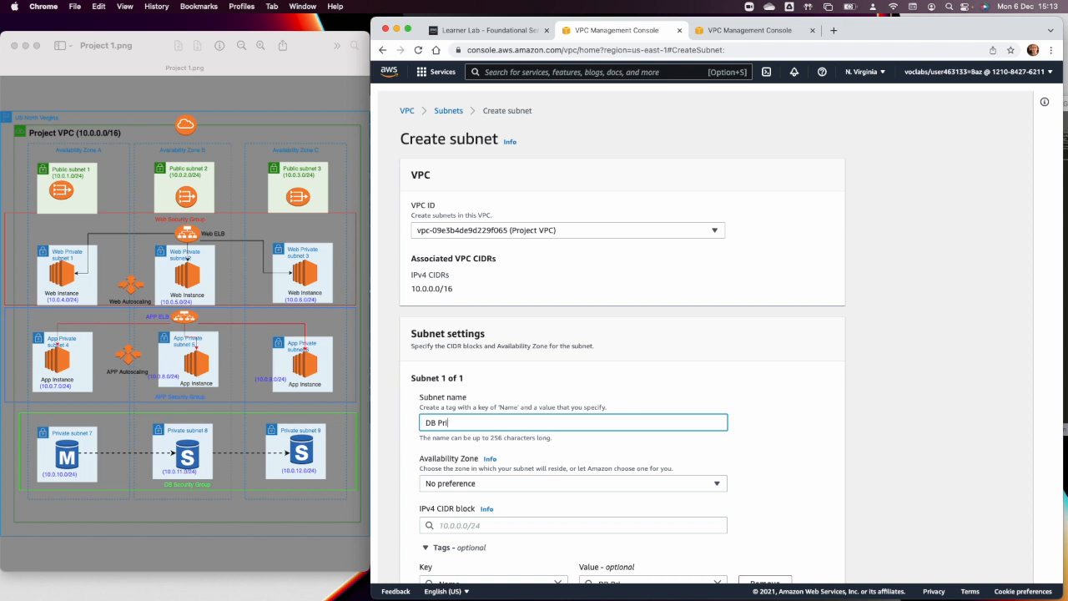
{"action": "type", "text": "ubent"}
{"action": "key", "text": "BackSpace"}
{"action": "key", "text": "BackSpace"}
{"action": "key", "text": "BackSpace"}
{"action": "type", "text": "net"}
{"action": "left_click", "coordinate": [477, 487]}
{"action": "left_click", "coordinate": [498, 341]}
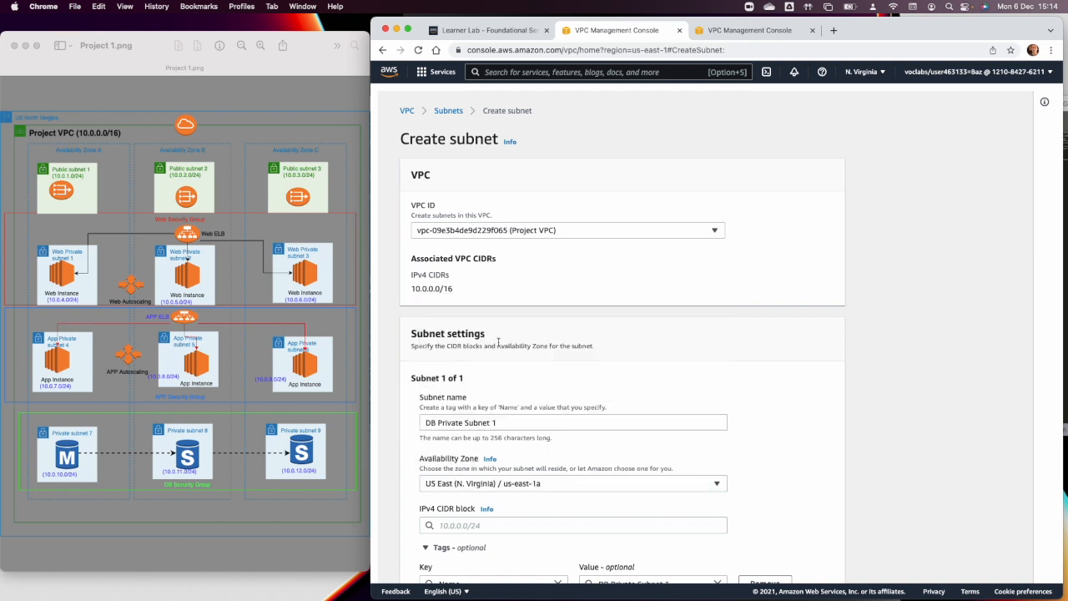
Set the IPv4 CIDR block of DB Private Subnet 1 to 10.0.10.0/24.
{"action": "scroll", "coordinate": [509, 449], "scroll_direction": "down", "scroll_amount": 2}
{"action": "left_click", "coordinate": [509, 445]}
{"action": "type", "text": "1"}
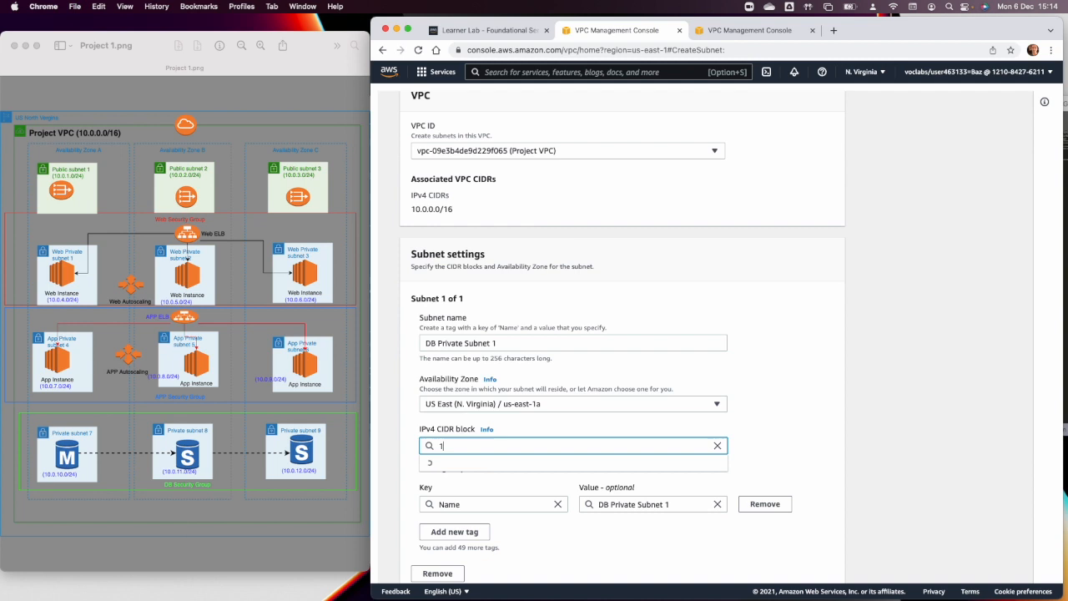
{"action": "type", "text": "0.0.10."}
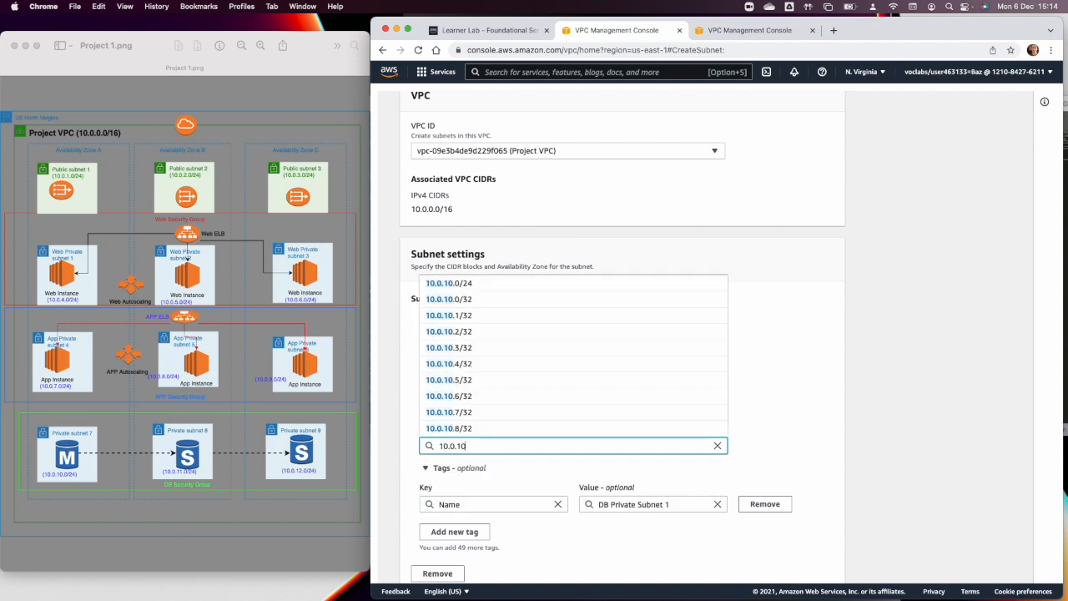
{"action": "type", "text": "0/24"}
{"action": "key", "text": "Tab"}
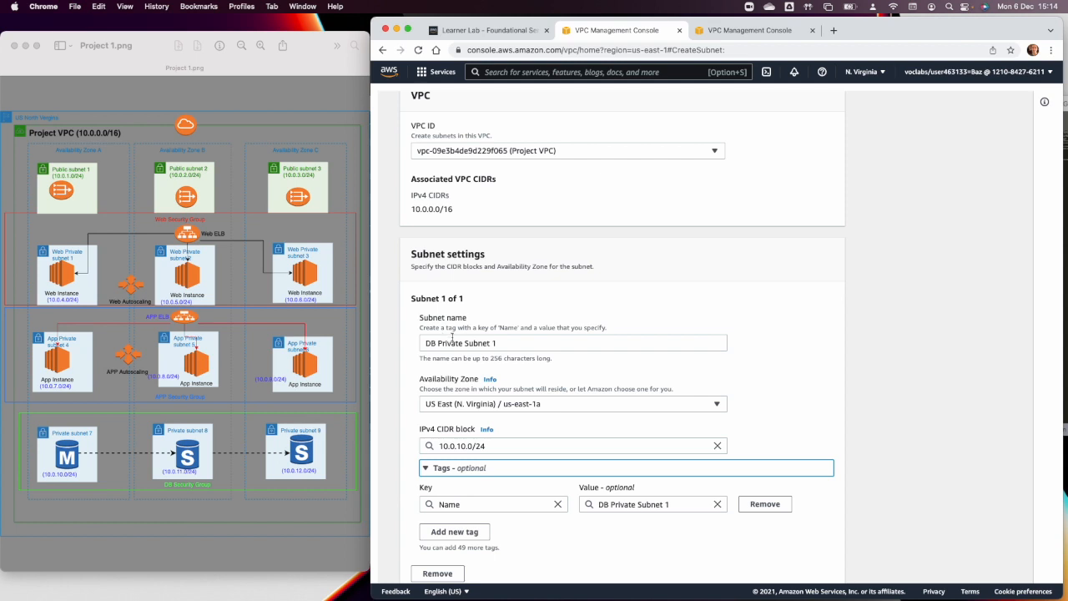
{"action": "scroll", "coordinate": [479, 359], "scroll_direction": "down", "scroll_amount": 2}
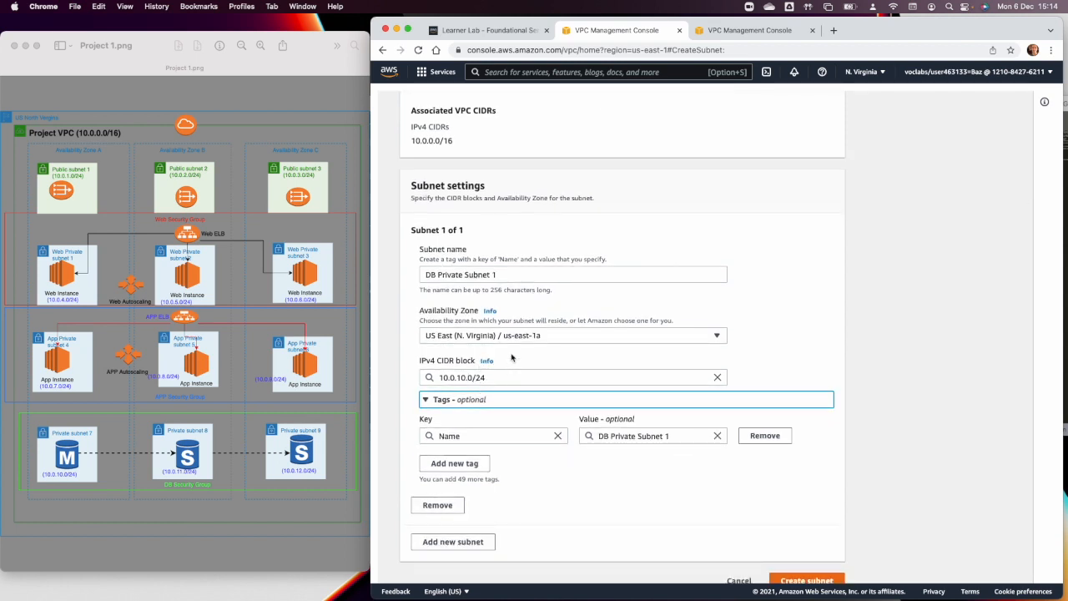
{"action": "left_click", "coordinate": [401, 320]}
{"action": "scroll", "coordinate": [470, 362], "scroll_direction": "down", "scroll_amount": 1}
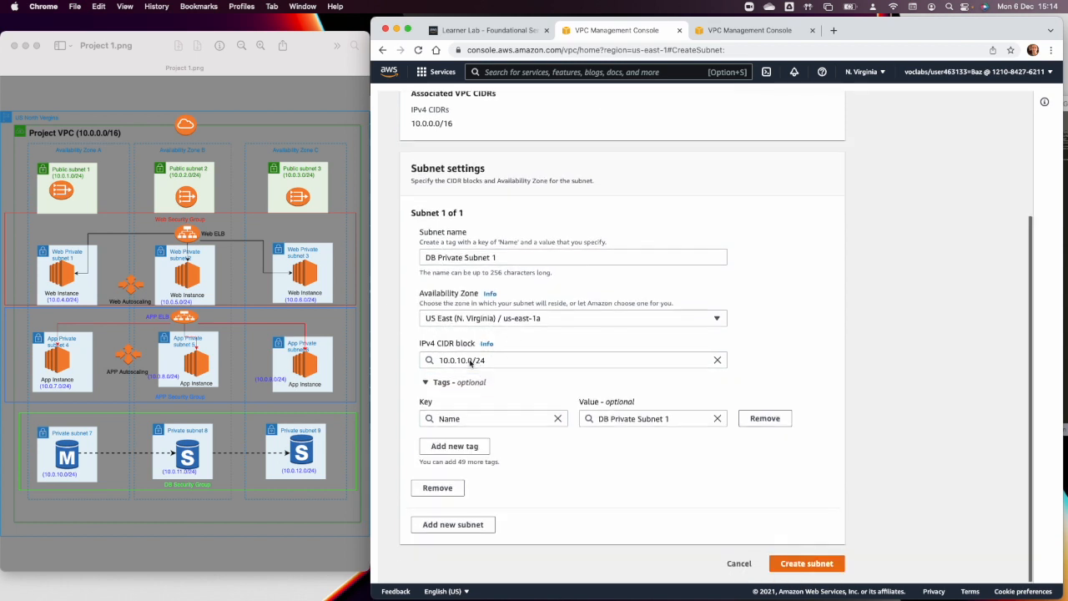
Add a second subnet entry named "Db Private Subnet 2" in Availability Zone us-east-1b.
{"action": "left_click", "coordinate": [454, 536]}
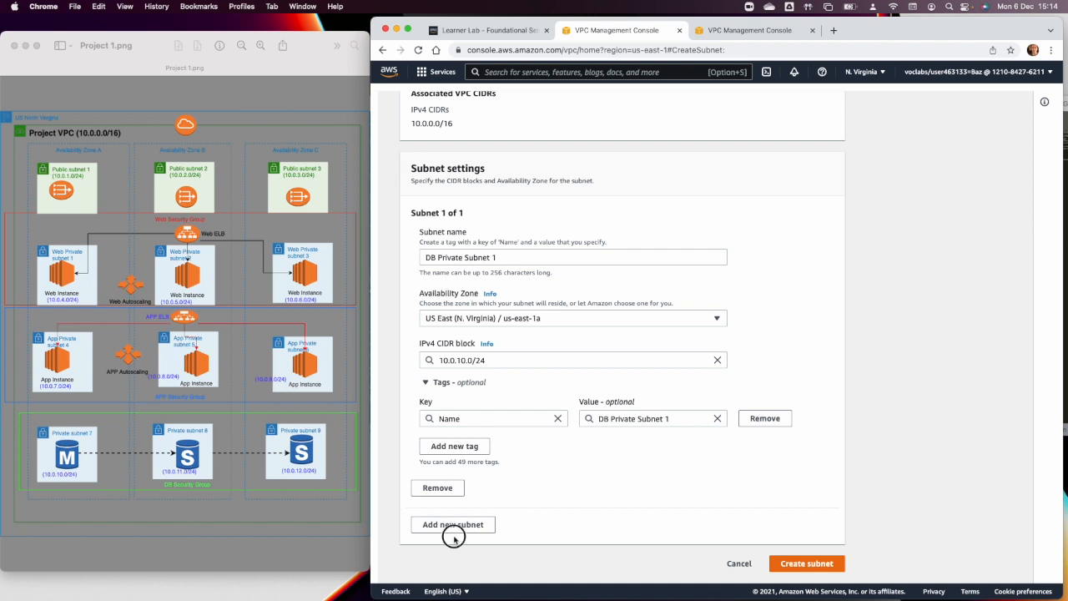
{"action": "scroll", "coordinate": [532, 520], "scroll_direction": "down", "scroll_amount": 3}
{"action": "left_click", "coordinate": [471, 451]}
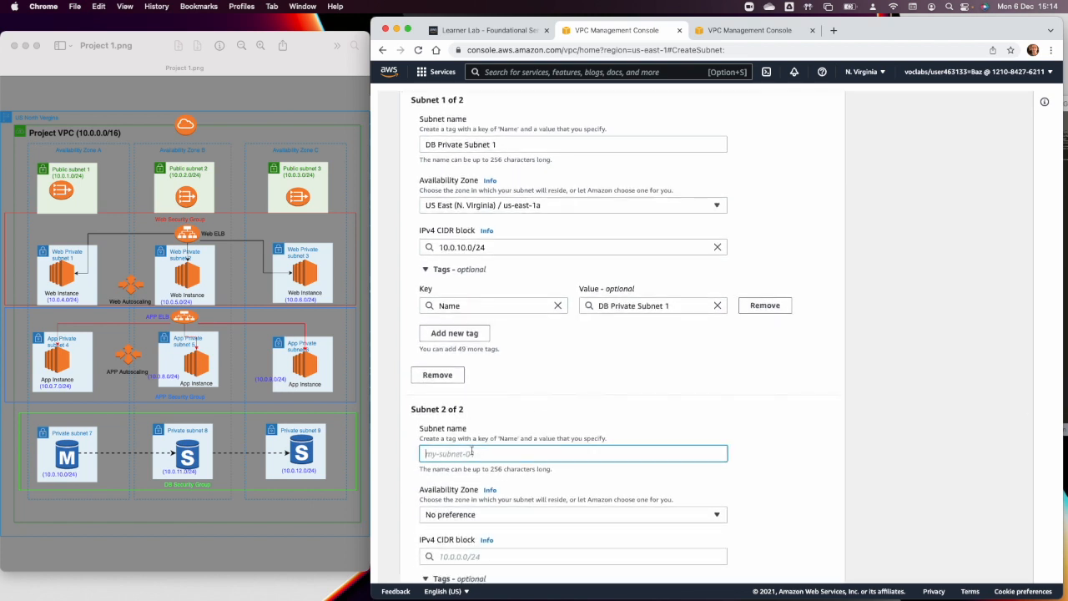
{"action": "type", "text": "DB"}
{"action": "scroll", "coordinate": [489, 441], "scroll_direction": "down", "scroll_amount": 2}
{"action": "left_click", "coordinate": [491, 437]}
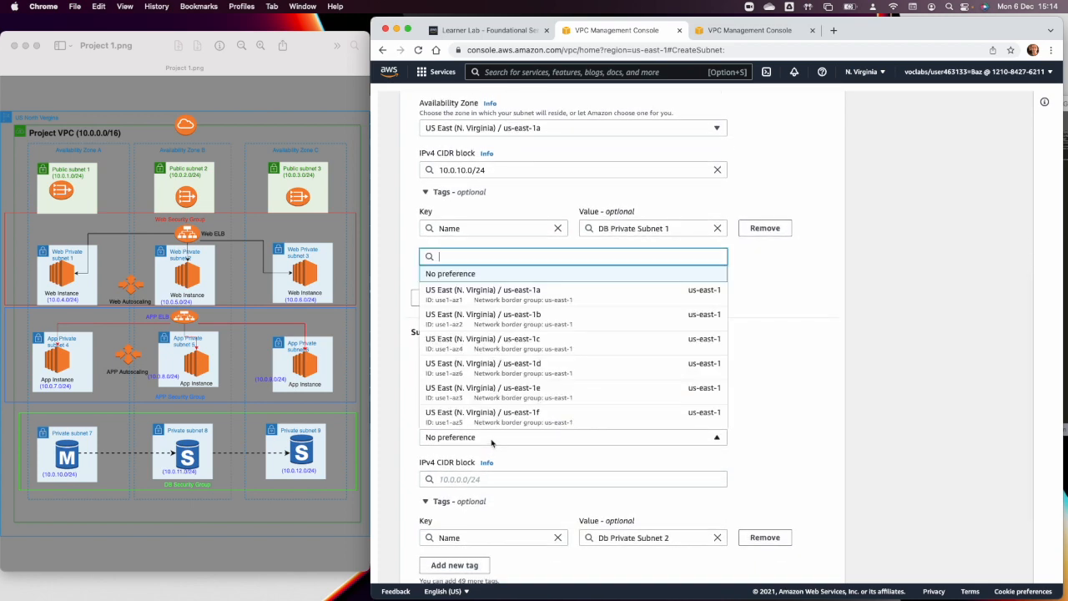
{"action": "left_click", "coordinate": [509, 325]}
Set the IPv4 CIDR block of the second DB subnet to 10.0.11.0/24 and create both DB subnets.
{"action": "left_click", "coordinate": [489, 478]}
{"action": "type", "text": "10.0.11.0/24"}
{"action": "key", "text": "Tab"}
{"action": "scroll", "coordinate": [723, 529], "scroll_direction": "down", "scroll_amount": 3}
{"action": "left_click", "coordinate": [792, 567]}
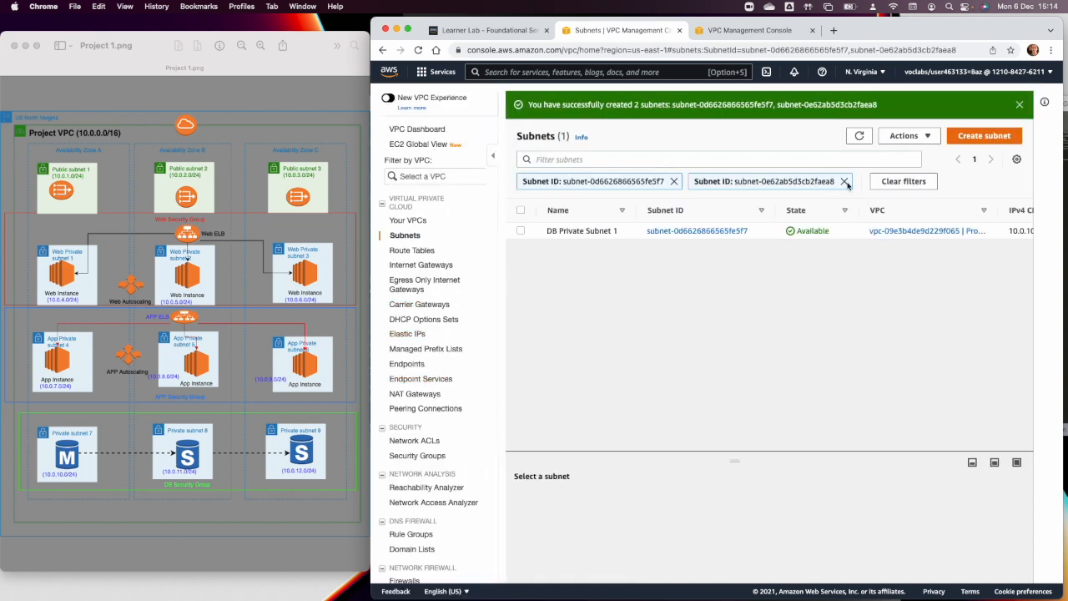
Clear the subnet ID filters and sort the full subnet list by VPC in descending order, with the VPC column widened.
{"action": "left_click", "coordinate": [906, 182]}
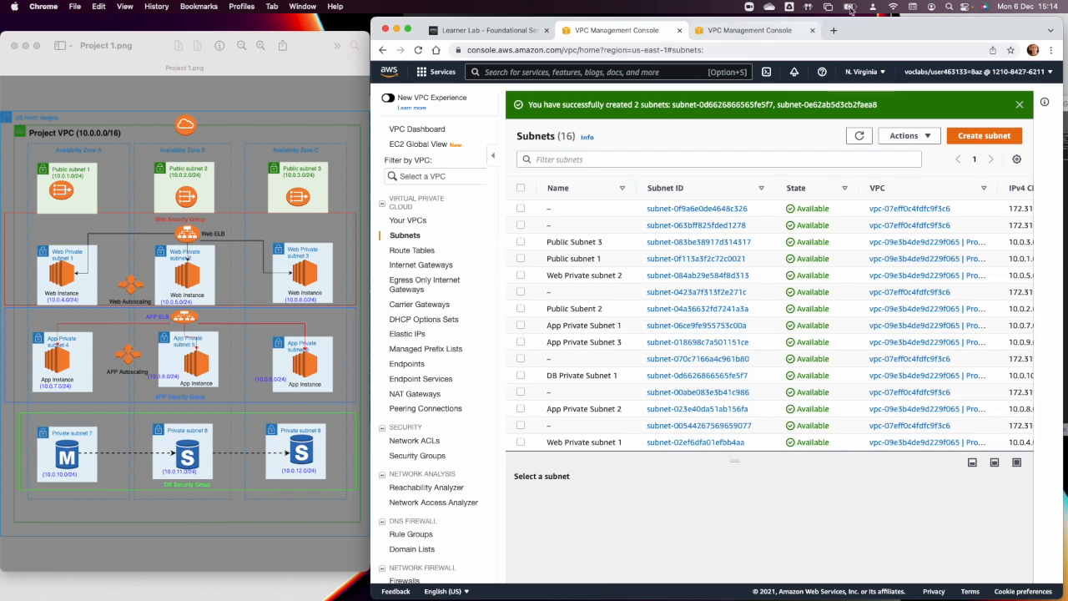
{"action": "double_click", "coordinate": [865, 28]}
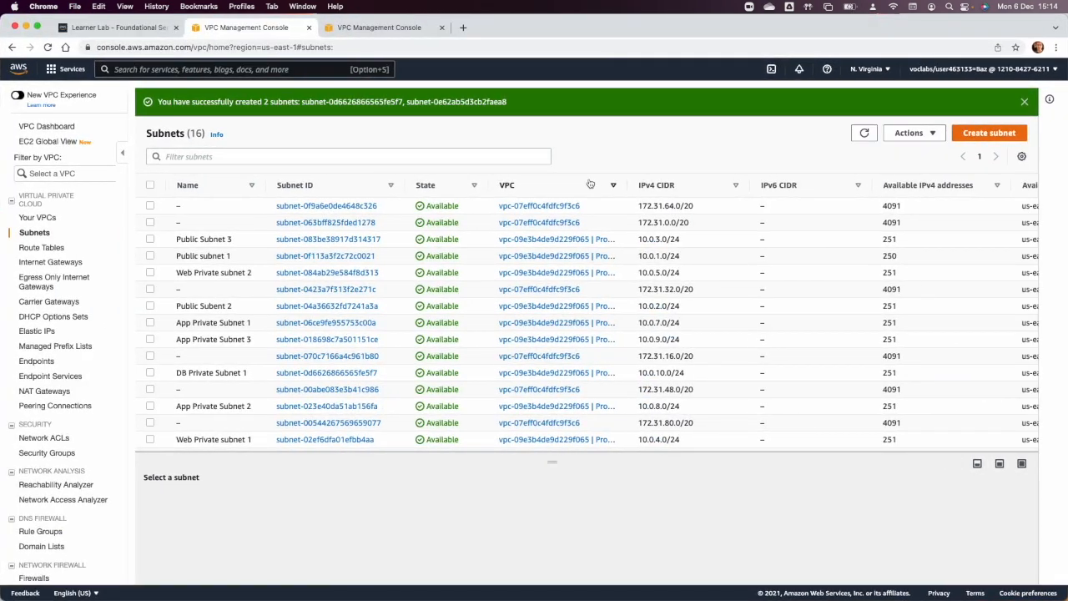
{"action": "left_click_drag", "start_coordinate": [625, 185], "coordinate": [667, 184]}
{"action": "left_click", "coordinate": [597, 186]}
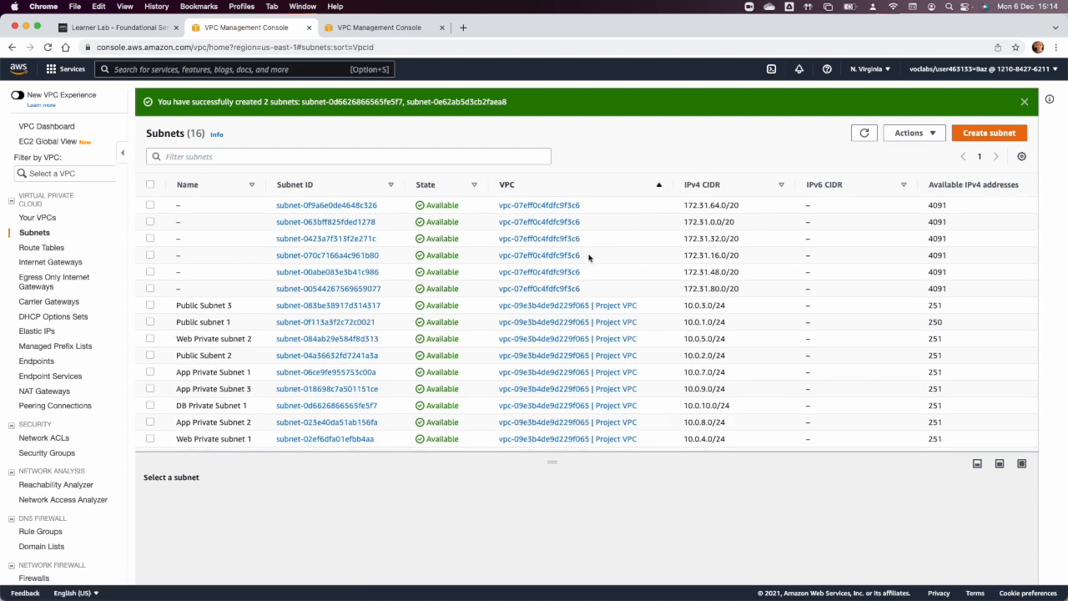
{"action": "scroll", "coordinate": [589, 256], "scroll_direction": "down", "scroll_amount": 1}
{"action": "scroll", "coordinate": [595, 196], "scroll_direction": "up", "scroll_amount": 1}
{"action": "left_click", "coordinate": [595, 184]}
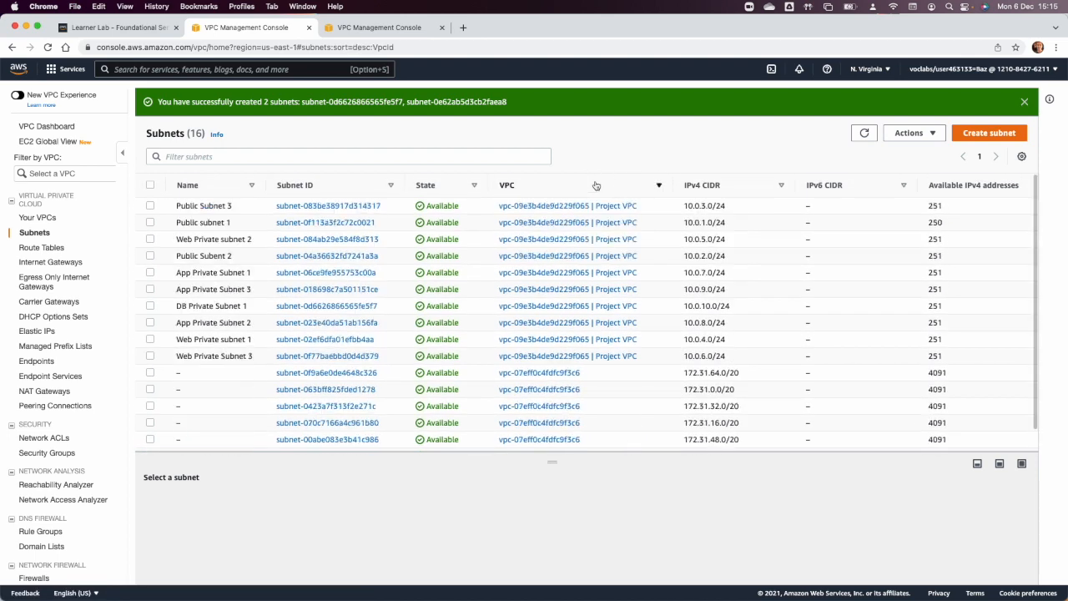
Tick off the public, web and app subnets of Project VPC and check which DB subnets are in the list.
{"action": "left_click", "coordinate": [151, 206]}
{"action": "left_click", "coordinate": [150, 222]}
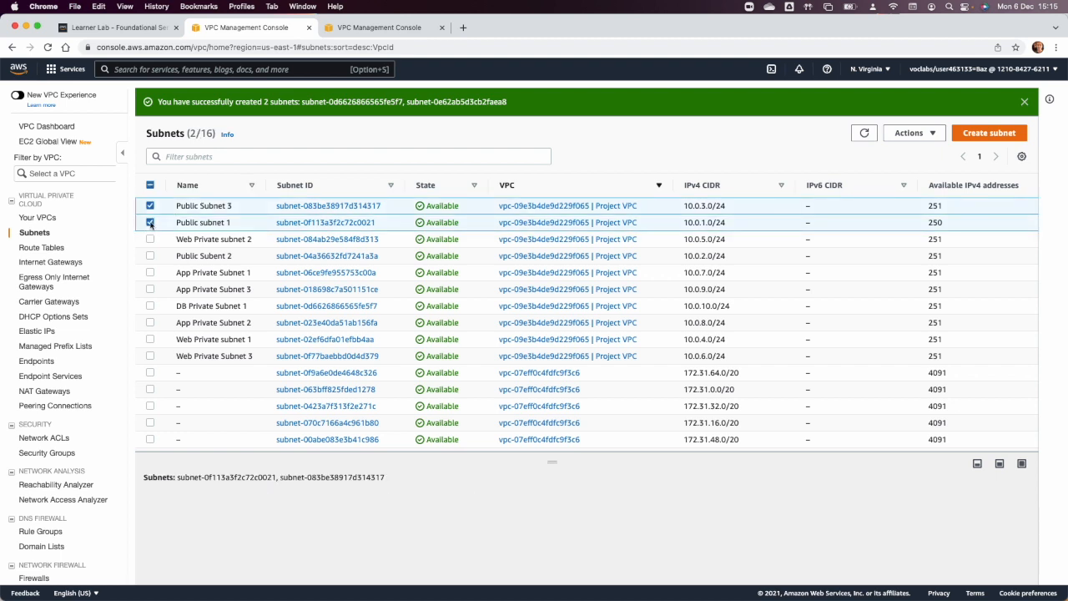
{"action": "left_click", "coordinate": [150, 256]}
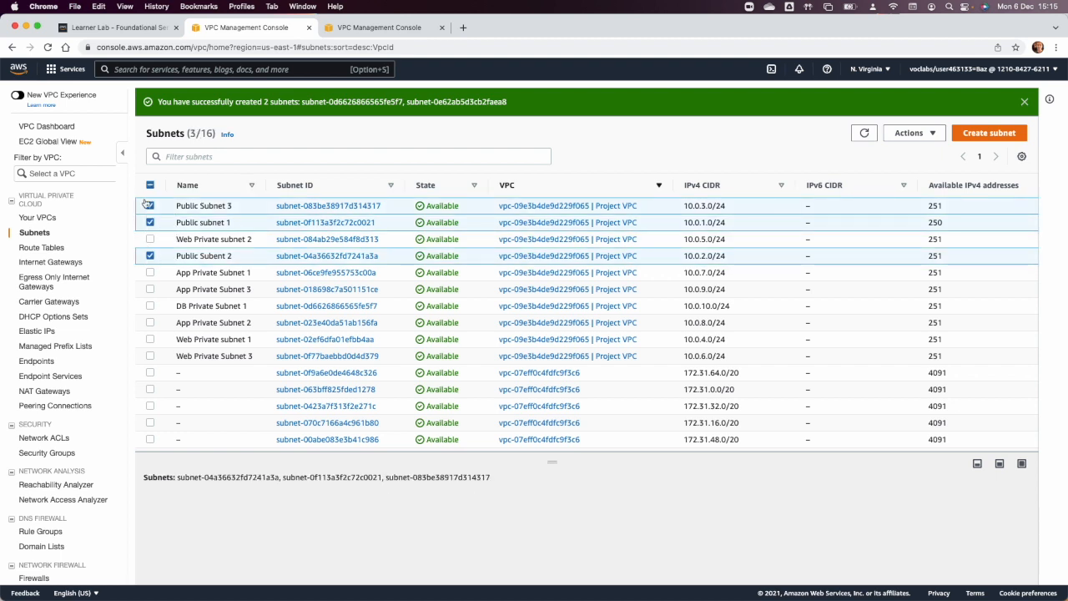
{"action": "left_click", "coordinate": [150, 239]}
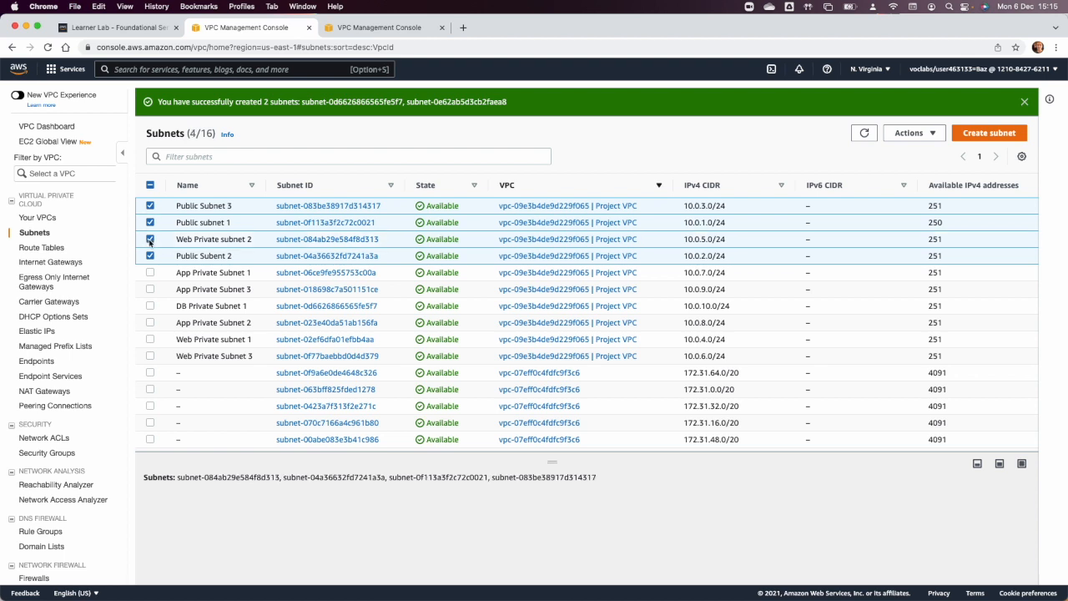
{"action": "left_click", "coordinate": [151, 339]}
{"action": "left_click", "coordinate": [151, 356]}
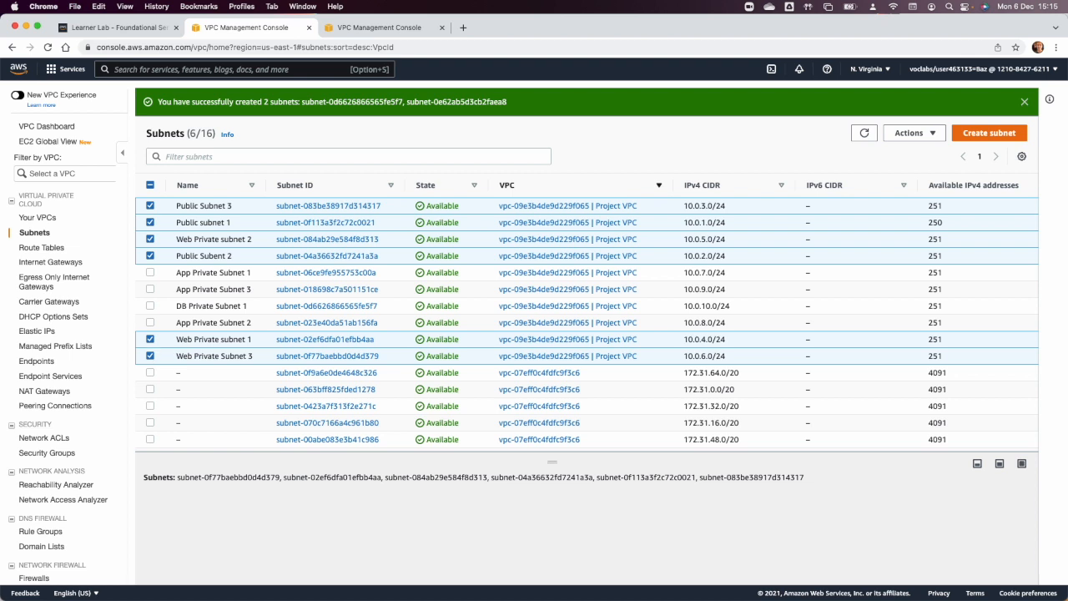
{"action": "left_click", "coordinate": [150, 273]}
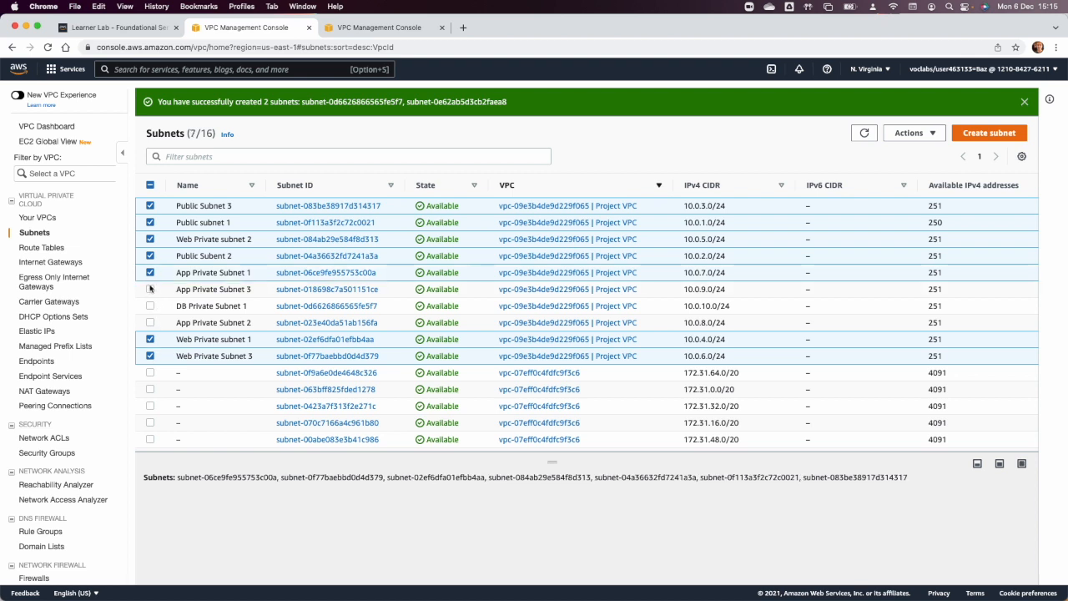
{"action": "left_click", "coordinate": [150, 289]}
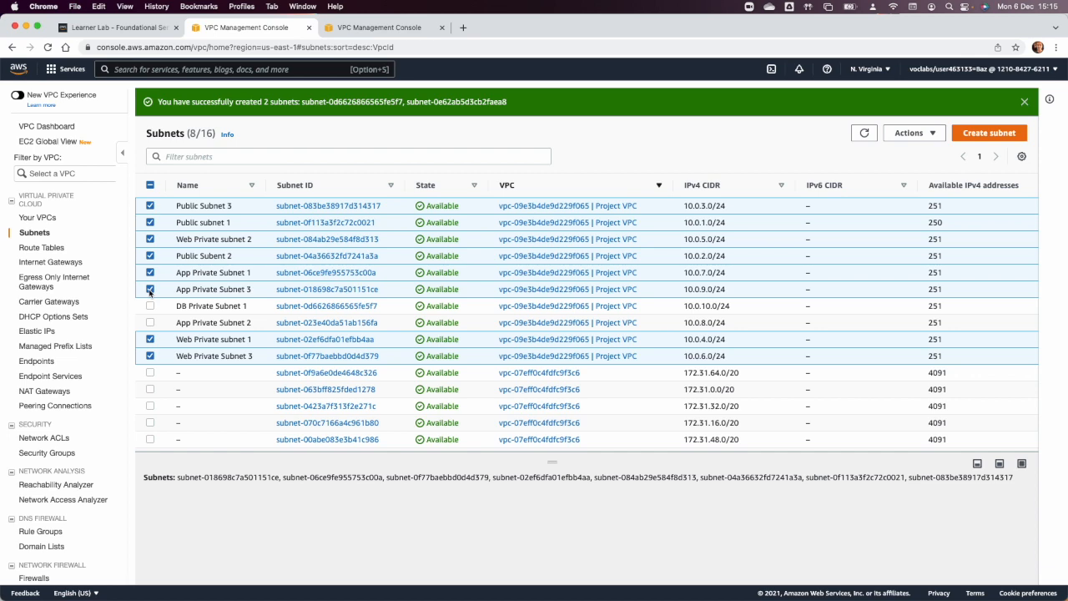
{"action": "left_click", "coordinate": [150, 323]}
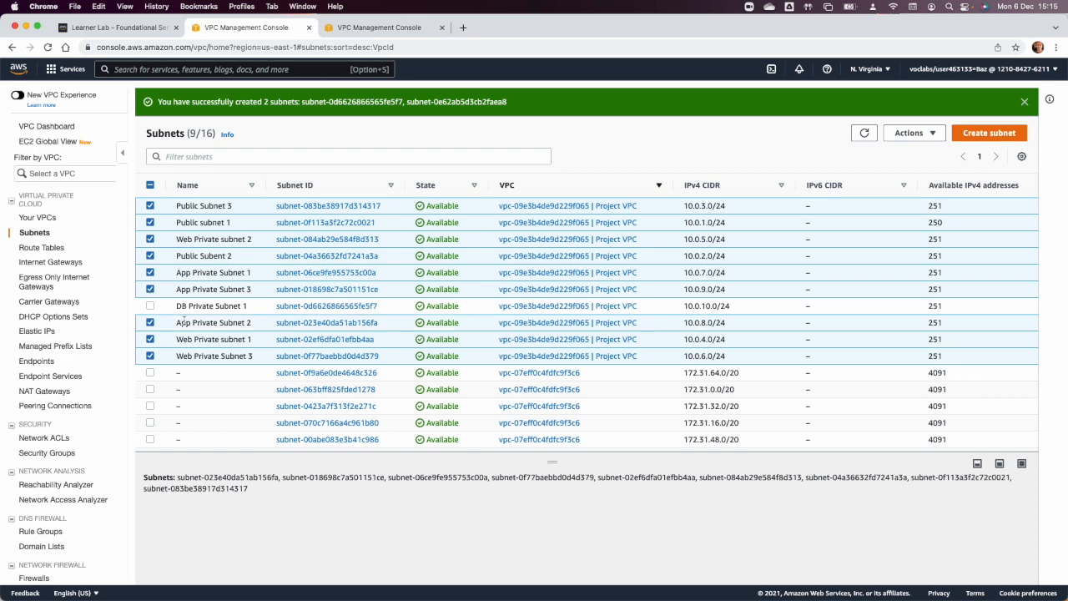
{"action": "scroll", "coordinate": [211, 394], "scroll_direction": "down", "scroll_amount": 1}
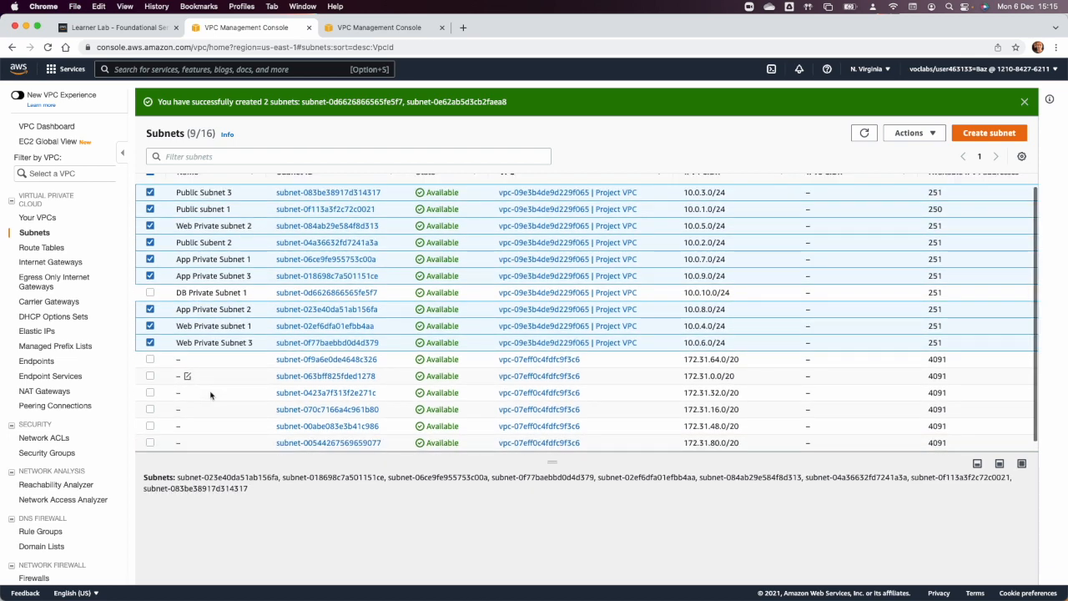
{"action": "scroll", "coordinate": [232, 302], "scroll_direction": "up", "scroll_amount": 1}
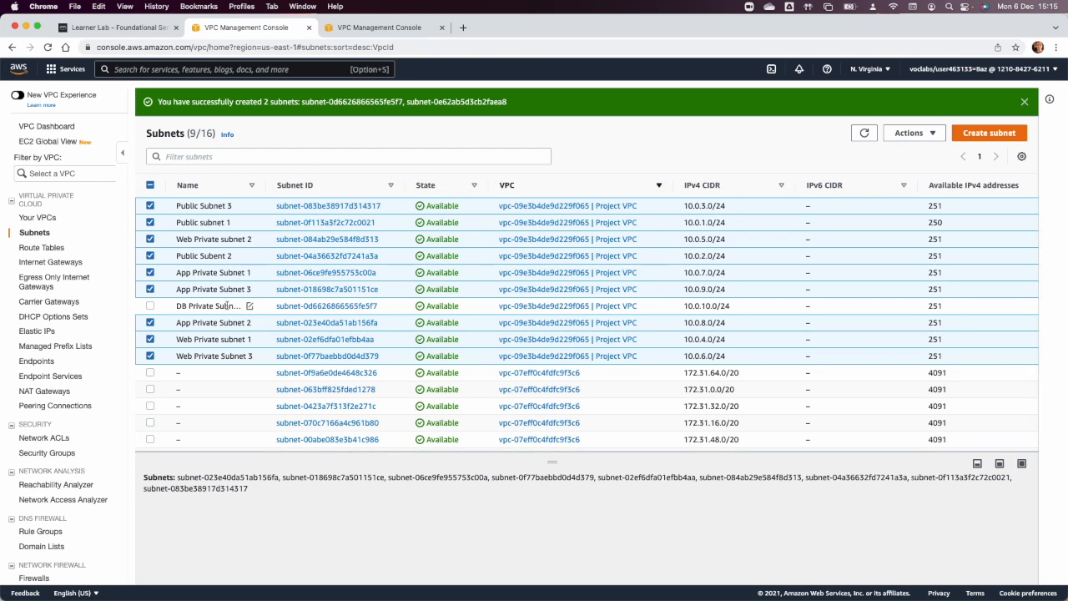
Start a new subnet for Project VPC named "DB Private Subnet 2" in Availability Zone us-east-1b.
{"action": "left_click", "coordinate": [989, 132]}
{"action": "left_click", "coordinate": [219, 229]}
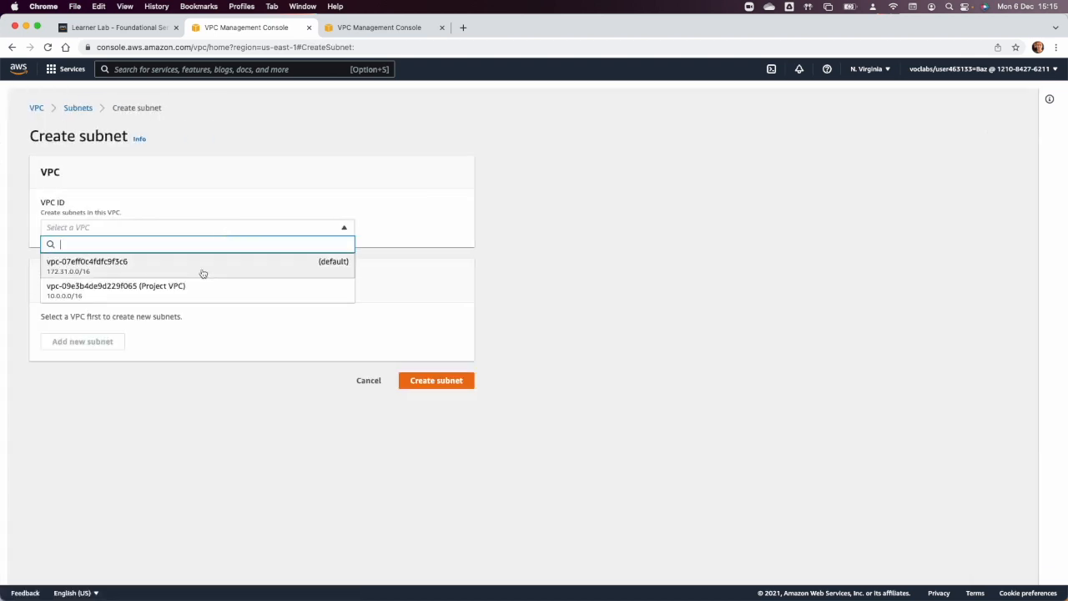
{"action": "left_click", "coordinate": [195, 286]}
{"action": "left_click", "coordinate": [172, 423]}
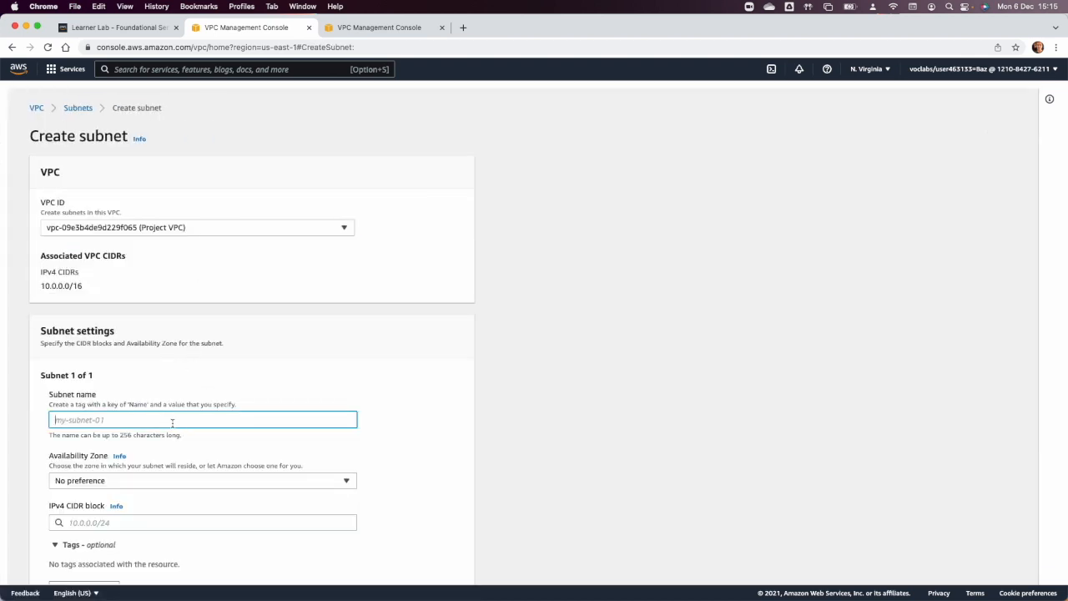
{"action": "type", "text": "D"}
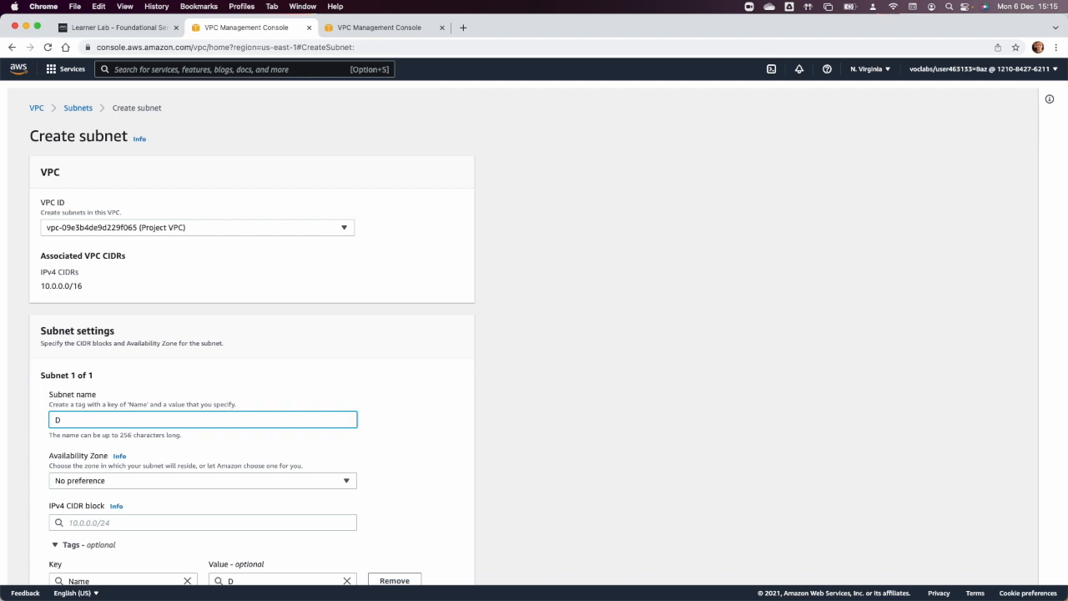
{"action": "type", "text": "rivate Subnet 2"}
{"action": "left_click", "coordinate": [172, 480]}
{"action": "left_click", "coordinate": [179, 367]}
{"action": "scroll", "coordinate": [193, 475], "scroll_direction": "down", "scroll_amount": 2}
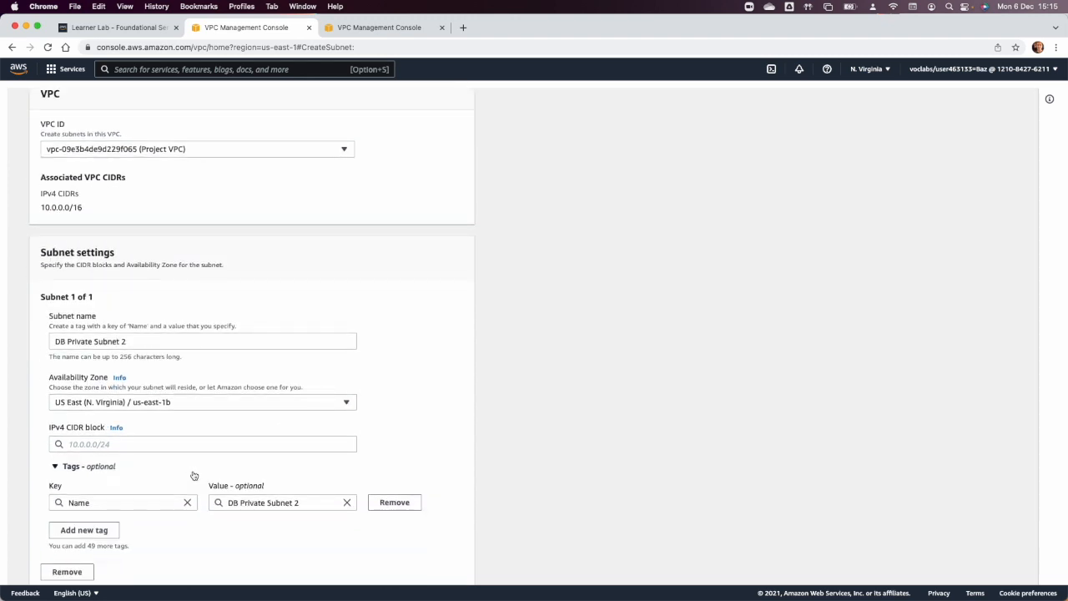
Consult the network diagram in Preview and set the IPv4 CIDR block of DB Private Subnet 2 to 10.0.11.0/24.
{"action": "key", "text": "super+Tab"}
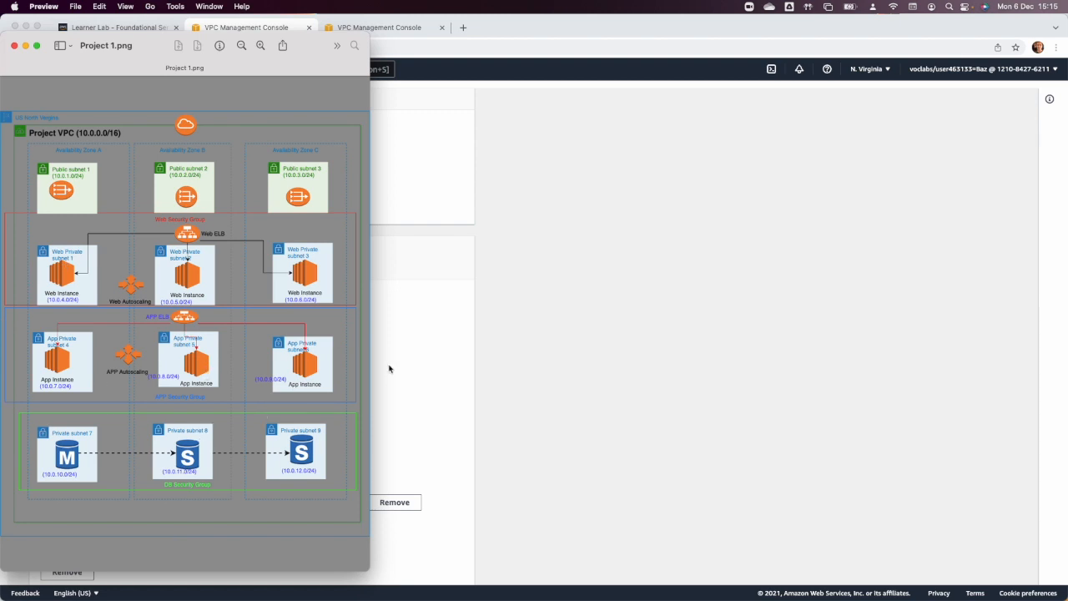
{"action": "left_click", "coordinate": [417, 367]}
{"action": "left_click", "coordinate": [126, 443]}
{"action": "type", "text": "10.0.11.0/24"}
{"action": "key", "text": "Tab"}
{"action": "scroll", "coordinate": [151, 513], "scroll_direction": "down", "scroll_amount": 2}
Add a second subnet entry named "Db Private Subnet 3" in Availability Zone us-east-1c.
{"action": "left_click", "coordinate": [89, 524]}
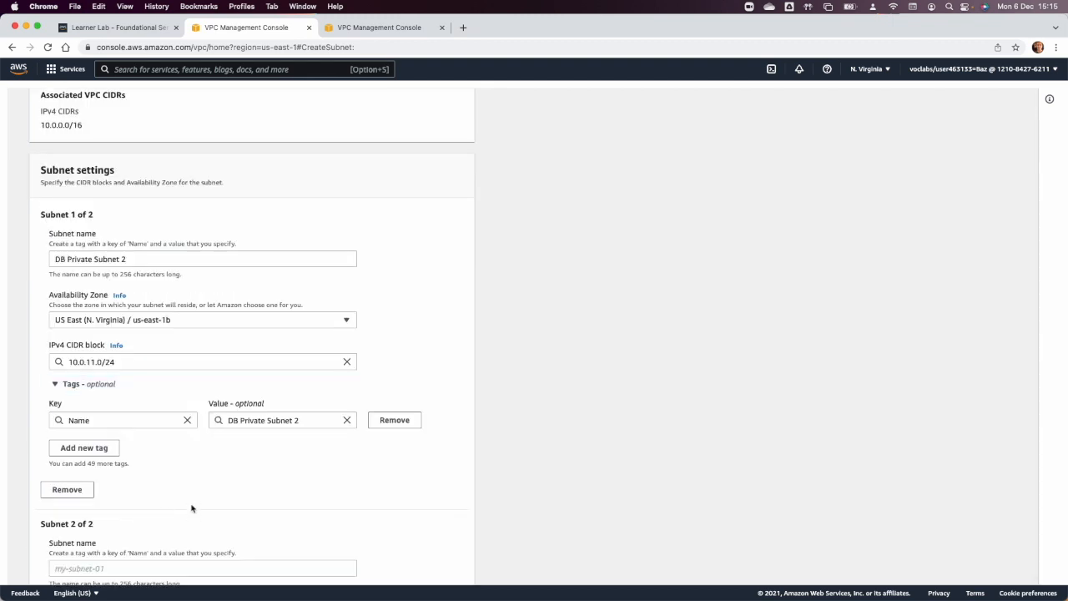
{"action": "left_click", "coordinate": [116, 567]}
{"action": "type", "text": "Db Pri"}
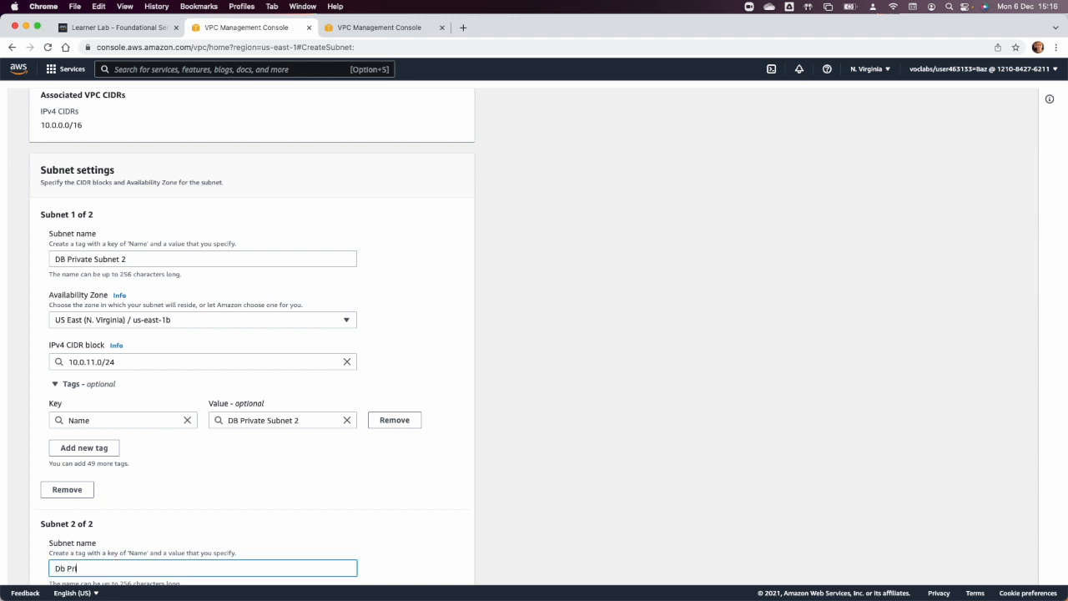
{"action": "type", "text": "vate Subnet 3"}
{"action": "scroll", "coordinate": [251, 375], "scroll_direction": "down", "scroll_amount": 3}
{"action": "left_click", "coordinate": [125, 522]}
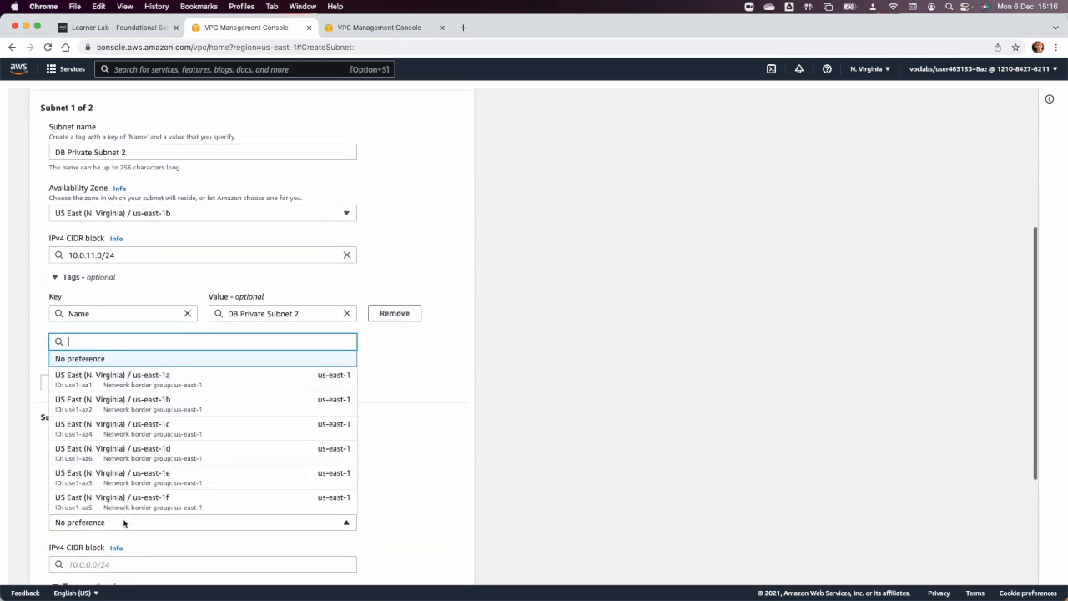
{"action": "left_click", "coordinate": [149, 425]}
{"action": "scroll", "coordinate": [158, 442], "scroll_direction": "down", "scroll_amount": 3}
Set the IPv4 CIDR block of Db Private Subnet 3 to 10.0.12.0/24 per the diagram and try to create both DB subnets.
{"action": "key", "text": "super+Tab"}
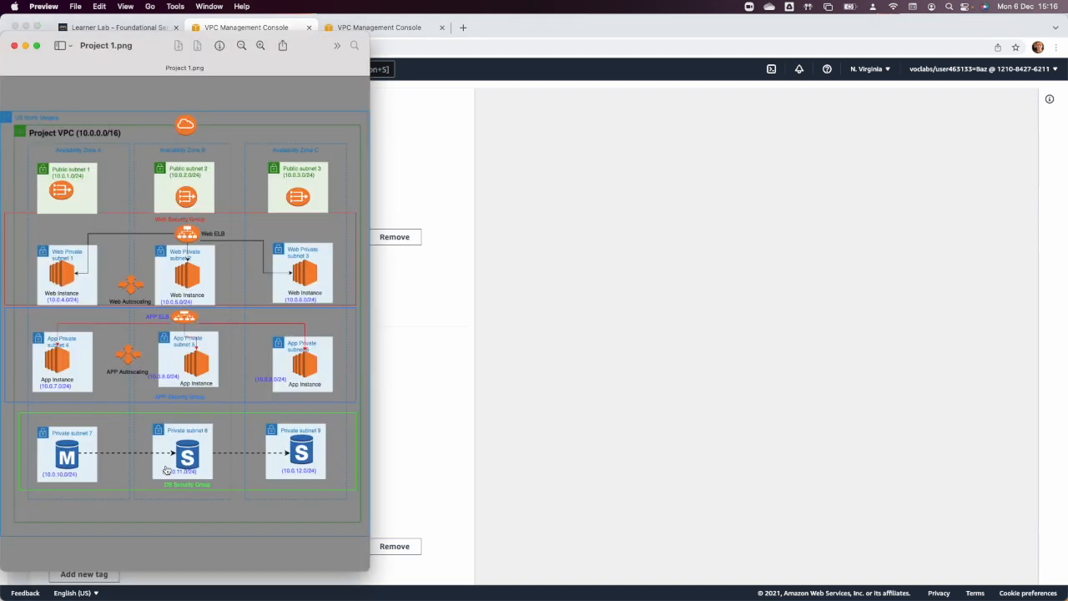
{"action": "key", "text": "super+Tab"}
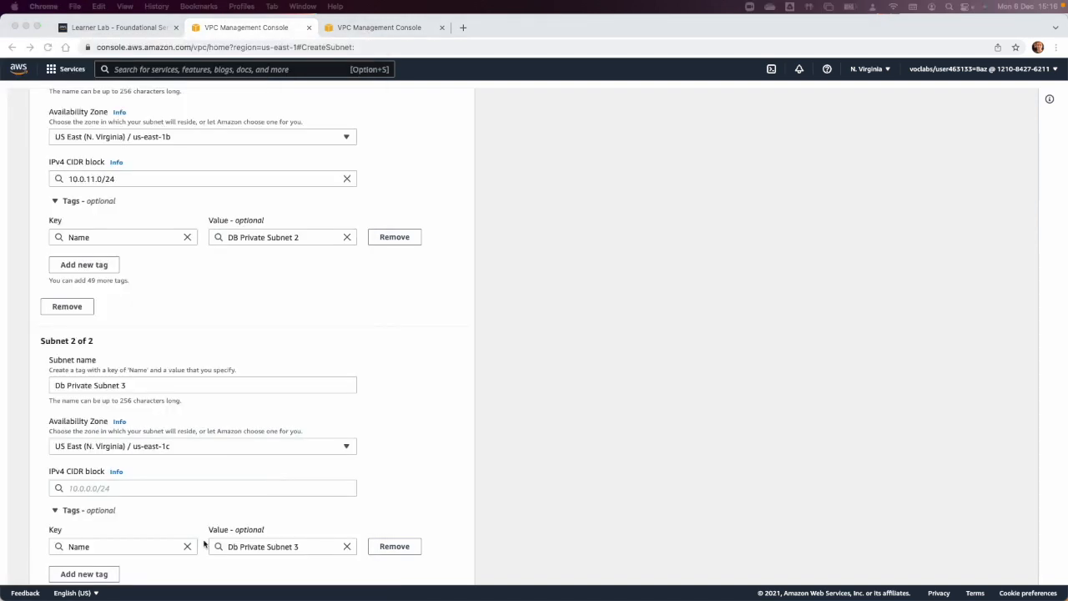
{"action": "left_click", "coordinate": [154, 490]}
{"action": "type", "text": "10.0.12.0/24"}
{"action": "key", "text": "Tab"}
{"action": "scroll", "coordinate": [351, 501], "scroll_direction": "down", "scroll_amount": 3}
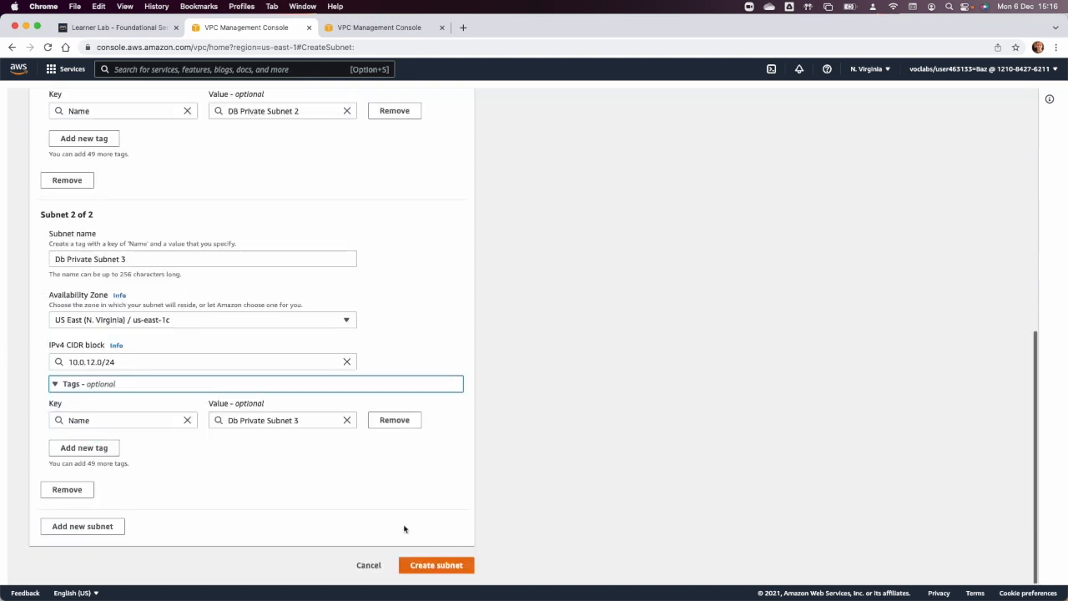
{"action": "left_click", "coordinate": [441, 567]}
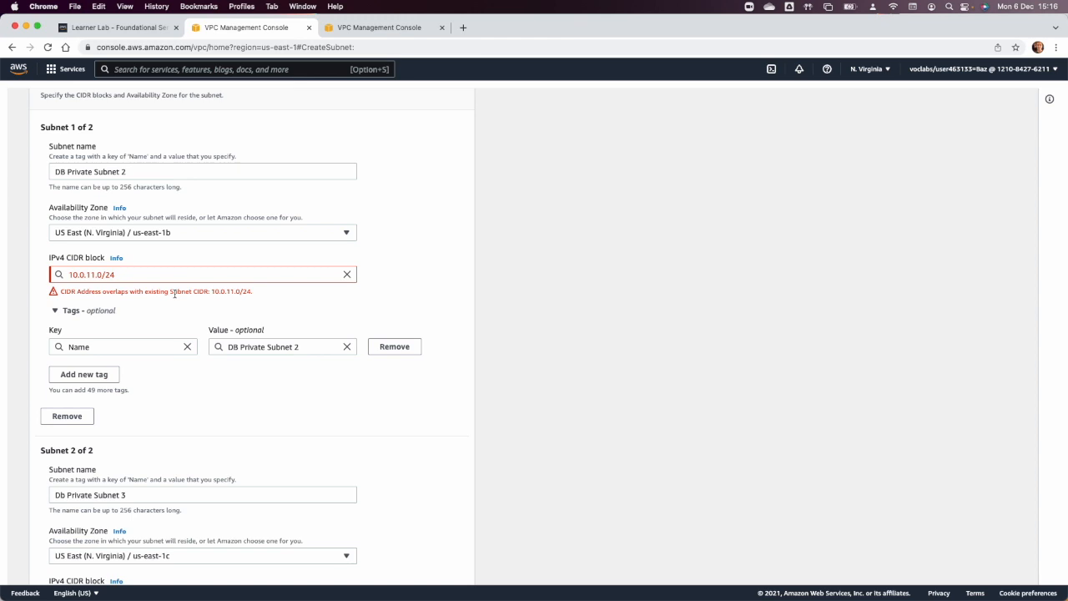
{"action": "scroll", "coordinate": [174, 294], "scroll_direction": "down", "scroll_amount": 5}
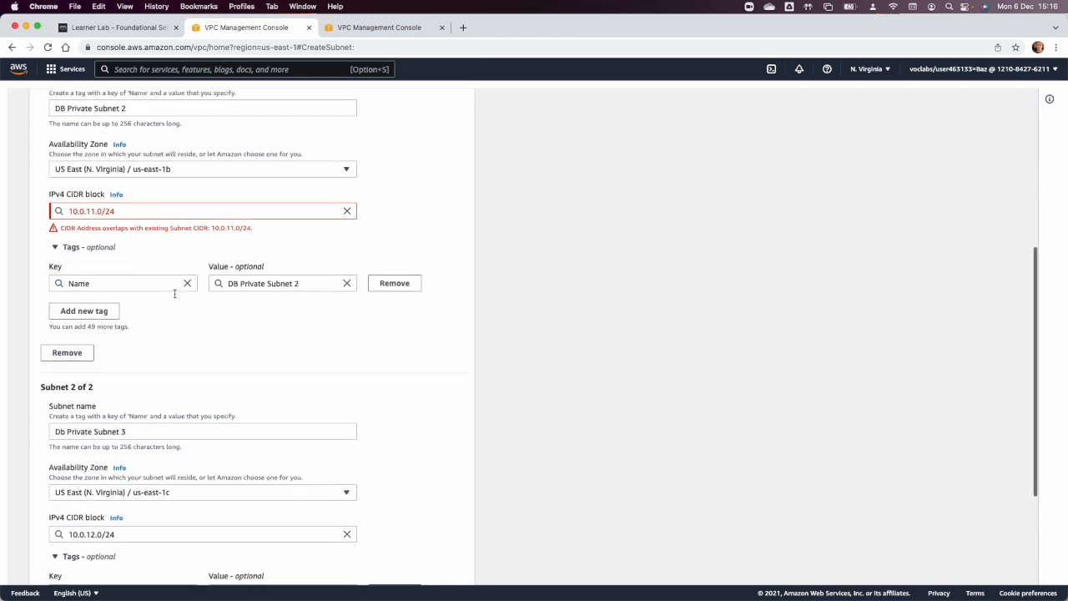
Change the IPv4 CIDR block of the new DB Private Subnet 2 entry to 10.0.12.0/24.
{"action": "scroll", "coordinate": [186, 194], "scroll_direction": "up", "scroll_amount": 3}
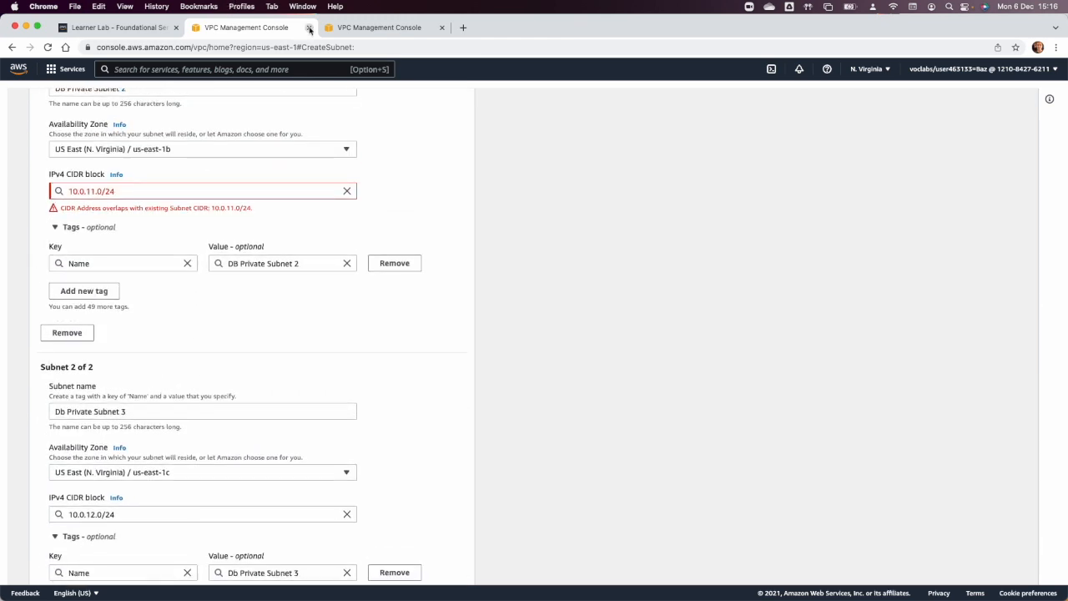
{"action": "left_click", "coordinate": [94, 191]}
{"action": "key", "text": "BackSpace"}
{"action": "type", "text": "3"}
Change the IPv4 CIDR block of Db Private Subnet 3 to 10.0.13.0/24 and create both subnets.
{"action": "scroll", "coordinate": [93, 200], "scroll_direction": "down", "scroll_amount": 4}
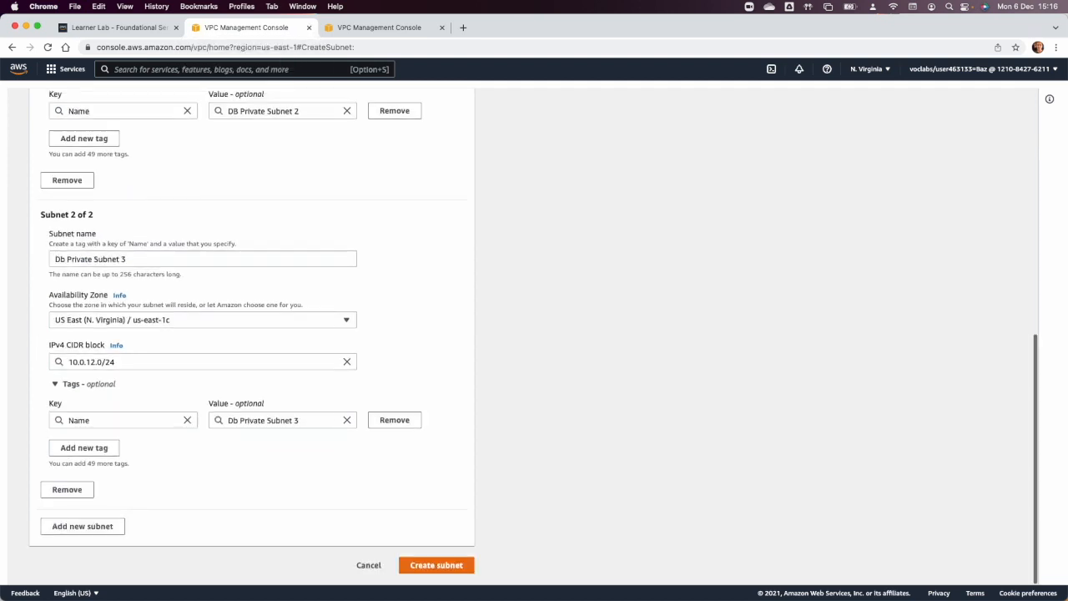
{"action": "left_click", "coordinate": [94, 362]}
{"action": "key", "text": "BackSpace"}
{"action": "type", "text": "3"}
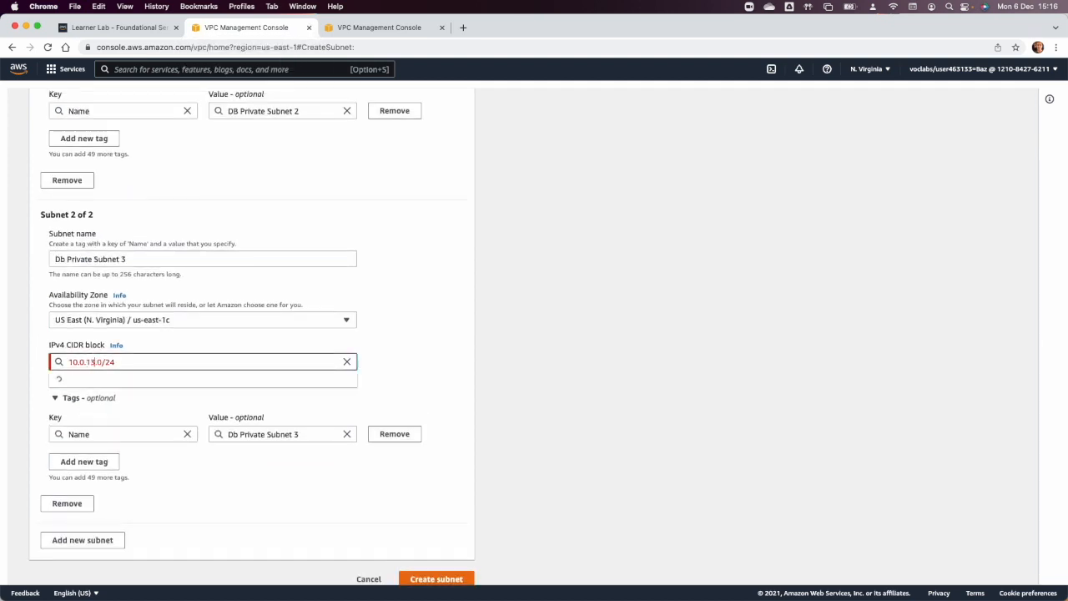
{"action": "left_click", "coordinate": [413, 574]}
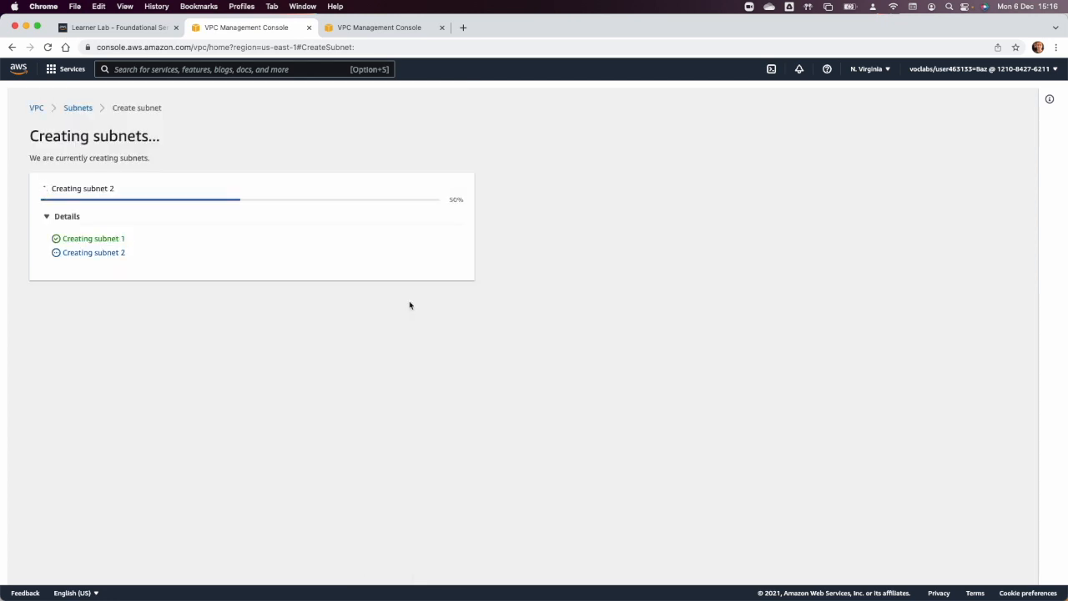
{"action": "left_click", "coordinate": [534, 179]}
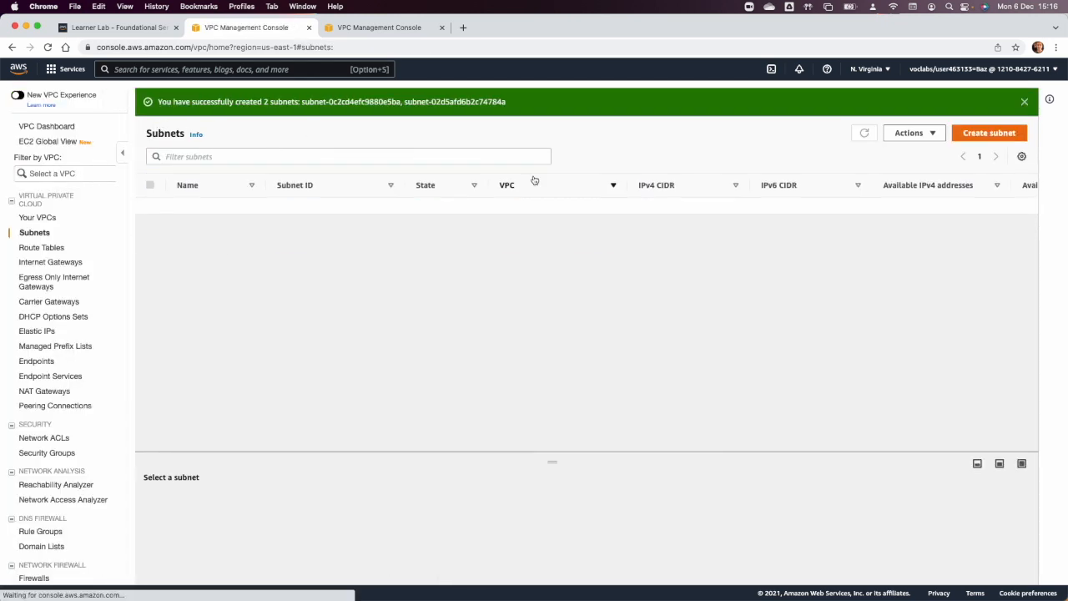
Reload the subnet list and clear the selection of all subnets.
{"action": "left_click", "coordinate": [49, 48]}
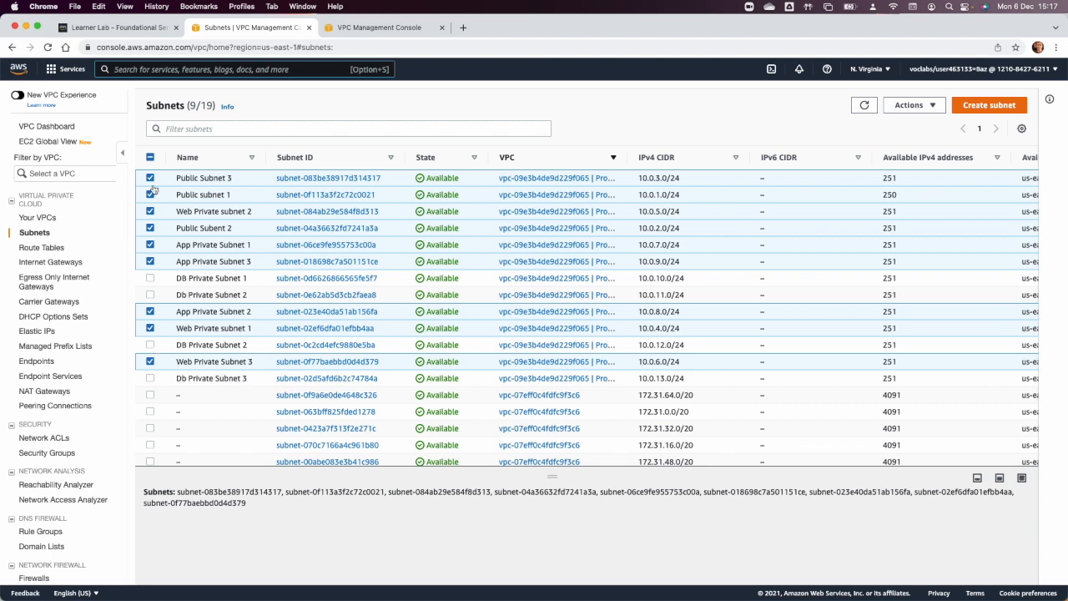
{"action": "left_click", "coordinate": [150, 157]}
{"action": "left_click", "coordinate": [150, 157]}
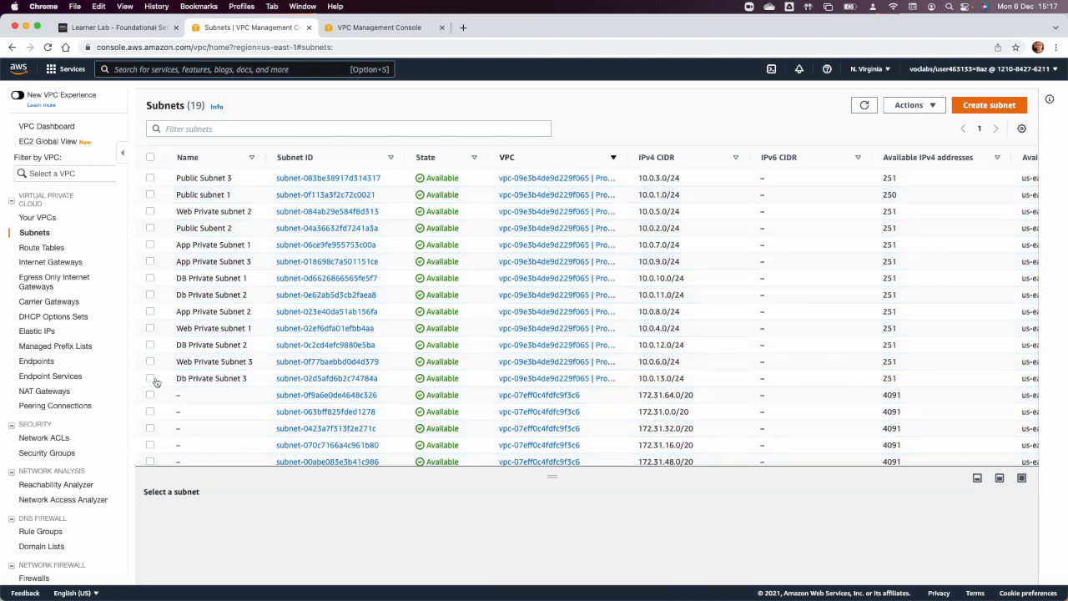
Delete the subnet Db Private Subnet 3 with CIDR 10.0.13.0/24, confirming with the word "delete".
{"action": "left_click", "coordinate": [150, 378]}
{"action": "left_click", "coordinate": [911, 106]}
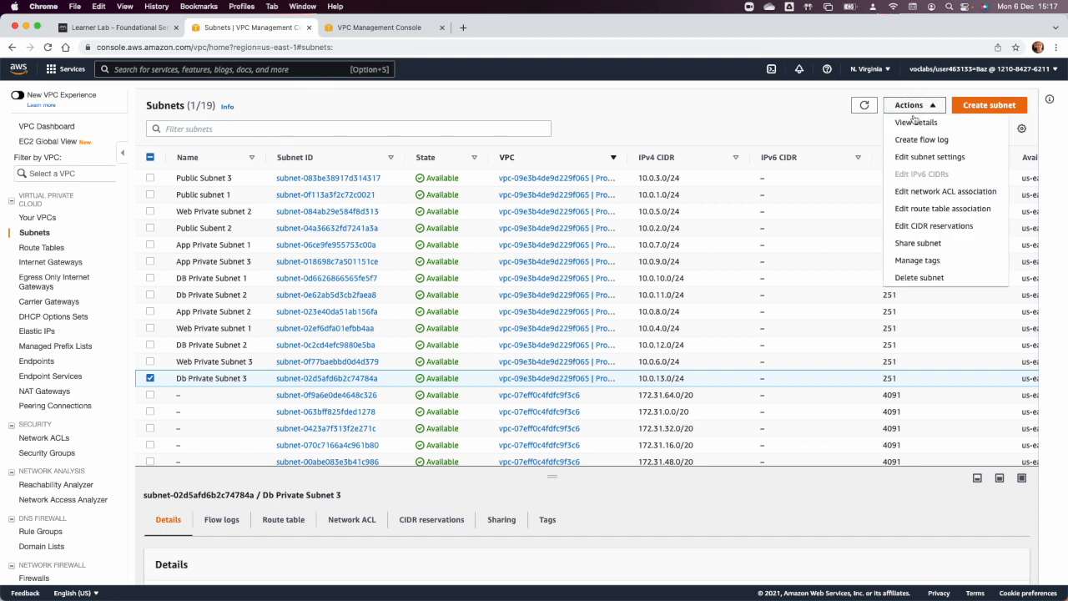
{"action": "left_click", "coordinate": [920, 277]}
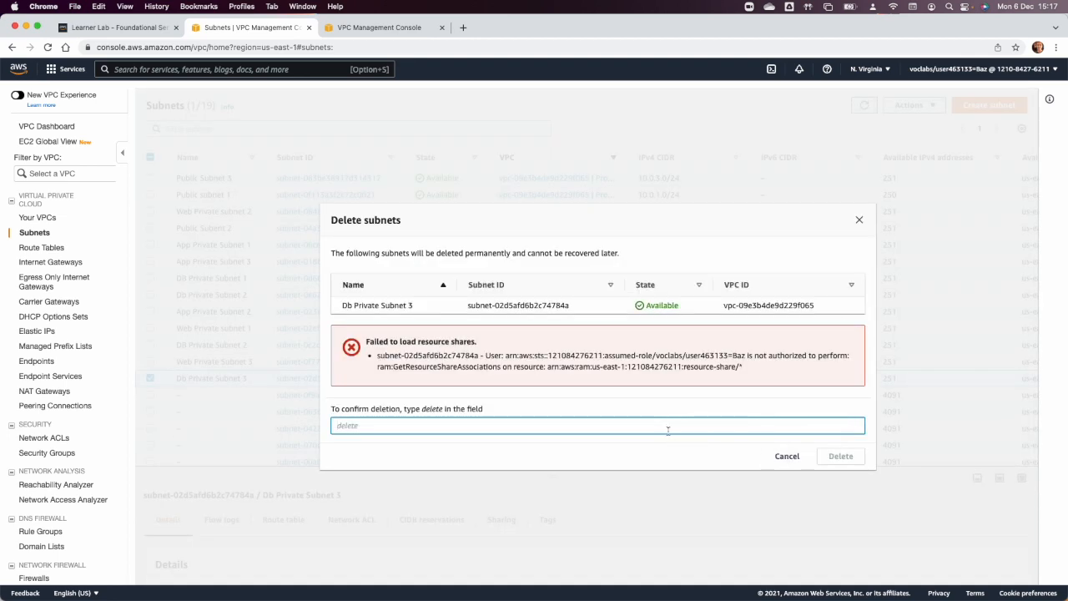
{"action": "type", "text": "delete"}
{"action": "left_click", "coordinate": [834, 456]}
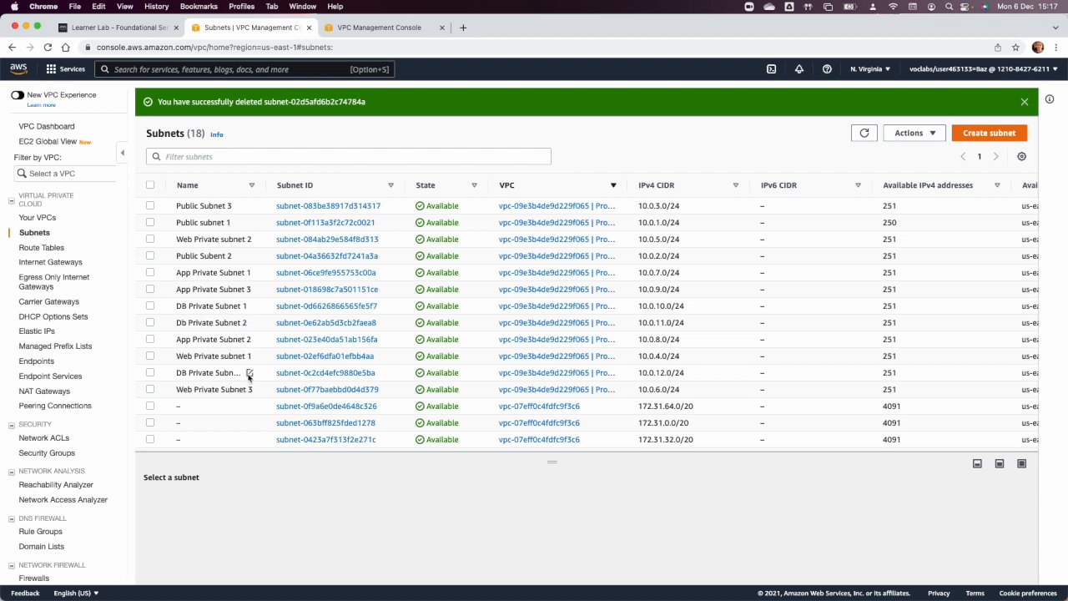
Rename the subnet with CIDR 10.0.12.0/24 to "DB Private Subnet 3" and deselect it.
{"action": "left_click", "coordinate": [249, 375]}
{"action": "left_click", "coordinate": [353, 393]}
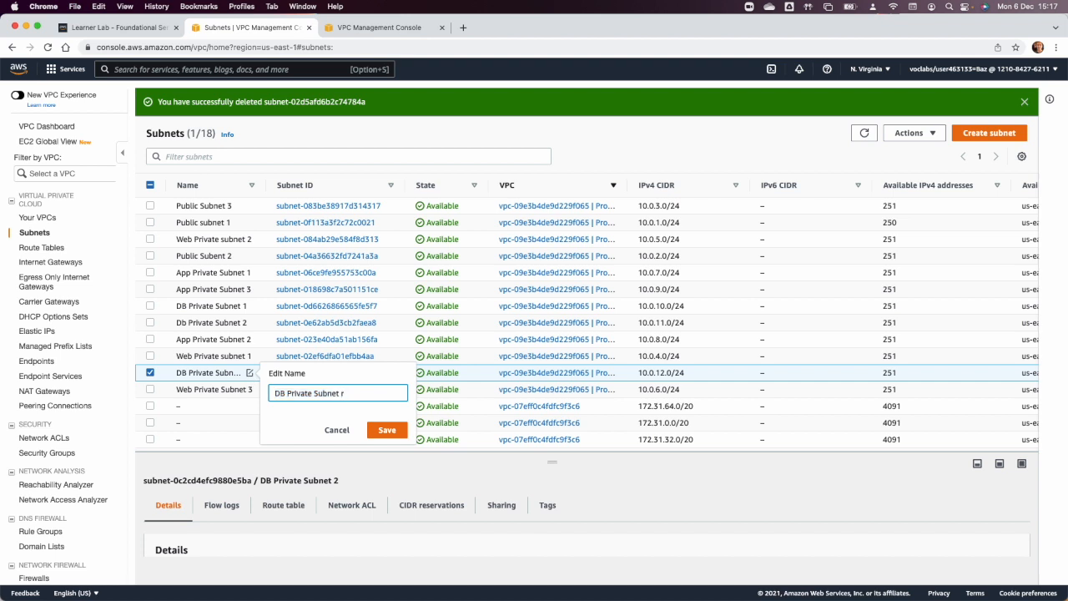
{"action": "type", "text": "3"}
{"action": "left_click", "coordinate": [385, 429]}
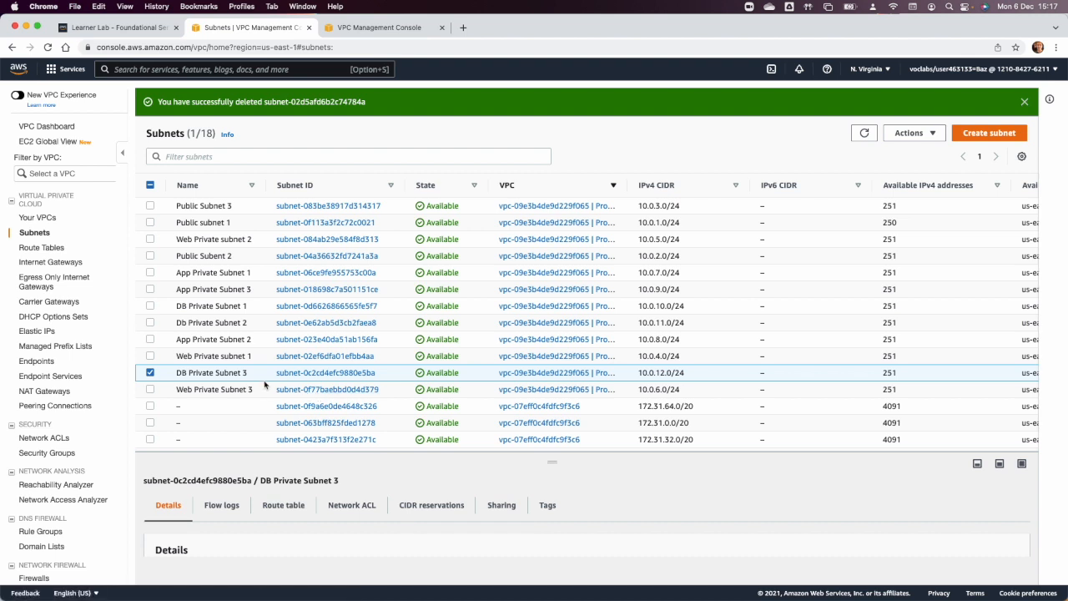
{"action": "left_click", "coordinate": [150, 372]}
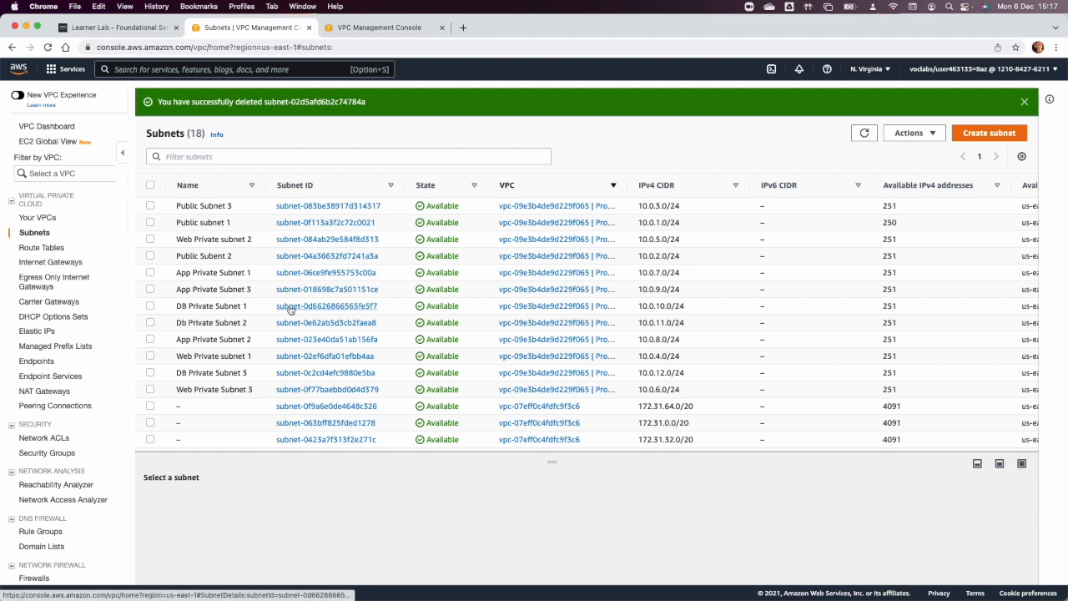
Check the network diagram in Preview, return to Chrome and start a NAT gateway named "second Nat".
{"action": "key", "text": "super+Tab"}
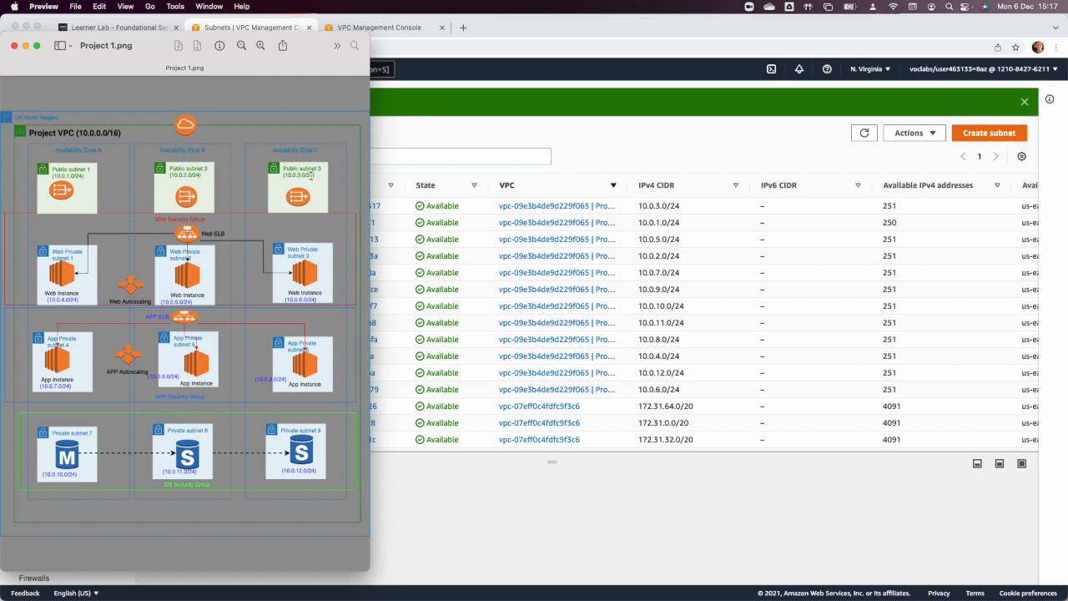
{"action": "left_click", "coordinate": [397, 156]}
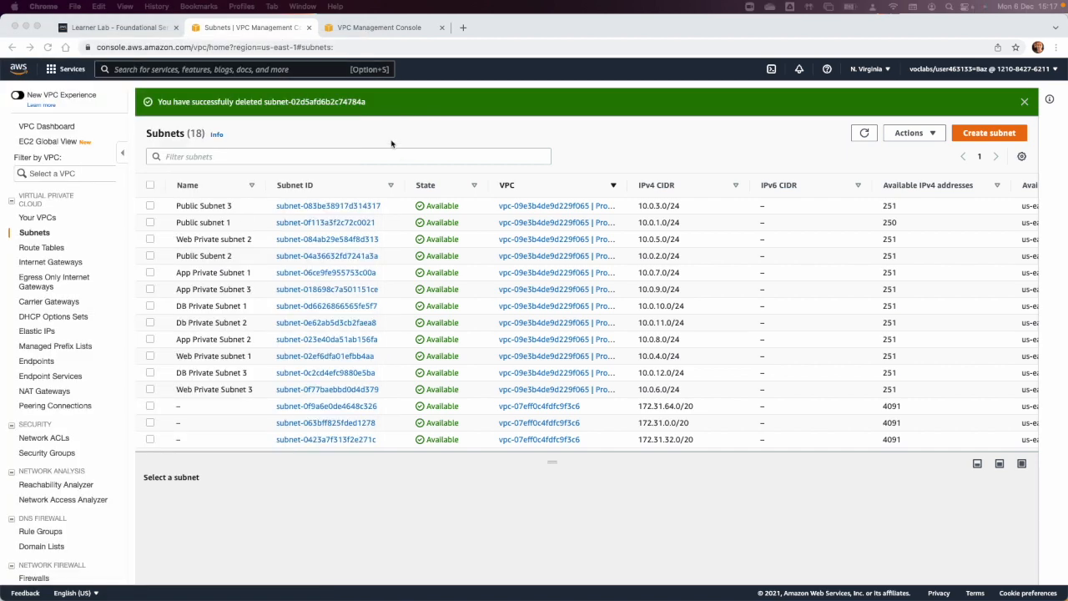
{"action": "left_click", "coordinate": [46, 359]}
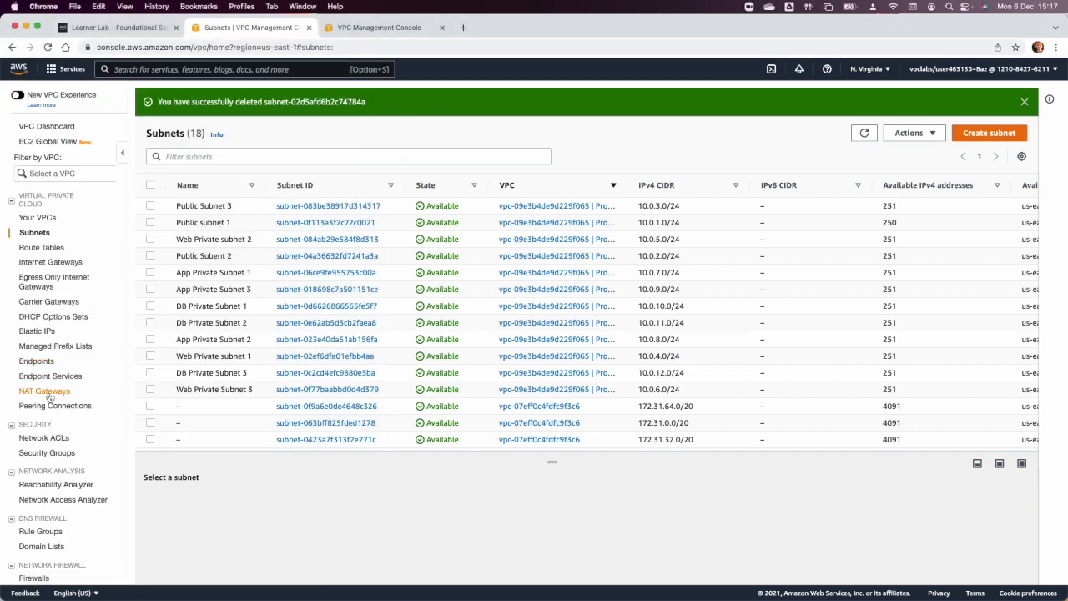
{"action": "left_click", "coordinate": [46, 391]}
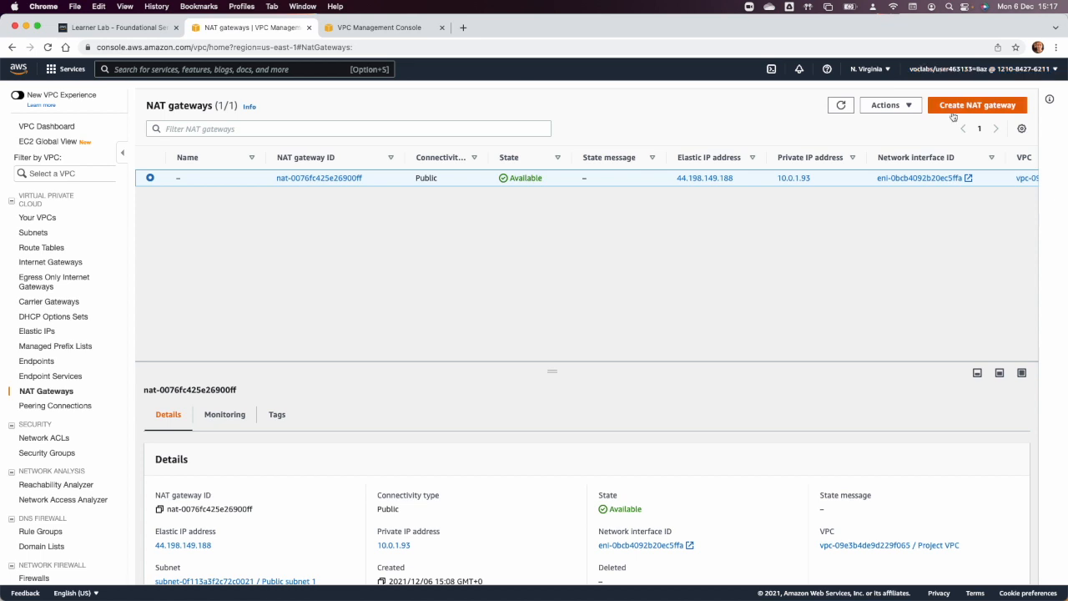
{"action": "left_click", "coordinate": [953, 113]}
{"action": "left_click", "coordinate": [105, 257]}
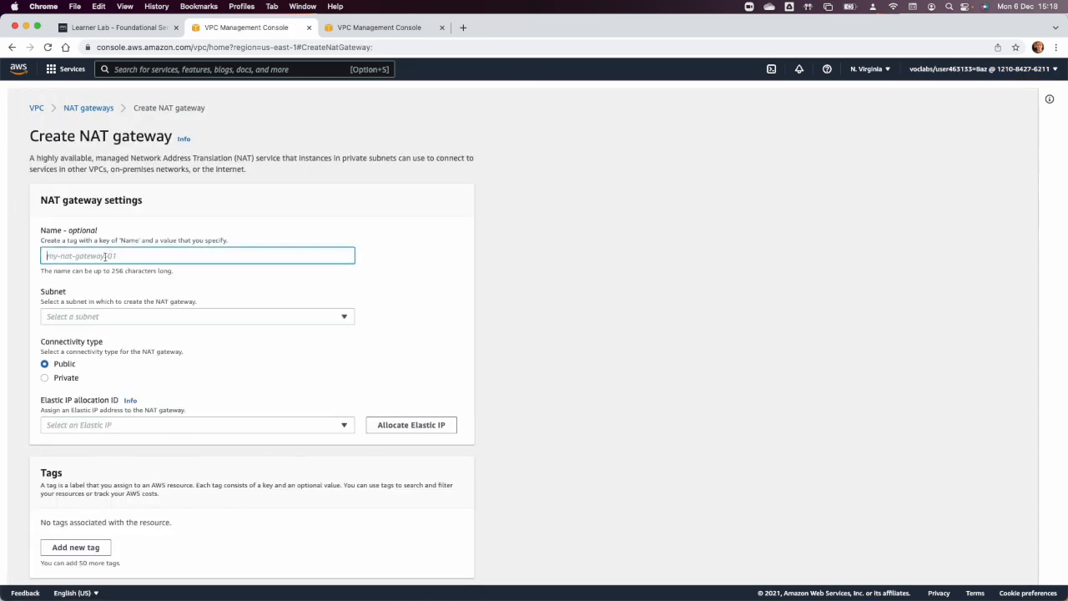
{"action": "type", "text": "second Nat"}
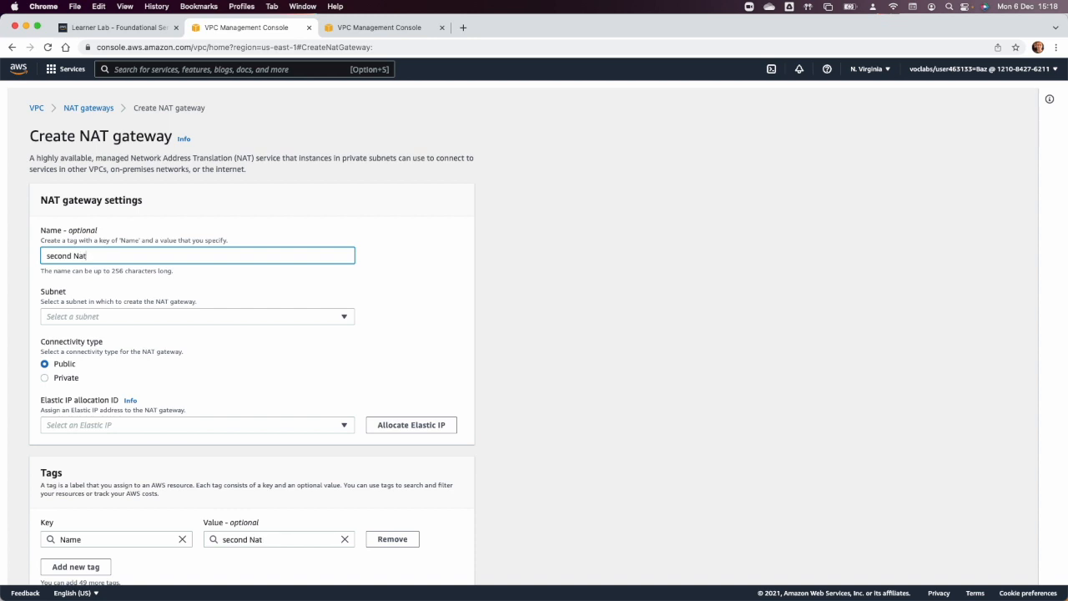
Create the second Nat gateway in Public Subent 2 with a newly allocated Elastic IP.
{"action": "left_click", "coordinate": [133, 321]}
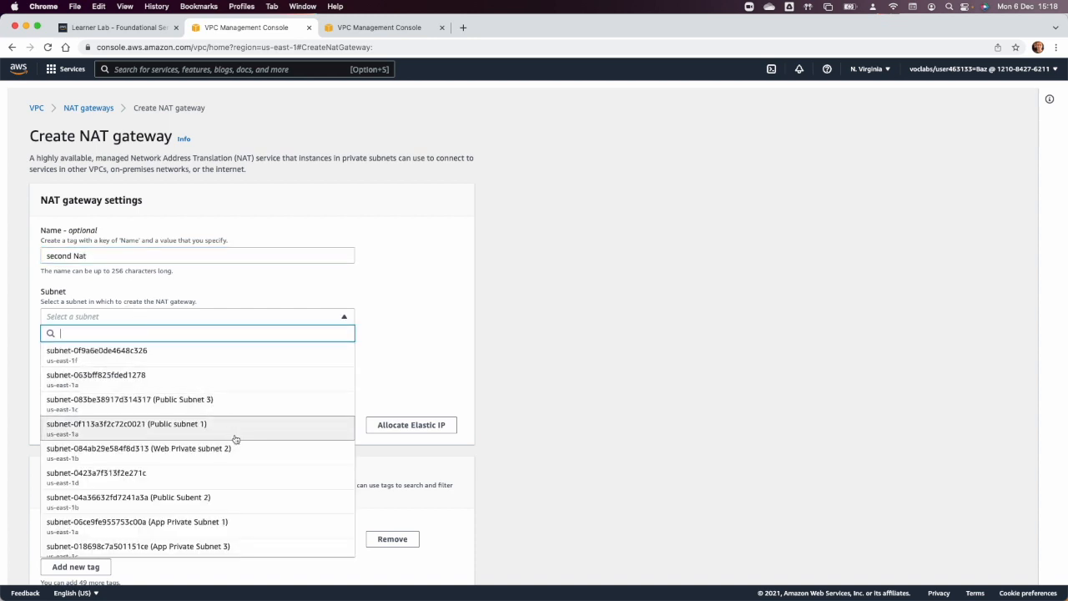
{"action": "left_click", "coordinate": [232, 499]}
{"action": "left_click", "coordinate": [408, 425]}
{"action": "scroll", "coordinate": [410, 430], "scroll_direction": "down", "scroll_amount": 2}
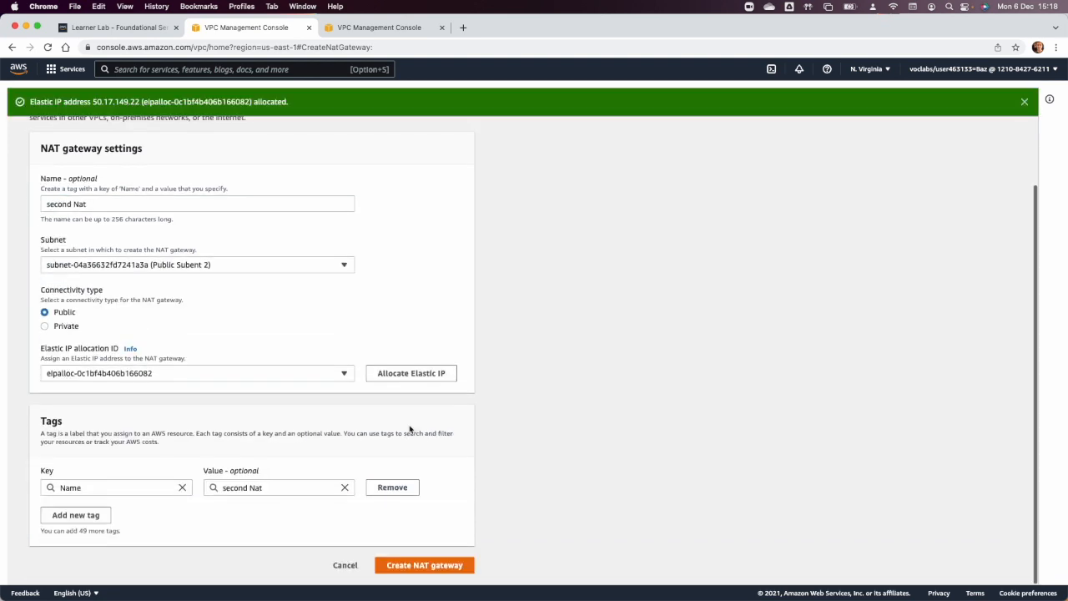
{"action": "left_click", "coordinate": [424, 567]}
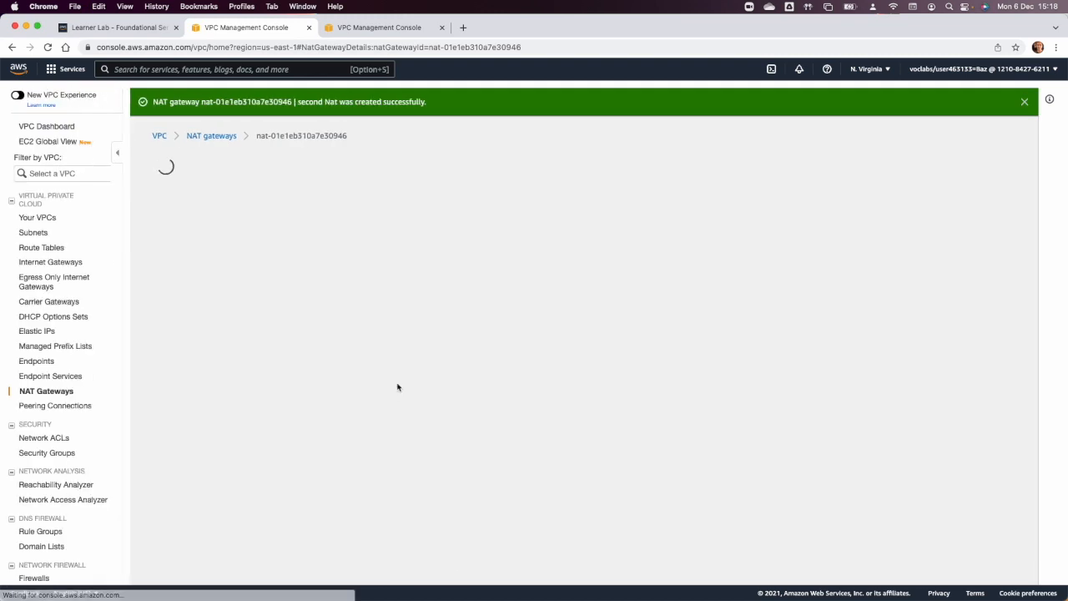
{"action": "scroll", "coordinate": [1035, 102], "scroll_direction": "down", "scroll_amount": 1}
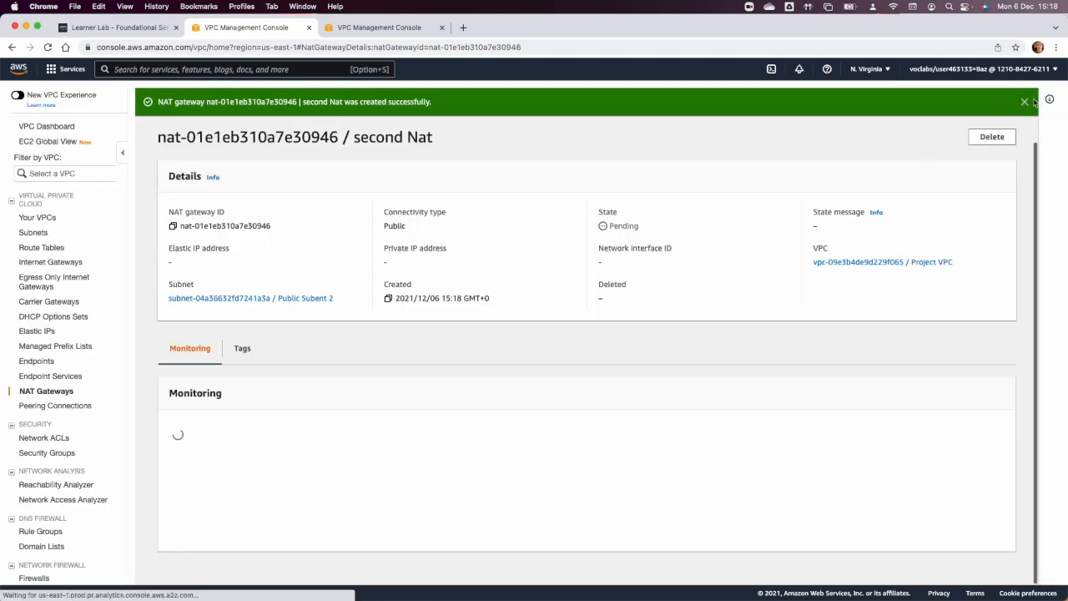
{"action": "left_click", "coordinate": [1025, 101]}
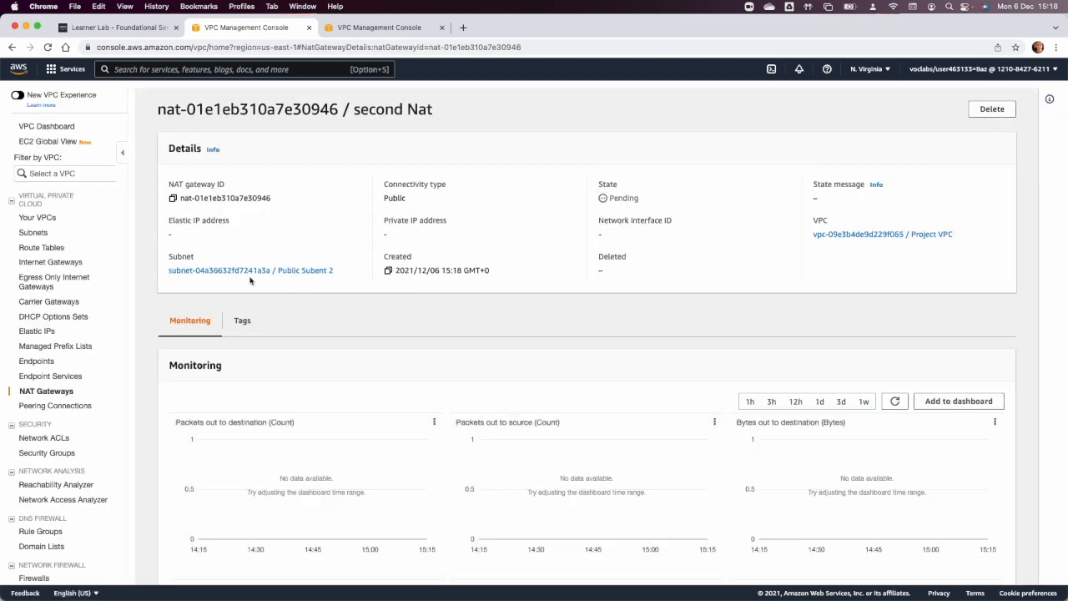
Return to the NAT gateway list and start another NAT gateway named "Third NAT".
{"action": "scroll", "coordinate": [249, 280], "scroll_direction": "up", "scroll_amount": 1}
{"action": "left_click", "coordinate": [214, 107]}
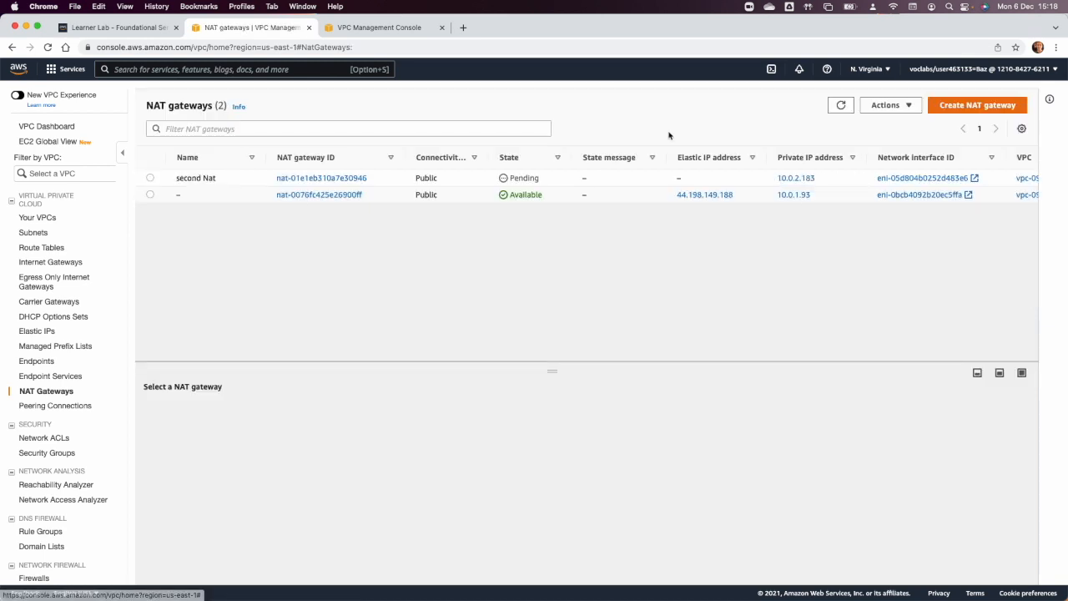
{"action": "left_click", "coordinate": [977, 105]}
{"action": "left_click", "coordinate": [105, 255]}
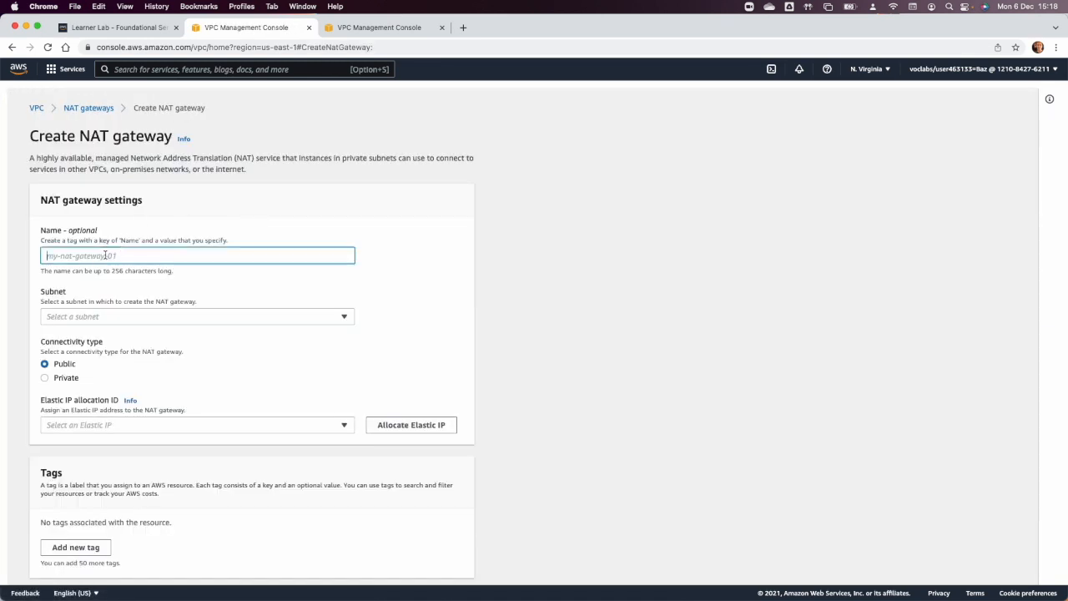
{"action": "type", "text": "This"}
{"action": "key", "text": "BackSpace"}
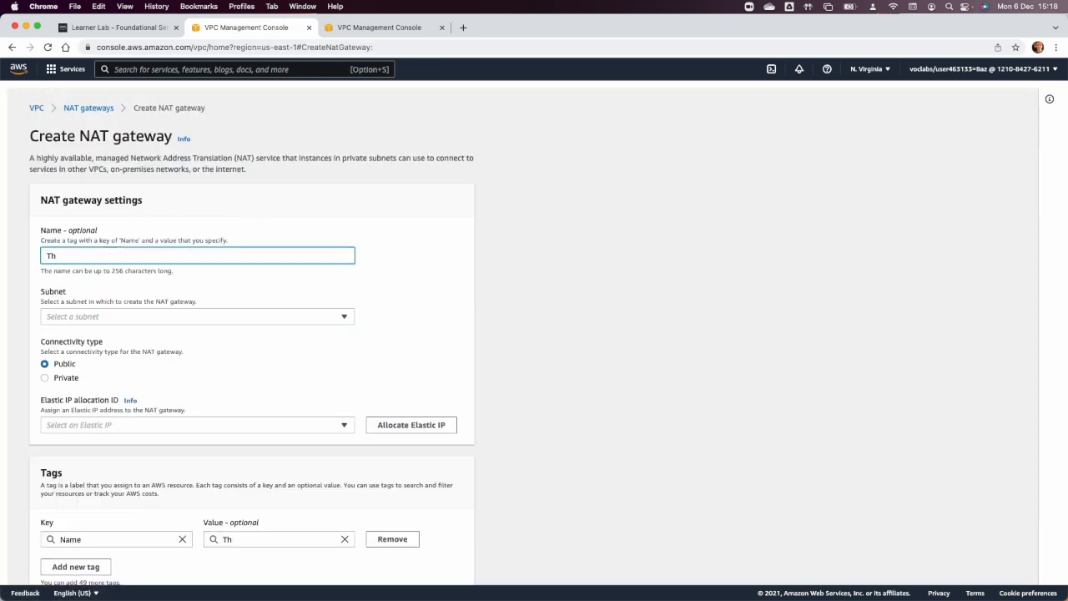
{"action": "type", "text": "red"}
{"action": "type", "text": " NAT"}
Create the Third NAT gateway in Public Subnet 3 with a newly allocated Elastic IP.
{"action": "left_click", "coordinate": [134, 318]}
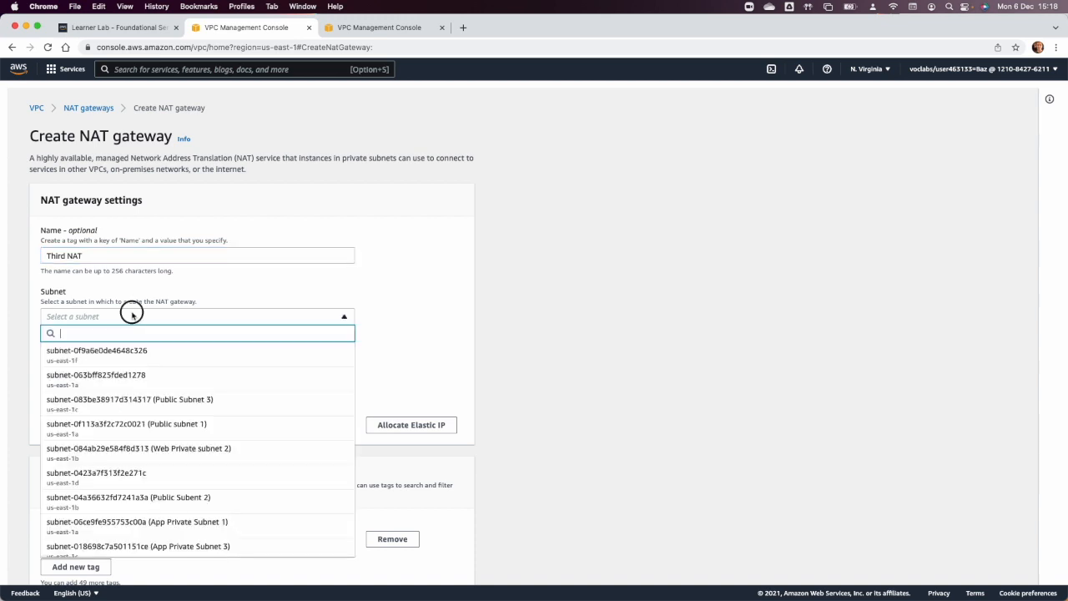
{"action": "left_click", "coordinate": [187, 407]}
{"action": "left_click", "coordinate": [405, 425]}
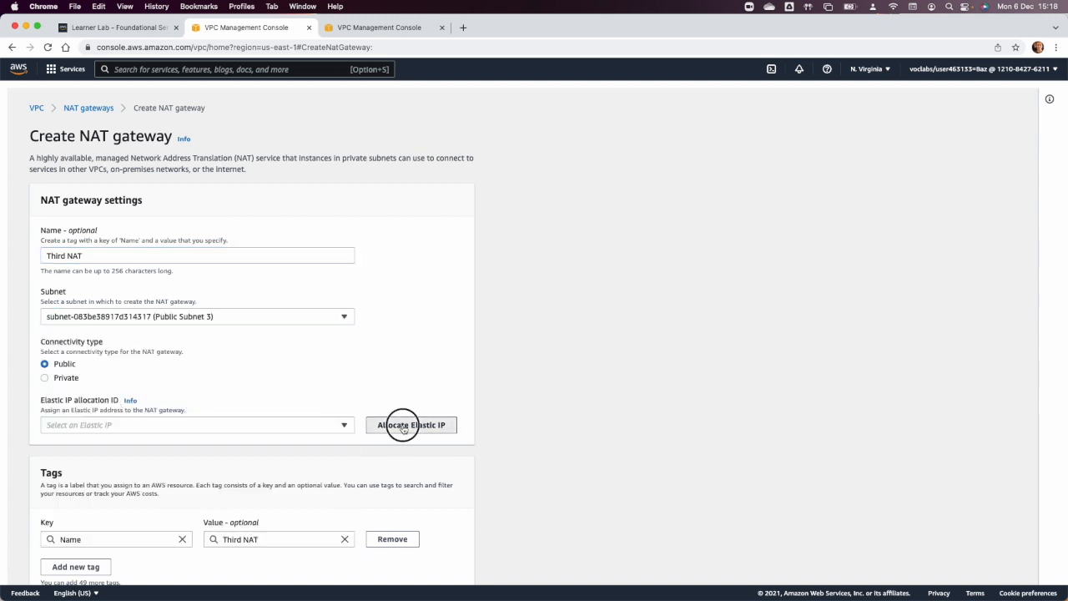
{"action": "scroll", "coordinate": [293, 451], "scroll_direction": "down", "scroll_amount": 2}
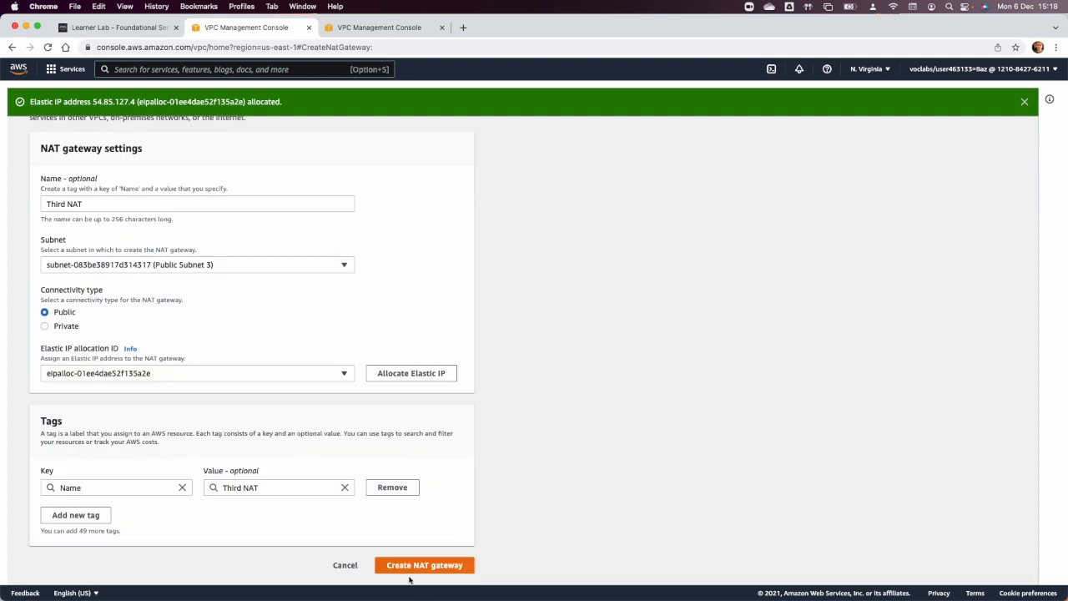
{"action": "left_click", "coordinate": [405, 572]}
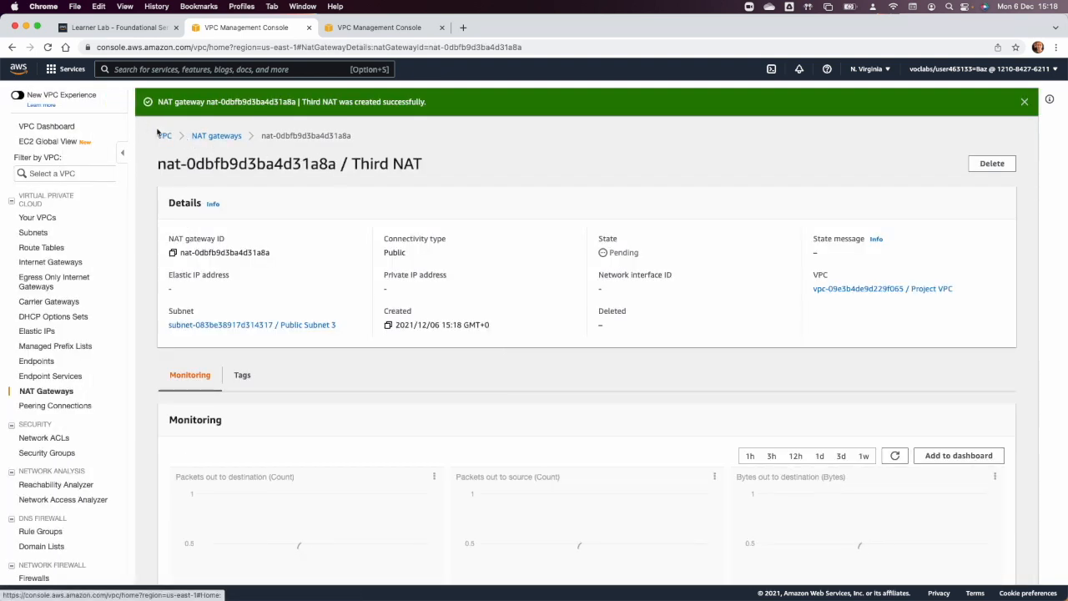
Open the route tables list, widen the VPC column and name Project VPC's non-main route table "Public Subnet".
{"action": "left_click", "coordinate": [164, 135]}
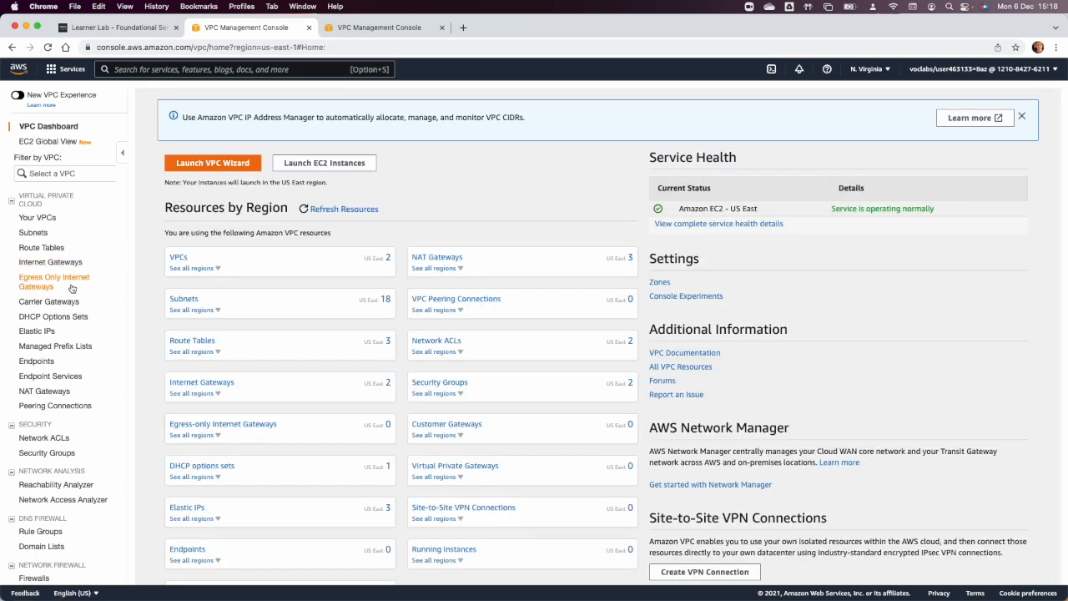
{"action": "left_click", "coordinate": [50, 247]}
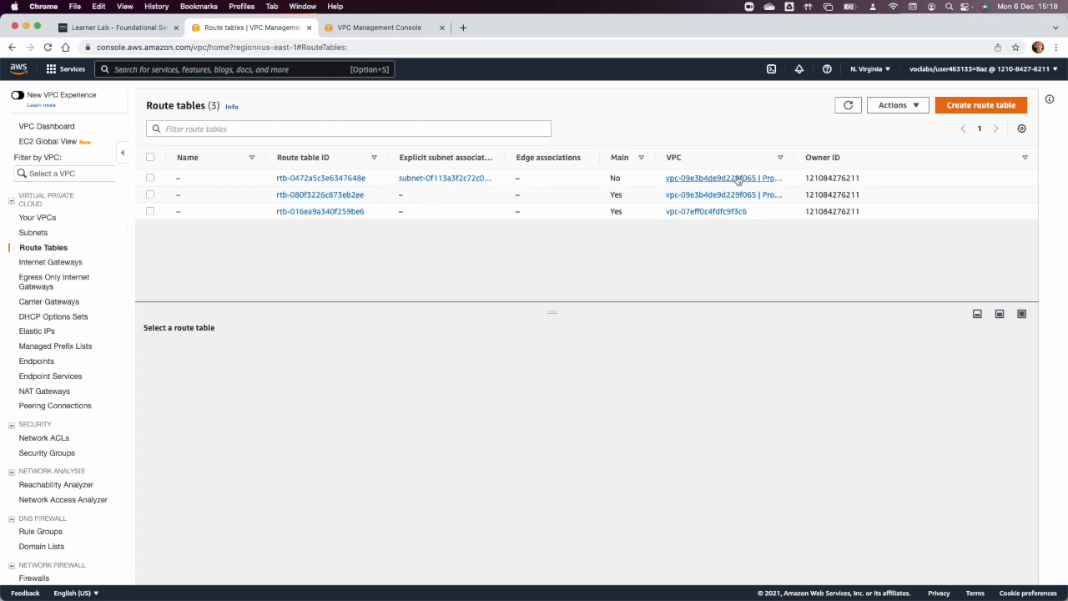
{"action": "left_click_drag", "start_coordinate": [796, 157], "coordinate": [884, 157]}
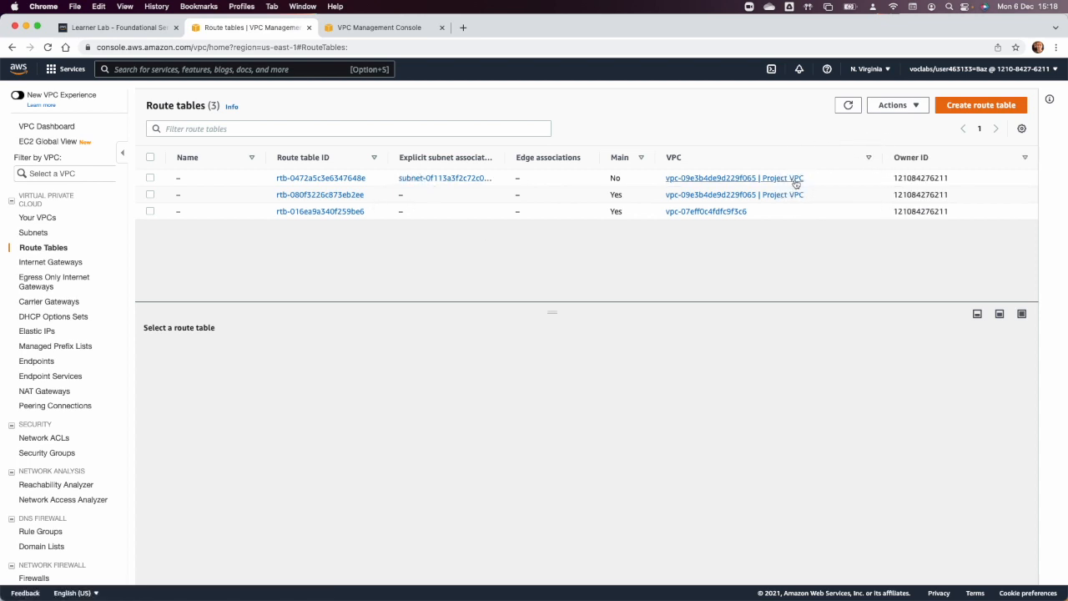
{"action": "left_click", "coordinate": [186, 178]}
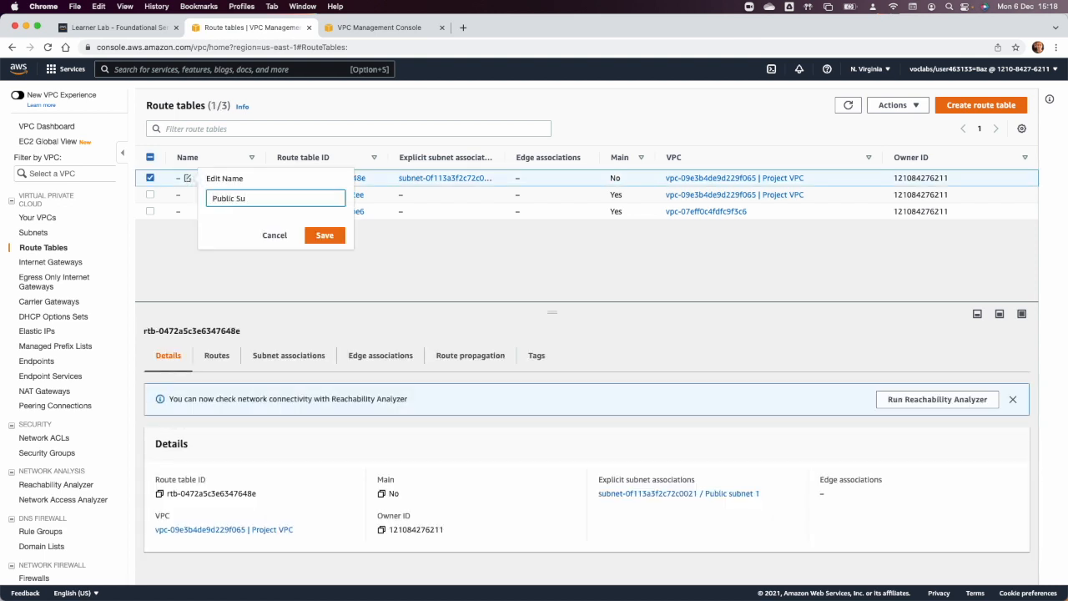
{"action": "left_click", "coordinate": [327, 235]}
Name Project VPC's main route table "Private Route Table Zone A" and clear its selection.
{"action": "left_click", "coordinate": [211, 200]}
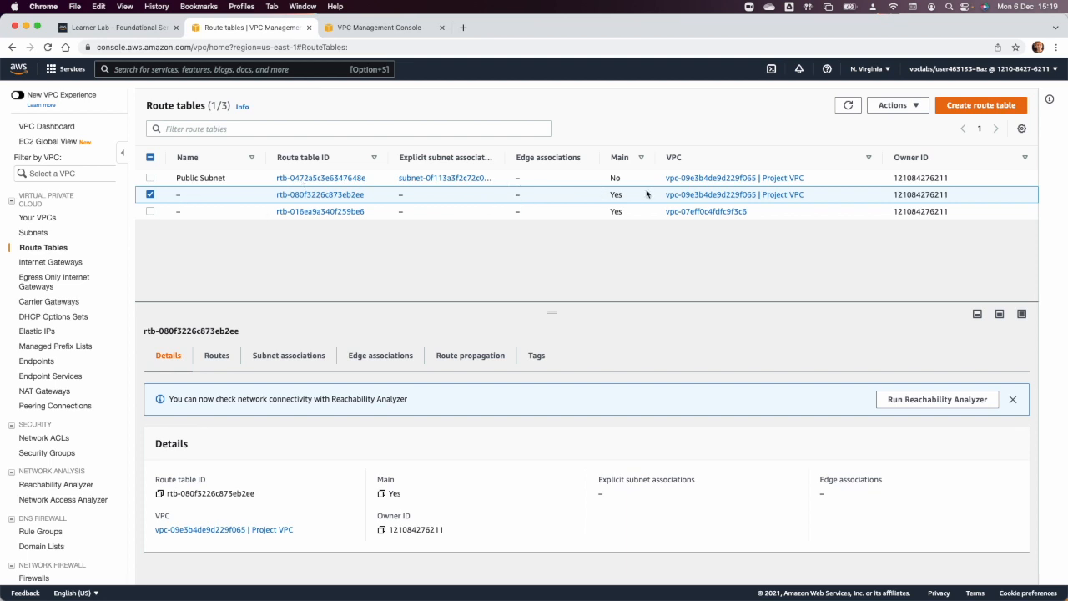
{"action": "left_click", "coordinate": [188, 196]}
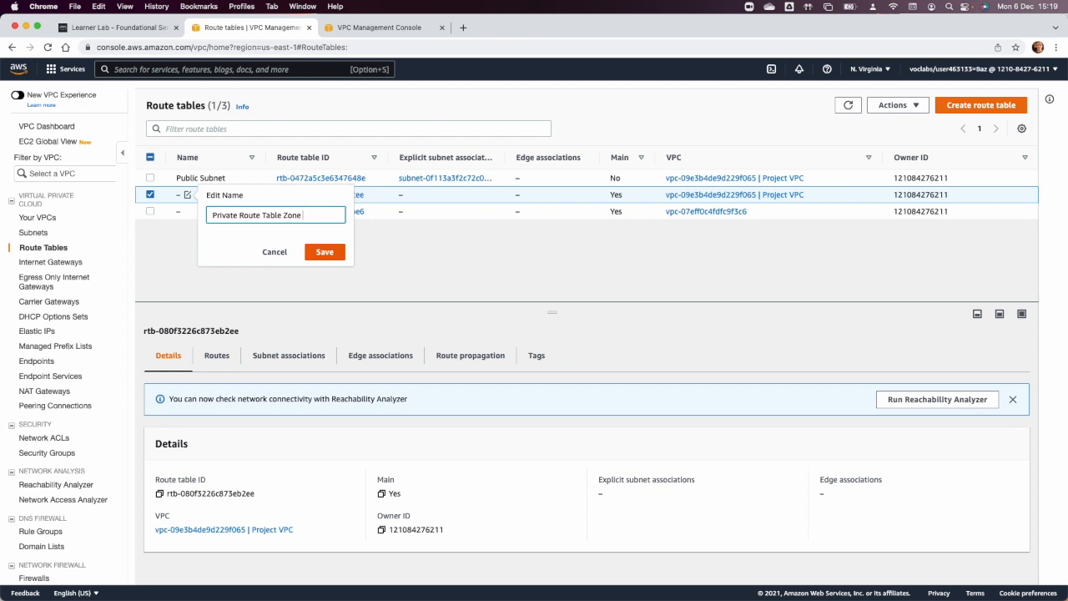
{"action": "type", "text": "A"}
{"action": "left_click", "coordinate": [324, 251]}
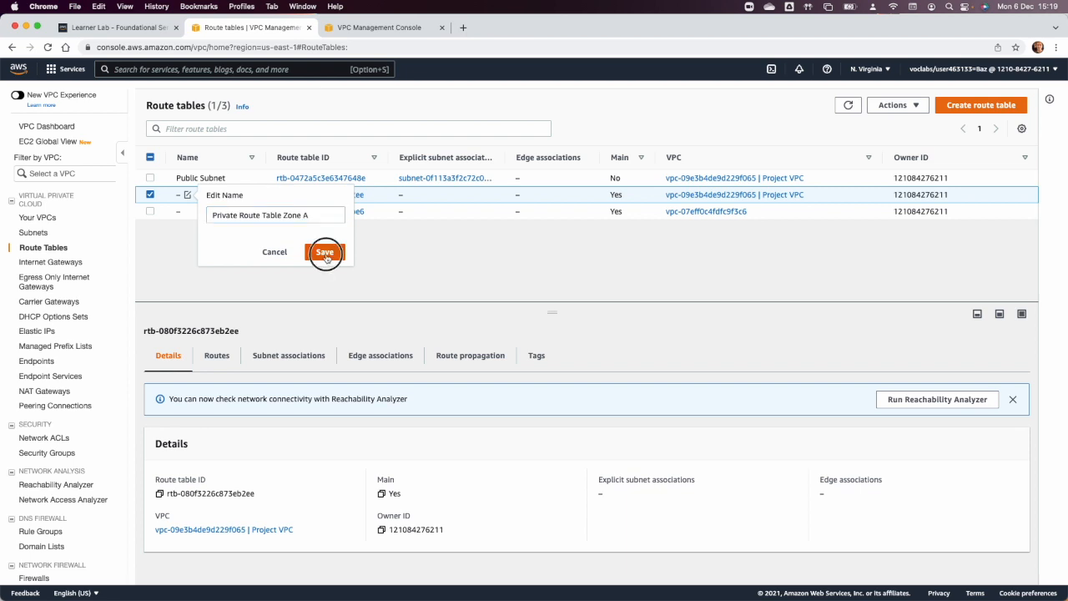
{"action": "left_click", "coordinate": [150, 194]}
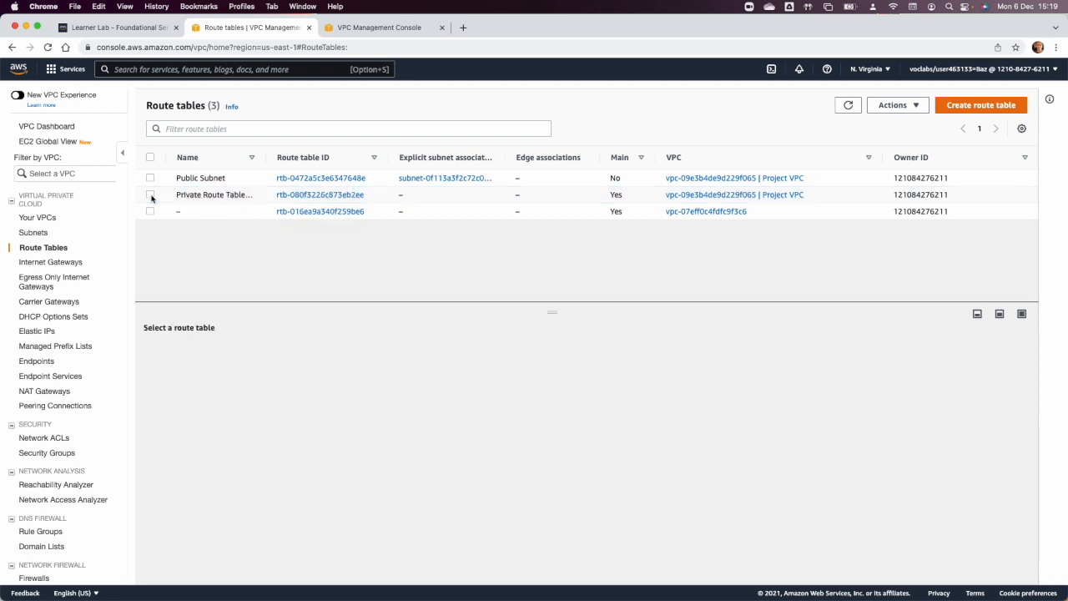
Review the routes of Public Subnet and Private Route Table Zone A, check Zone A's private subnets in Preview's diagram and return to Chrome.
{"action": "left_click", "coordinate": [150, 178]}
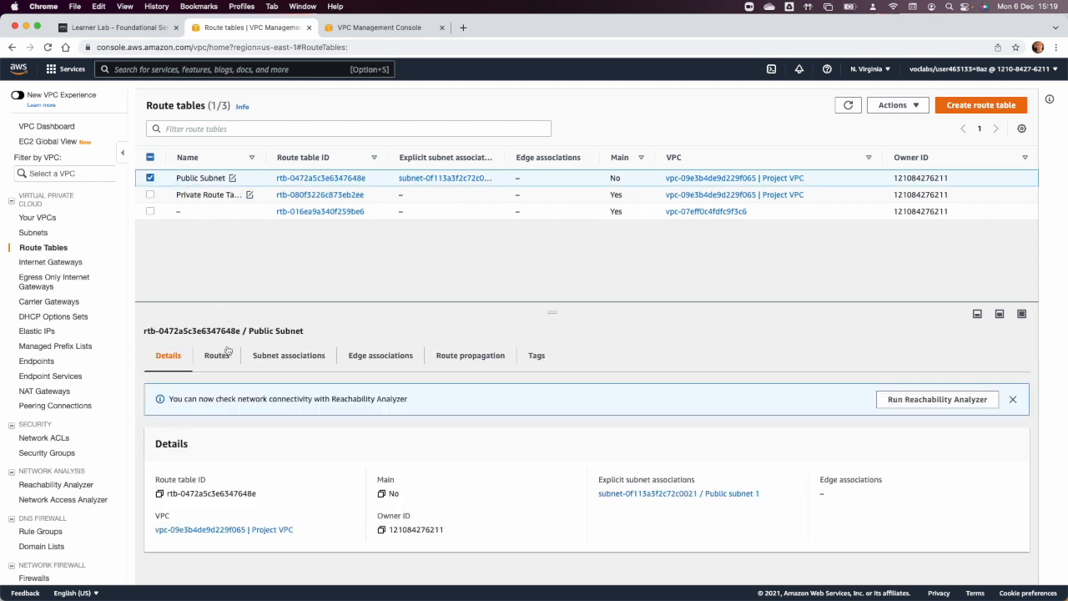
{"action": "left_click", "coordinate": [217, 356]}
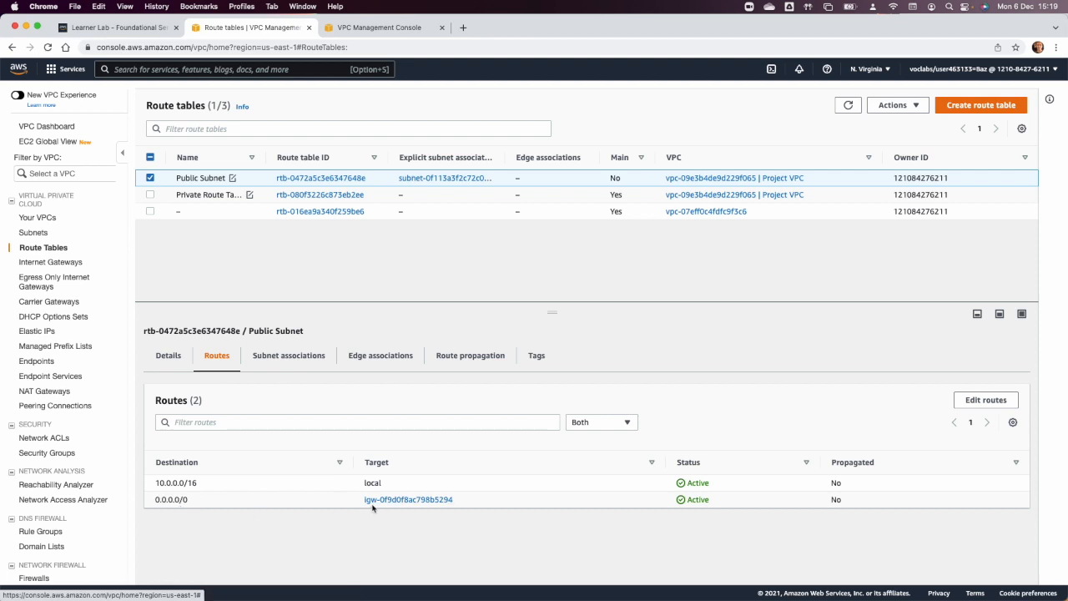
{"action": "left_click", "coordinate": [151, 178]}
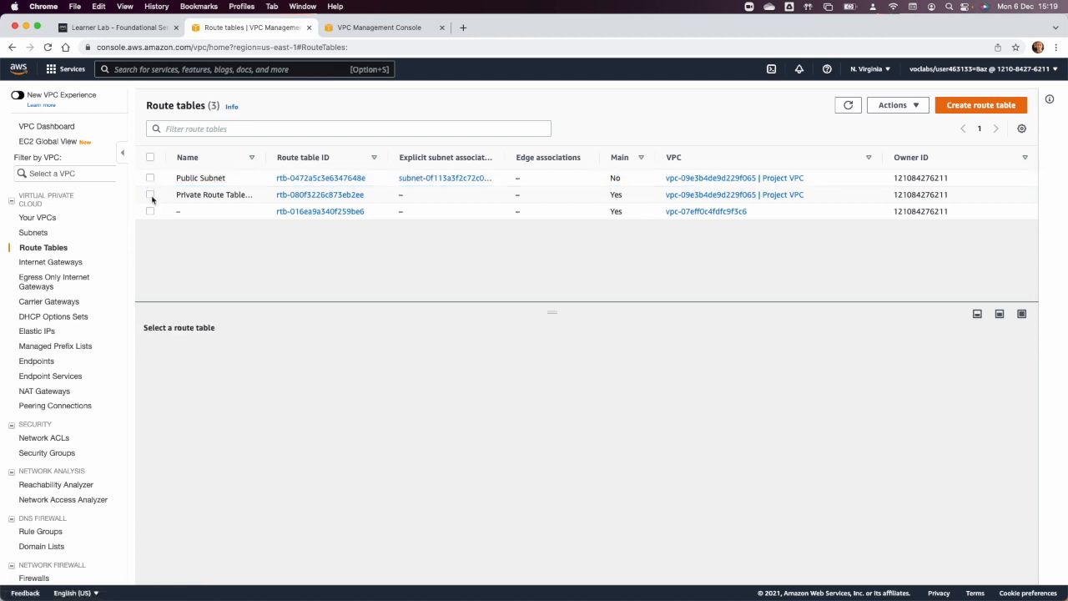
{"action": "left_click", "coordinate": [151, 196]}
{"action": "left_click", "coordinate": [216, 357]}
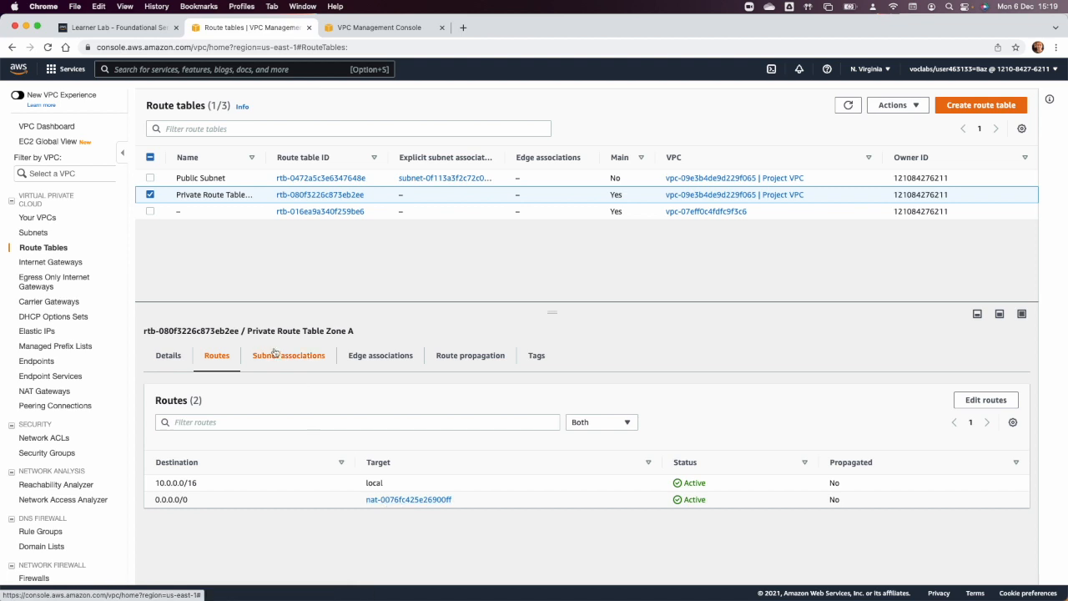
{"action": "key", "text": "super+Tab"}
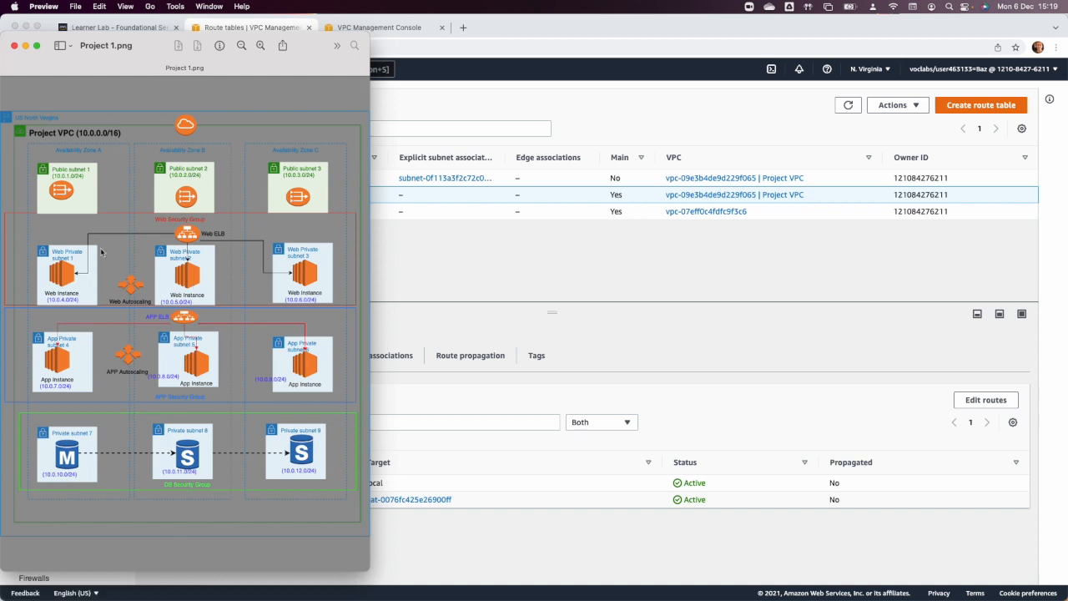
{"action": "left_click_drag", "start_coordinate": [43, 235], "coordinate": [104, 482]}
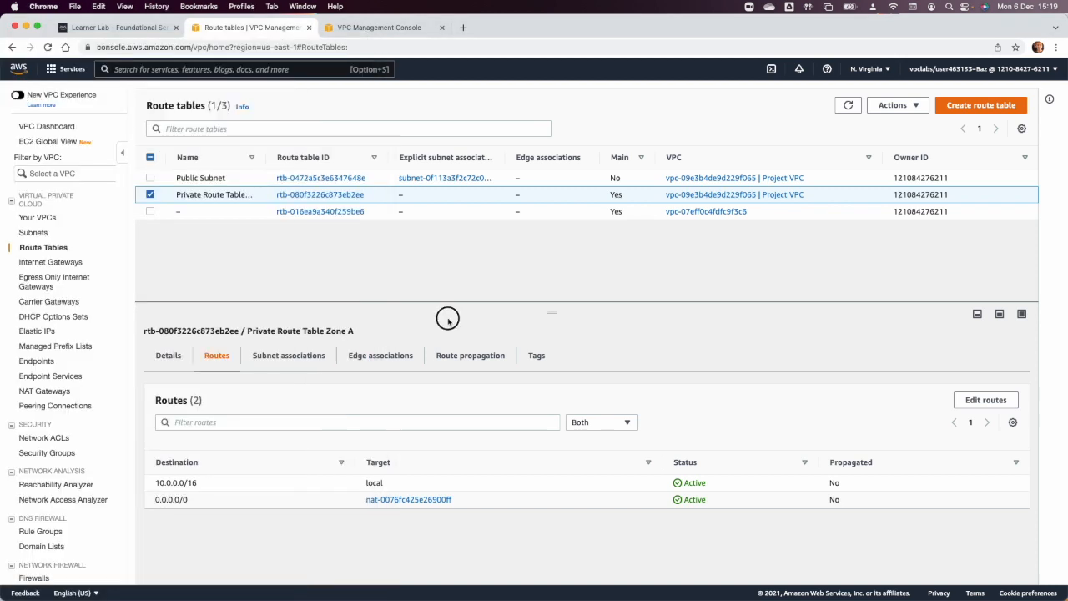
{"action": "left_click", "coordinate": [436, 334]}
Associate Web Private subnet 1, App Private Subnet 1 and DB Private Subnet 1 with Private Route Table Zone A.
{"action": "left_click", "coordinate": [265, 364]}
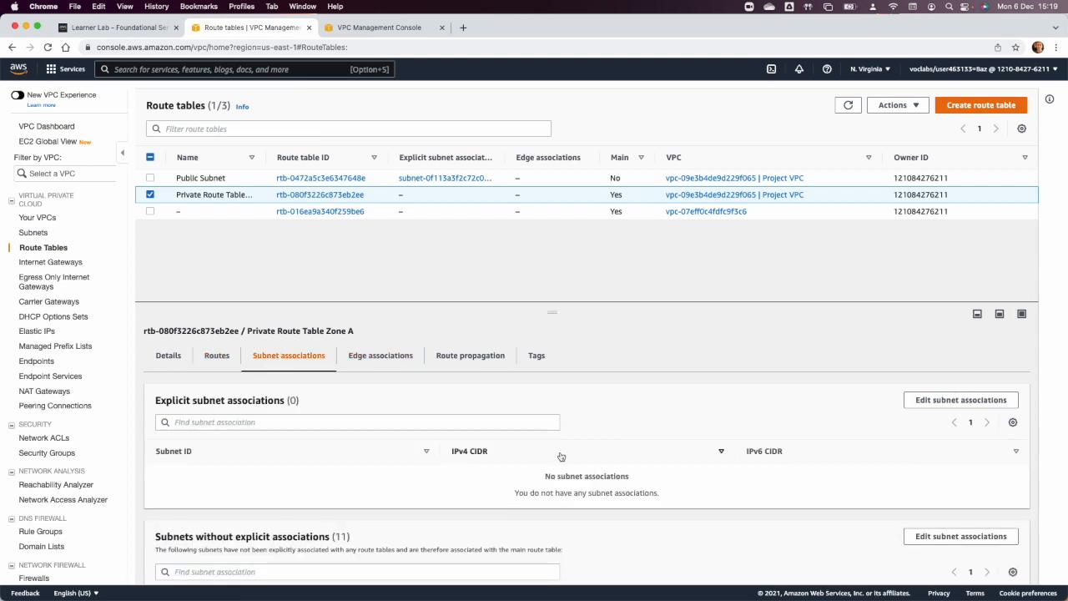
{"action": "left_click", "coordinate": [934, 401]}
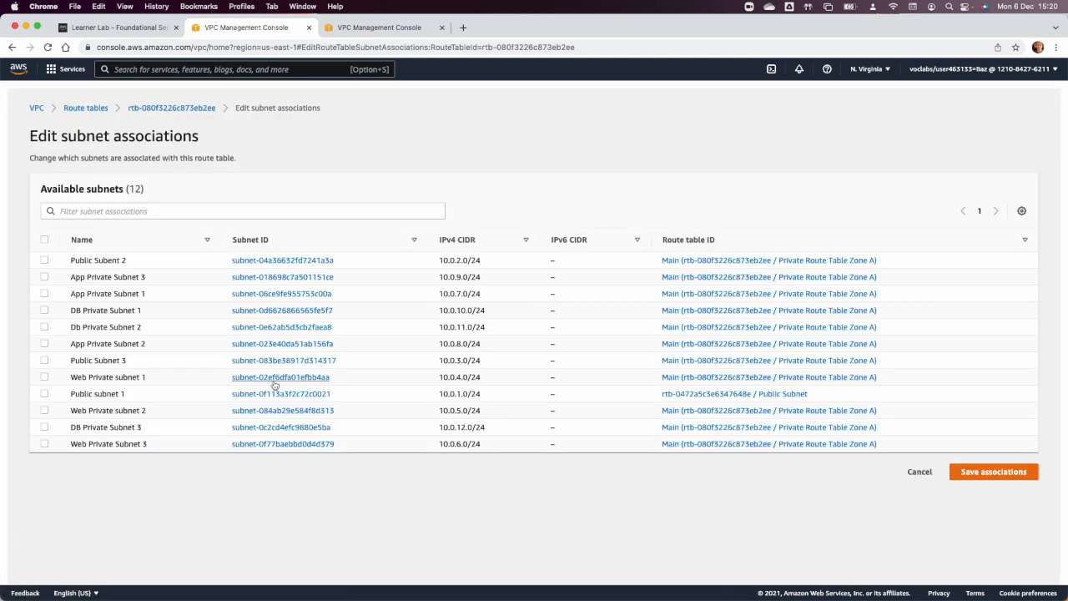
{"action": "left_click", "coordinate": [45, 377]}
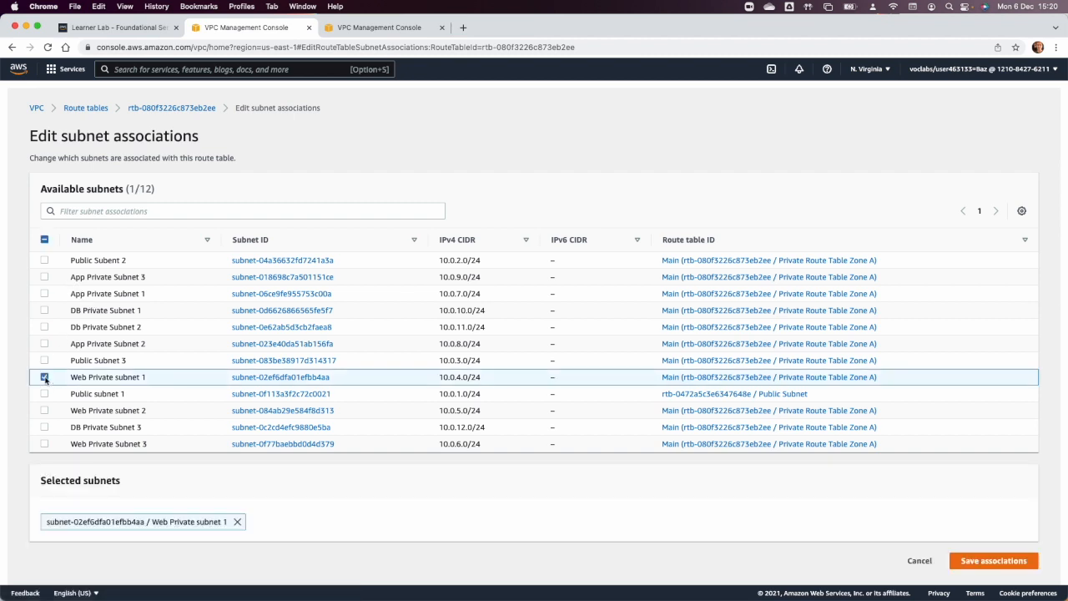
{"action": "left_click", "coordinate": [46, 293]}
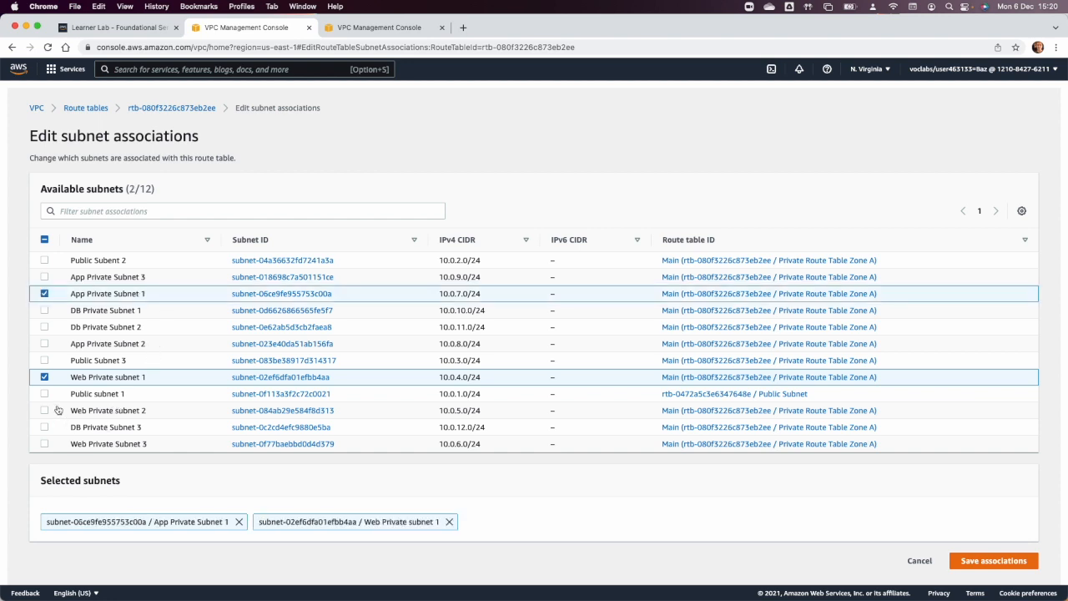
{"action": "left_click", "coordinate": [45, 311]}
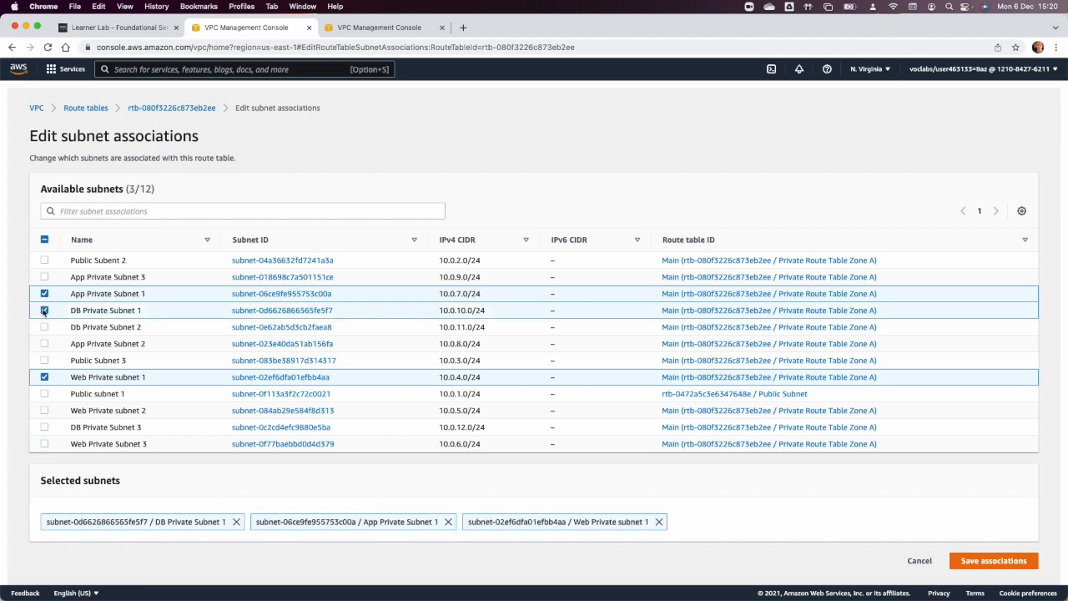
{"action": "left_click", "coordinate": [985, 560]}
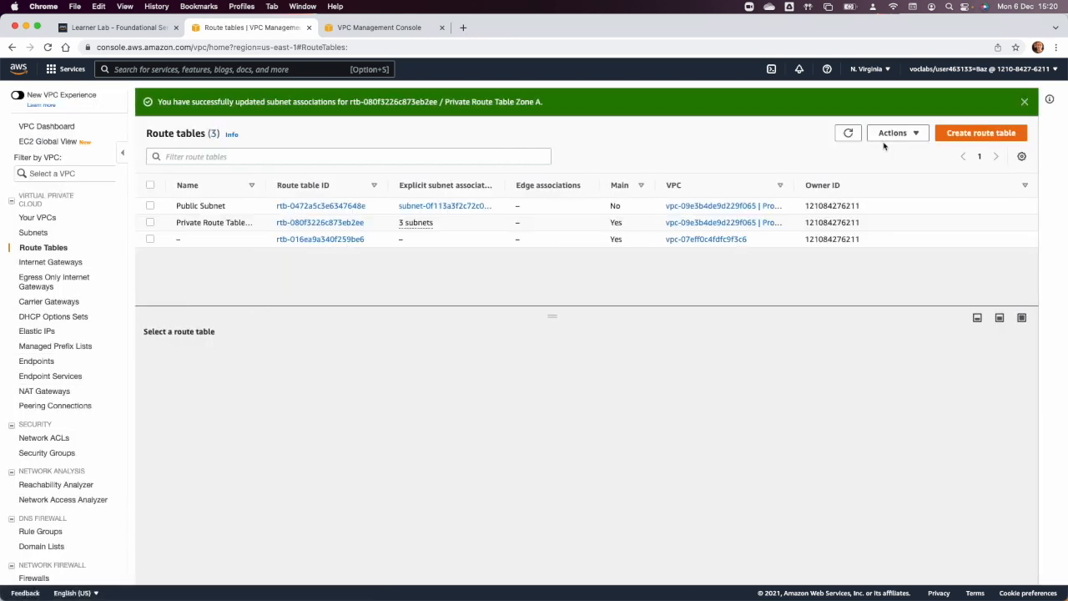
Create a route table named "Private Route Table zone B" in Project VPC.
{"action": "left_click", "coordinate": [973, 133]}
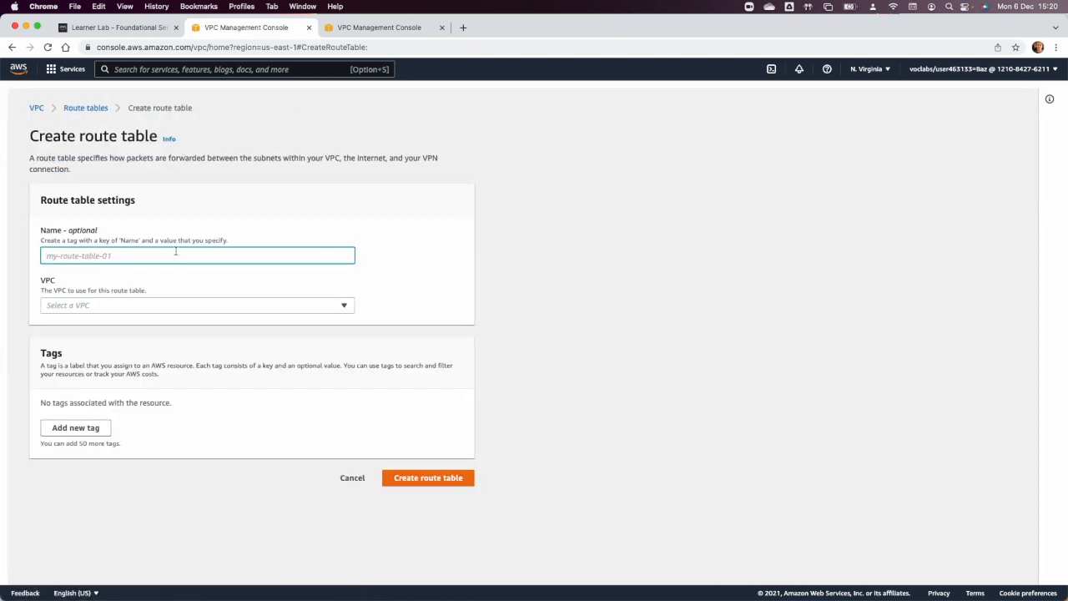
{"action": "type", "text": "Priv"}
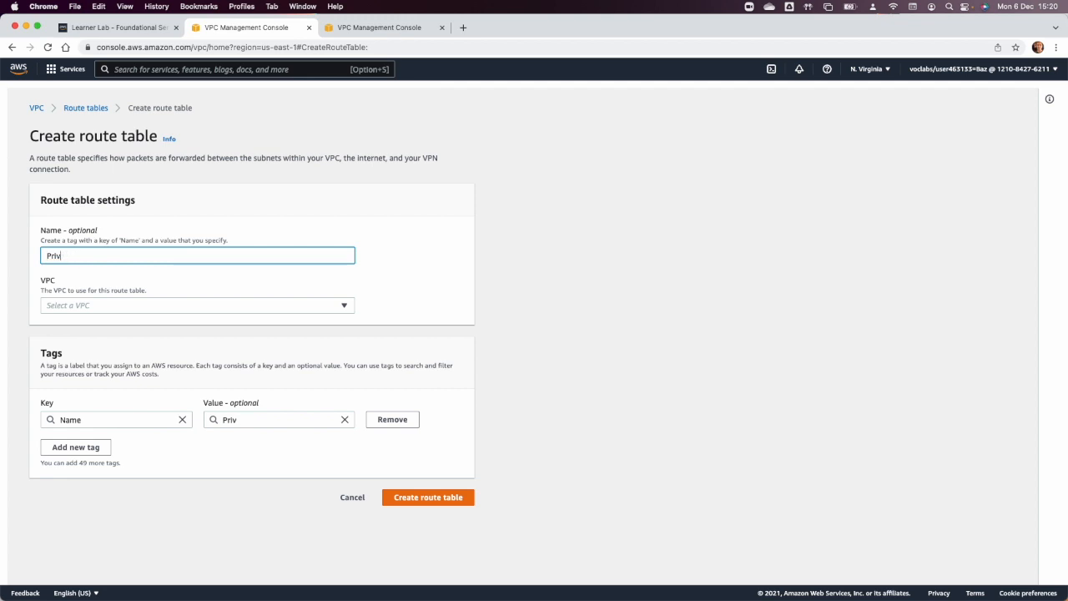
{"action": "type", "text": "aty Route Table zone B"}
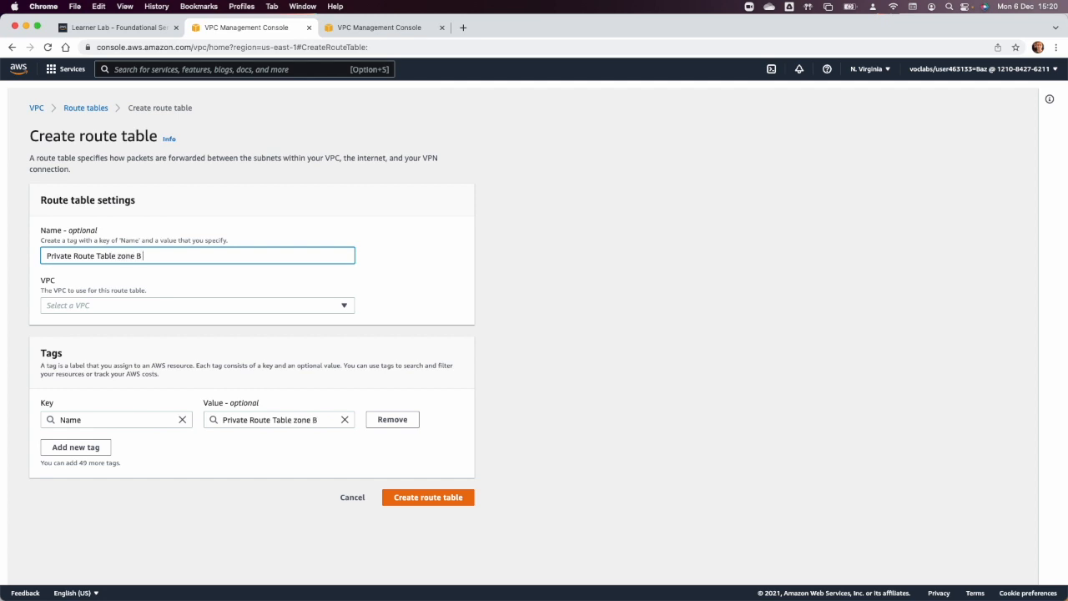
{"action": "left_click", "coordinate": [212, 307]}
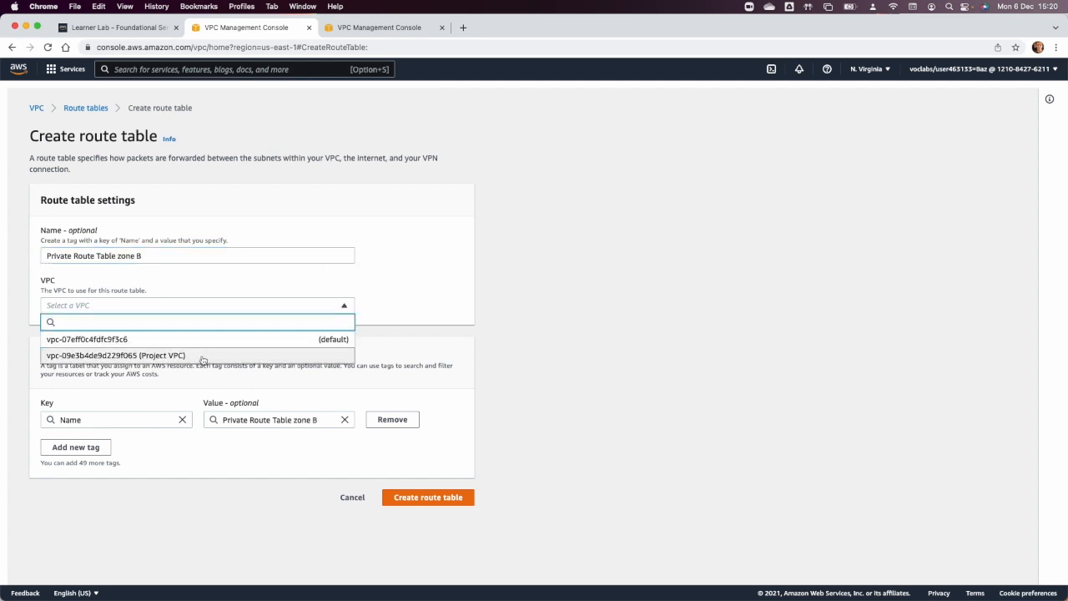
{"action": "left_click", "coordinate": [203, 359]}
{"action": "left_click", "coordinate": [408, 500]}
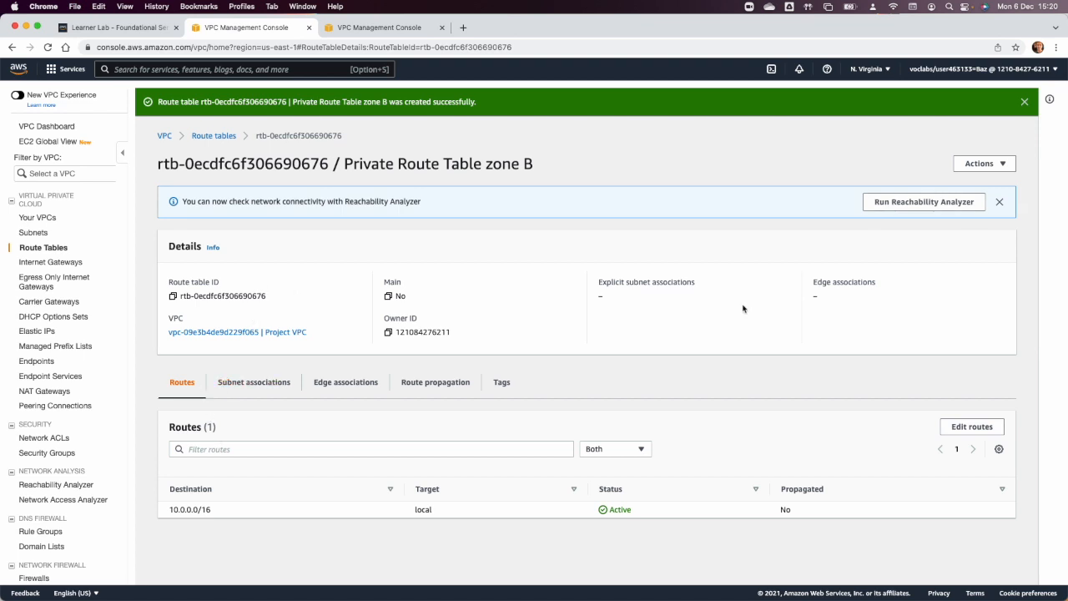
Add a 0.0.0.0/0 route targeting the second Nat gateway to Private Route Table zone B and save it.
{"action": "left_click", "coordinate": [977, 428]}
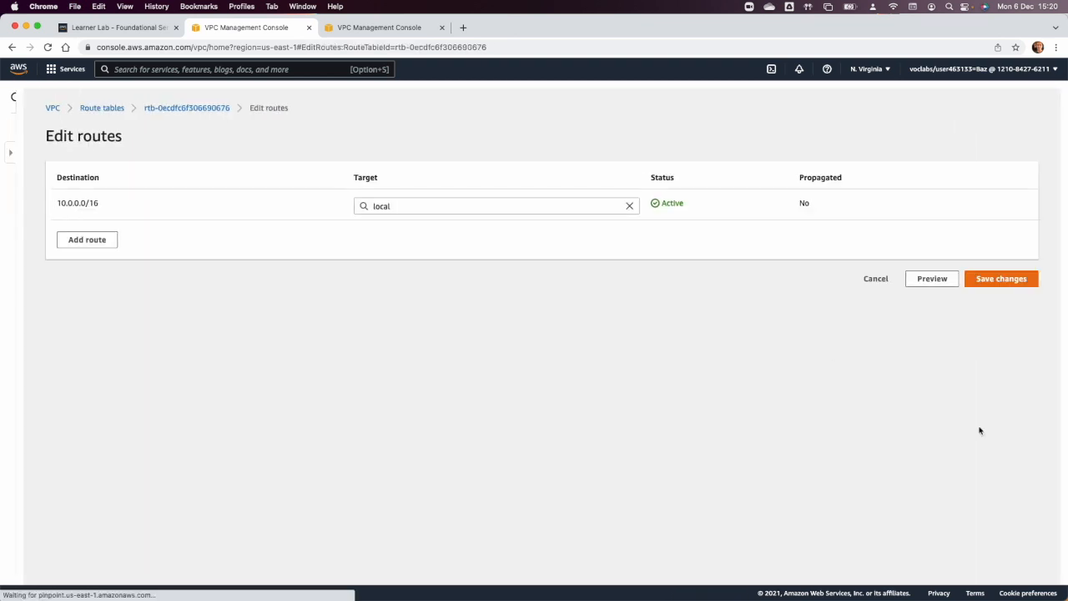
{"action": "left_click", "coordinate": [83, 245]}
{"action": "left_click", "coordinate": [82, 242]}
{"action": "left_click", "coordinate": [80, 254]}
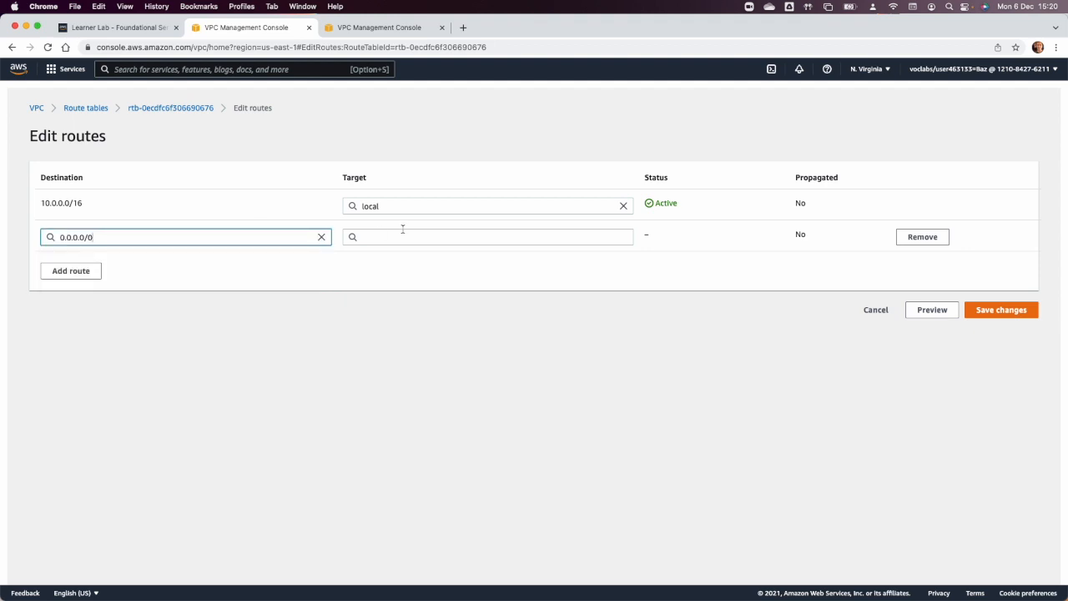
{"action": "left_click", "coordinate": [407, 238]}
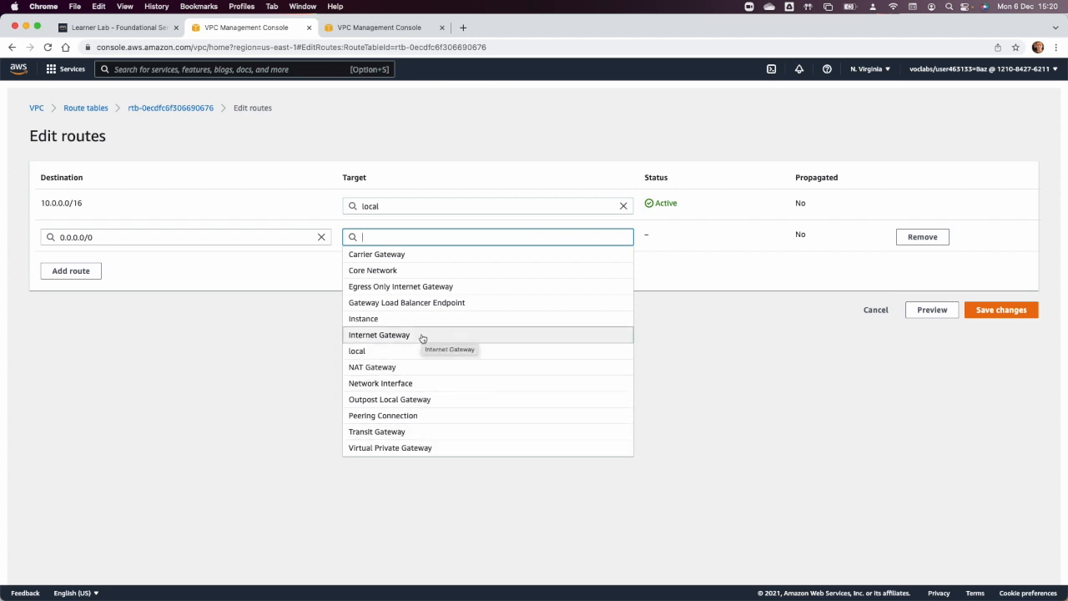
{"action": "type", "text": "nat-01e1eb310a7e30946"}
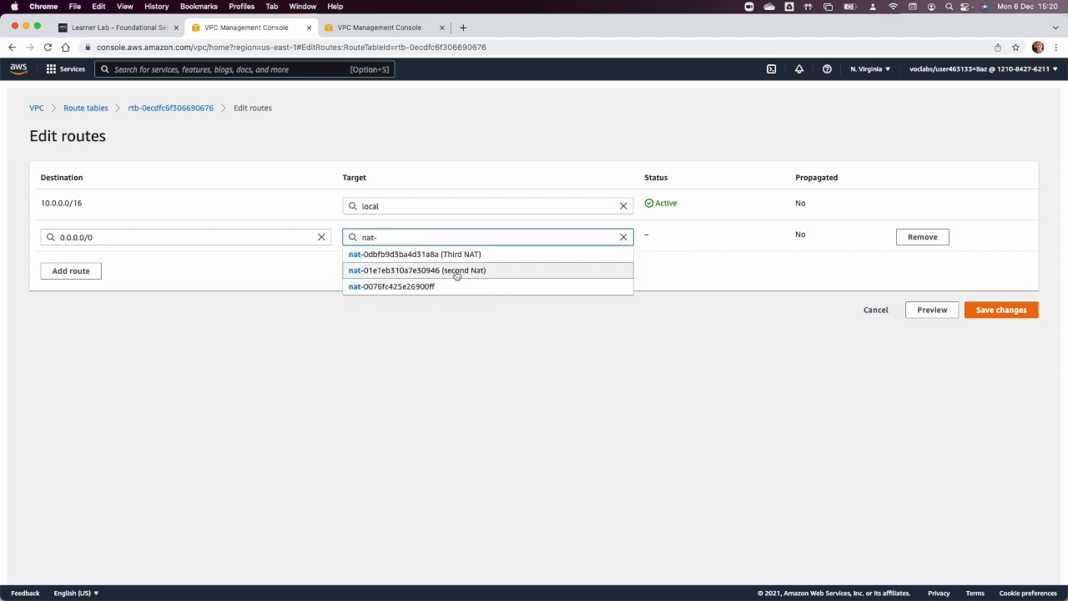
{"action": "left_click", "coordinate": [455, 272]}
{"action": "left_click", "coordinate": [993, 310]}
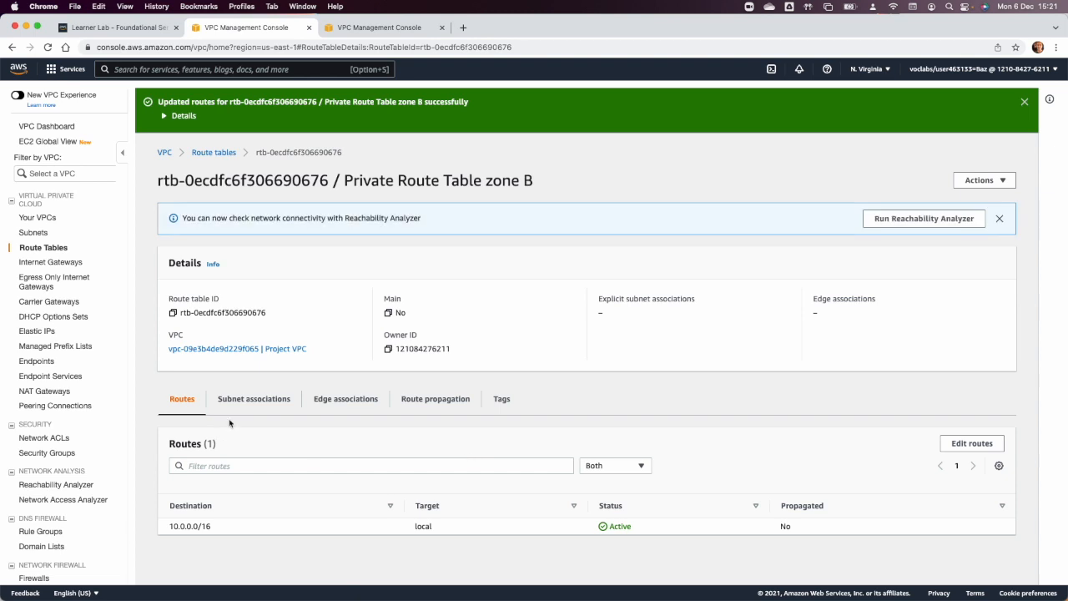
Associate Web Private subnet 2, App Private Subnet 2 and Db Private Subnet 2 with Private Route Table zone B.
{"action": "left_click", "coordinate": [241, 399]}
{"action": "left_click", "coordinate": [939, 442]}
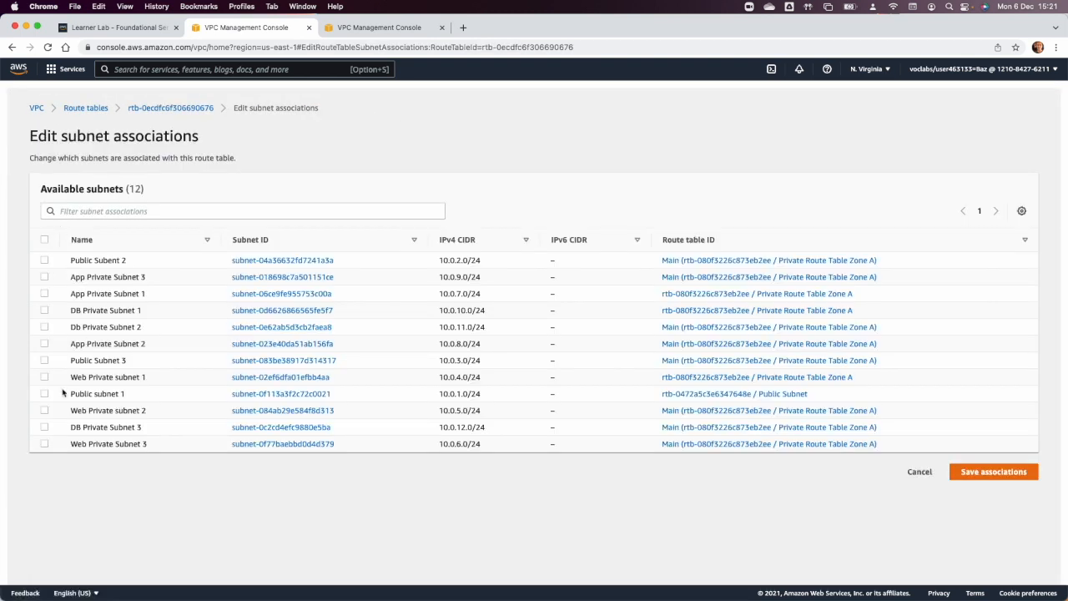
{"action": "left_click", "coordinate": [45, 410]}
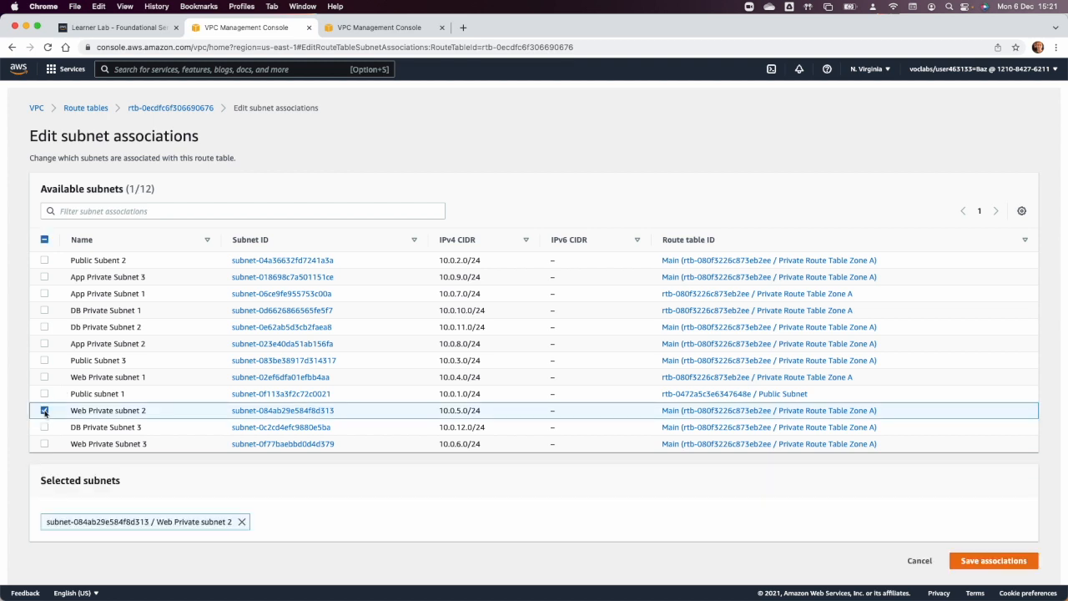
{"action": "left_click", "coordinate": [44, 345]}
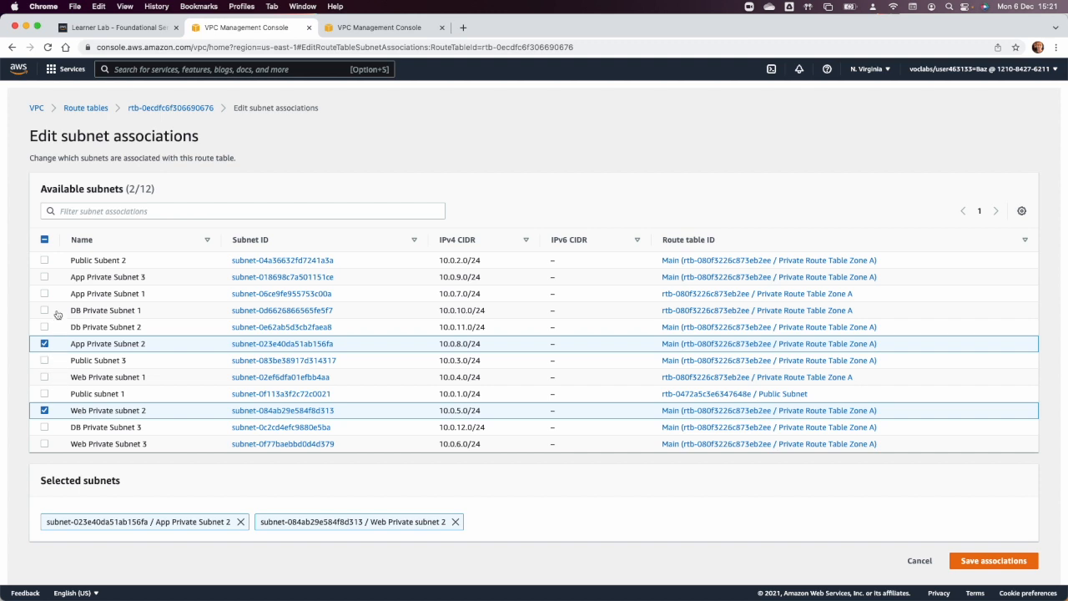
{"action": "left_click", "coordinate": [44, 327]}
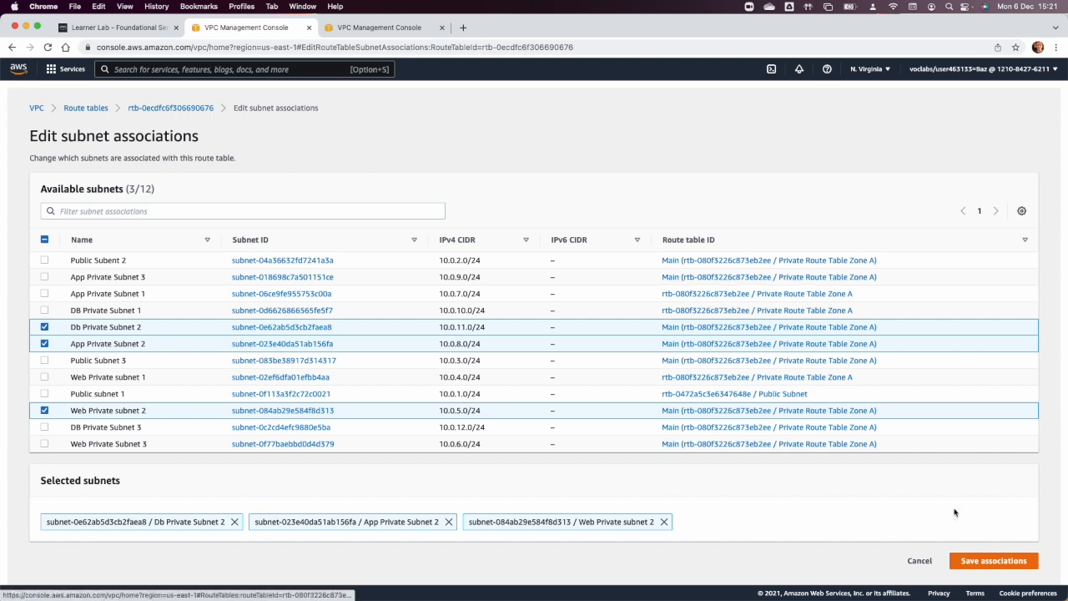
{"action": "left_click", "coordinate": [979, 567]}
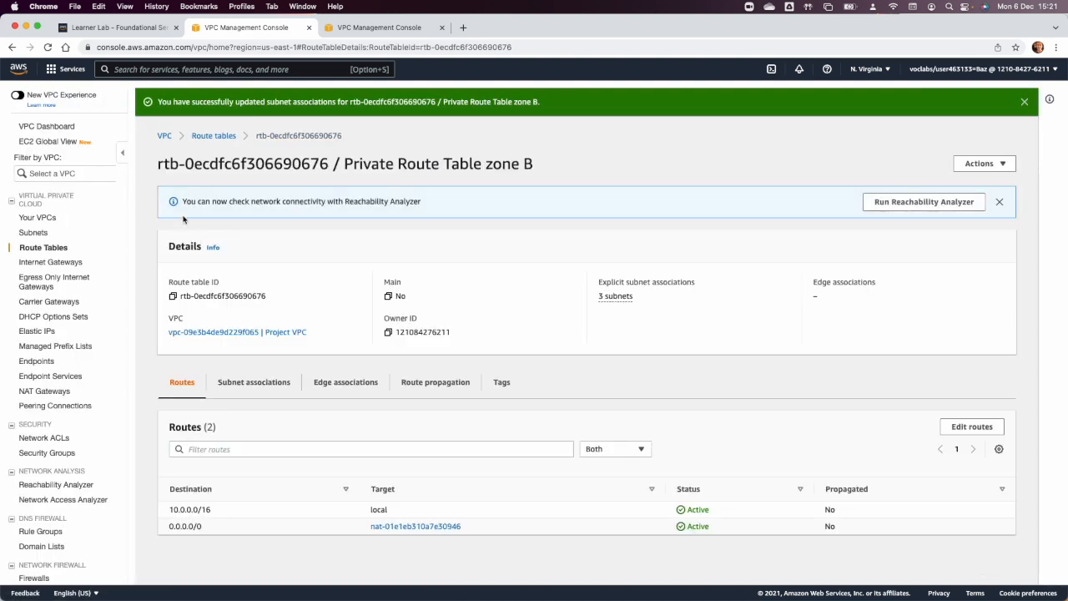
Create a route table named "Private Route Table Zone C" in Project VPC.
{"action": "left_click", "coordinate": [164, 135]}
{"action": "left_click", "coordinate": [41, 245]}
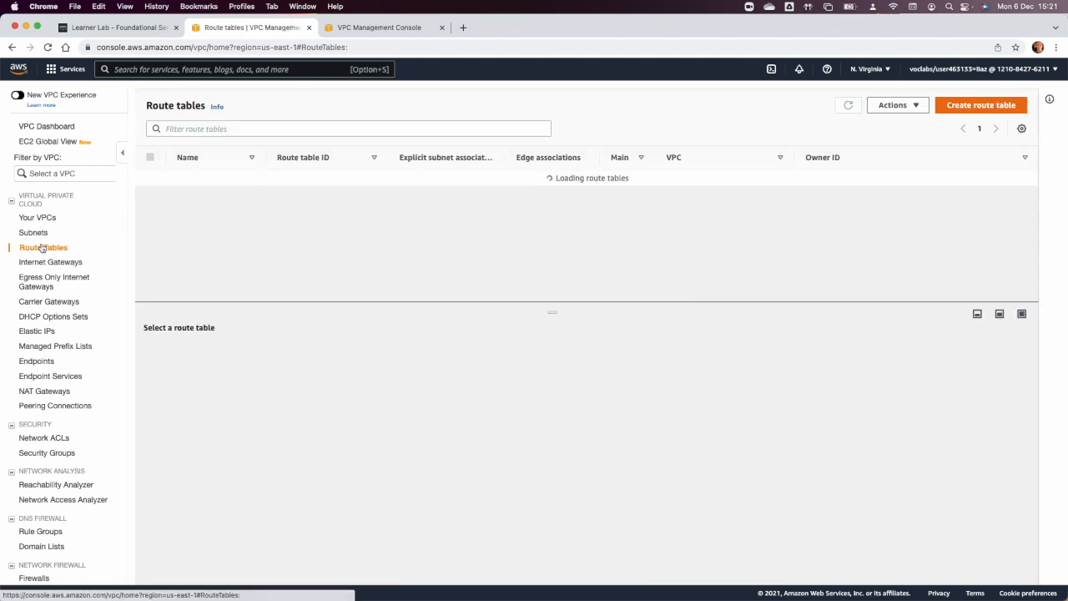
{"action": "left_click", "coordinate": [955, 106]}
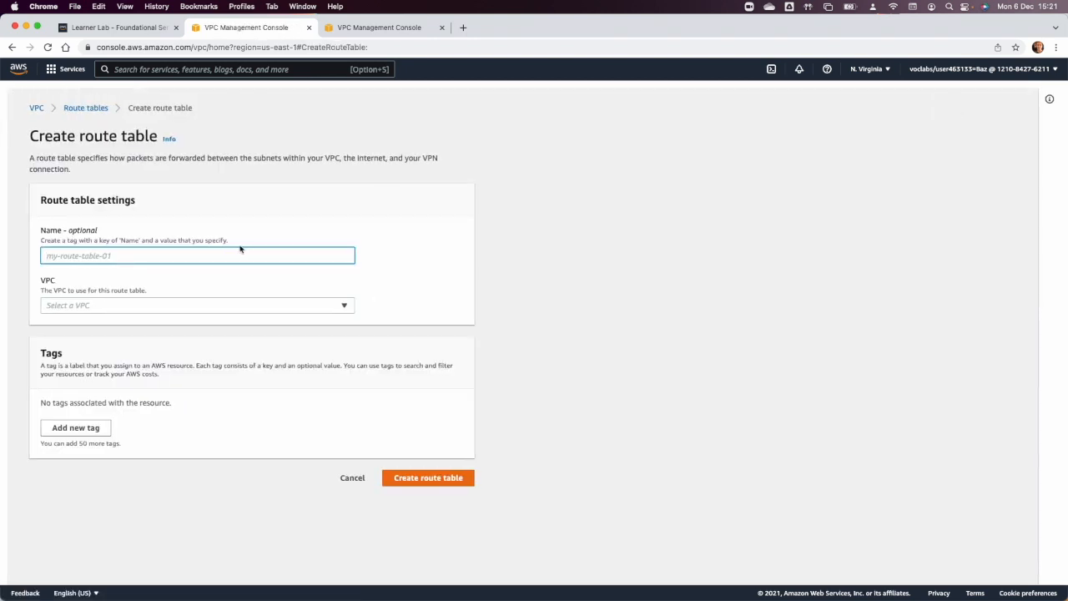
{"action": "type", "text": "Pri"}
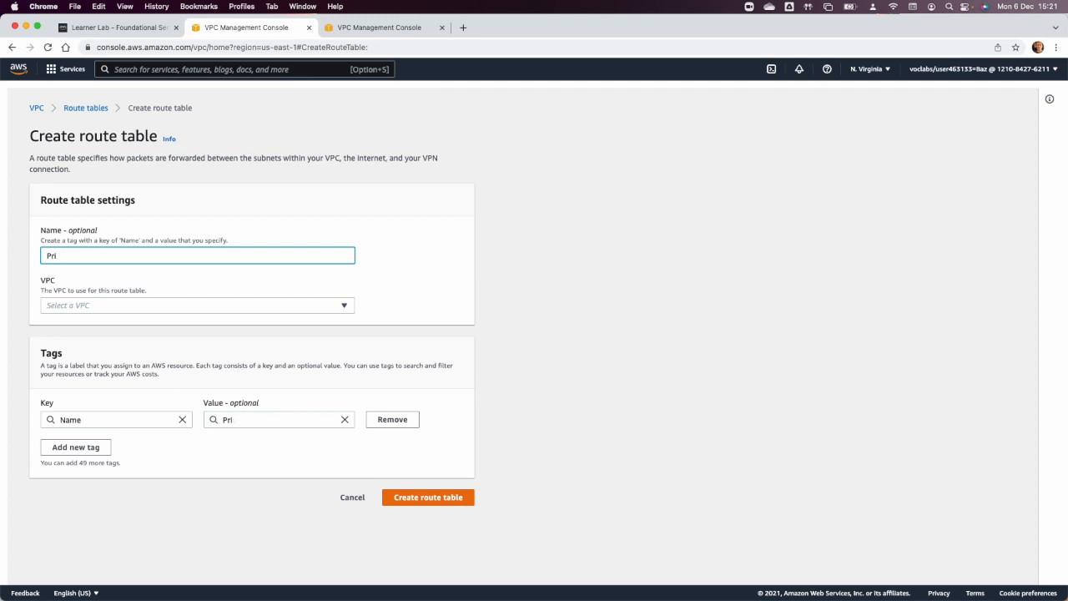
{"action": "type", "text": "ovate Routee Table Zone C"}
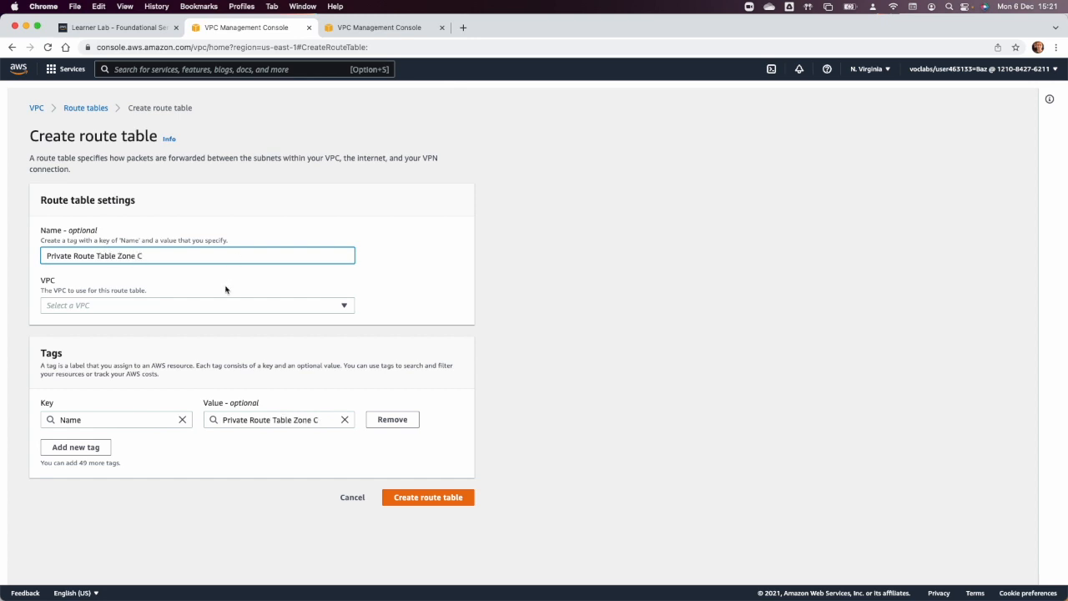
{"action": "left_click", "coordinate": [219, 305]}
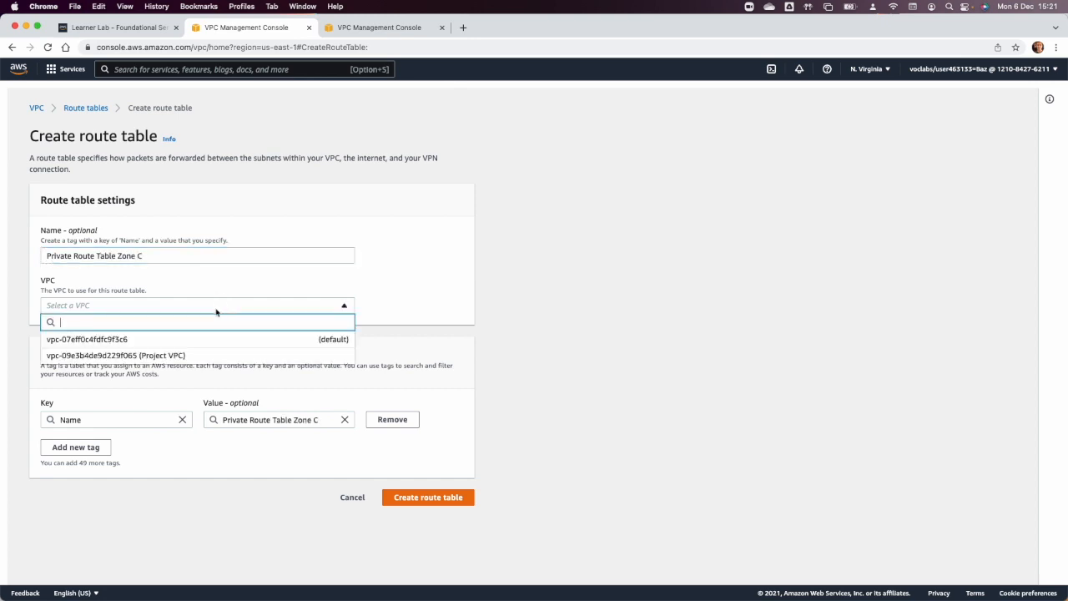
{"action": "left_click", "coordinate": [195, 355]}
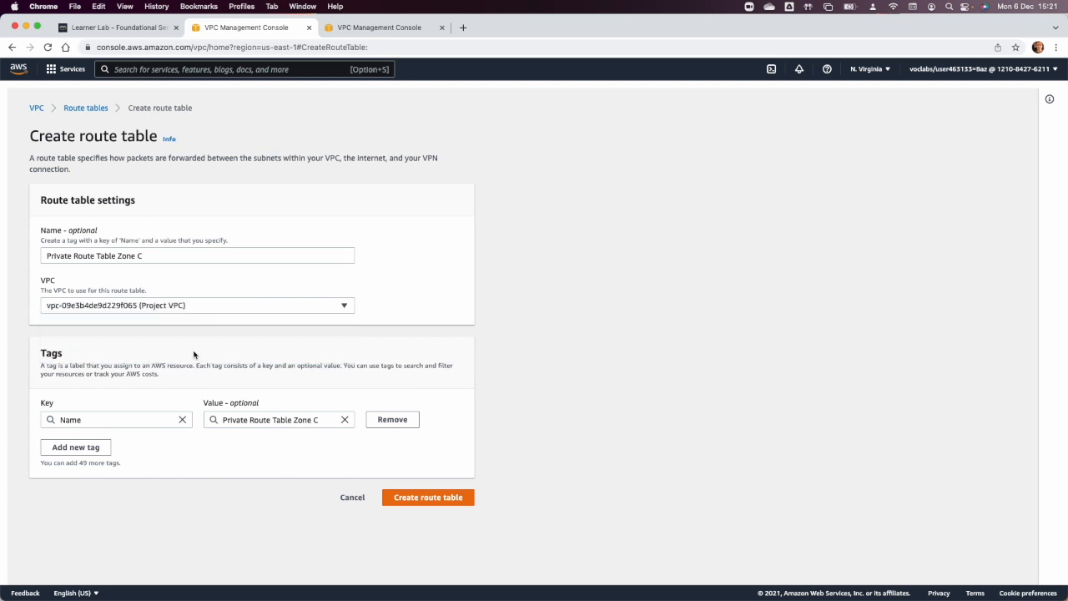
{"action": "left_click", "coordinate": [414, 496]}
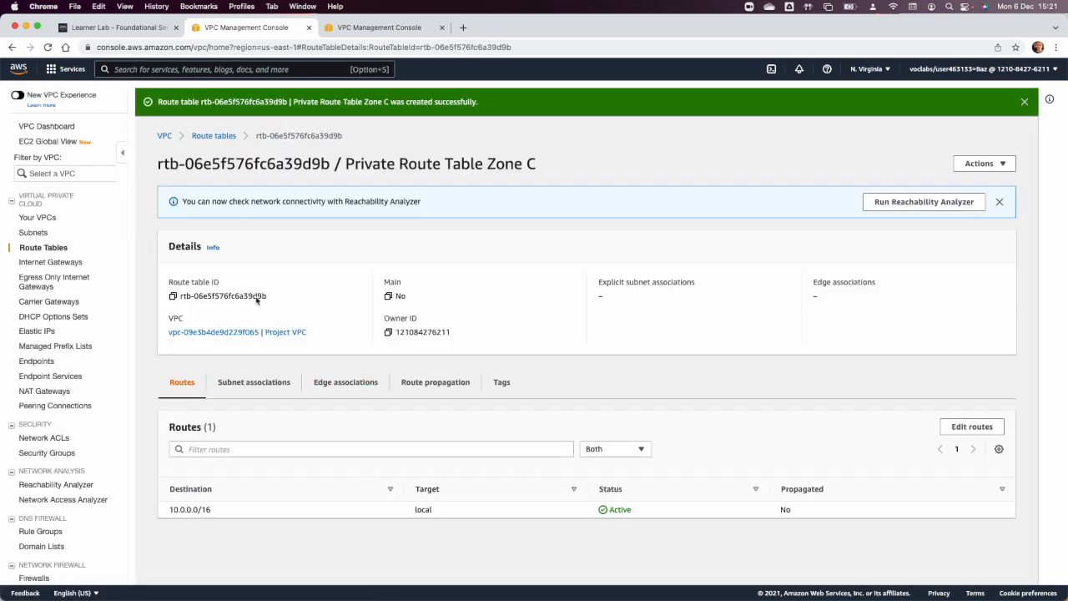
Add a 0.0.0.0/0 route targeting the Third NAT gateway to Private Route Table Zone C and save it.
{"action": "left_click", "coordinate": [959, 425]}
{"action": "left_click", "coordinate": [71, 238]}
{"action": "left_click", "coordinate": [71, 237]}
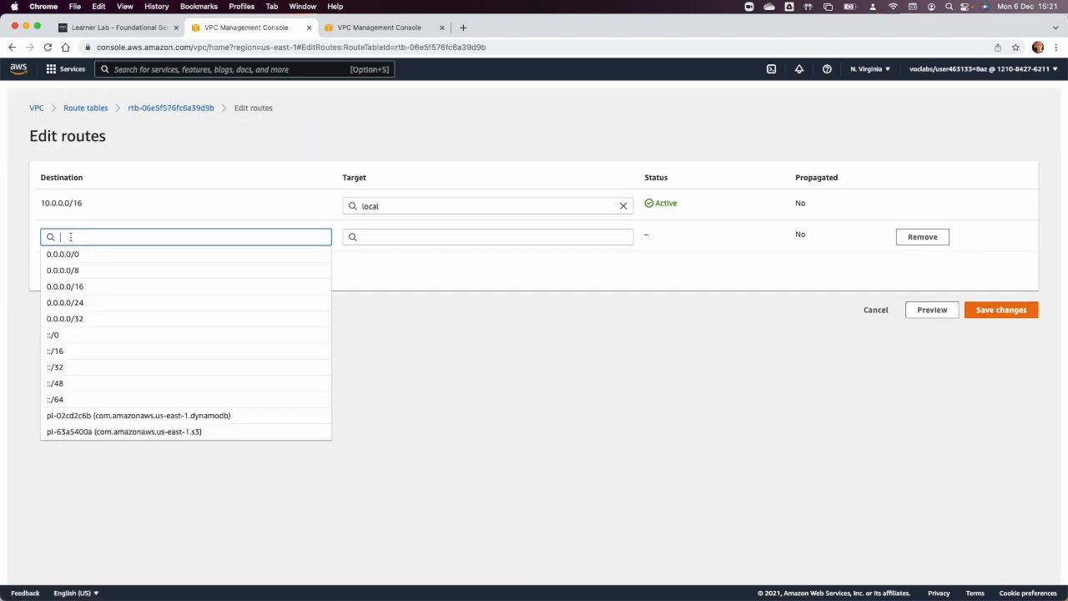
{"action": "left_click", "coordinate": [74, 259]}
{"action": "left_click", "coordinate": [391, 236]}
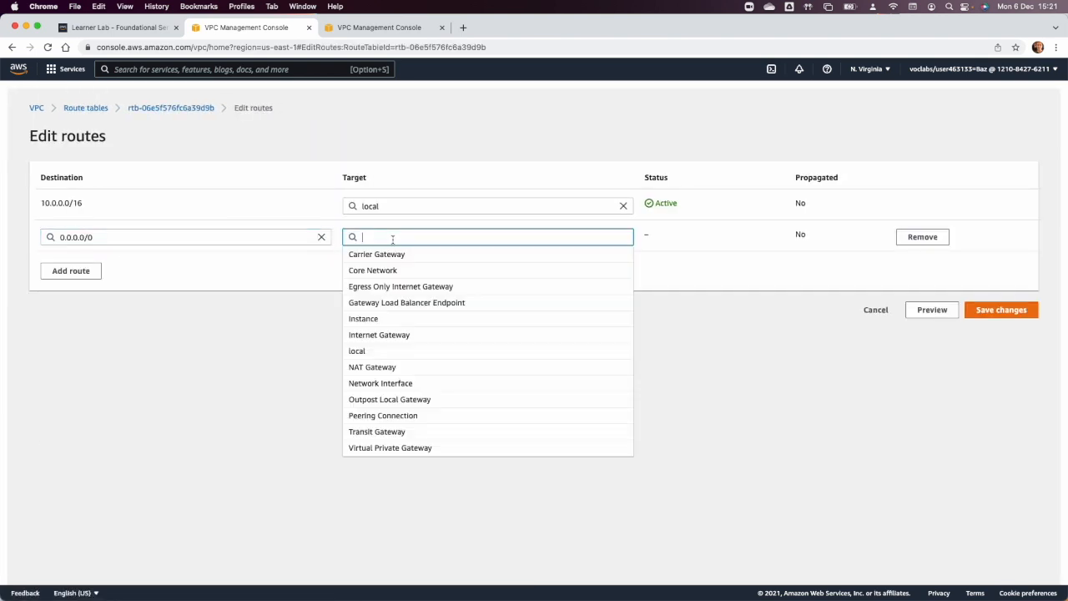
{"action": "left_click", "coordinate": [413, 372]}
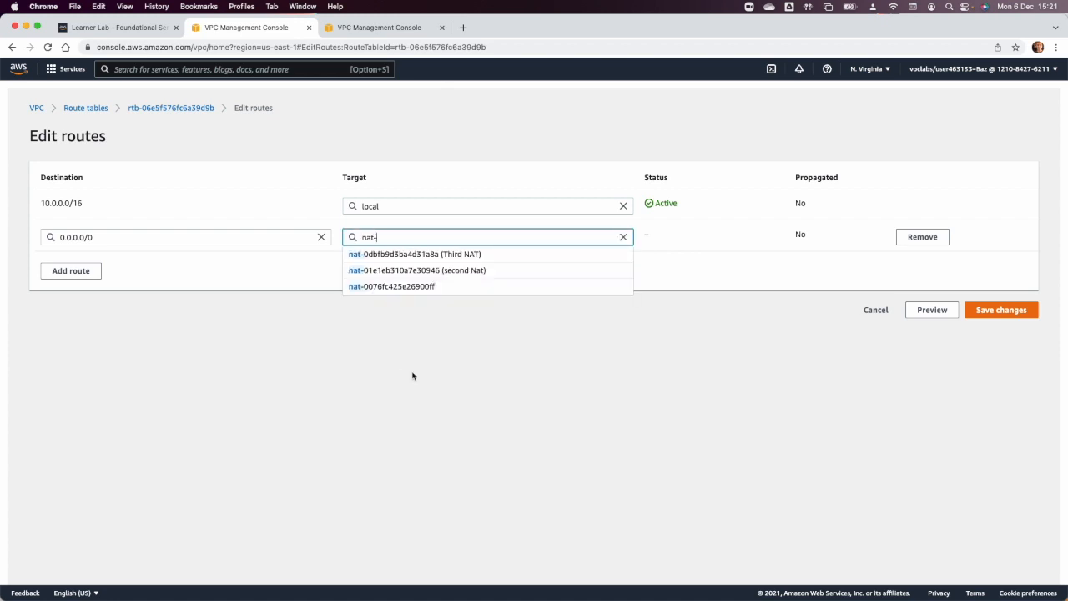
{"action": "left_click", "coordinate": [436, 255]}
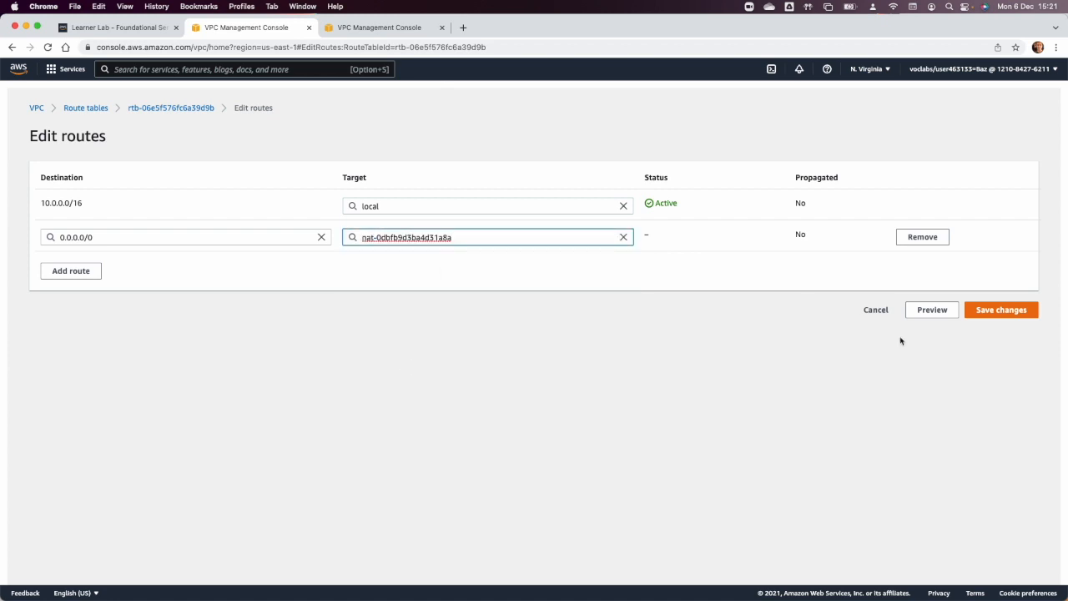
{"action": "left_click", "coordinate": [996, 309]}
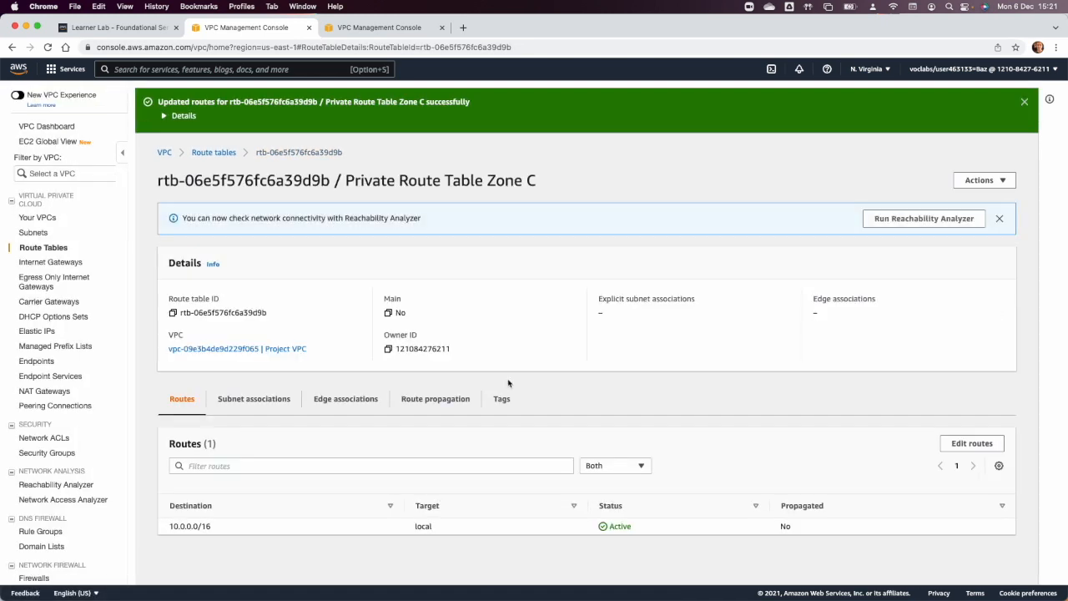
Associate Web Private Subnet 3, App Private Subnet 3 and DB Private Subnet 3 with Private Route Table Zone C.
{"action": "left_click", "coordinate": [254, 398]}
{"action": "left_click", "coordinate": [972, 449]}
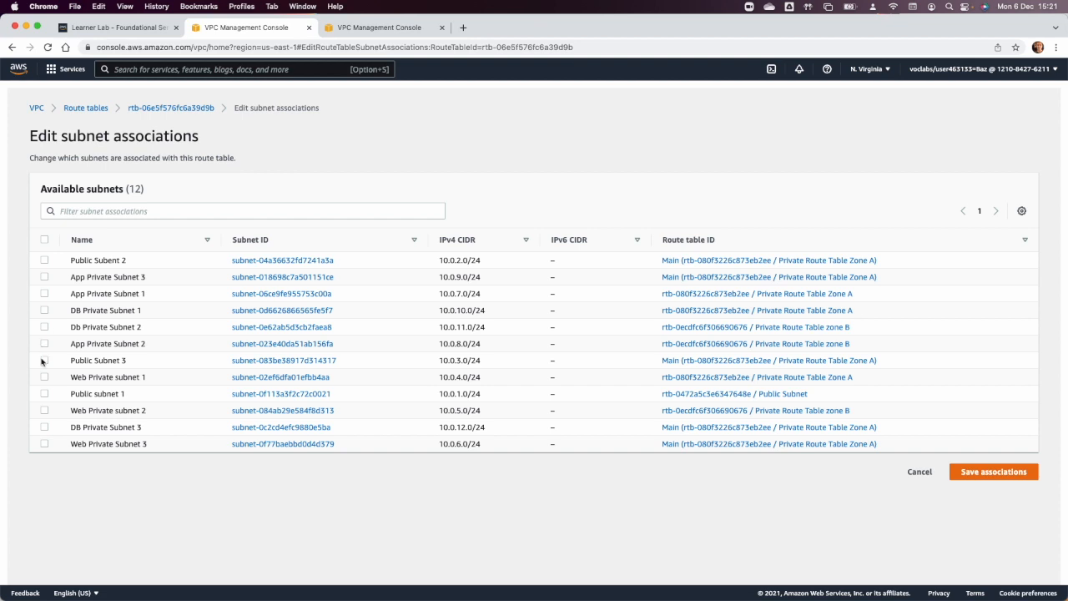
{"action": "left_click", "coordinate": [44, 443]}
{"action": "left_click", "coordinate": [45, 277]}
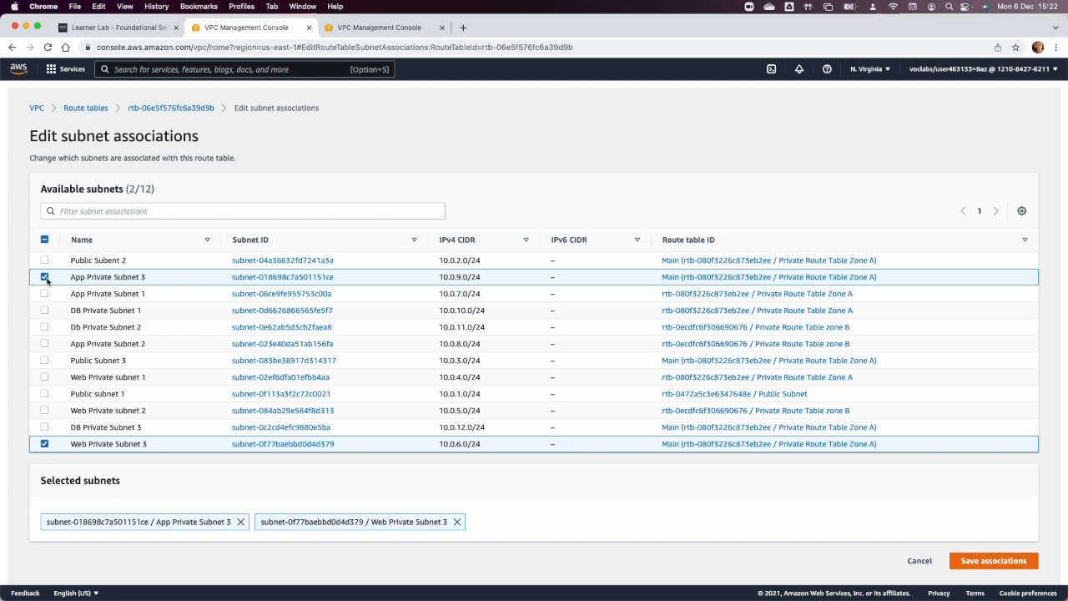
{"action": "left_click", "coordinate": [45, 427]}
{"action": "left_click", "coordinate": [993, 564]}
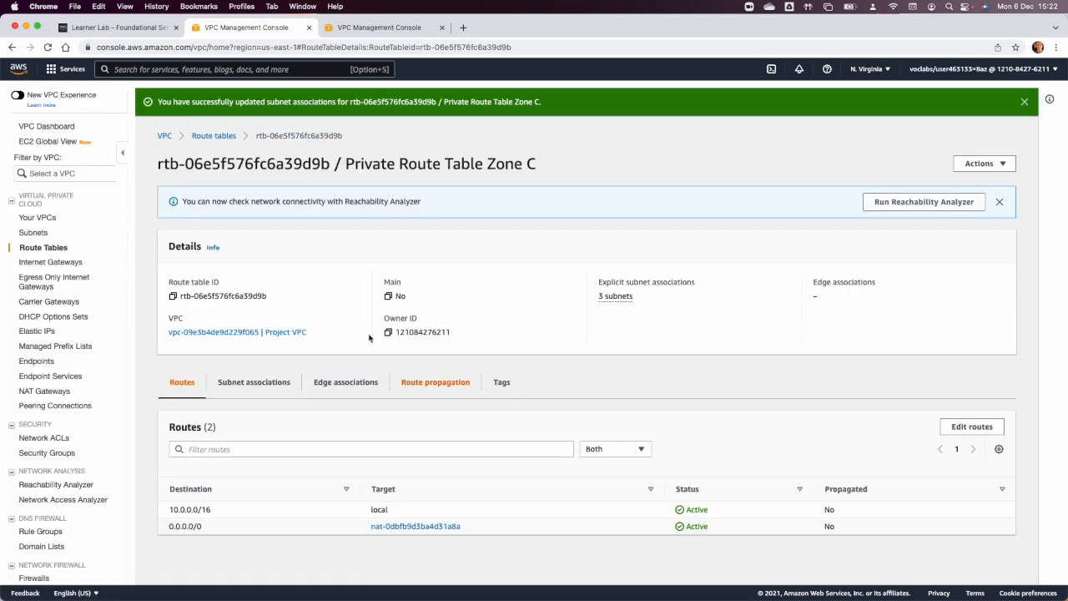
Open the list of subnets and widen its VPC column to check which VPC each subnet belongs to.
{"action": "left_click", "coordinate": [165, 136]}
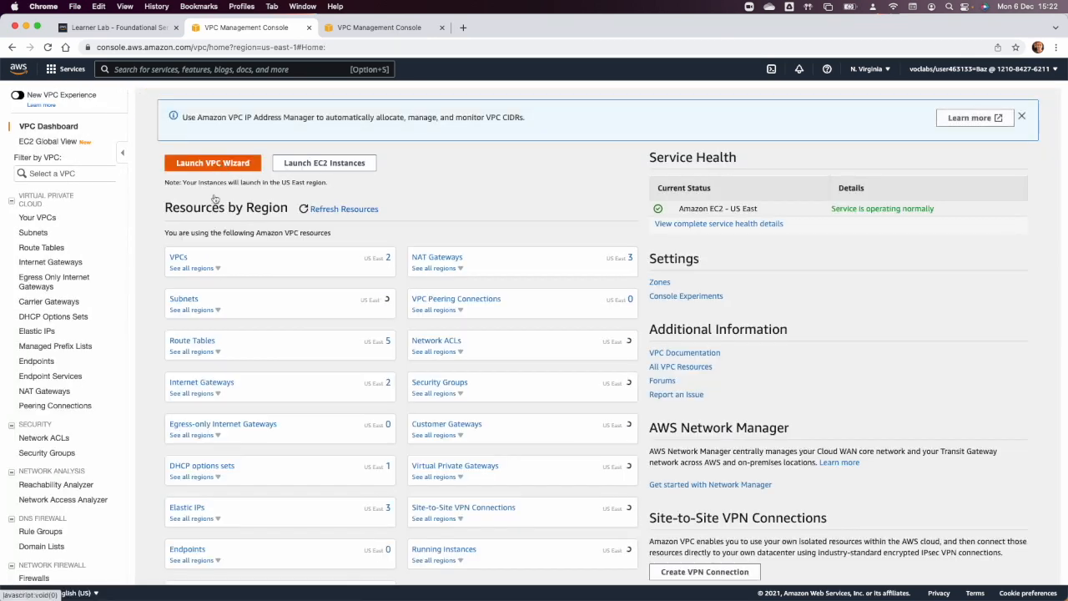
{"action": "left_click", "coordinate": [44, 234]}
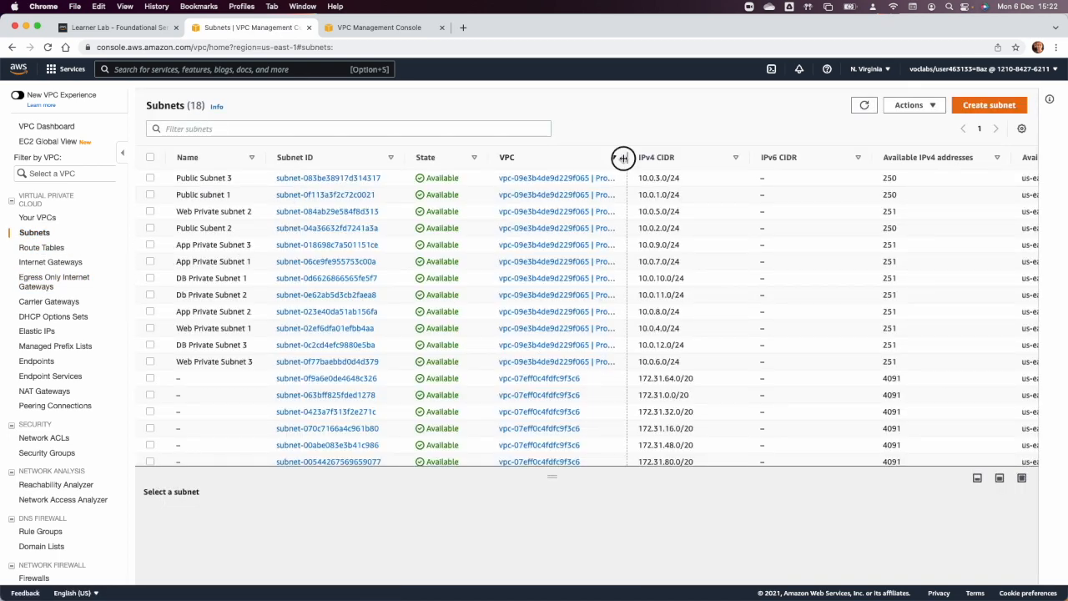
{"action": "left_click_drag", "start_coordinate": [624, 158], "coordinate": [710, 158]}
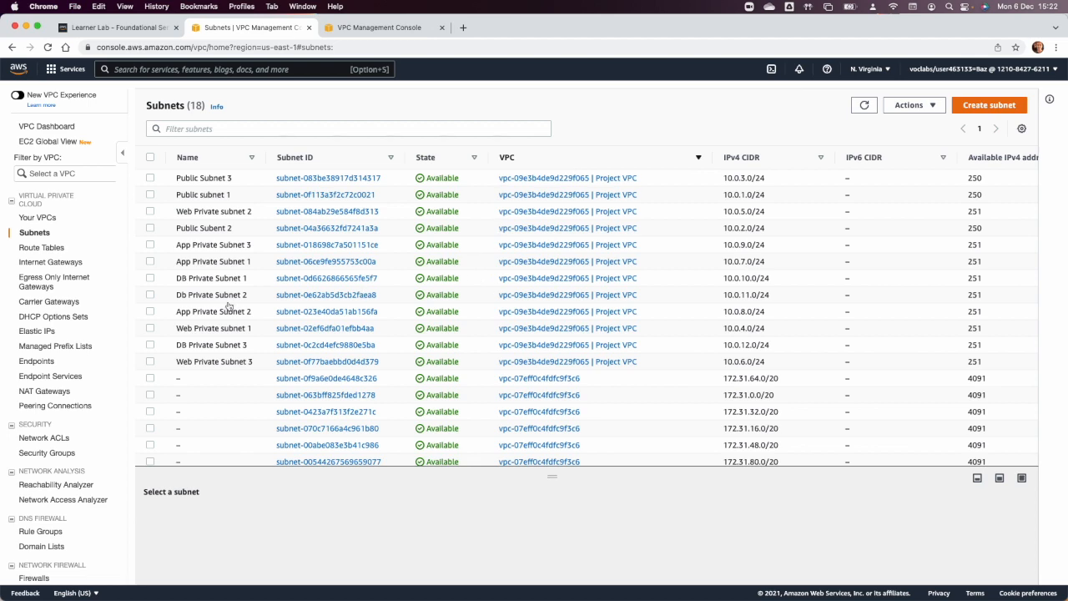
Open the list of security groups and check the planned security groups in the Project 1.png diagram in Preview.
{"action": "left_click", "coordinate": [53, 453]}
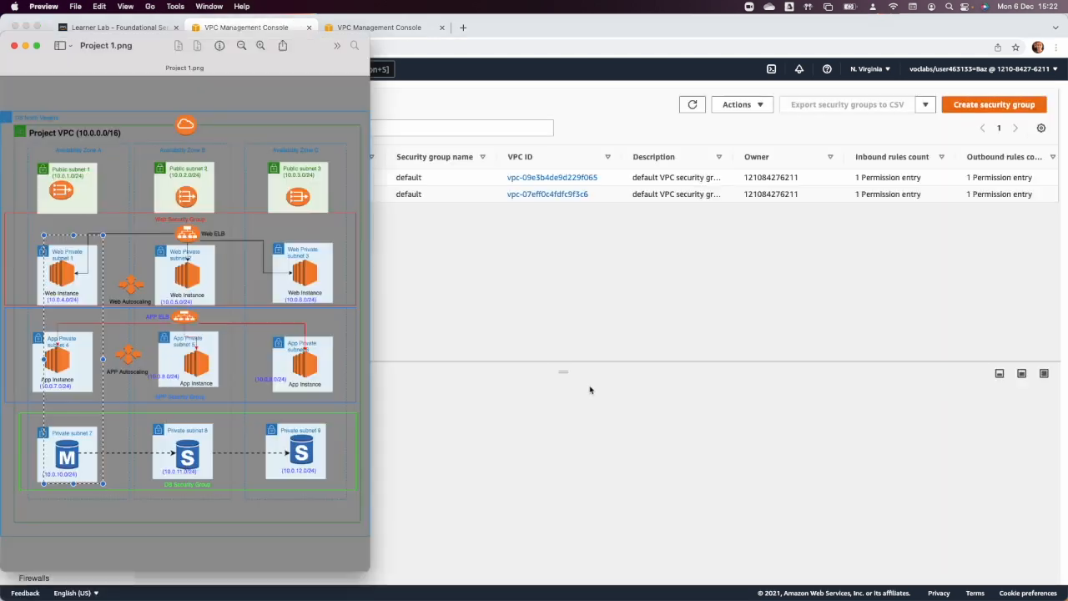
{"action": "key", "text": "super+Tab"}
{"action": "left_click", "coordinate": [180, 262]}
{"action": "key", "text": "super+Tab"}
Start a security group named "WEB ELB SG" in Project VPC with the description "Allow access to the web load balancer".
{"action": "left_click", "coordinate": [991, 106]}
{"action": "left_click", "coordinate": [109, 234]}
{"action": "type", "text": "WEB"}
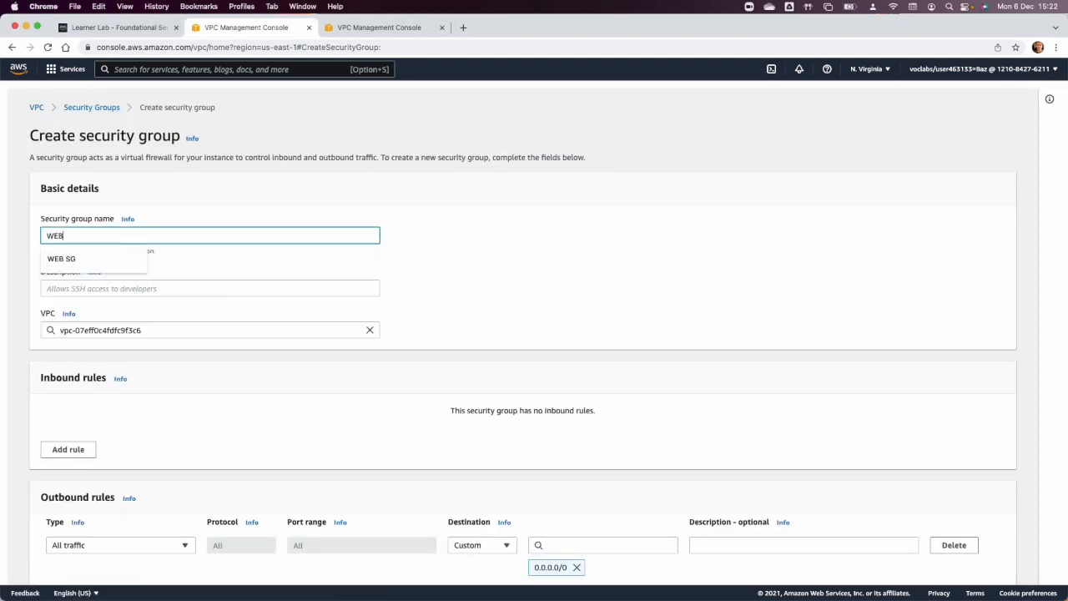
{"action": "type", "text": " ELB S"}
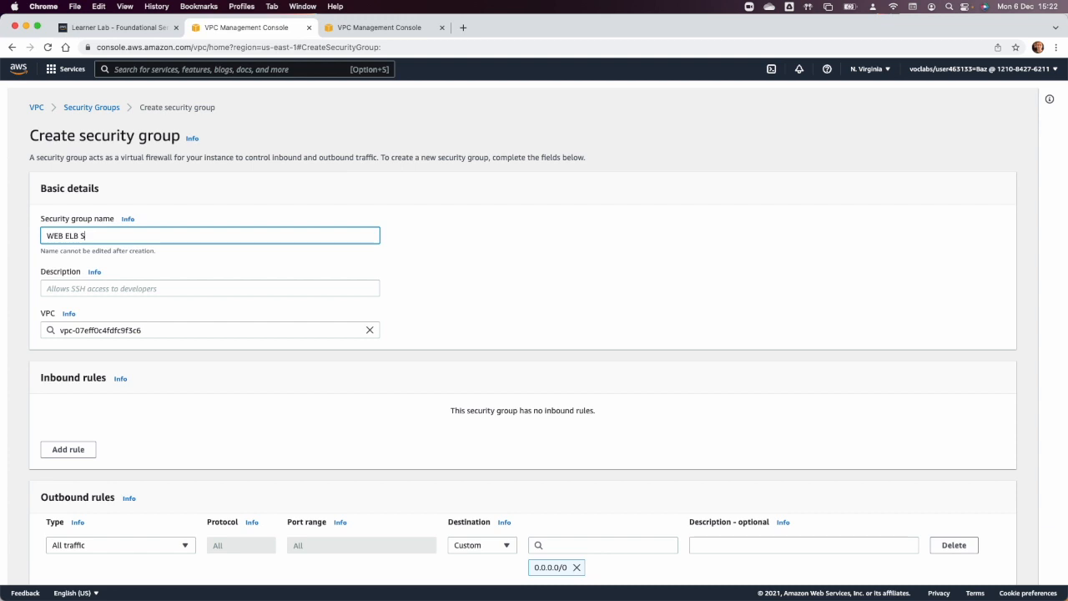
{"action": "key", "text": "Tab"}
{"action": "key", "text": "Tab"}
{"action": "type", "text": "A"}
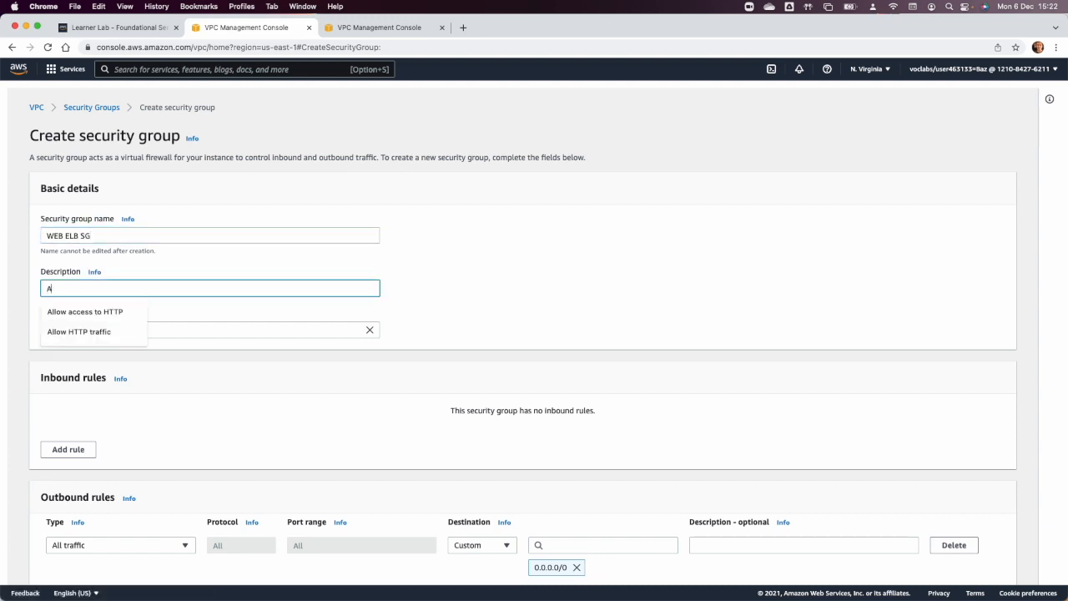
{"action": "type", "text": "llow acces"}
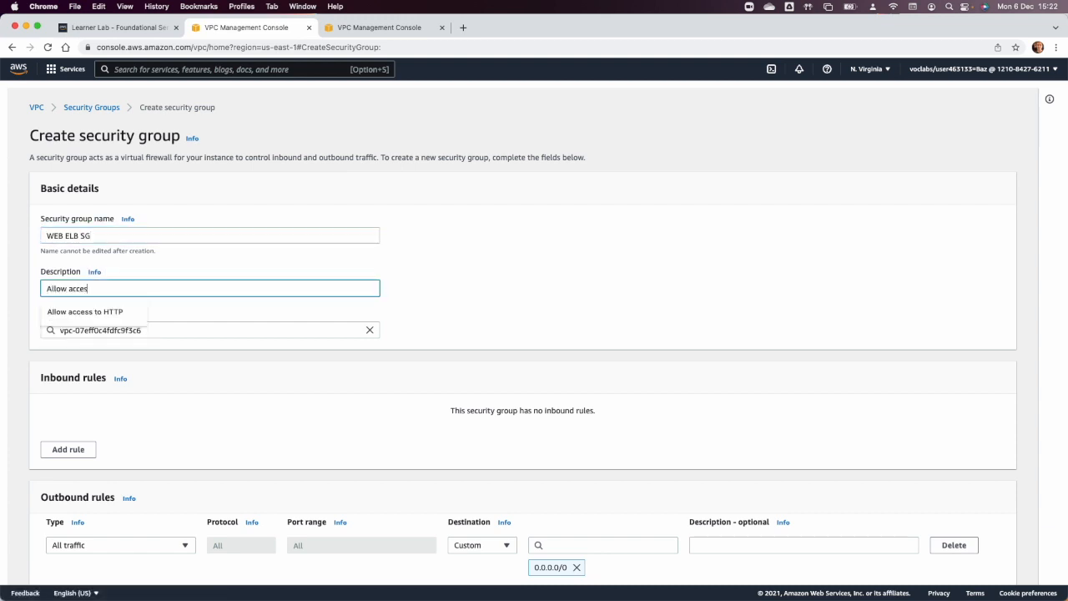
{"action": "type", "text": "s to the web load balancer"}
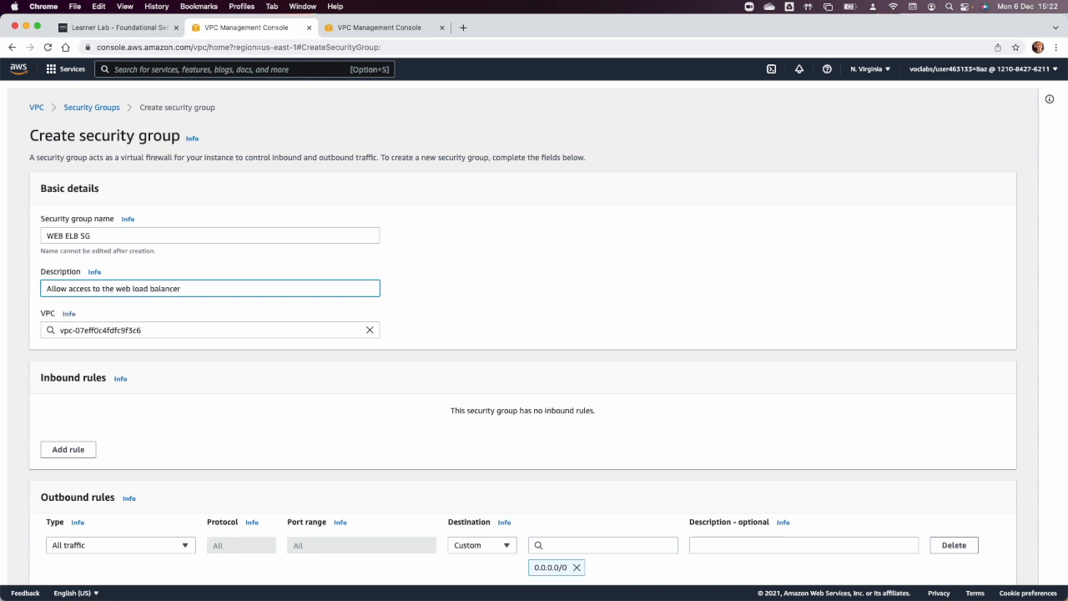
{"action": "left_click", "coordinate": [175, 376]}
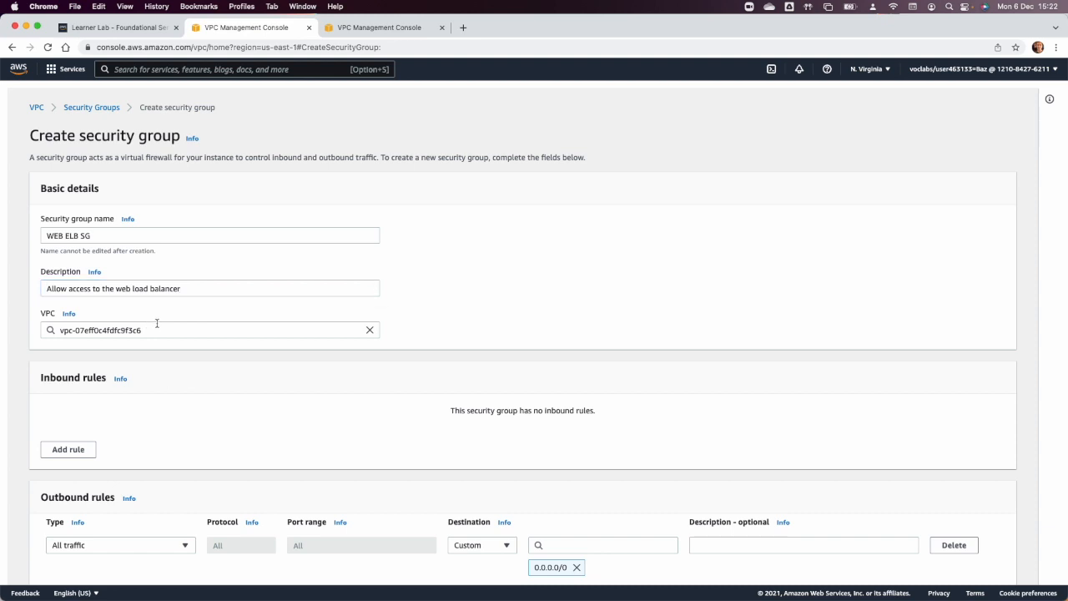
{"action": "left_click", "coordinate": [370, 330]}
{"action": "left_click", "coordinate": [180, 379]}
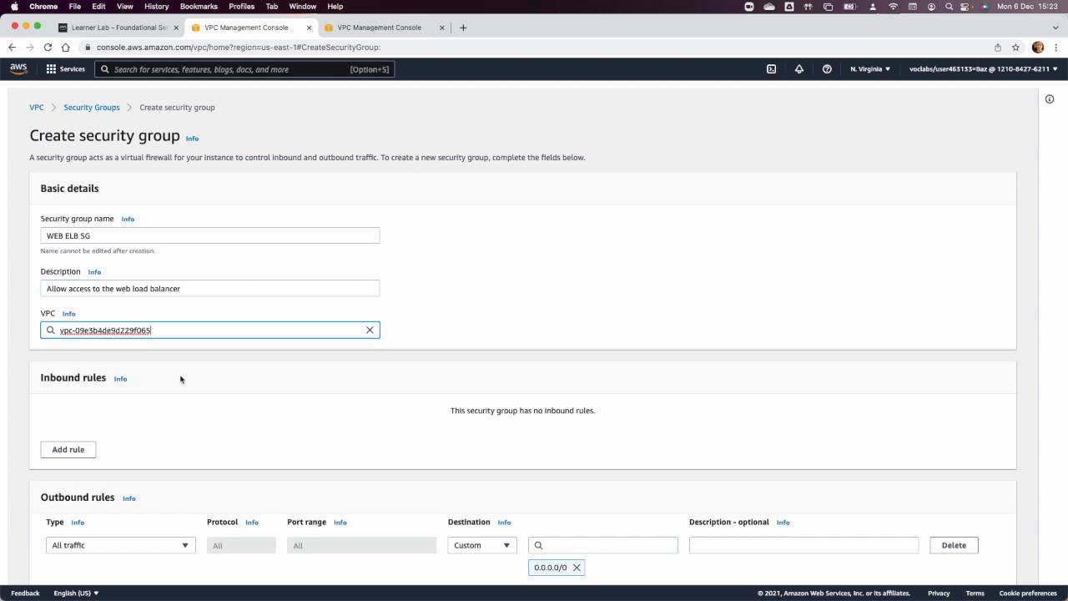
Add an inbound HTTP rule allowing any IPv4 source (0.0.0.0/0) and create the WEB ELB SG security group.
{"action": "scroll", "coordinate": [83, 401], "scroll_direction": "down", "scroll_amount": 1}
{"action": "left_click", "coordinate": [66, 443]}
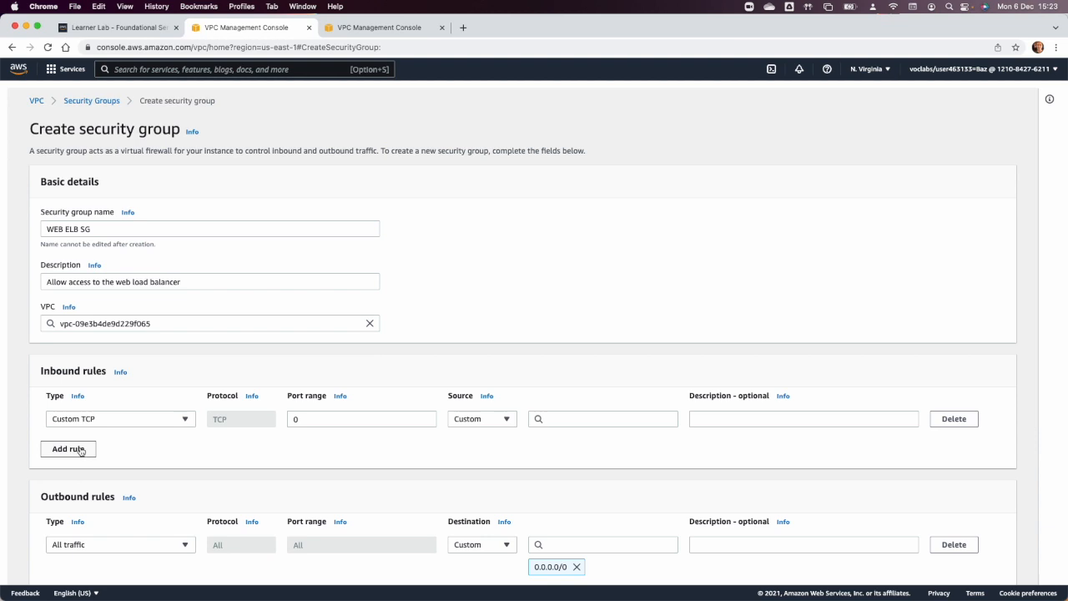
{"action": "left_click", "coordinate": [77, 420]}
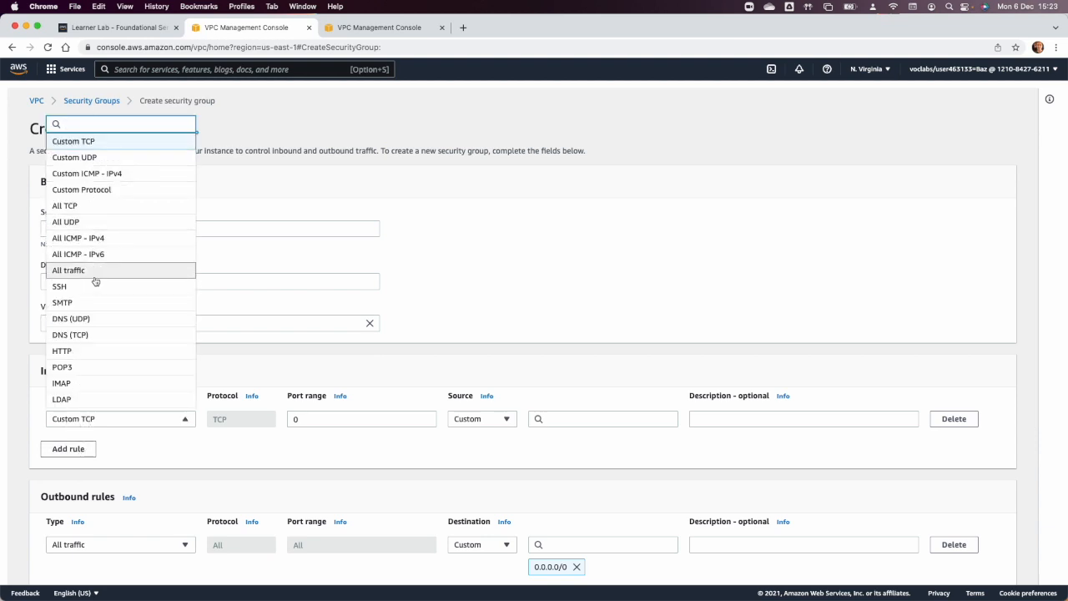
{"action": "left_click", "coordinate": [81, 352]}
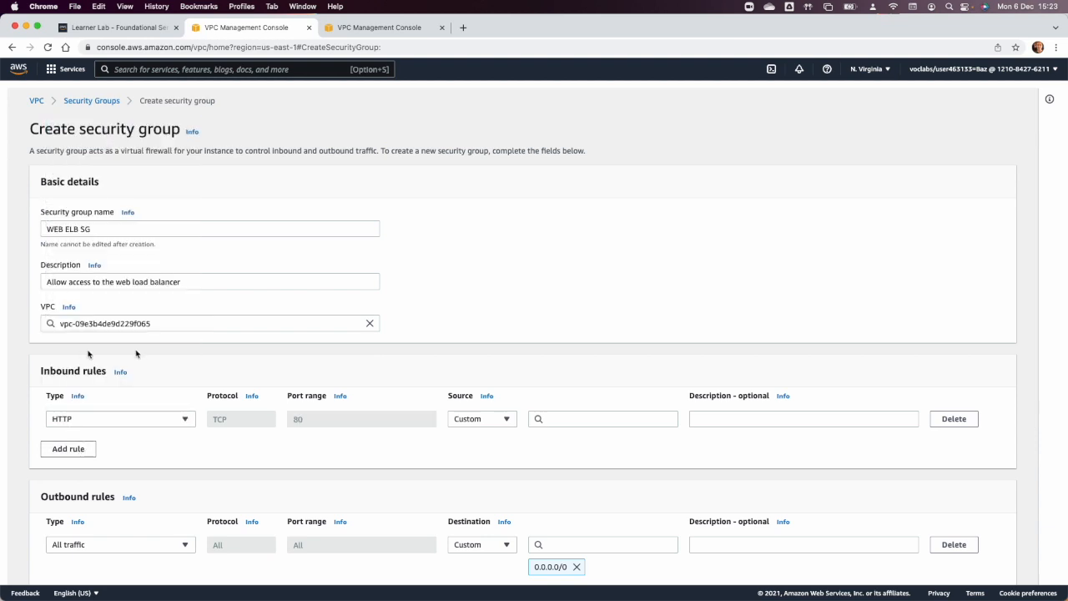
{"action": "left_click", "coordinate": [482, 419]}
{"action": "left_click", "coordinate": [476, 450]}
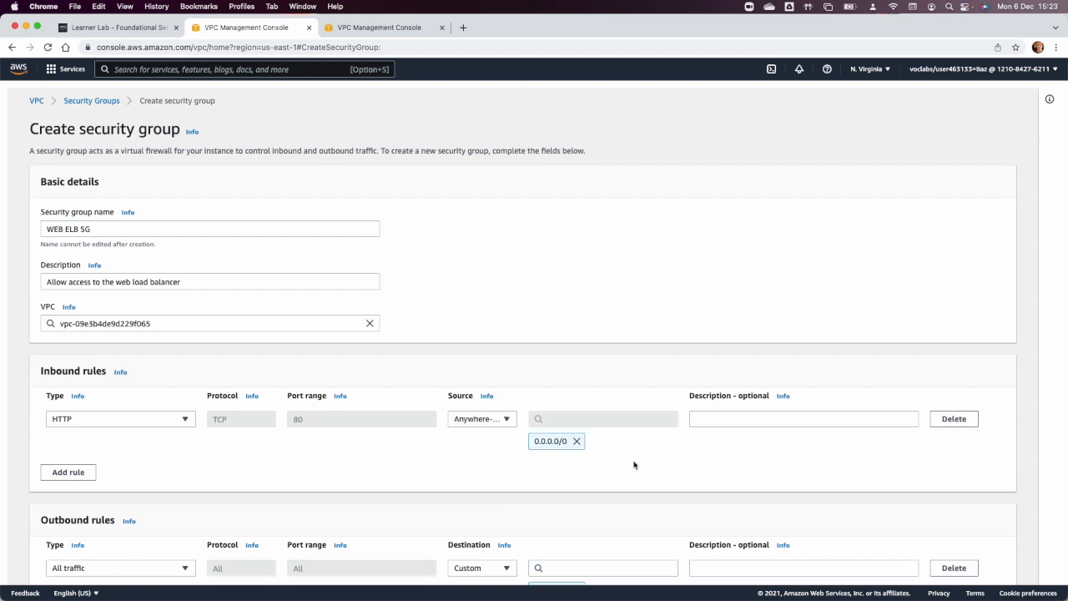
{"action": "scroll", "coordinate": [634, 464], "scroll_direction": "down", "scroll_amount": 3}
{"action": "scroll", "coordinate": [635, 465], "scroll_direction": "down", "scroll_amount": 2}
{"action": "left_click", "coordinate": [969, 567]}
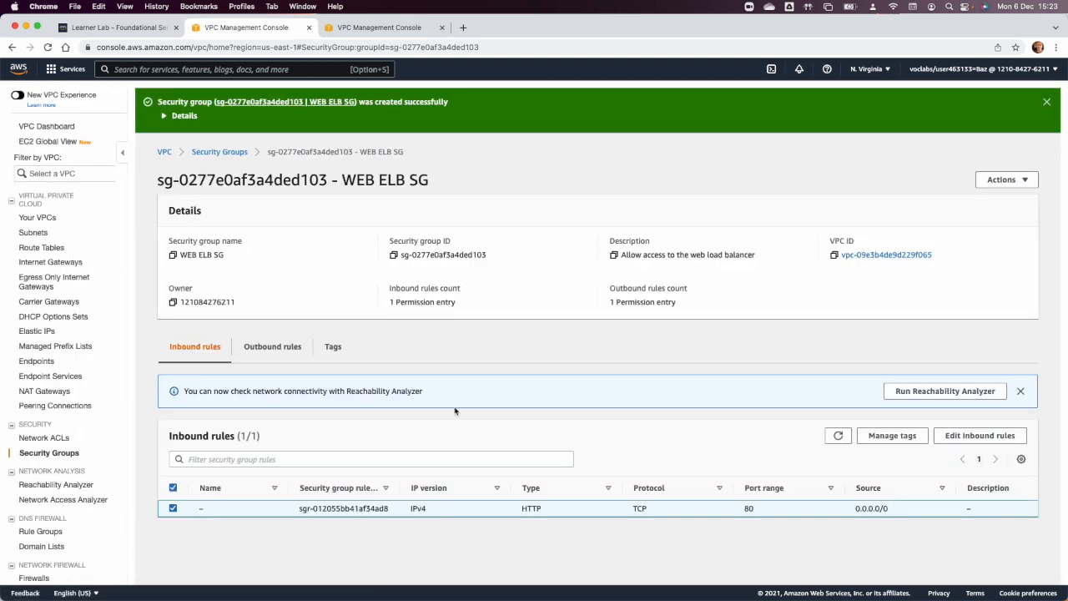
Start a security group named "web SG" in Project VPC with the description "Allow access to http from web elb".
{"action": "left_click", "coordinate": [220, 152]}
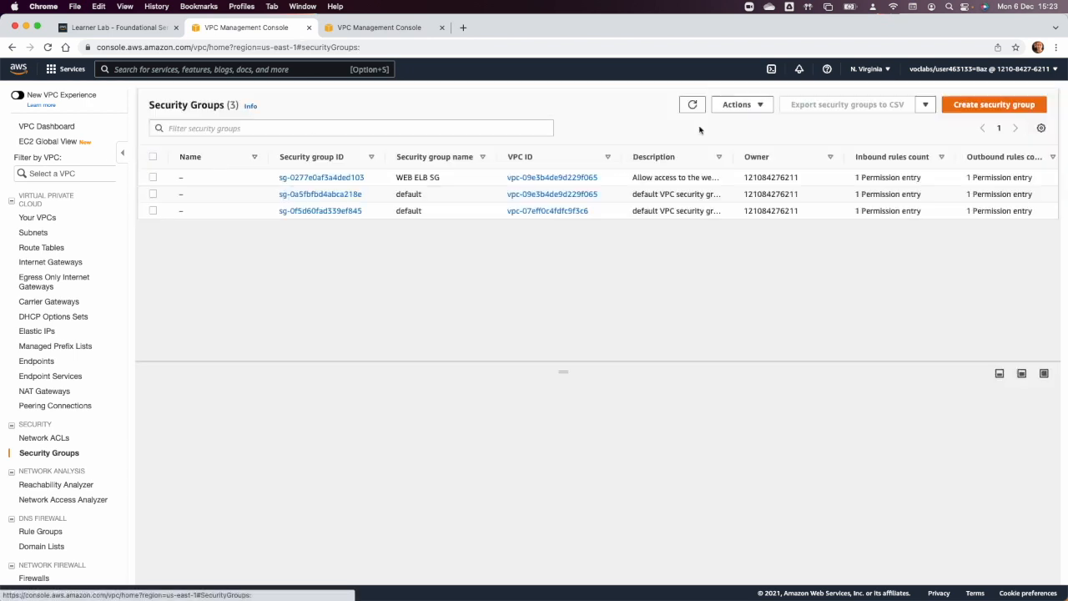
{"action": "left_click", "coordinate": [956, 107]}
{"action": "left_click", "coordinate": [204, 234]}
{"action": "type", "text": "web SG"}
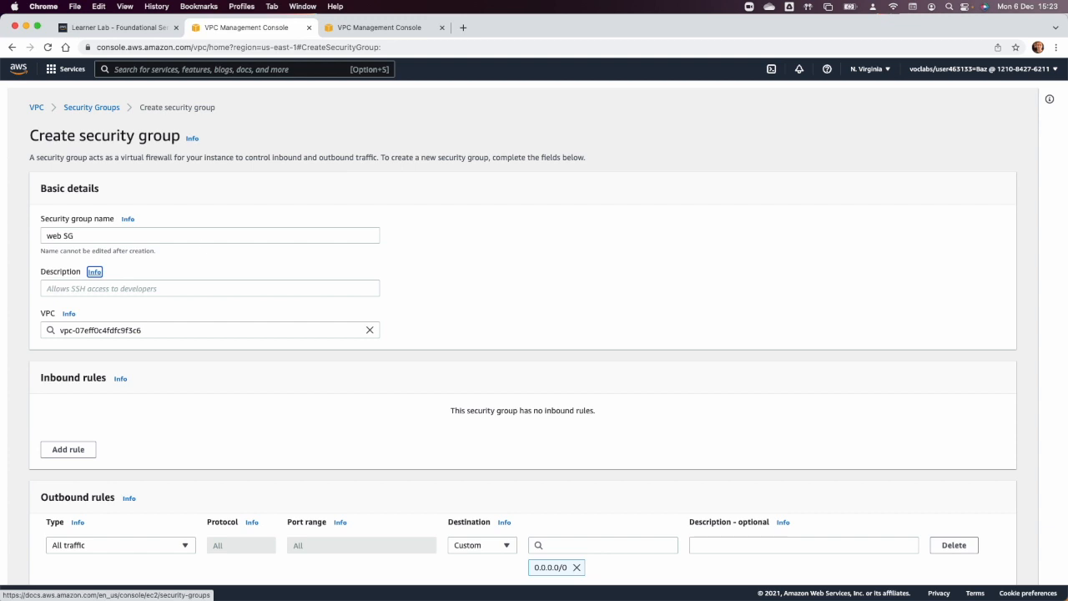
{"action": "left_click", "coordinate": [179, 288]}
{"action": "type", "text": "Allow access to http from web elb"}
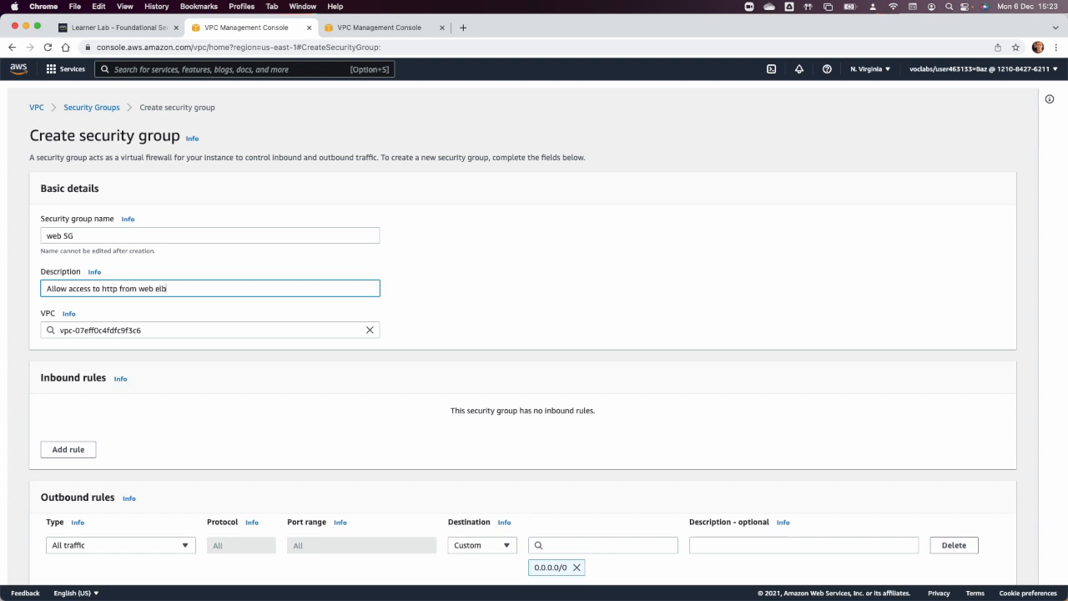
{"action": "left_click", "coordinate": [287, 332]}
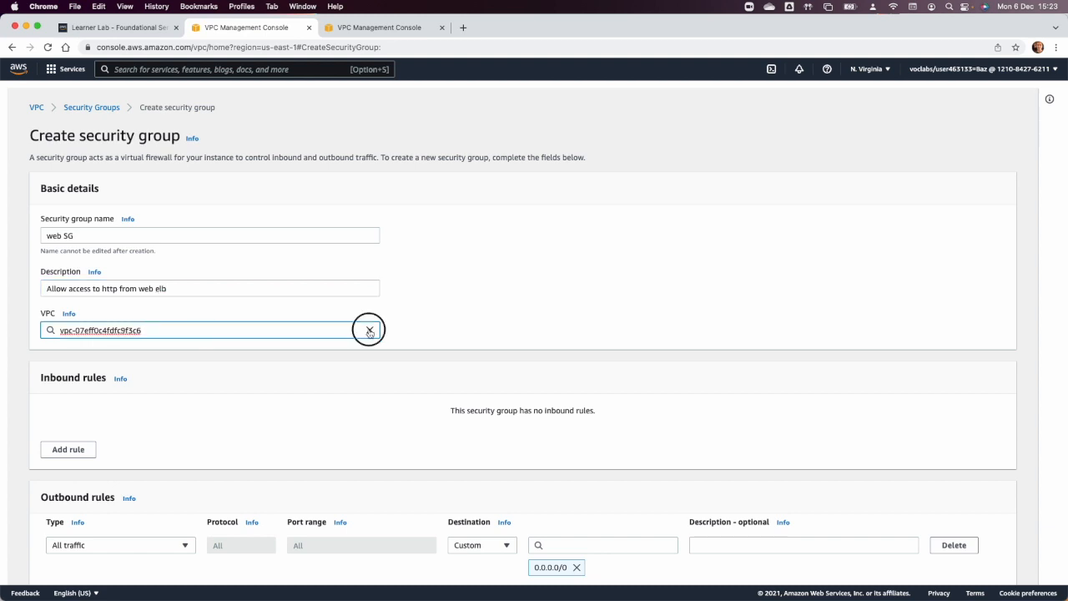
{"action": "left_click", "coordinate": [311, 332]}
{"action": "left_click", "coordinate": [248, 369]}
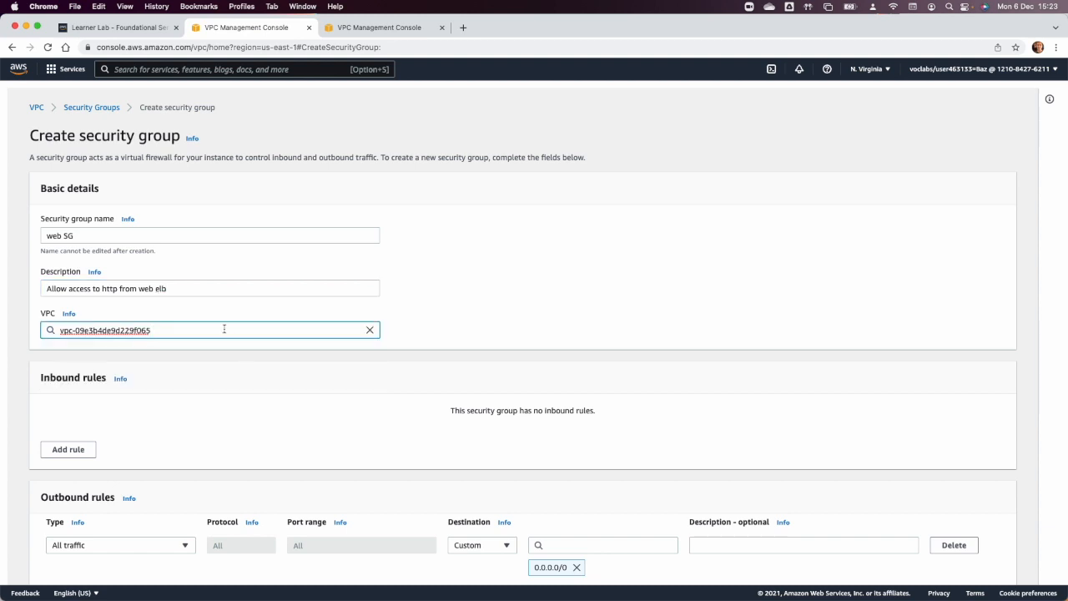
Add an inbound HTTP rule with the WEB ELB SG security group as its source and create the web SG security group.
{"action": "left_click", "coordinate": [70, 449]}
{"action": "left_click", "coordinate": [83, 425]}
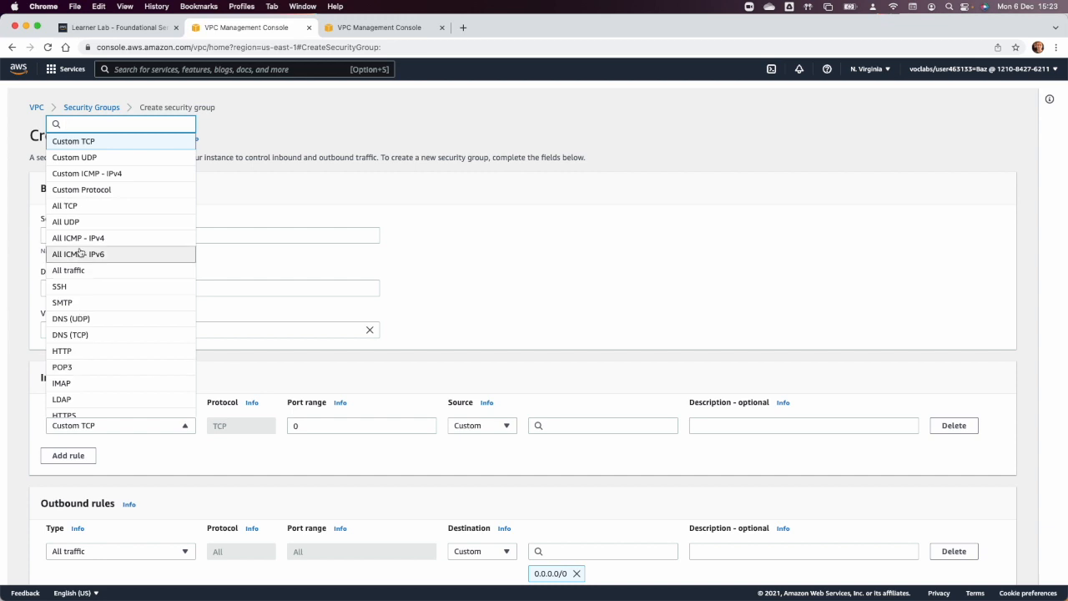
{"action": "left_click", "coordinate": [82, 351]}
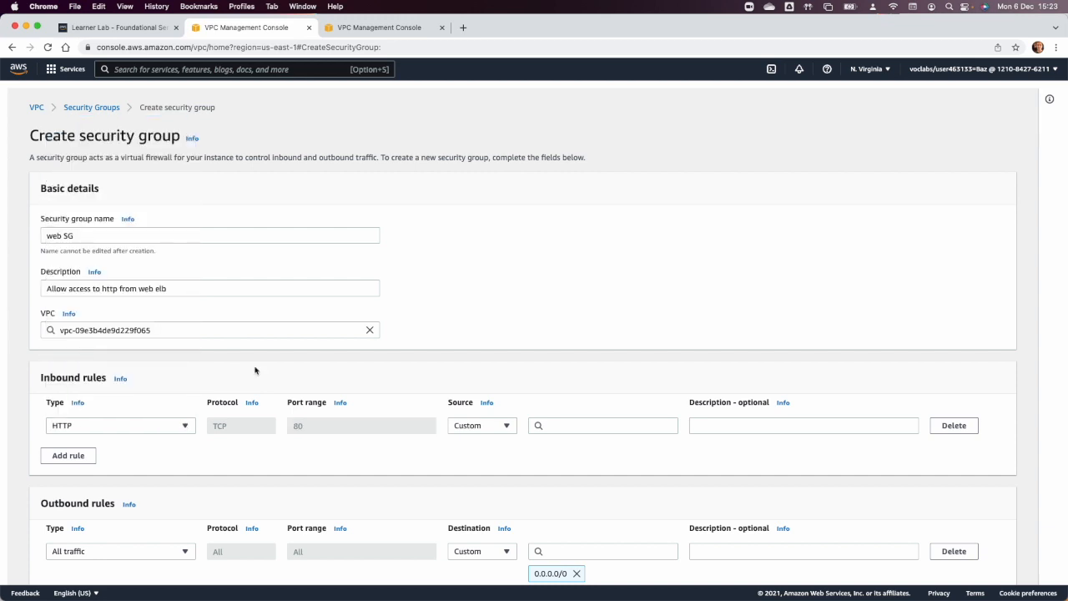
{"action": "left_click", "coordinate": [567, 425]}
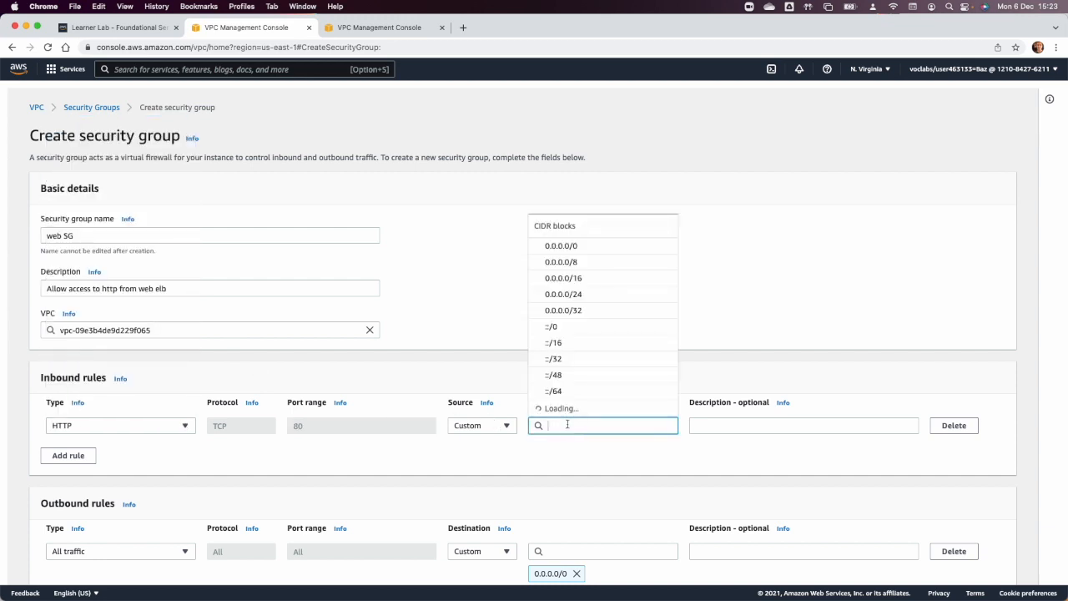
{"action": "type", "text": "SG"}
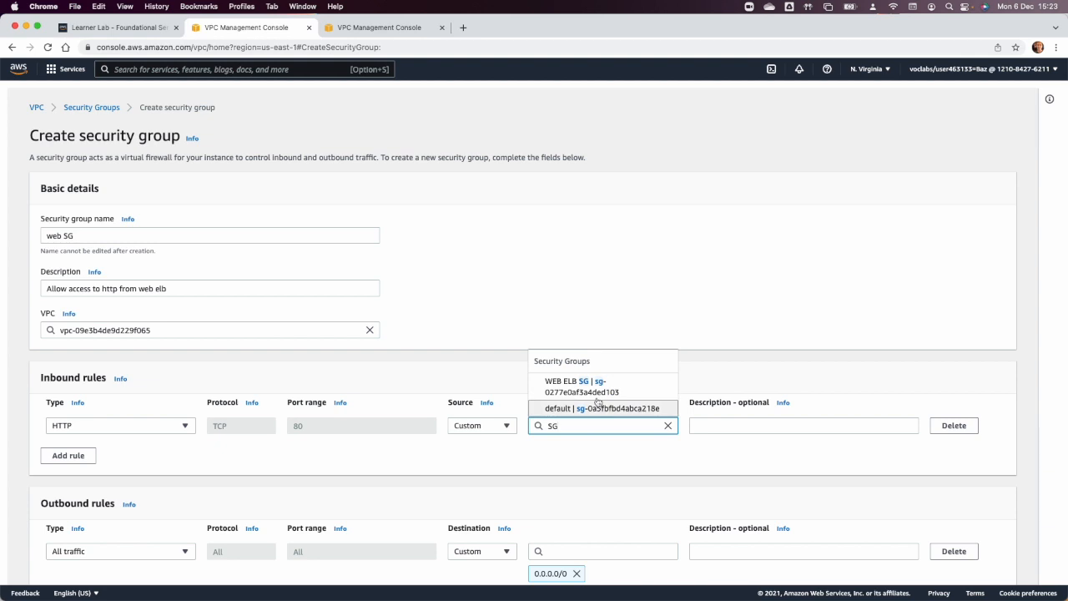
{"action": "left_click", "coordinate": [589, 386]}
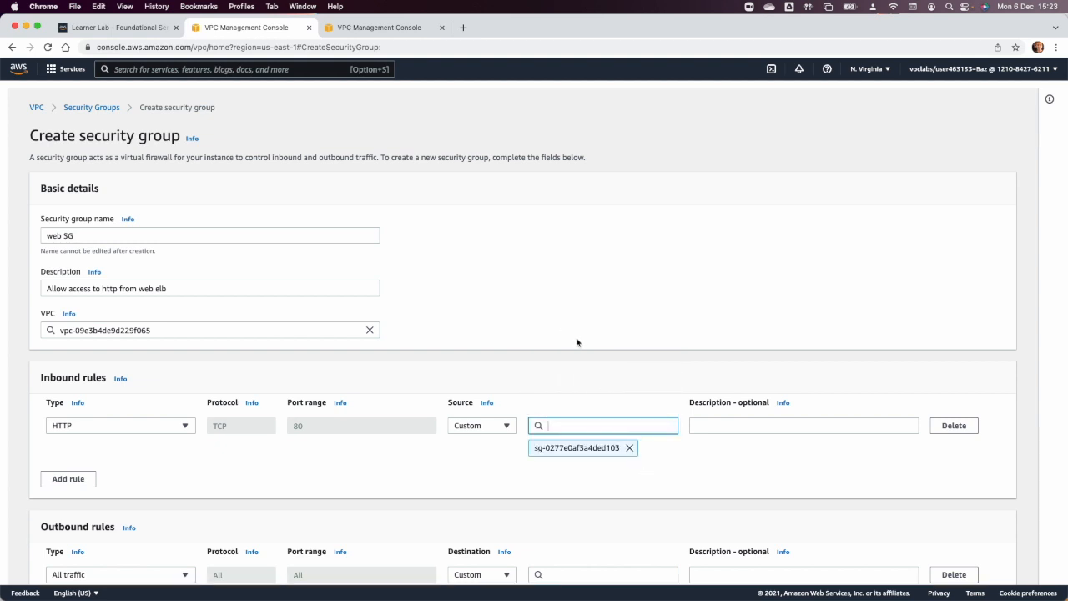
{"action": "scroll", "coordinate": [576, 342], "scroll_direction": "down", "scroll_amount": 5}
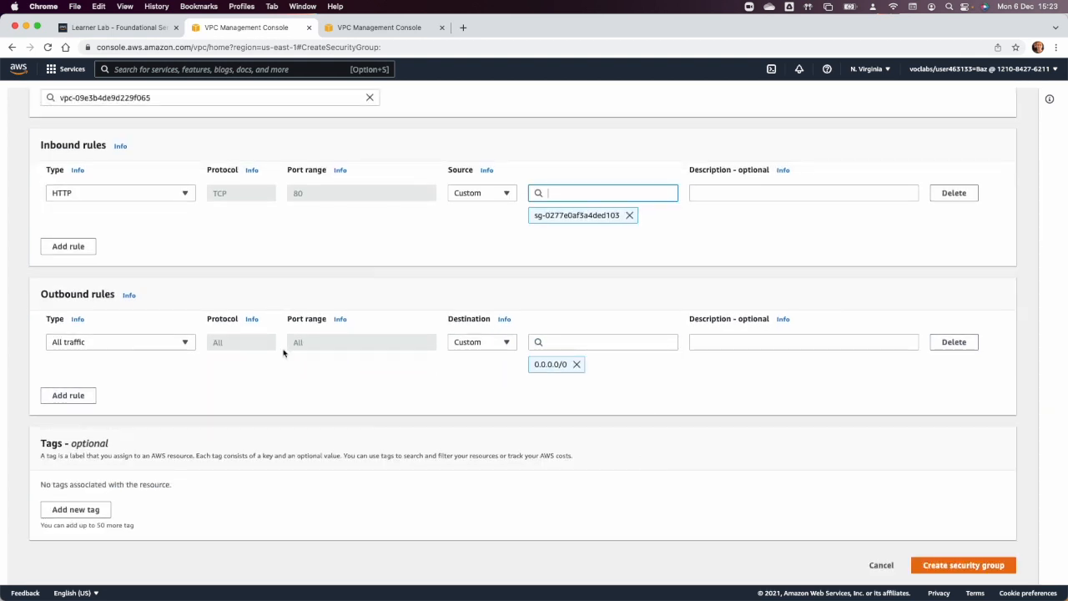
{"action": "scroll", "coordinate": [341, 431], "scroll_direction": "up", "scroll_amount": 3}
{"action": "scroll", "coordinate": [341, 431], "scroll_direction": "down", "scroll_amount": 3}
{"action": "left_click", "coordinate": [964, 565]}
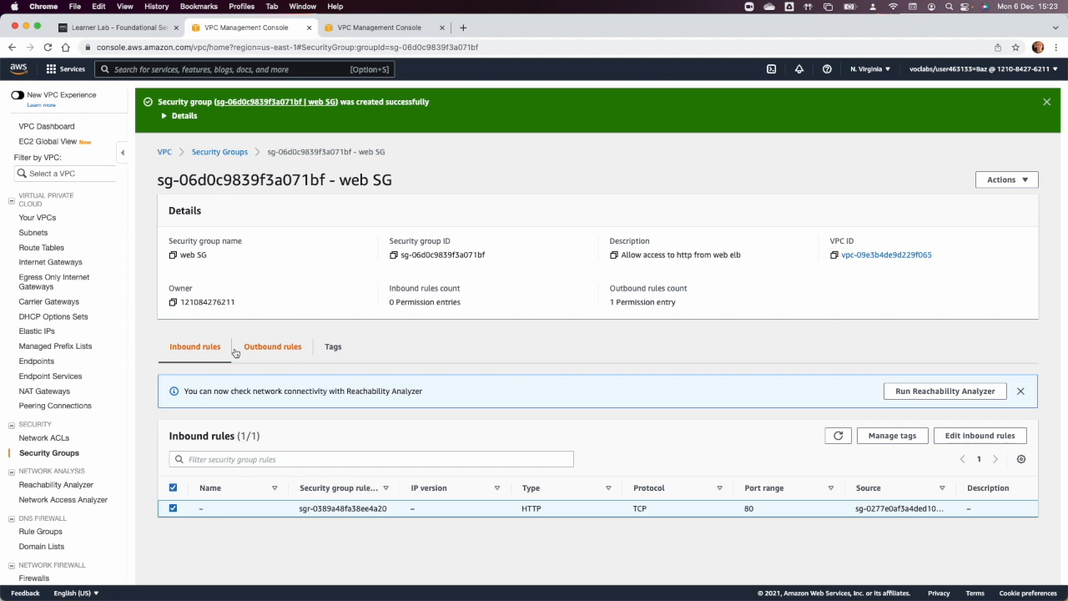
Start another security group named "APP ELB SG" and begin its description with "All".
{"action": "left_click", "coordinate": [219, 154]}
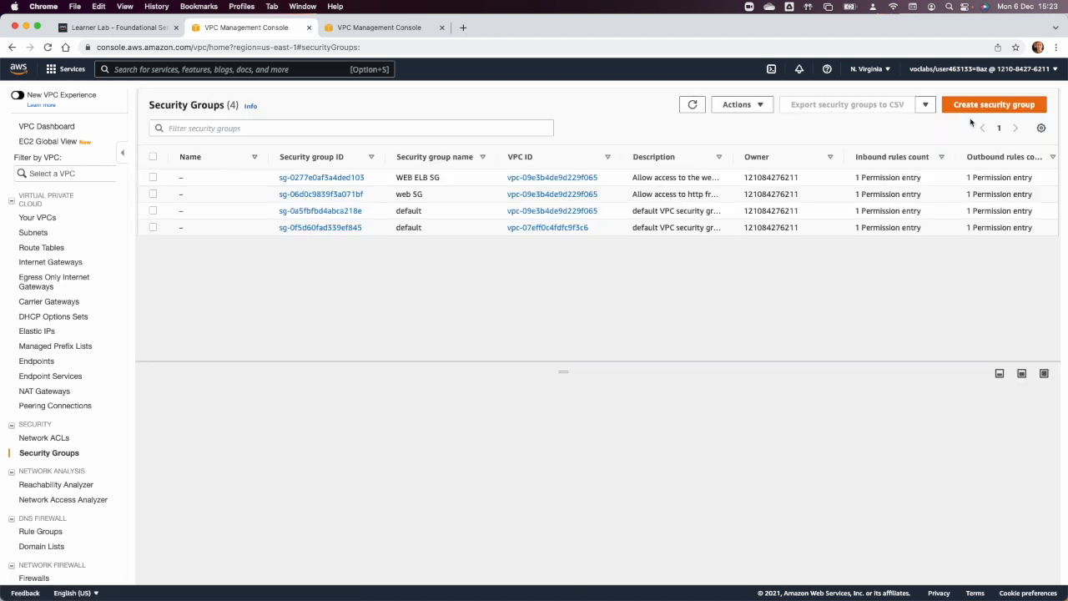
{"action": "left_click", "coordinate": [993, 108]}
{"action": "left_click", "coordinate": [168, 235]}
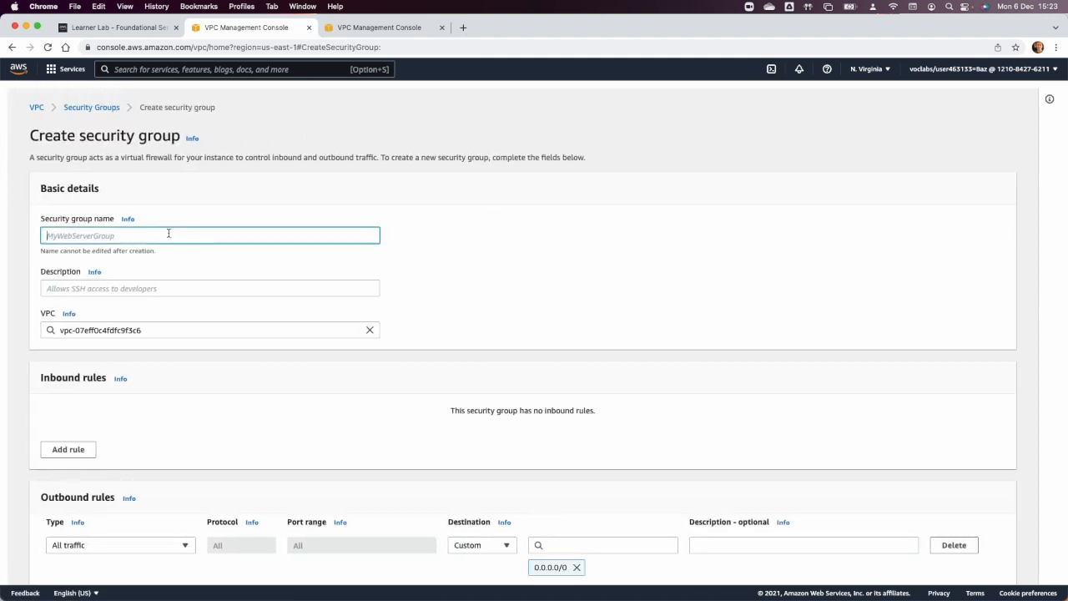
{"action": "type", "text": "APP ELB SG"}
{"action": "left_click", "coordinate": [140, 288]}
{"action": "type", "text": "A"}
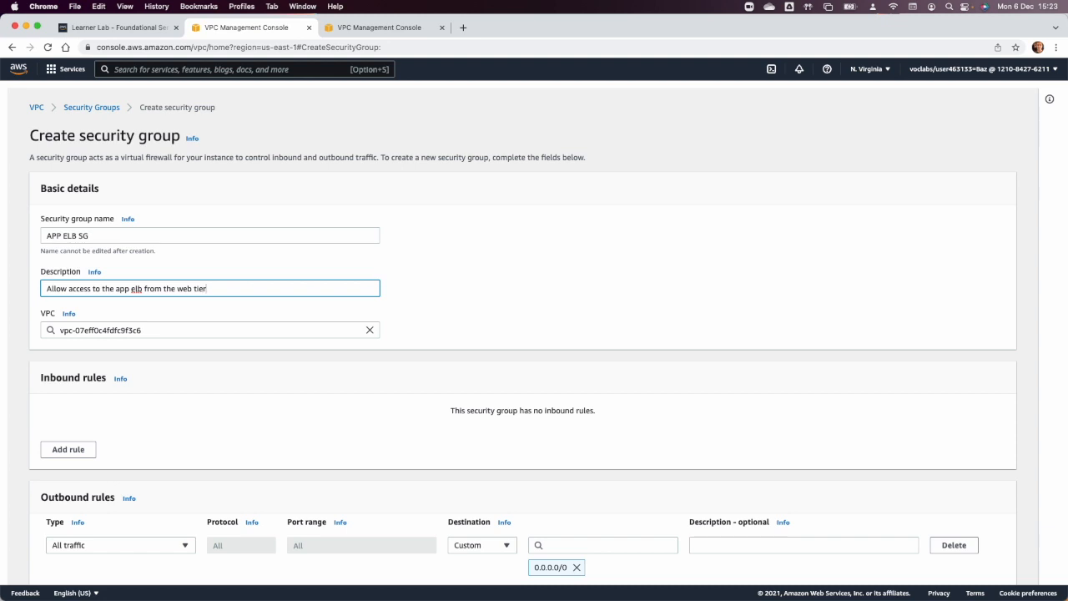
Assign the APP ELB SG security group to Project VPC instead of the default VPC.
{"action": "left_click", "coordinate": [142, 329]}
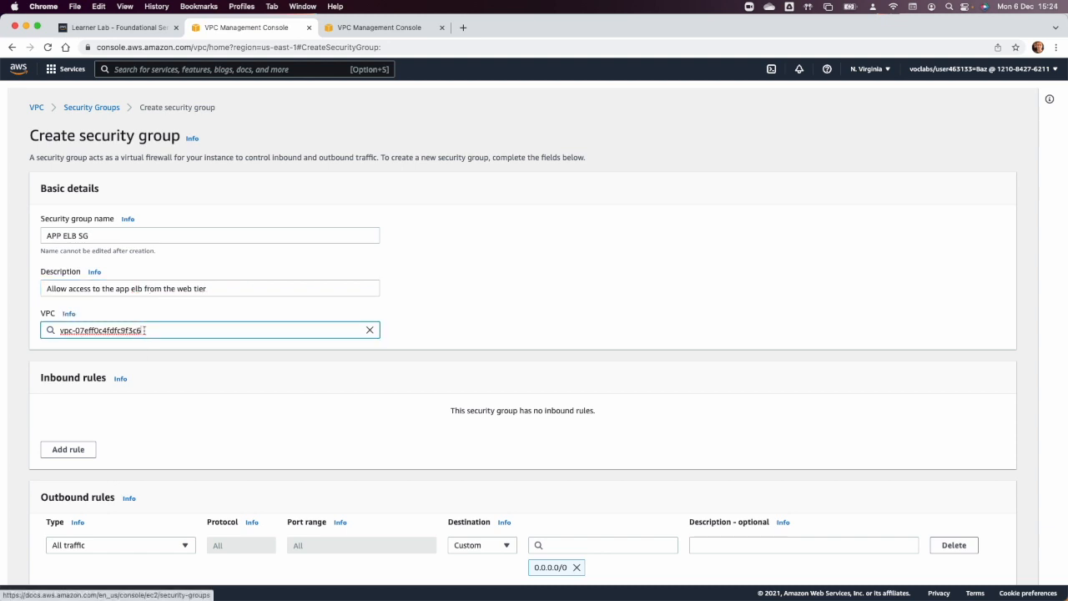
{"action": "left_click", "coordinate": [369, 329]}
{"action": "left_click", "coordinate": [196, 381]}
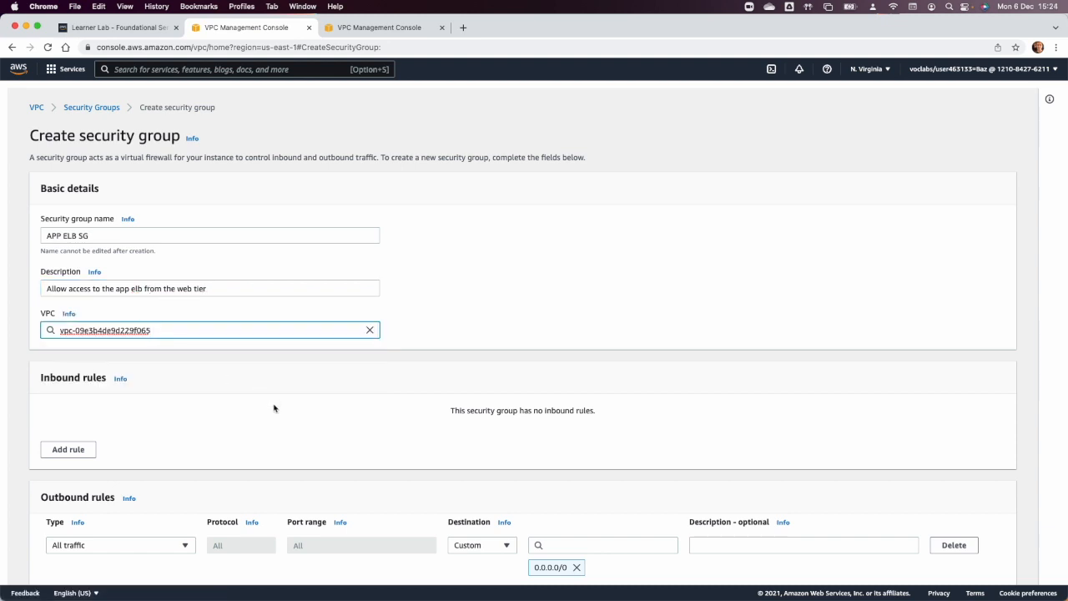
Add an inbound HTTP rule with the web SG security group as its source and create the APP ELB SG security group.
{"action": "left_click", "coordinate": [68, 449]}
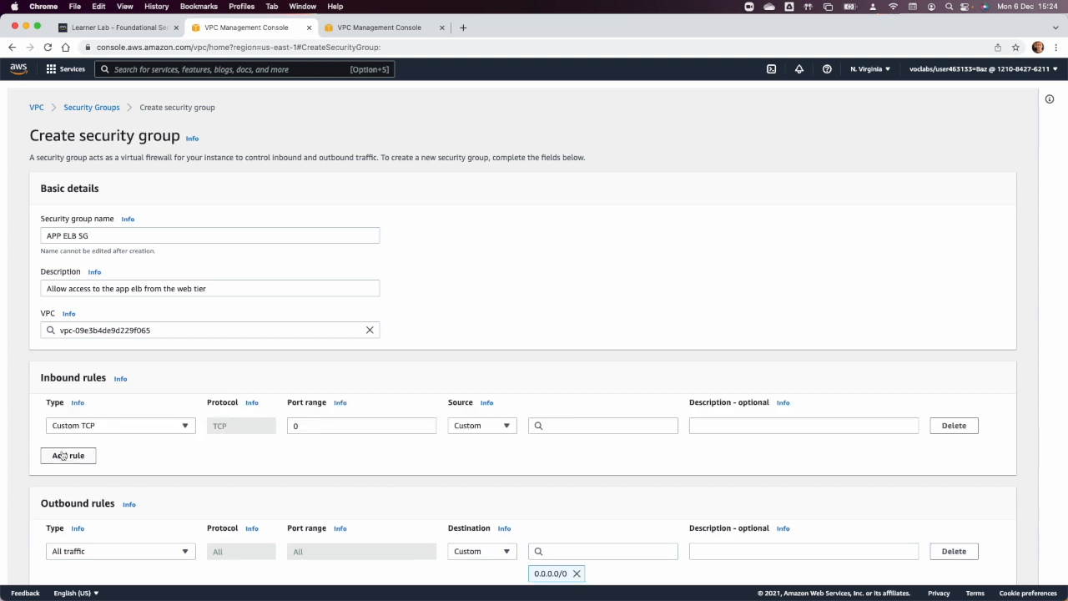
{"action": "left_click", "coordinate": [146, 433]}
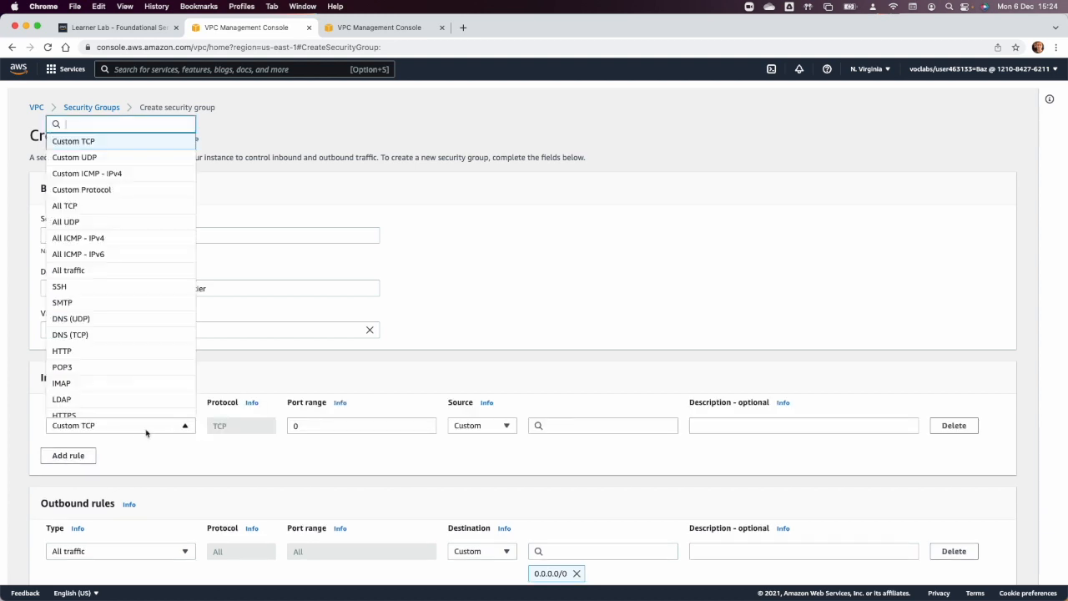
{"action": "left_click", "coordinate": [117, 352]}
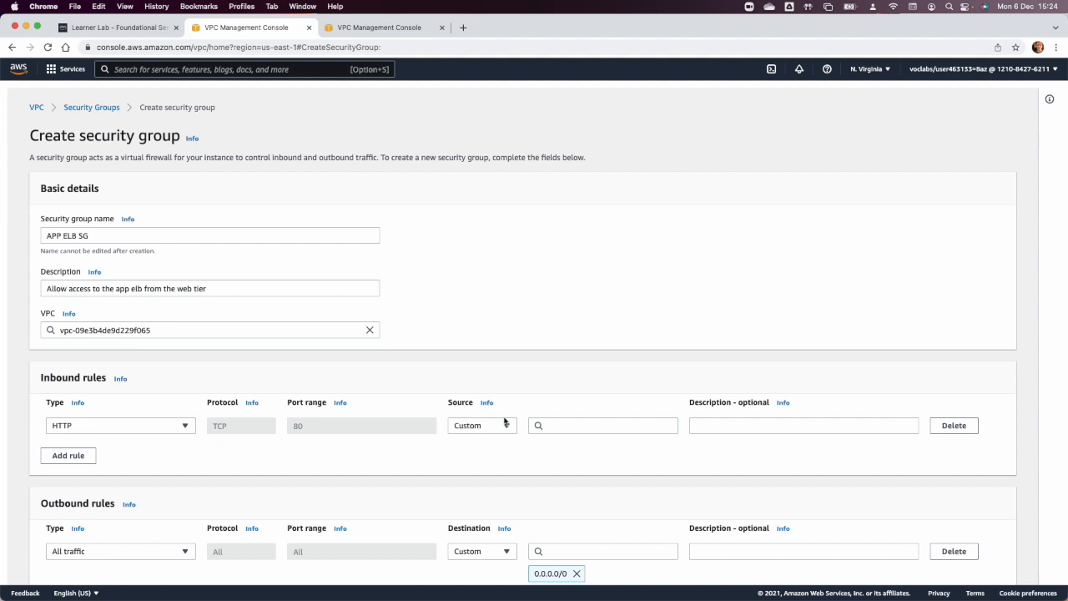
{"action": "left_click", "coordinate": [567, 425]}
{"action": "type", "text": "s"}
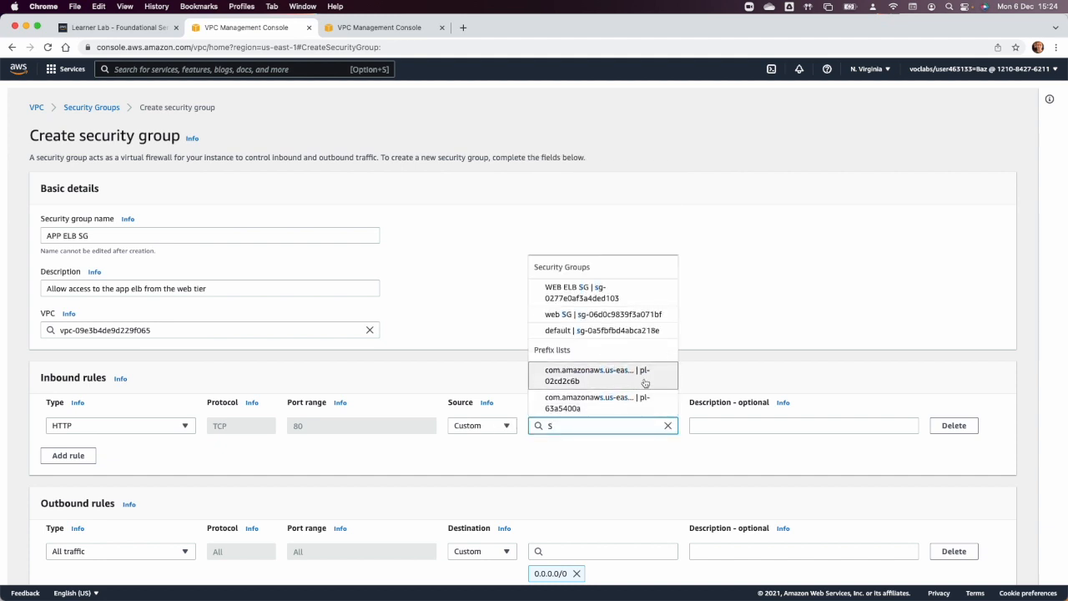
{"action": "left_click", "coordinate": [582, 315]}
{"action": "scroll", "coordinate": [634, 319], "scroll_direction": "down", "scroll_amount": 3}
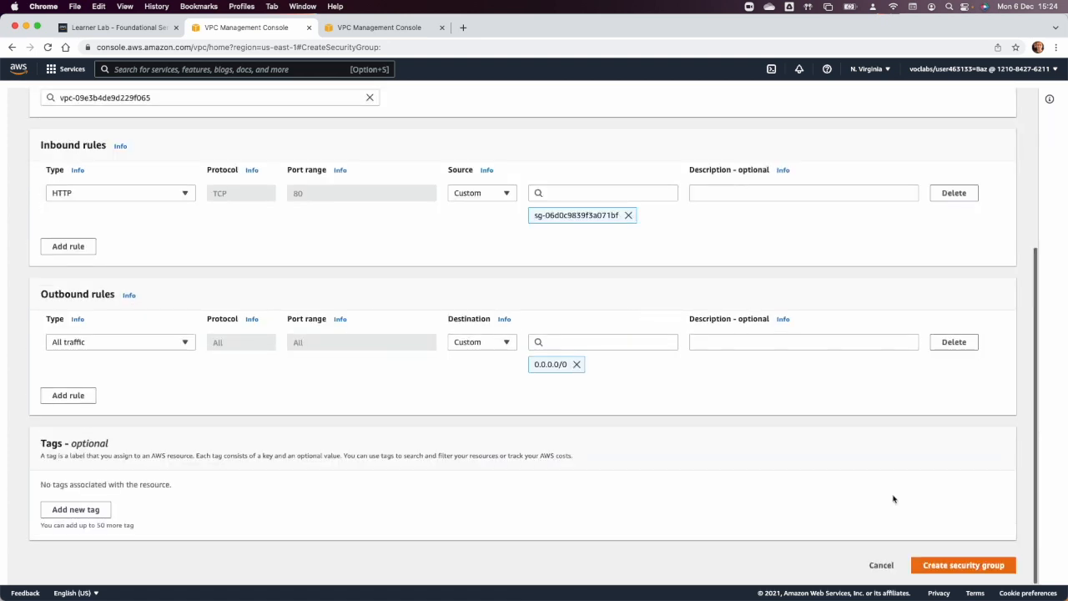
{"action": "left_click", "coordinate": [960, 566]}
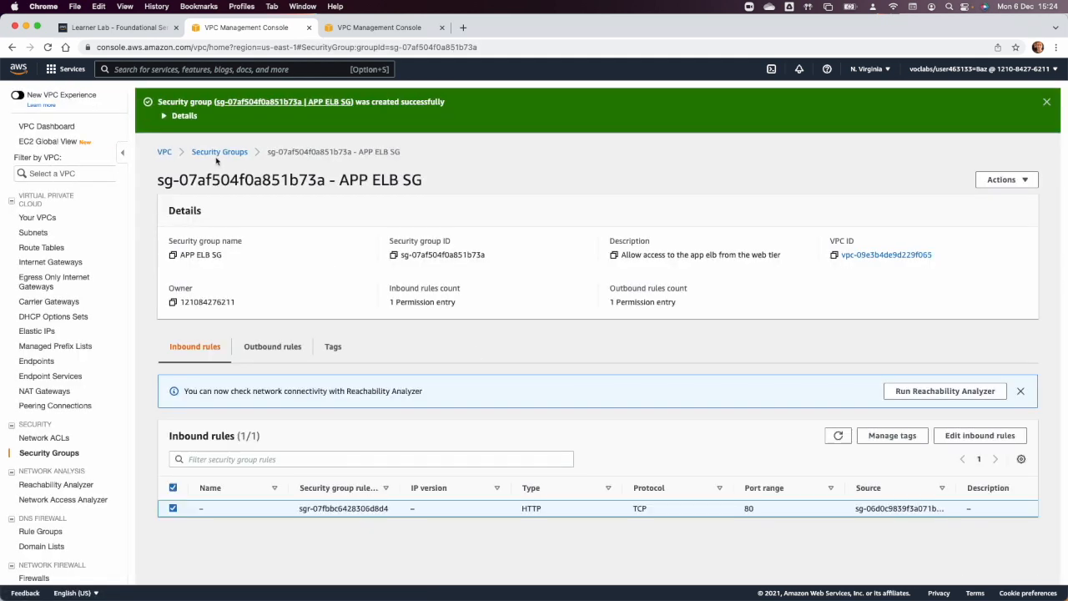
Start a security group named "APP SG" in Project VPC with the description "Allow access to http from the APP ELB".
{"action": "left_click", "coordinate": [218, 154]}
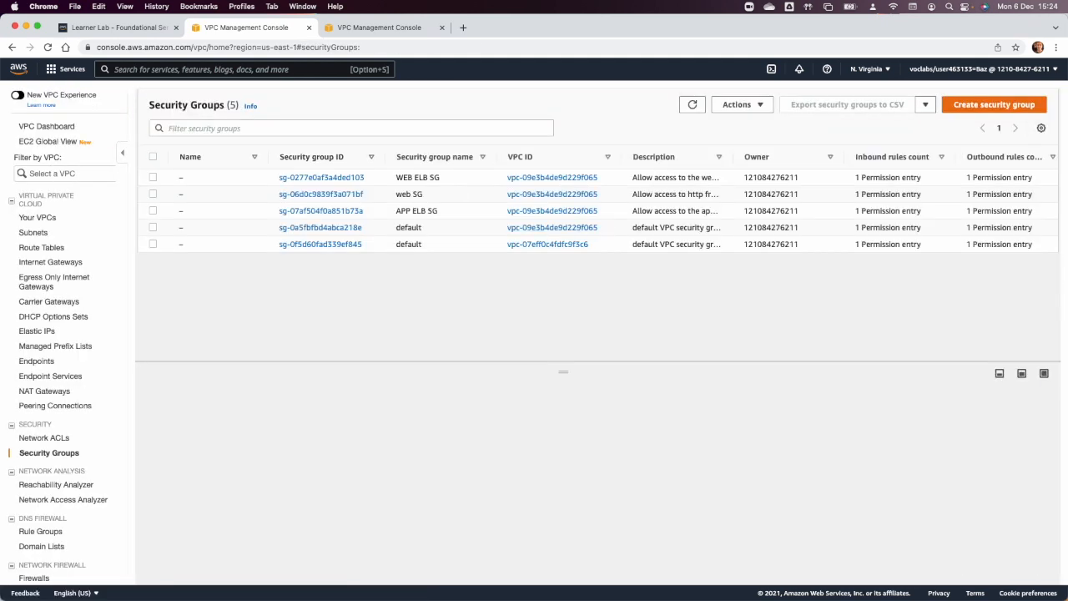
{"action": "left_click", "coordinate": [993, 106]}
{"action": "left_click", "coordinate": [269, 239]}
{"action": "type", "text": "A"}
{"action": "key", "text": "Tab"}
{"action": "key", "text": "Tab"}
{"action": "type", "text": "A"}
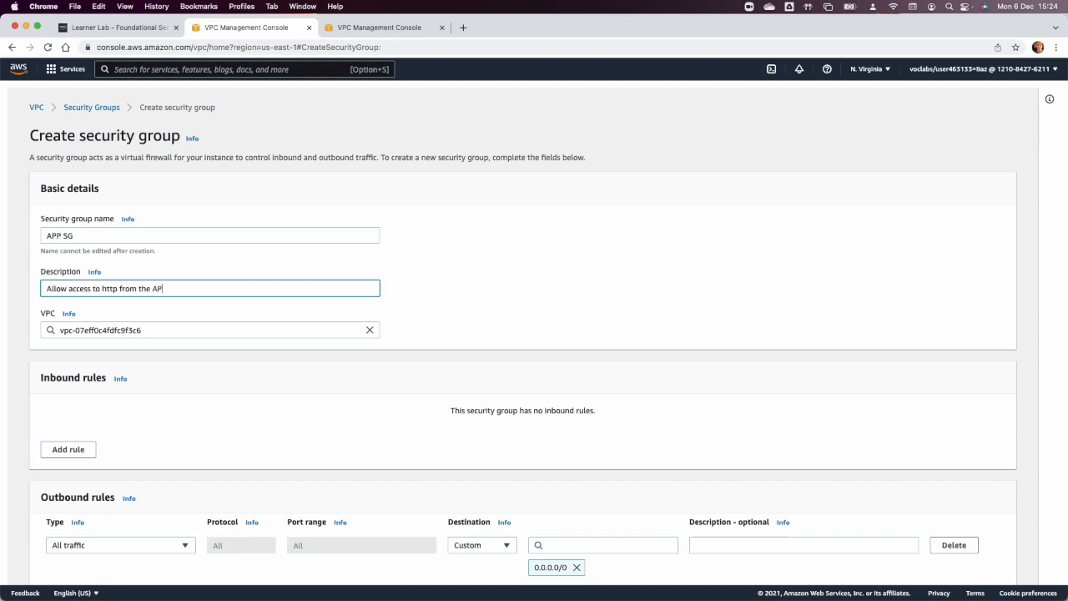
{"action": "left_click", "coordinate": [276, 392]}
{"action": "left_click", "coordinate": [175, 332]}
{"action": "left_click", "coordinate": [368, 329]}
{"action": "left_click", "coordinate": [193, 380]}
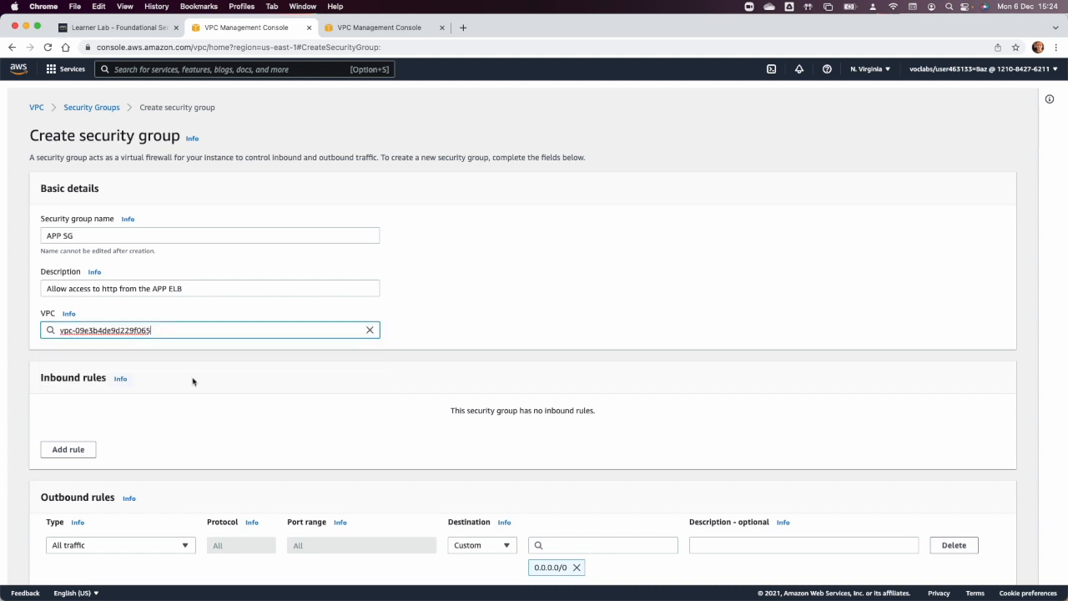
Add an inbound HTTP rule with the APP ELB SG security group as its custom source and create the APP SG security group.
{"action": "left_click", "coordinate": [87, 458]}
{"action": "left_click", "coordinate": [83, 426]}
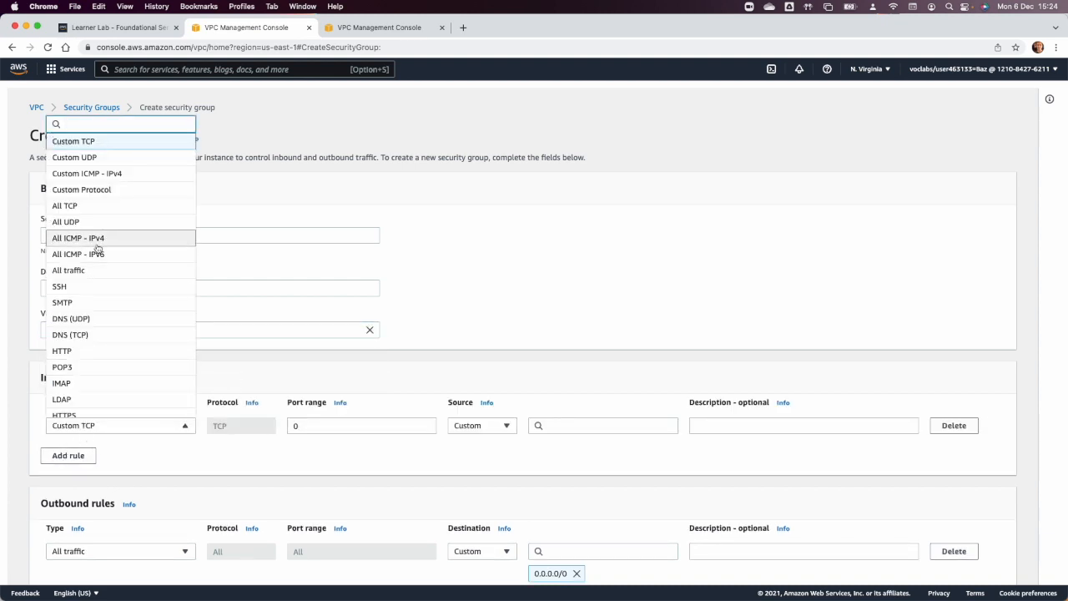
{"action": "left_click", "coordinate": [100, 351]}
{"action": "left_click", "coordinate": [481, 428]}
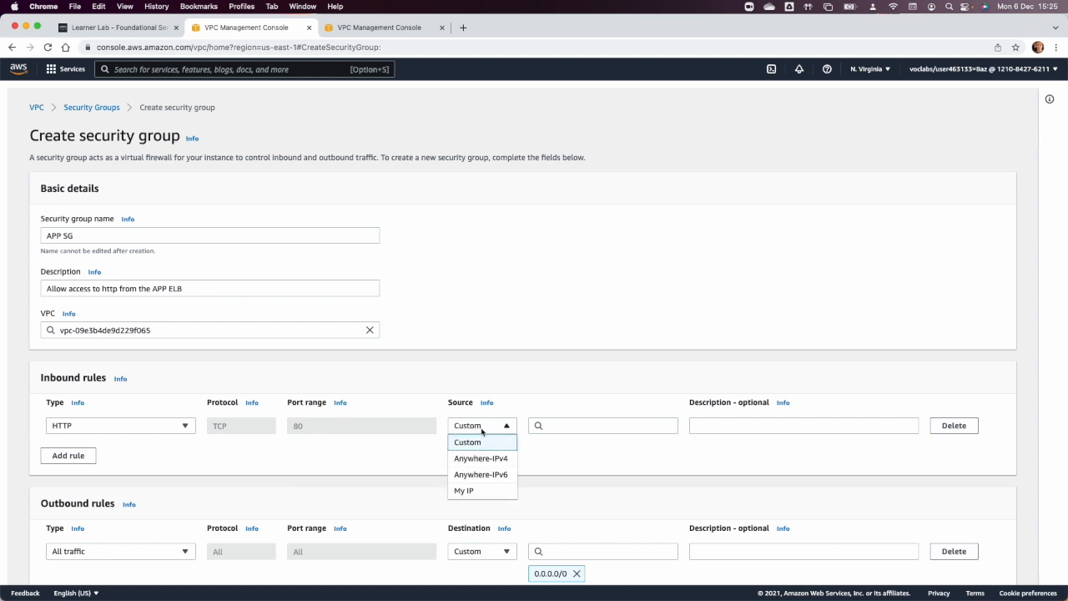
{"action": "left_click", "coordinate": [483, 441]}
{"action": "left_click", "coordinate": [574, 425]}
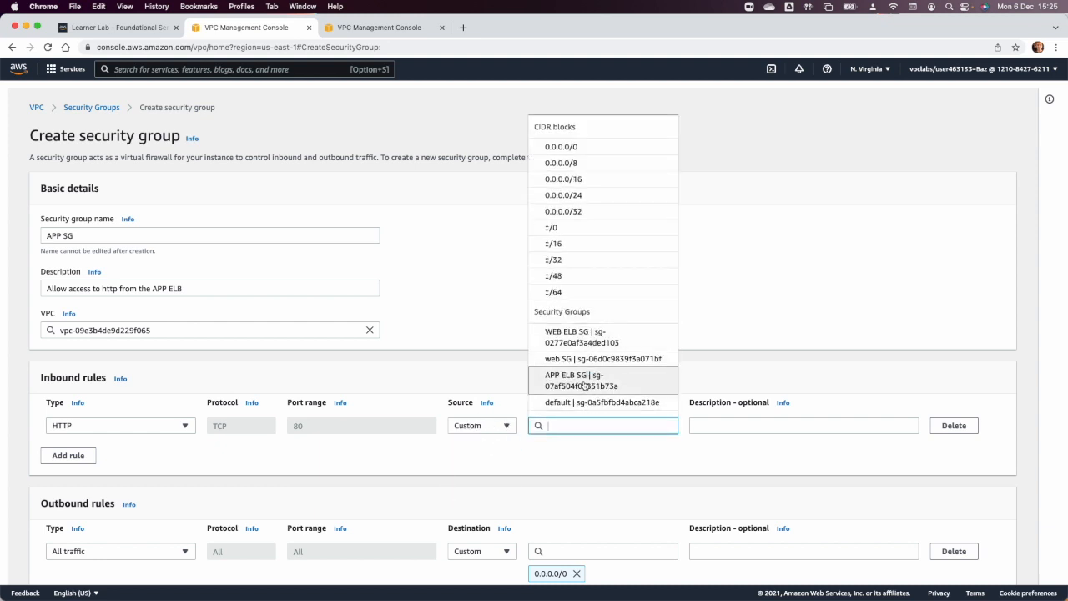
{"action": "left_click", "coordinate": [584, 382]}
{"action": "scroll", "coordinate": [637, 486], "scroll_direction": "down", "scroll_amount": 3}
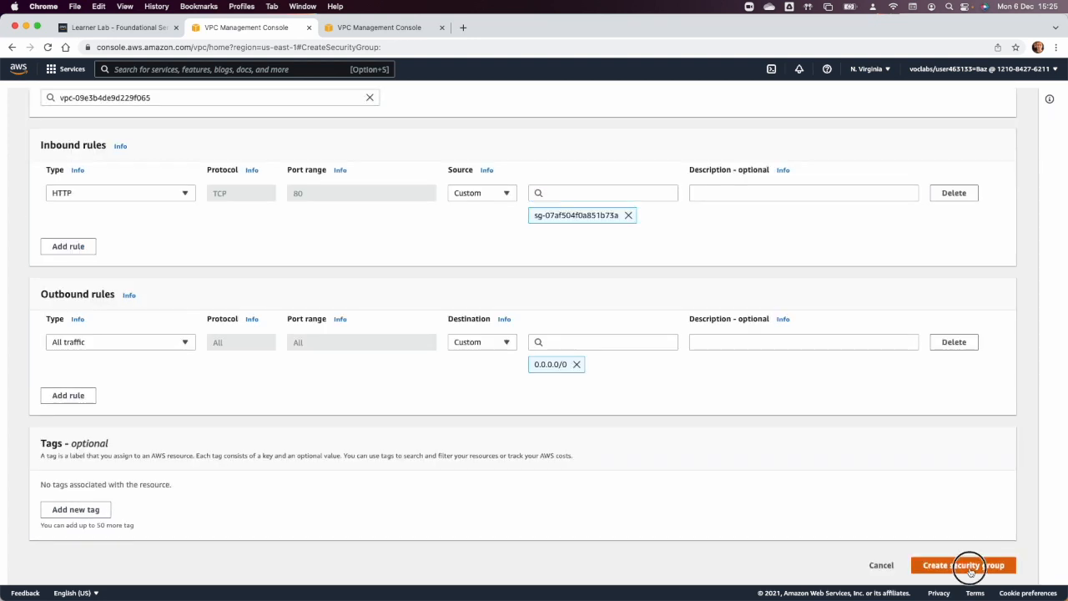
{"action": "left_click", "coordinate": [963, 565]}
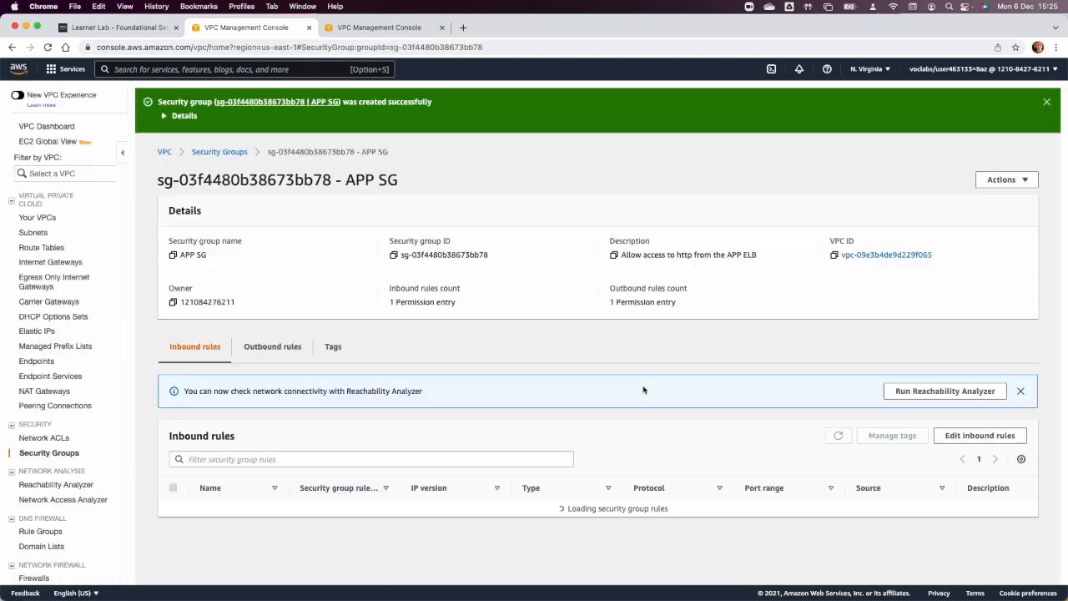
Start a security group named "DB SG" in Project VPC with the description "Allow access to MYSQL from APP Tier".
{"action": "left_click", "coordinate": [206, 155]}
{"action": "left_click", "coordinate": [993, 110]}
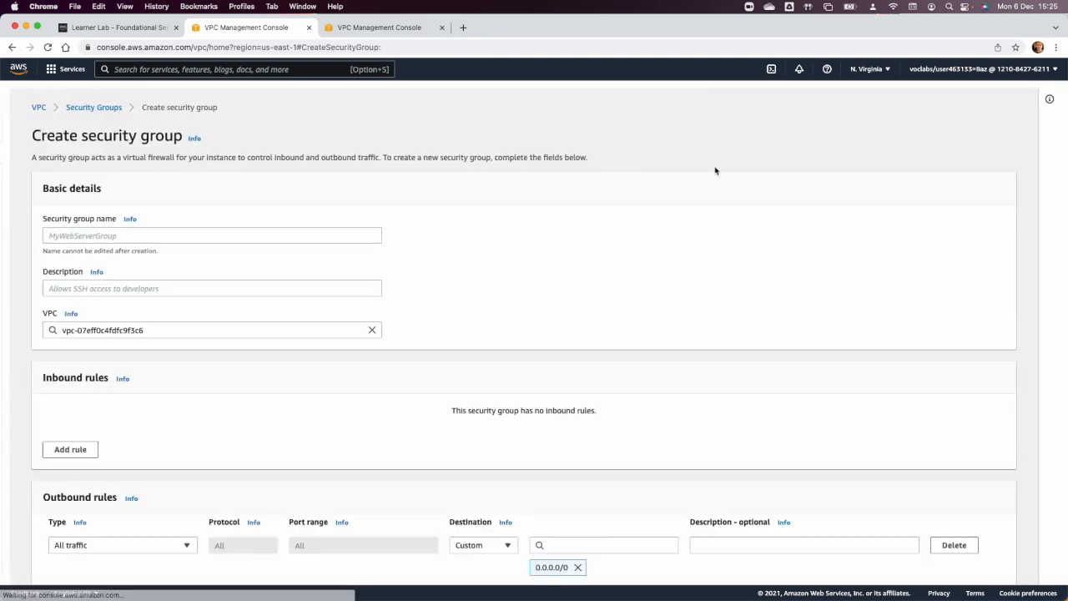
{"action": "left_click", "coordinate": [167, 235]}
{"action": "type", "text": "D"}
{"action": "key", "text": "Tab"}
{"action": "key", "text": "Tab"}
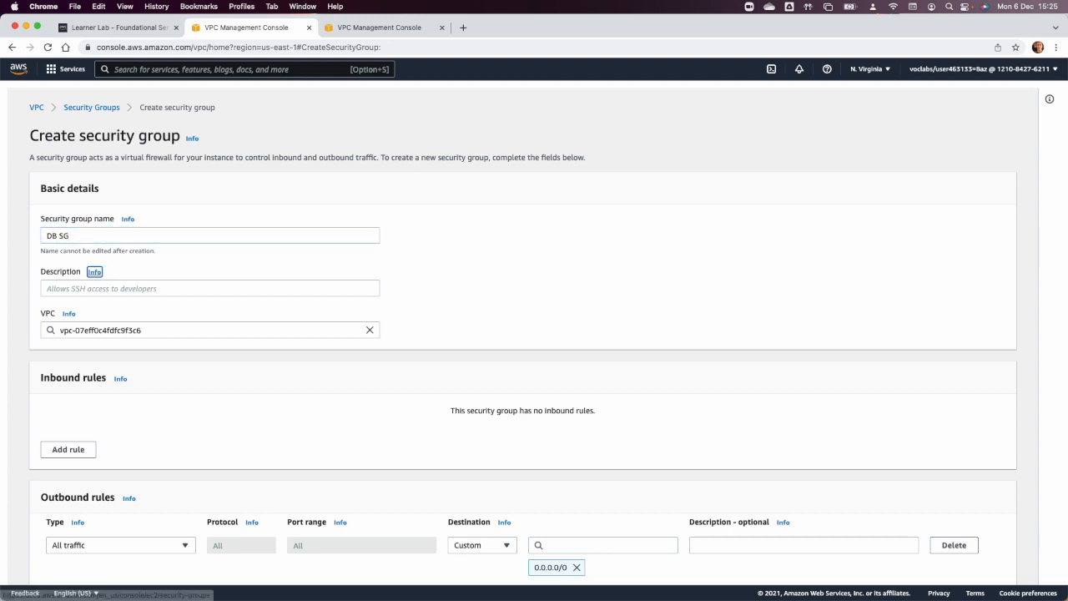
{"action": "type", "text": "Ak"}
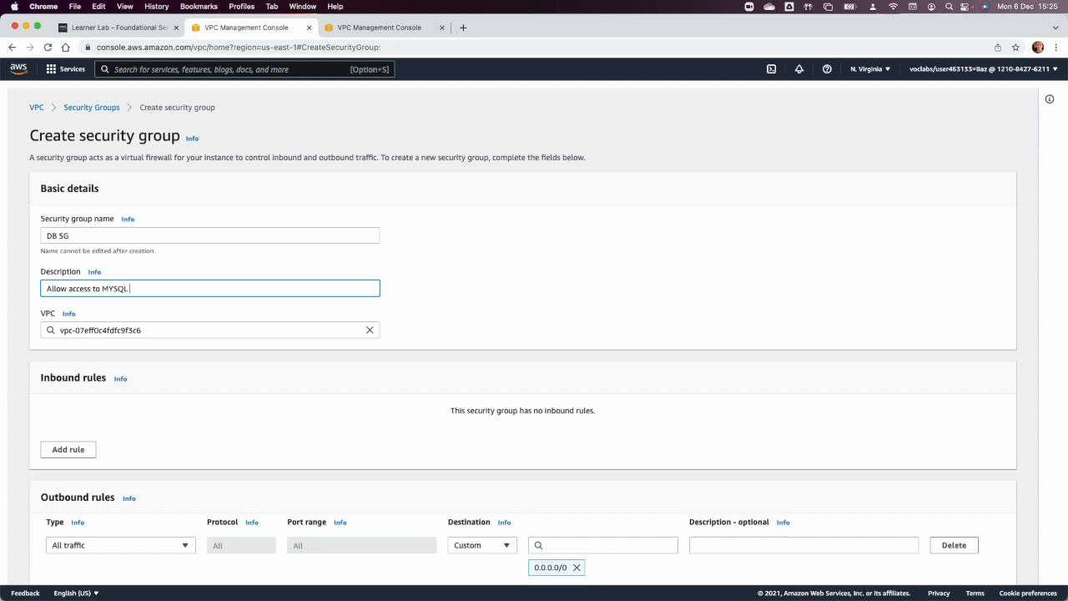
{"action": "type", "text": "im"}
{"action": "left_click", "coordinate": [370, 330]}
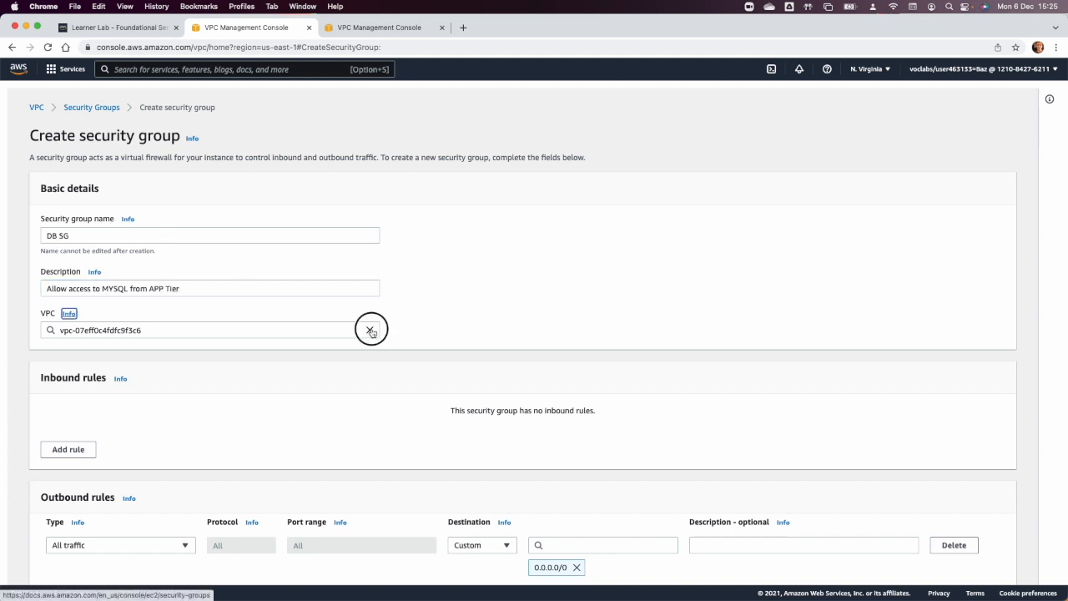
{"action": "left_click", "coordinate": [203, 371]}
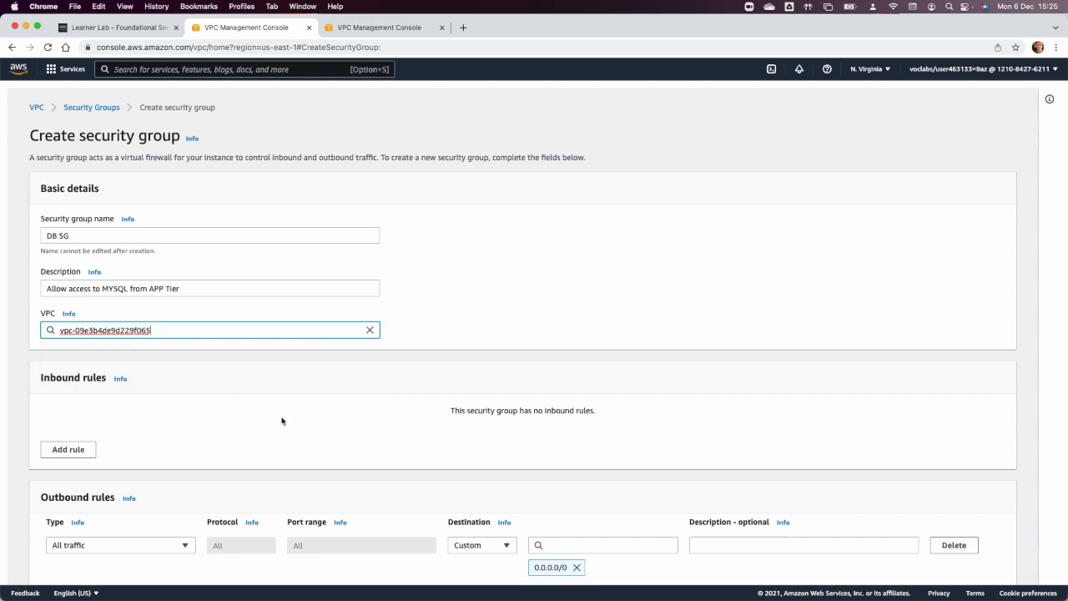
Add an inbound MYSQL/Aurora rule with the APP SG security group as its source and create the DB SG security group.
{"action": "left_click", "coordinate": [69, 449]}
{"action": "left_click", "coordinate": [80, 427]}
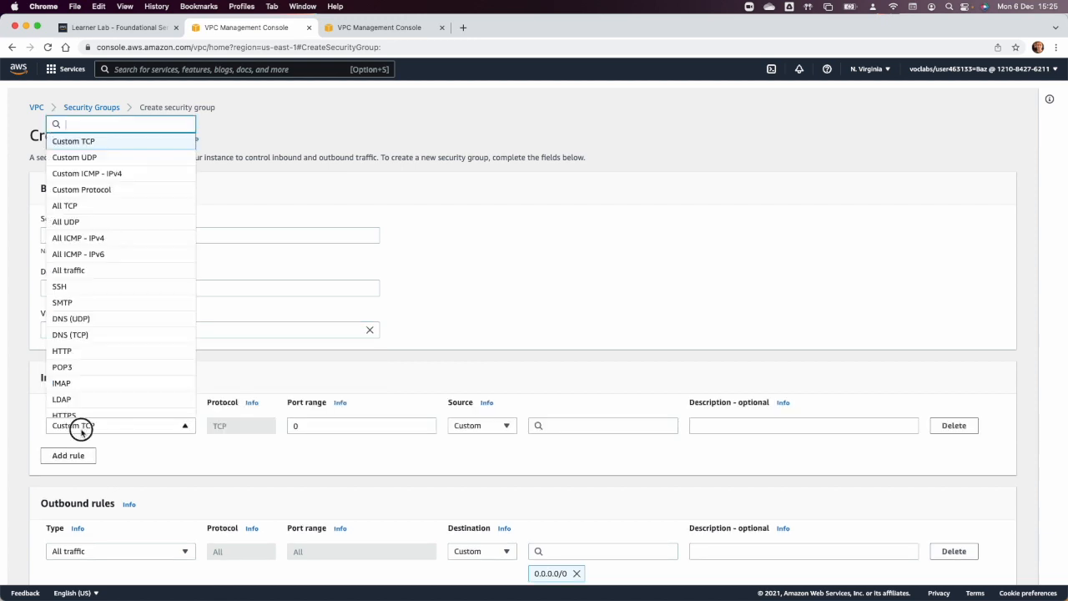
{"action": "type", "text": "mys"}
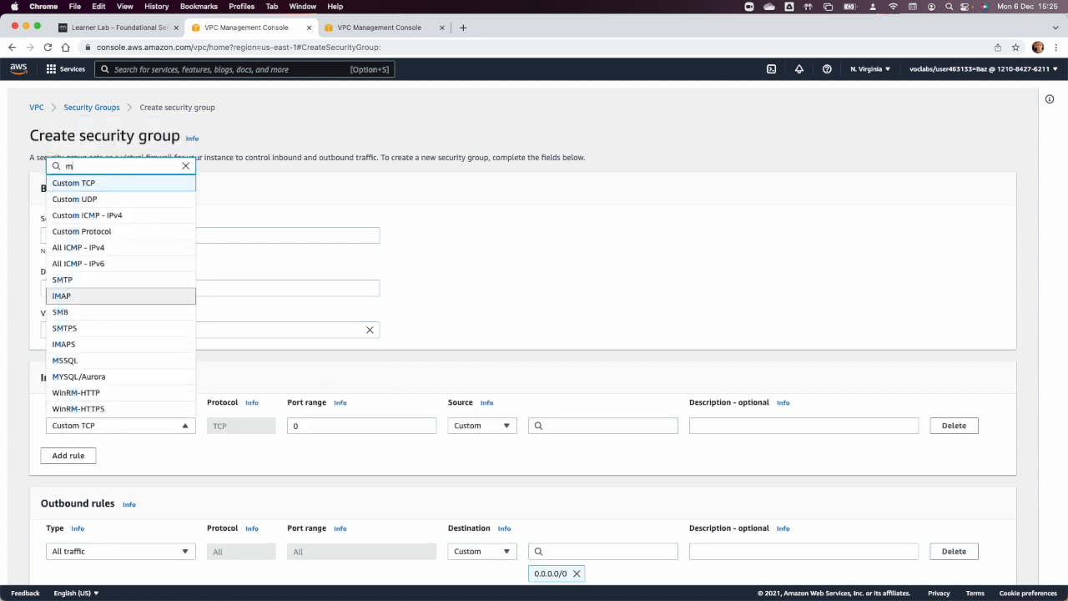
{"action": "left_click", "coordinate": [83, 422]}
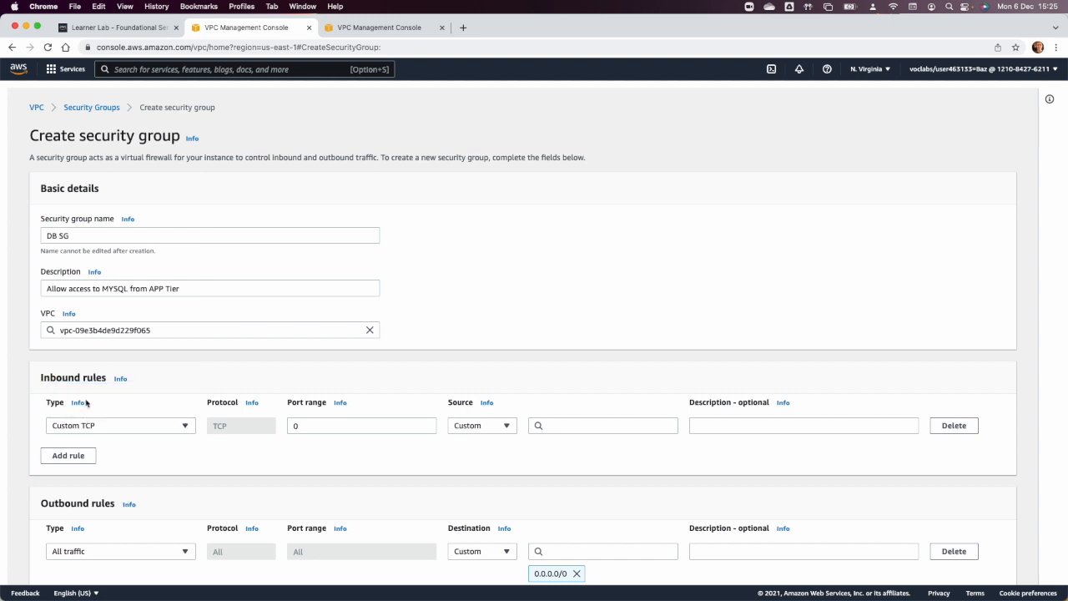
{"action": "left_click", "coordinate": [87, 427]}
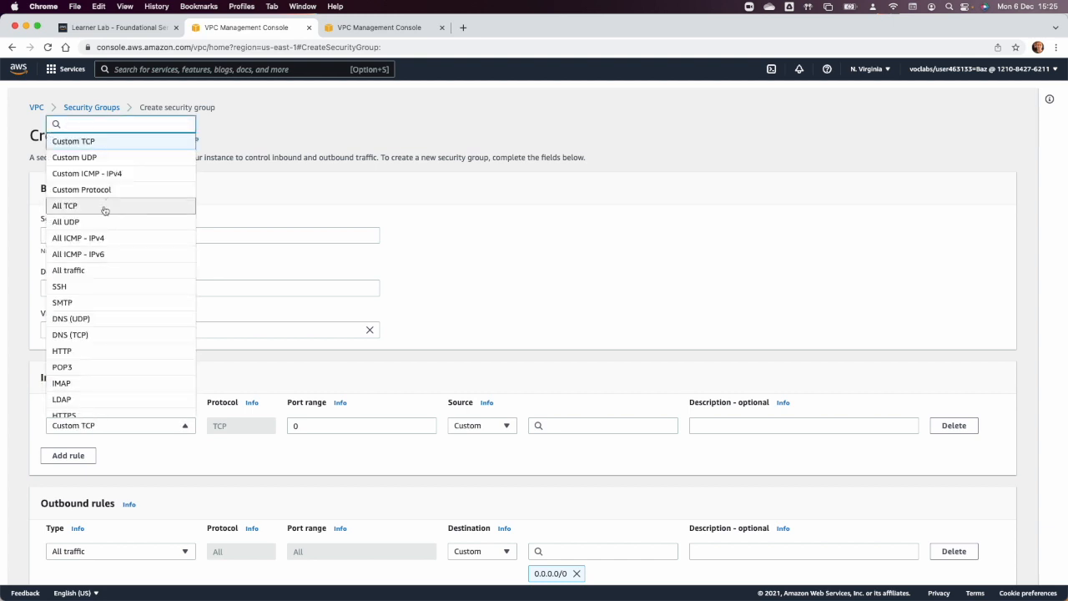
{"action": "type", "text": "mysq"}
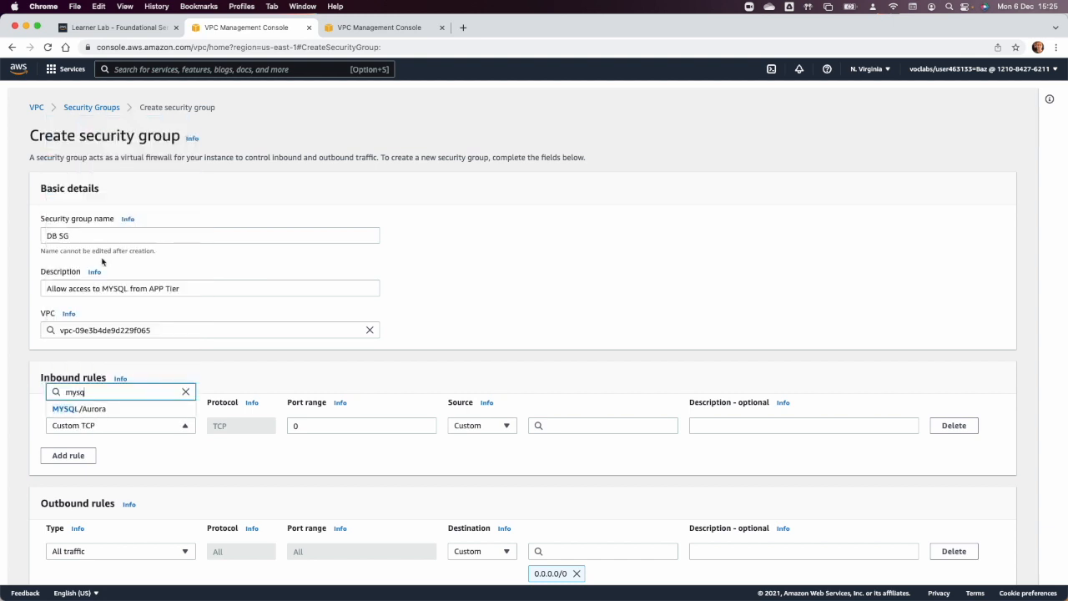
{"action": "left_click", "coordinate": [66, 409]}
{"action": "left_click", "coordinate": [577, 427]}
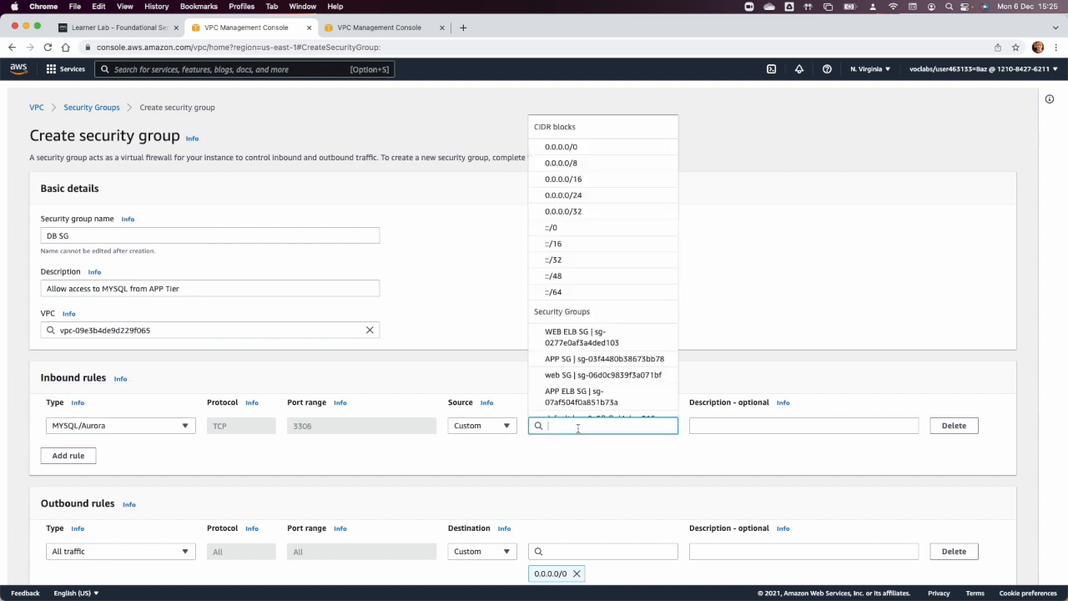
{"action": "scroll", "coordinate": [584, 362], "scroll_direction": "down", "scroll_amount": 1}
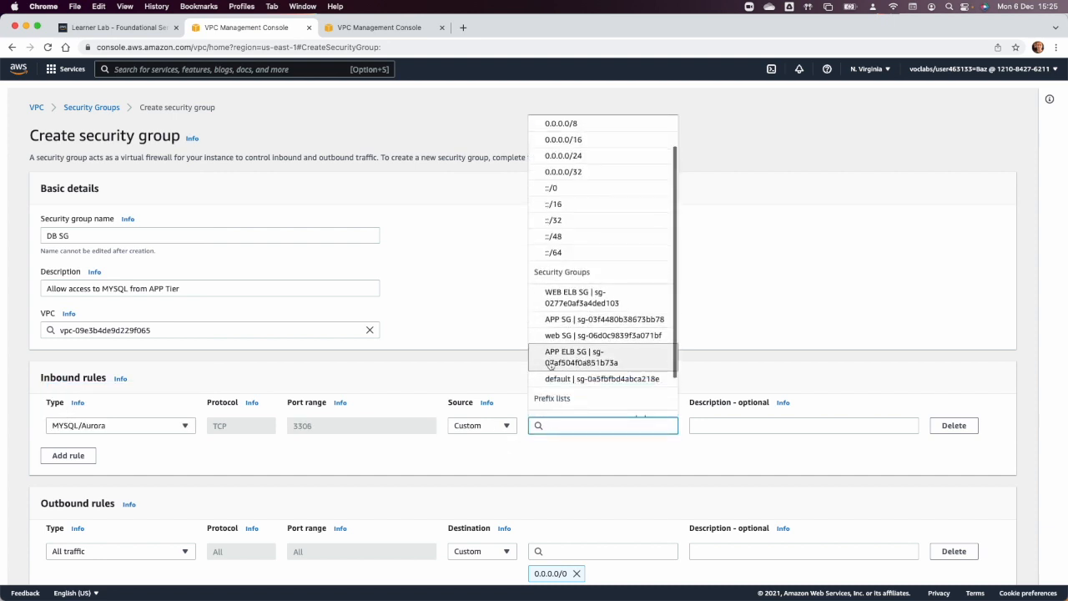
{"action": "left_click", "coordinate": [574, 319]}
{"action": "scroll", "coordinate": [621, 481], "scroll_direction": "down", "scroll_amount": 5}
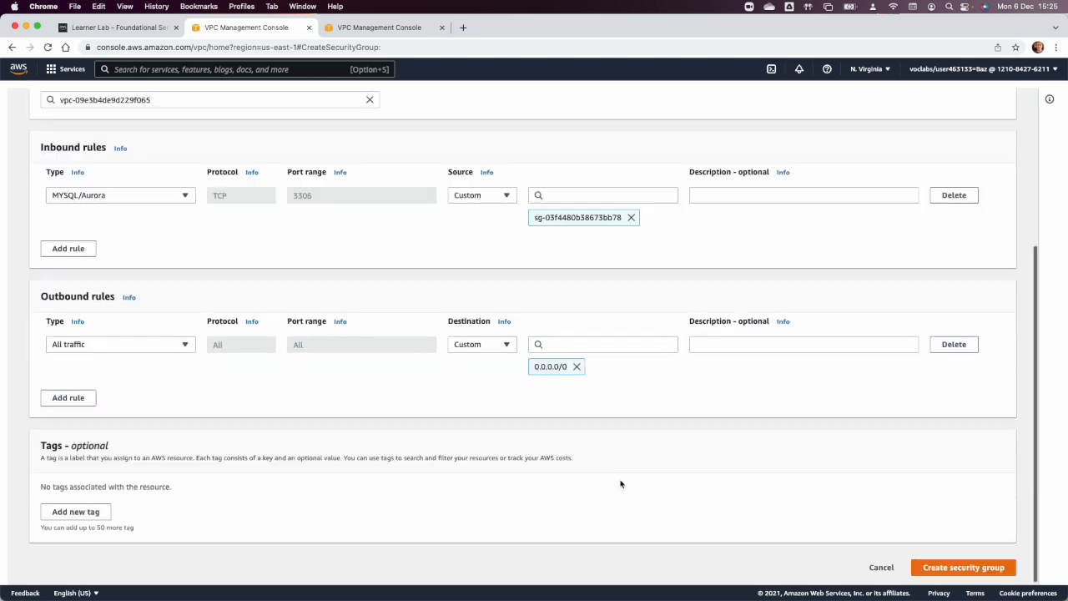
{"action": "left_click", "coordinate": [991, 571]}
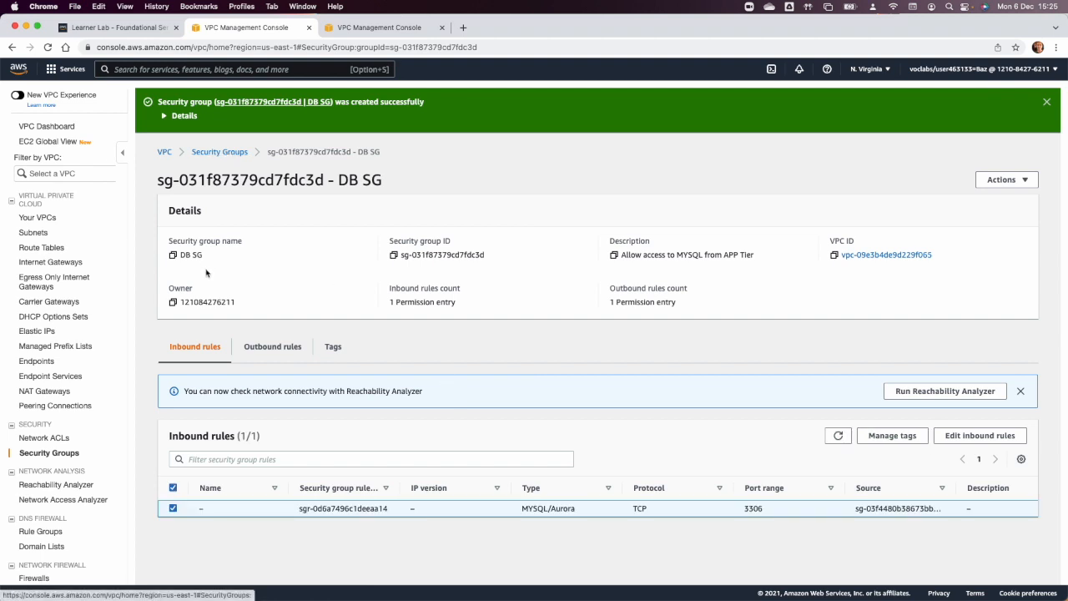
Switch from the VPC console to the EC2 instances page and start launching a new instance.
{"action": "left_click", "coordinate": [165, 153]}
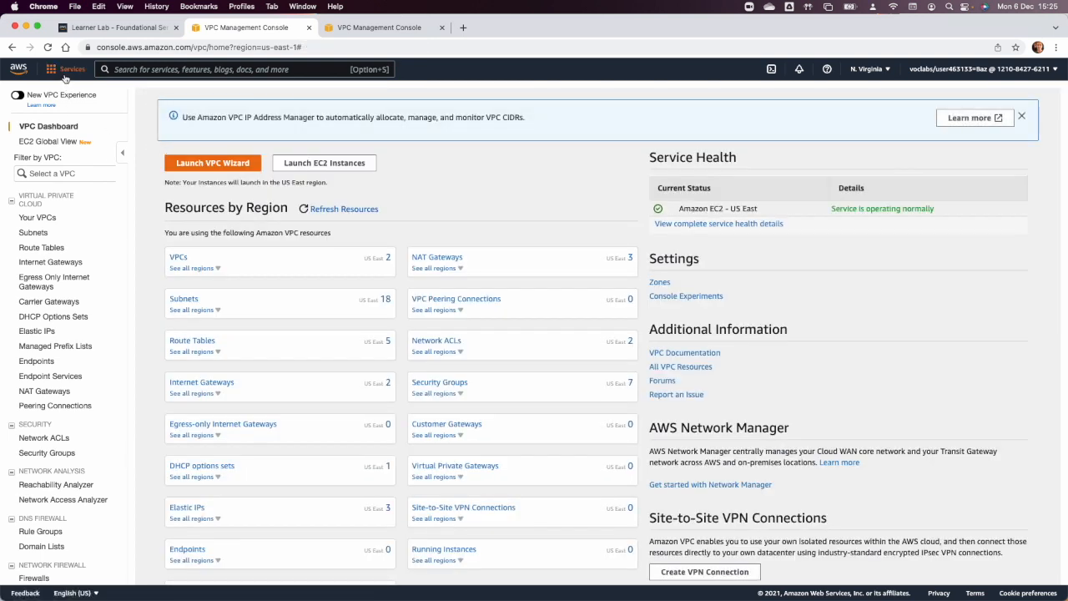
{"action": "left_click", "coordinate": [69, 75]}
{"action": "left_click", "coordinate": [259, 227]}
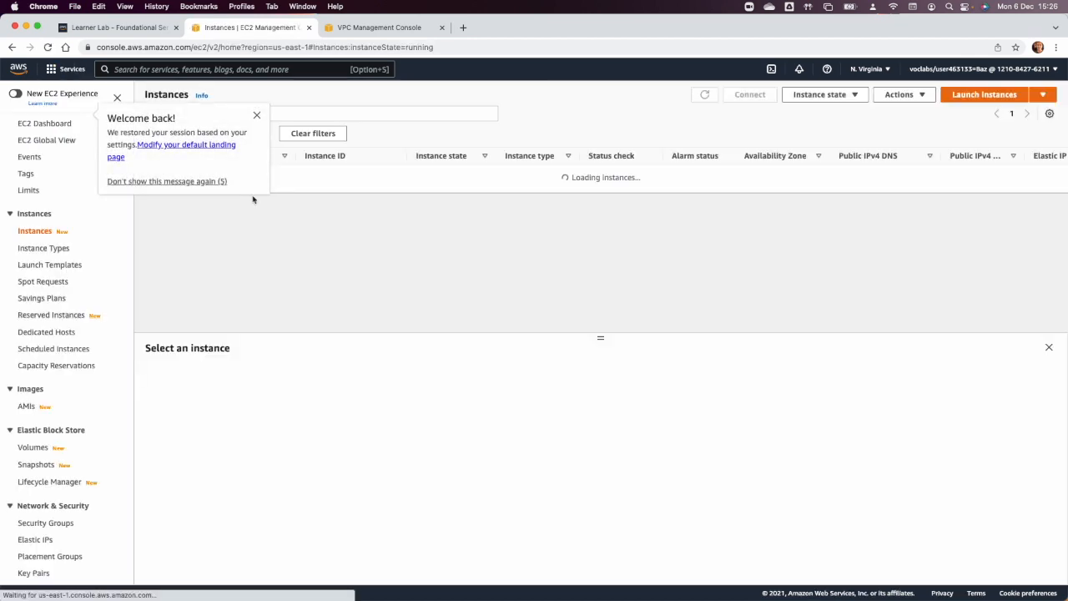
{"action": "left_click", "coordinate": [255, 114]}
{"action": "left_click", "coordinate": [968, 97]}
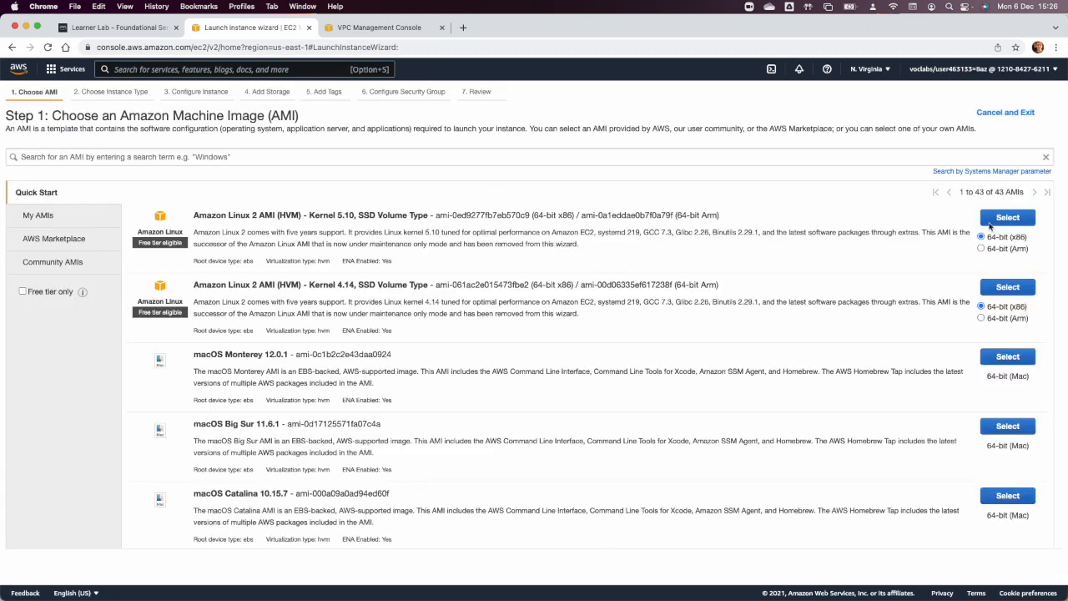
Choose the Amazon Linux 2 Kernel 5.10 AMI on t3.micro and place the instance in Project VPC's Public subnet 1 with auto-assigned public IP enabled.
{"action": "left_click", "coordinate": [994, 220]}
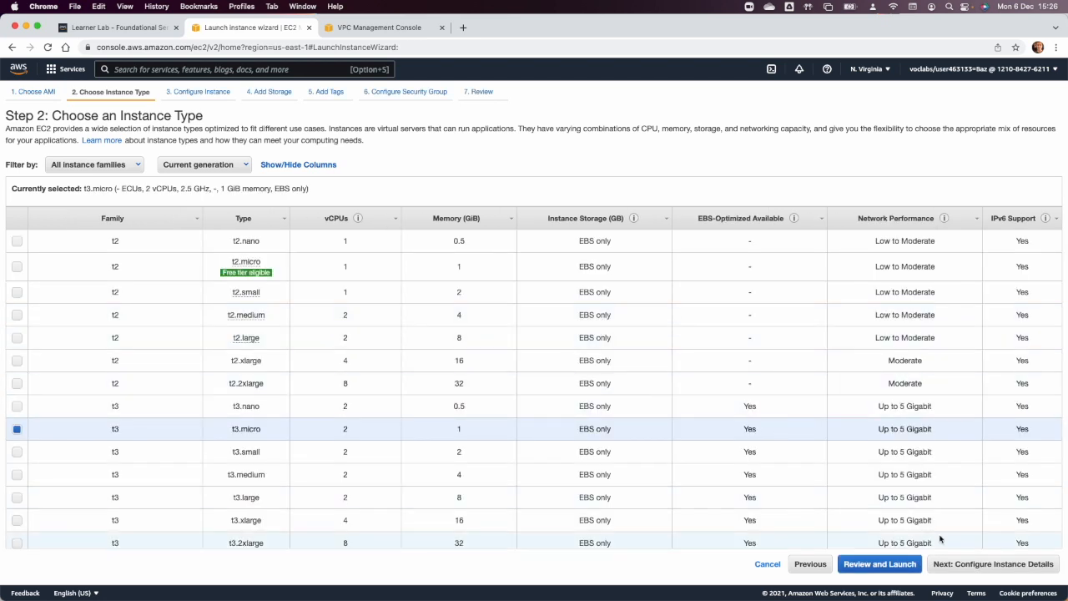
{"action": "left_click", "coordinate": [976, 564]}
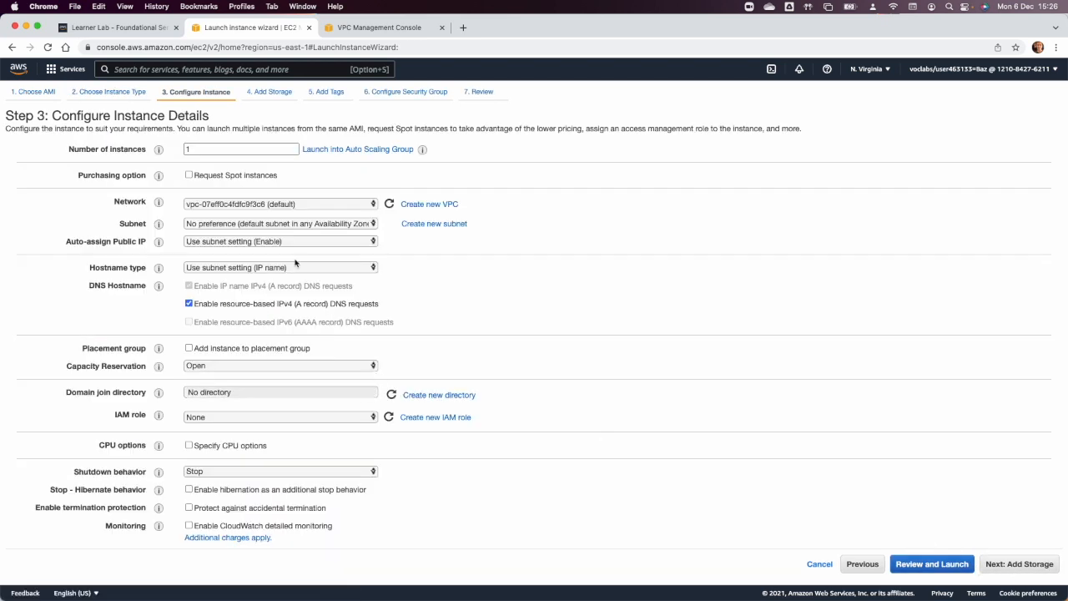
{"action": "left_click", "coordinate": [282, 203]}
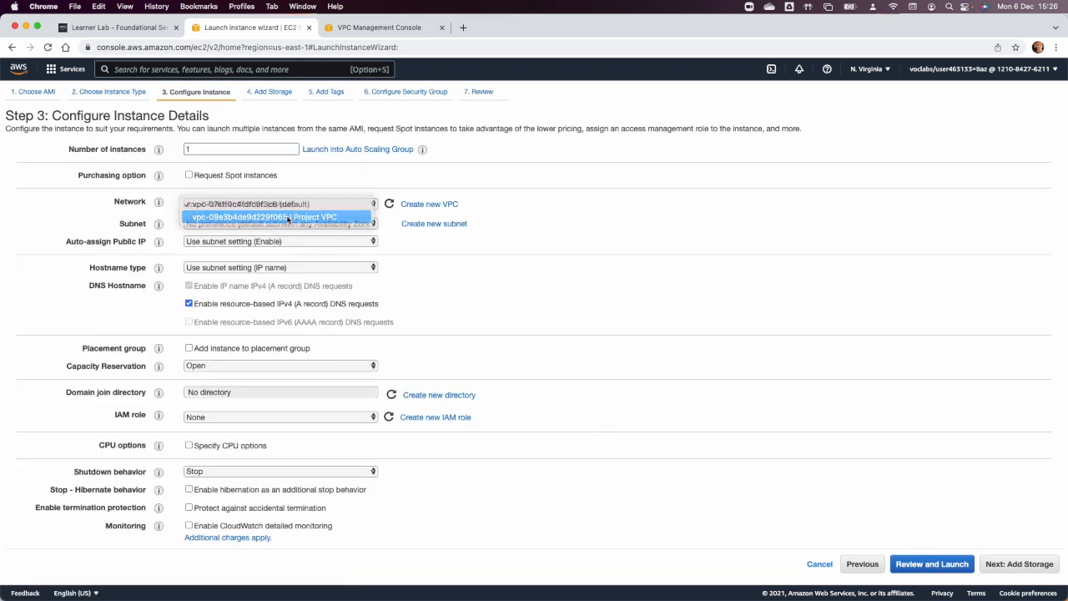
{"action": "left_click", "coordinate": [288, 216]}
{"action": "left_click", "coordinate": [288, 224]}
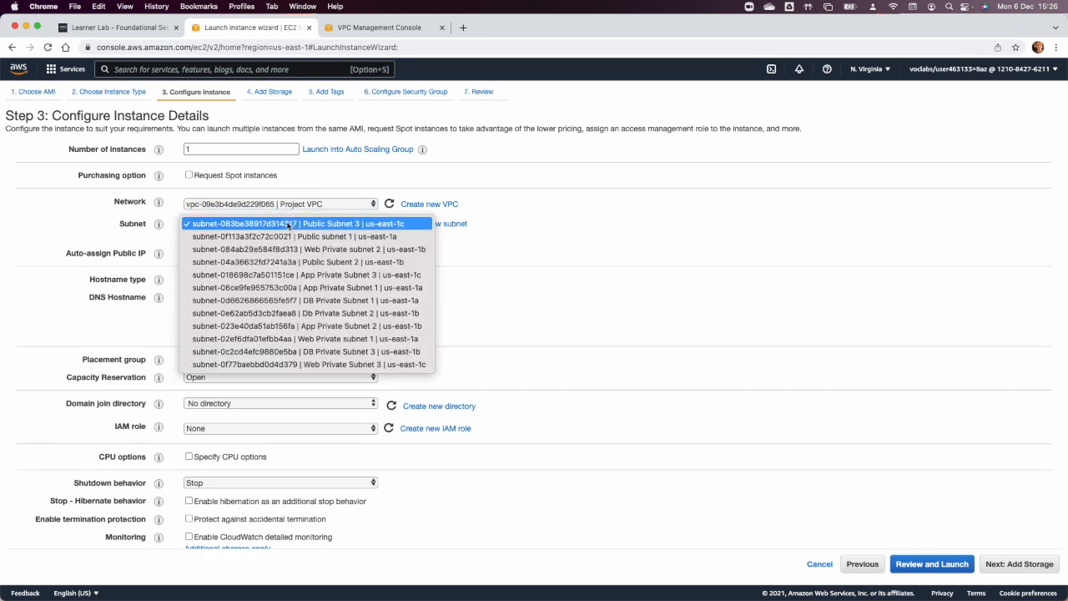
{"action": "left_click", "coordinate": [312, 237]}
{"action": "left_click", "coordinate": [280, 252]}
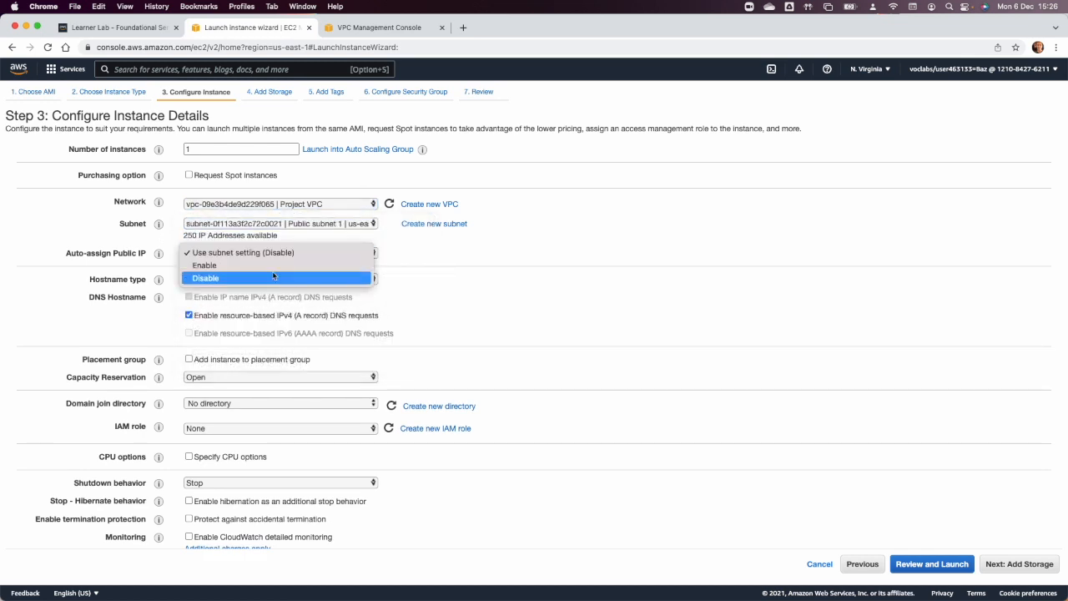
{"action": "left_click", "coordinate": [272, 265]}
Copy the bootstrap script, from "#!/bin/bash -ex" through the chown line, from the Sublime Text notes into the instance's user data.
{"action": "scroll", "coordinate": [334, 395], "scroll_direction": "down", "scroll_amount": 10}
{"action": "left_click", "coordinate": [268, 530]}
{"action": "key", "text": "super+Tab"}
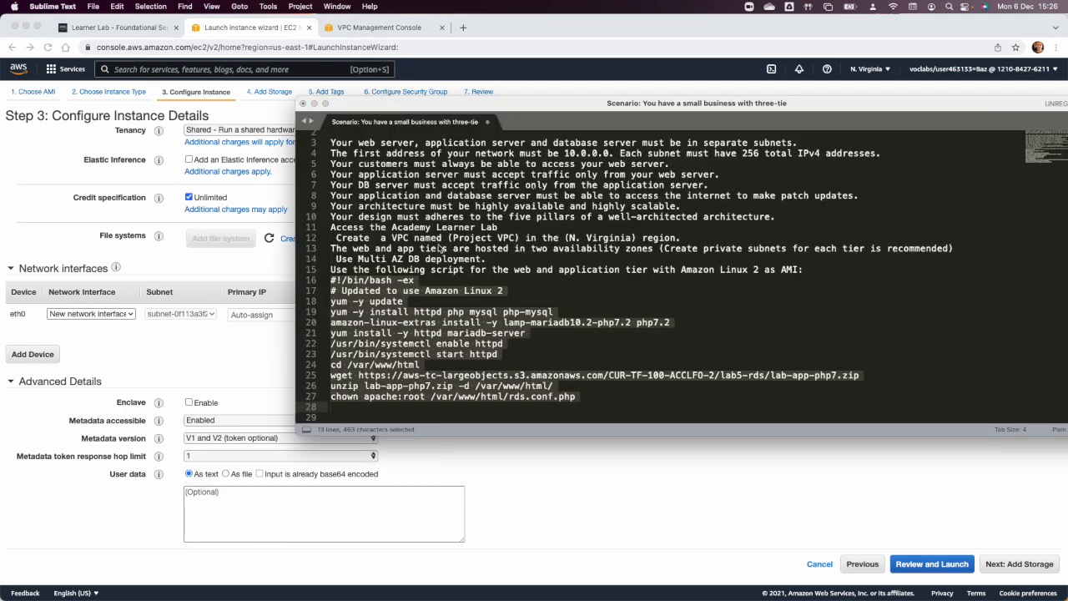
{"action": "left_click", "coordinate": [499, 227]}
{"action": "left_click", "coordinate": [339, 281]}
{"action": "left_click_drag", "start_coordinate": [331, 281], "coordinate": [627, 407]}
{"action": "key", "text": "super+c"}
{"action": "left_click", "coordinate": [250, 510]}
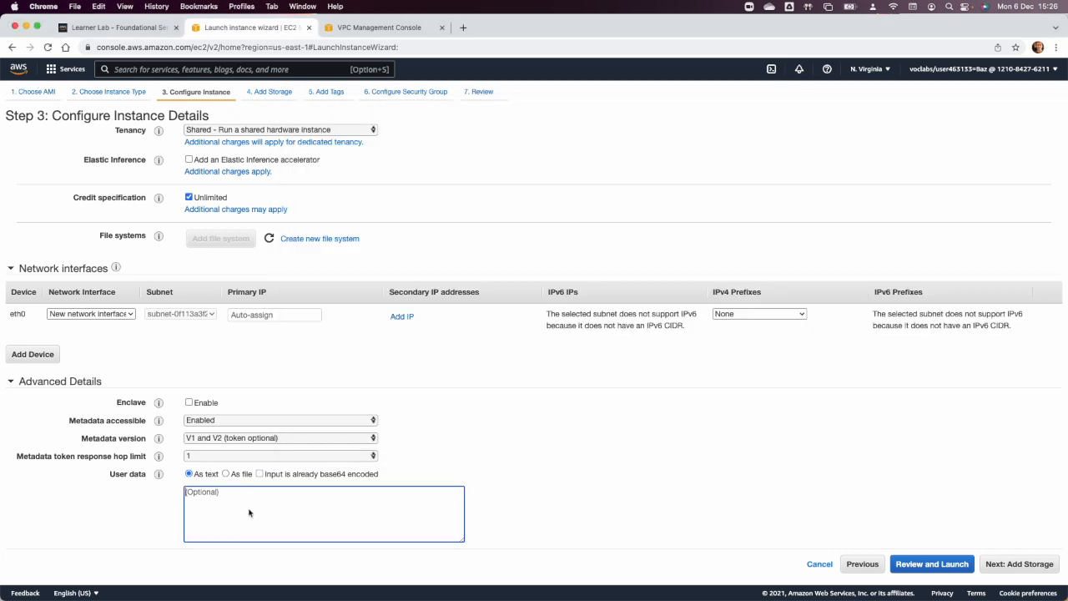
{"action": "key", "text": "super+v"}
Keep the default storage, tag the instance with the Name "Conf Web Server", and continue to the security group configuration.
{"action": "left_click", "coordinate": [1021, 567]}
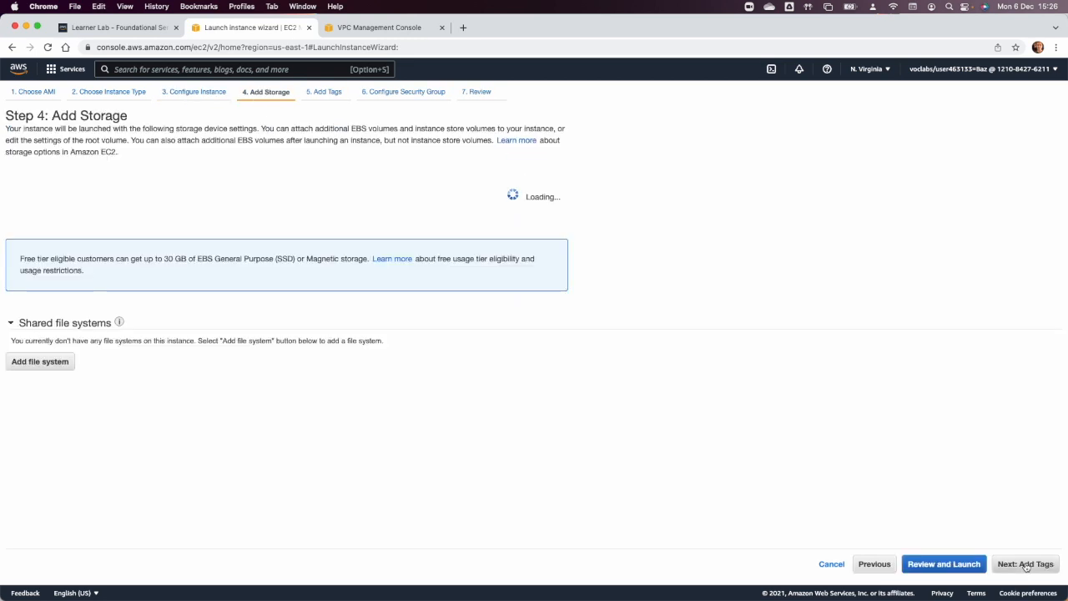
{"action": "left_click", "coordinate": [1029, 566]}
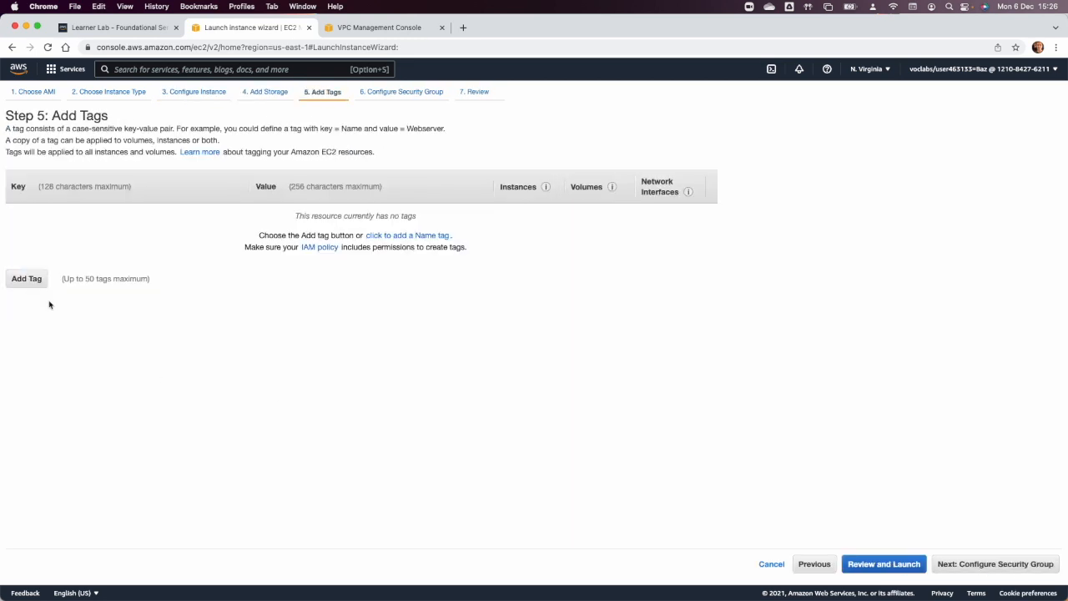
{"action": "left_click", "coordinate": [20, 278]}
{"action": "type", "text": "N"}
{"action": "key", "text": "Down"}
{"action": "key", "text": "Tab"}
{"action": "type", "text": "Conf"}
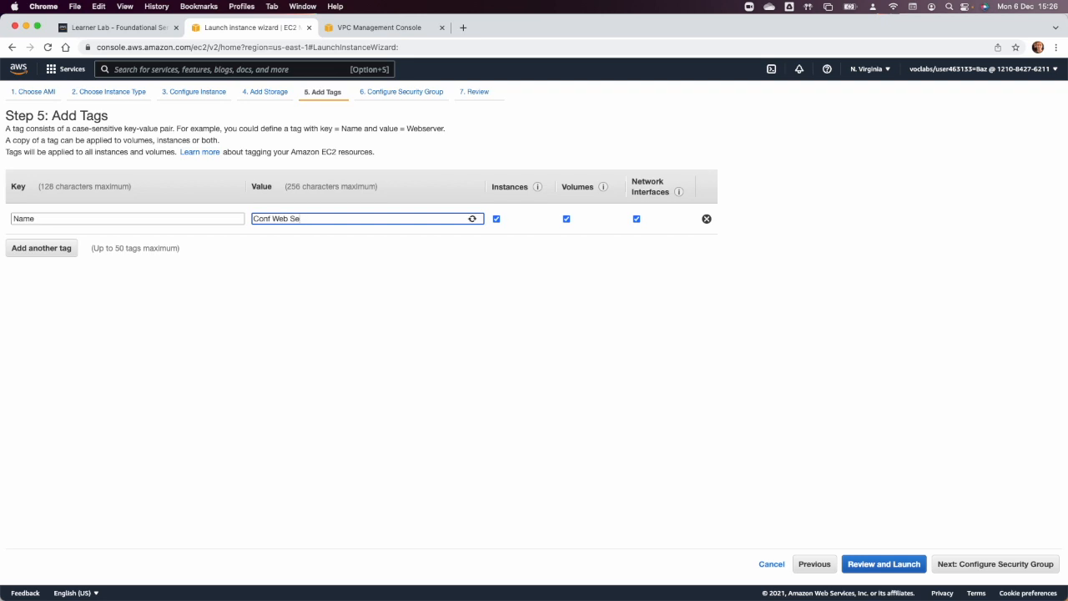
{"action": "type", "text": "Web Server"}
{"action": "left_click", "coordinate": [1009, 565]}
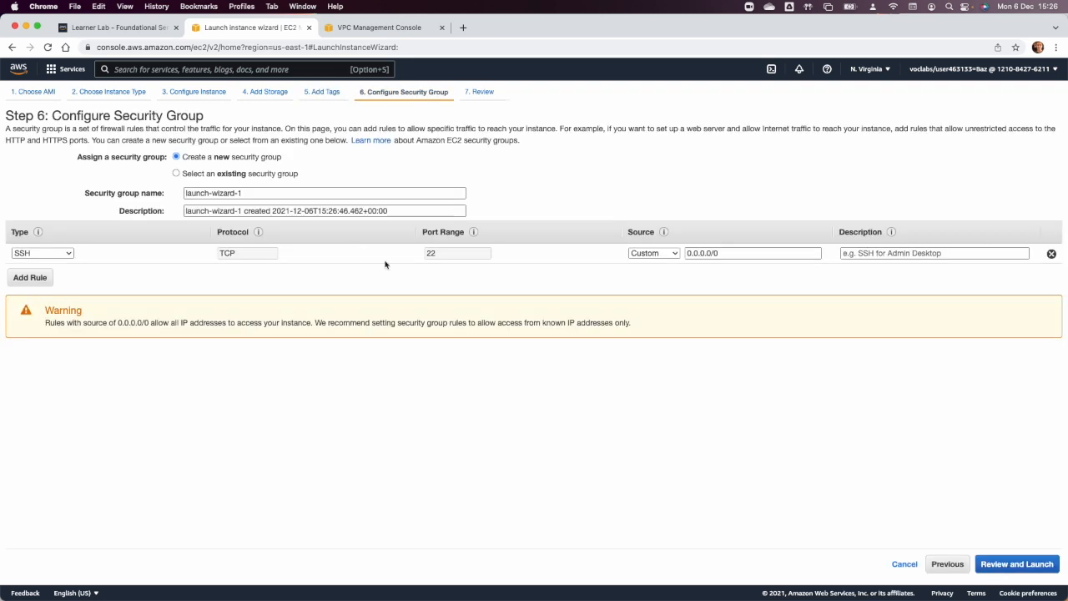
{"action": "left_click", "coordinate": [177, 175]}
{"action": "left_click", "coordinate": [190, 159]}
{"action": "left_click", "coordinate": [188, 176]}
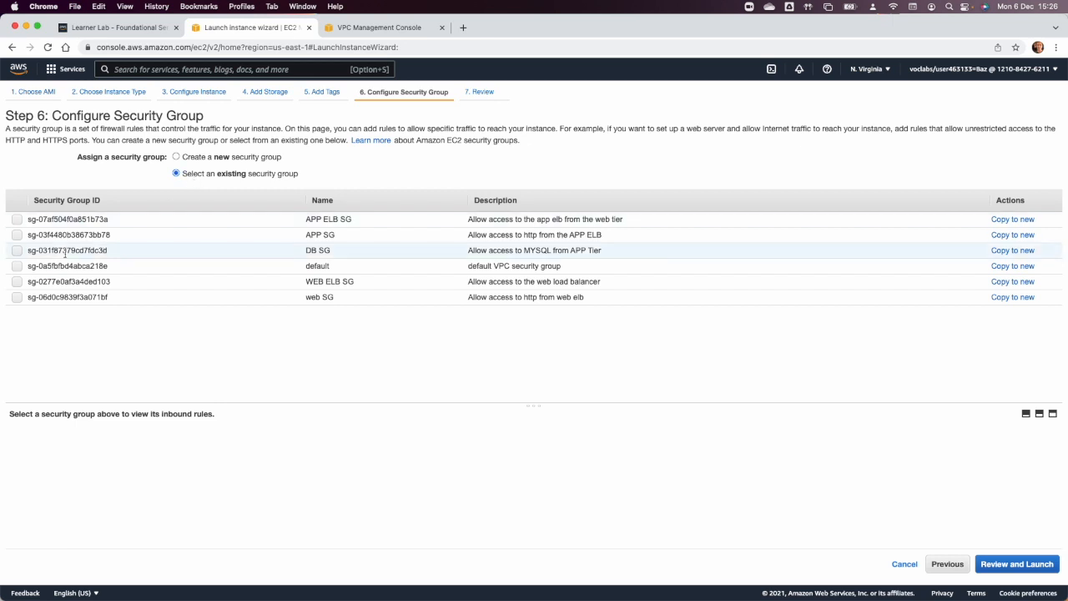
{"action": "double_click", "coordinate": [321, 299]}
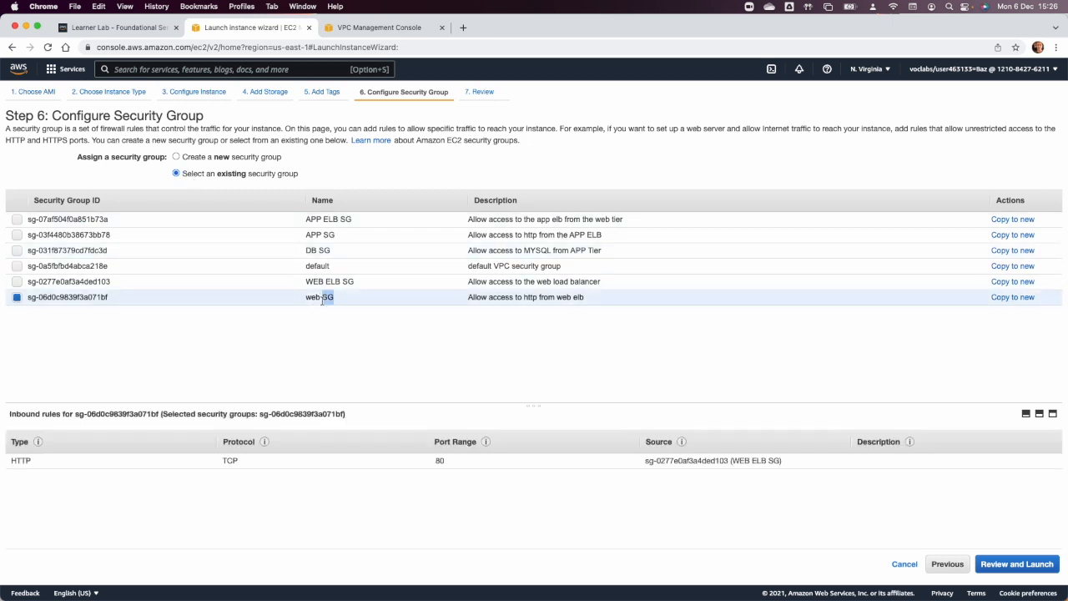
{"action": "left_click", "coordinate": [18, 298]}
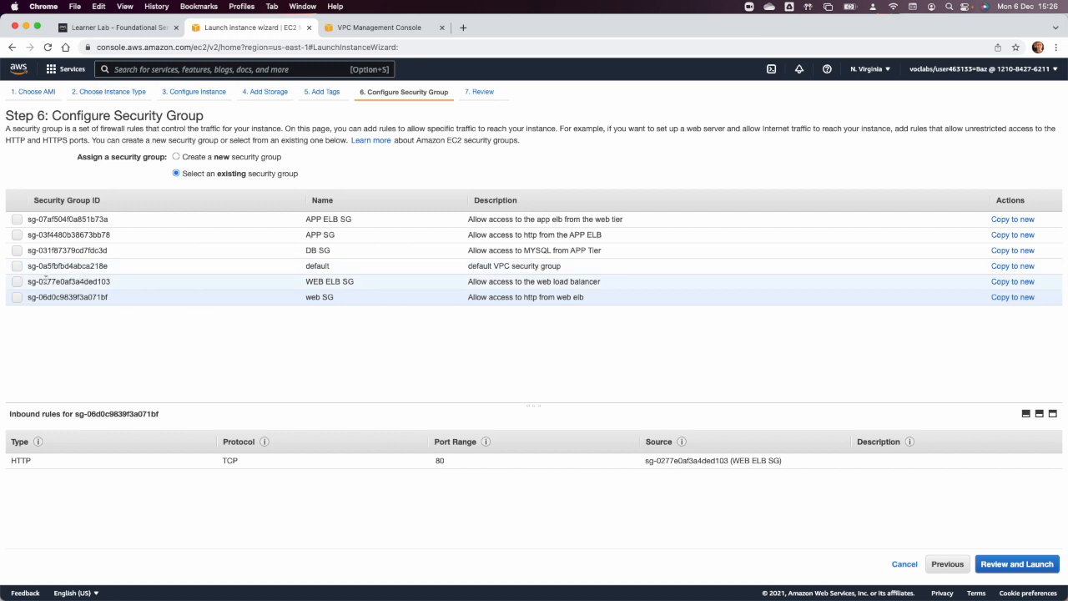
{"action": "left_click", "coordinate": [16, 282]}
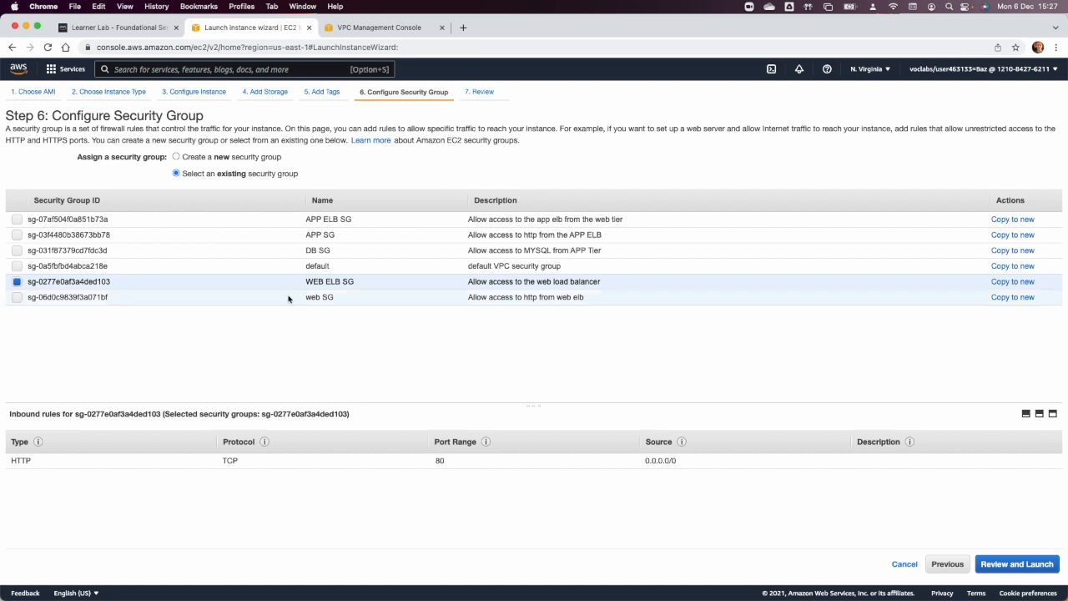
{"action": "left_click", "coordinate": [176, 157]}
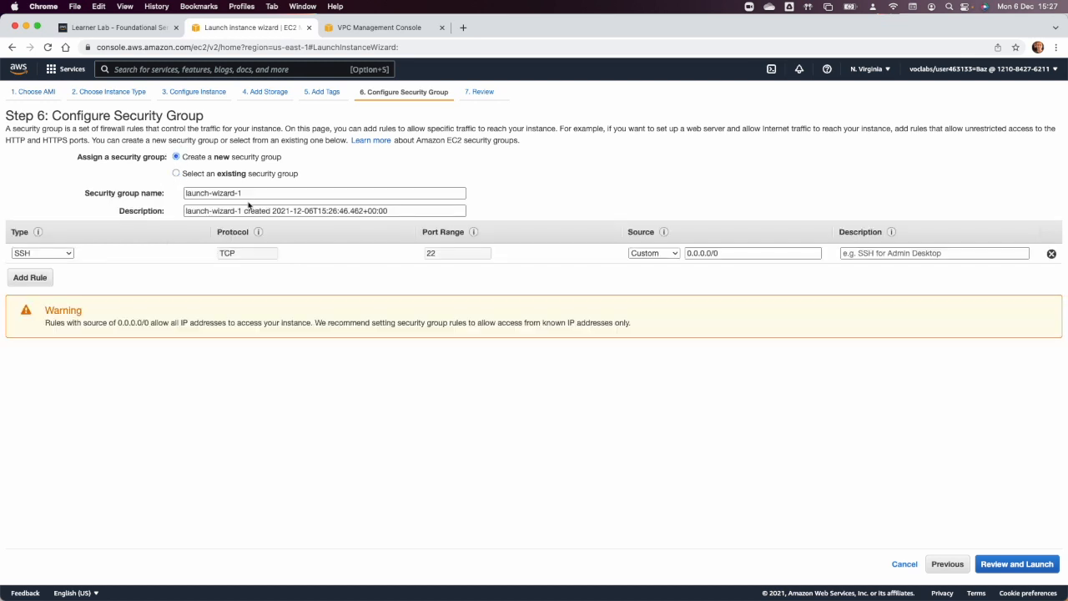
Name the instance's new security group "Config SG".
{"action": "triple_click", "coordinate": [245, 192]}
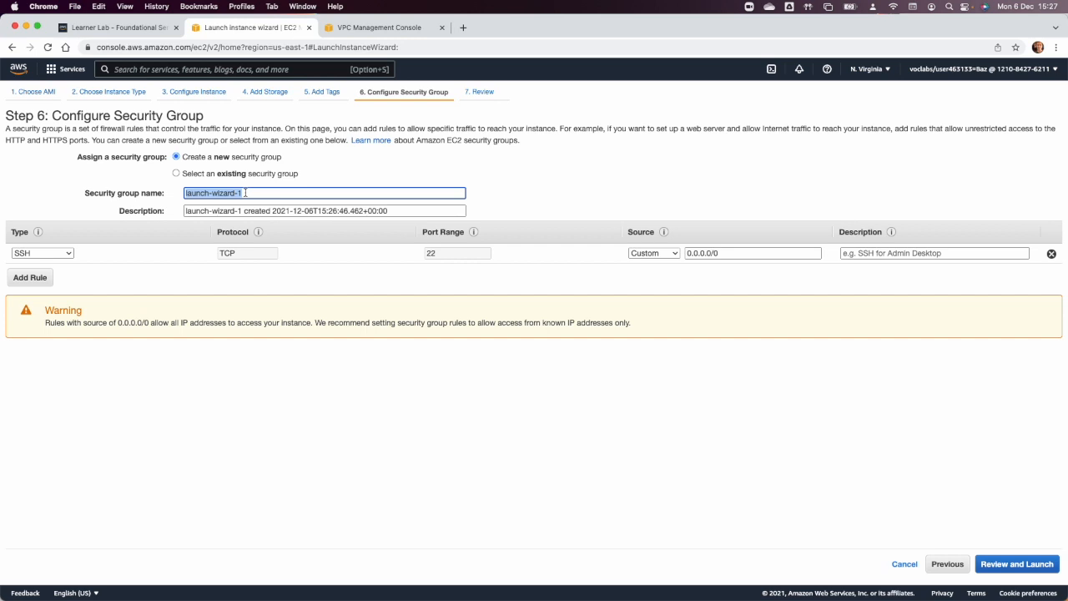
{"action": "type", "text": "Te"}
{"action": "key", "text": "BackSpace"}
{"action": "key", "text": "BackSpace"}
{"action": "type", "text": "Config SG"}
{"action": "key", "text": "Tab"}
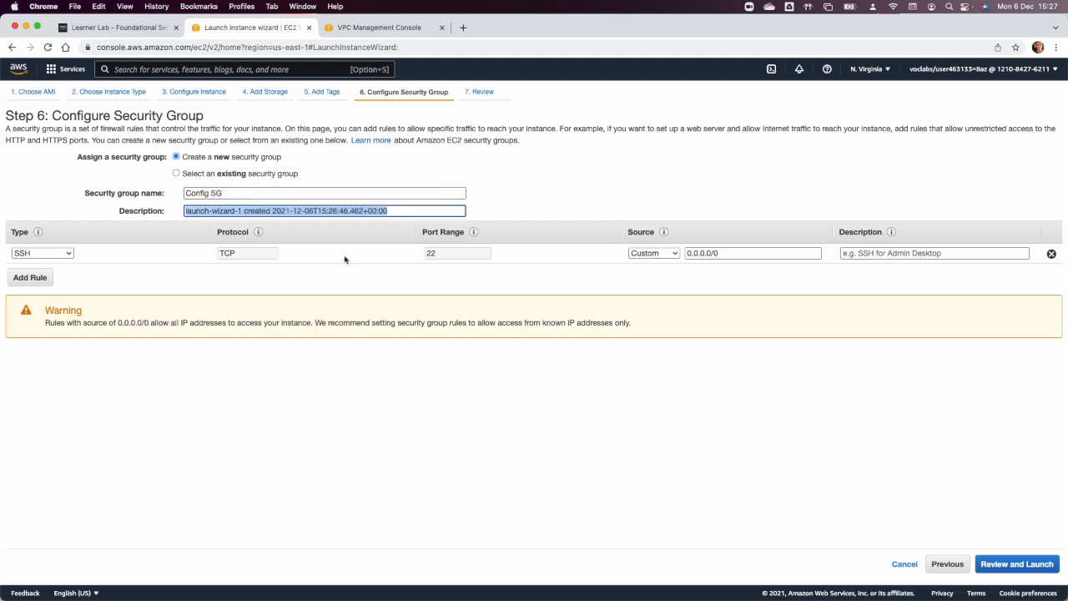
Add an inbound HTTP rule on port 80 to Config SG with the default source 0.0.0.0/0, ::/0.
{"action": "left_click", "coordinate": [30, 277]}
{"action": "left_click", "coordinate": [40, 274]}
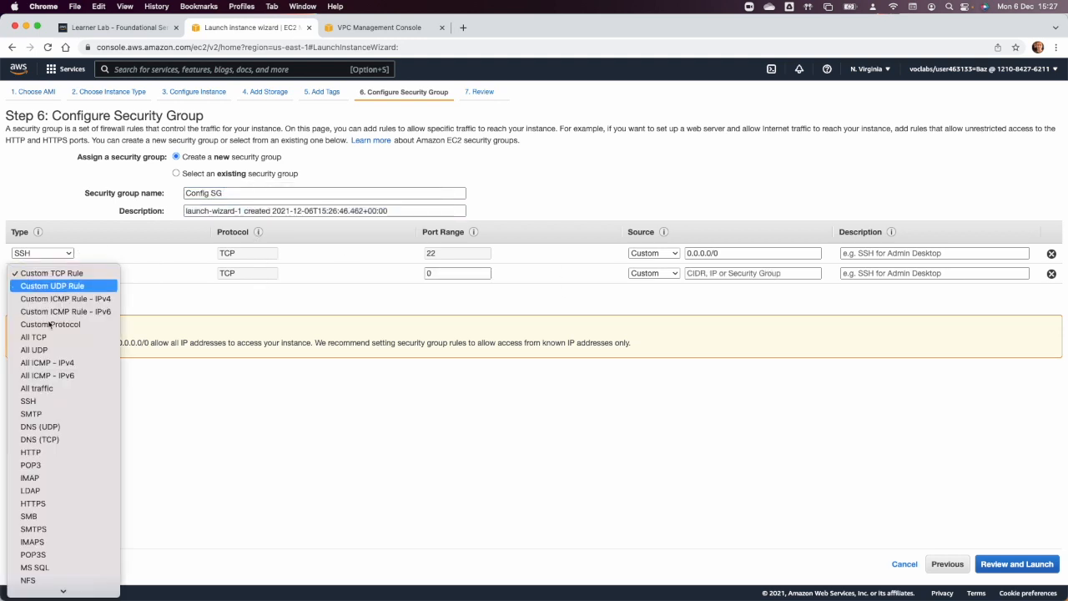
{"action": "left_click", "coordinate": [51, 453]}
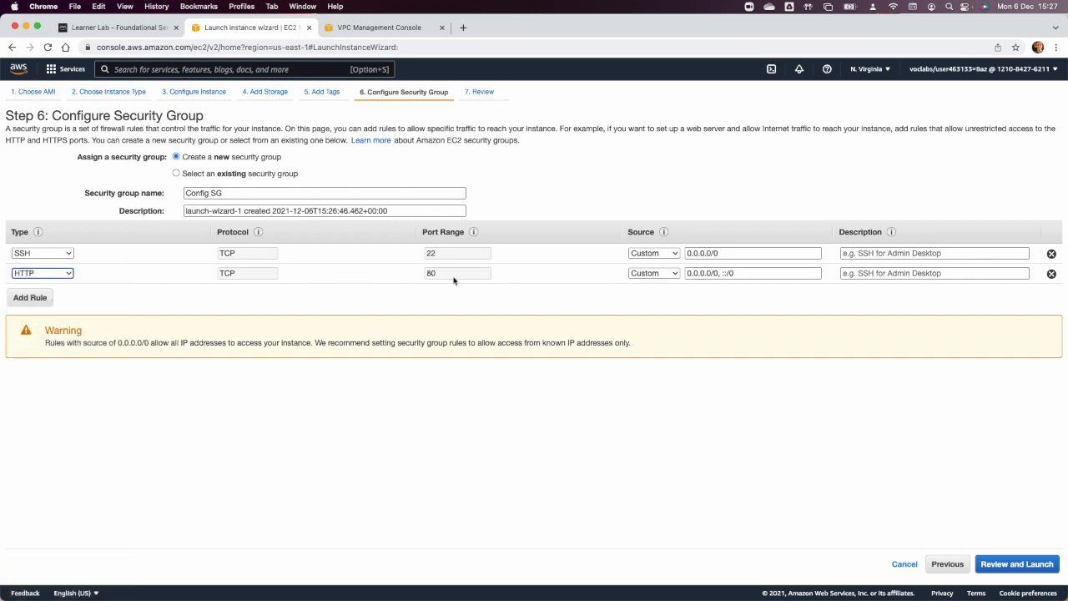
Review and launch the instance with the existing vockey key pair, acknowledging access to its private key file.
{"action": "left_click", "coordinate": [1017, 560]}
{"action": "left_click", "coordinate": [1034, 565]}
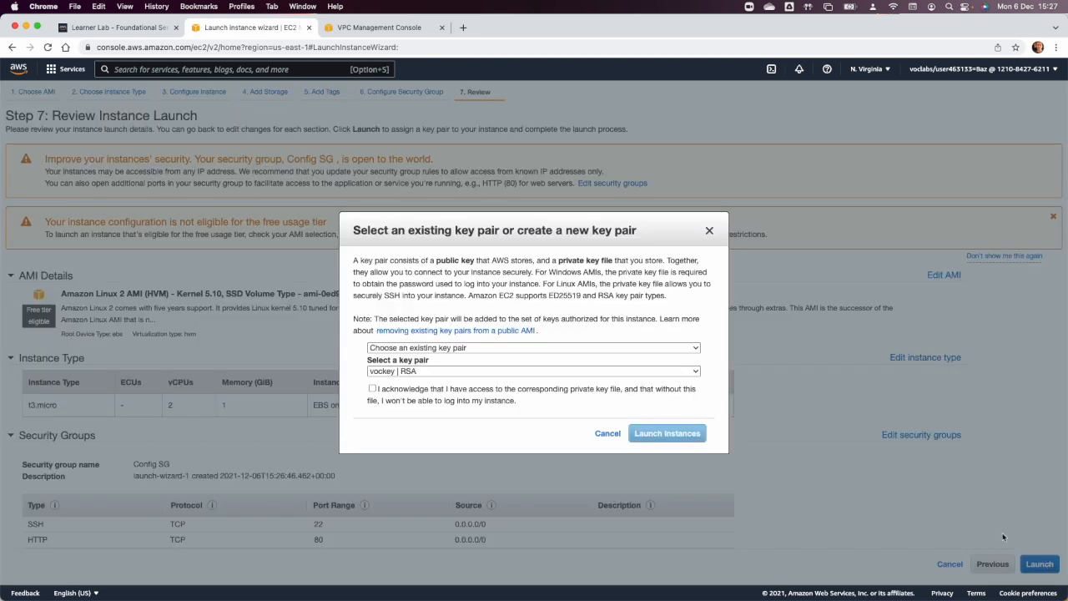
{"action": "left_click", "coordinate": [497, 402]}
{"action": "left_click", "coordinate": [678, 429]}
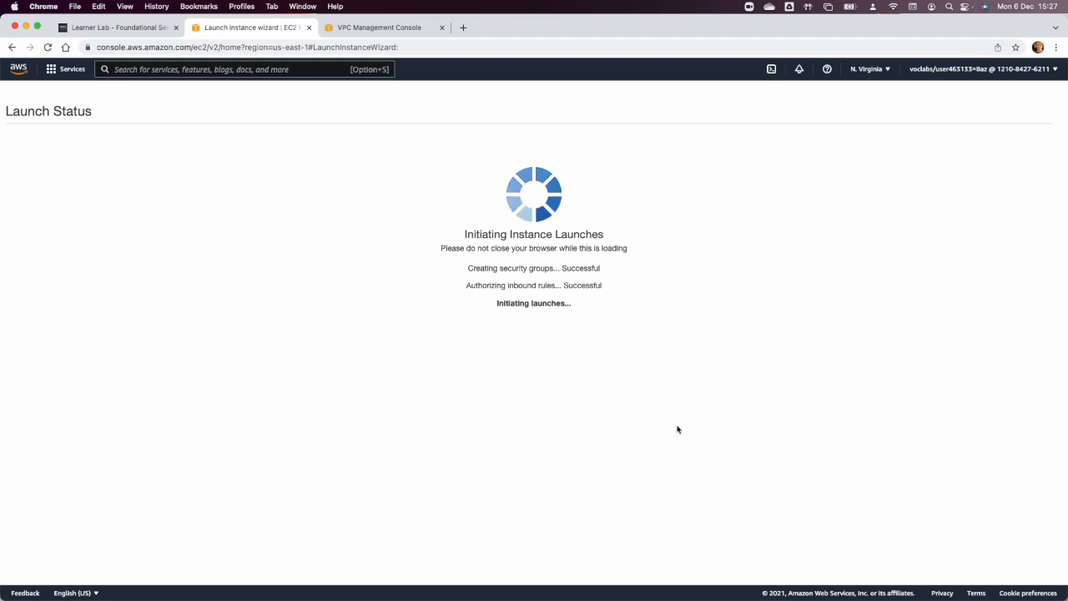
Return to the instances list and start another launch with the Amazon Linux 2 Kernel 5.10 AMI and the t3.micro type.
{"action": "left_click", "coordinate": [251, 172]}
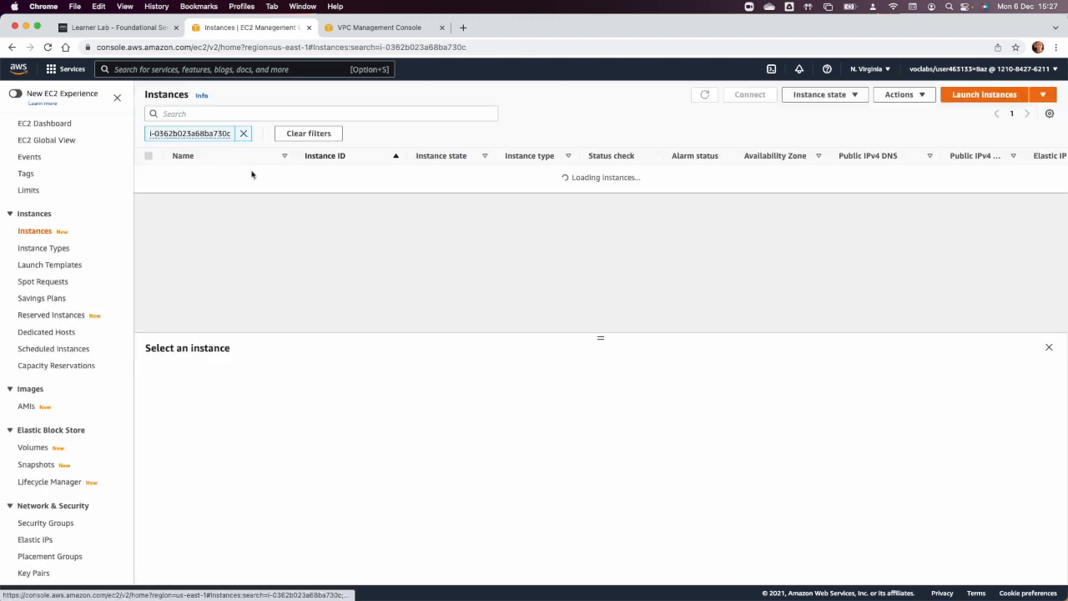
{"action": "left_click", "coordinate": [993, 95]}
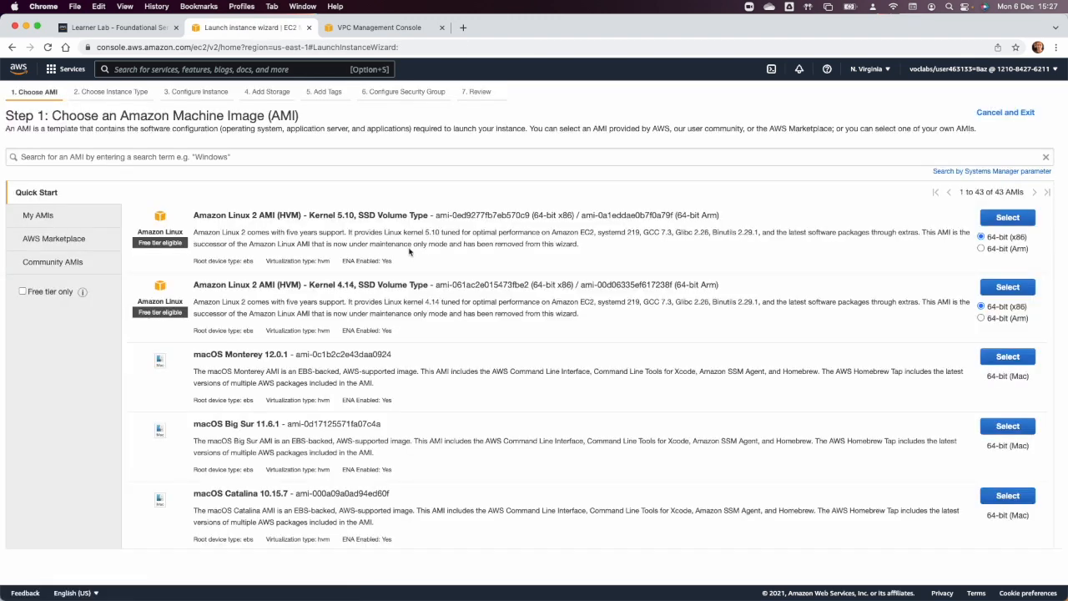
{"action": "left_click", "coordinate": [1003, 217]}
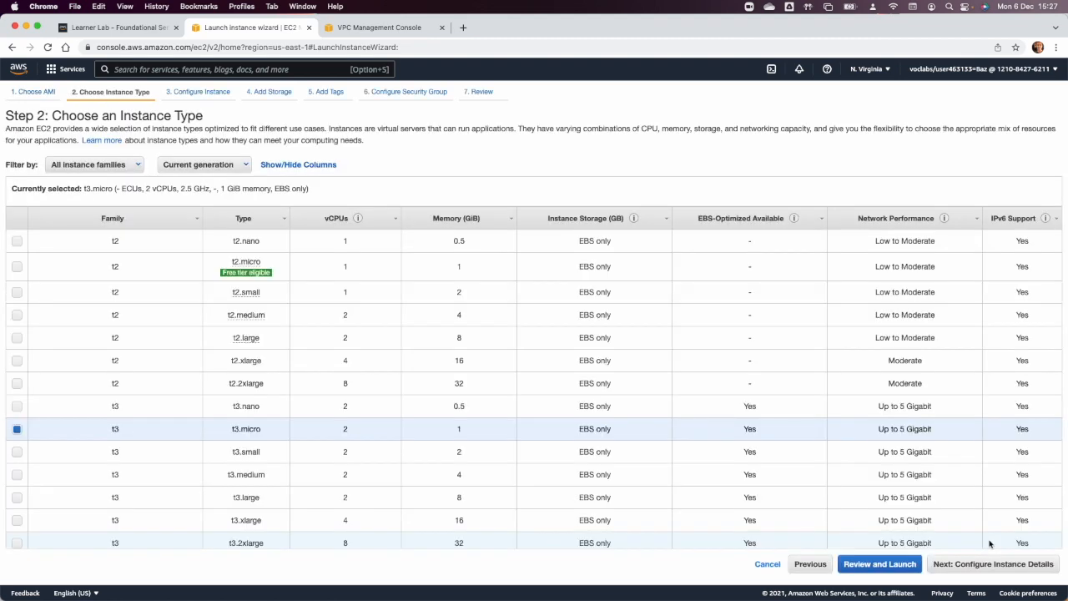
{"action": "left_click", "coordinate": [993, 564]}
Place the second instance in Project VPC's Public subnet 1 and enable auto-assignment of a public IP.
{"action": "left_click", "coordinate": [243, 205]}
{"action": "left_click", "coordinate": [253, 231]}
{"action": "left_click", "coordinate": [248, 205]}
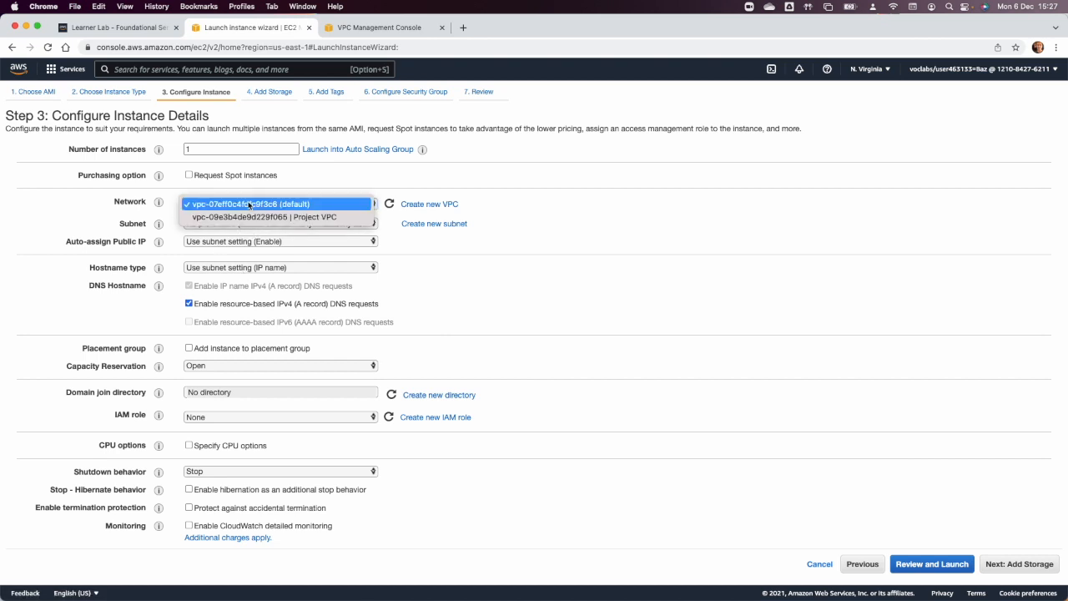
{"action": "left_click", "coordinate": [255, 217]}
{"action": "left_click", "coordinate": [259, 223]}
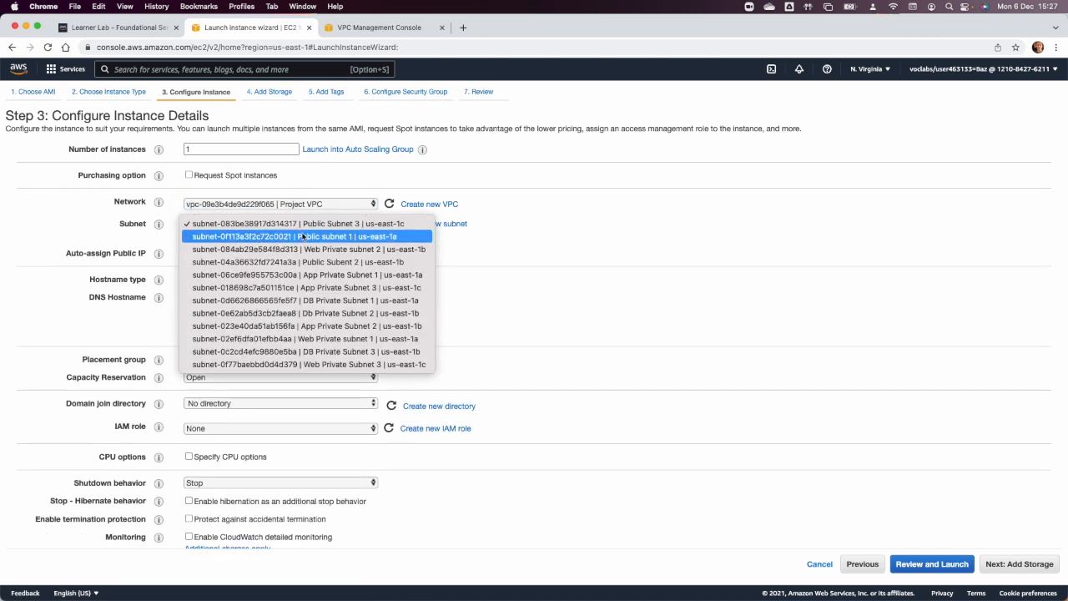
{"action": "left_click", "coordinate": [304, 237]}
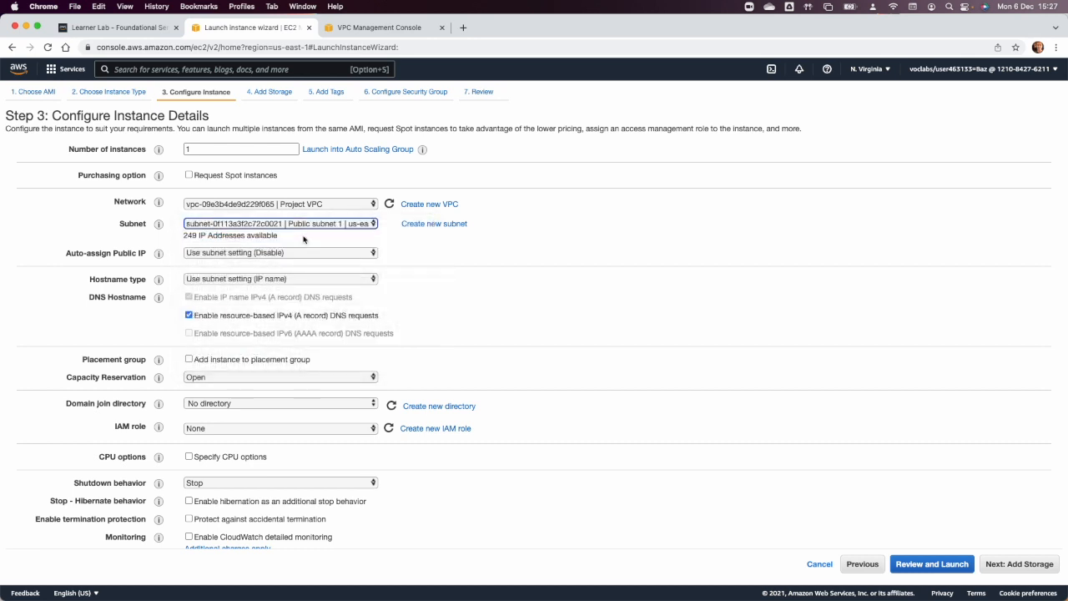
{"action": "left_click", "coordinate": [242, 257]}
{"action": "left_click", "coordinate": [250, 265]}
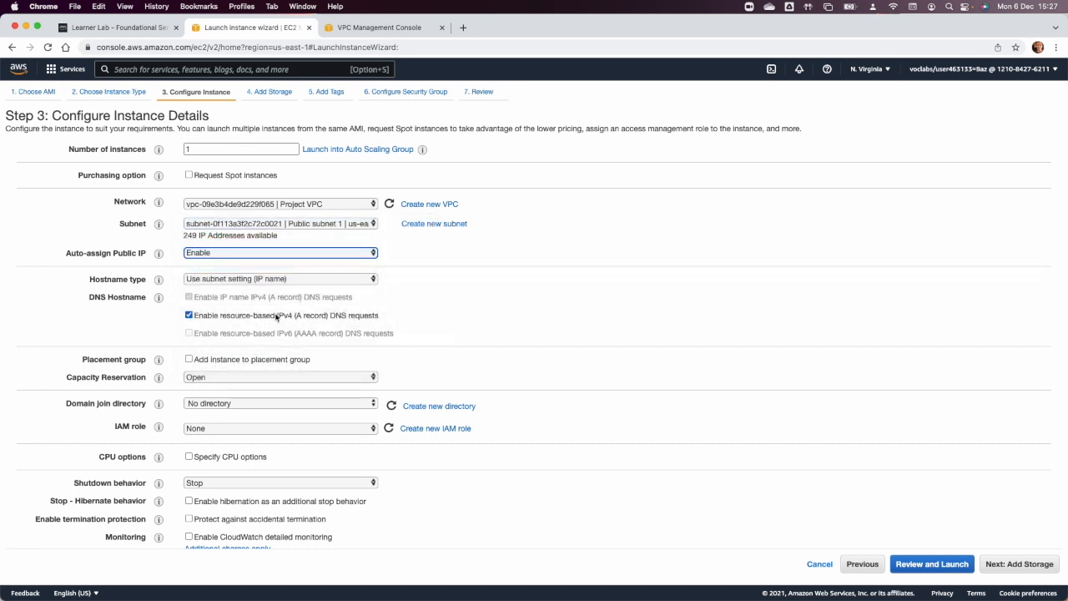
Paste the already copied bootstrap script into the second instance's user data.
{"action": "scroll", "coordinate": [276, 316], "scroll_direction": "down", "scroll_amount": 15}
{"action": "left_click", "coordinate": [255, 500]}
{"action": "key", "text": "super+v"}
{"action": "scroll", "coordinate": [259, 504], "scroll_direction": "up", "scroll_amount": 3}
Keep the default storage, tag the second instance with the Name "APP Conf Server", and continue to the security group configuration.
{"action": "left_click", "coordinate": [1012, 568]}
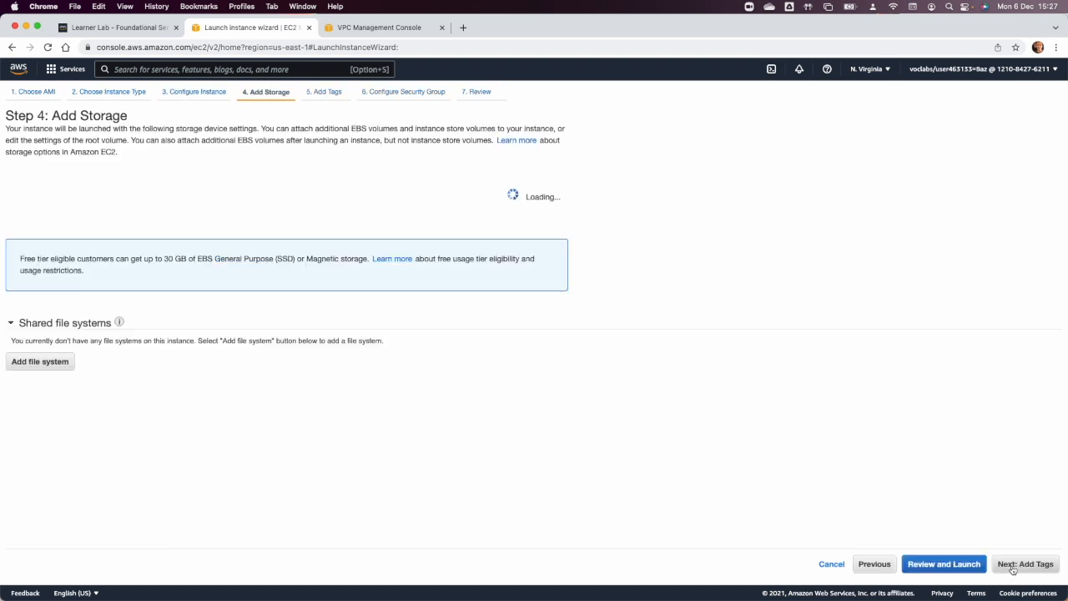
{"action": "left_click", "coordinate": [1013, 567]}
{"action": "left_click", "coordinate": [34, 281]}
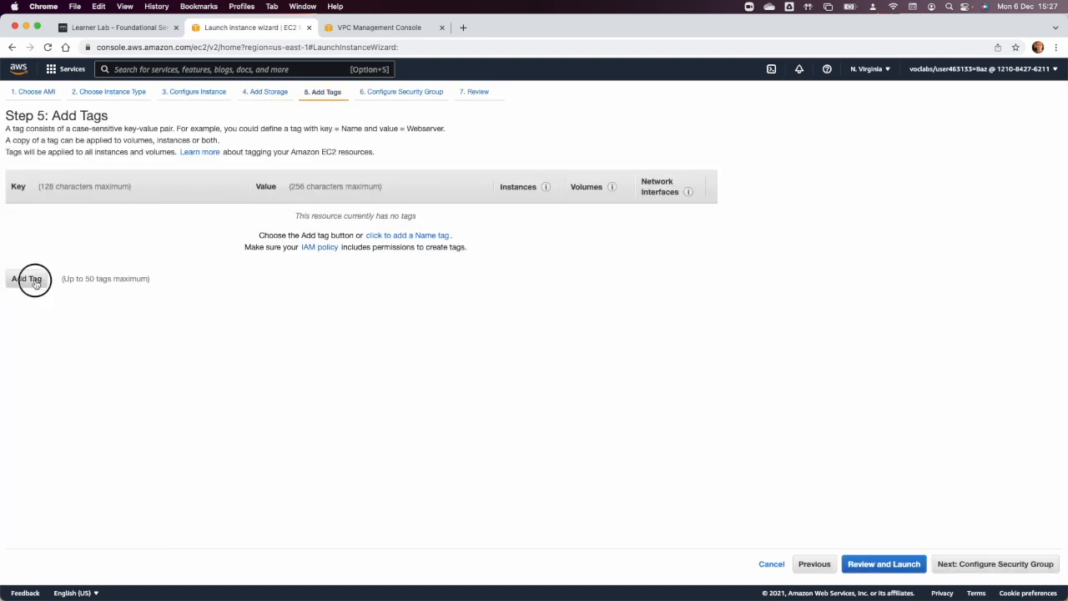
{"action": "type", "text": "Name"}
{"action": "key", "text": "Tab"}
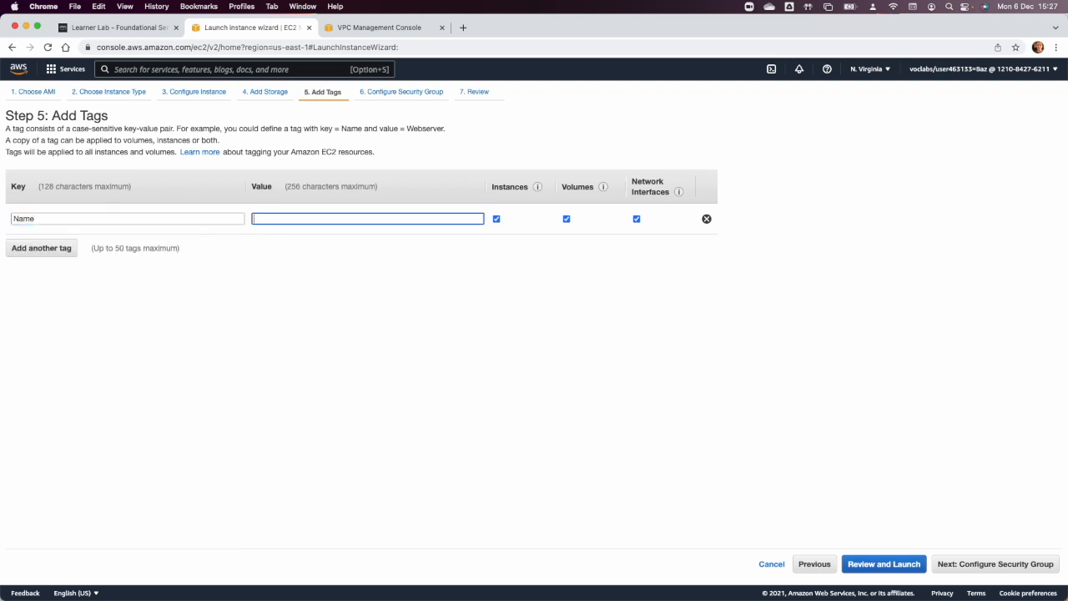
{"action": "type", "text": "AP"}
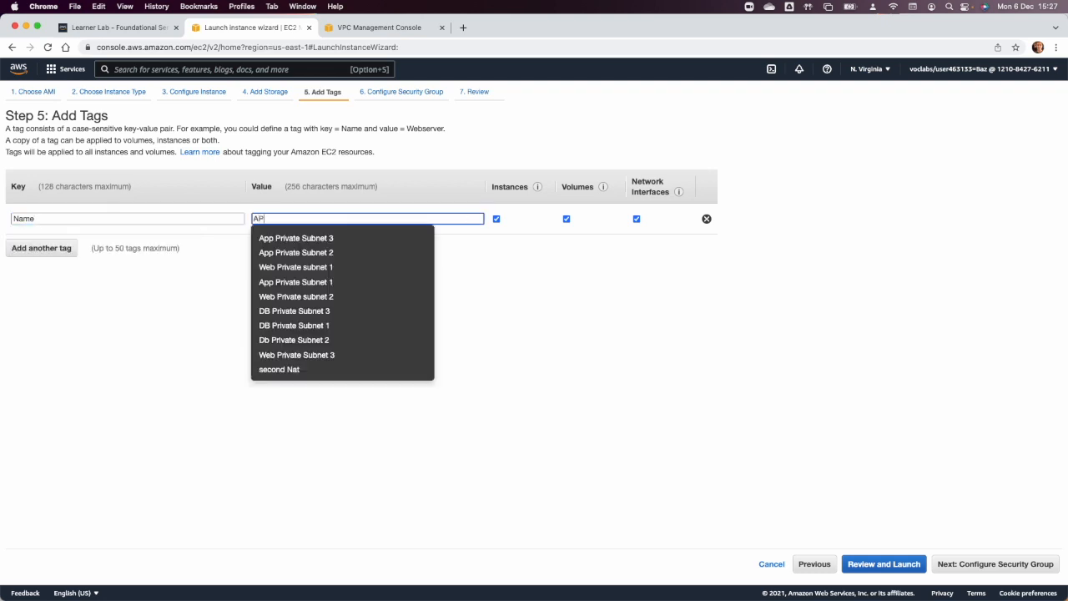
{"action": "type", "text": "P Conf"}
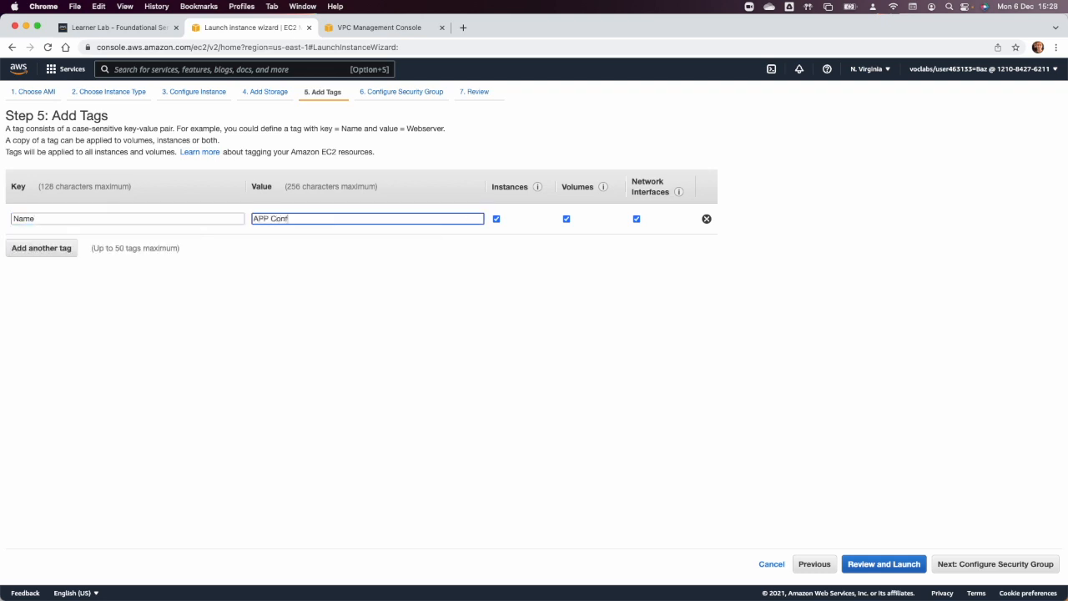
{"action": "type", "text": " Server"}
{"action": "left_click", "coordinate": [994, 563]}
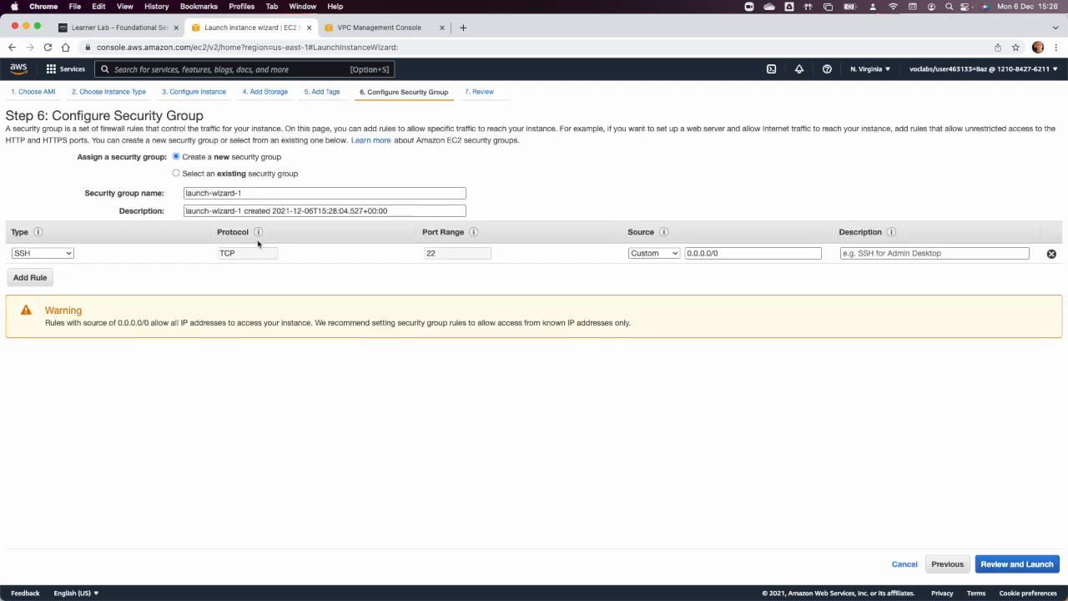
Assign the existing Config SG security group to the second instance and launch it with the existing vockey key pair.
{"action": "left_click", "coordinate": [222, 173]}
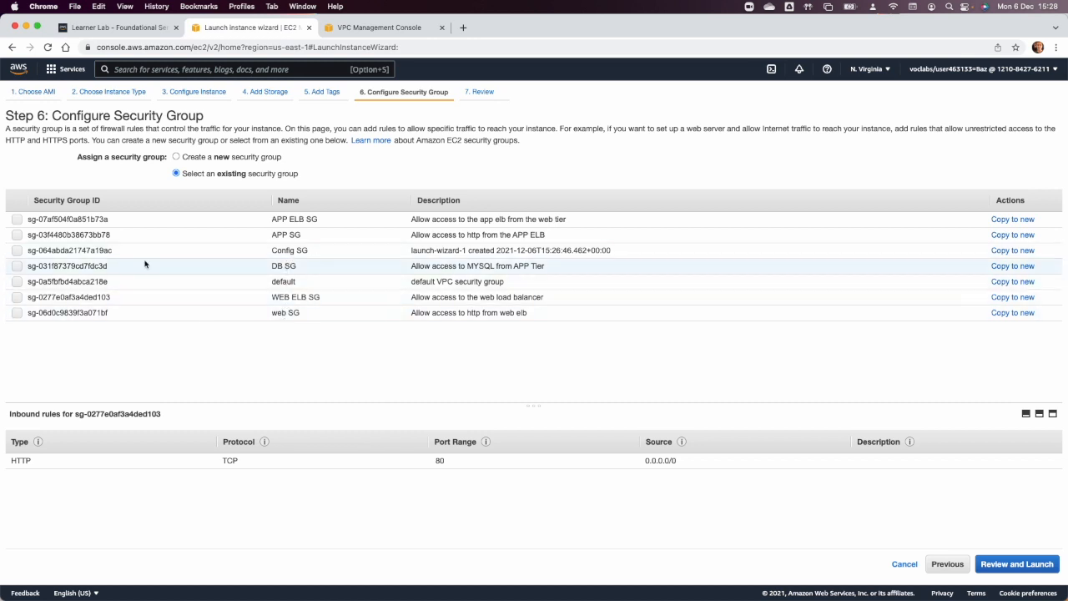
{"action": "left_click", "coordinate": [16, 250]}
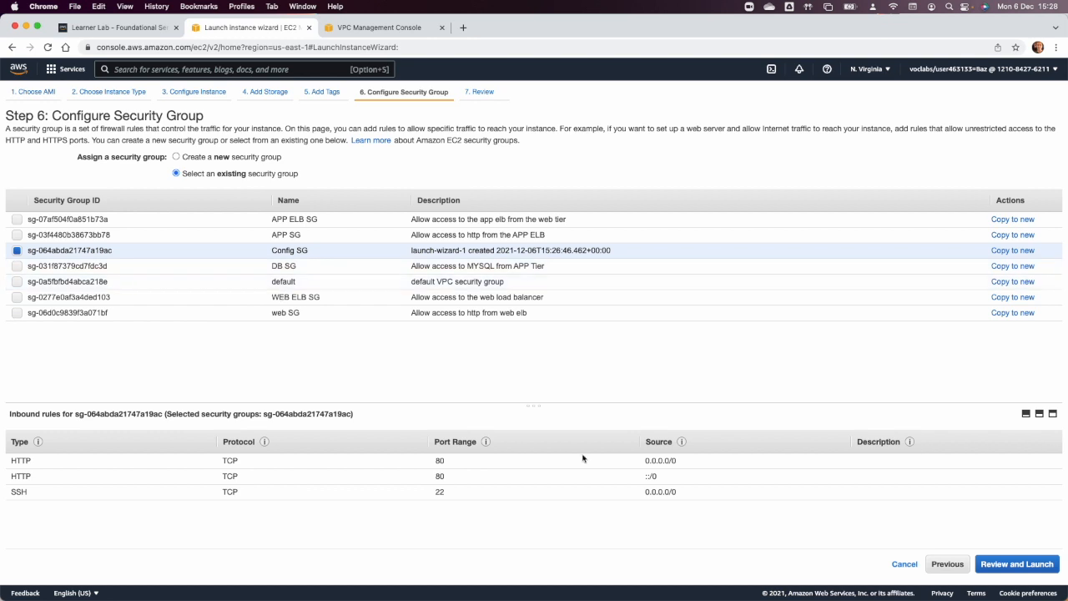
{"action": "left_click", "coordinate": [1045, 565]}
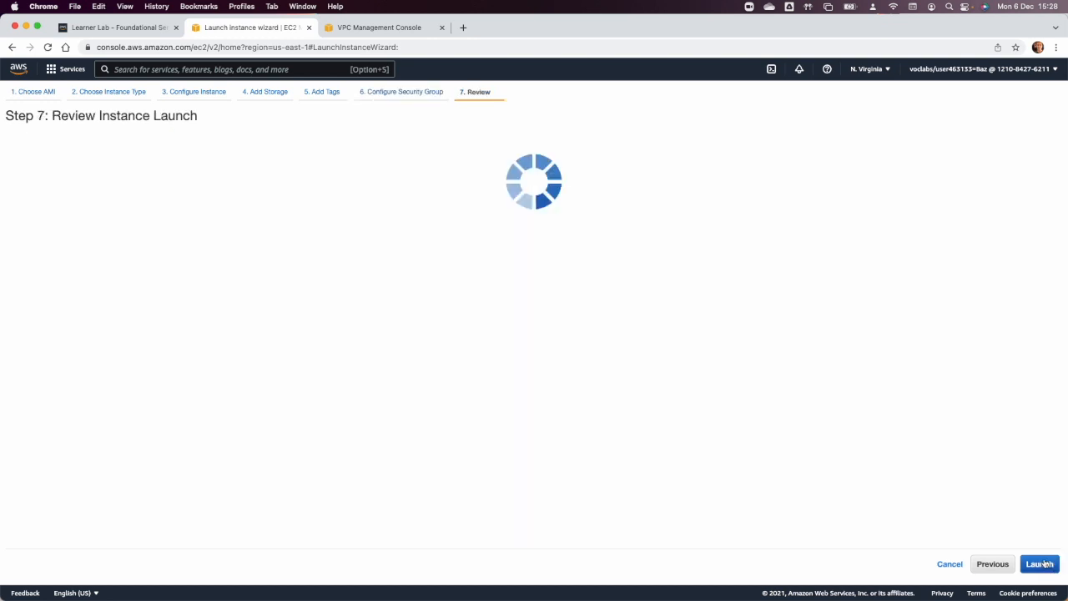
{"action": "left_click", "coordinate": [1041, 565]}
{"action": "left_click", "coordinate": [561, 392]}
{"action": "left_click", "coordinate": [674, 433]}
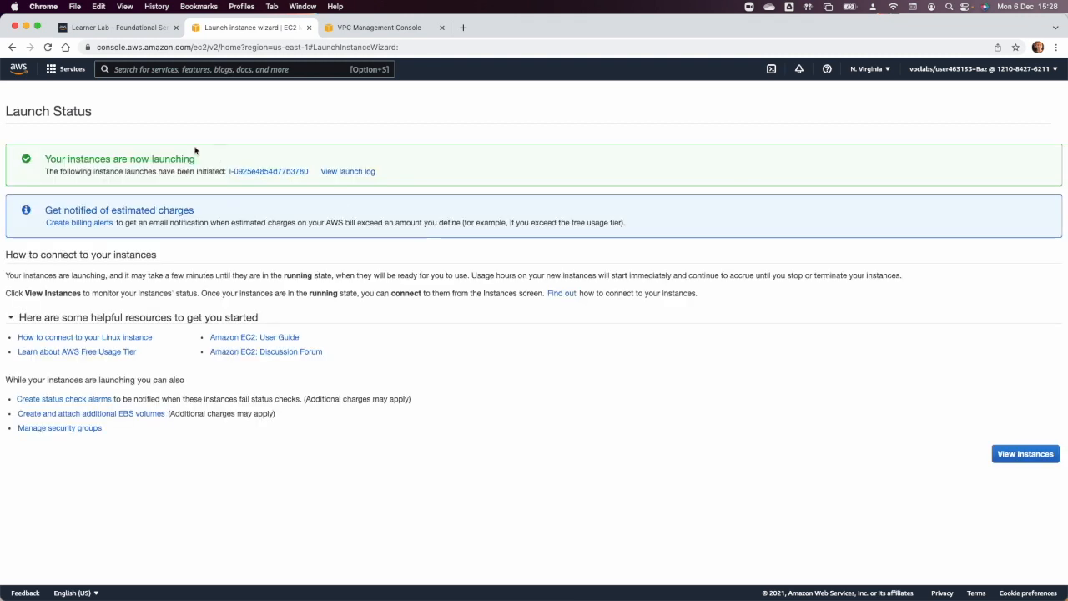
Show all instances in the unfiltered list and name the unnamed running instance "Web Config".
{"action": "left_click", "coordinate": [243, 171]}
{"action": "left_click", "coordinate": [244, 133]}
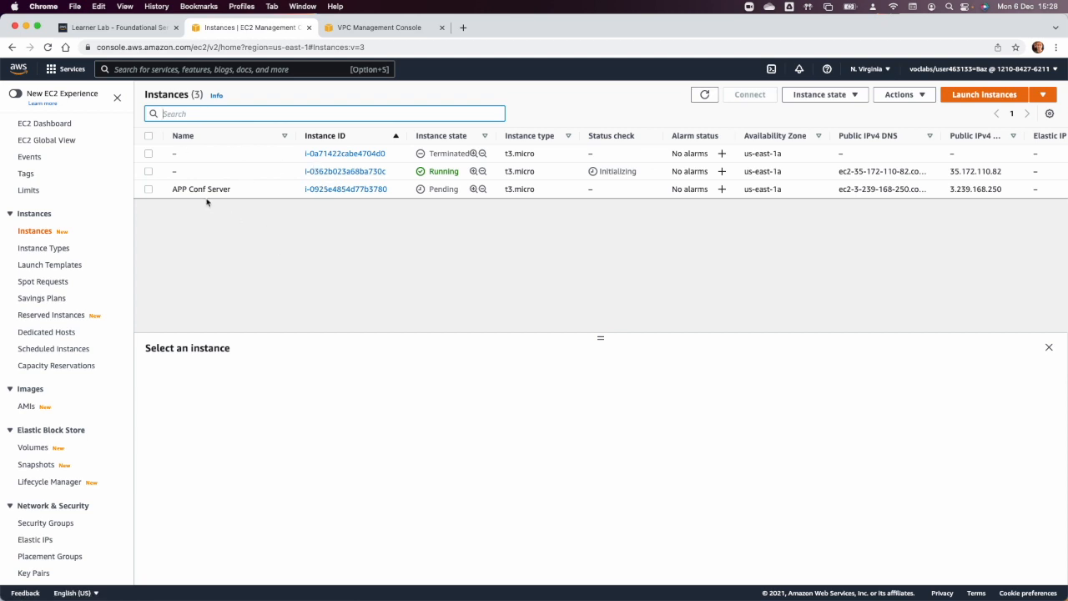
{"action": "left_click", "coordinate": [183, 171]}
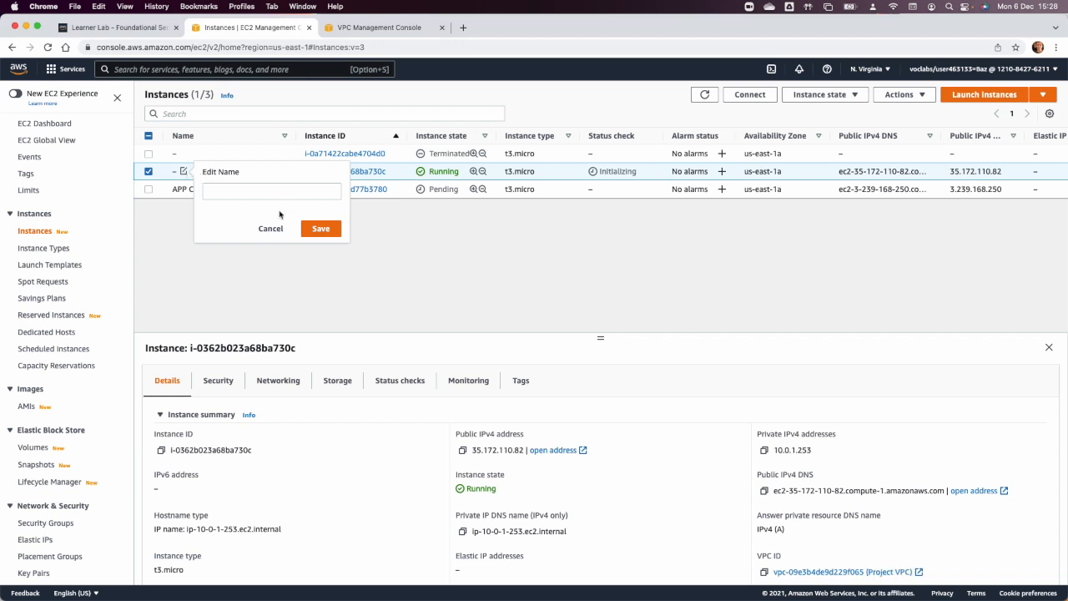
{"action": "left_click", "coordinate": [257, 191]}
{"action": "type", "text": "Web"}
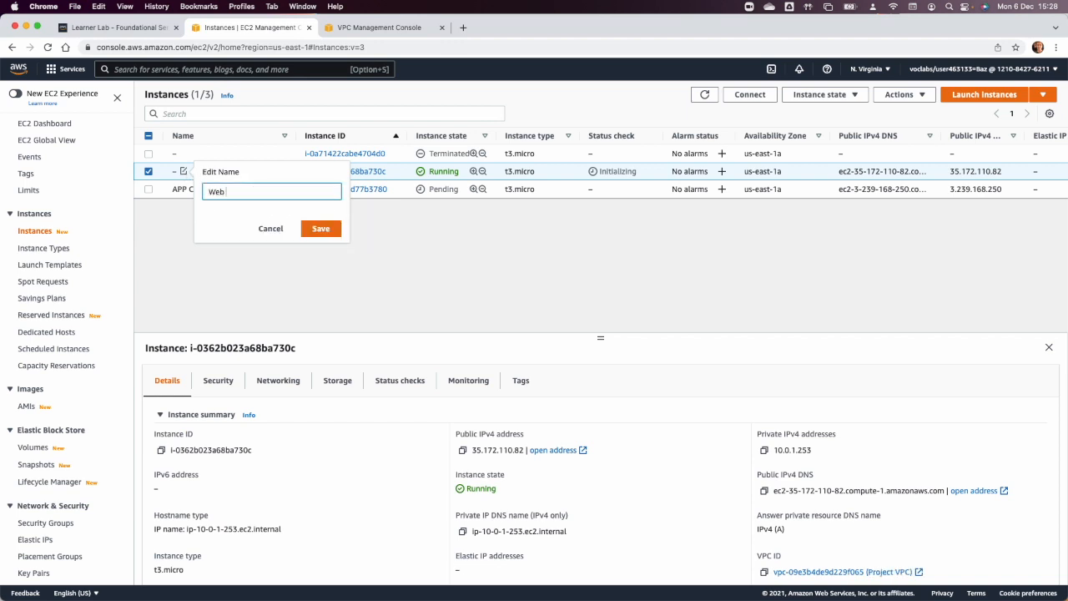
{"action": "key", "text": "BackSpace"}
{"action": "key", "text": "BackSpace"}
{"action": "key", "text": "BackSpace"}
{"action": "key", "text": "BackSpace"}
{"action": "key", "text": "BackSpace"}
{"action": "left_click", "coordinate": [321, 228]}
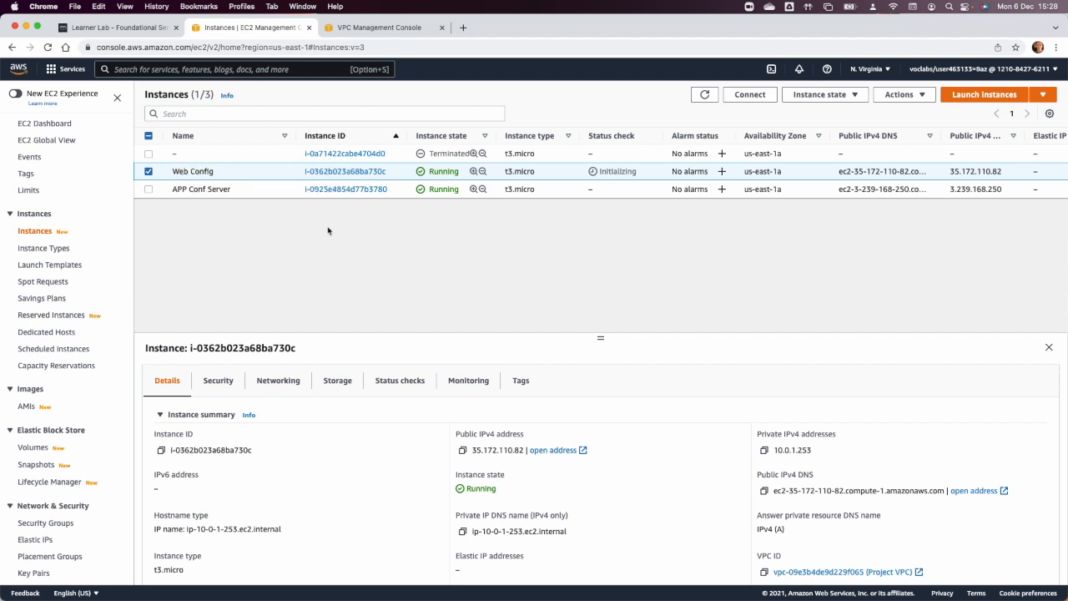
Copy the Web Config instance's public IPv4 address and open it in a new browser tab to check its web page.
{"action": "left_click", "coordinate": [148, 172]}
{"action": "left_click", "coordinate": [148, 172]}
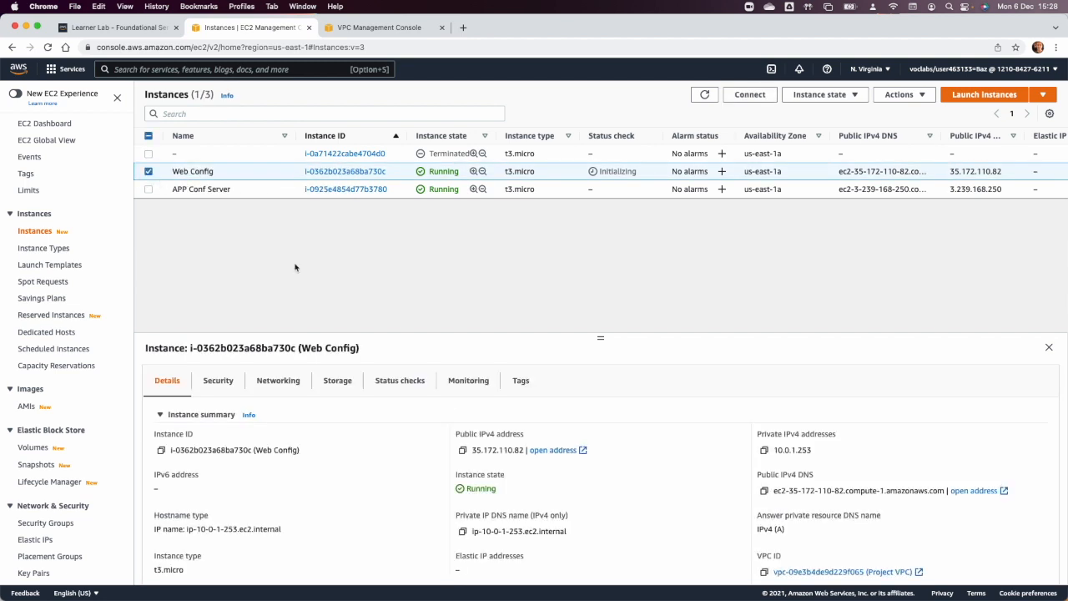
{"action": "left_click", "coordinate": [462, 450]}
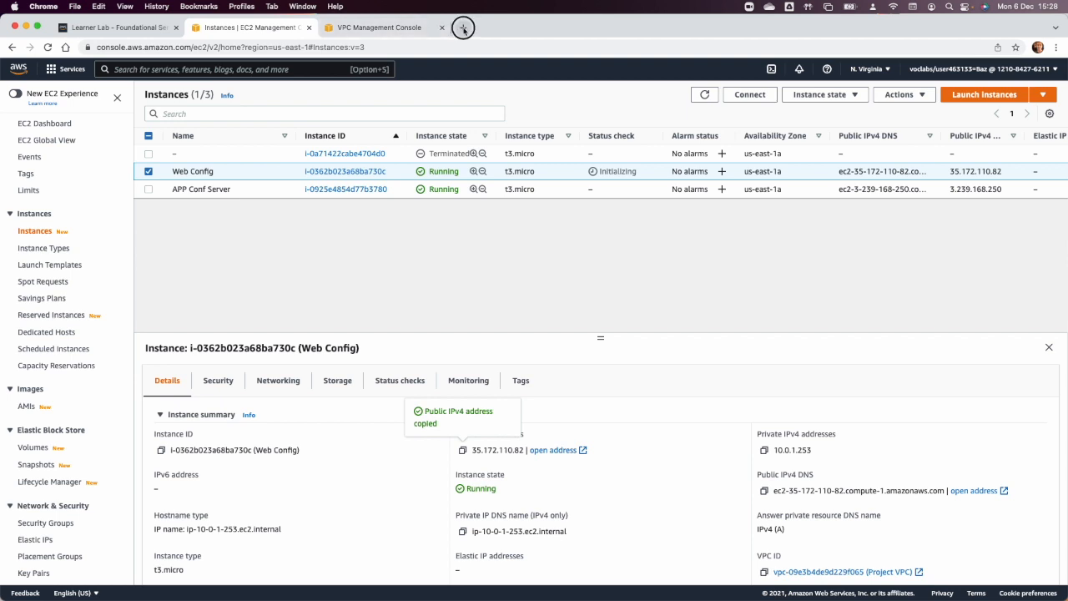
{"action": "left_click", "coordinate": [463, 27]}
{"action": "key", "text": "super+v"}
{"action": "key", "text": "Return"}
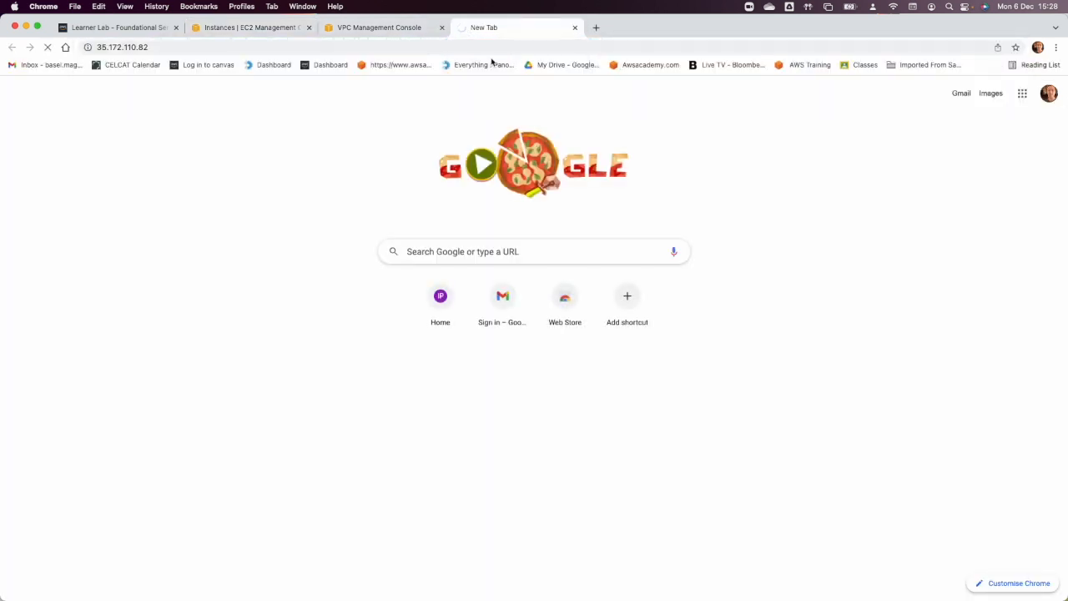
{"action": "left_click", "coordinate": [360, 23]}
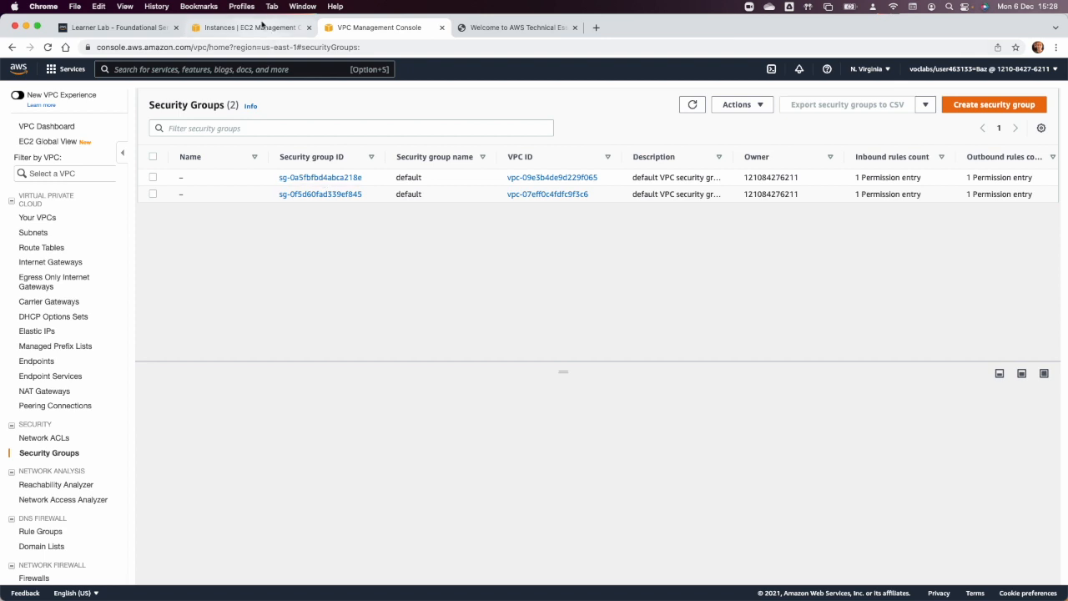
{"action": "left_click", "coordinate": [495, 29]}
Copy the APP Conf Server instance's public IPv4 address, open it in a new browser tab and reload the page.
{"action": "left_click", "coordinate": [231, 30]}
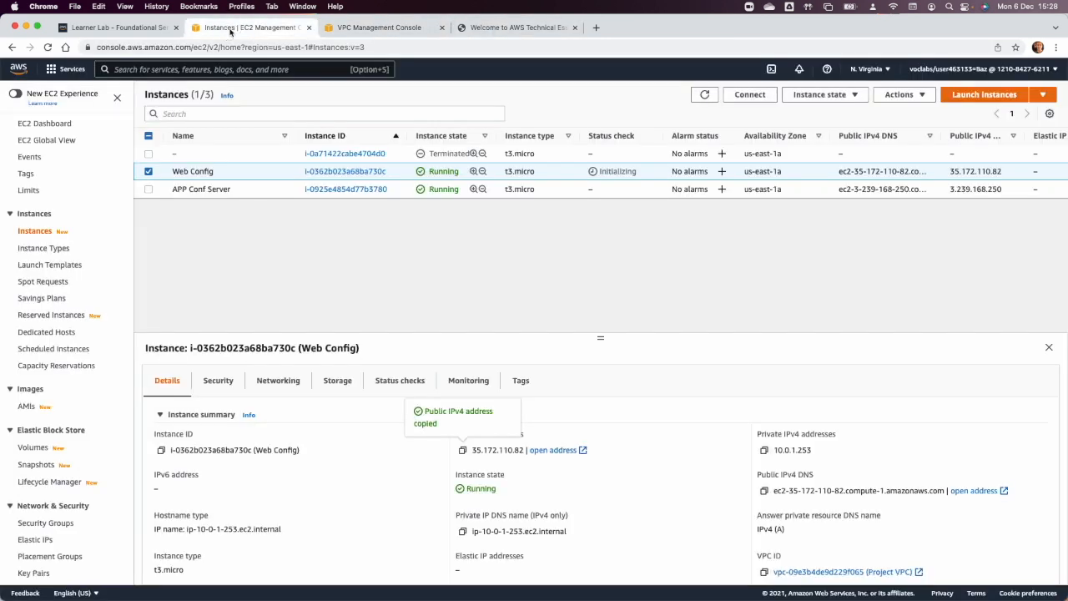
{"action": "left_click", "coordinate": [148, 171]}
{"action": "left_click", "coordinate": [148, 190]}
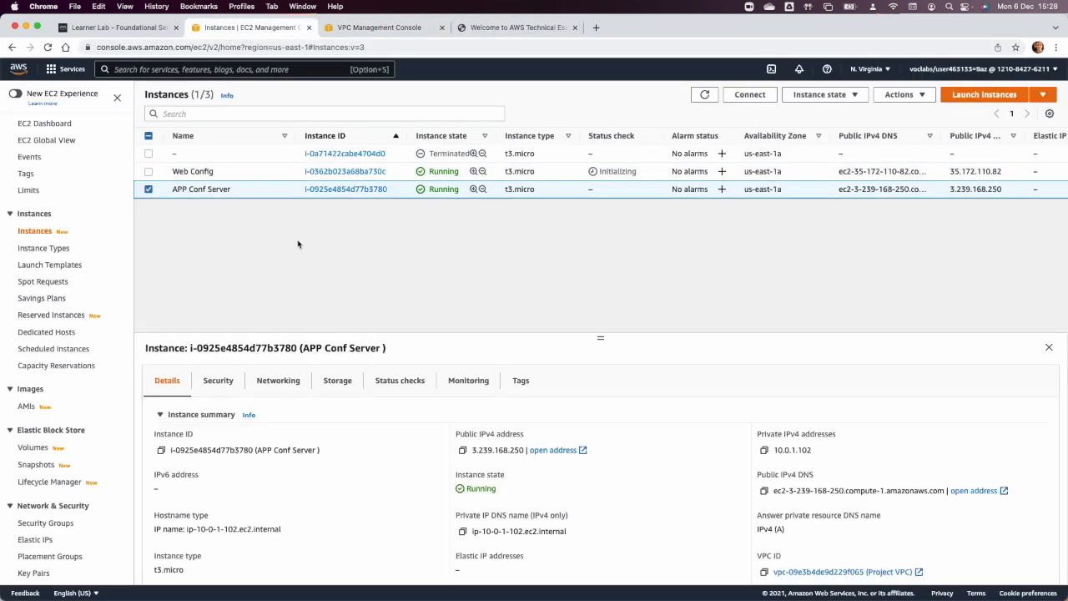
{"action": "left_click", "coordinate": [462, 450]}
{"action": "left_click", "coordinate": [597, 28]}
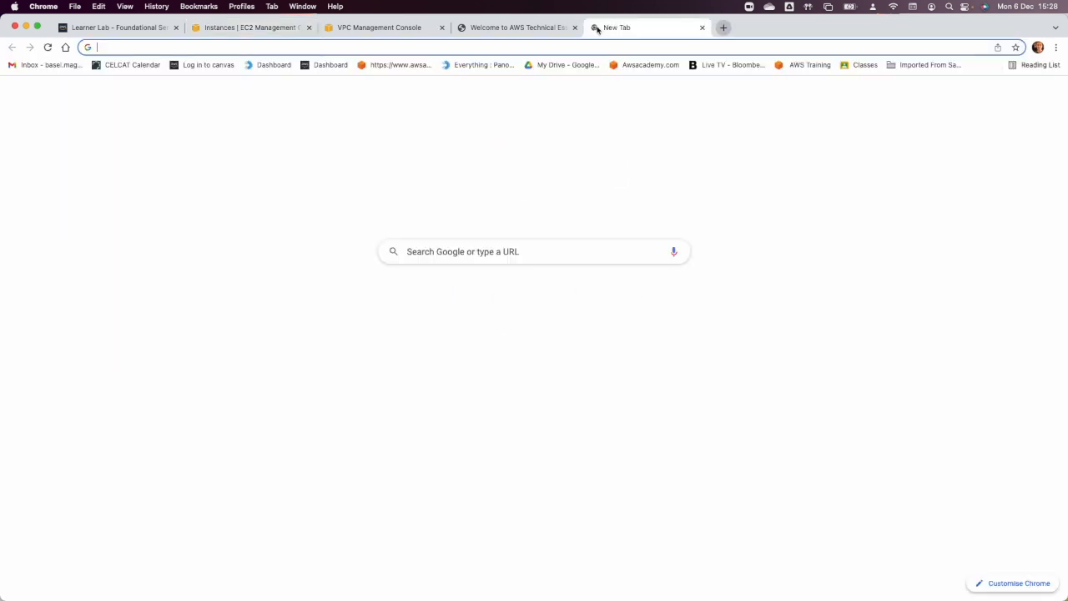
{"action": "key", "text": "super+v"}
{"action": "key", "text": "Return"}
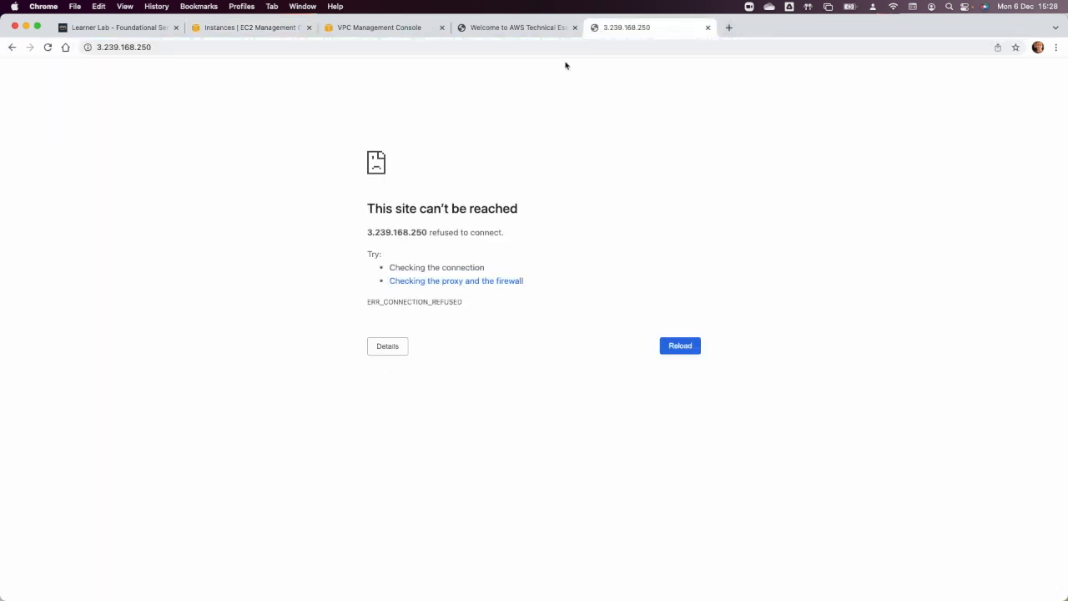
{"action": "left_click", "coordinate": [45, 48]}
Close the browser tab that holds the VPC Management Console.
{"action": "left_click", "coordinate": [492, 29]}
{"action": "left_click", "coordinate": [387, 29]}
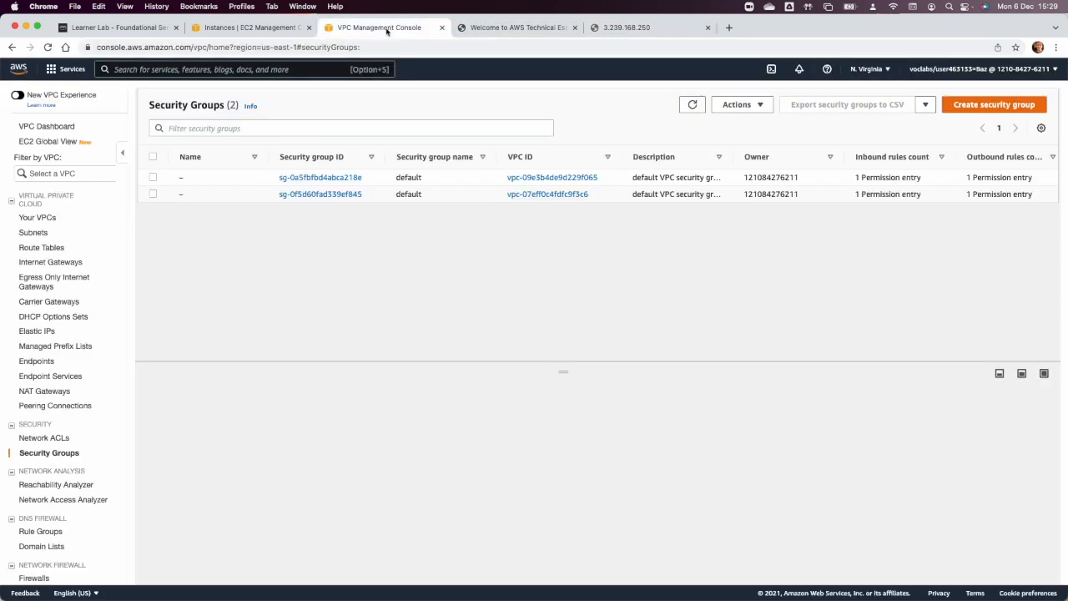
{"action": "left_click", "coordinate": [442, 28]}
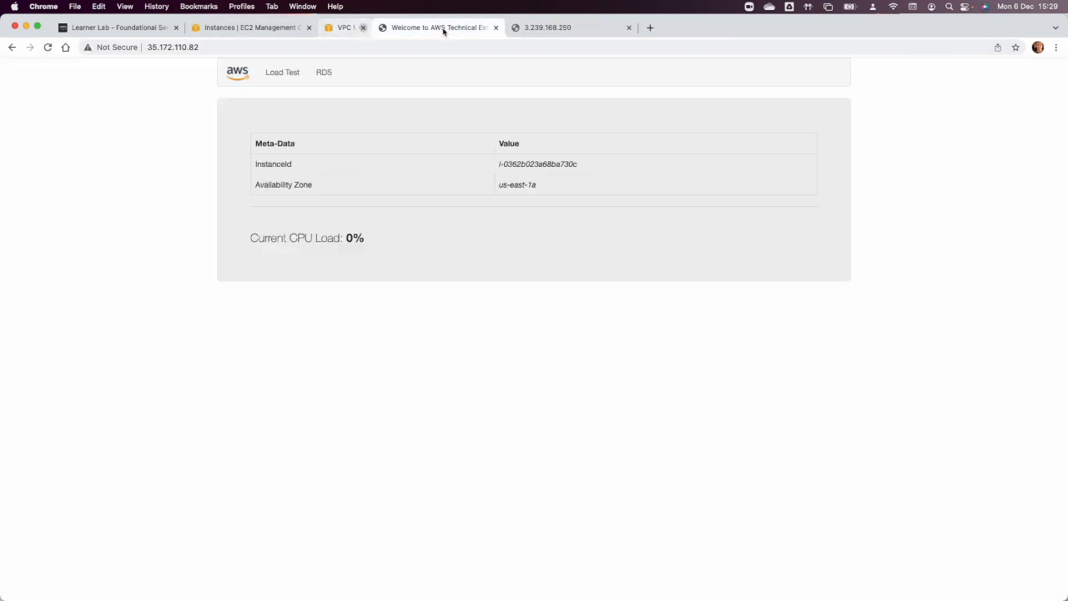
Refresh the EC2 instances list and copy the public IPv4 address of APP Conf Server again.
{"action": "left_click", "coordinate": [250, 30]}
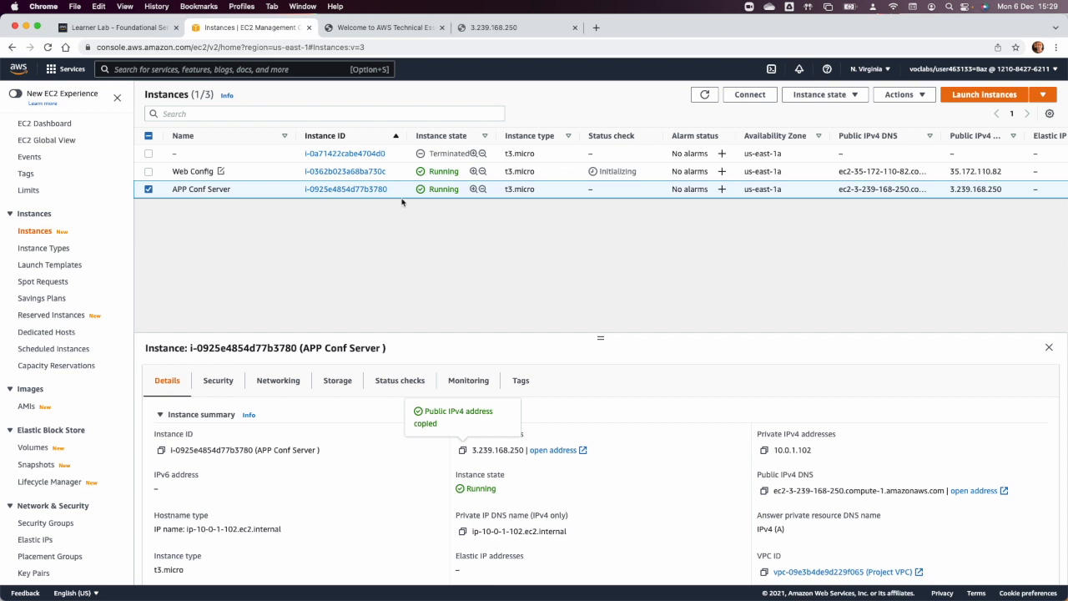
{"action": "left_click", "coordinate": [704, 96]}
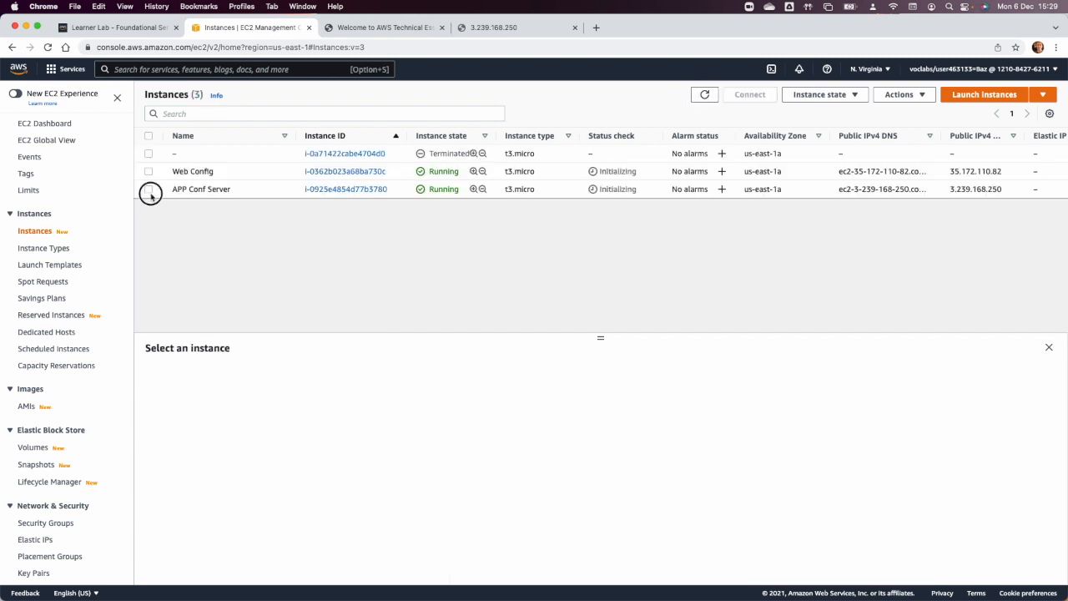
{"action": "left_click", "coordinate": [149, 189]}
{"action": "left_click", "coordinate": [462, 450]}
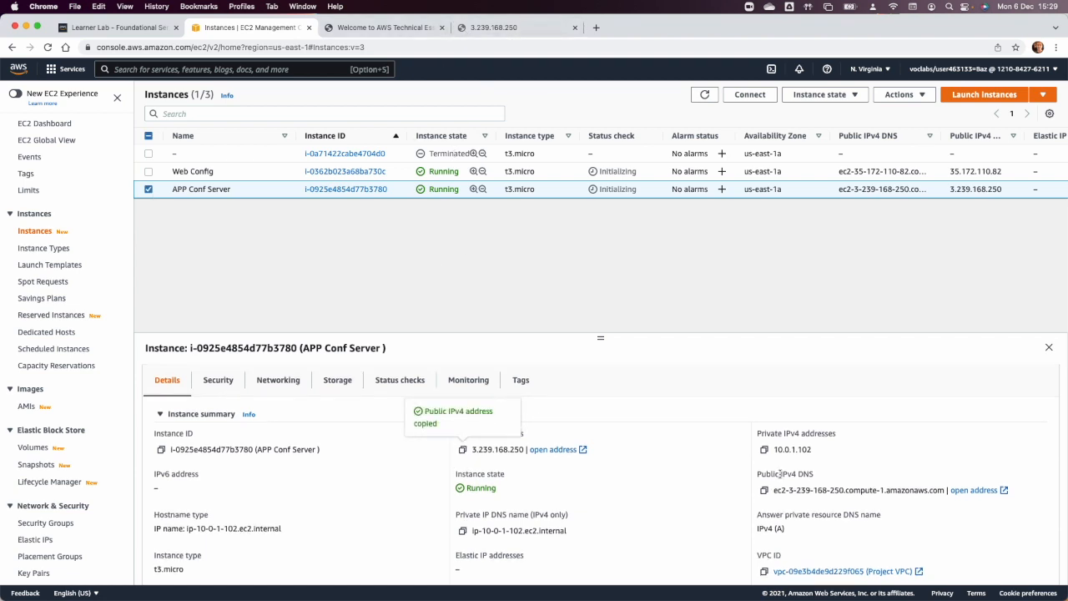
Examine APP Conf Server's instance details and its security group's inbound rules.
{"action": "scroll", "coordinate": [860, 488], "scroll_direction": "down", "scroll_amount": 2}
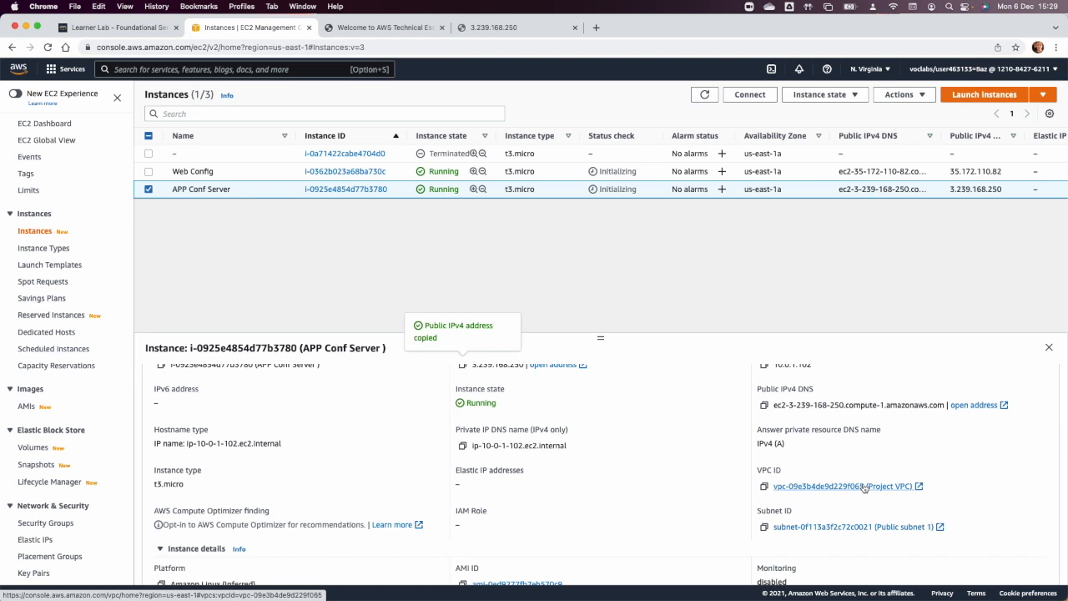
{"action": "scroll", "coordinate": [864, 488], "scroll_direction": "up", "scroll_amount": 2}
{"action": "scroll", "coordinate": [863, 488], "scroll_direction": "down", "scroll_amount": 2}
{"action": "scroll", "coordinate": [864, 488], "scroll_direction": "up", "scroll_amount": 1}
{"action": "scroll", "coordinate": [864, 488], "scroll_direction": "down", "scroll_amount": 2}
{"action": "scroll", "coordinate": [863, 487], "scroll_direction": "down", "scroll_amount": 6}
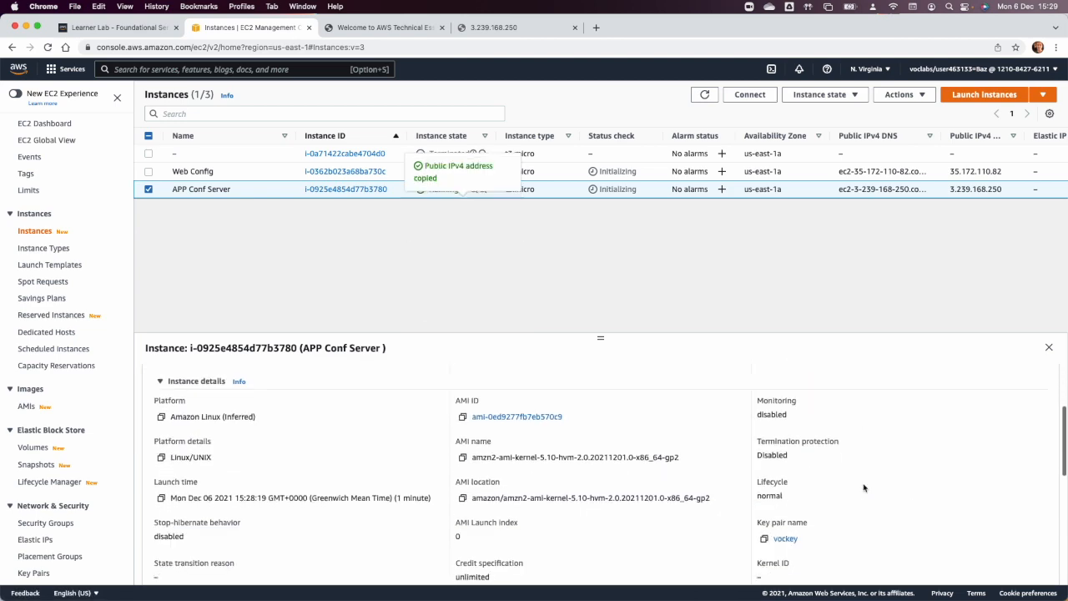
{"action": "scroll", "coordinate": [864, 488], "scroll_direction": "up", "scroll_amount": 10}
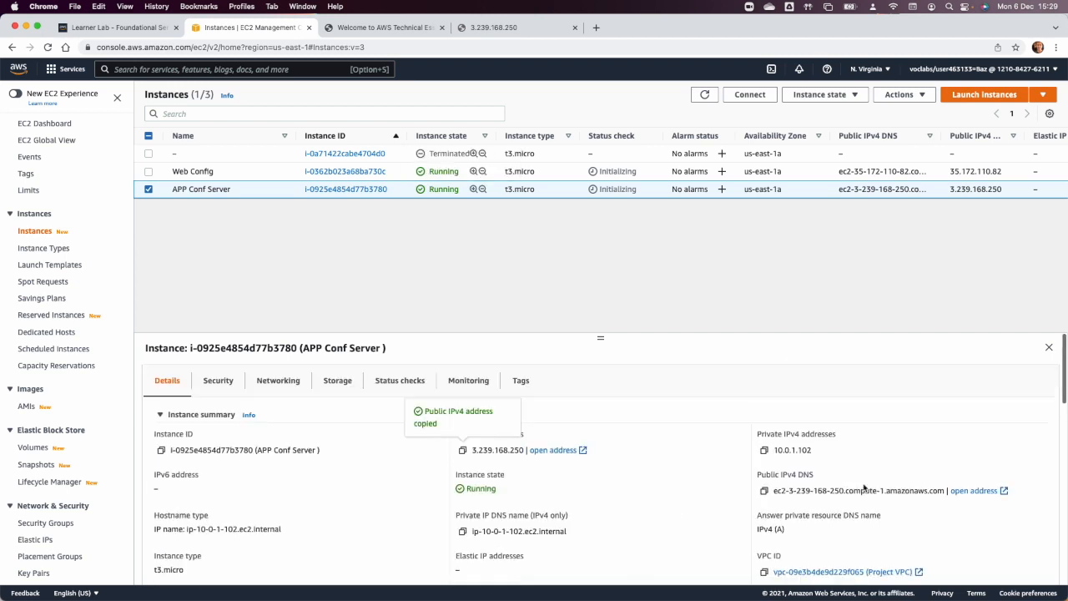
{"action": "left_click", "coordinate": [218, 380]}
{"action": "scroll", "coordinate": [339, 459], "scroll_direction": "down", "scroll_amount": 4}
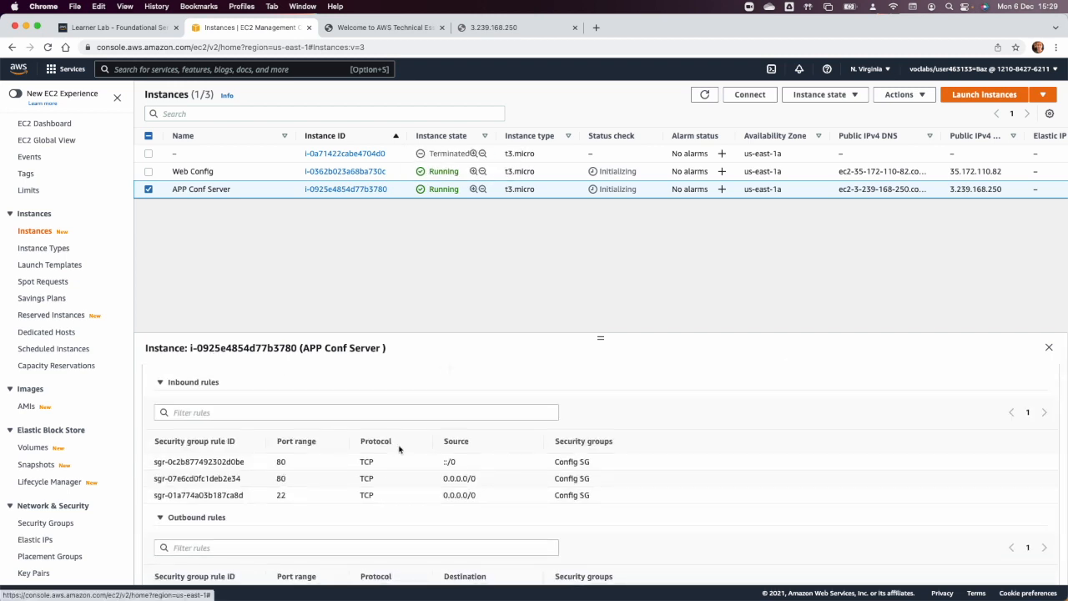
{"action": "scroll", "coordinate": [399, 449], "scroll_direction": "up", "scroll_amount": 4}
Reload APP Conf Server's web page and compare it with the Web Config instance's page.
{"action": "left_click", "coordinate": [484, 27]}
{"action": "left_click", "coordinate": [49, 48]}
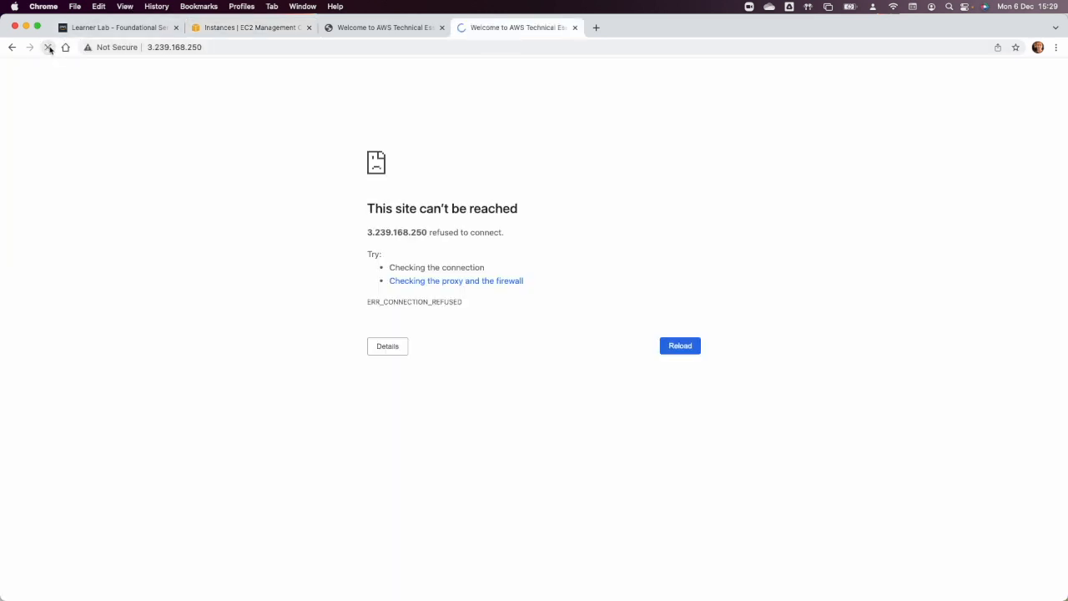
{"action": "left_click", "coordinate": [376, 28]}
{"action": "left_click", "coordinate": [506, 26]}
{"action": "left_click", "coordinate": [396, 26]}
{"action": "left_click", "coordinate": [512, 29]}
{"action": "left_click", "coordinate": [396, 29]}
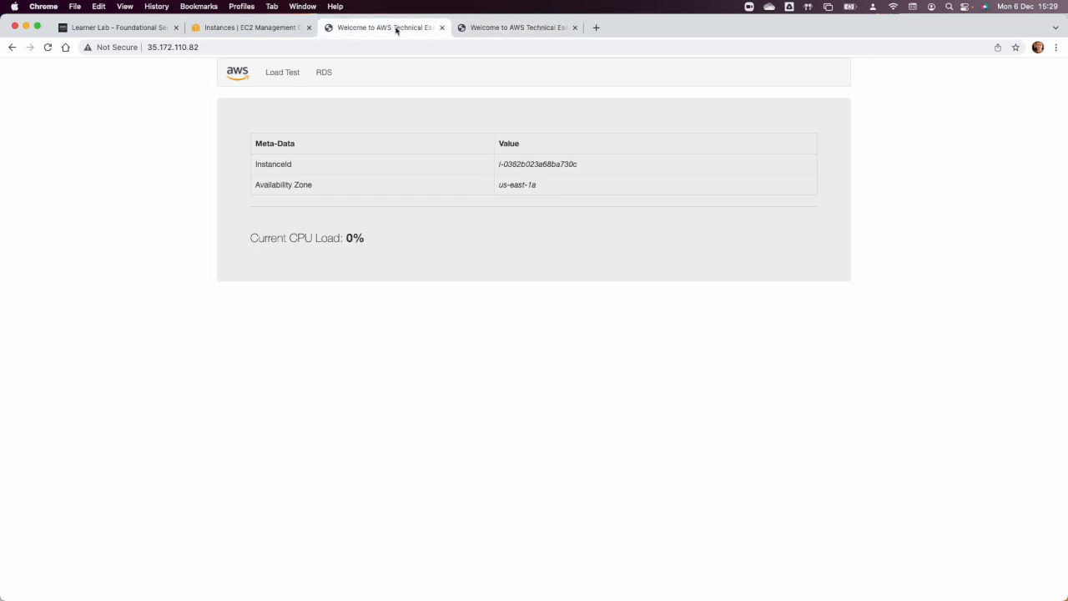
Return to the instances list and start creating an image from the Web Config instance.
{"action": "left_click", "coordinate": [249, 27]}
{"action": "left_click", "coordinate": [150, 191]}
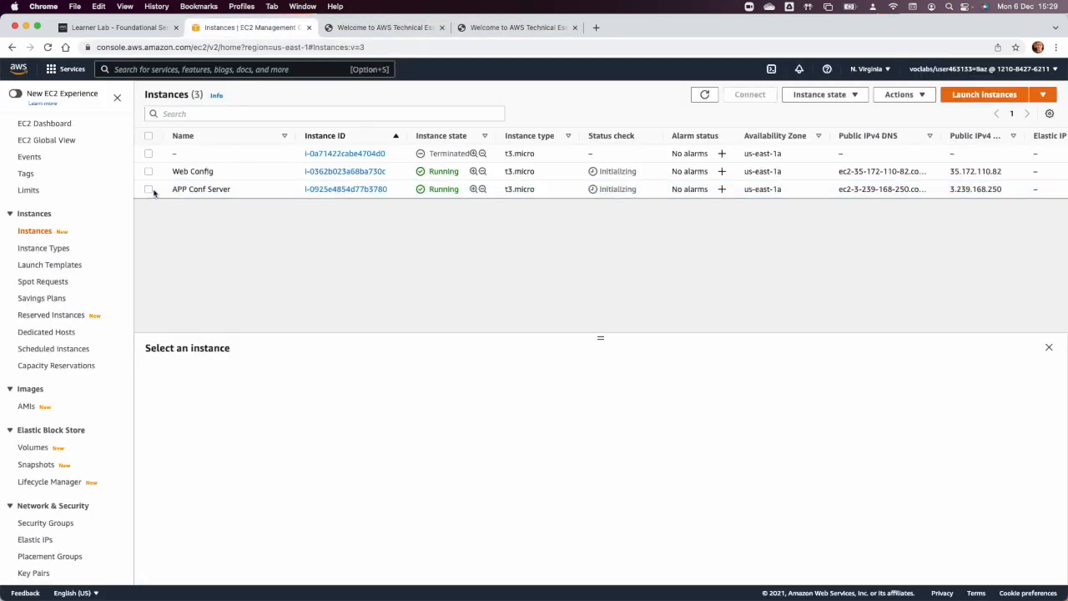
{"action": "left_click", "coordinate": [149, 172]}
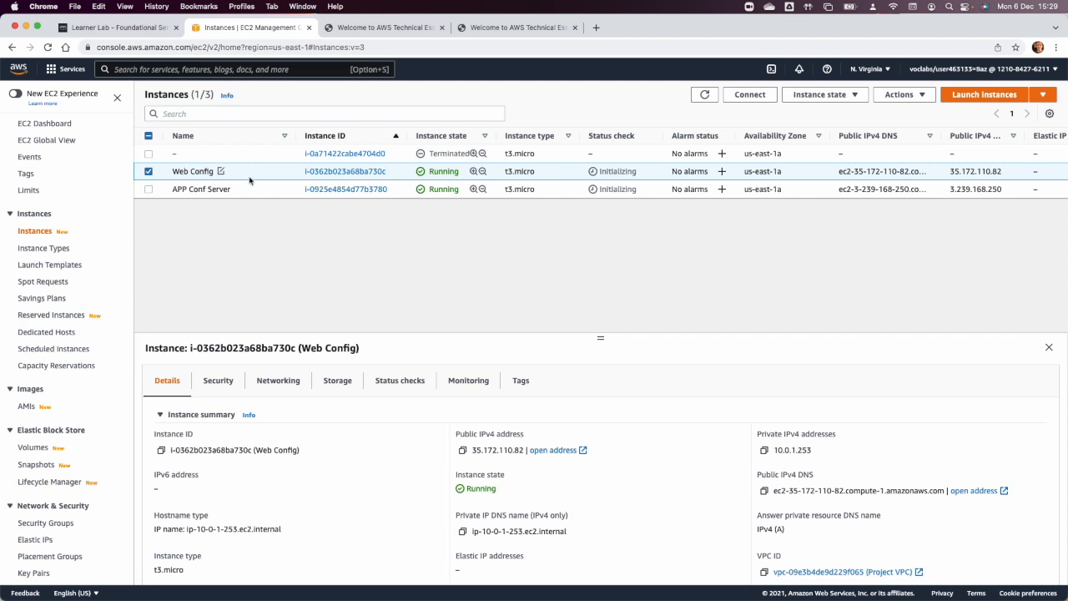
{"action": "left_click", "coordinate": [922, 95]}
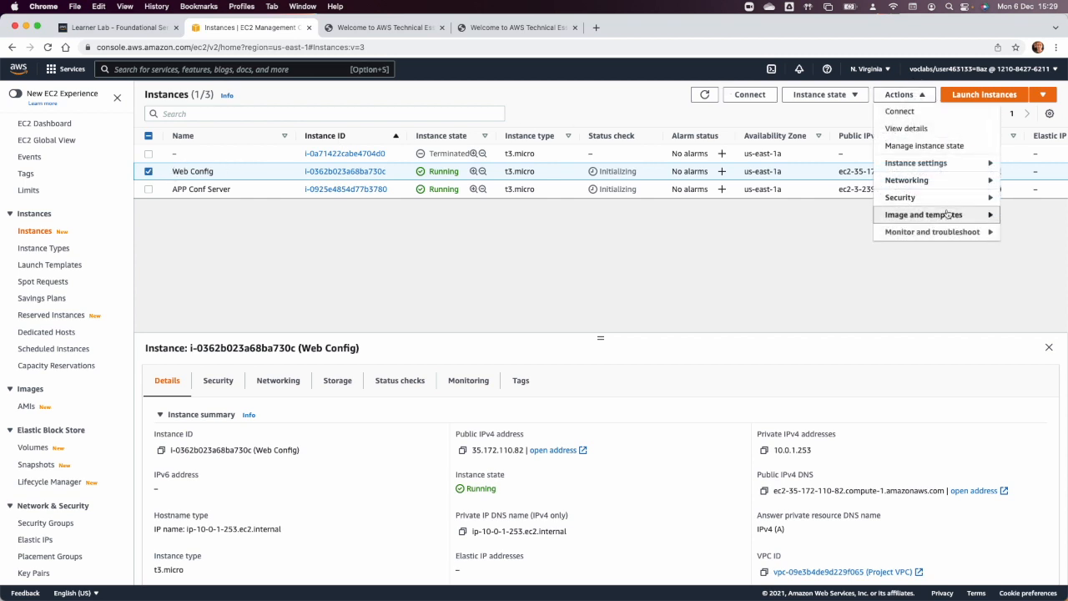
{"action": "mouse_move", "coordinate": [948, 216]}
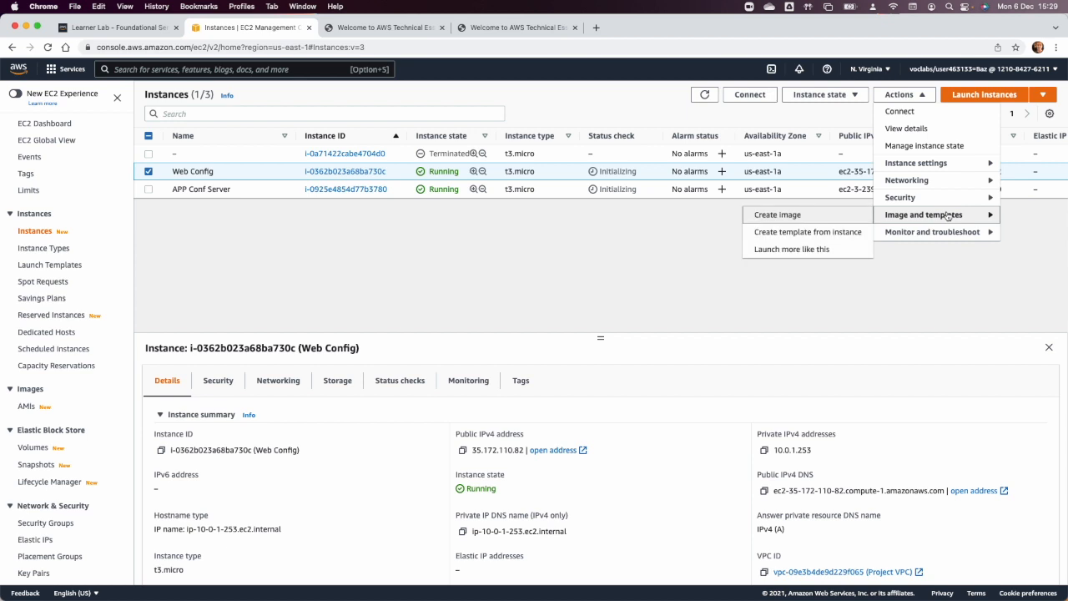
{"action": "left_click", "coordinate": [813, 215]}
Name the Web Config instance's image "web AMI" and create it without a description.
{"action": "left_click", "coordinate": [164, 219]}
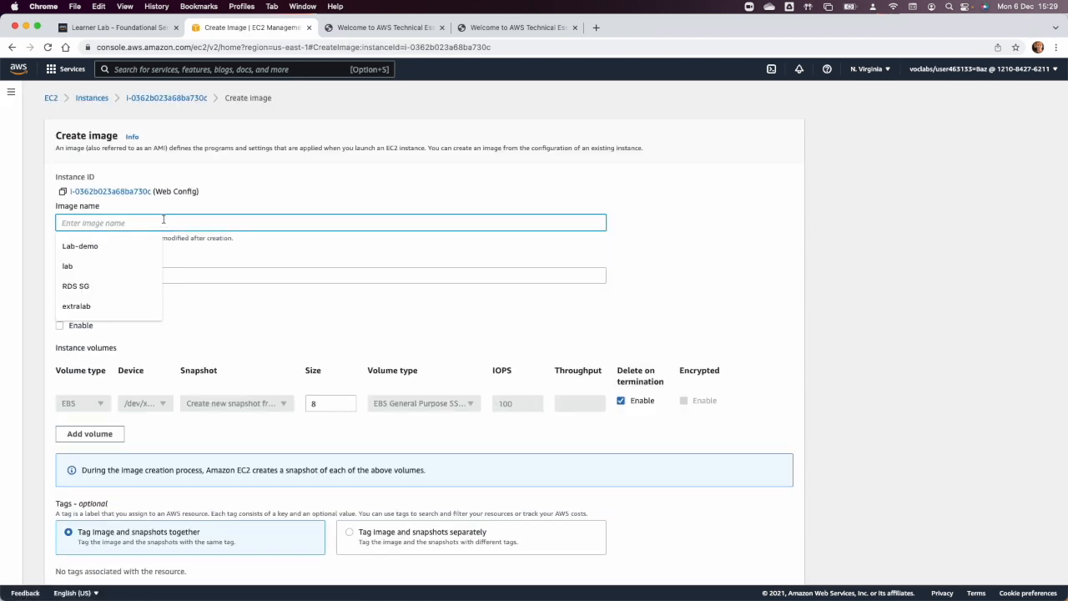
{"action": "type", "text": "web"}
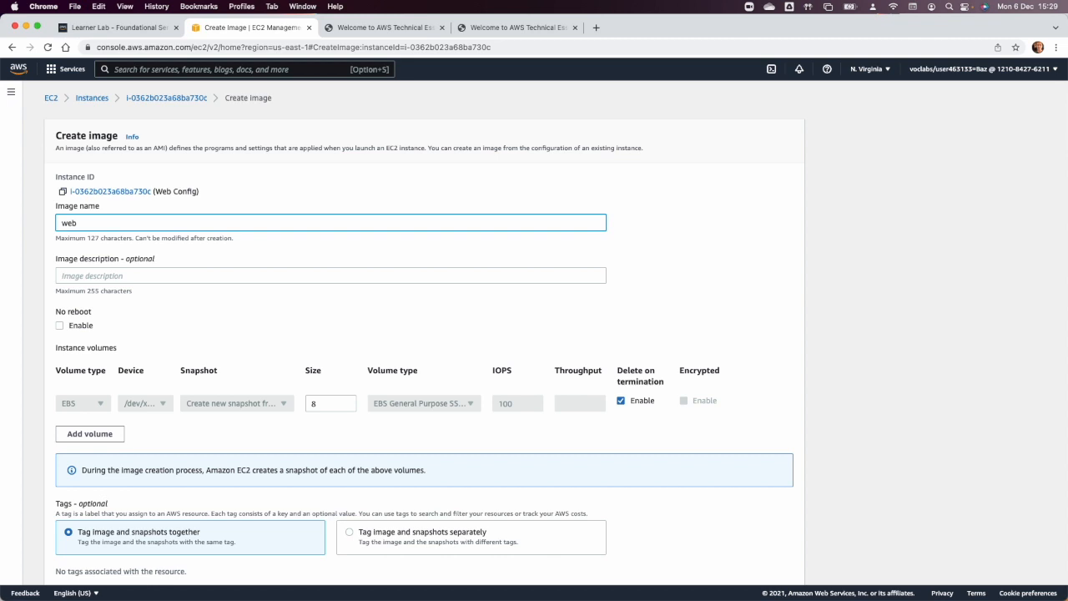
{"action": "type", "text": " AMI"}
{"action": "key", "text": "Tab"}
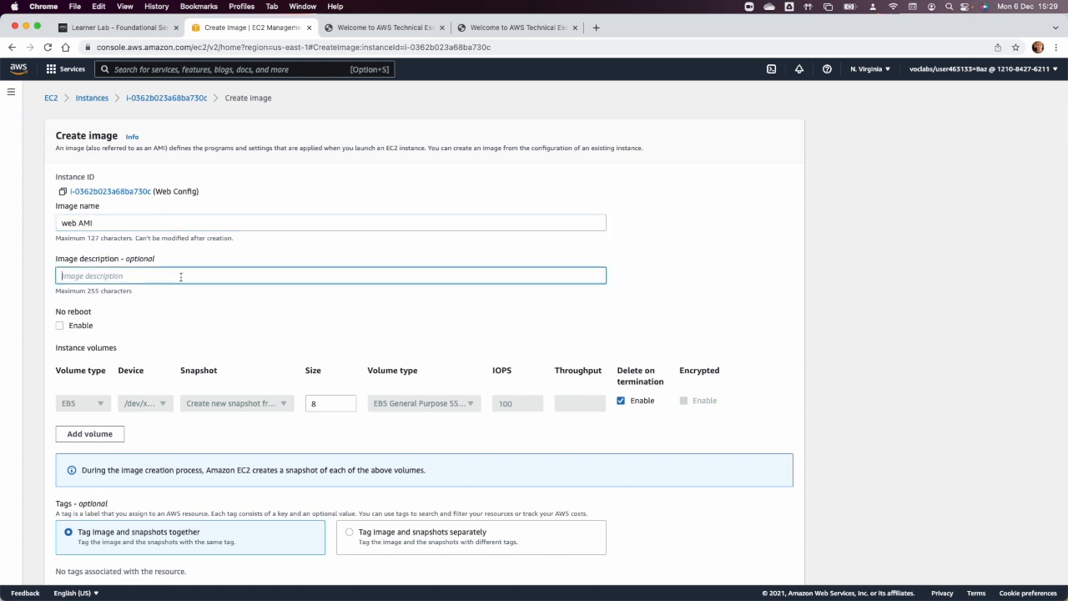
{"action": "type", "text": "U"}
{"action": "key", "text": "BackSpace"}
{"action": "left_click", "coordinate": [356, 29]}
{"action": "left_click", "coordinate": [253, 29]}
{"action": "scroll", "coordinate": [200, 334], "scroll_direction": "down", "scroll_amount": 2}
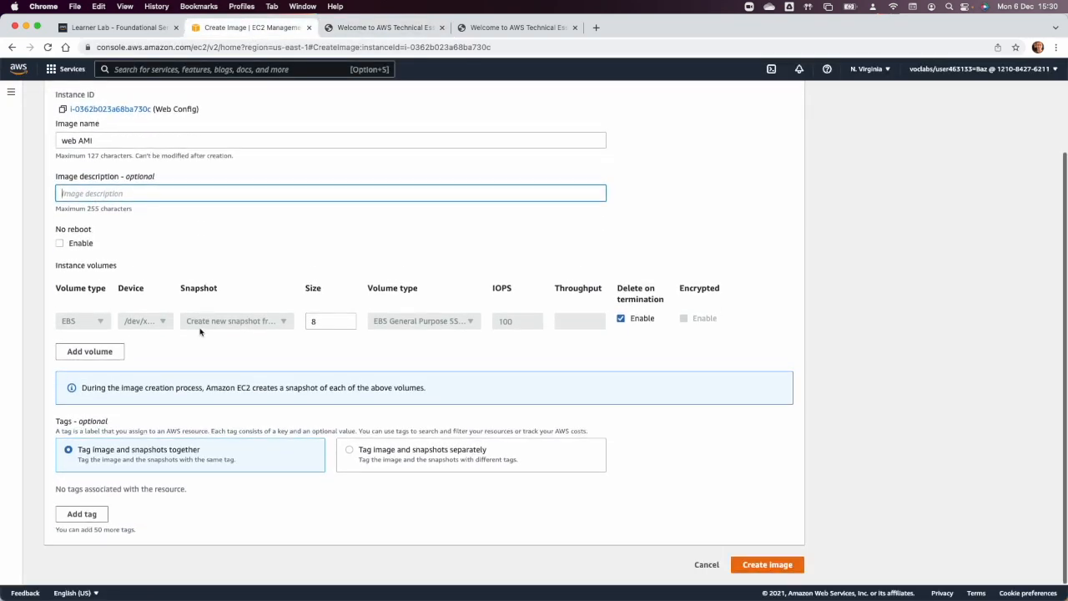
{"action": "left_click", "coordinate": [765, 565]}
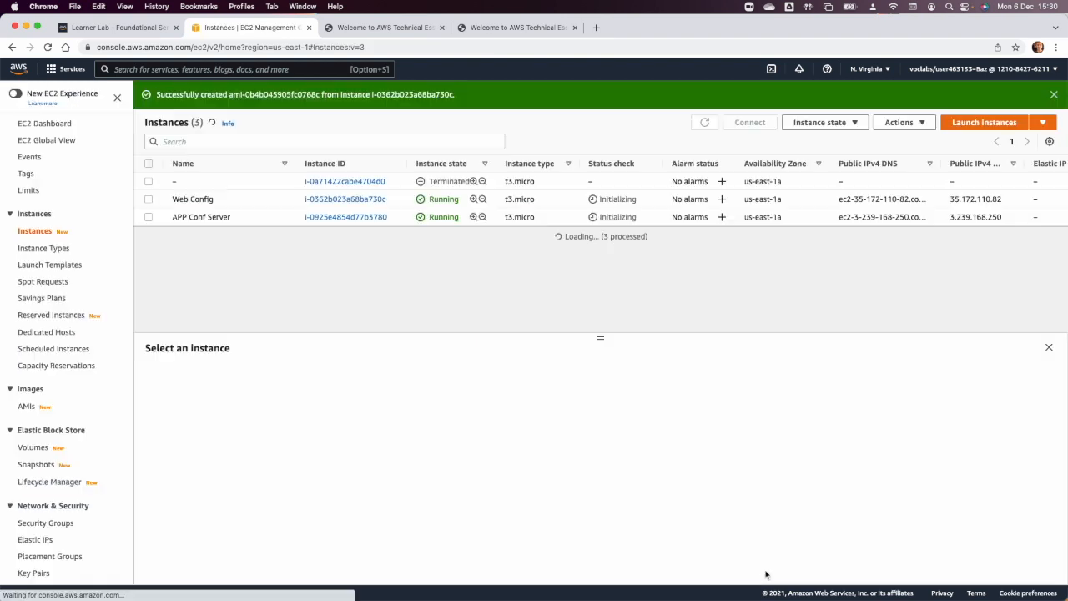
Create an image named "App AMI" from the APP Conf Server instance and open the AMIs list.
{"action": "left_click", "coordinate": [149, 217]}
{"action": "left_click", "coordinate": [901, 122]}
{"action": "mouse_move", "coordinate": [936, 249]}
{"action": "left_click", "coordinate": [781, 243]}
{"action": "left_click", "coordinate": [132, 221]}
{"action": "type", "text": "App AMI"}
{"action": "key", "text": "Tab"}
{"action": "scroll", "coordinate": [190, 325], "scroll_direction": "down", "scroll_amount": 2}
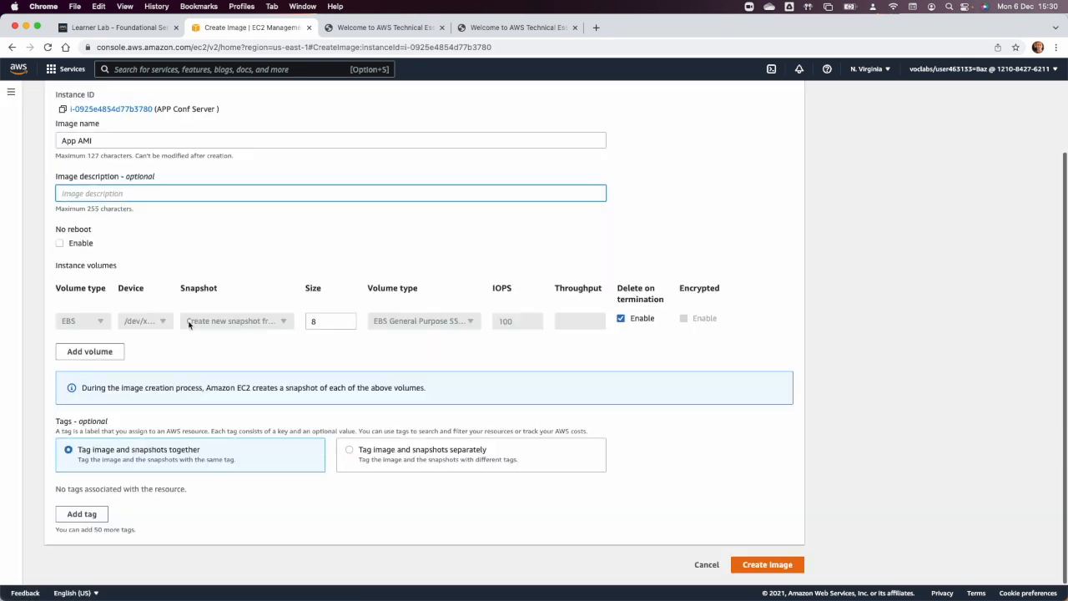
{"action": "left_click", "coordinate": [767, 564]}
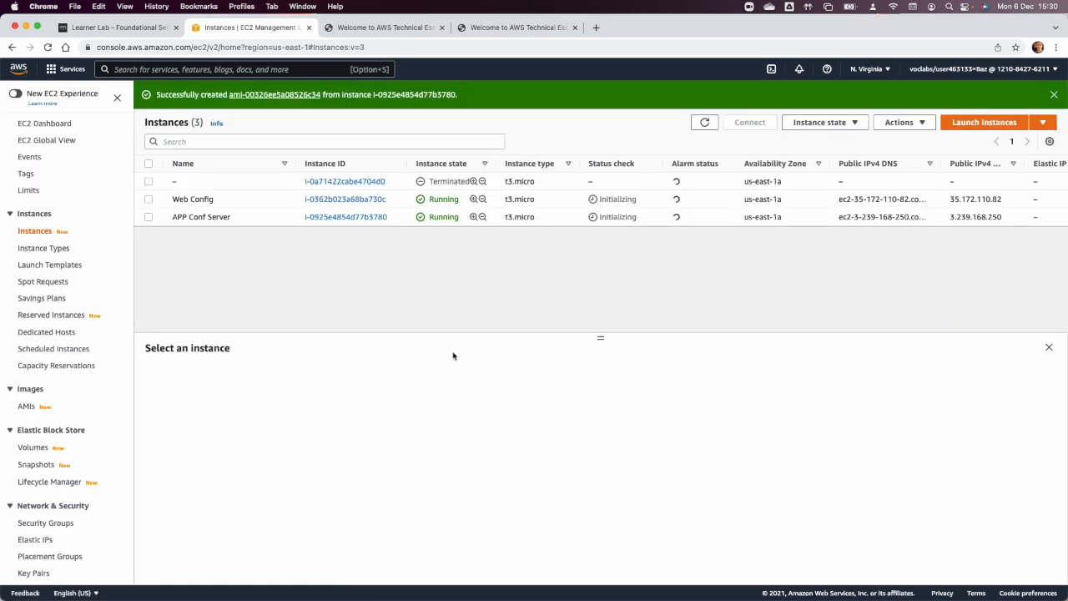
{"action": "left_click", "coordinate": [27, 407]}
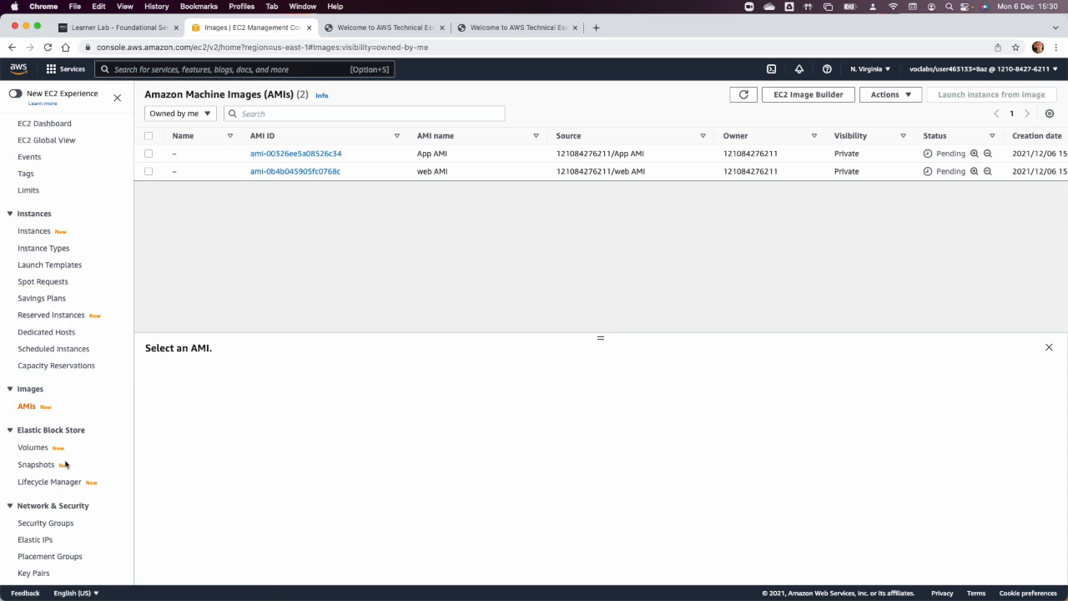
Open the RDS console in a new browser tab and start creating a database.
{"action": "left_click", "coordinate": [67, 70]}
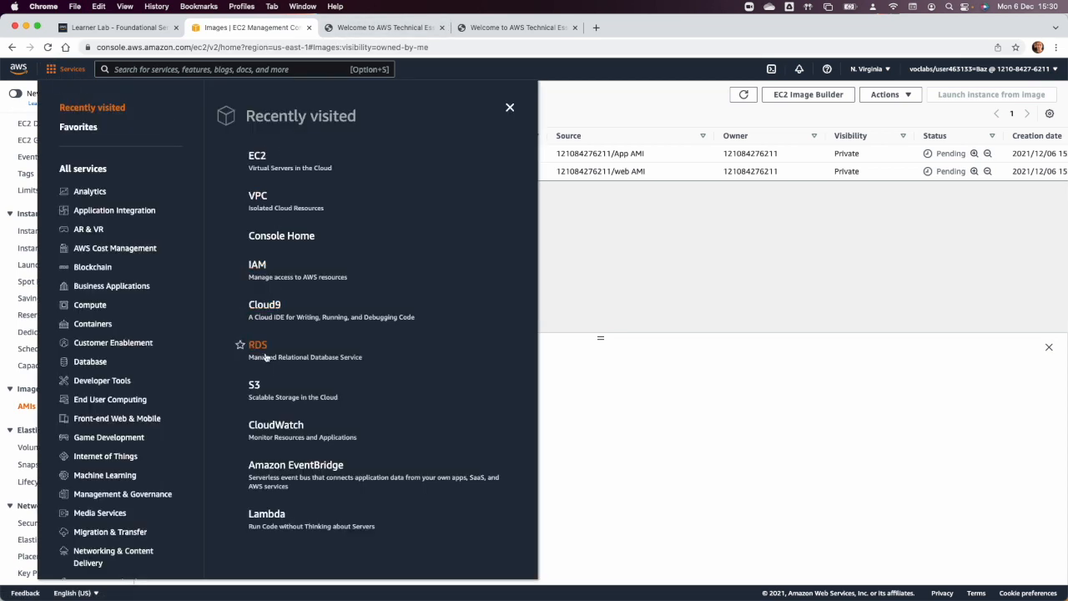
{"action": "right_click", "coordinate": [262, 347]}
{"action": "left_click", "coordinate": [275, 349]}
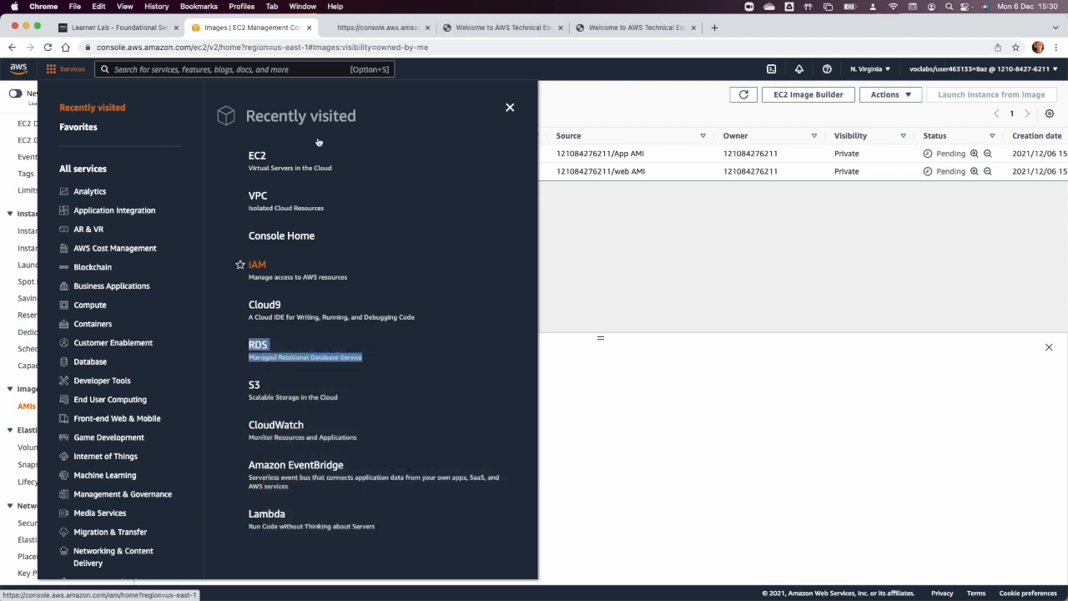
{"action": "left_click", "coordinate": [344, 28]}
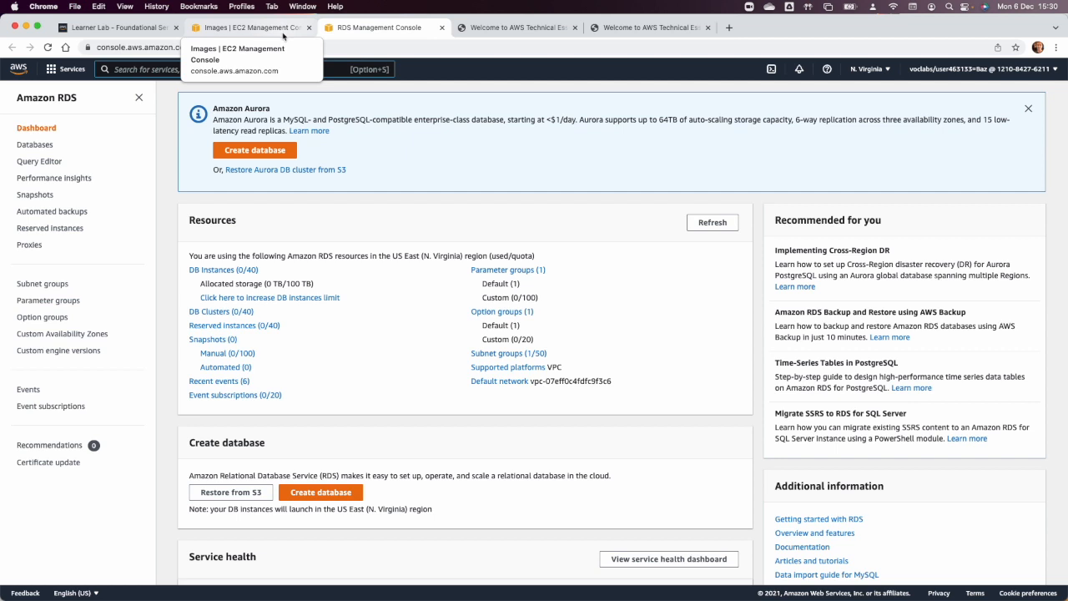
{"action": "left_click", "coordinate": [282, 152]}
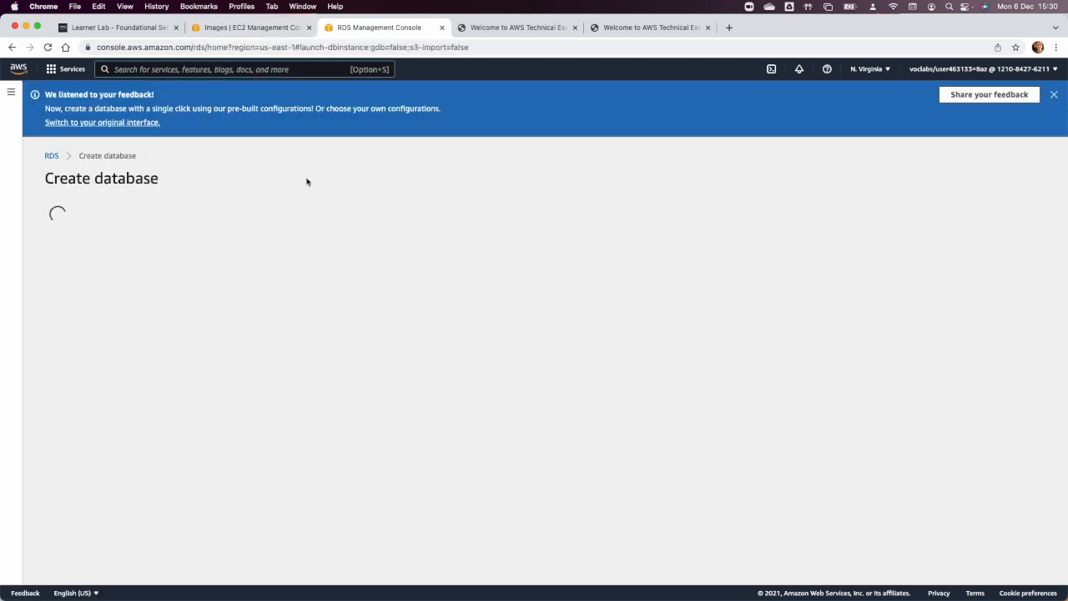
Choose the MySQL engine and the Free tier template for the database.
{"action": "left_click", "coordinate": [274, 404]}
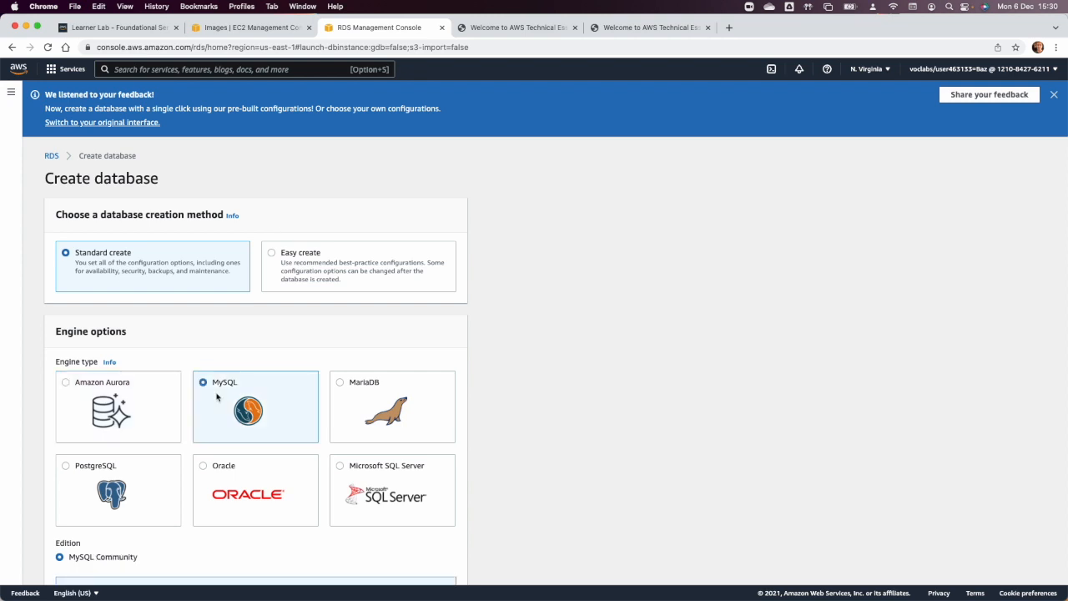
{"action": "scroll", "coordinate": [217, 398], "scroll_direction": "down", "scroll_amount": 5}
{"action": "left_click", "coordinate": [246, 471]}
{"action": "left_click", "coordinate": [363, 462]}
{"action": "scroll", "coordinate": [363, 458], "scroll_direction": "down", "scroll_amount": 8}
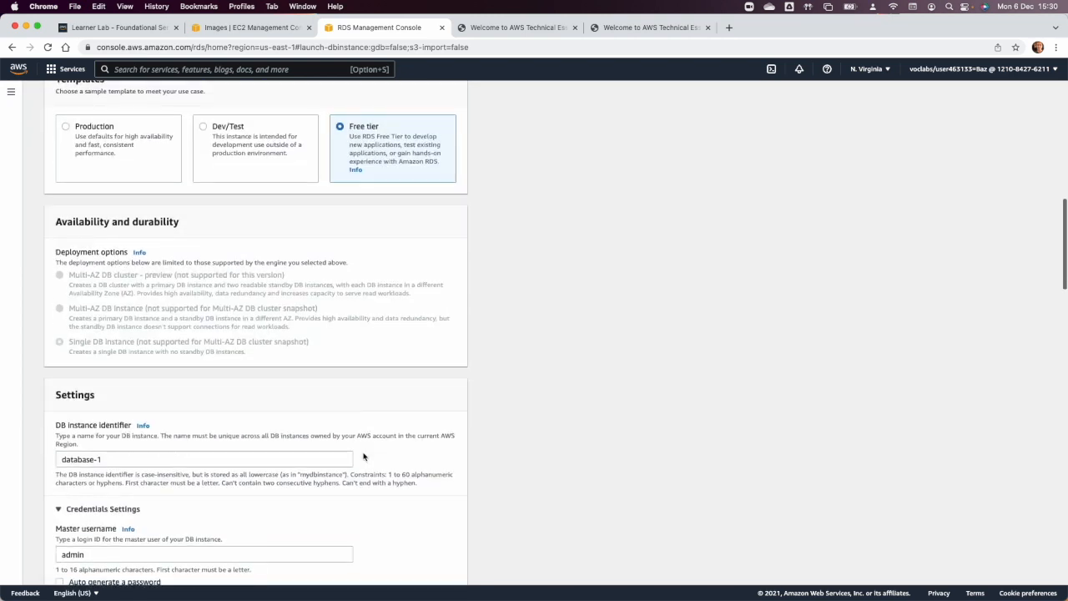
Set the DB instance identifier to "project" and enter and confirm the master password.
{"action": "scroll", "coordinate": [363, 457], "scroll_direction": "down", "scroll_amount": 3}
{"action": "triple_click", "coordinate": [141, 350]}
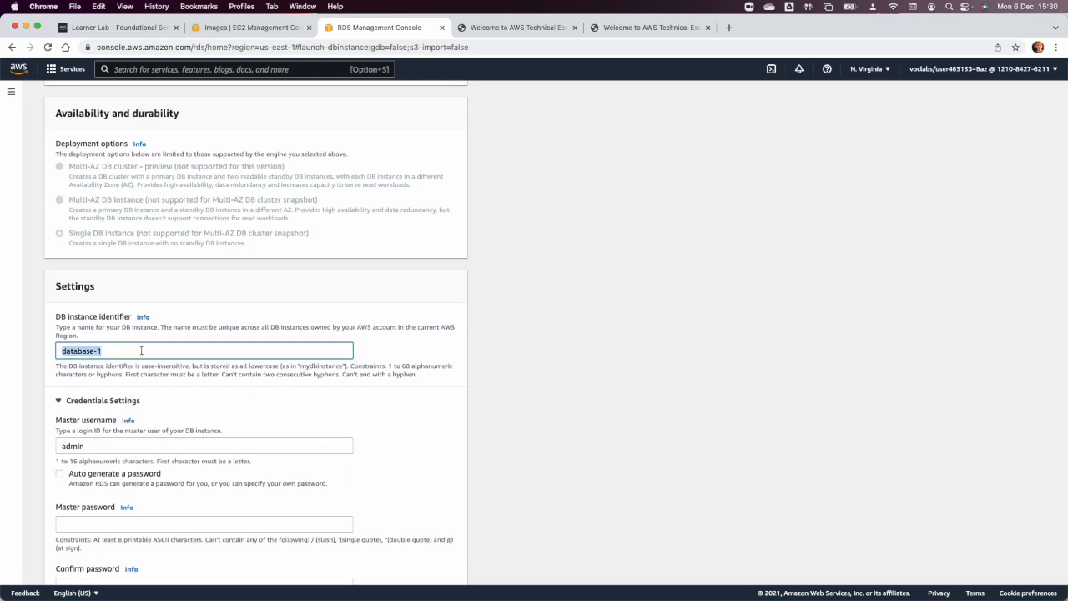
{"action": "type", "text": "pe"}
{"action": "left_click", "coordinate": [126, 524]}
{"action": "type", "text": "••"}
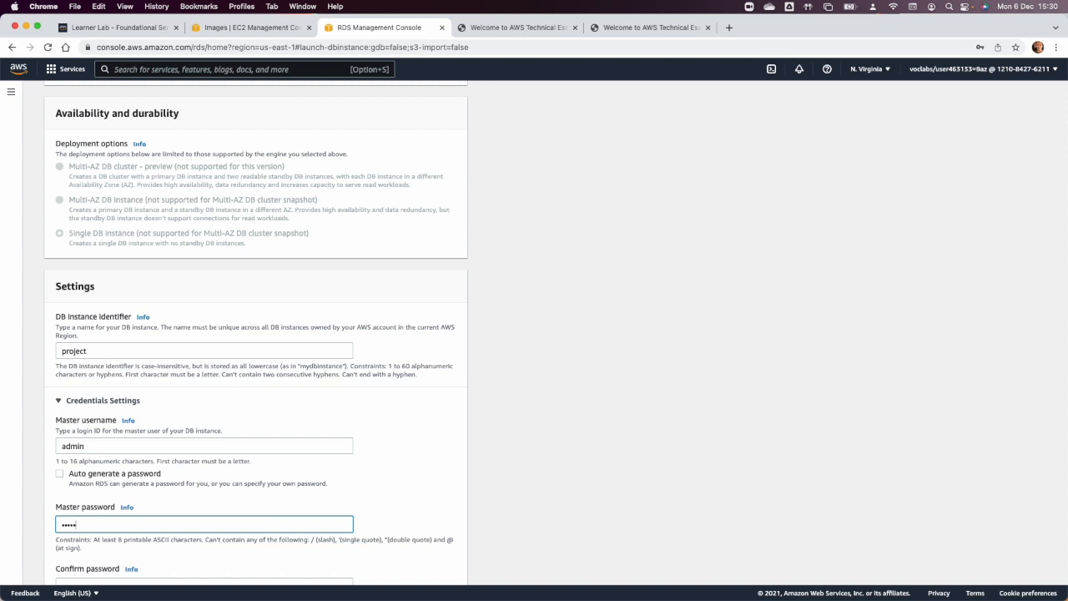
{"action": "key", "text": "Tab"}
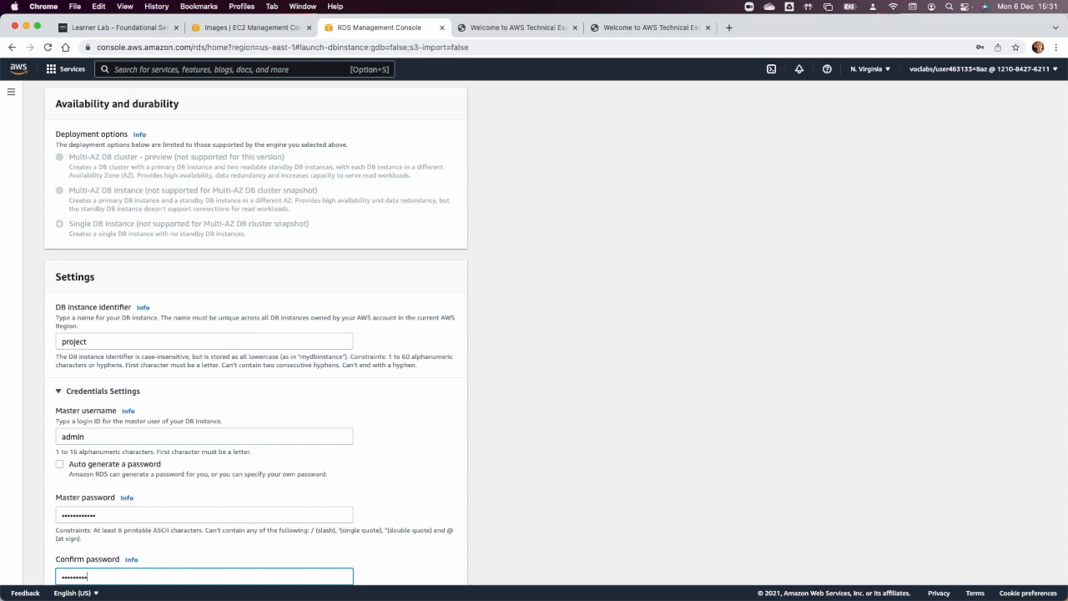
Disable storage autoscaling and place the database in Project VPC.
{"action": "scroll", "coordinate": [138, 507], "scroll_direction": "down", "scroll_amount": 5}
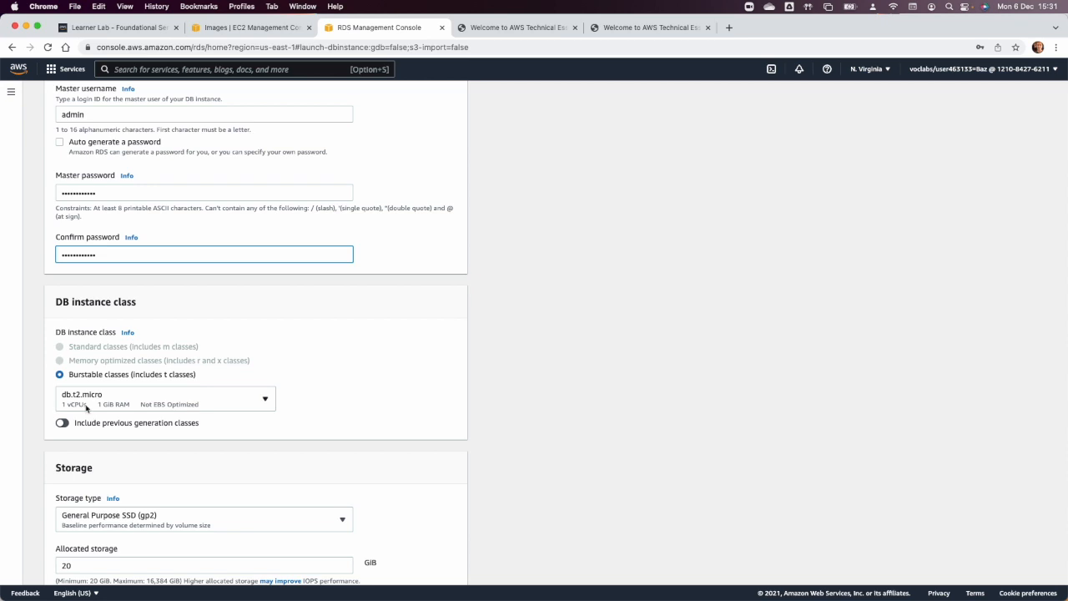
{"action": "scroll", "coordinate": [86, 408], "scroll_direction": "down", "scroll_amount": 3}
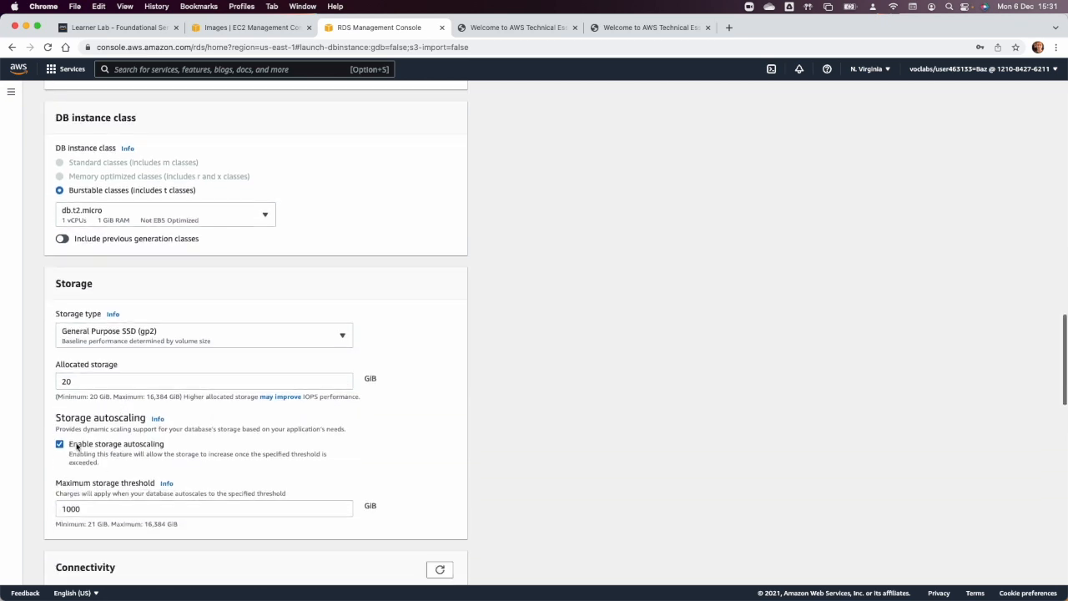
{"action": "left_click", "coordinate": [72, 447]}
{"action": "scroll", "coordinate": [112, 453], "scroll_direction": "down", "scroll_amount": 3}
{"action": "left_click", "coordinate": [127, 407]}
{"action": "left_click", "coordinate": [125, 443]}
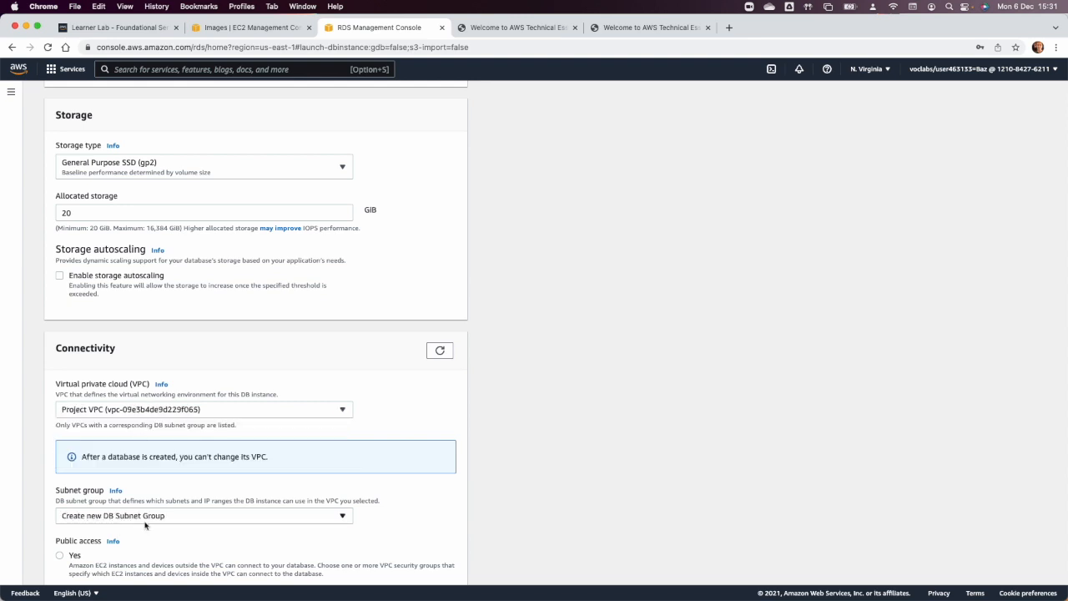
Keep public access set to No and replace the default VPC security group with DB SG.
{"action": "scroll", "coordinate": [147, 525], "scroll_direction": "down", "scroll_amount": 2}
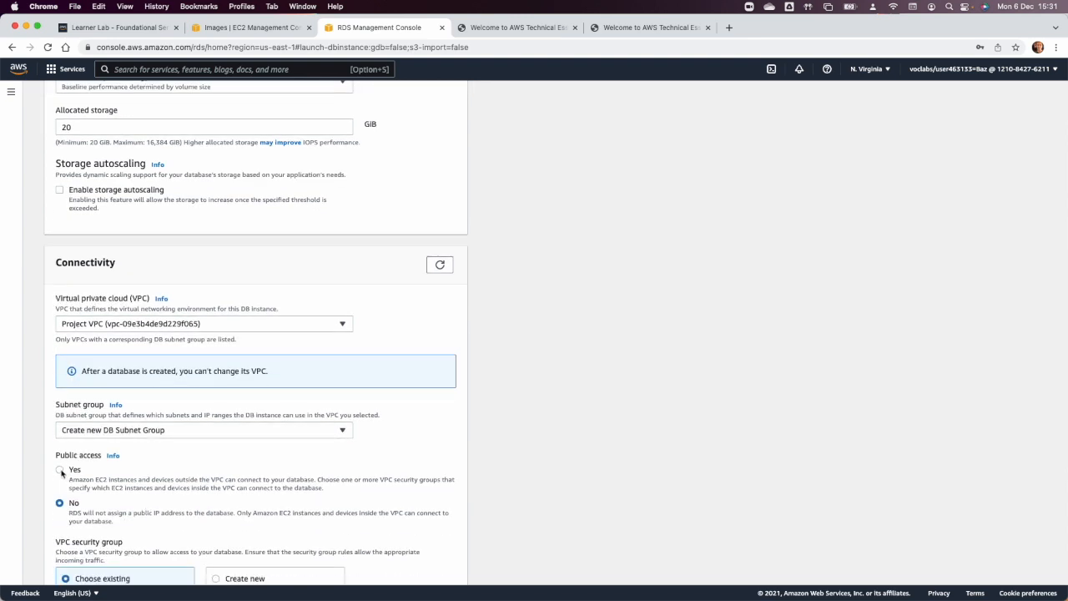
{"action": "scroll", "coordinate": [61, 473], "scroll_direction": "down", "scroll_amount": 1}
{"action": "left_click", "coordinate": [60, 426]}
{"action": "left_click", "coordinate": [60, 459]}
{"action": "scroll", "coordinate": [125, 467], "scroll_direction": "down", "scroll_amount": 2}
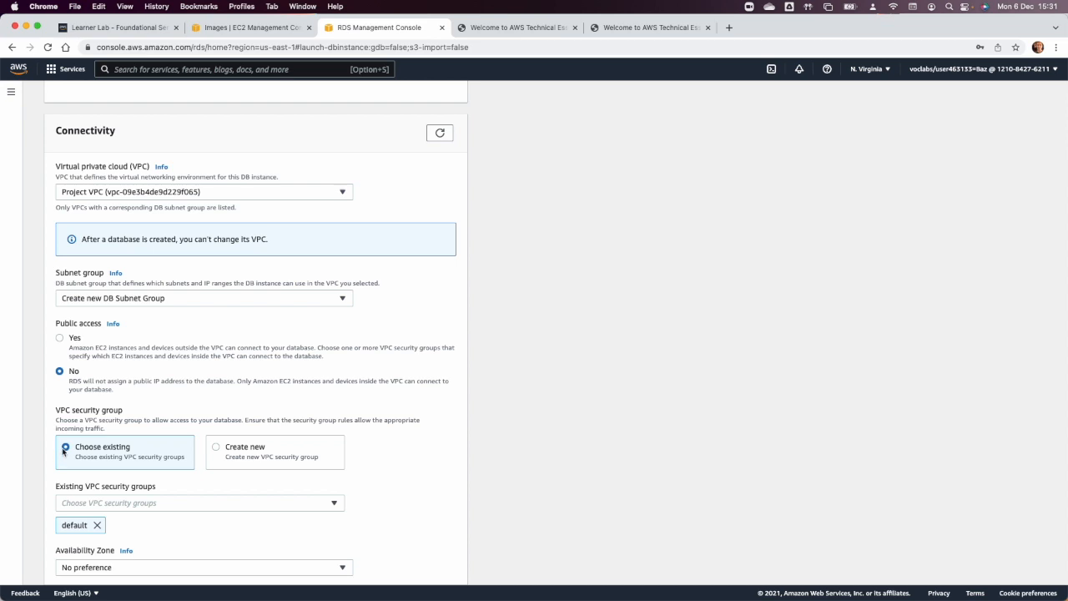
{"action": "left_click", "coordinate": [96, 525]}
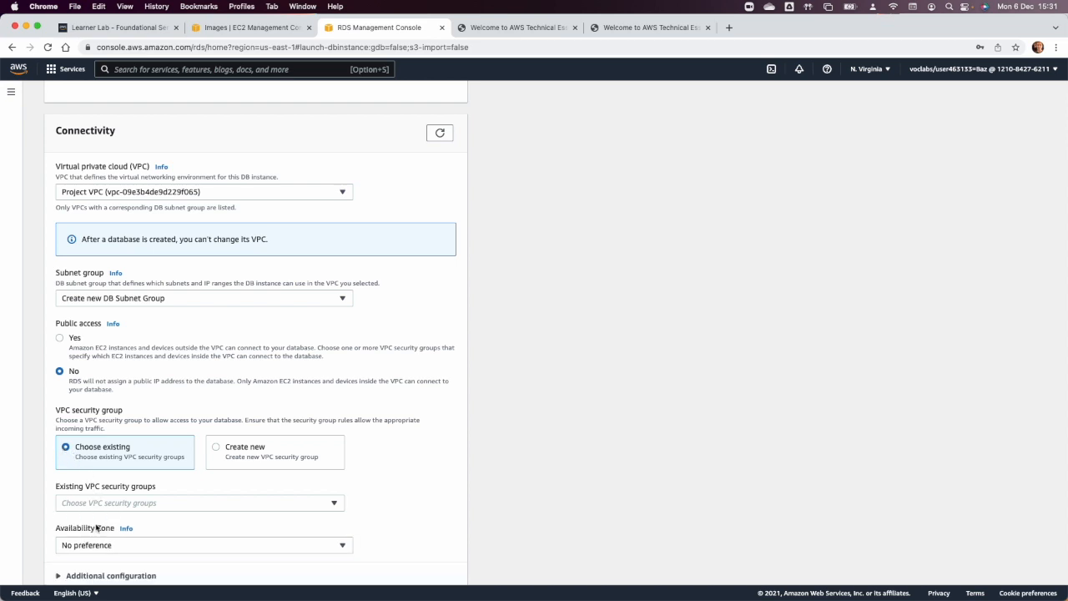
{"action": "left_click", "coordinate": [105, 505]}
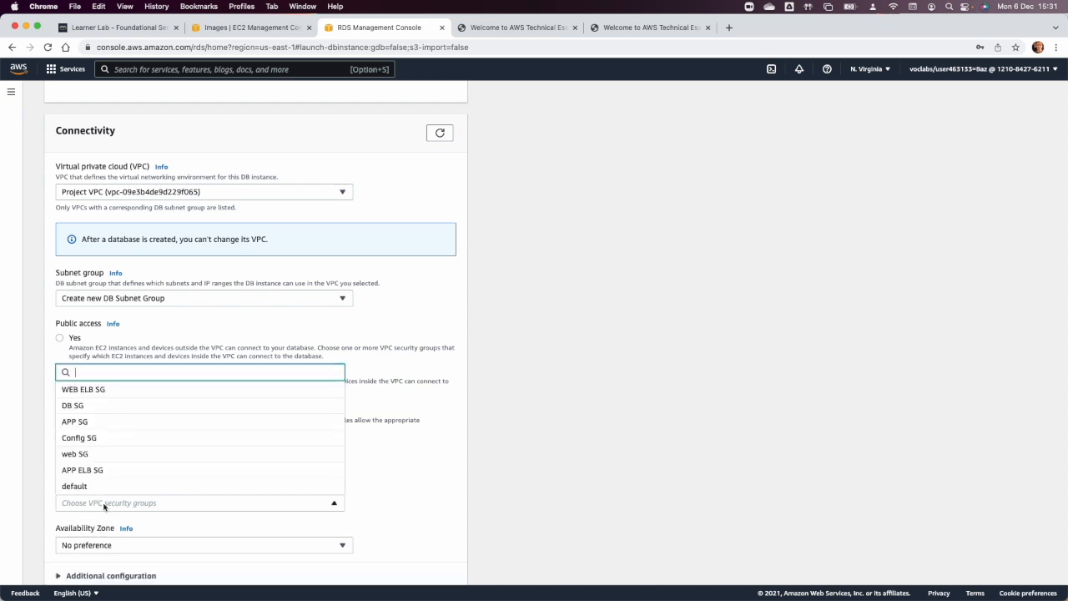
{"action": "left_click", "coordinate": [129, 407]}
{"action": "left_click", "coordinate": [436, 462]}
Expand the additional configuration sections and set the initial database name to "lab".
{"action": "scroll", "coordinate": [436, 462], "scroll_direction": "down", "scroll_amount": 5}
{"action": "scroll", "coordinate": [436, 462], "scroll_direction": "down", "scroll_amount": 3}
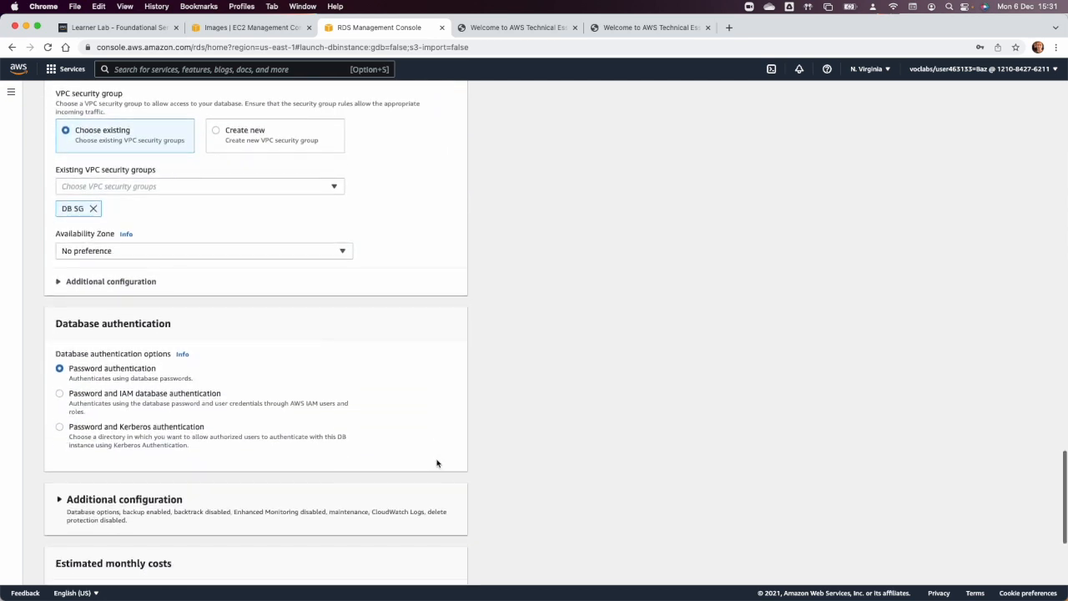
{"action": "left_click", "coordinate": [112, 284]}
{"action": "scroll", "coordinate": [180, 413], "scroll_direction": "down", "scroll_amount": 4}
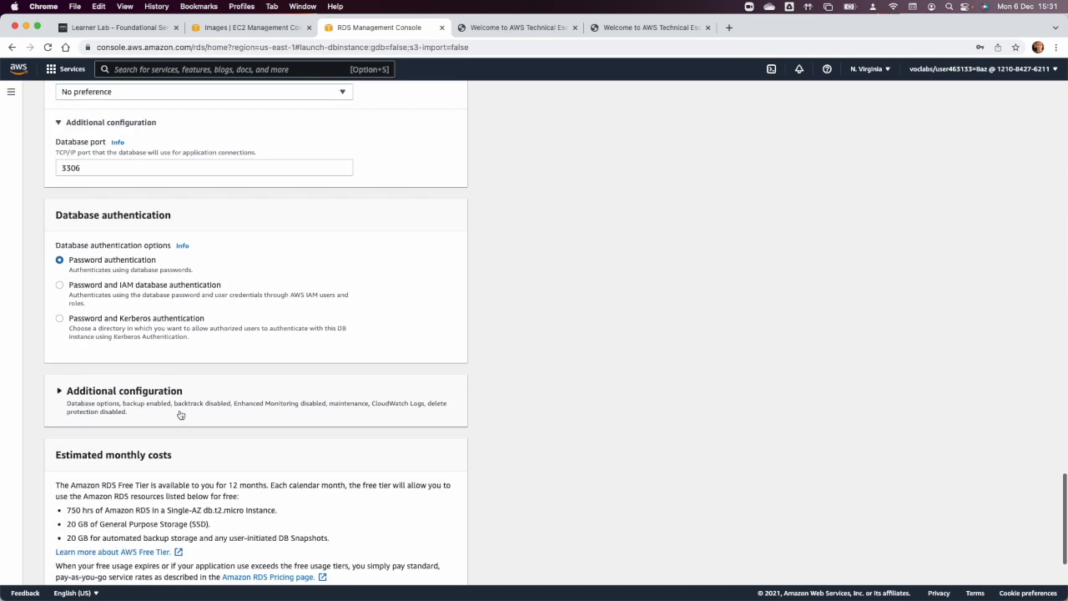
{"action": "scroll", "coordinate": [180, 414], "scroll_direction": "down", "scroll_amount": 1}
{"action": "left_click", "coordinate": [129, 360]}
{"action": "left_click", "coordinate": [112, 449]}
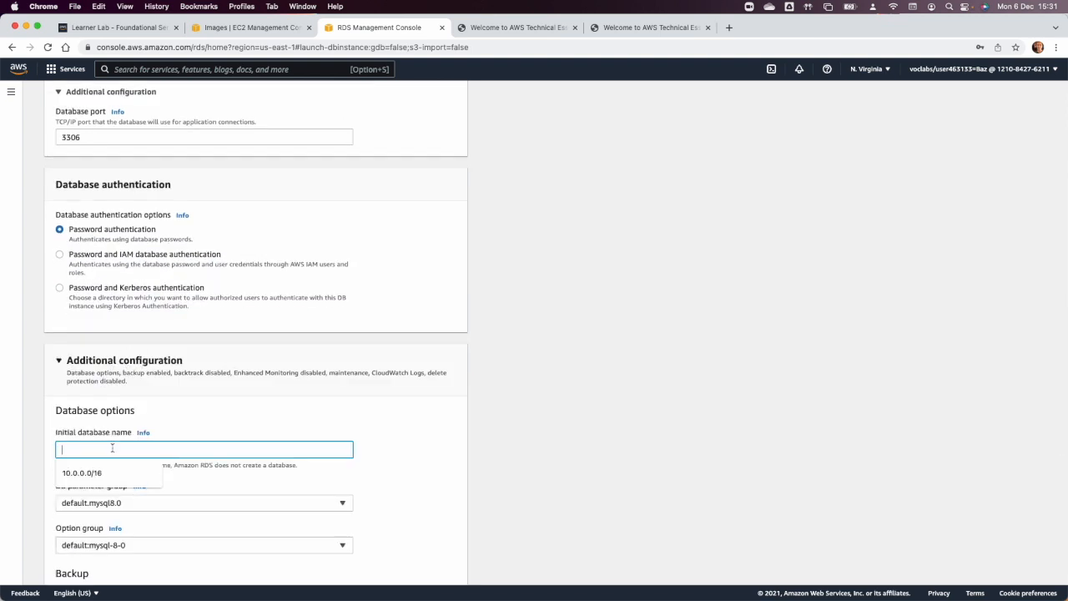
{"action": "type", "text": "la"}
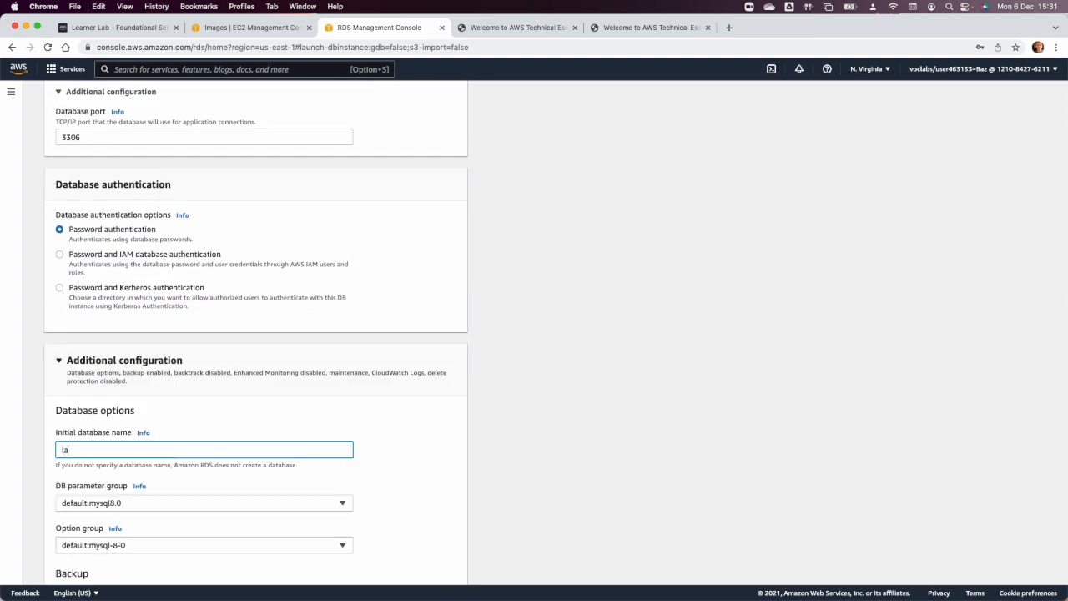
{"action": "left_click", "coordinate": [387, 477]}
Disable automated backups and auto minor version upgrade, and create the database.
{"action": "scroll", "coordinate": [388, 477], "scroll_direction": "down", "scroll_amount": 6}
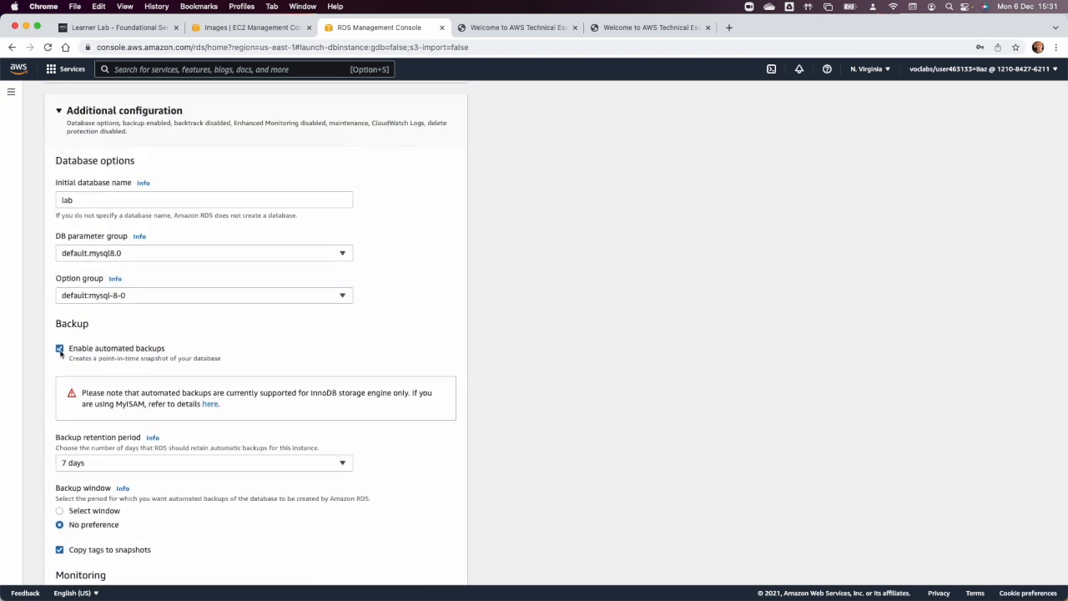
{"action": "left_click", "coordinate": [59, 350]}
{"action": "scroll", "coordinate": [69, 457], "scroll_direction": "down", "scroll_amount": 4}
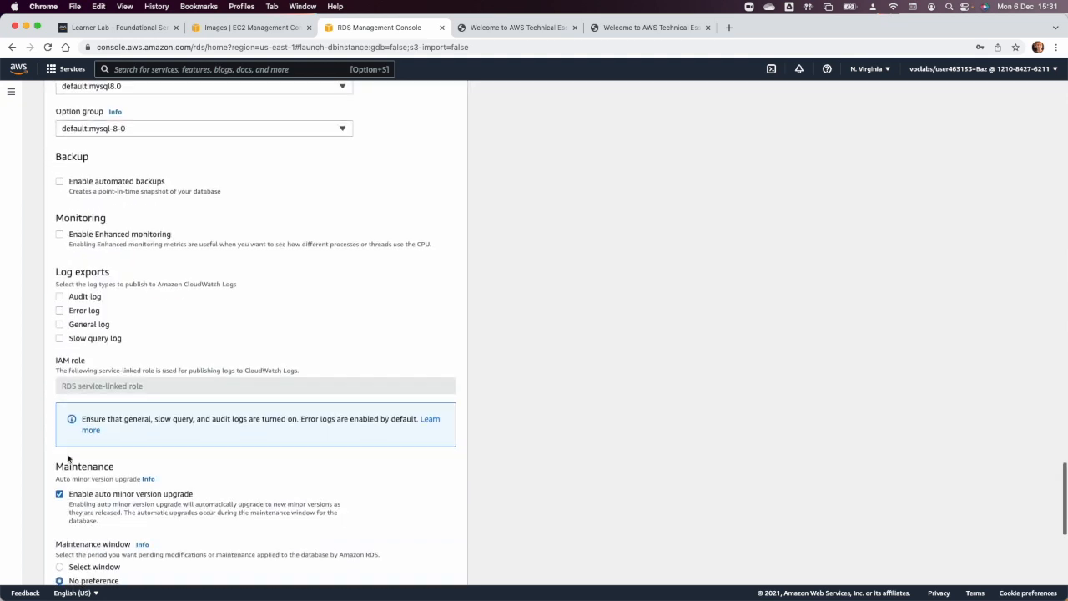
{"action": "scroll", "coordinate": [64, 496], "scroll_direction": "down", "scroll_amount": 8}
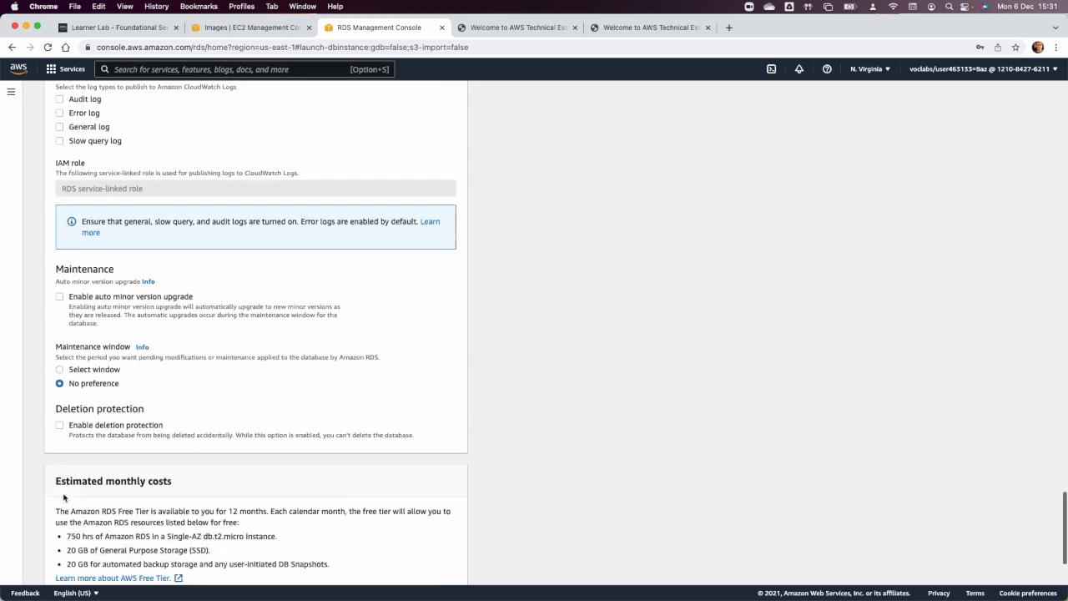
{"action": "mouse_move", "coordinate": [451, 576]}
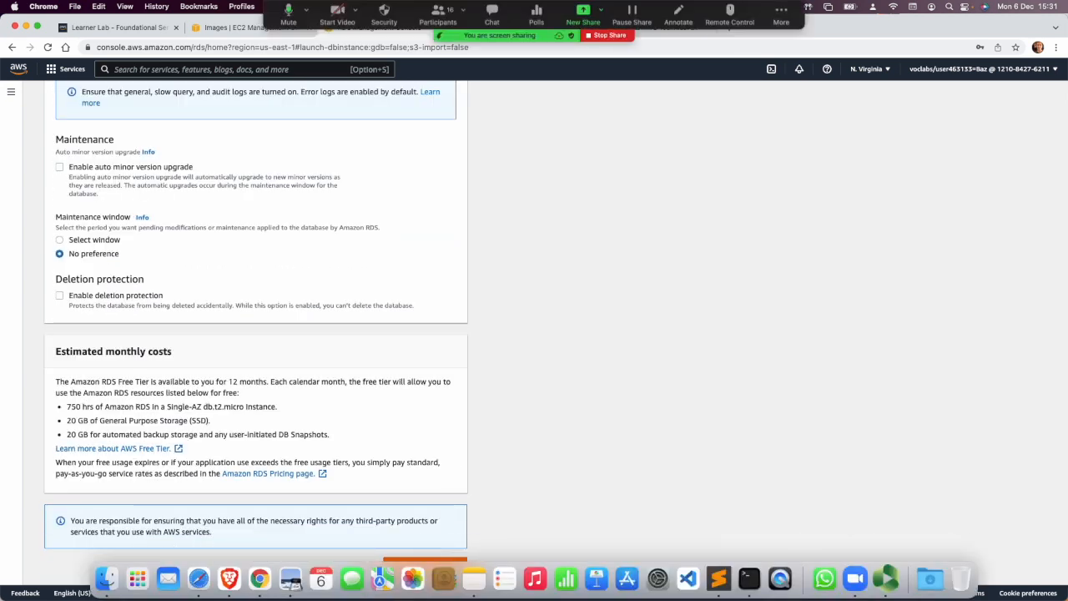
{"action": "left_click", "coordinate": [424, 564]}
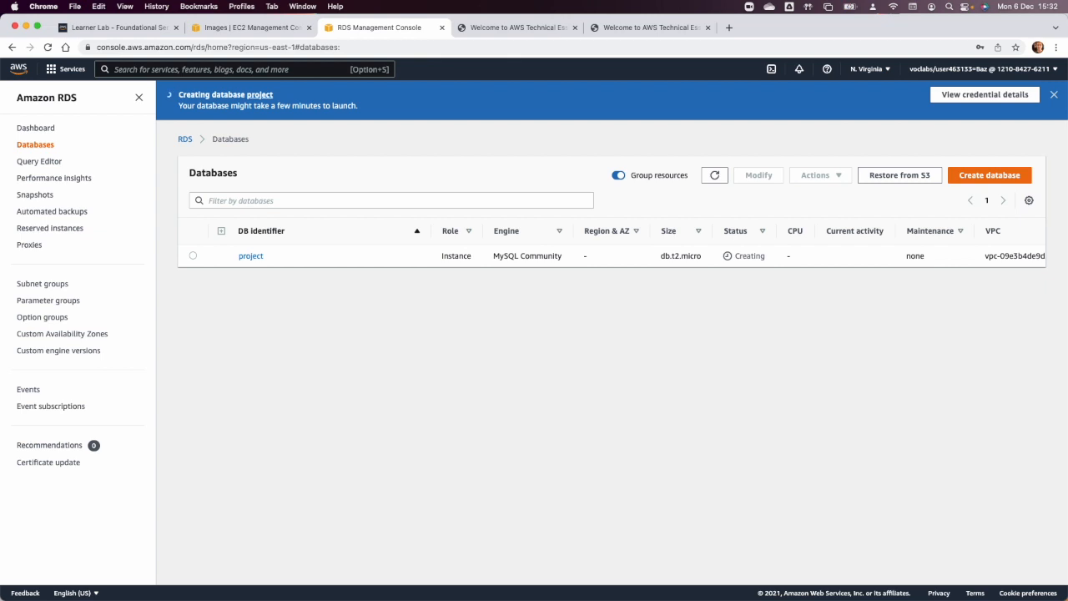
Return to the EC2 AMIs list and refresh it to check the images' status.
{"action": "left_click", "coordinate": [242, 27]}
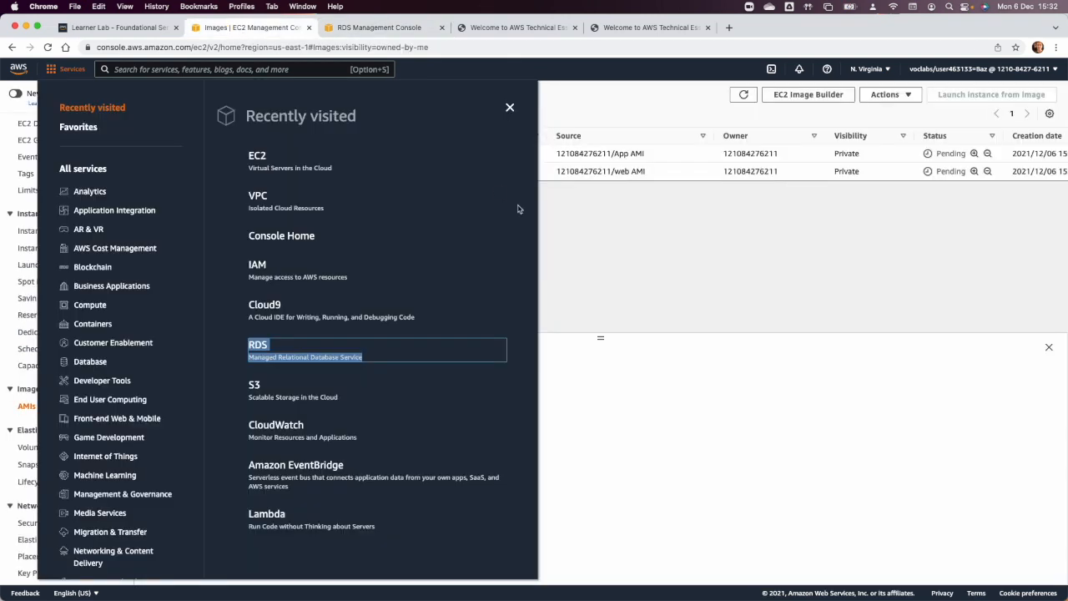
{"action": "left_click", "coordinate": [634, 231]}
{"action": "left_click", "coordinate": [743, 94]}
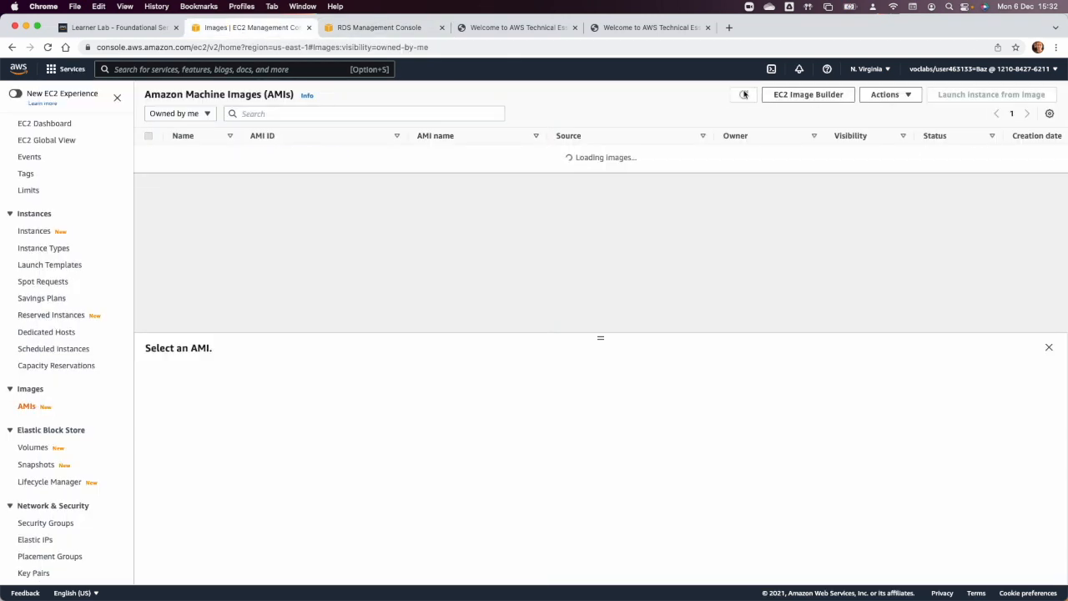
Refresh the AMI list to check the images' status and open the EC2 Load Balancers page.
{"action": "left_click", "coordinate": [743, 94]}
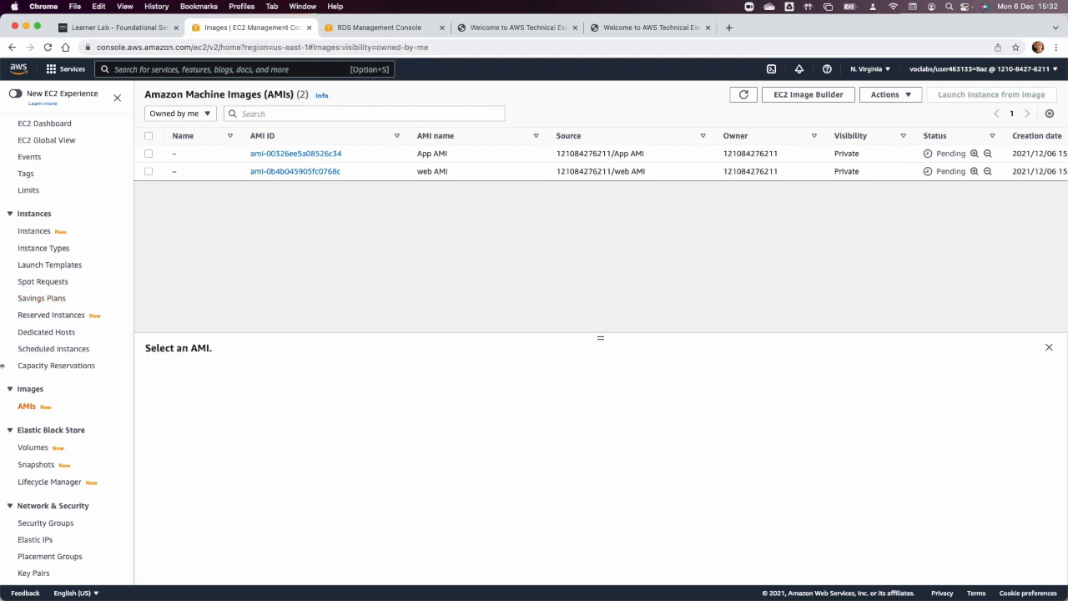
{"action": "scroll", "coordinate": [90, 379], "scroll_direction": "down", "scroll_amount": 3}
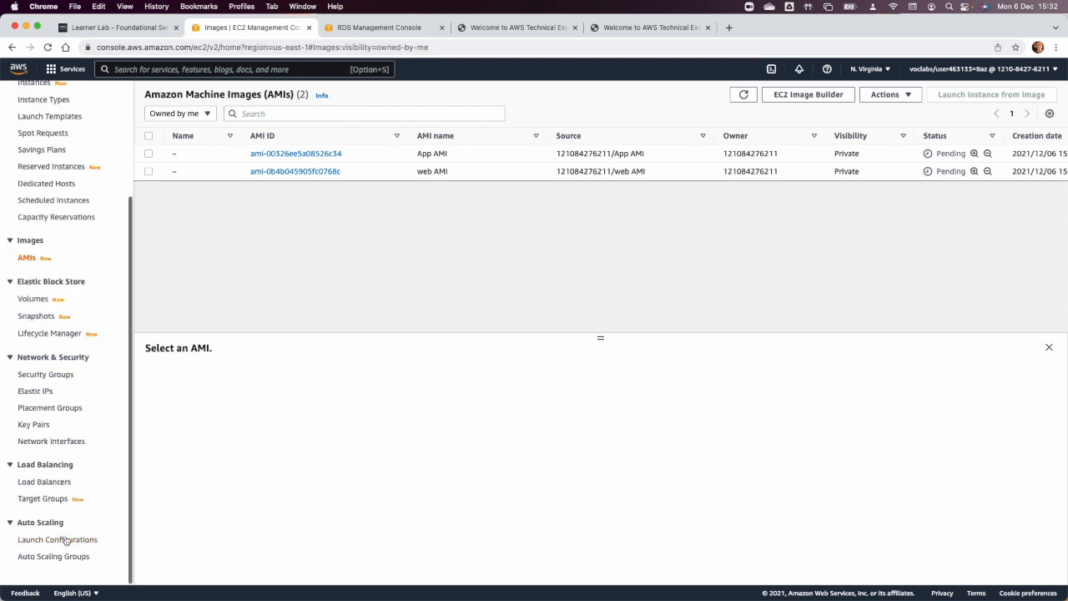
{"action": "left_click", "coordinate": [45, 482]}
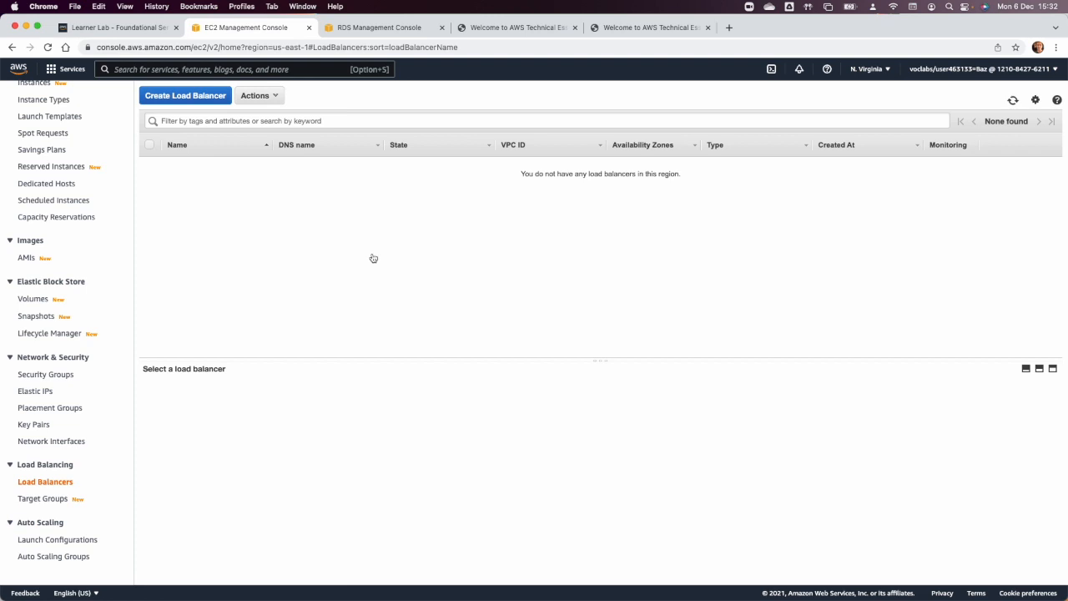
Consult the Project 1.png network diagram and start a new Application Load Balancer named "WEB ELB".
{"action": "key", "text": "super+Tab"}
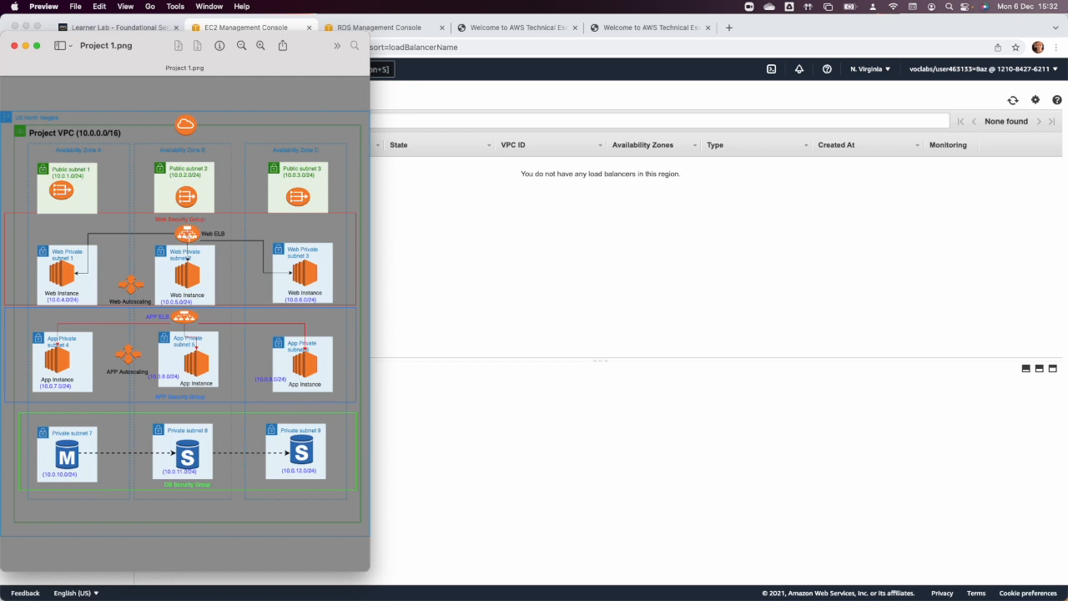
{"action": "left_click", "coordinate": [421, 234]}
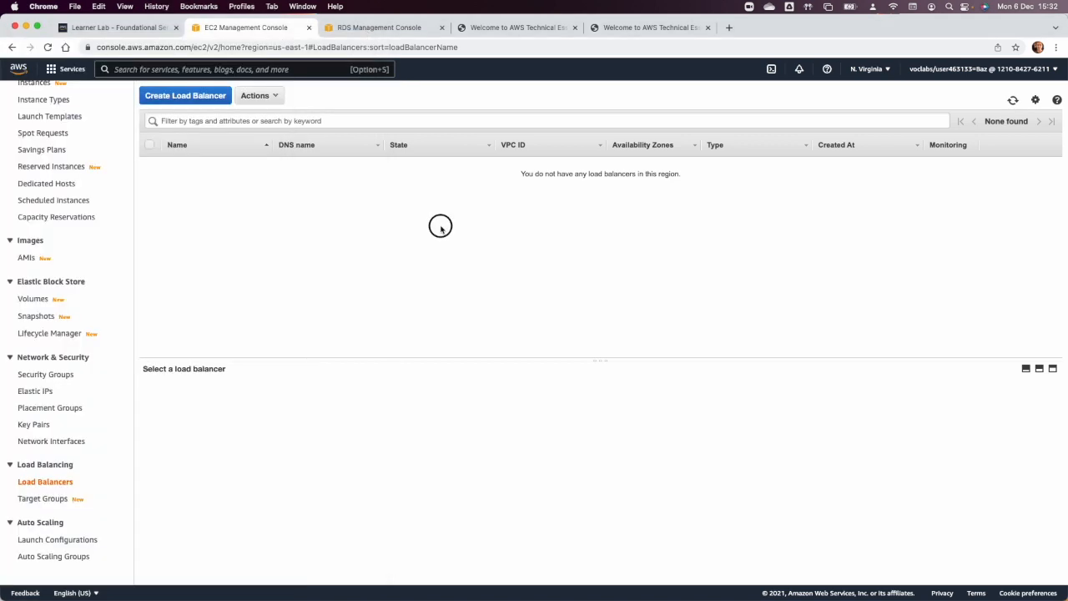
{"action": "left_click", "coordinate": [187, 97]}
{"action": "left_click", "coordinate": [58, 559]}
{"action": "left_click", "coordinate": [120, 309]}
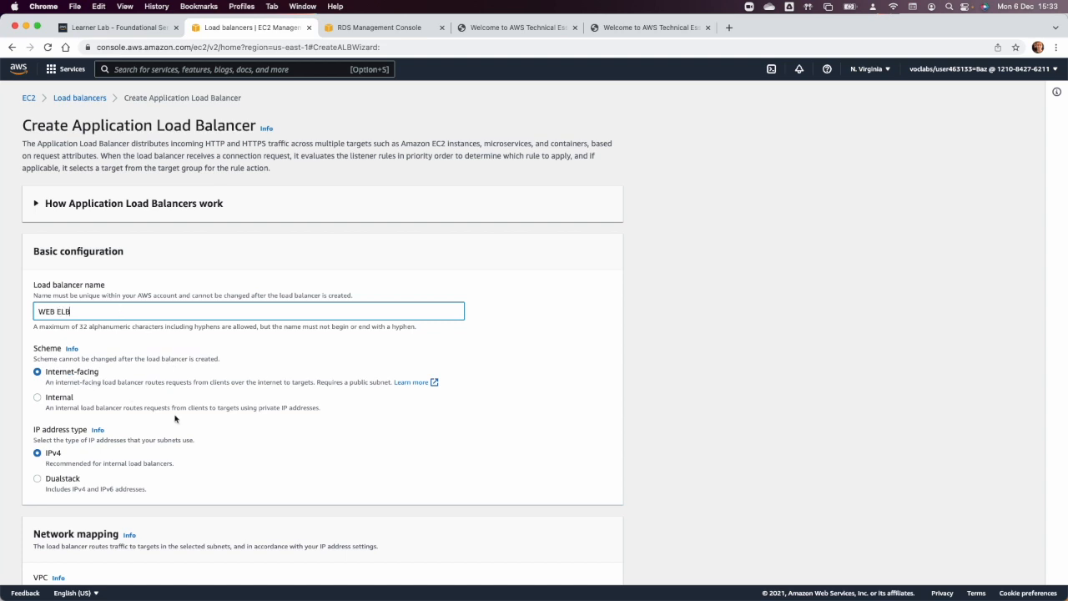
Choose Project VPC for the load balancer's network mapping and map us-east-1a to Public subnet 1.
{"action": "scroll", "coordinate": [175, 418], "scroll_direction": "down", "scroll_amount": 5}
{"action": "left_click", "coordinate": [156, 382]}
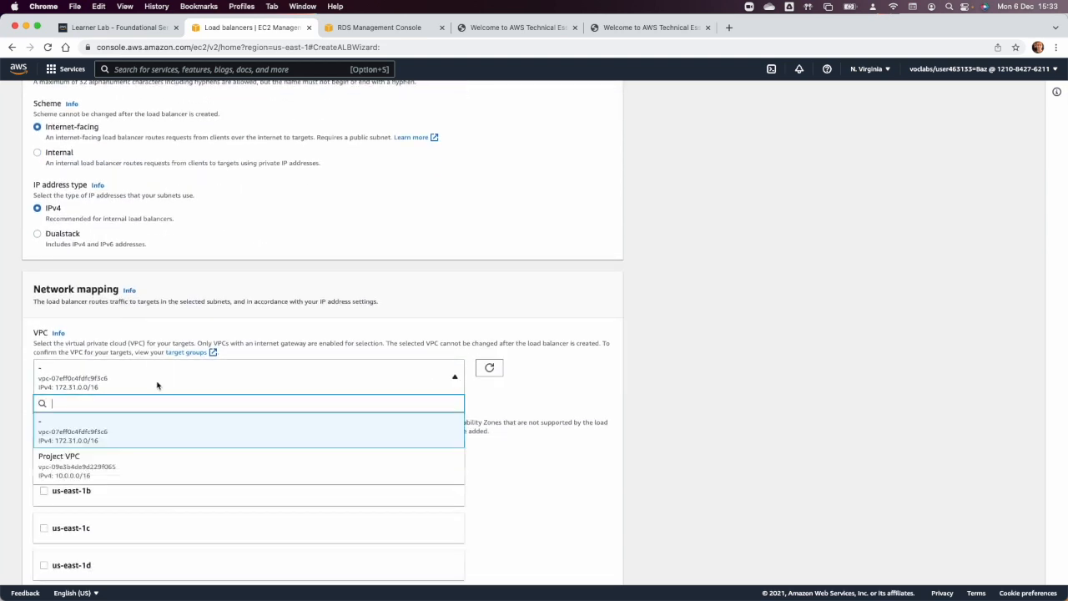
{"action": "left_click", "coordinate": [132, 462]}
{"action": "scroll", "coordinate": [109, 455], "scroll_direction": "down", "scroll_amount": 1}
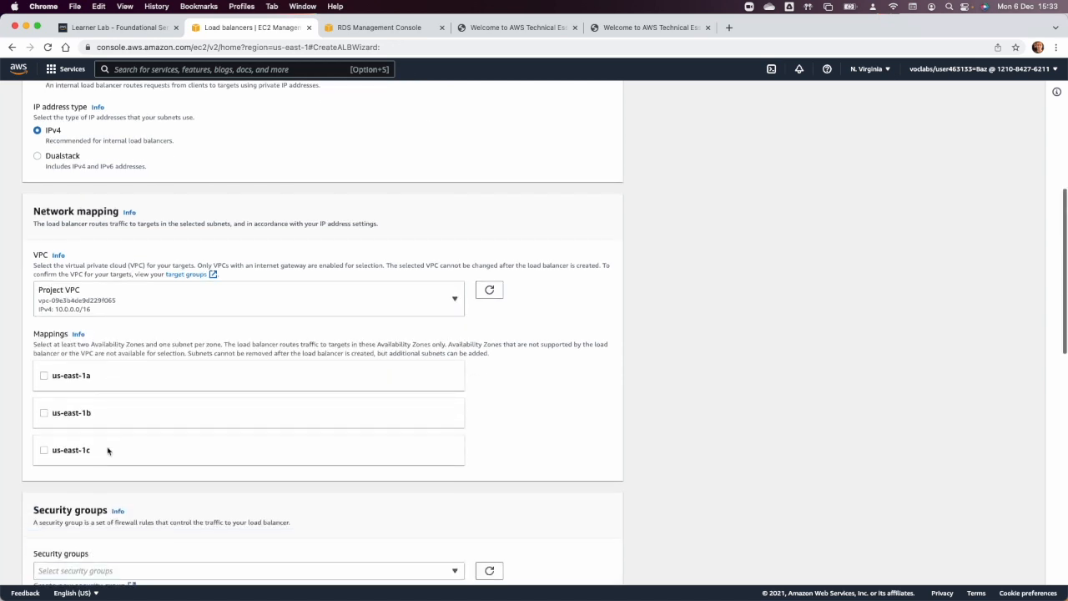
{"action": "left_click", "coordinate": [44, 376]}
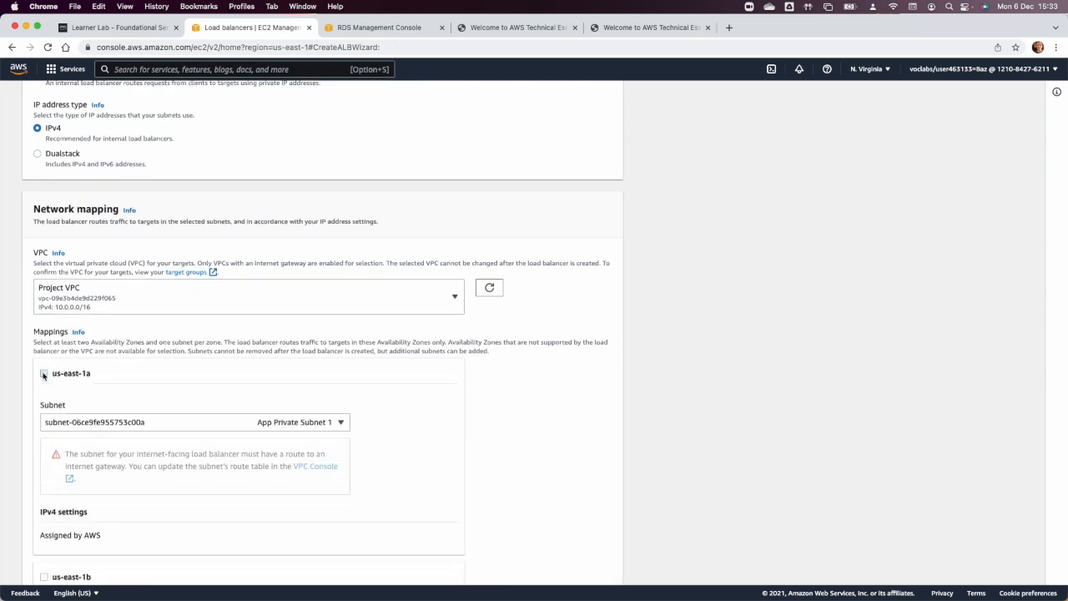
{"action": "left_click", "coordinate": [165, 427]}
{"action": "left_click", "coordinate": [221, 492]}
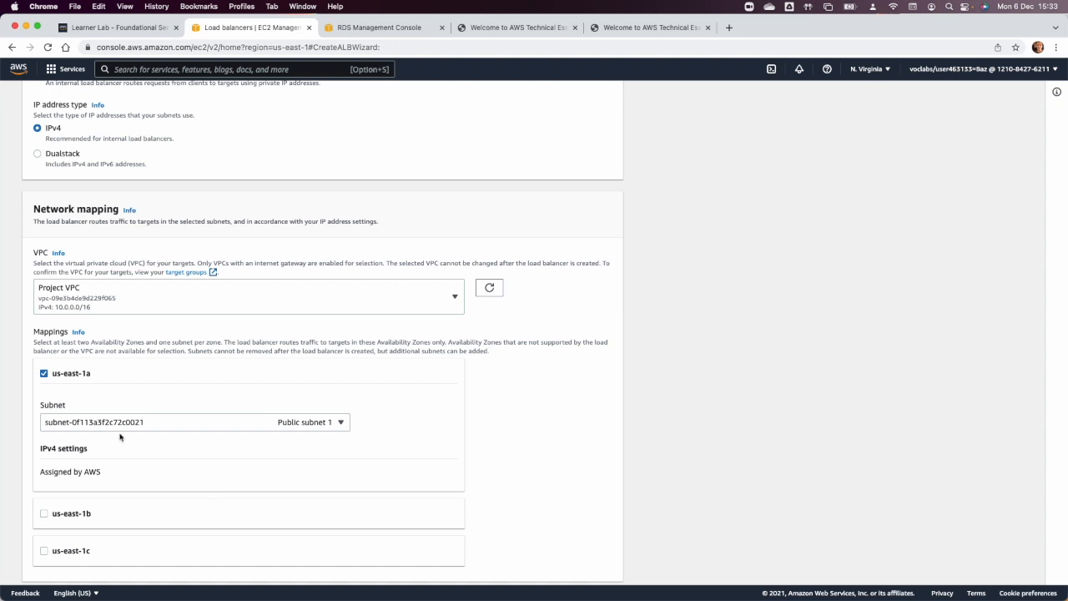
Enable us-east-1b with Public Subent 2 and us-east-1c with Public Subnet 3 in the mappings.
{"action": "scroll", "coordinate": [112, 433], "scroll_direction": "down", "scroll_amount": 1}
{"action": "left_click", "coordinate": [44, 435]}
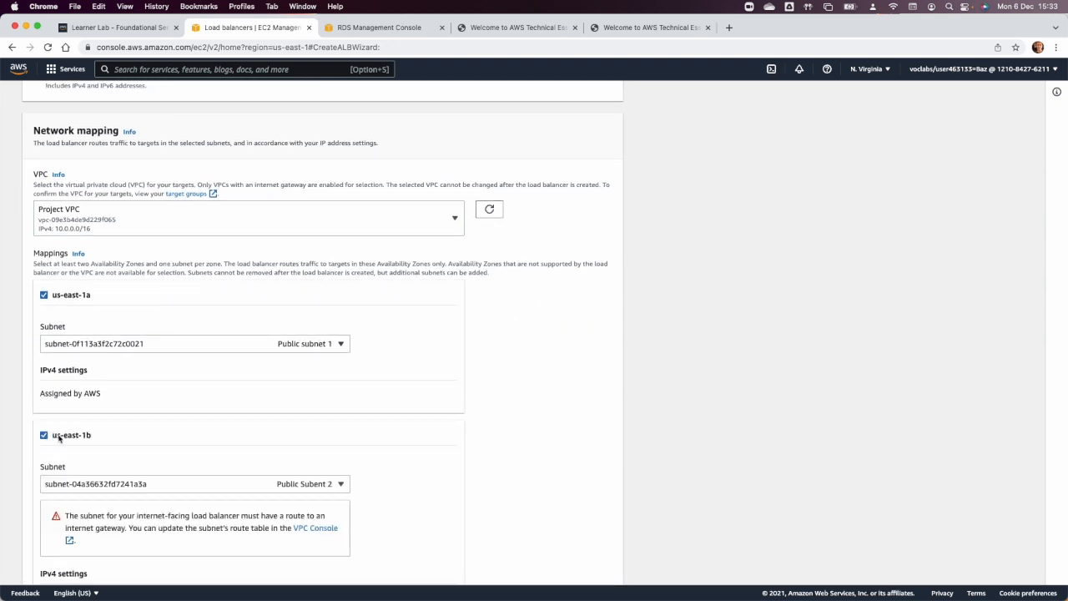
{"action": "left_click", "coordinate": [150, 485]}
{"action": "left_click", "coordinate": [150, 488]}
{"action": "scroll", "coordinate": [162, 487], "scroll_direction": "down", "scroll_amount": 2}
{"action": "left_click", "coordinate": [44, 479]}
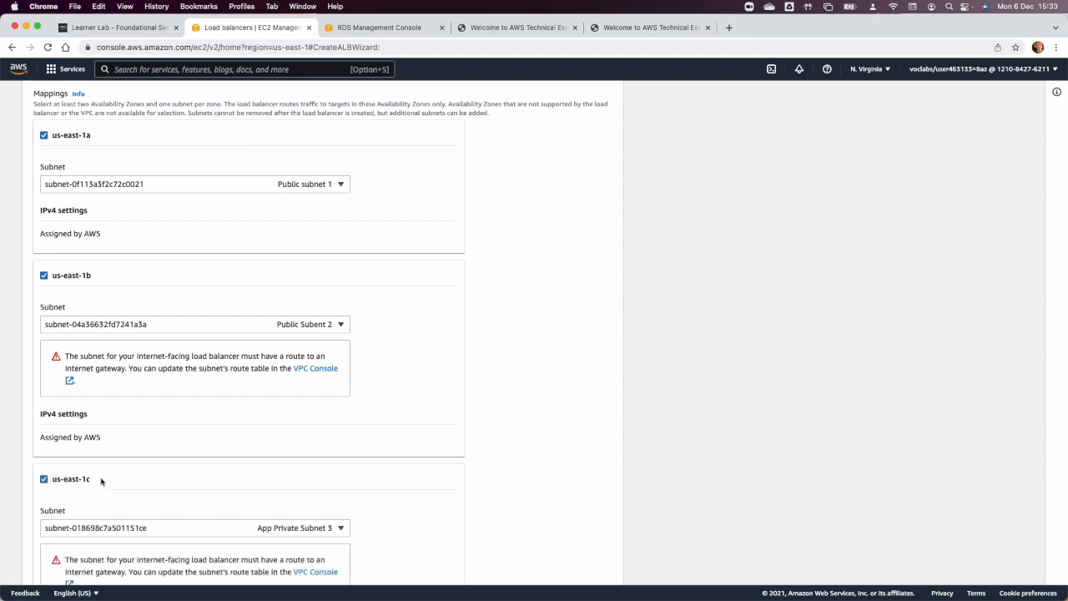
{"action": "scroll", "coordinate": [100, 479], "scroll_direction": "down", "scroll_amount": 2}
{"action": "left_click", "coordinate": [135, 403]}
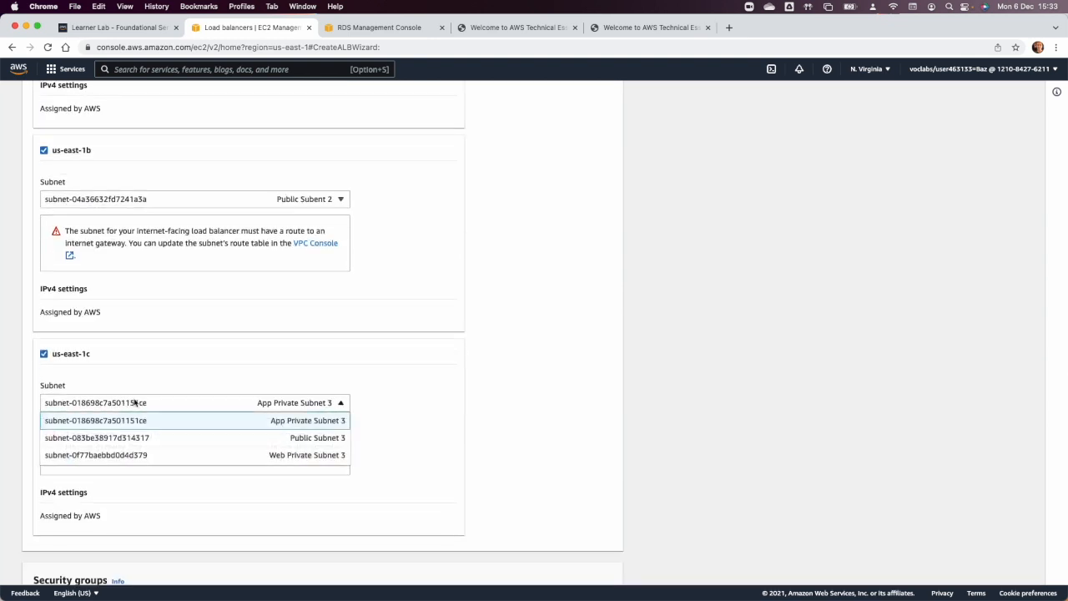
{"action": "left_click", "coordinate": [179, 438]}
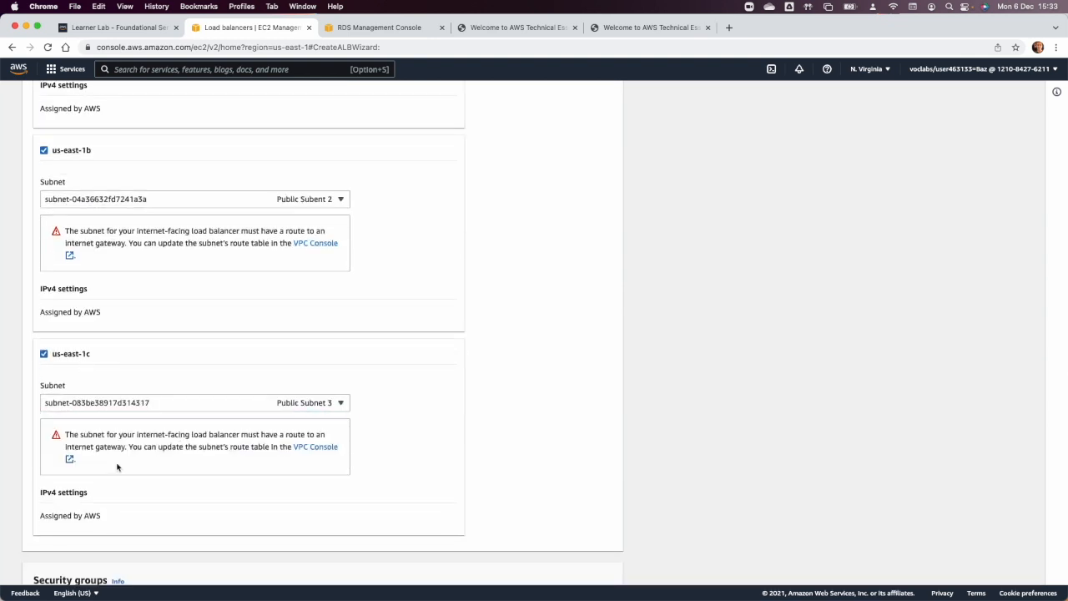
Replace the load balancer's default security group with WEB ELB SG.
{"action": "scroll", "coordinate": [117, 467], "scroll_direction": "down", "scroll_amount": 3}
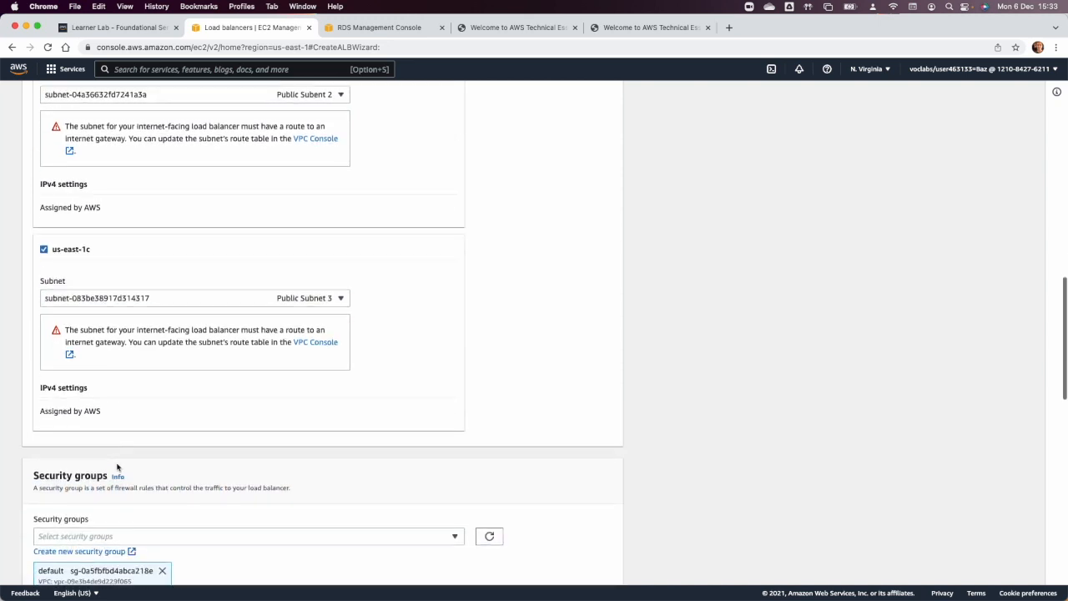
{"action": "scroll", "coordinate": [118, 373], "scroll_direction": "down", "scroll_amount": 1}
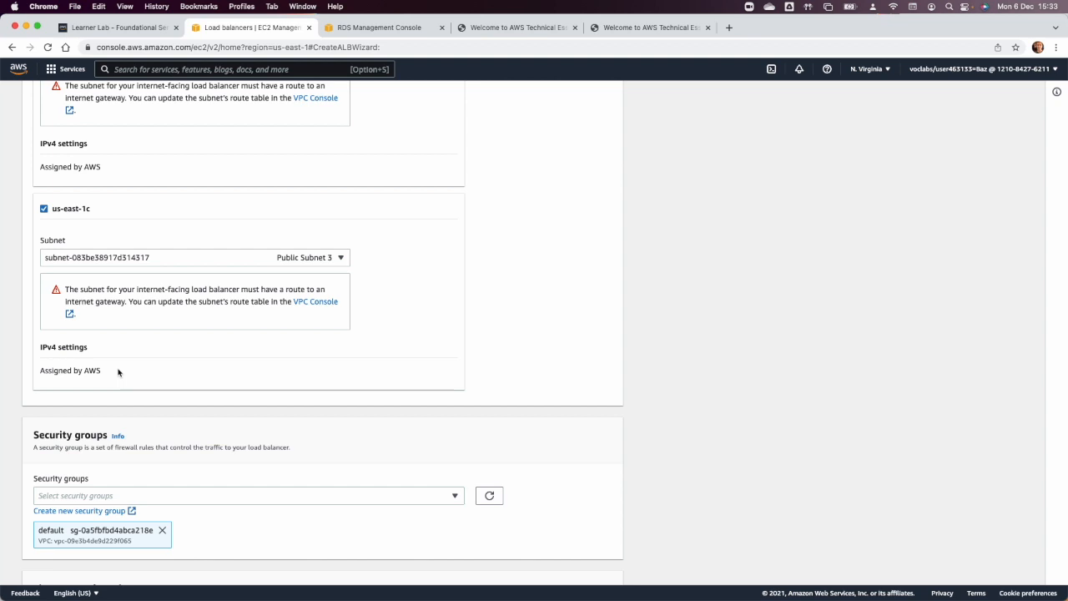
{"action": "scroll", "coordinate": [118, 372], "scroll_direction": "down", "scroll_amount": 2}
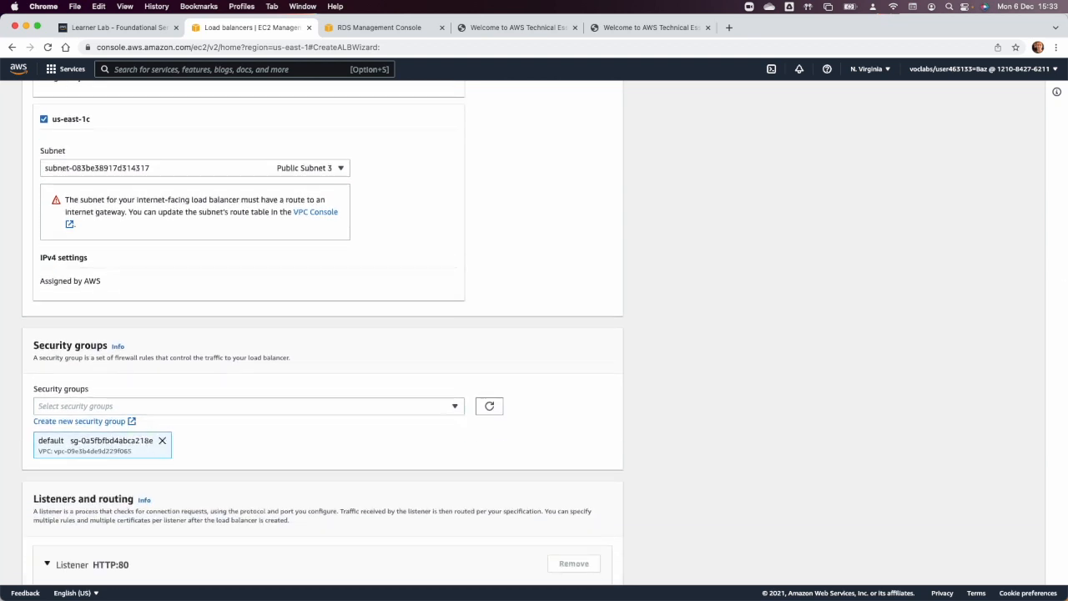
{"action": "left_click", "coordinate": [161, 442]}
{"action": "left_click", "coordinate": [130, 404]}
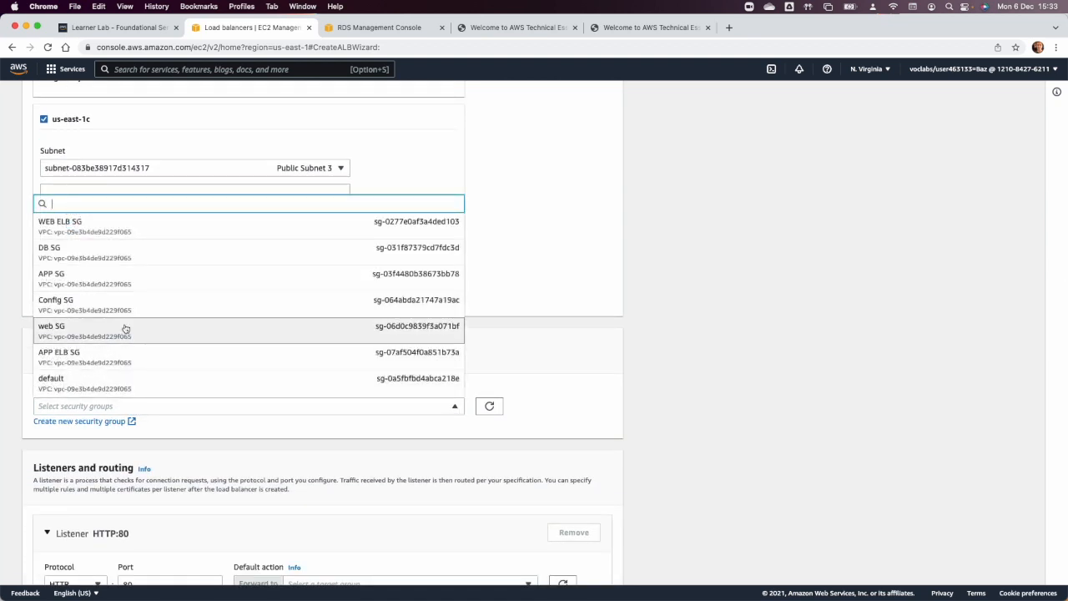
{"action": "left_click", "coordinate": [113, 224]}
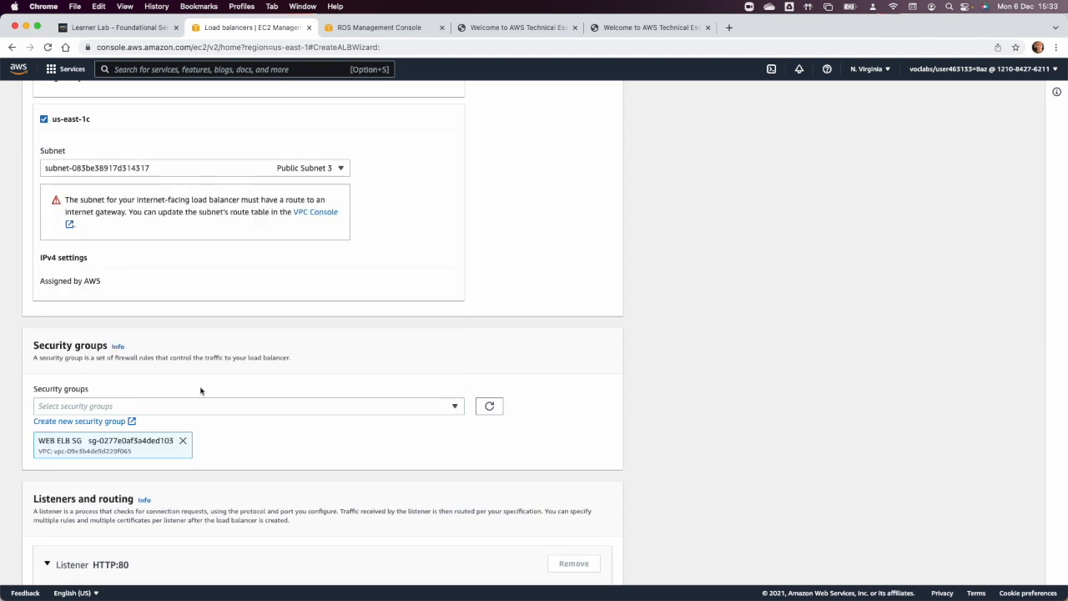
Start creating a new target group for the HTTP:80 listener's default action.
{"action": "scroll", "coordinate": [200, 391], "scroll_direction": "down", "scroll_amount": 5}
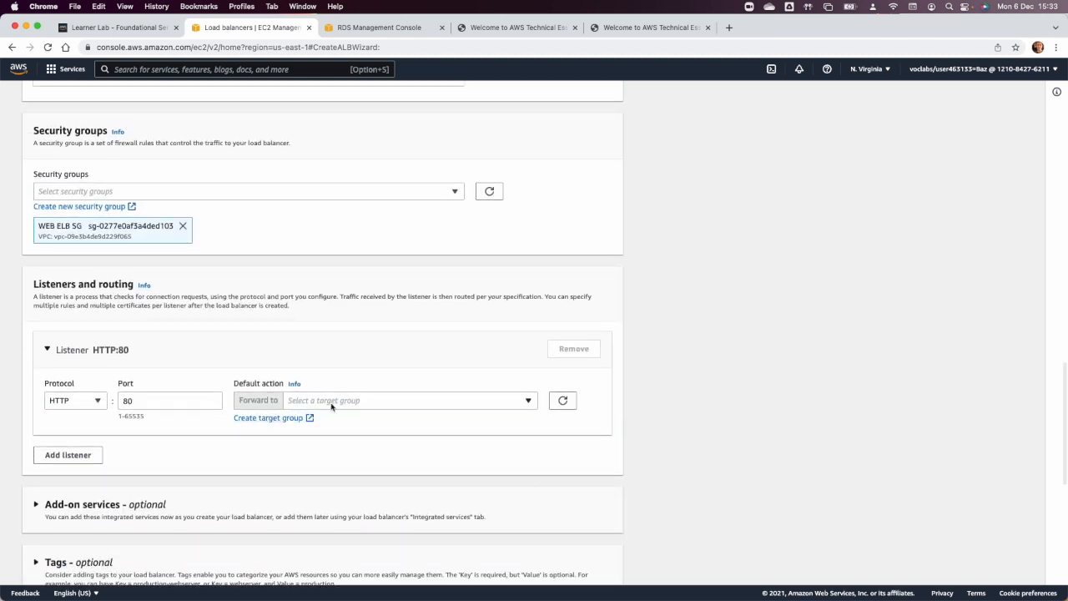
{"action": "left_click", "coordinate": [320, 401]}
{"action": "left_click", "coordinate": [236, 438]}
{"action": "left_click", "coordinate": [258, 419]}
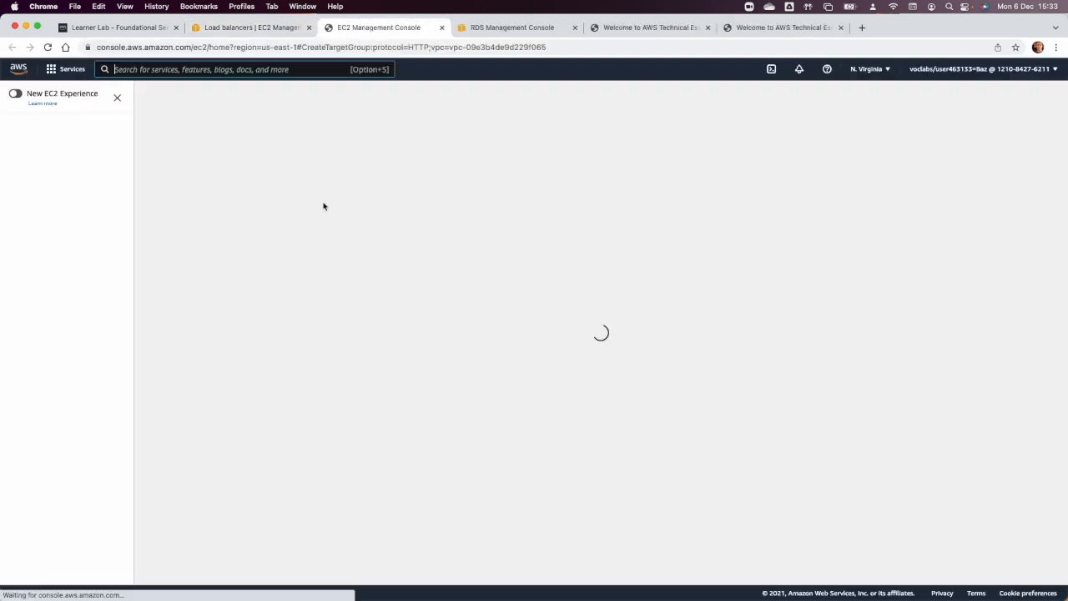
Name the instance target group "web Group", keep HTTP port 80 and Project VPC, and try to continue to target registration.
{"action": "scroll", "coordinate": [236, 262], "scroll_direction": "down", "scroll_amount": 4}
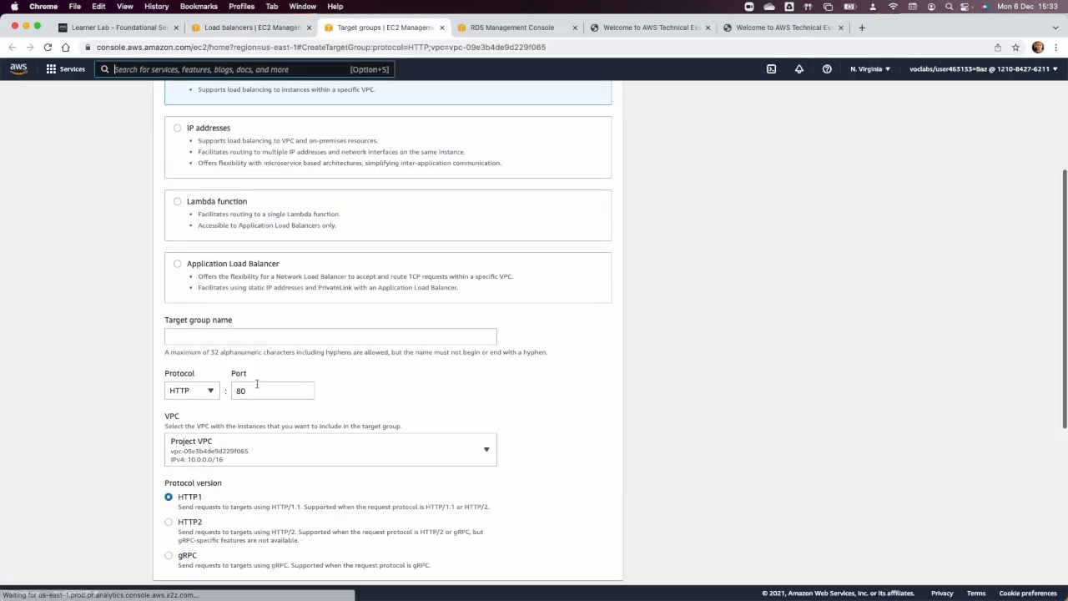
{"action": "scroll", "coordinate": [241, 455], "scroll_direction": "down", "scroll_amount": 6}
{"action": "scroll", "coordinate": [241, 455], "scroll_direction": "up", "scroll_amount": 10}
{"action": "scroll", "coordinate": [241, 457], "scroll_direction": "down", "scroll_amount": 4}
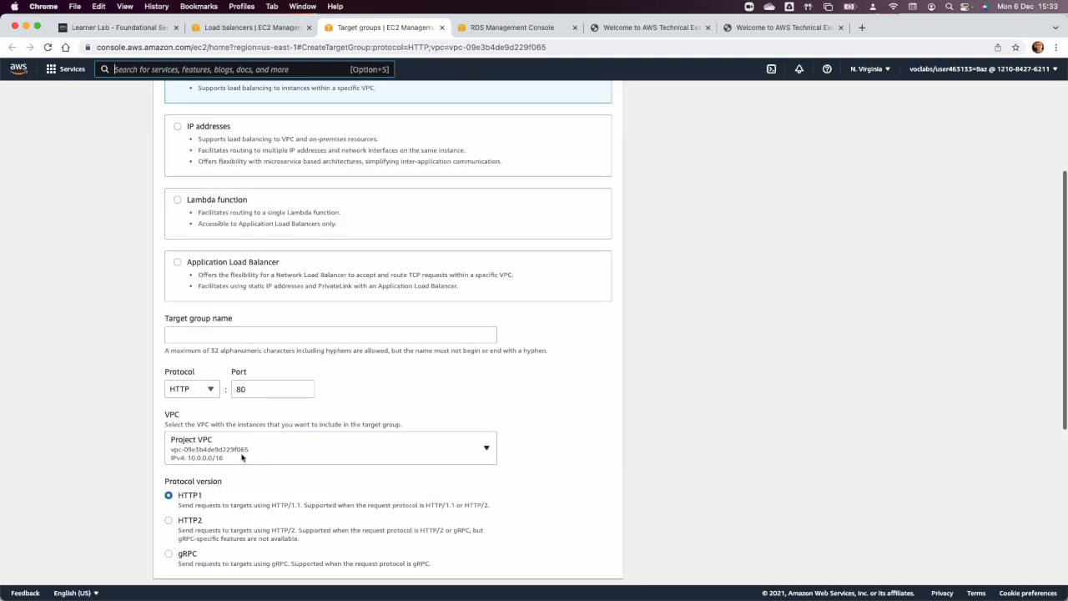
{"action": "left_click", "coordinate": [203, 333]}
{"action": "type", "text": "wen"}
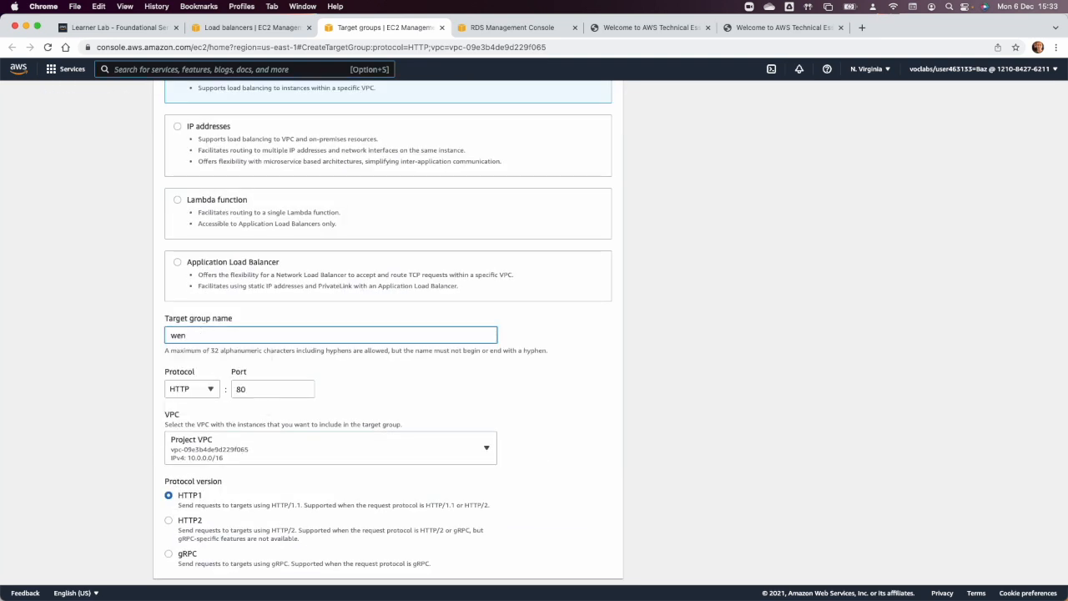
{"action": "key", "text": "BackSpace"}
{"action": "type", "text": "b Group"}
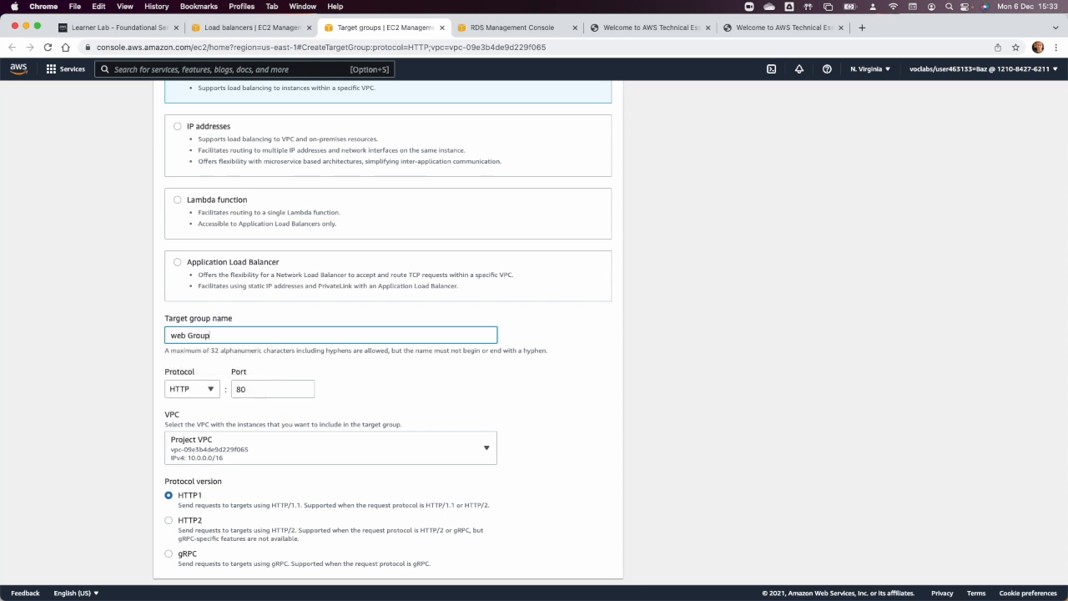
{"action": "key", "text": "Tab"}
{"action": "scroll", "coordinate": [456, 384], "scroll_direction": "down", "scroll_amount": 5}
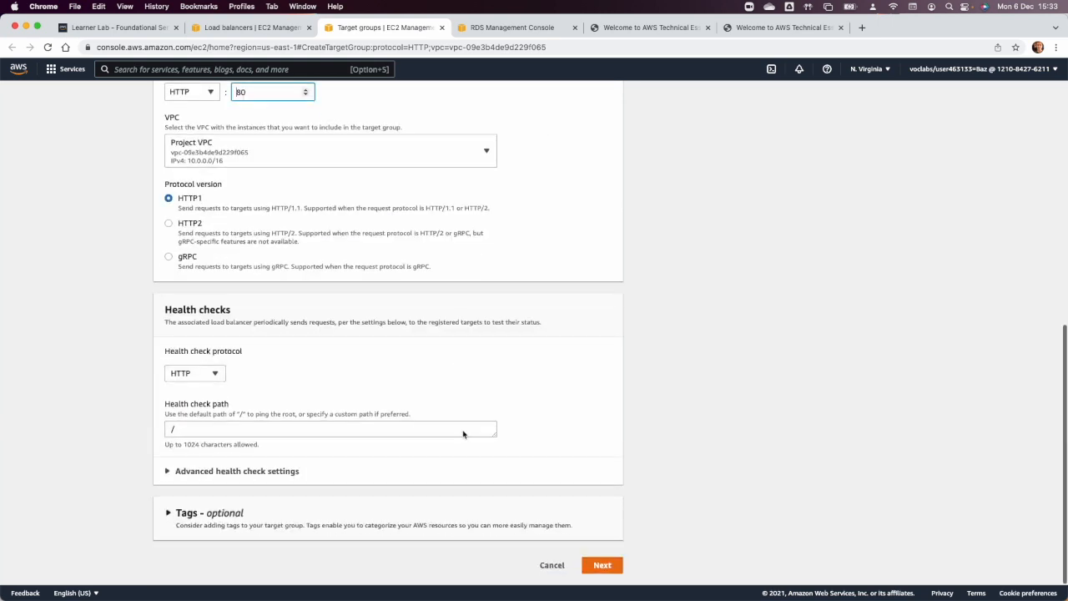
{"action": "left_click", "coordinate": [603, 565]}
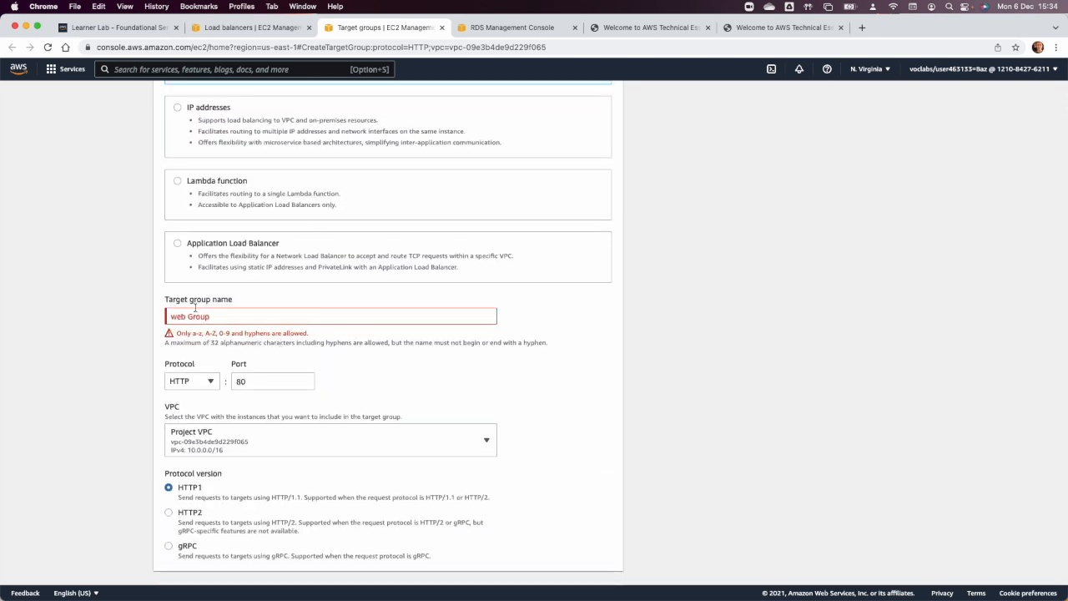
Rename the target group to "webgroup" and create it without registering any targets.
{"action": "left_click", "coordinate": [188, 316]}
{"action": "key", "text": "BackSpace"}
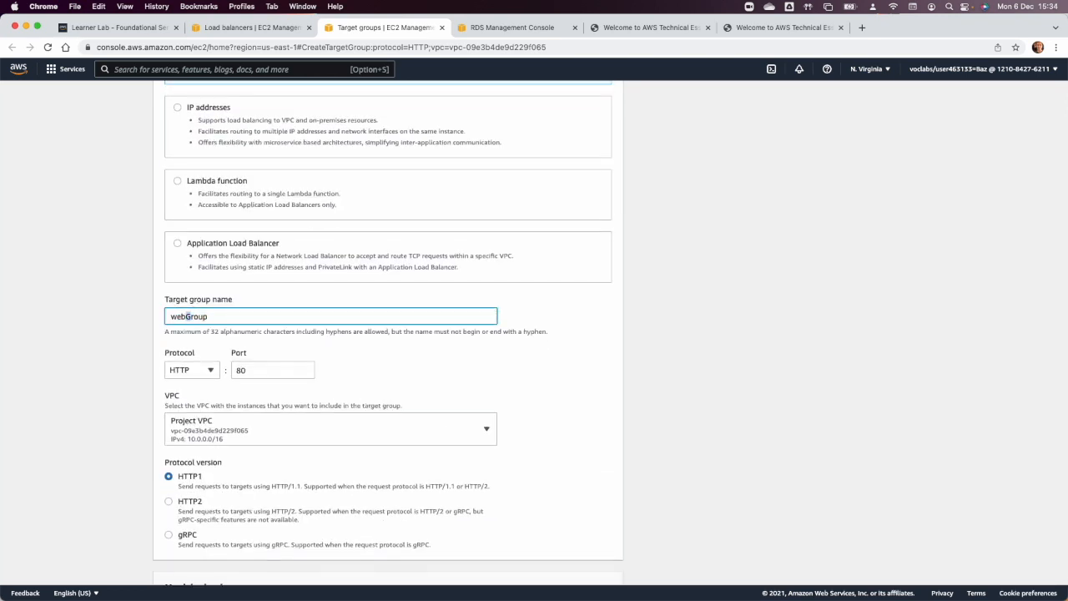
{"action": "key", "text": "Delete"}
{"action": "type", "text": "g"}
{"action": "scroll", "coordinate": [520, 413], "scroll_direction": "down", "scroll_amount": 5}
{"action": "left_click", "coordinate": [605, 564]}
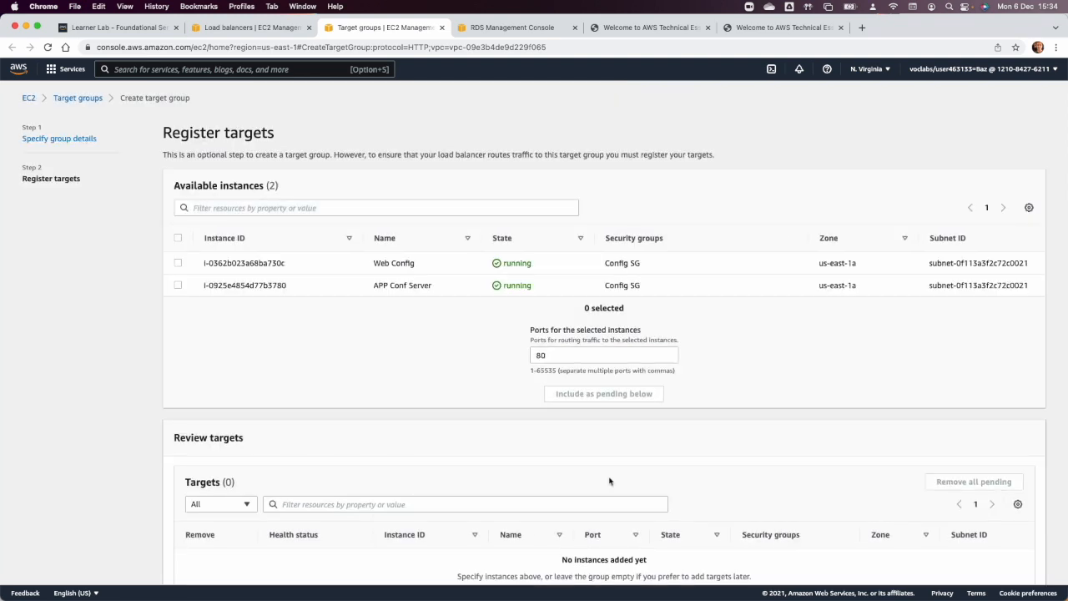
{"action": "scroll", "coordinate": [607, 479], "scroll_direction": "down", "scroll_amount": 3}
{"action": "left_click", "coordinate": [980, 567]}
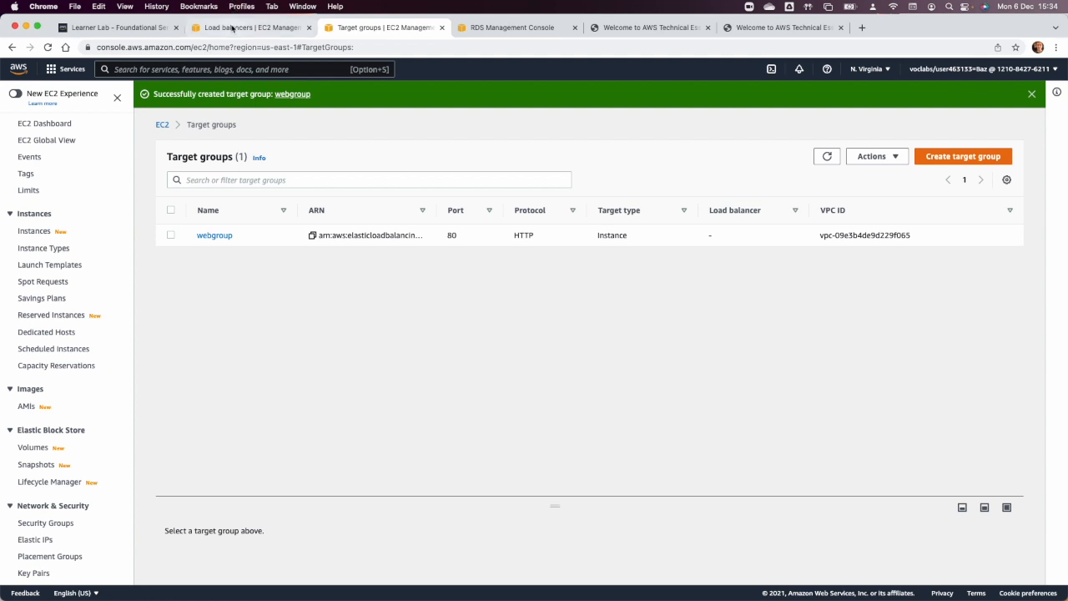
Return to the load balancer form, reload the target groups and forward the HTTP:80 listener to webgroup.
{"action": "left_click", "coordinate": [232, 28]}
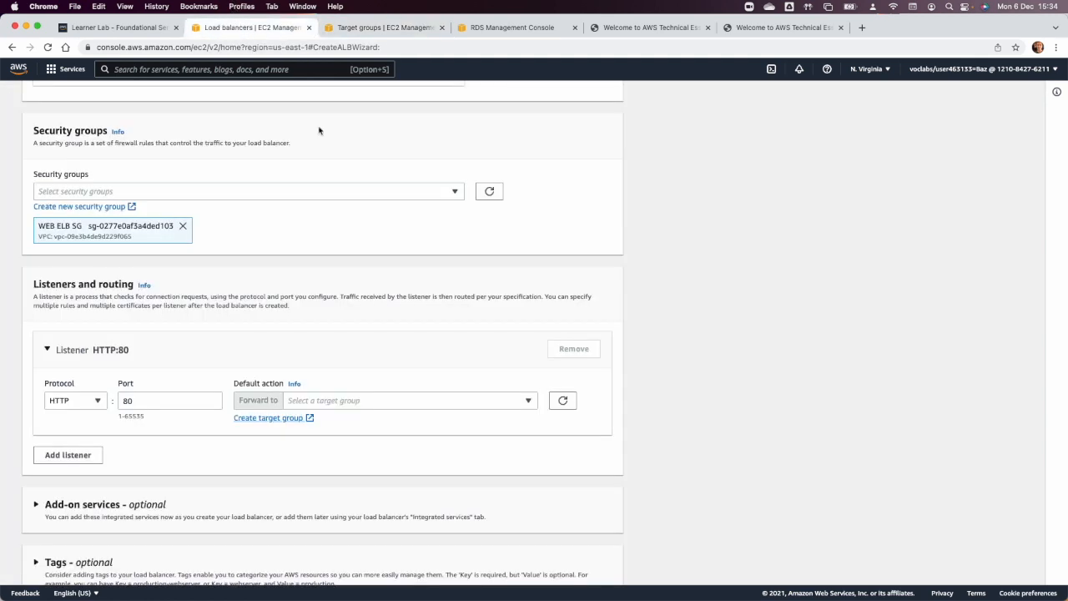
{"action": "left_click", "coordinate": [562, 403]}
{"action": "left_click", "coordinate": [480, 409]}
{"action": "left_click", "coordinate": [464, 439]}
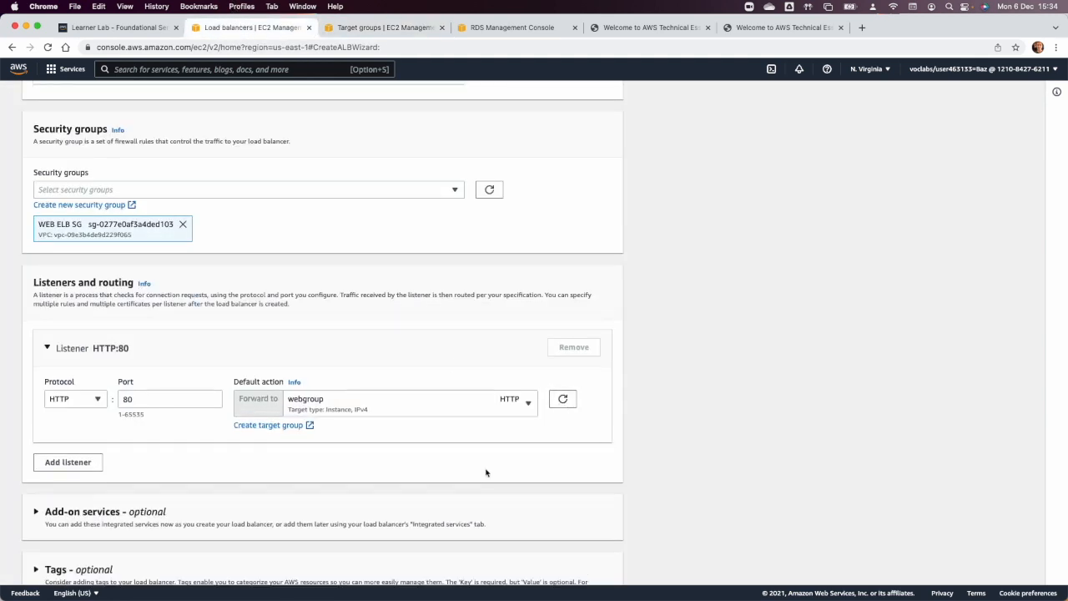
Expand the add-on services, leave them unselected, and try to create the load balancer.
{"action": "scroll", "coordinate": [485, 472], "scroll_direction": "down", "scroll_amount": 3}
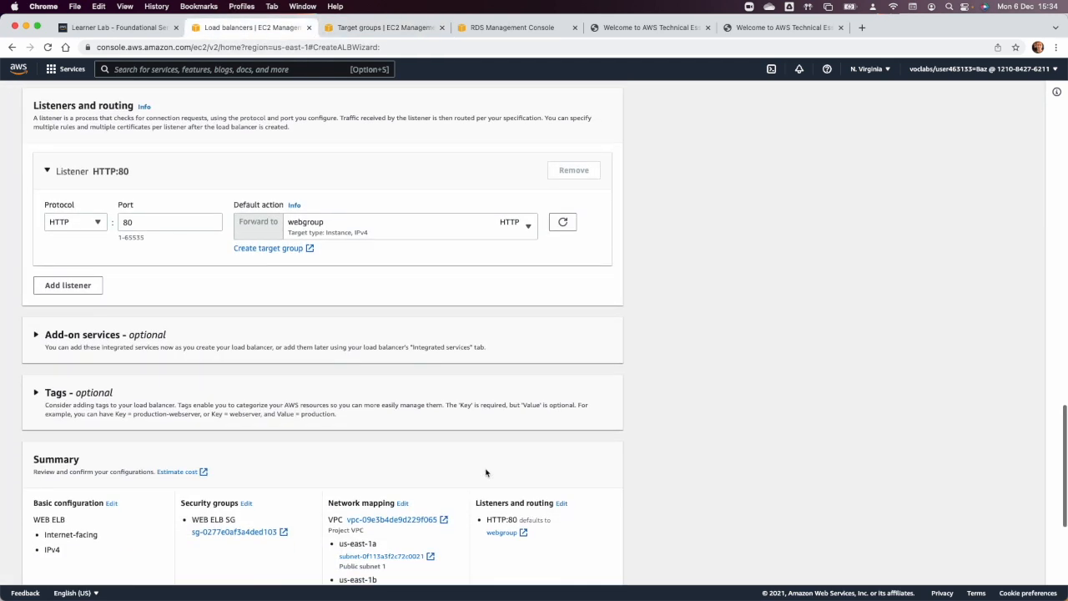
{"action": "left_click", "coordinate": [36, 335]}
{"action": "scroll", "coordinate": [79, 377], "scroll_direction": "down", "scroll_amount": 5}
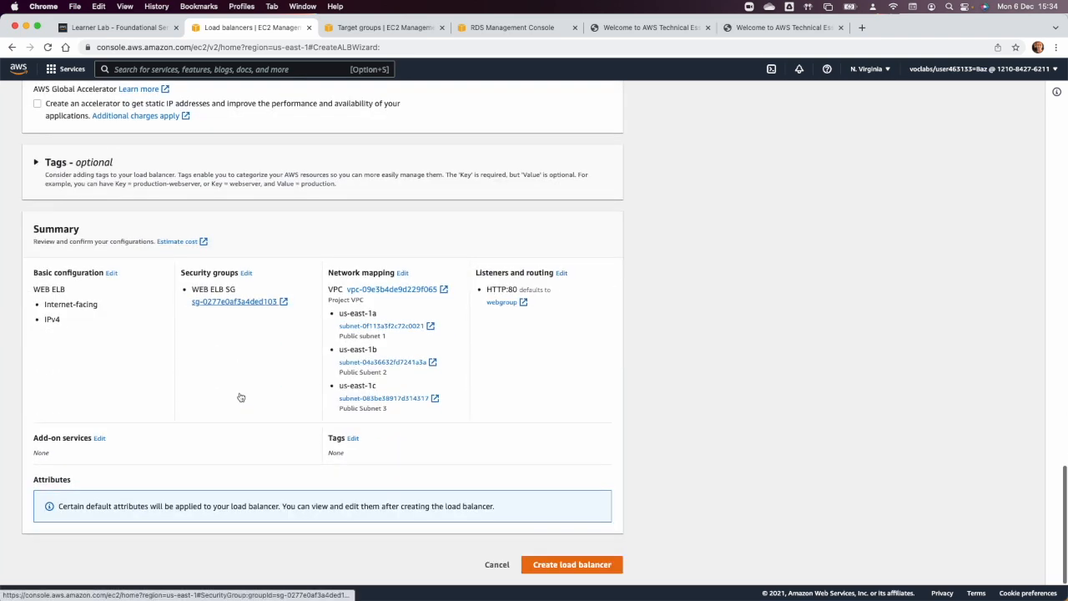
{"action": "left_click", "coordinate": [567, 565]}
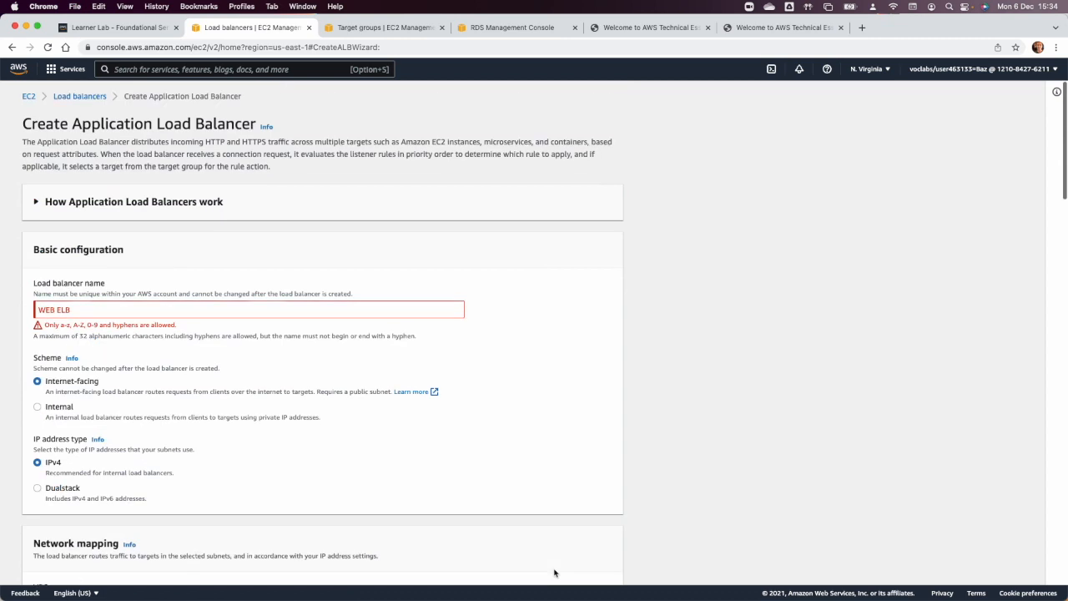
Correct the load balancer name to WEBELB, create the load balancer and view it in the list.
{"action": "left_click", "coordinate": [58, 313]}
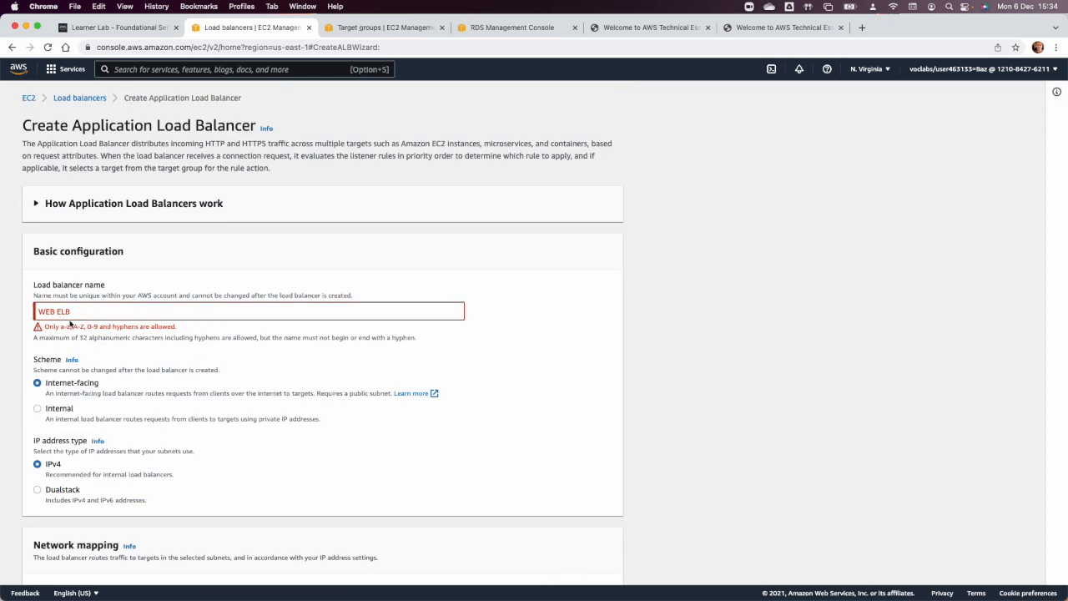
{"action": "key", "text": "BackSpace"}
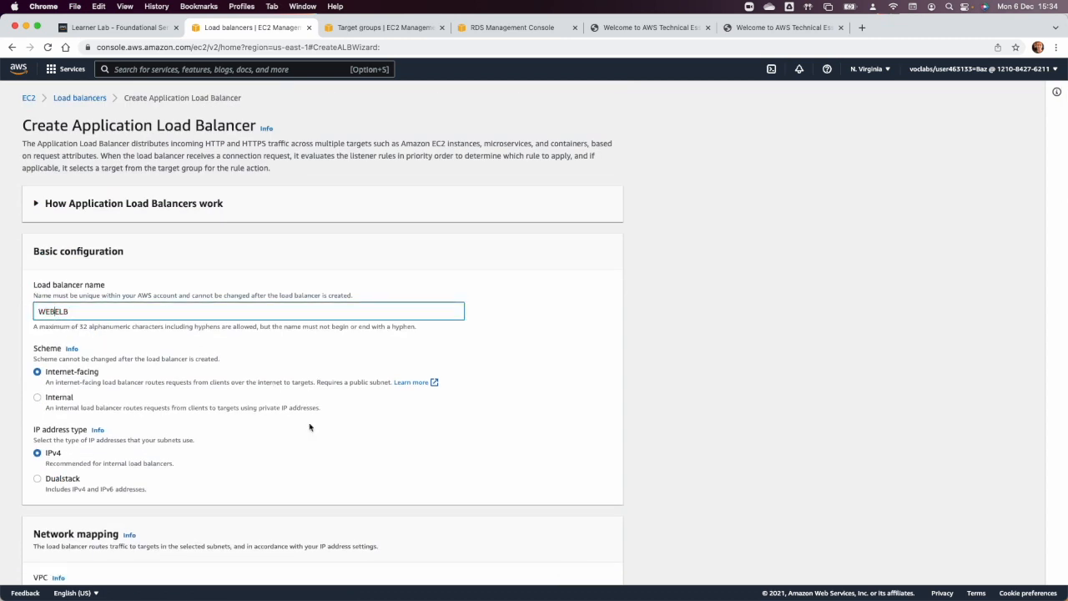
{"action": "scroll", "coordinate": [309, 428], "scroll_direction": "down", "scroll_amount": 15}
{"action": "left_click", "coordinate": [587, 565]}
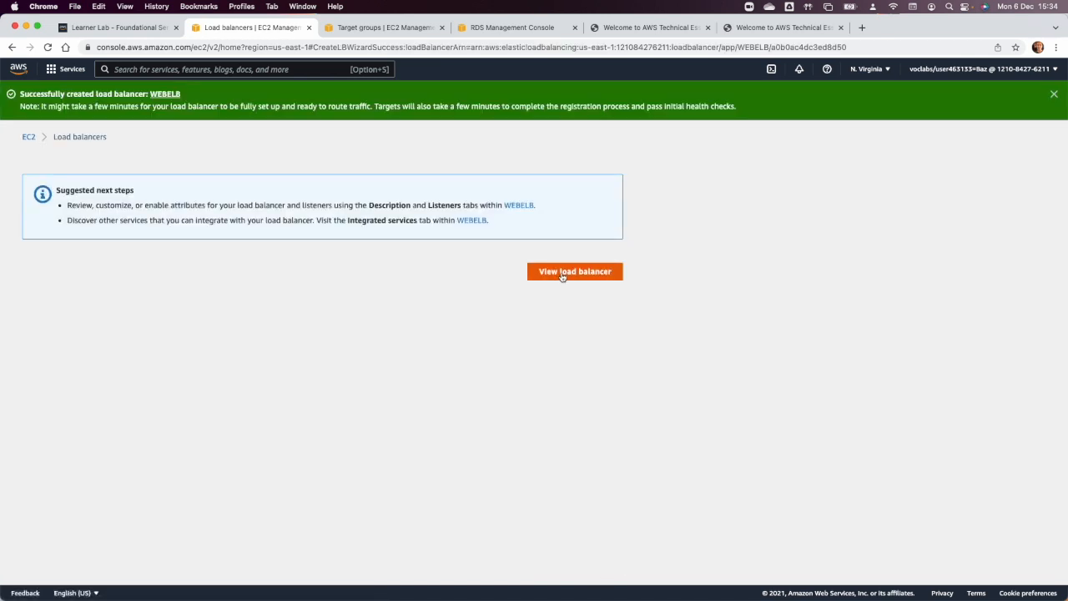
{"action": "left_click", "coordinate": [562, 276]}
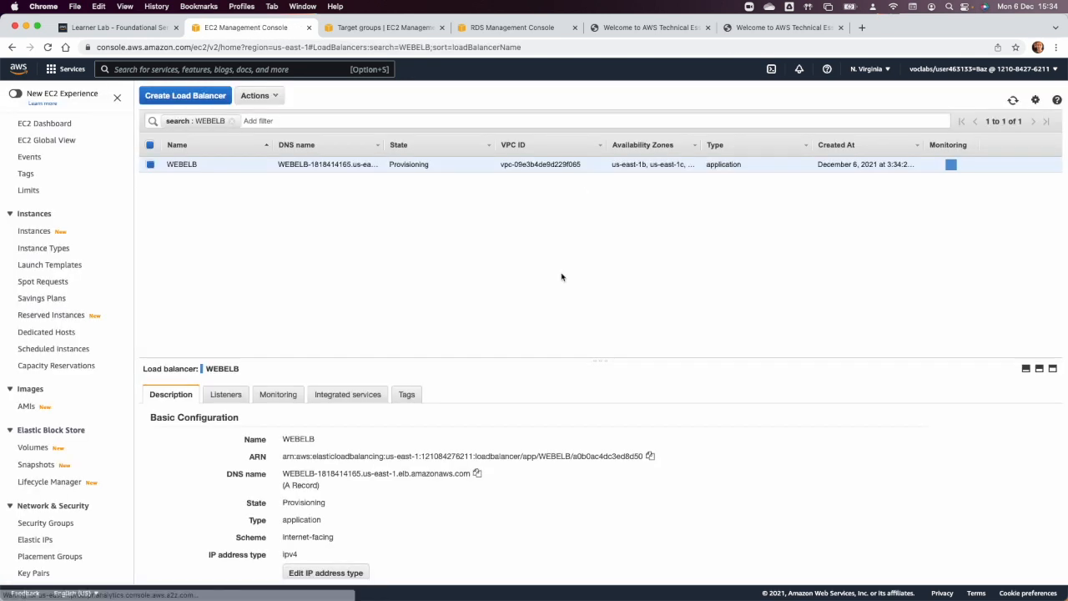
Start another Application Load Balancer named APPELB and choose the Internal scheme.
{"action": "left_click", "coordinate": [199, 97]}
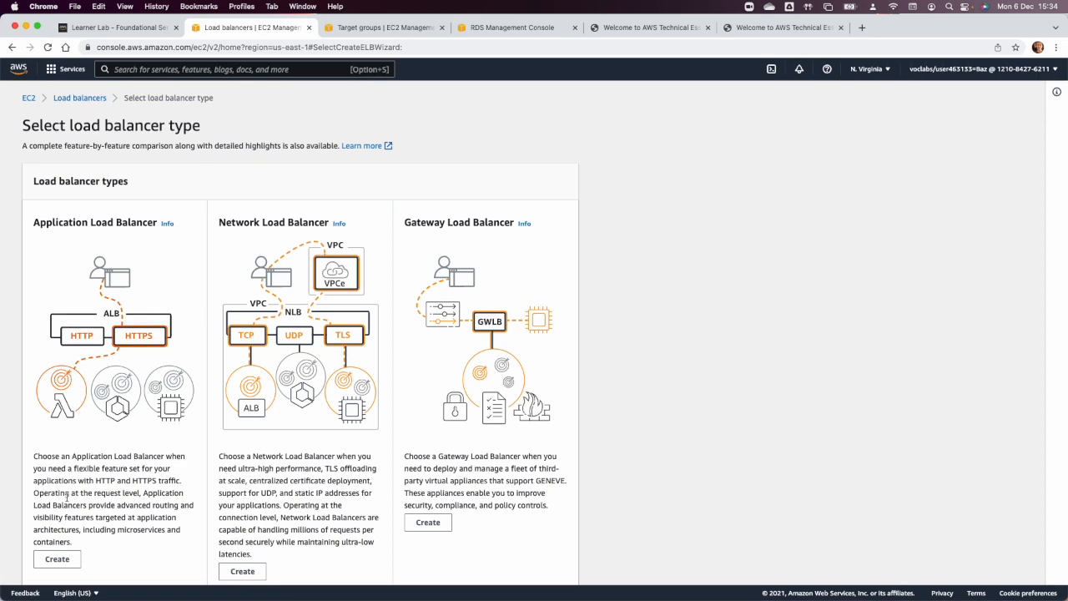
{"action": "left_click", "coordinate": [56, 558]}
{"action": "left_click", "coordinate": [210, 312]}
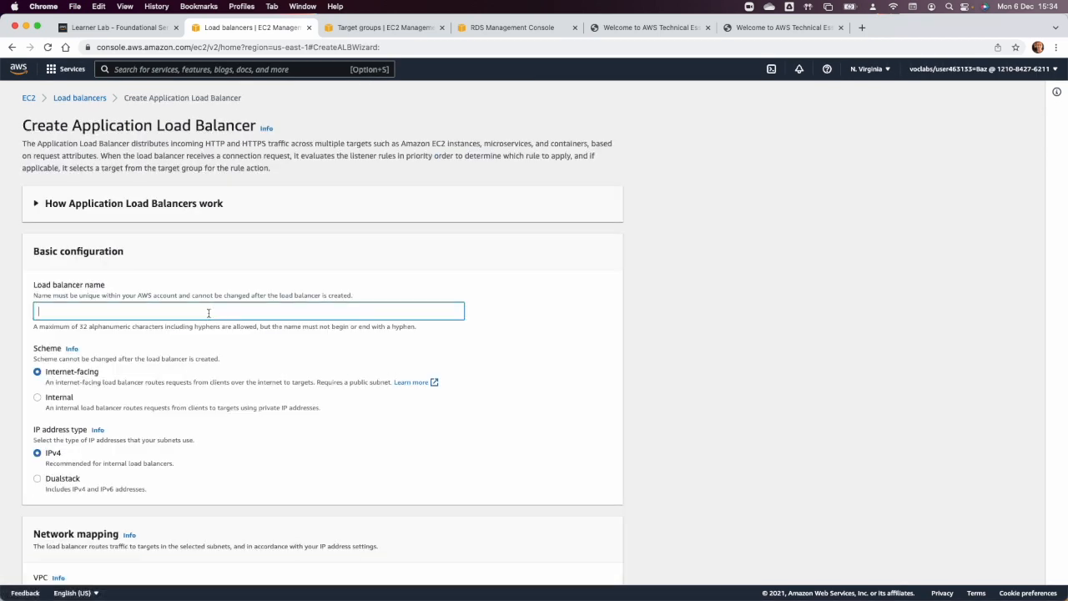
{"action": "type", "text": "APPELB"}
{"action": "key", "text": "Tab"}
{"action": "scroll", "coordinate": [257, 400], "scroll_direction": "down", "scroll_amount": 1}
{"action": "left_click", "coordinate": [61, 403]}
{"action": "scroll", "coordinate": [130, 412], "scroll_direction": "down", "scroll_amount": 4}
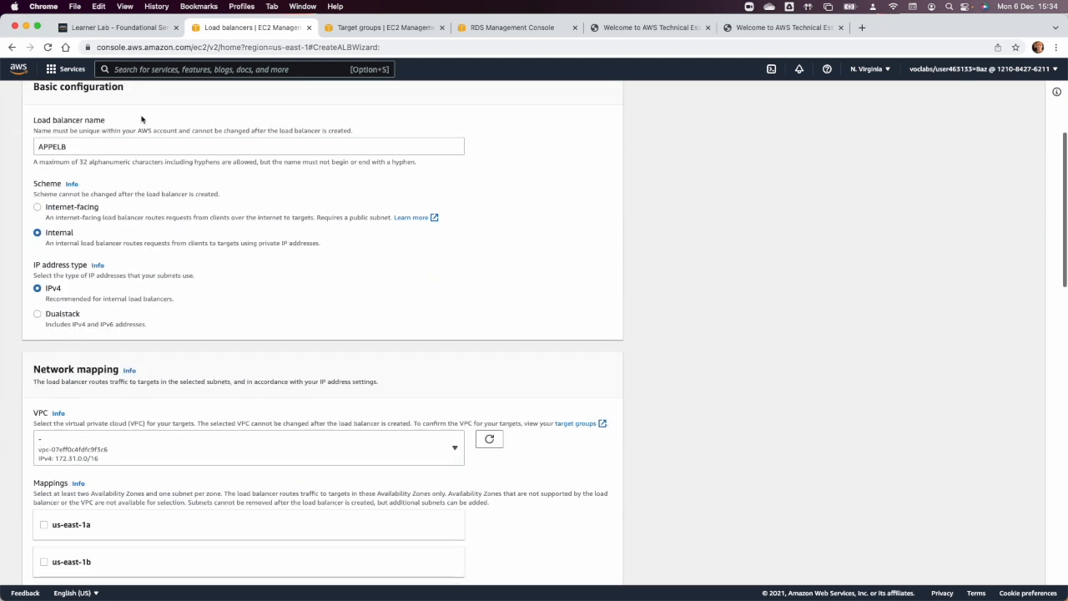
Check the Project 1.png architecture diagram and set the APPELB scheme to Internet-facing.
{"action": "key", "text": "super+Tab"}
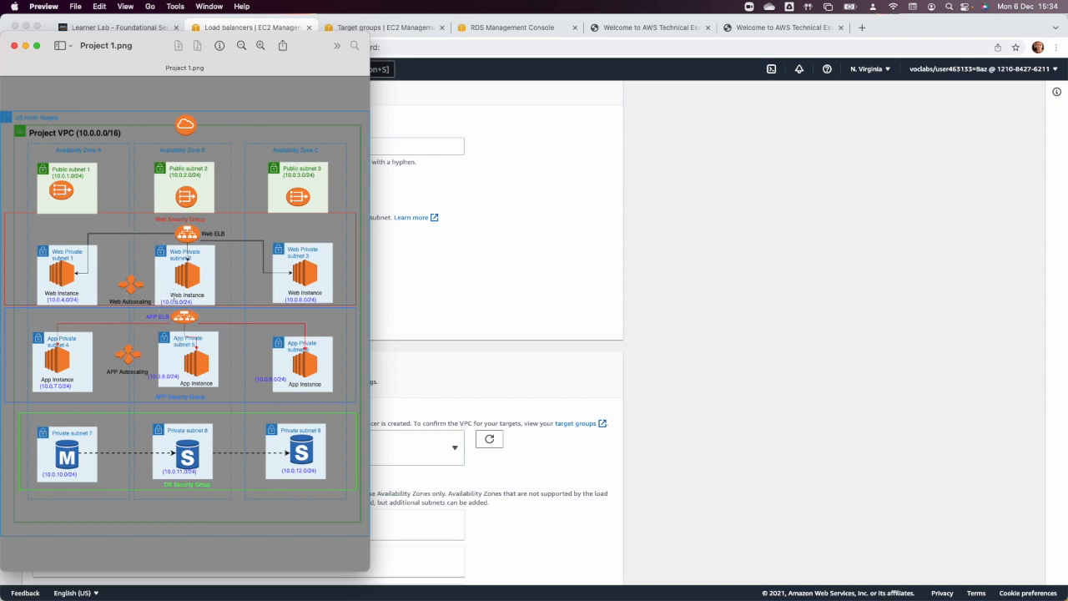
{"action": "left_click", "coordinate": [457, 284]}
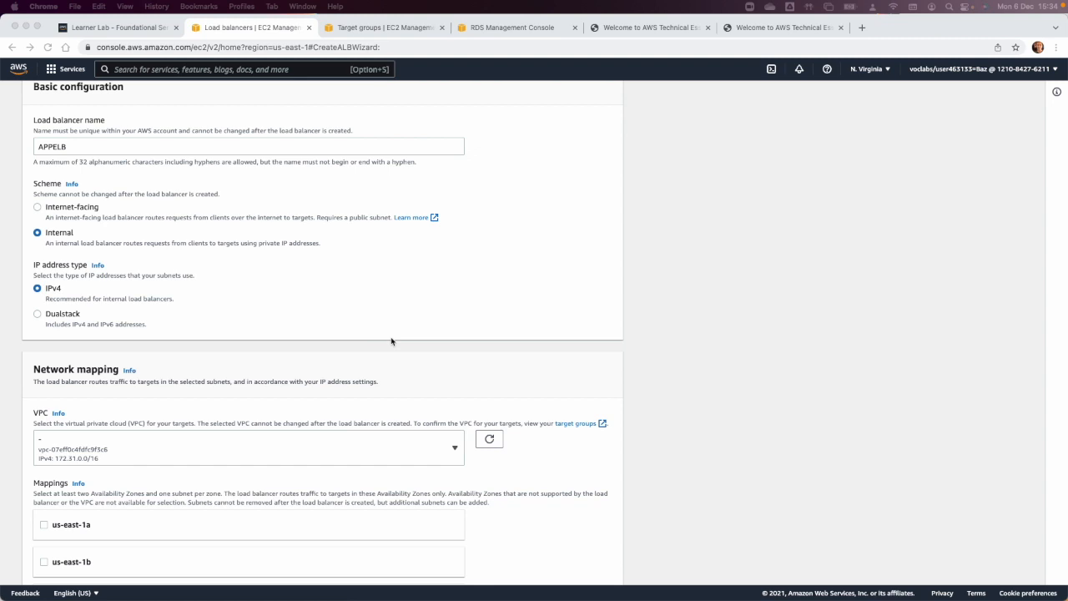
{"action": "scroll", "coordinate": [391, 340], "scroll_direction": "up", "scroll_amount": 2}
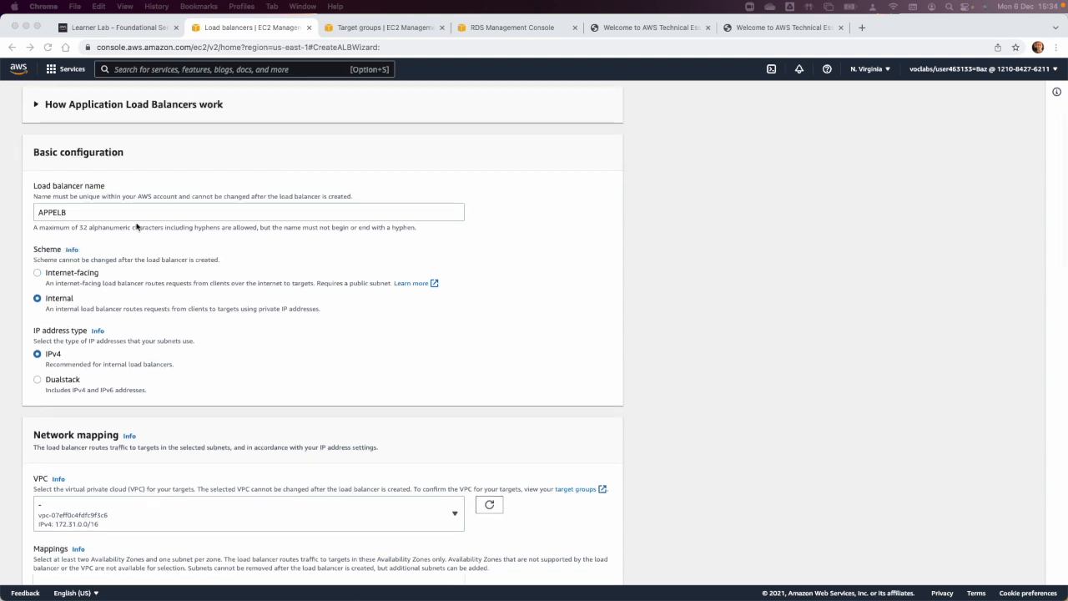
{"action": "scroll", "coordinate": [168, 290], "scroll_direction": "down", "scroll_amount": 1}
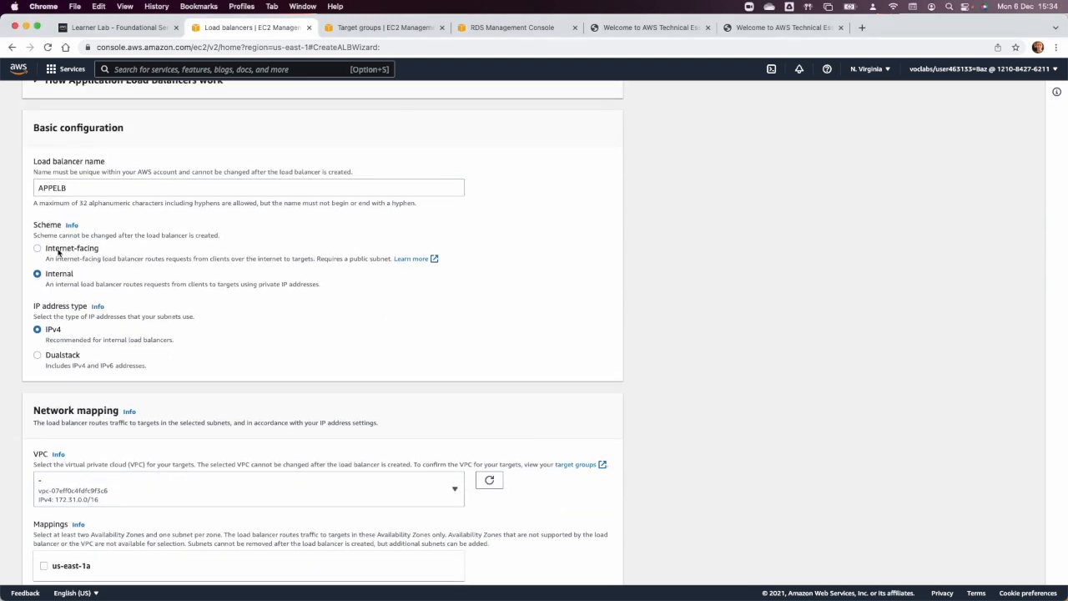
{"action": "left_click", "coordinate": [65, 249]}
Place the load balancer in Project VPC and map us-east-1a to Public subnet 1.
{"action": "scroll", "coordinate": [193, 314], "scroll_direction": "down", "scroll_amount": 3}
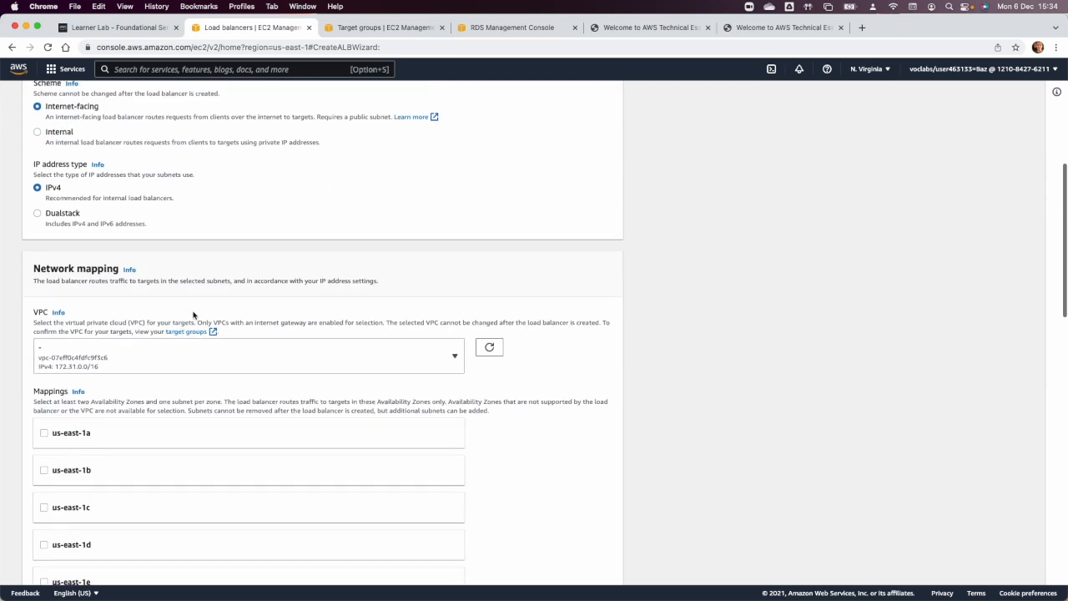
{"action": "left_click", "coordinate": [179, 360]}
{"action": "left_click", "coordinate": [160, 453]}
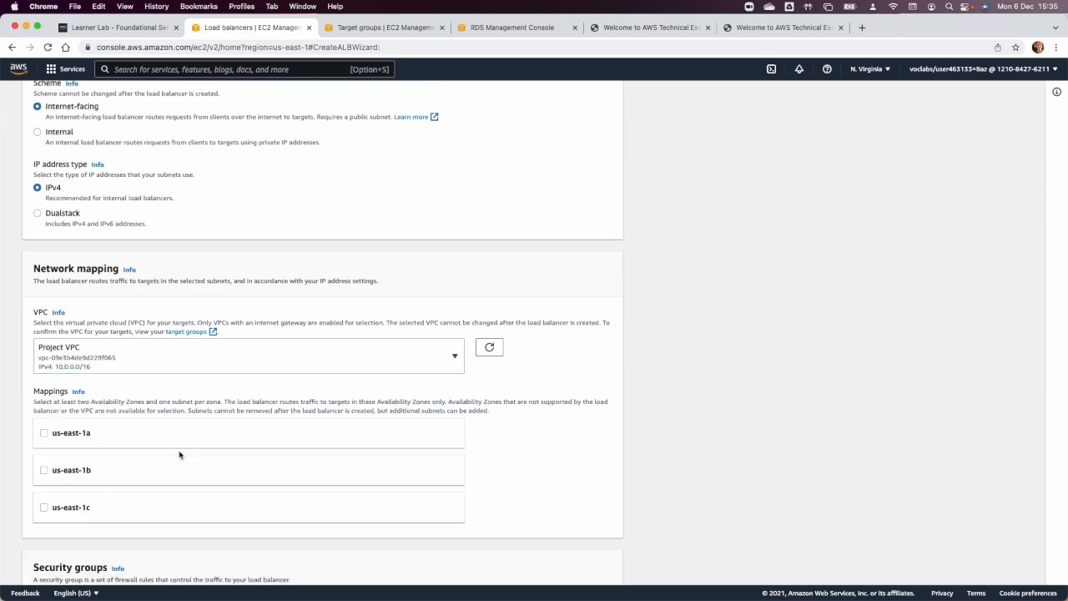
{"action": "scroll", "coordinate": [158, 438], "scroll_direction": "down", "scroll_amount": 2}
{"action": "left_click", "coordinate": [43, 327]}
{"action": "left_click", "coordinate": [215, 386]}
{"action": "left_click", "coordinate": [214, 376]}
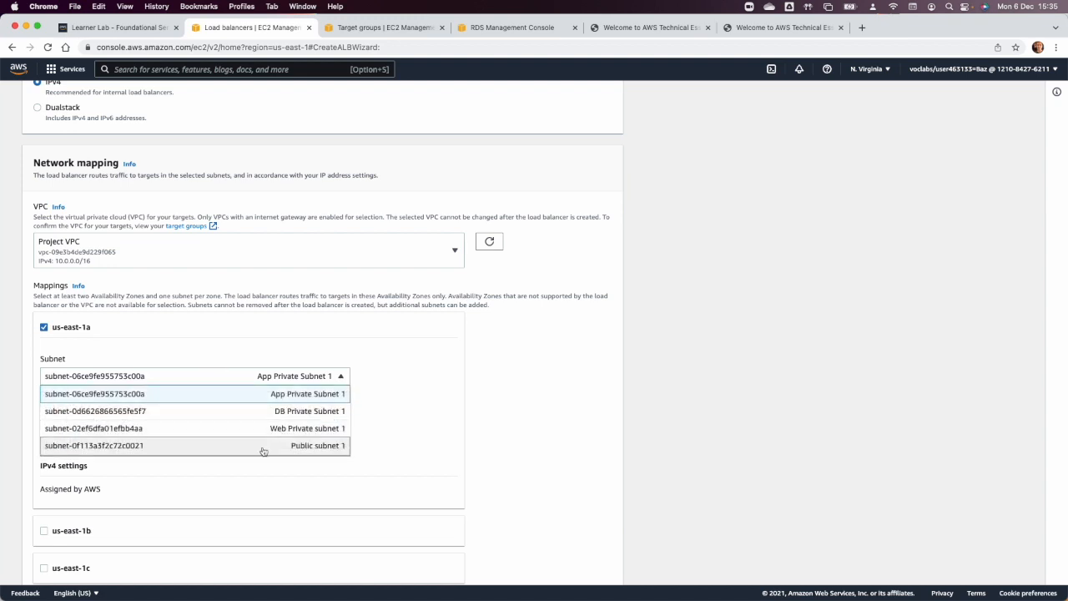
{"action": "left_click", "coordinate": [263, 449]}
Map us-east-1b to Public Subent 2 and us-east-1c to Public Subnet 3.
{"action": "left_click", "coordinate": [75, 466]}
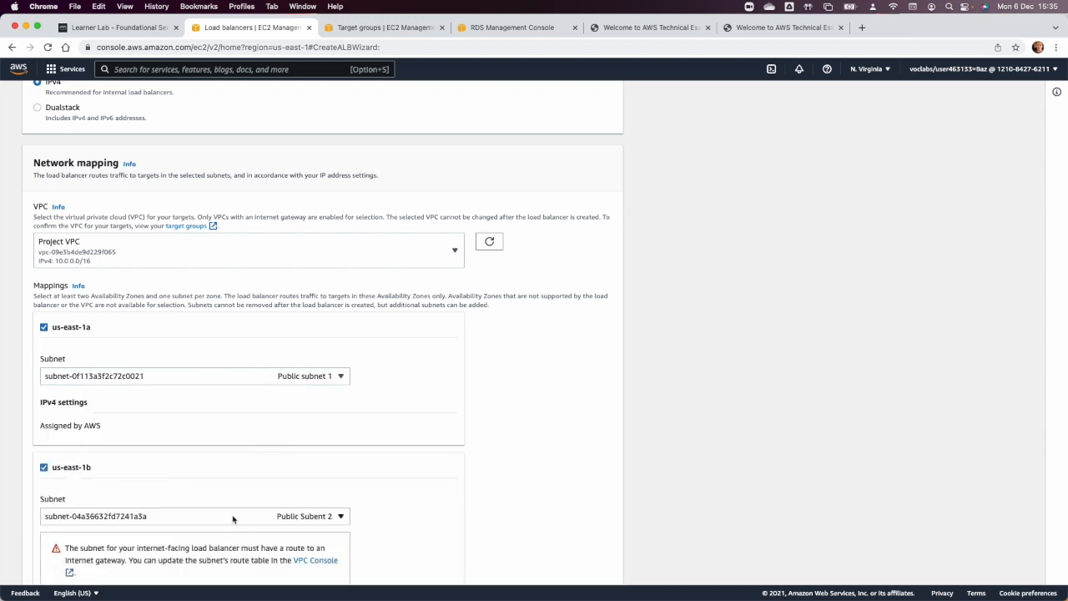
{"action": "left_click", "coordinate": [225, 515]}
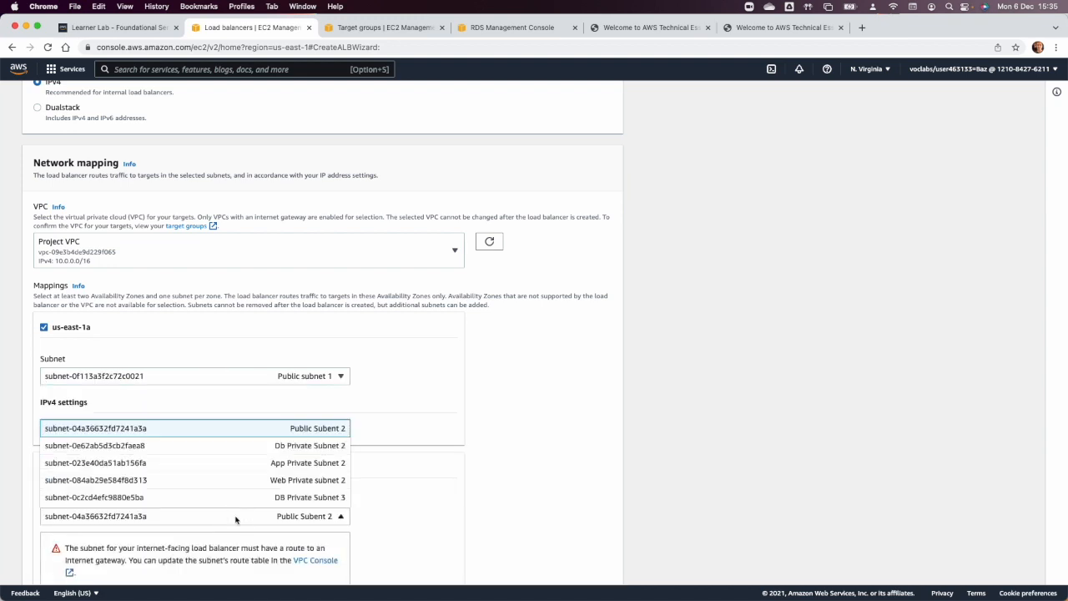
{"action": "left_click", "coordinate": [315, 431]}
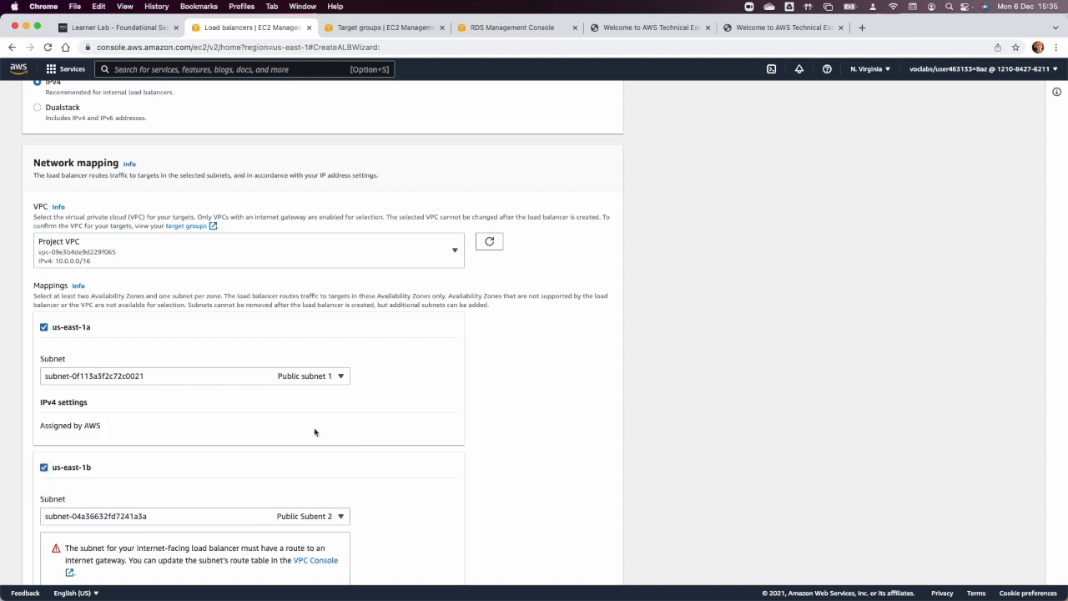
{"action": "scroll", "coordinate": [315, 431], "scroll_direction": "down", "scroll_amount": 3}
{"action": "scroll", "coordinate": [314, 431], "scroll_direction": "down", "scroll_amount": 1}
{"action": "left_click", "coordinate": [44, 481]}
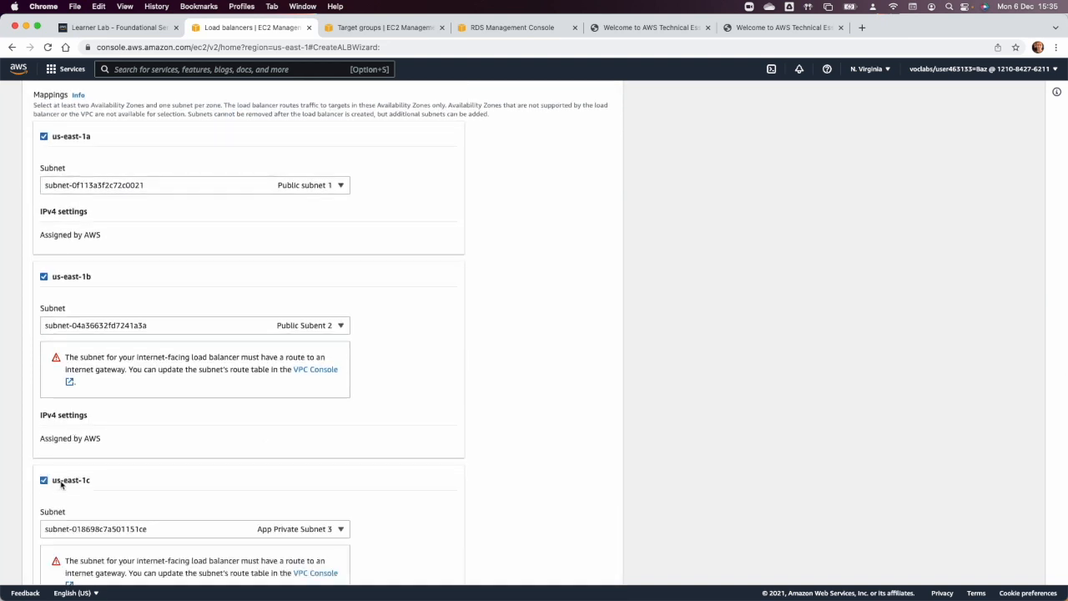
{"action": "left_click", "coordinate": [318, 532]}
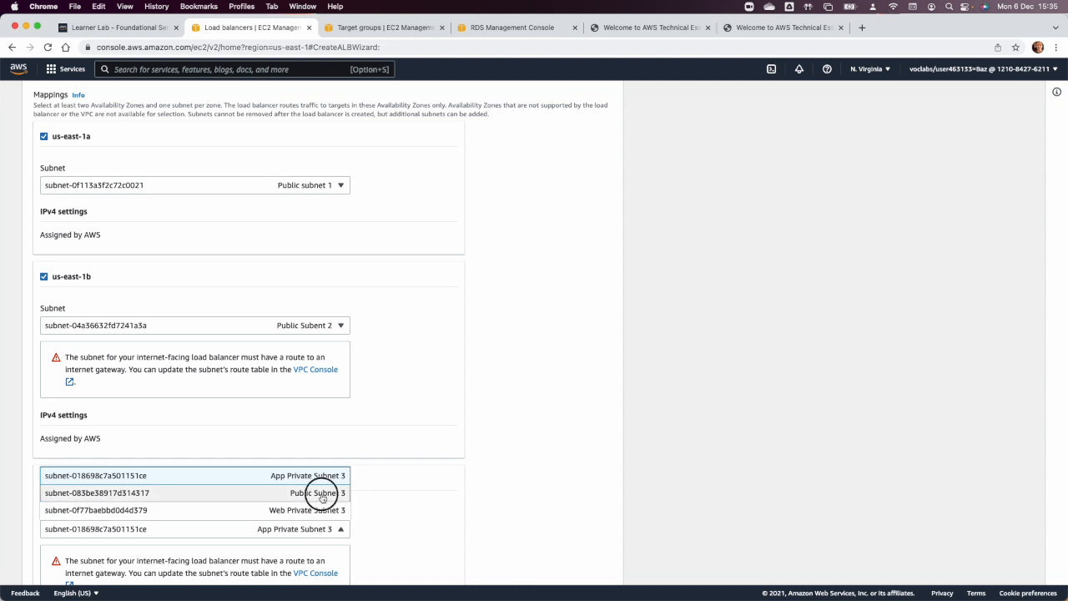
{"action": "left_click", "coordinate": [322, 493]}
Replace the default security group with APP ELB SG.
{"action": "scroll", "coordinate": [322, 495], "scroll_direction": "down", "scroll_amount": 5}
{"action": "scroll", "coordinate": [322, 497], "scroll_direction": "down", "scroll_amount": 3}
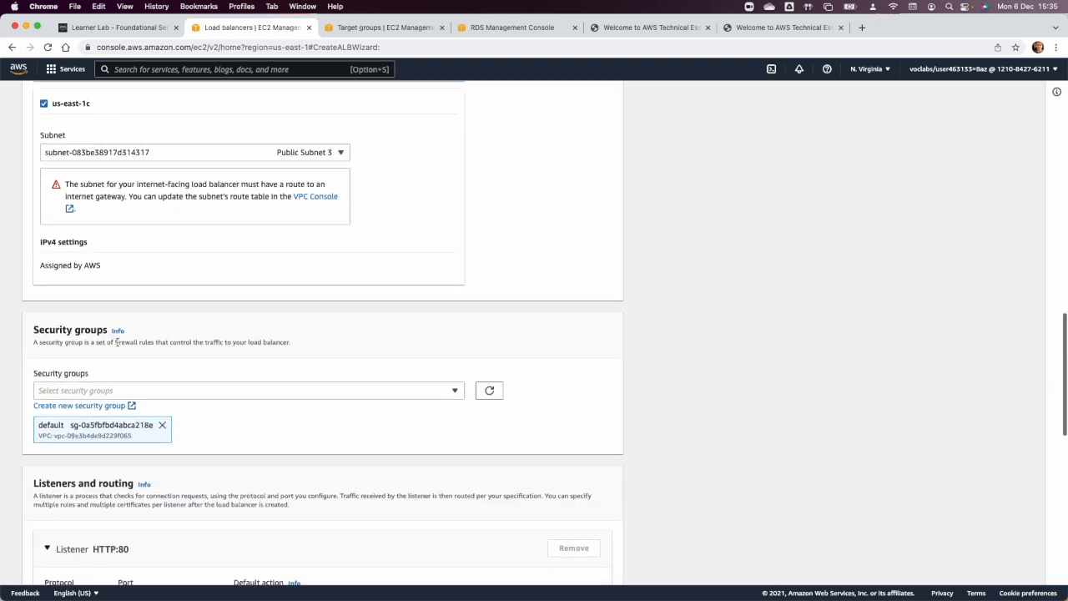
{"action": "left_click", "coordinate": [163, 425]}
{"action": "left_click", "coordinate": [146, 391]}
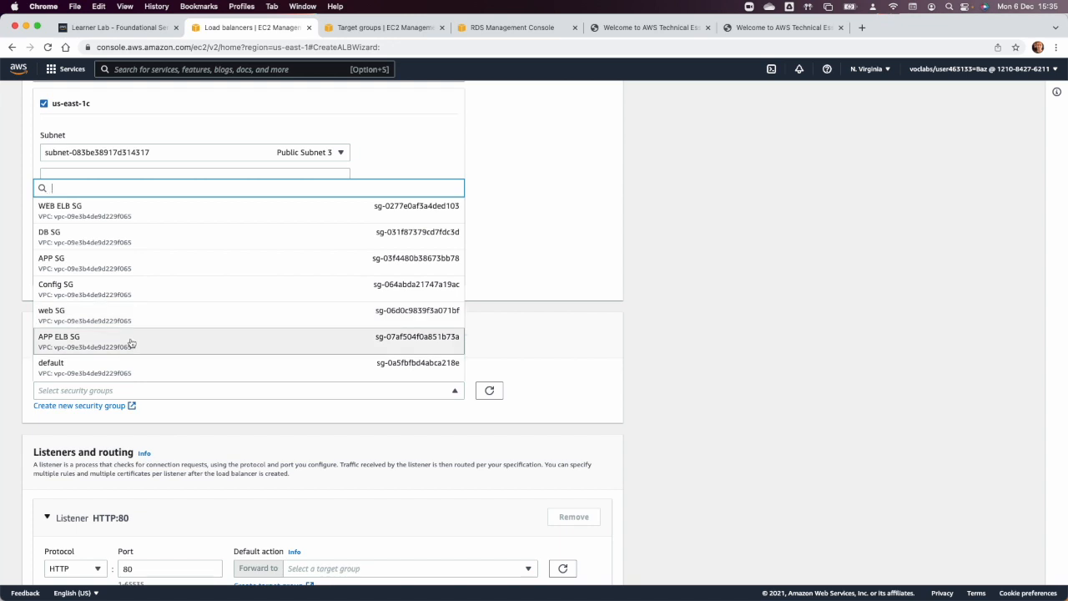
{"action": "left_click", "coordinate": [131, 343]}
Create an instance target group named appgroup on HTTP port 80 in Project VPC without registering any targets.
{"action": "scroll", "coordinate": [217, 440], "scroll_direction": "down", "scroll_amount": 5}
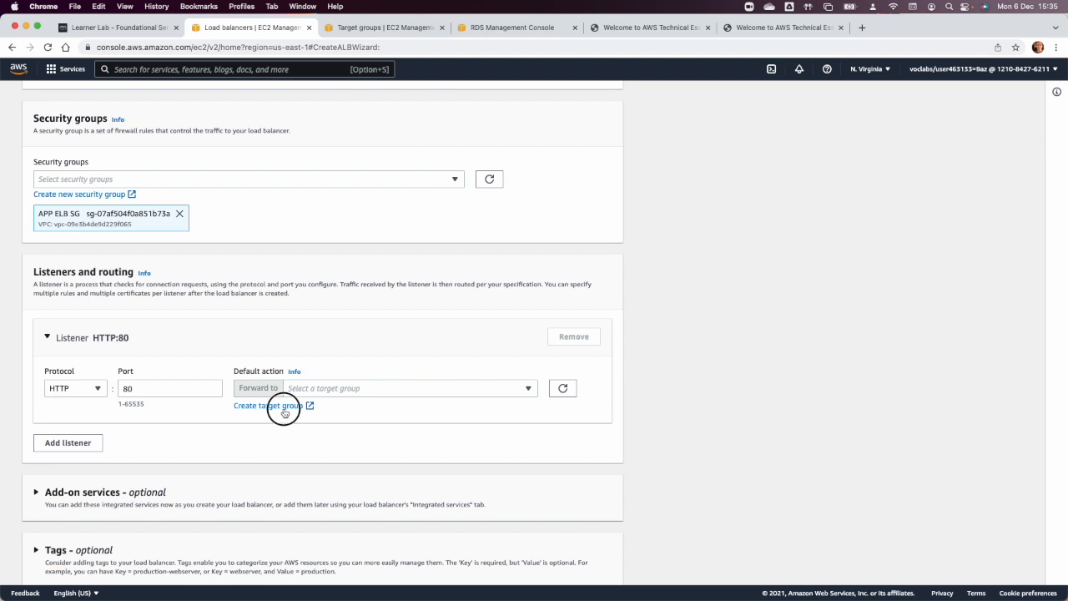
{"action": "left_click", "coordinate": [278, 420]}
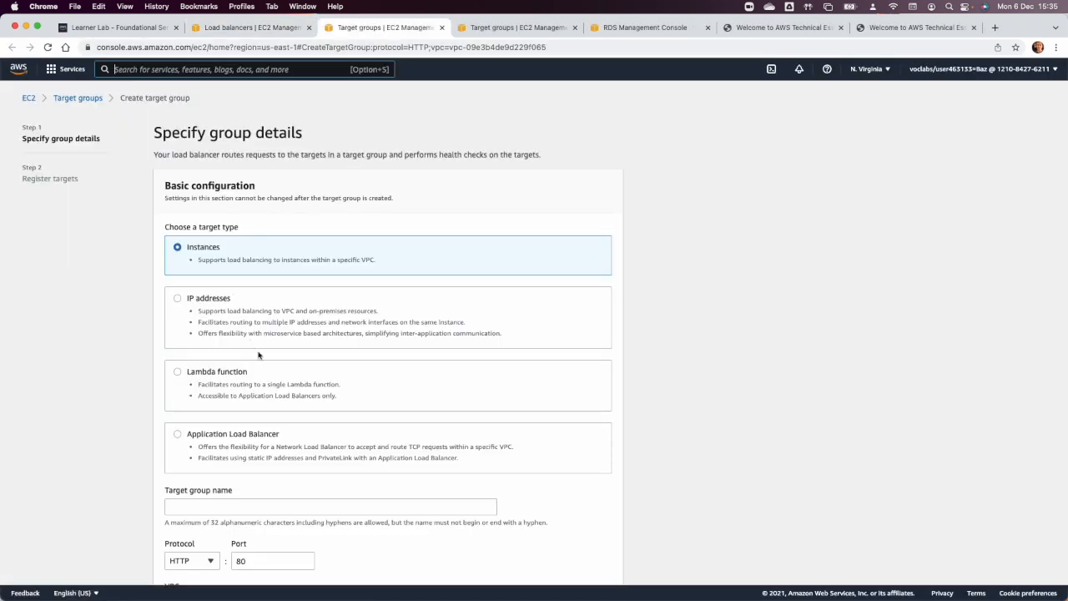
{"action": "scroll", "coordinate": [258, 354], "scroll_direction": "down", "scroll_amount": 4}
{"action": "left_click", "coordinate": [234, 337]}
{"action": "type", "text": "a"}
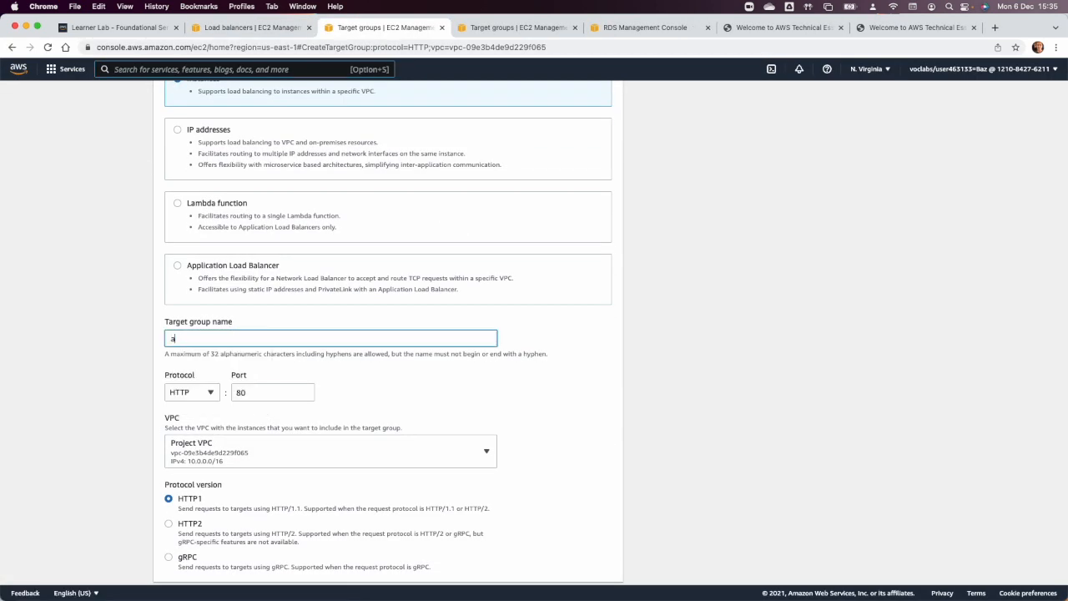
{"action": "type", "text": "ppgroup"}
{"action": "key", "text": "Tab"}
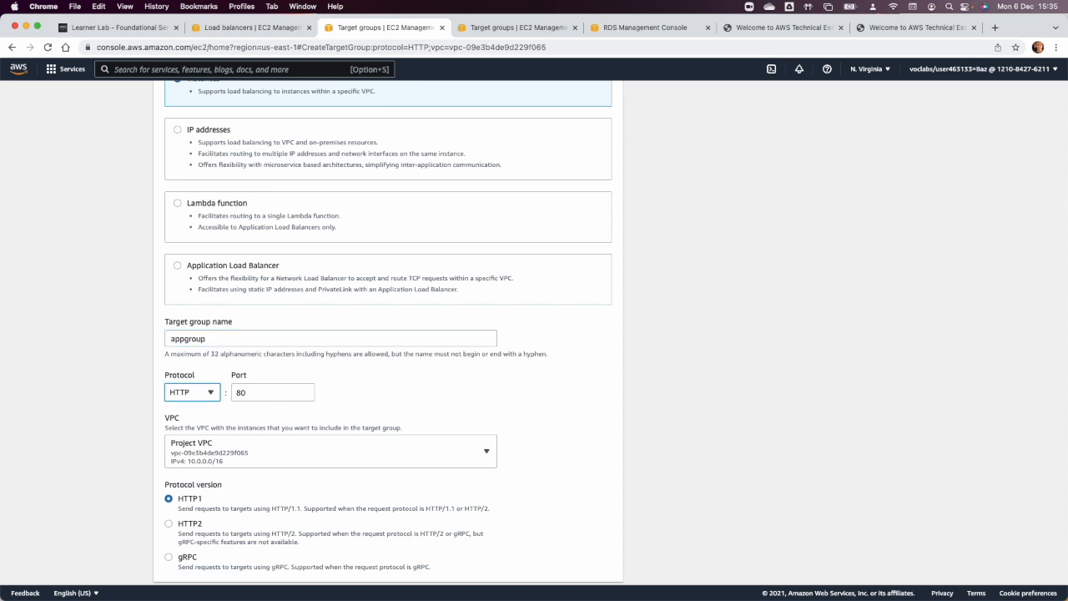
{"action": "scroll", "coordinate": [340, 429], "scroll_direction": "down", "scroll_amount": 7}
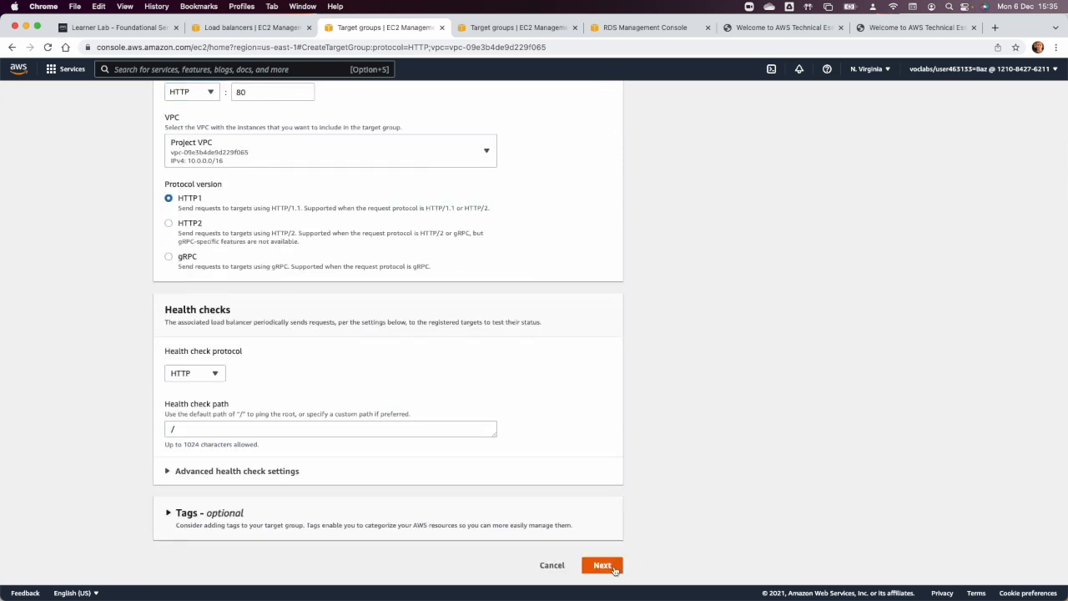
{"action": "left_click", "coordinate": [612, 567]}
{"action": "scroll", "coordinate": [793, 522], "scroll_direction": "down", "scroll_amount": 2}
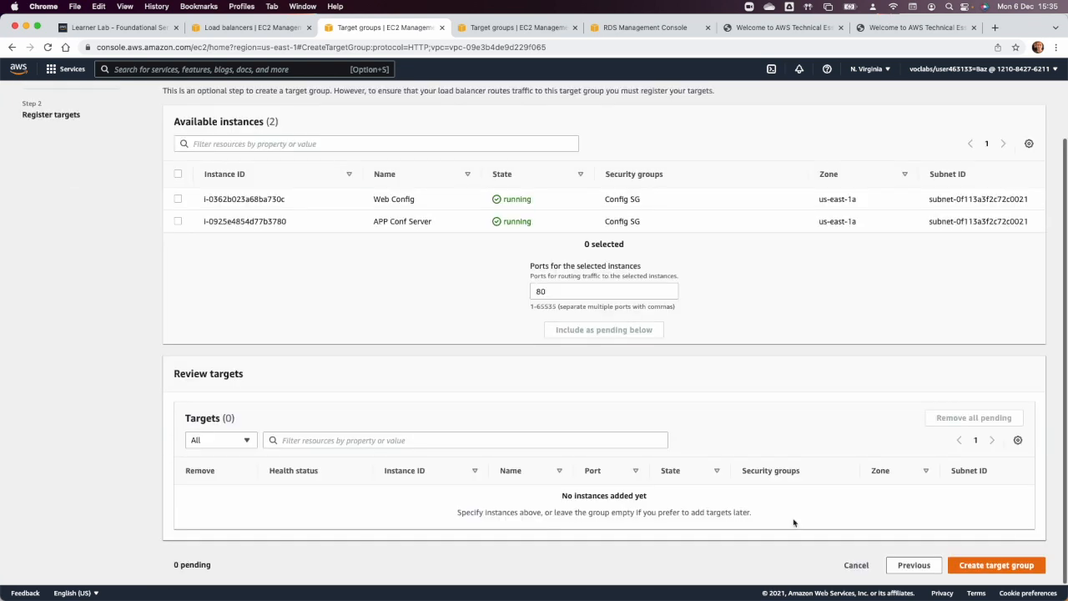
{"action": "left_click", "coordinate": [995, 564]}
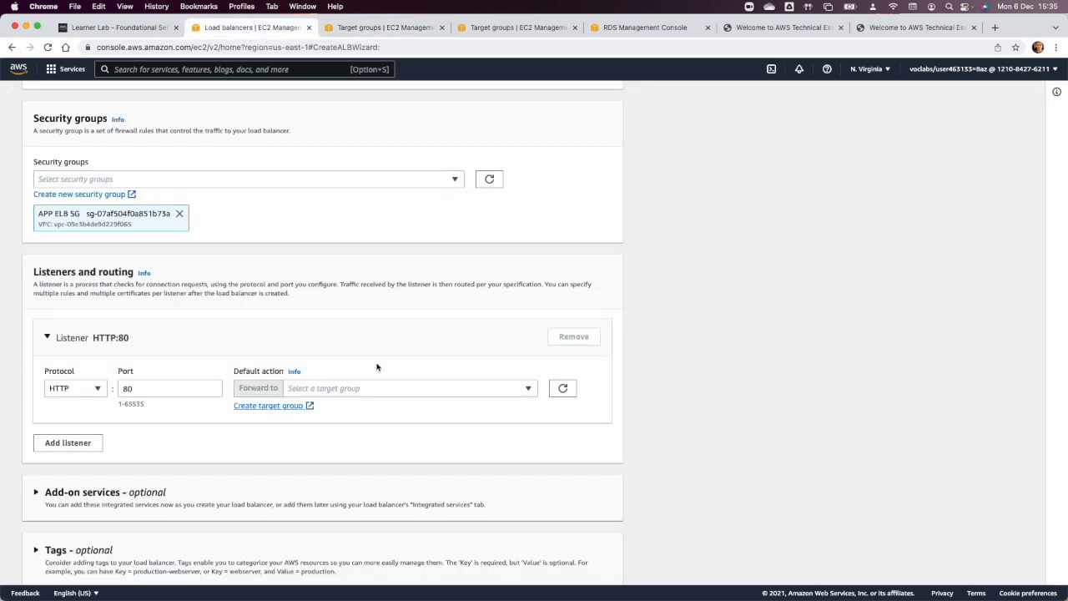
Reload the target groups in the load balancer form, forward the HTTP:80 listener to appgroup and create the load balancer.
{"action": "left_click", "coordinate": [367, 387]}
{"action": "left_click", "coordinate": [565, 390]}
{"action": "left_click", "coordinate": [476, 392]}
{"action": "left_click", "coordinate": [428, 434]}
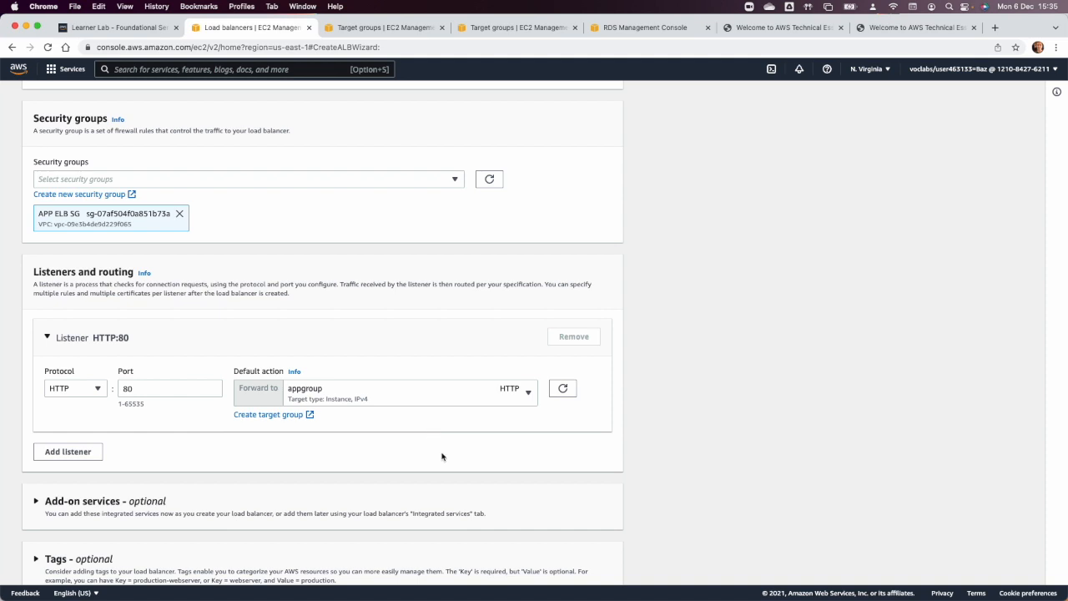
{"action": "scroll", "coordinate": [441, 456], "scroll_direction": "down", "scroll_amount": 5}
{"action": "left_click", "coordinate": [564, 568]}
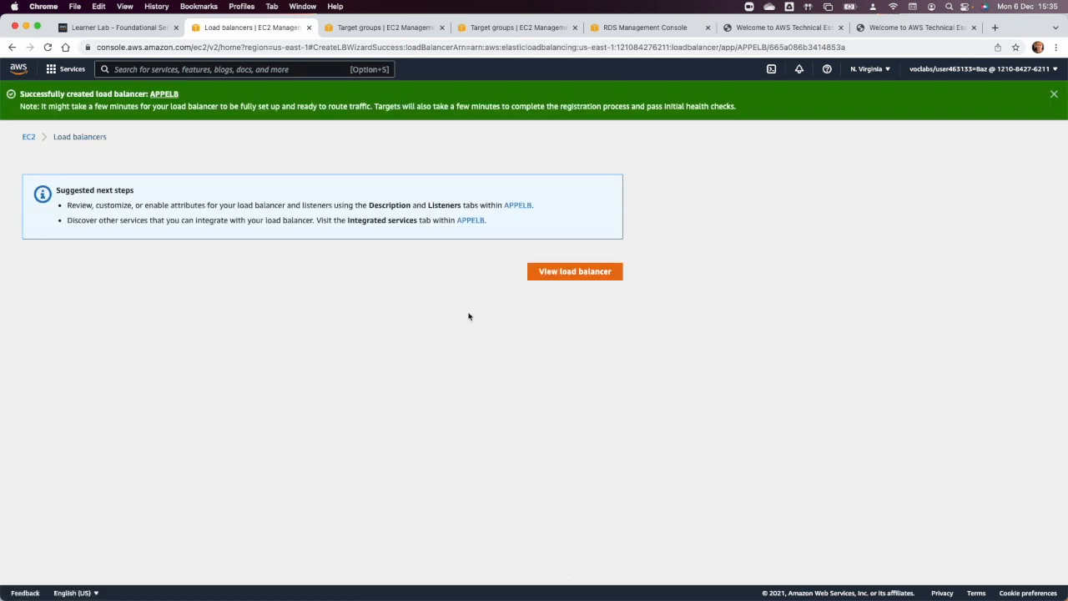
View all load balancers without the name filter and deselect APPELB.
{"action": "left_click", "coordinate": [543, 272]}
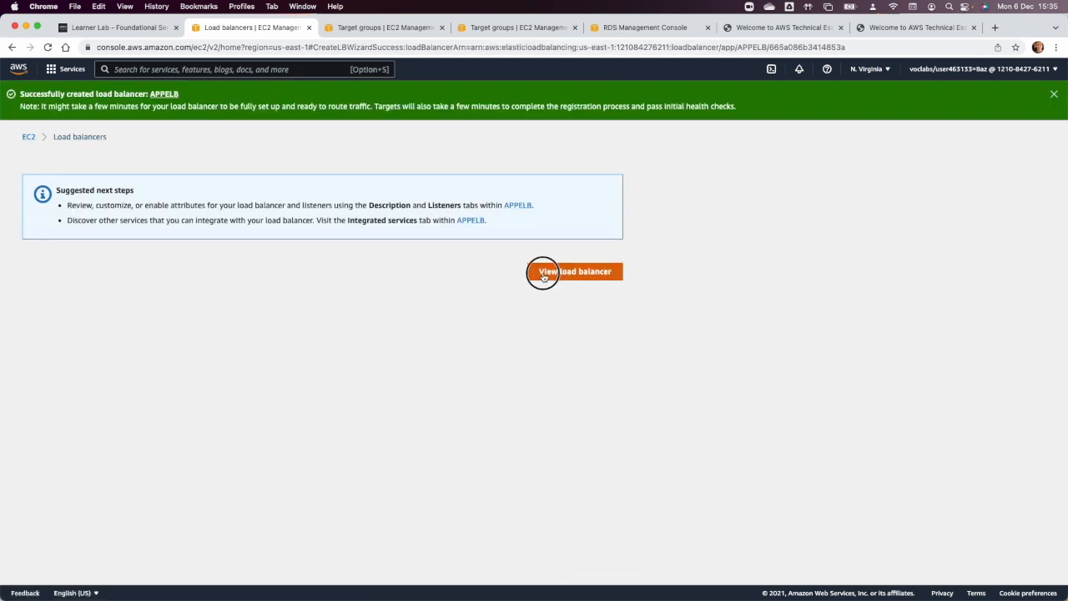
{"action": "left_click", "coordinate": [231, 121]}
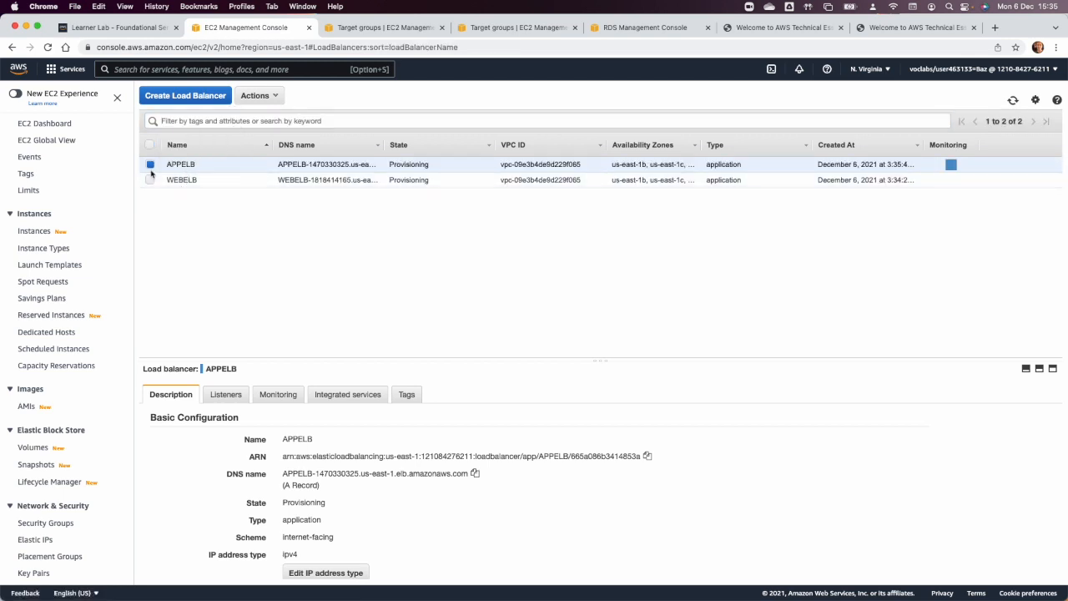
{"action": "left_click", "coordinate": [150, 164]}
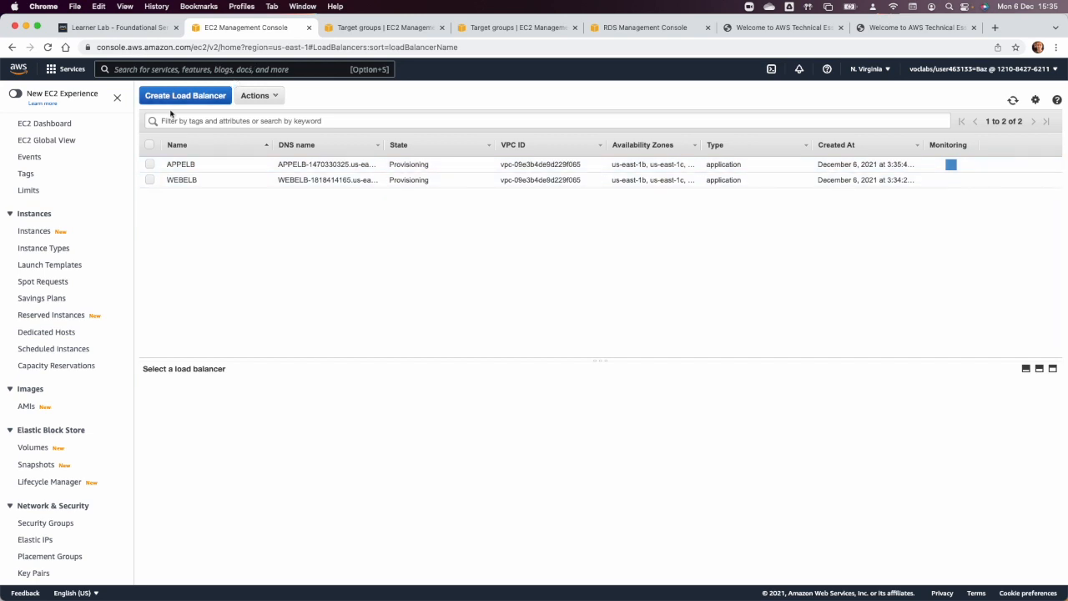
Review the target groups list and open the list of owned AMIs.
{"action": "left_click", "coordinate": [341, 27]}
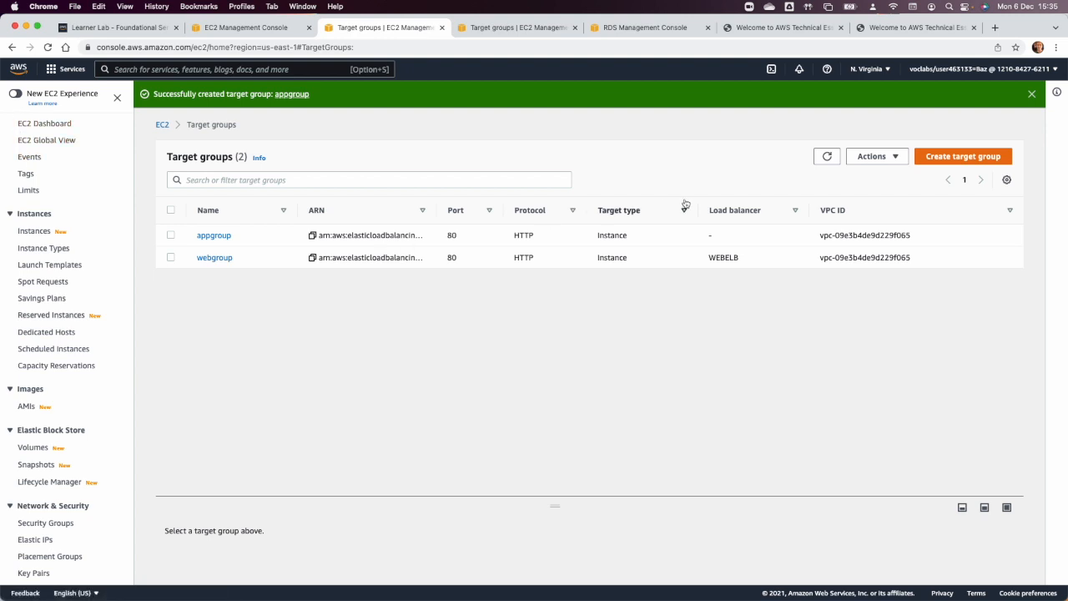
{"action": "left_click", "coordinate": [28, 406]}
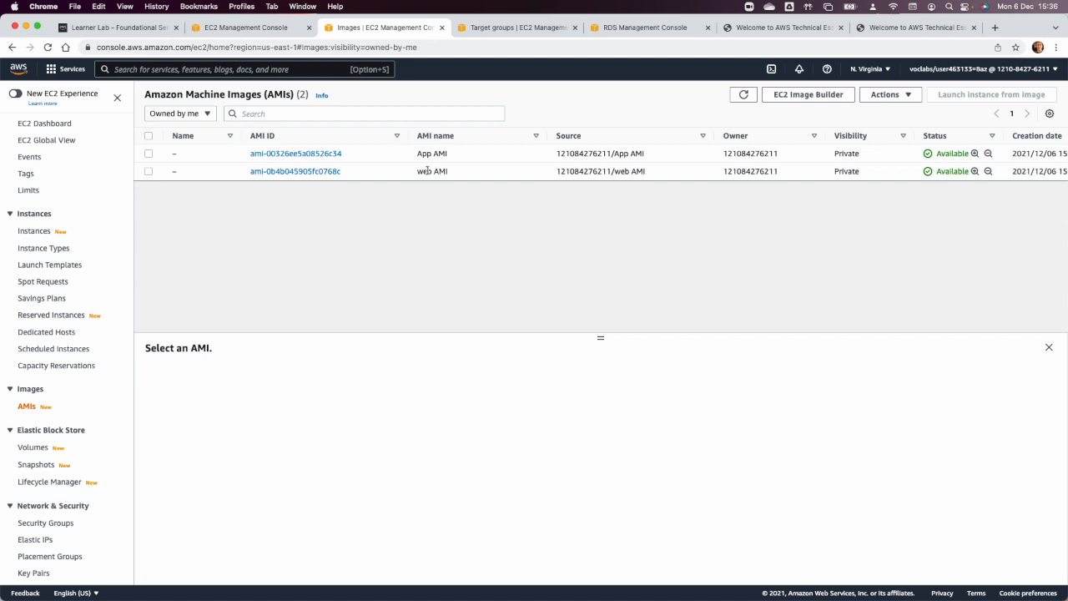
Open the form for creating a new EC2 Auto Scaling launch configuration.
{"action": "scroll", "coordinate": [109, 427], "scroll_direction": "down", "scroll_amount": 4}
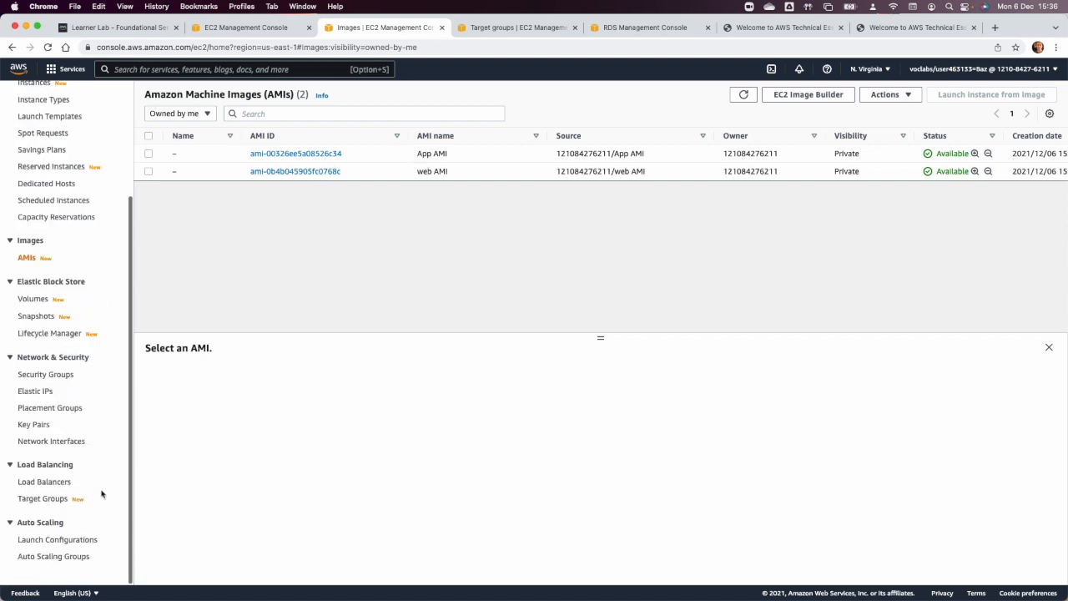
{"action": "left_click", "coordinate": [63, 540]}
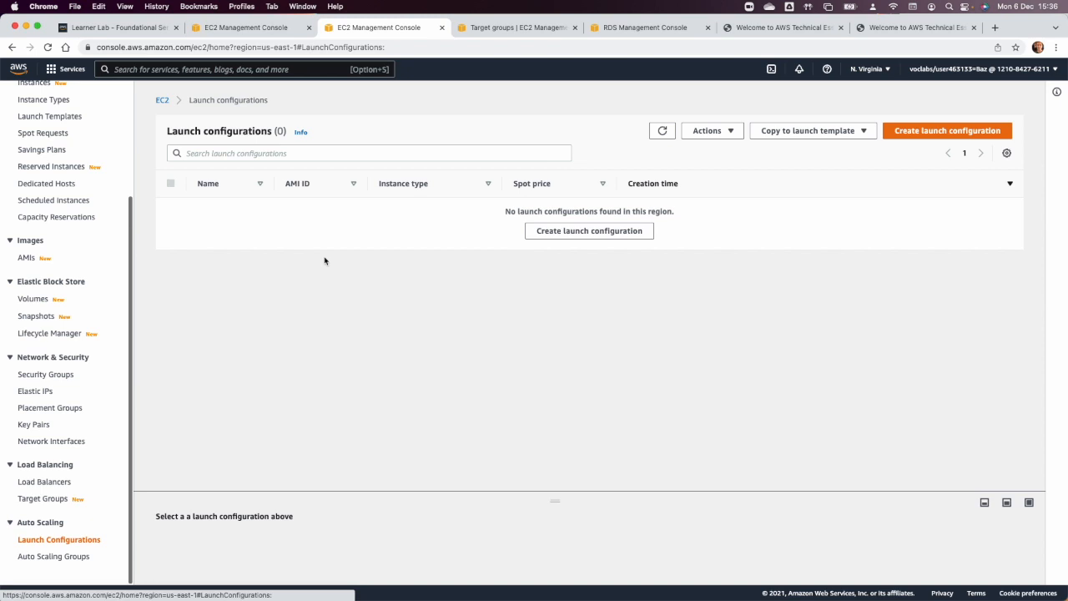
{"action": "left_click", "coordinate": [951, 130]}
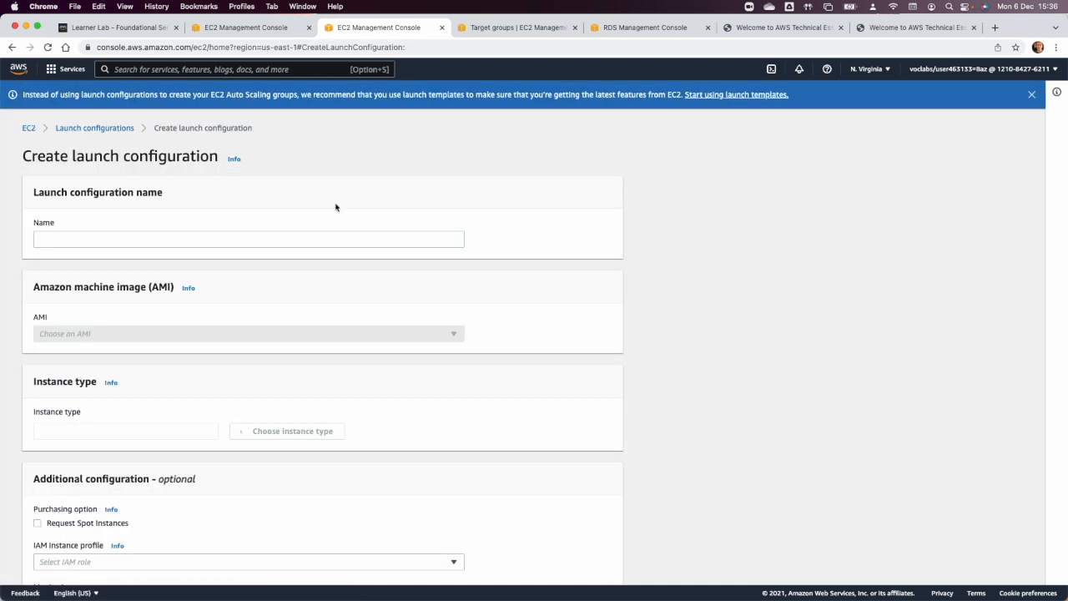
Name the launch configuration web-lc and choose web AMI as its machine image.
{"action": "left_click", "coordinate": [159, 240]}
{"action": "type", "text": "web"}
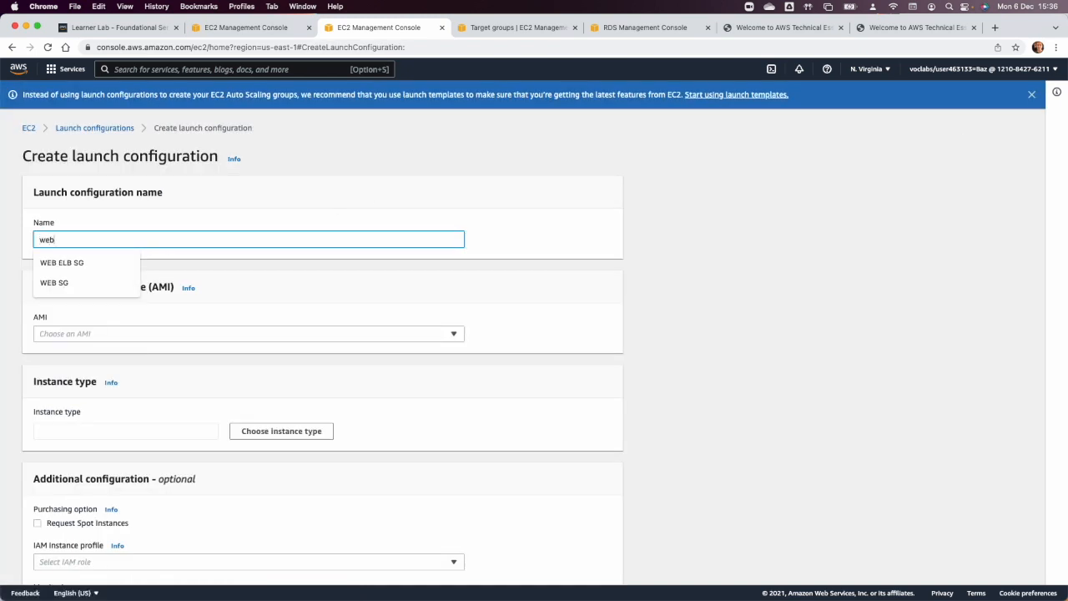
{"action": "type", "text": "con"}
{"action": "key", "text": "BackSpace"}
{"action": "key", "text": "BackSpace"}
{"action": "key", "text": "BackSpace"}
{"action": "type", "text": "-"}
{"action": "key", "text": "Tab"}
{"action": "left_click", "coordinate": [177, 333]}
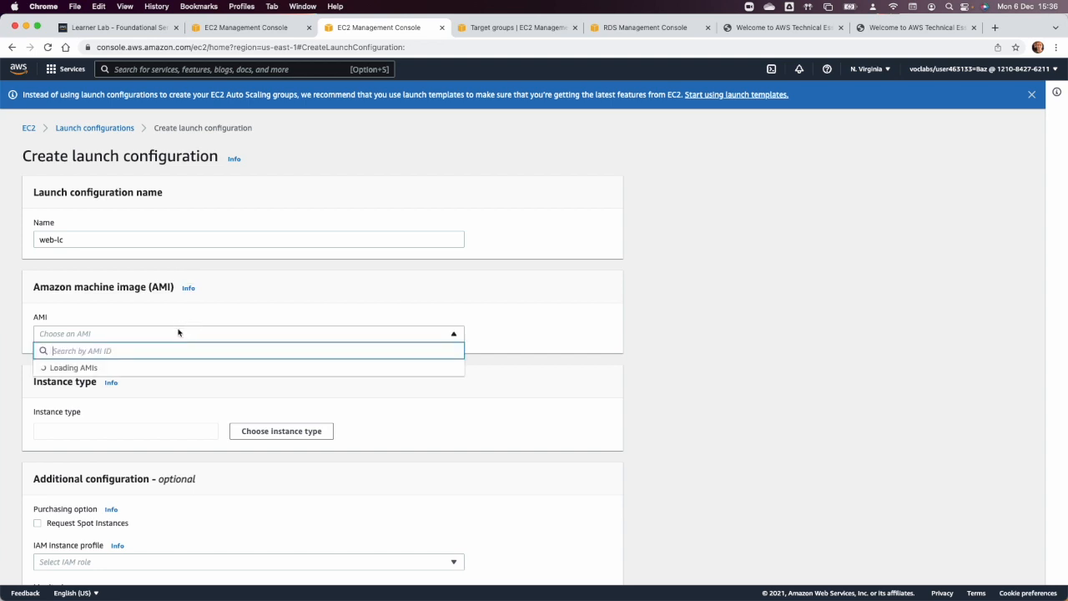
{"action": "left_click", "coordinate": [165, 197]}
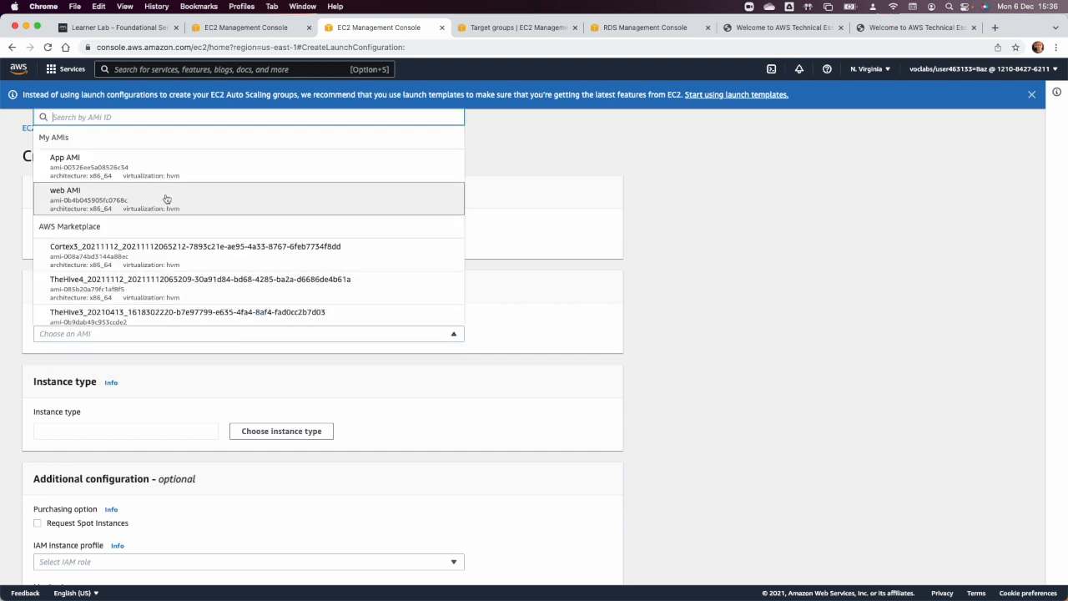
Choose t2.micro as the instance type for the web-lc launch configuration.
{"action": "left_click", "coordinate": [281, 430]}
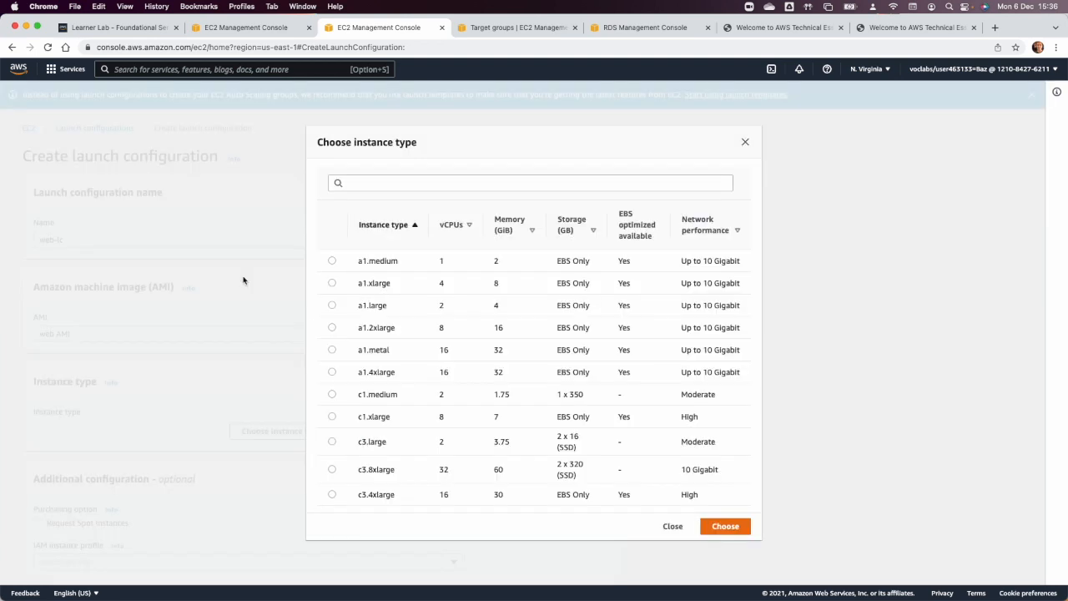
{"action": "left_click", "coordinate": [357, 183]}
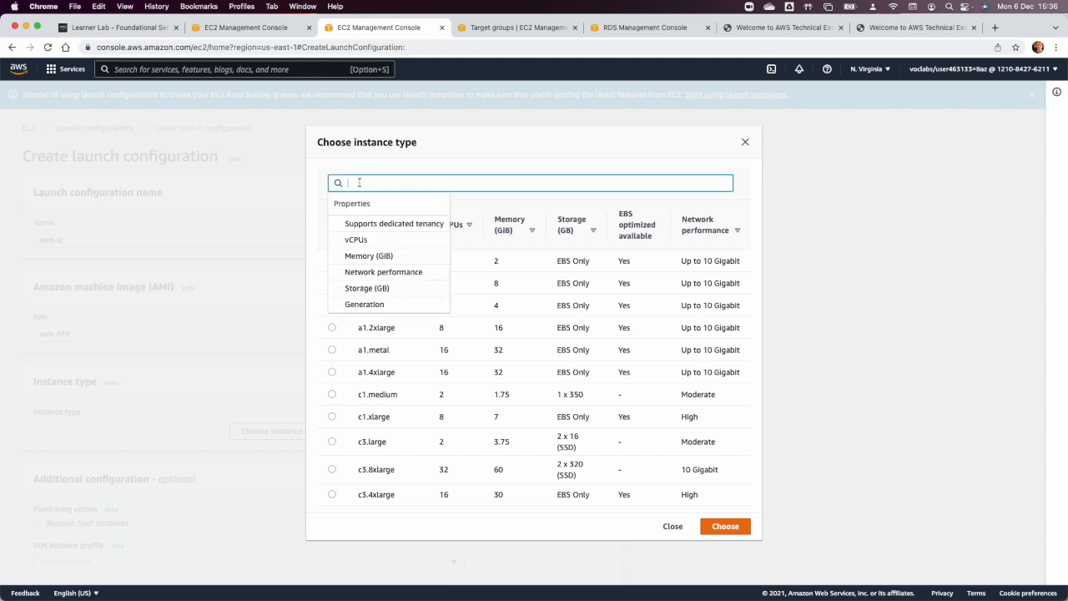
{"action": "type", "text": "t2."}
{"action": "type", "text": "mic"}
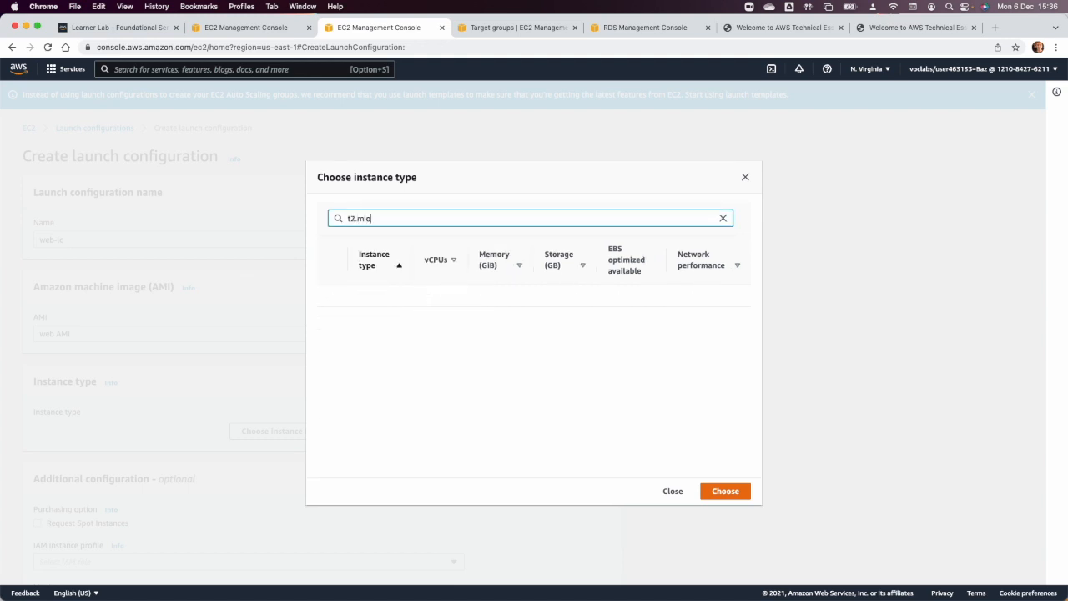
{"action": "left_click", "coordinate": [332, 297]}
{"action": "left_click", "coordinate": [746, 496]}
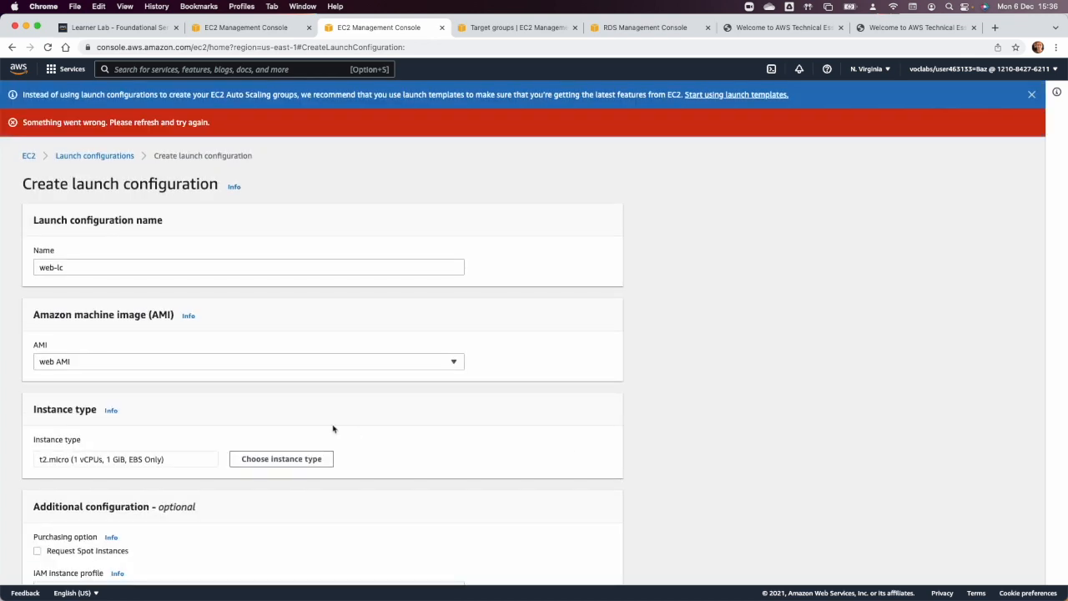
Reload the launch configuration form to start over with empty fields.
{"action": "scroll", "coordinate": [333, 429], "scroll_direction": "down", "scroll_amount": 1}
{"action": "scroll", "coordinate": [333, 429], "scroll_direction": "up", "scroll_amount": 1}
{"action": "left_click", "coordinate": [48, 46]}
Name the launch configuration web-config and open its list of AMIs.
{"action": "left_click", "coordinate": [148, 234]}
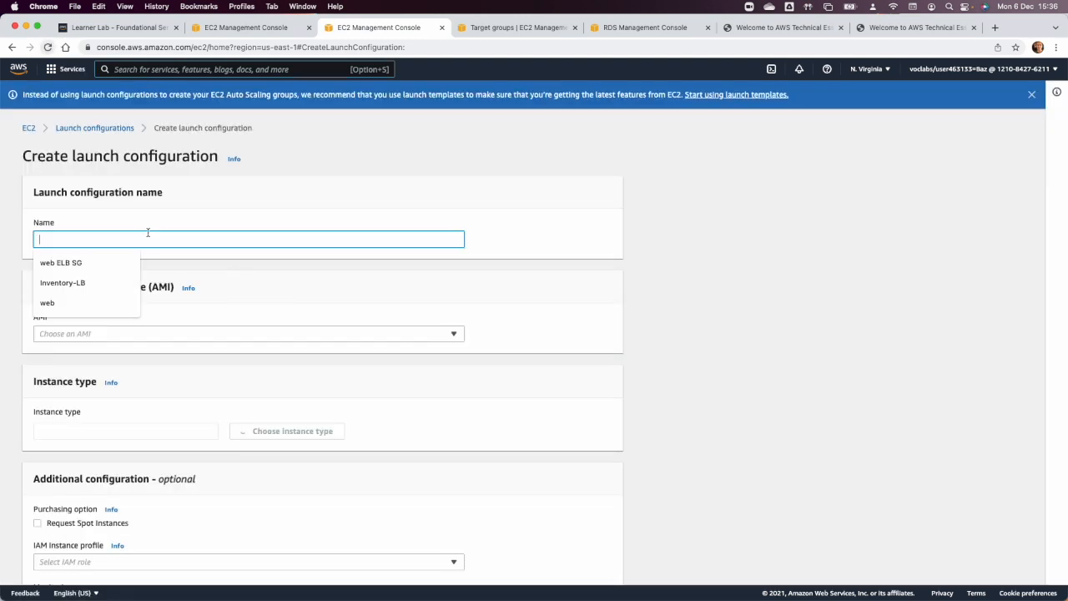
{"action": "type", "text": "web"}
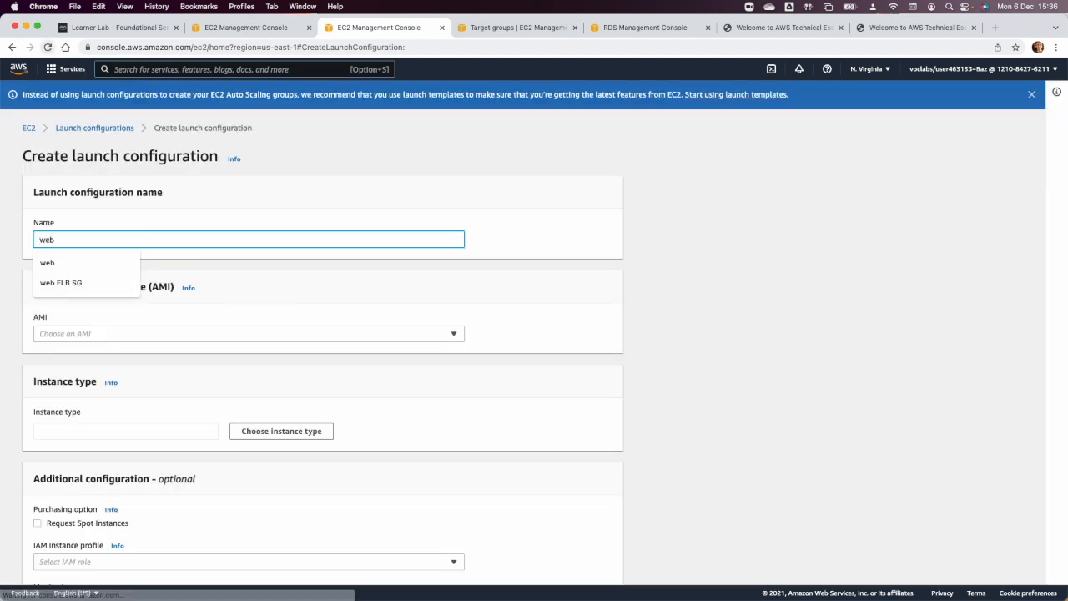
{"action": "type", "text": "-config"}
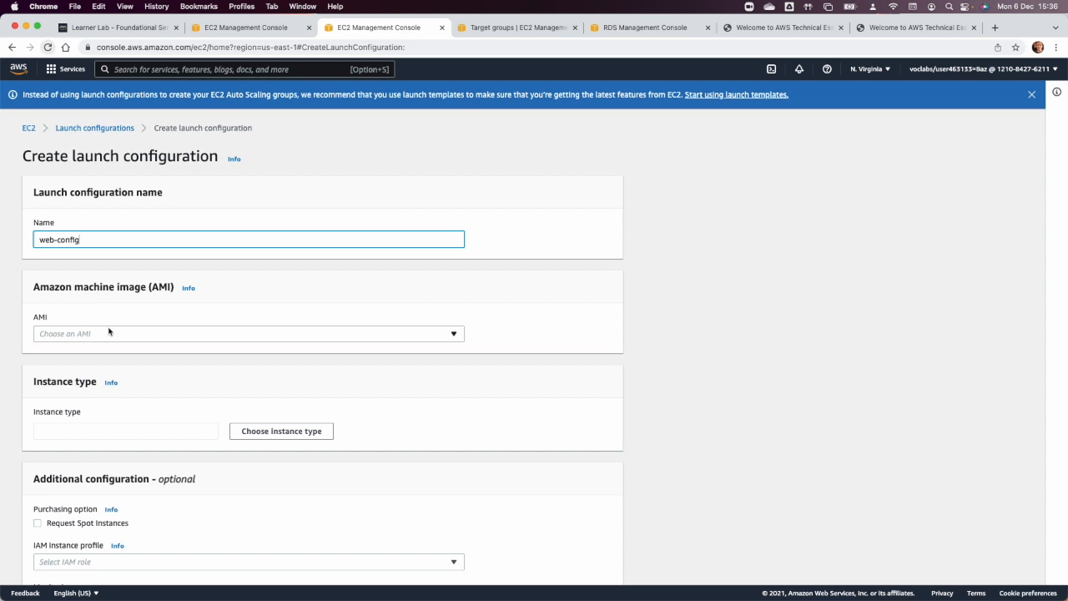
{"action": "left_click", "coordinate": [109, 333]}
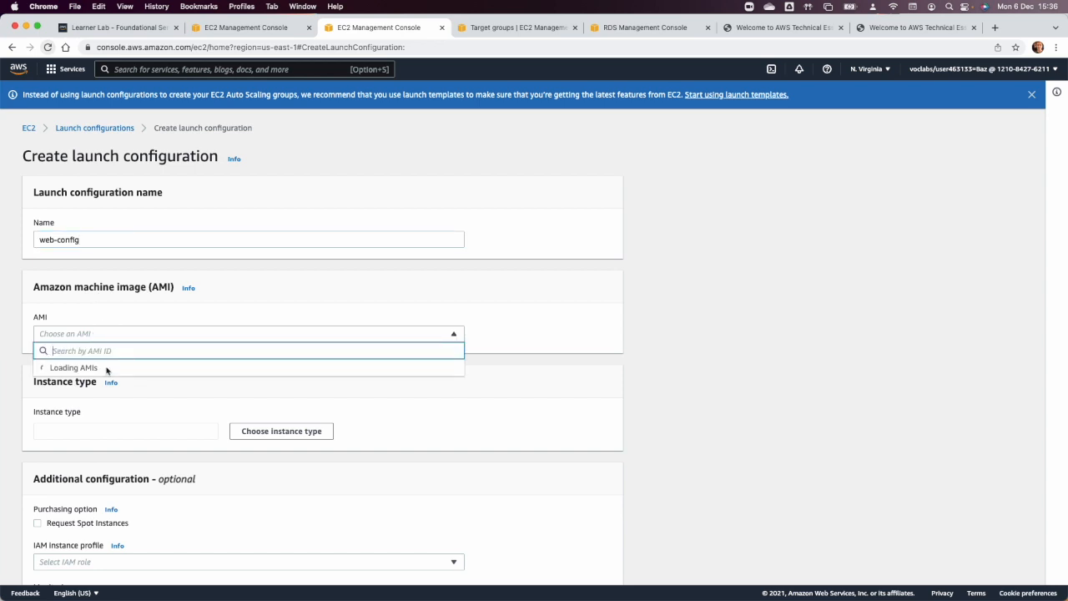
Choose web AMI as the machine image and t2.micro as the instance type for the web-config launch configuration.
{"action": "left_click", "coordinate": [100, 190]}
{"action": "scroll", "coordinate": [200, 337], "scroll_direction": "down", "scroll_amount": 3}
{"action": "left_click", "coordinate": [248, 331]}
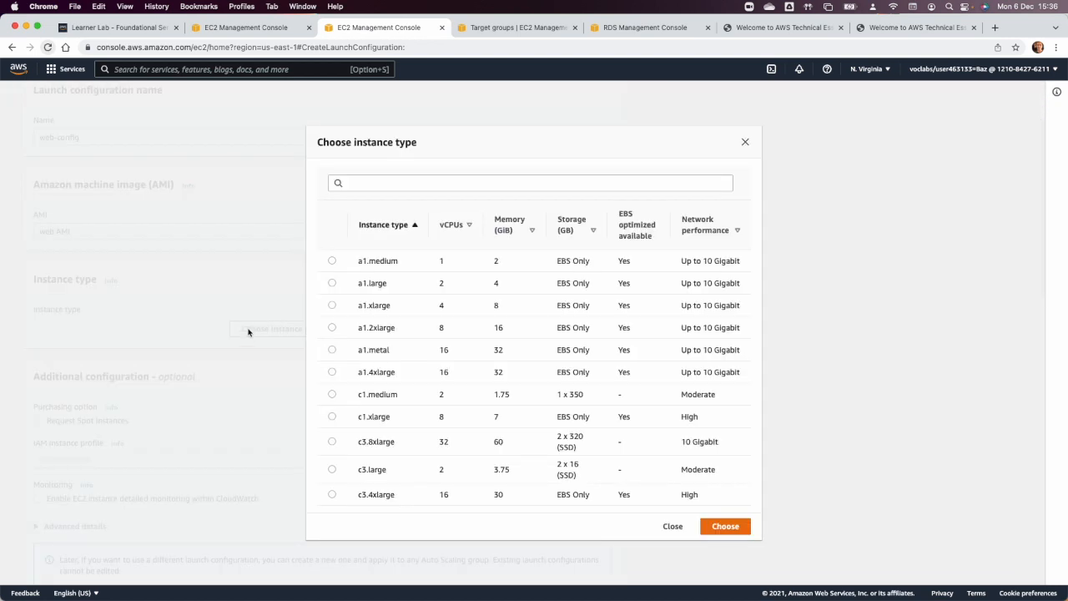
{"action": "left_click", "coordinate": [351, 184]}
{"action": "type", "text": "t2.micr"}
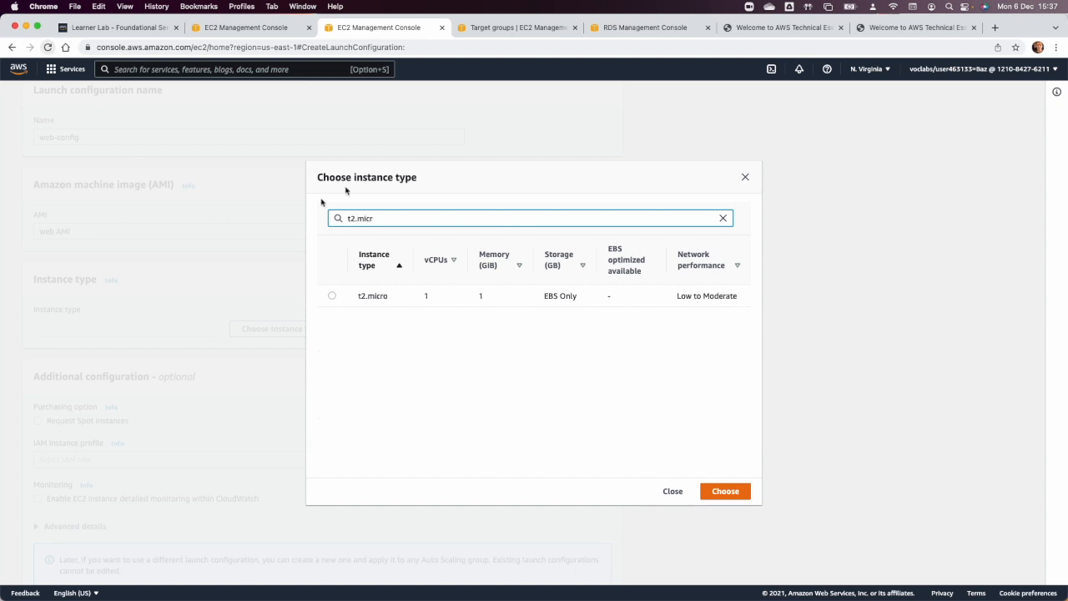
{"action": "left_click", "coordinate": [332, 296]}
{"action": "left_click", "coordinate": [725, 491]}
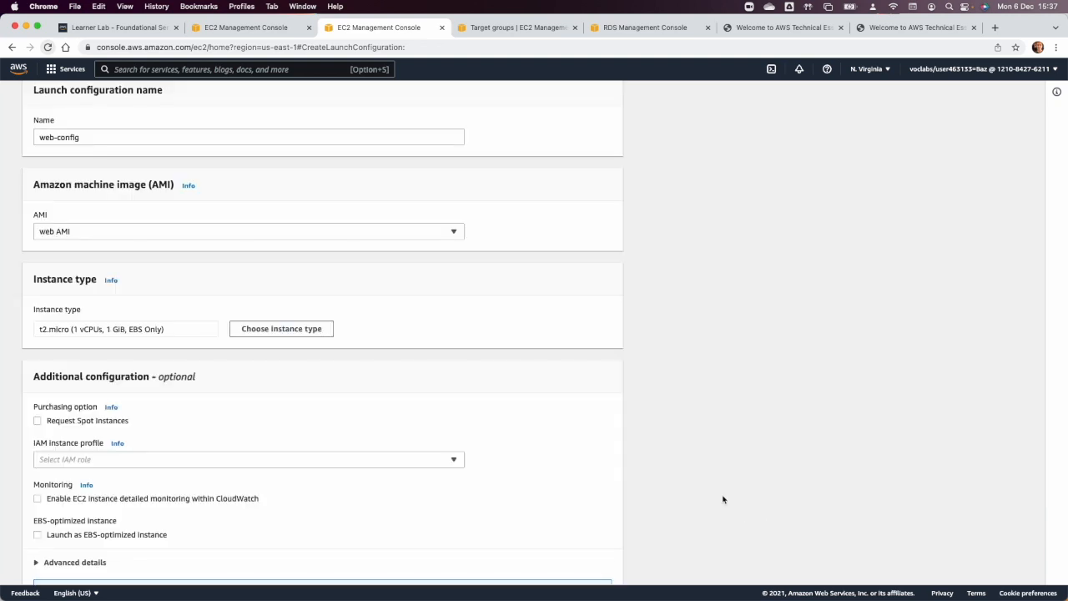
Assign the existing web SG security group to the launch configuration.
{"action": "scroll", "coordinate": [333, 378], "scroll_direction": "down", "scroll_amount": 3}
{"action": "scroll", "coordinate": [333, 379], "scroll_direction": "up", "scroll_amount": 1}
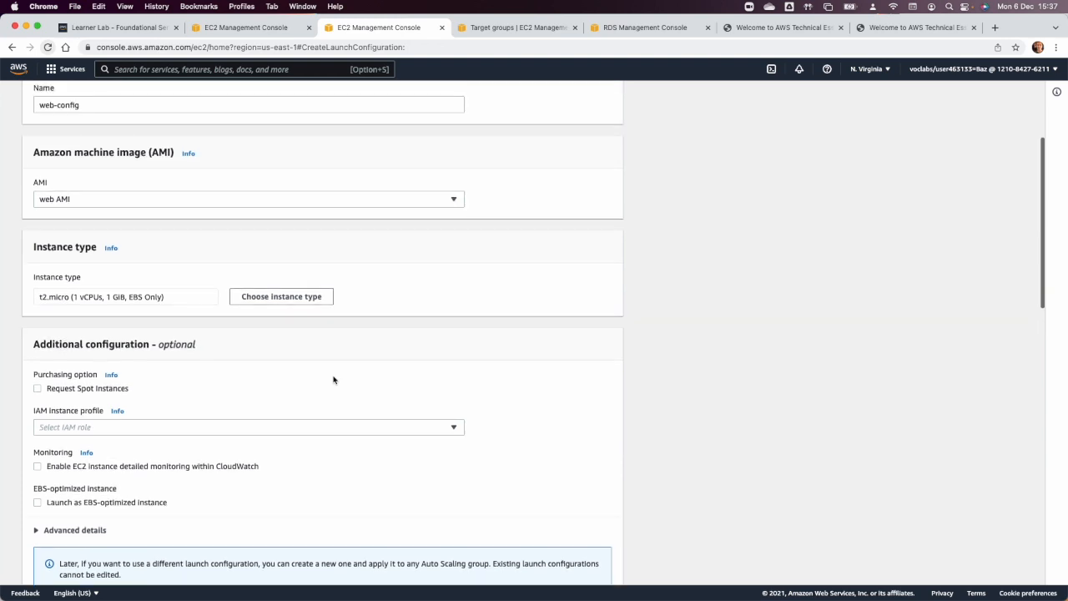
{"action": "scroll", "coordinate": [333, 380], "scroll_direction": "down", "scroll_amount": 5}
{"action": "scroll", "coordinate": [333, 379], "scroll_direction": "down", "scroll_amount": 5}
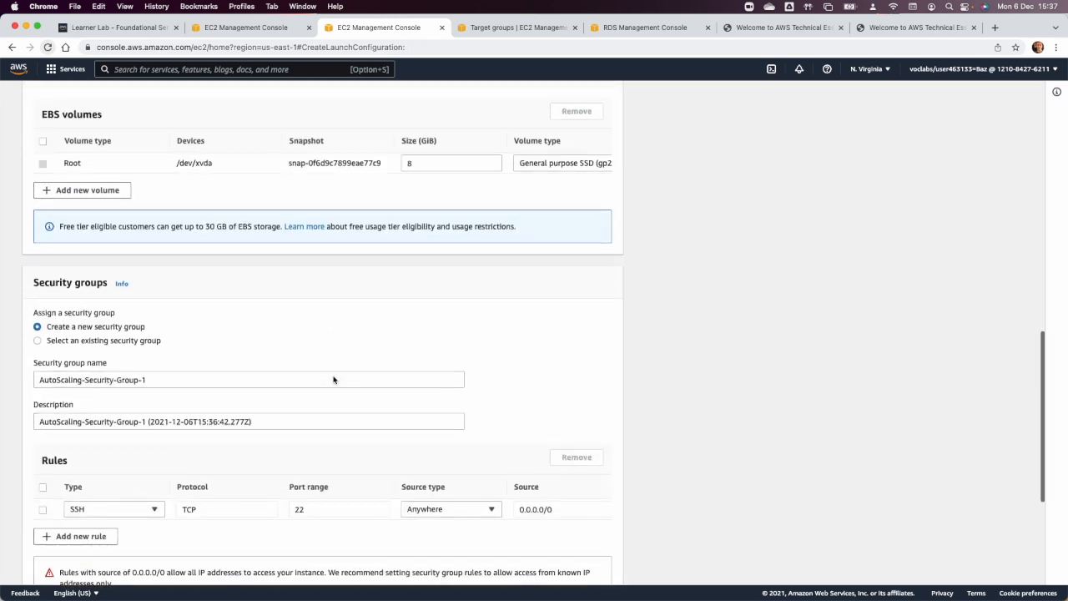
{"action": "left_click", "coordinate": [85, 320]}
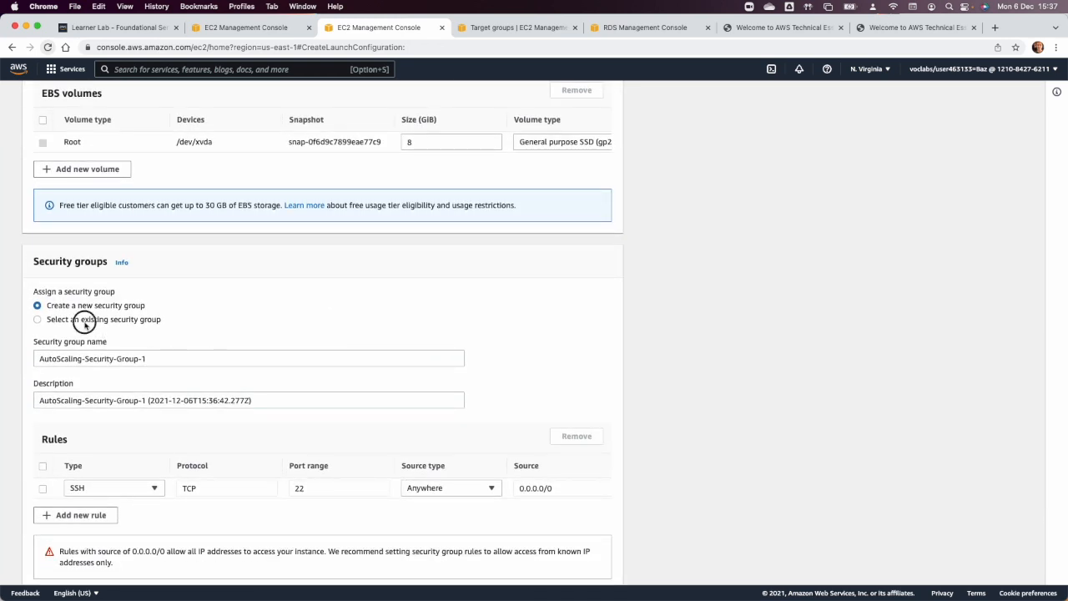
{"action": "scroll", "coordinate": [107, 380], "scroll_direction": "down", "scroll_amount": 2}
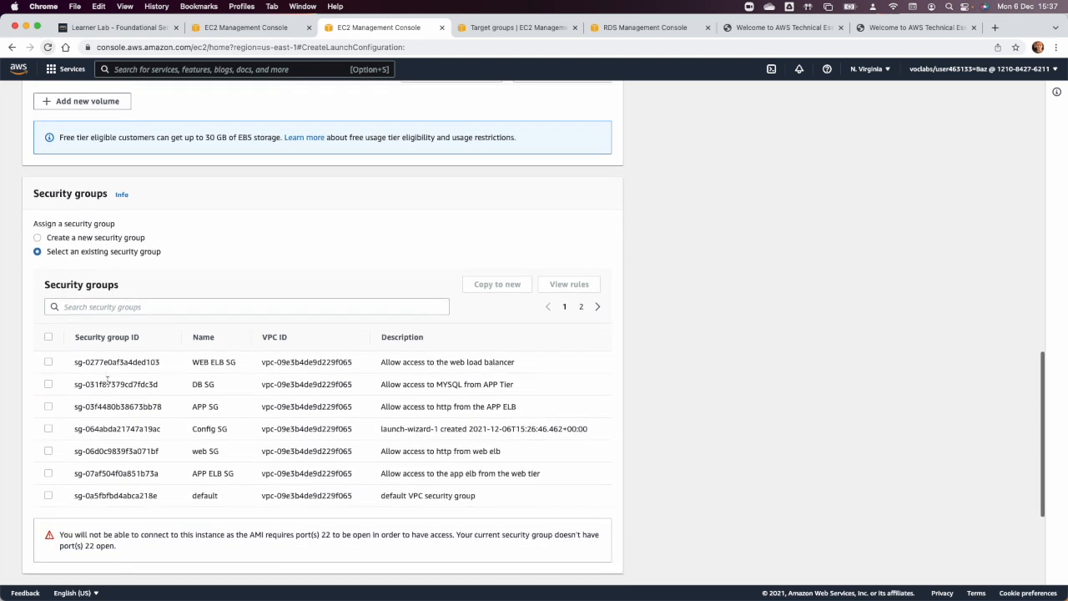
{"action": "left_click", "coordinate": [48, 450]}
Use the existing vockey key pair, acknowledge access to its private key file, and create the launch configuration.
{"action": "scroll", "coordinate": [223, 443], "scroll_direction": "down", "scroll_amount": 5}
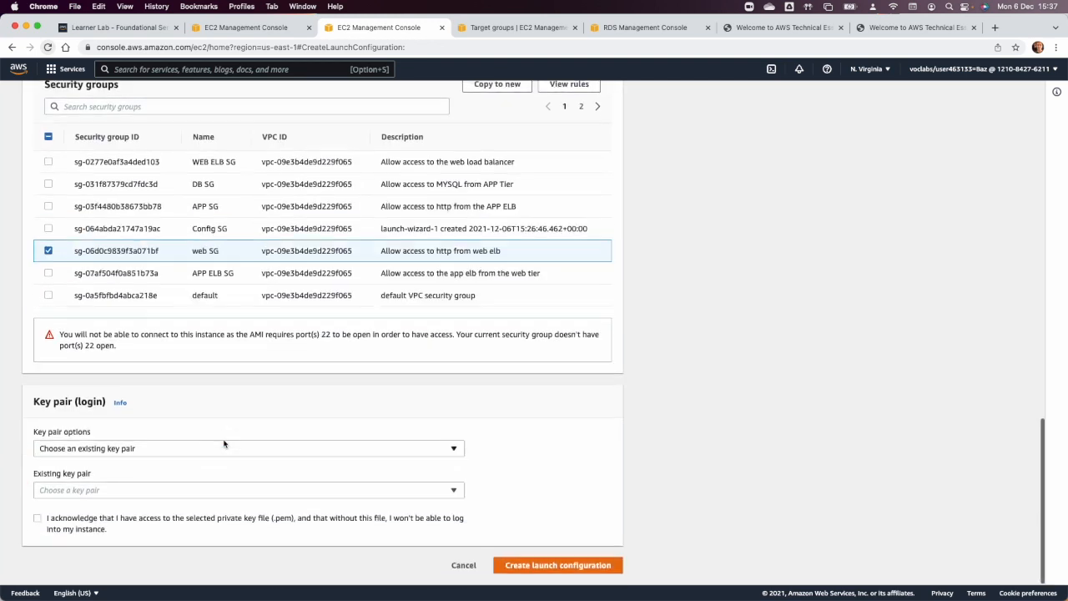
{"action": "left_click", "coordinate": [223, 446]}
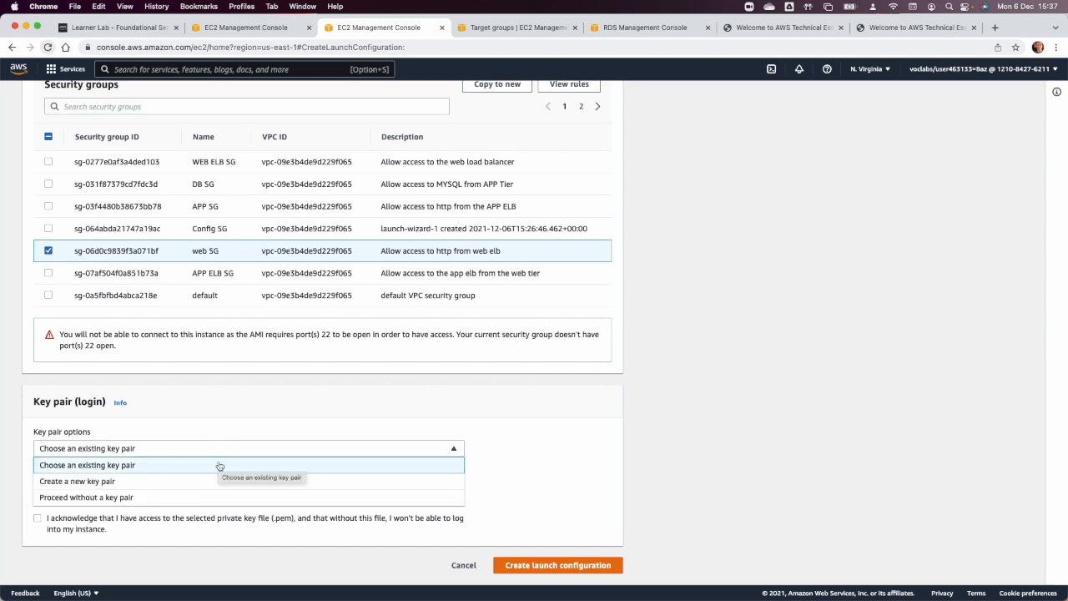
{"action": "left_click", "coordinate": [214, 419]}
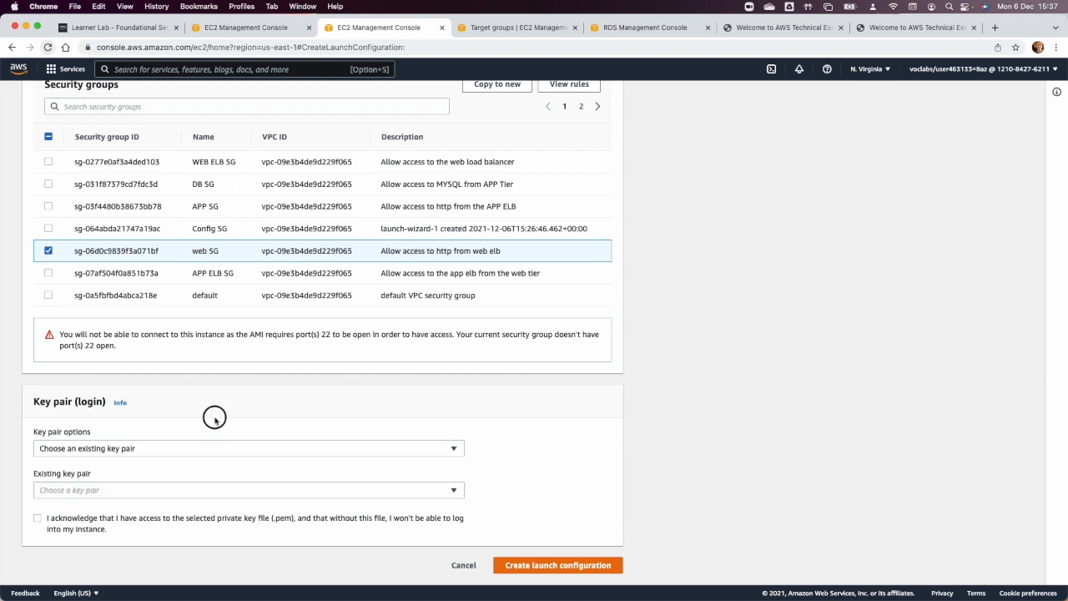
{"action": "left_click", "coordinate": [172, 492]}
{"action": "left_click", "coordinate": [143, 505]}
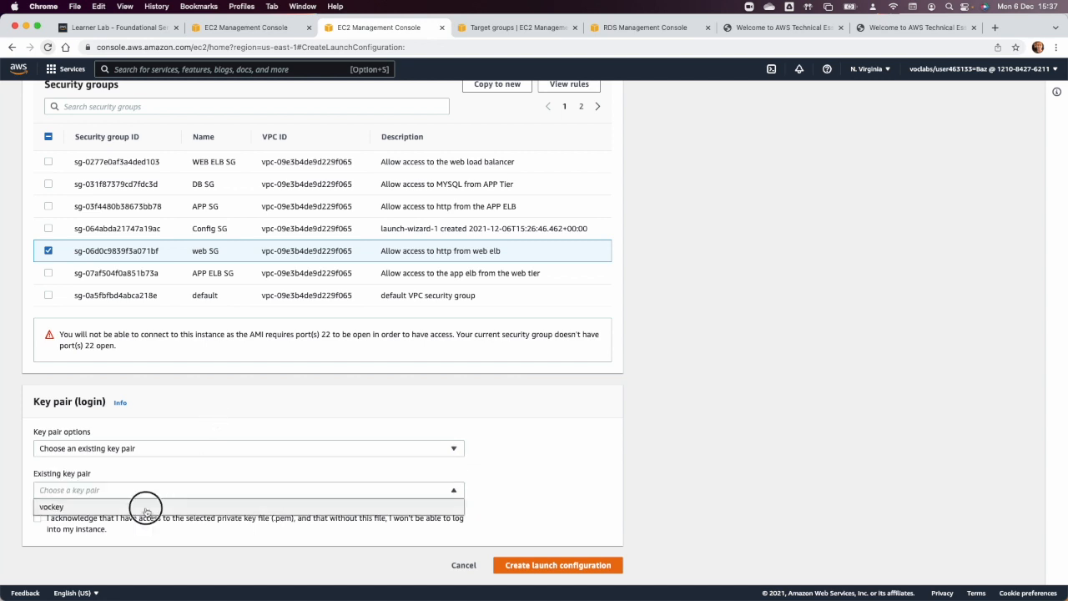
{"action": "left_click", "coordinate": [37, 519]}
{"action": "left_click", "coordinate": [542, 564]}
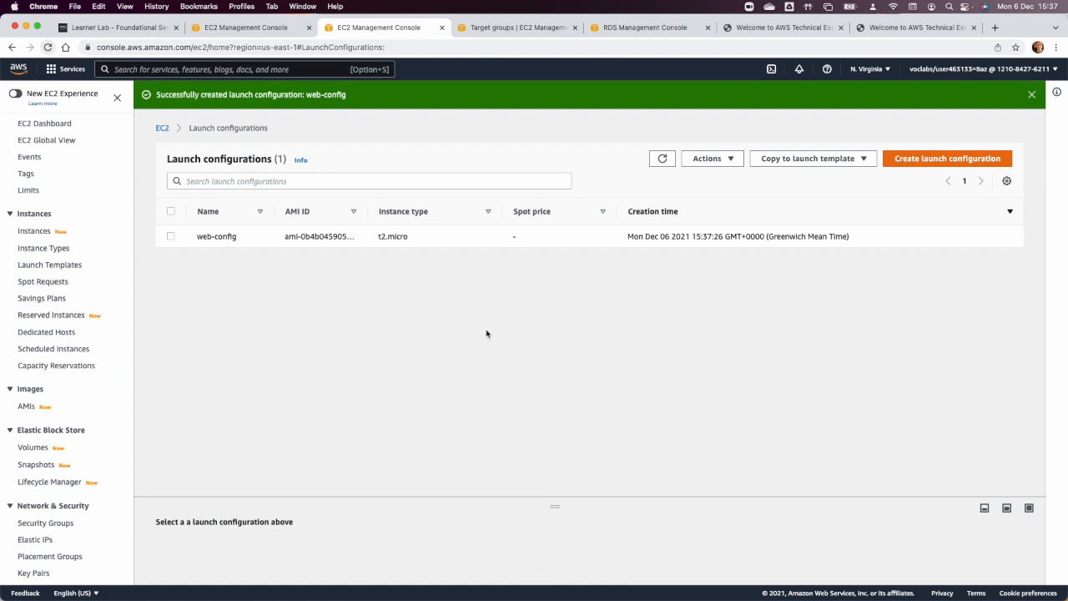
{"action": "left_click", "coordinate": [890, 163]}
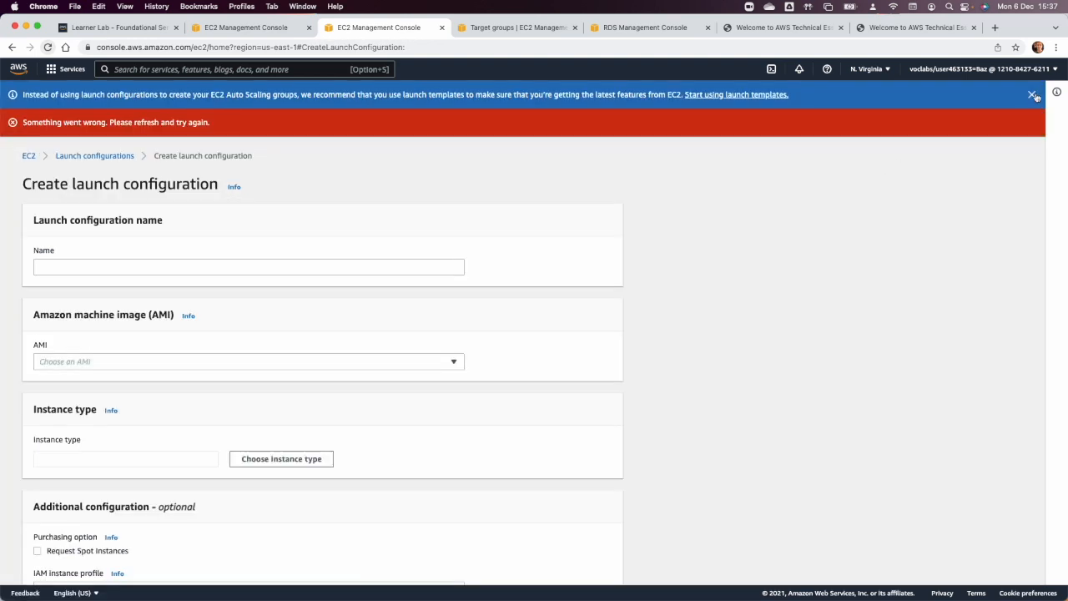
{"action": "left_click", "coordinate": [1033, 95]}
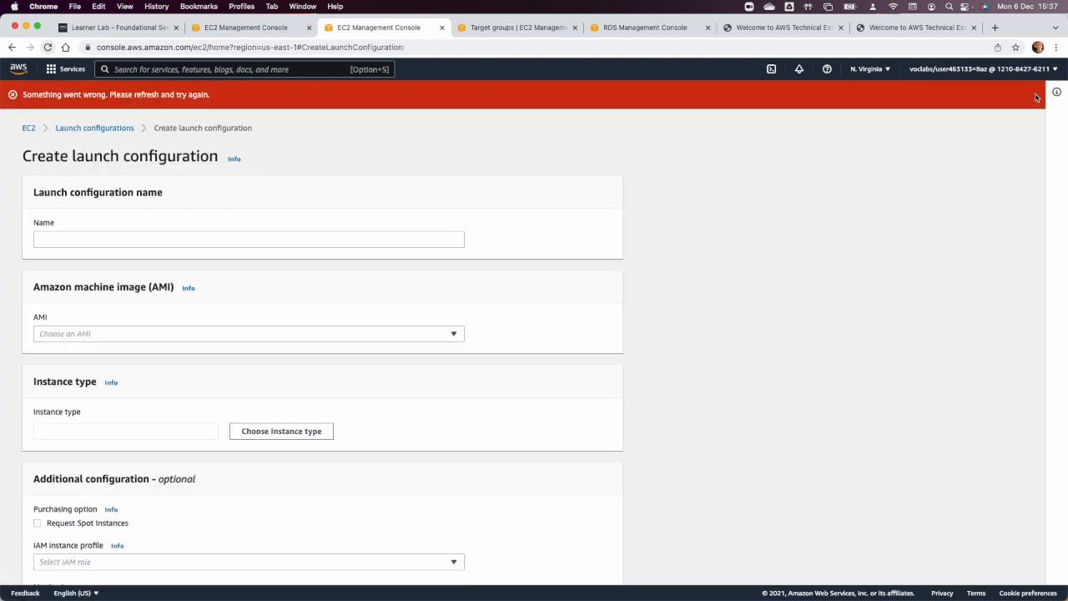
{"action": "left_click", "coordinate": [95, 129]}
Start an Auto Scaling group from the web-config launch configuration, name it webautoscale, and continue to the launch options.
{"action": "left_click", "coordinate": [171, 210]}
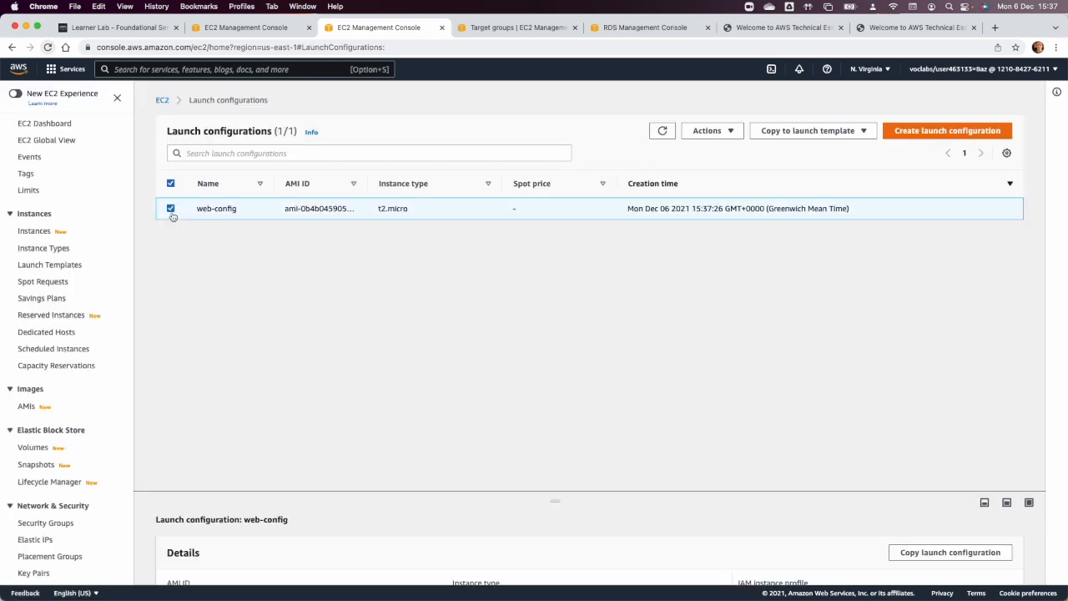
{"action": "left_click", "coordinate": [705, 131]}
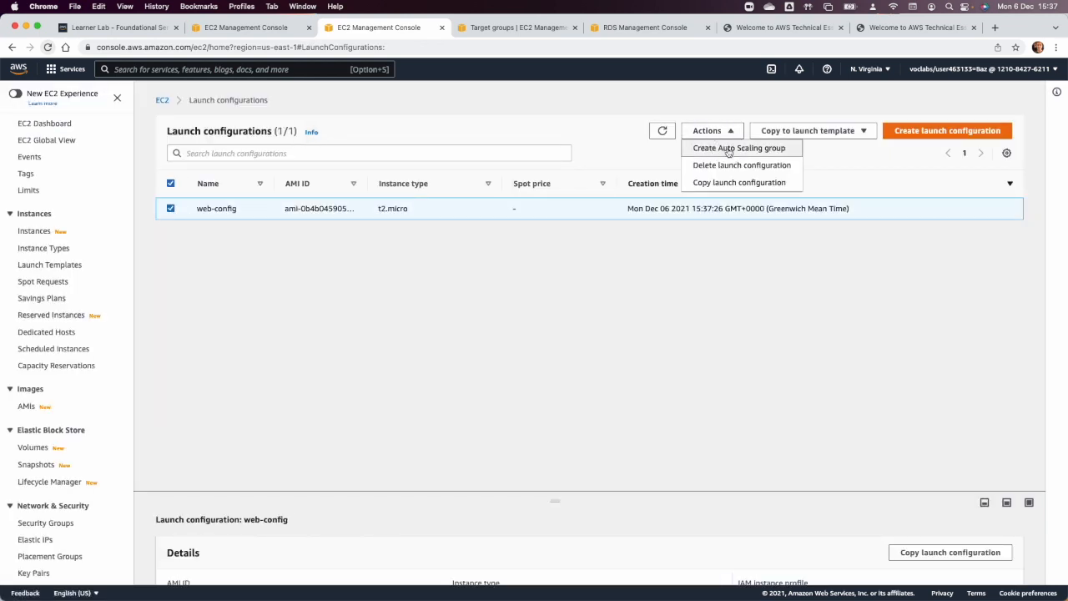
{"action": "left_click", "coordinate": [725, 149]}
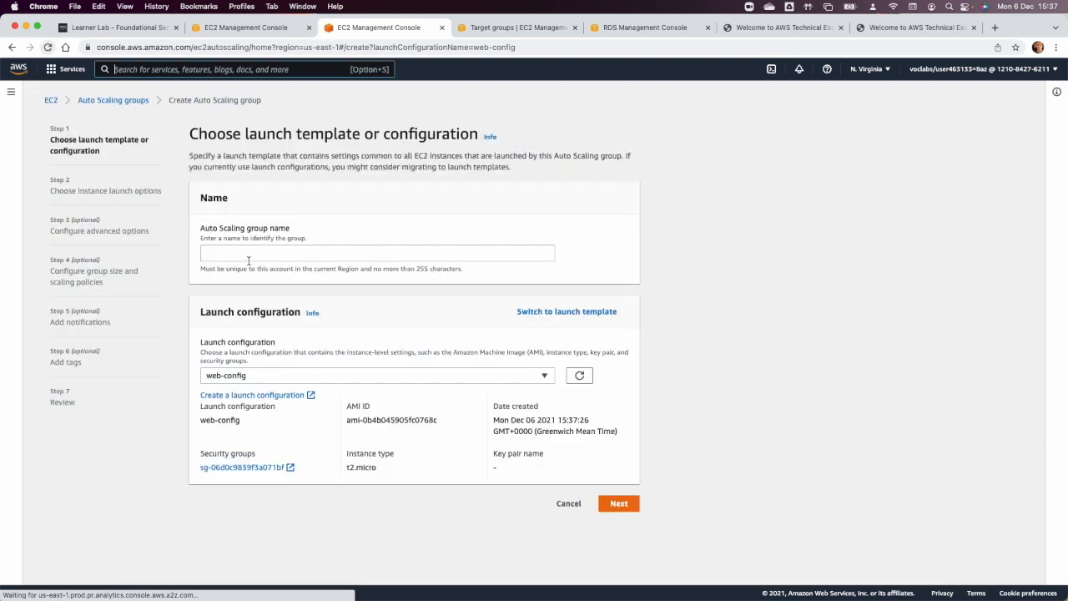
{"action": "left_click", "coordinate": [250, 252]}
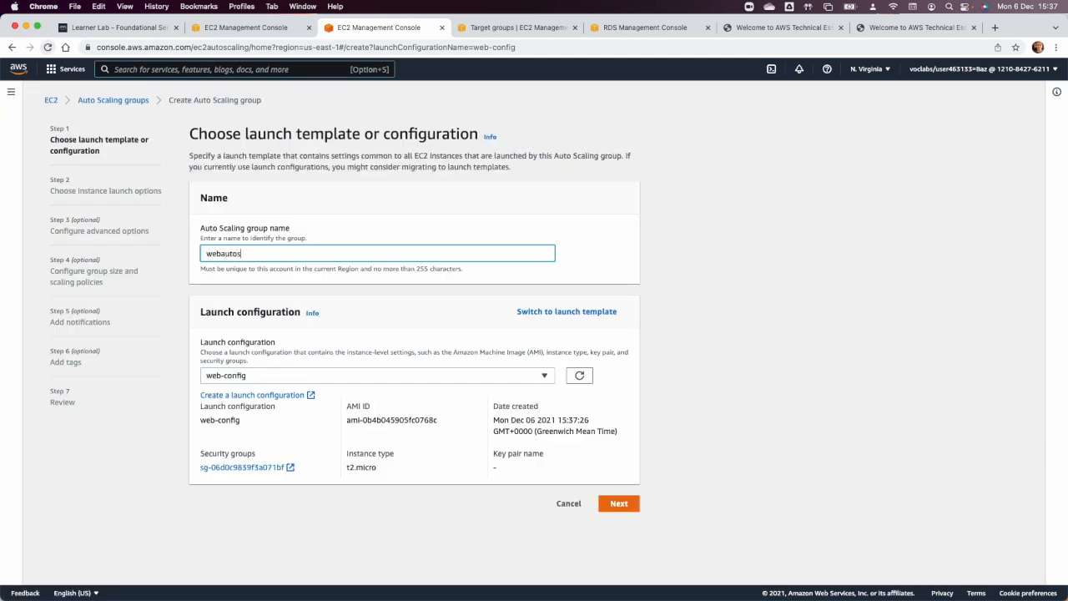
{"action": "type", "text": "webautoscale"}
{"action": "key", "text": "Tab"}
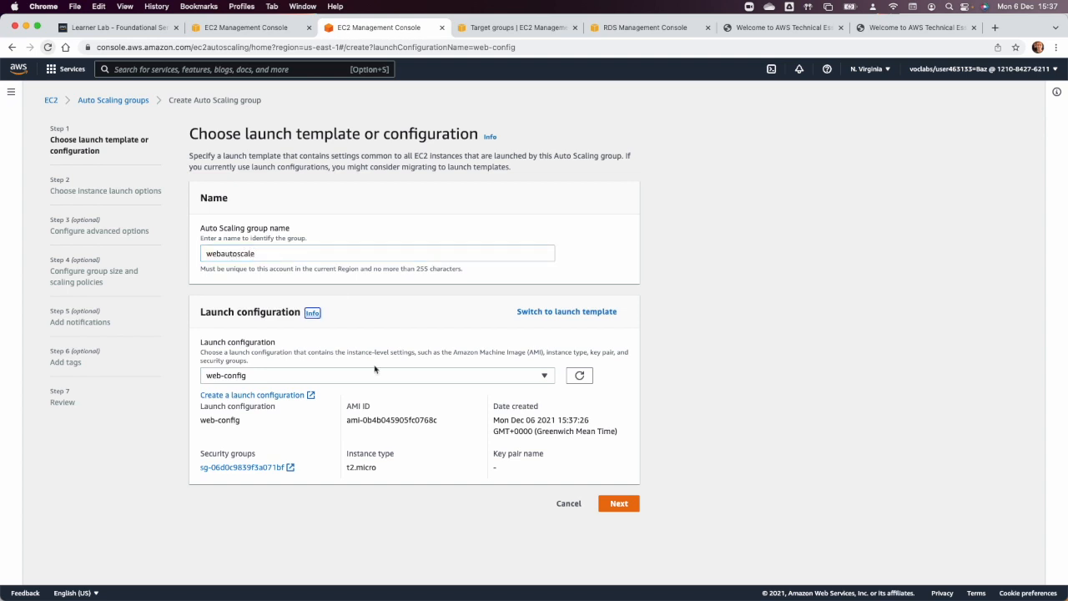
{"action": "left_click", "coordinate": [610, 508]}
Set the group's VPC to Project VPC and check the Project 1.png network diagram for the web-tier subnets.
{"action": "left_click", "coordinate": [269, 290]}
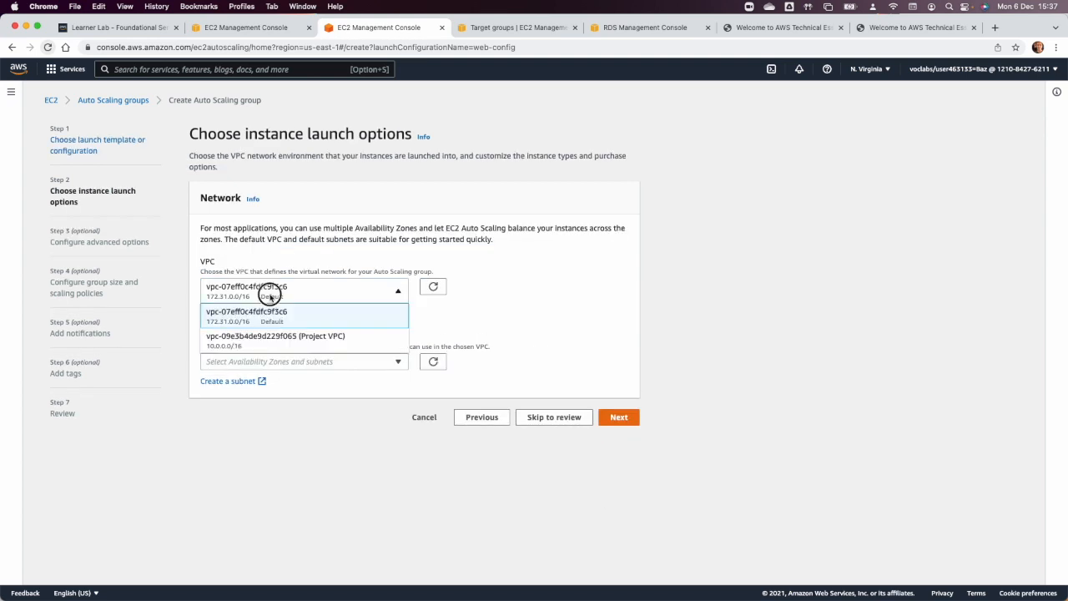
{"action": "left_click", "coordinate": [284, 338]}
{"action": "left_click", "coordinate": [292, 362]}
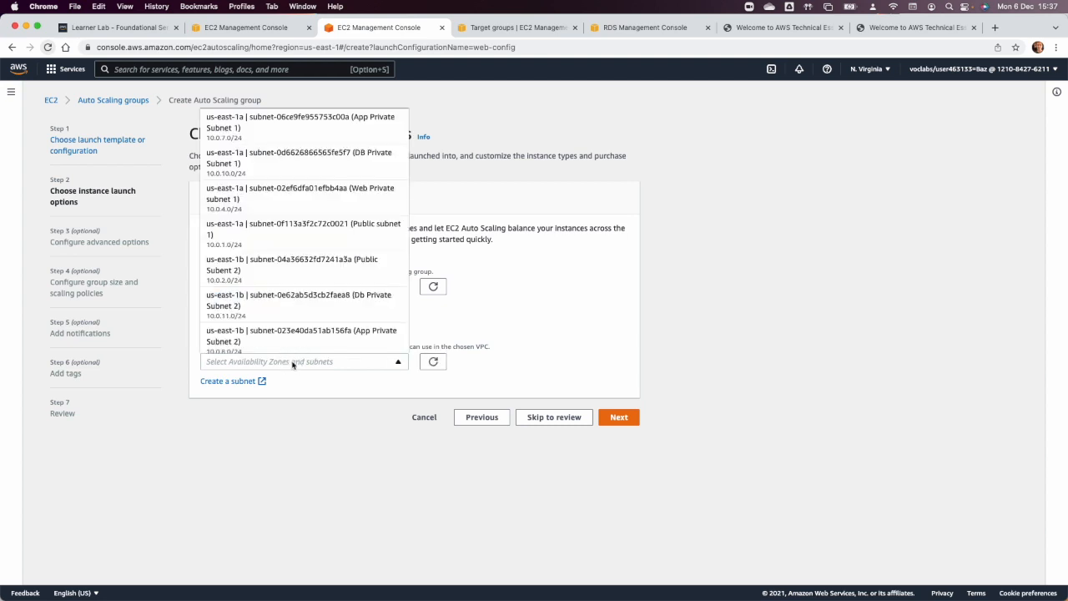
{"action": "key", "text": "super+Tab"}
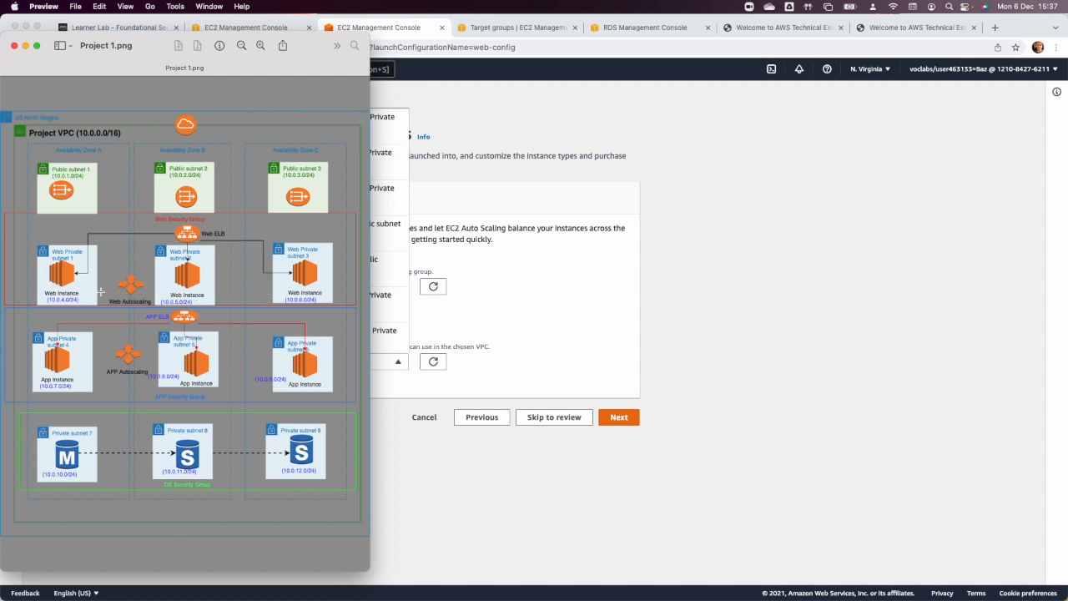
{"action": "key", "text": "super+Tab"}
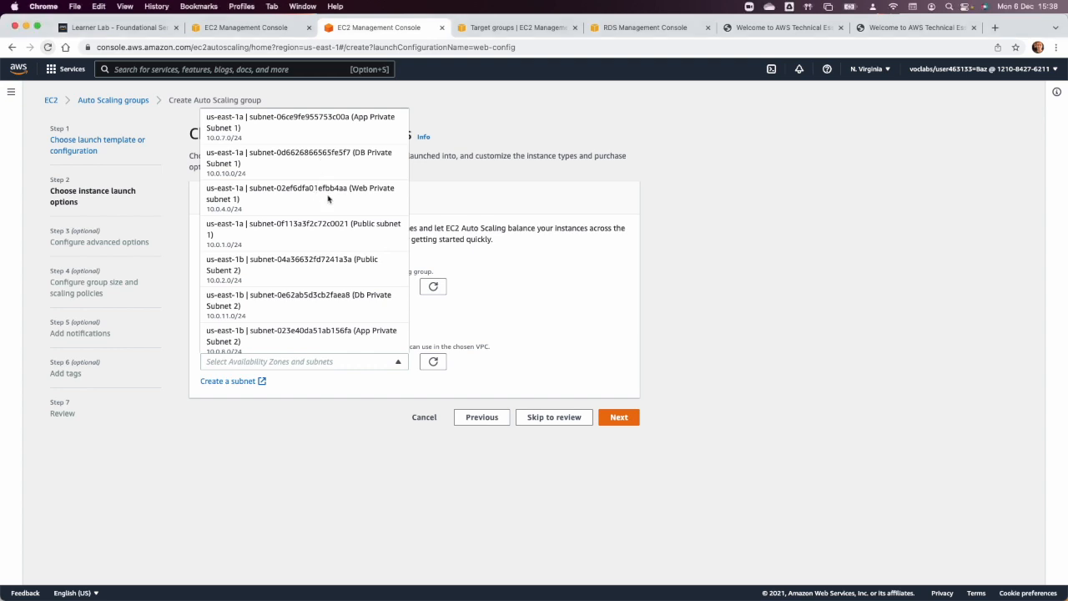
Add Web Private subnets 1, 2 and 3 to the Auto Scaling group and continue to the advanced options.
{"action": "left_click", "coordinate": [331, 190]}
{"action": "scroll", "coordinate": [344, 293], "scroll_direction": "down", "scroll_amount": 3}
{"action": "left_click", "coordinate": [343, 291]}
{"action": "scroll", "coordinate": [343, 284], "scroll_direction": "down", "scroll_amount": 2}
{"action": "scroll", "coordinate": [350, 302], "scroll_direction": "down", "scroll_amount": 1}
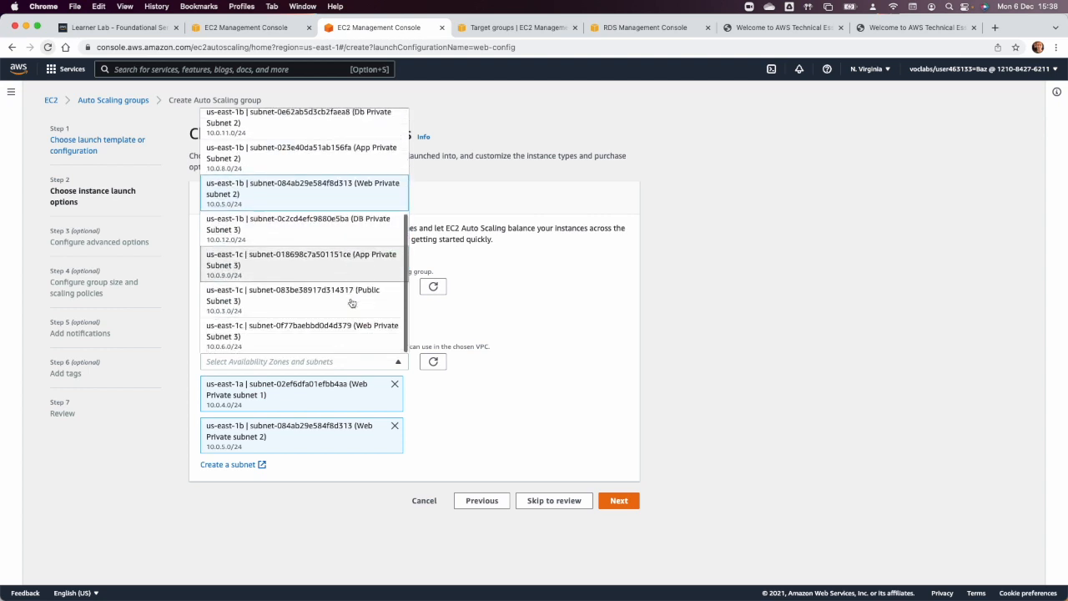
{"action": "left_click", "coordinate": [349, 328]}
{"action": "left_click", "coordinate": [538, 391]}
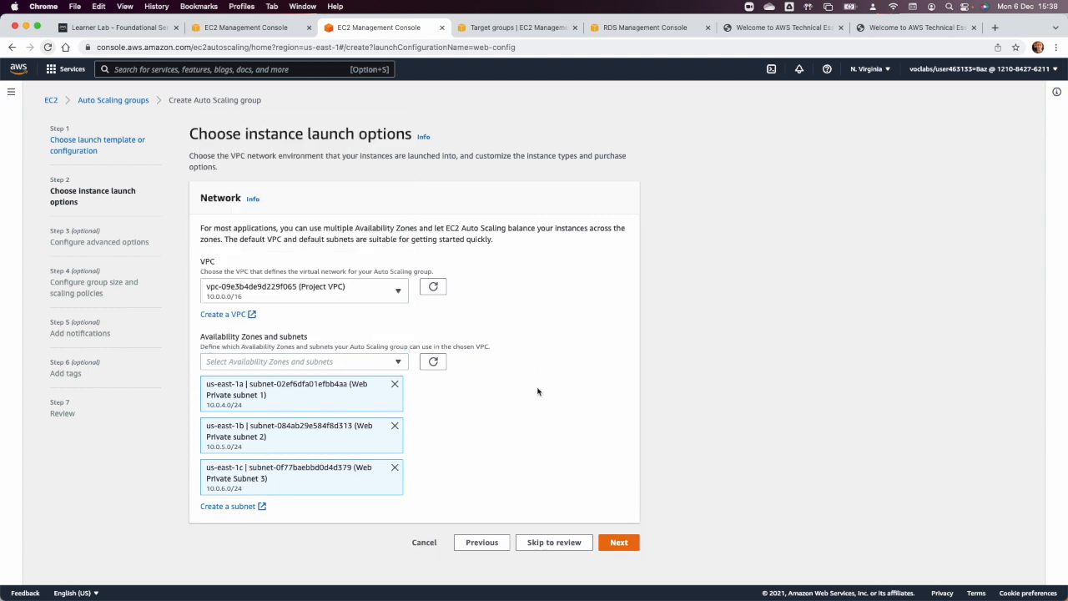
{"action": "left_click", "coordinate": [616, 542]}
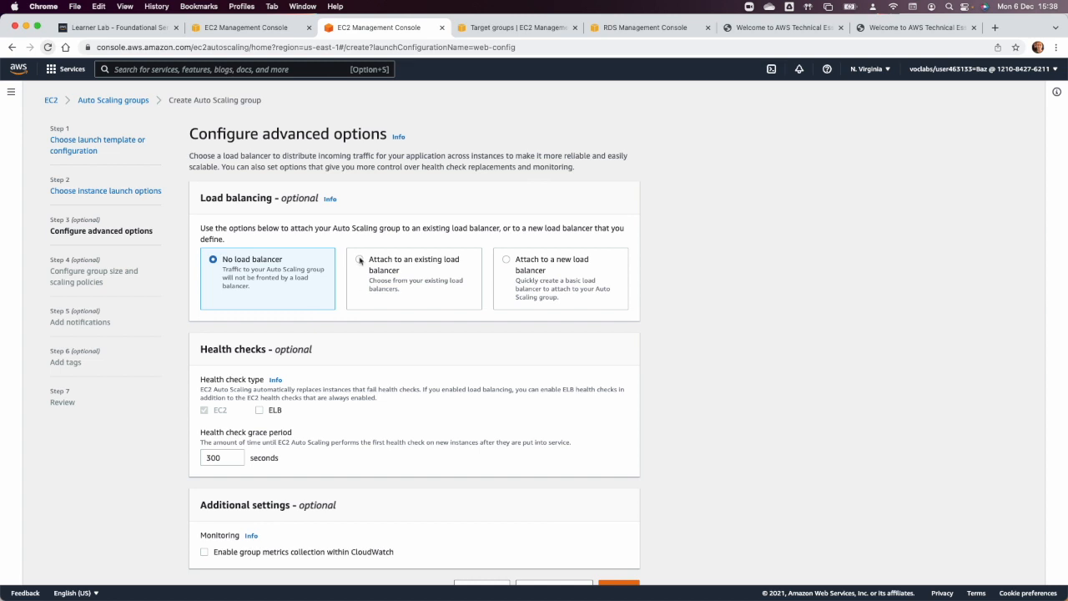
Attach the group to an existing load balancer through the webgroup HTTP target group.
{"action": "left_click", "coordinate": [360, 260]}
{"action": "scroll", "coordinate": [379, 349], "scroll_direction": "down", "scroll_amount": 2}
{"action": "left_click", "coordinate": [366, 402]}
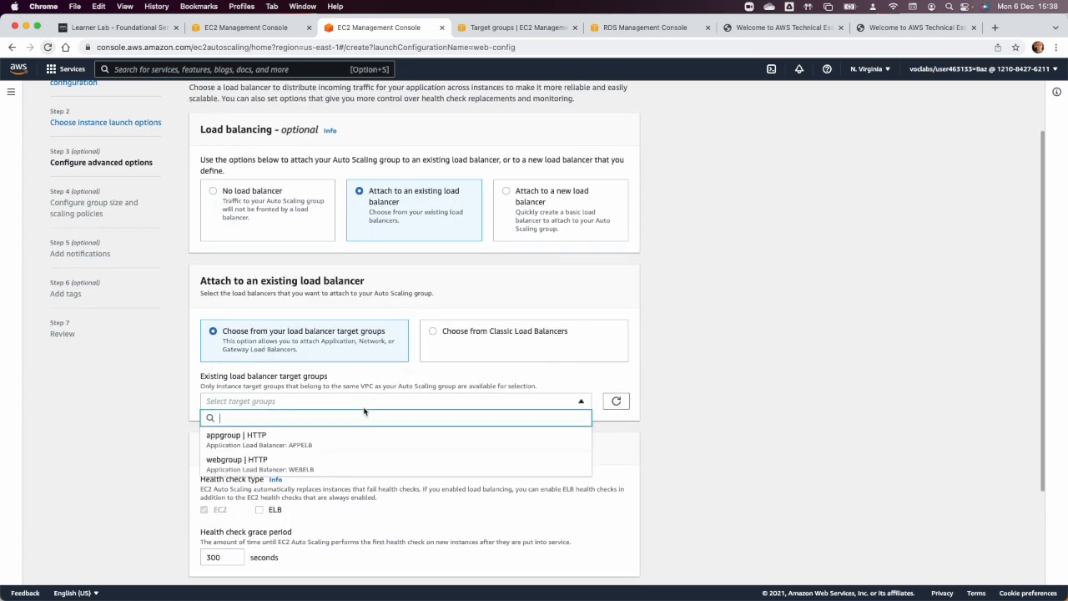
{"action": "left_click", "coordinate": [319, 464]}
Enable ELB health checks with a grace period of 90 seconds and continue to the group size settings.
{"action": "scroll", "coordinate": [381, 470], "scroll_direction": "down", "scroll_amount": 4}
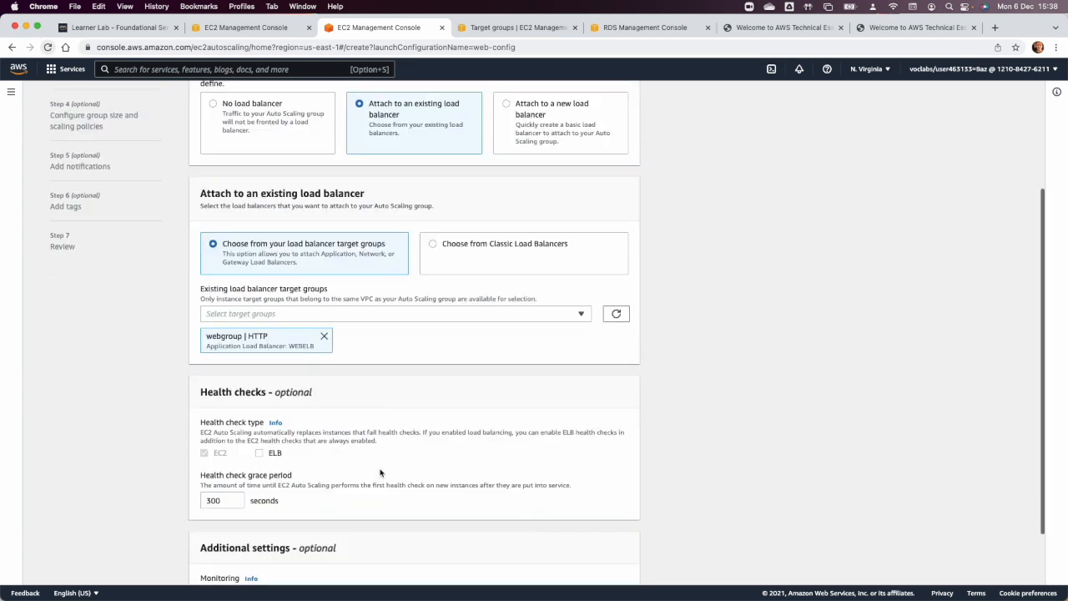
{"action": "left_click", "coordinate": [260, 381]}
{"action": "double_click", "coordinate": [207, 430]}
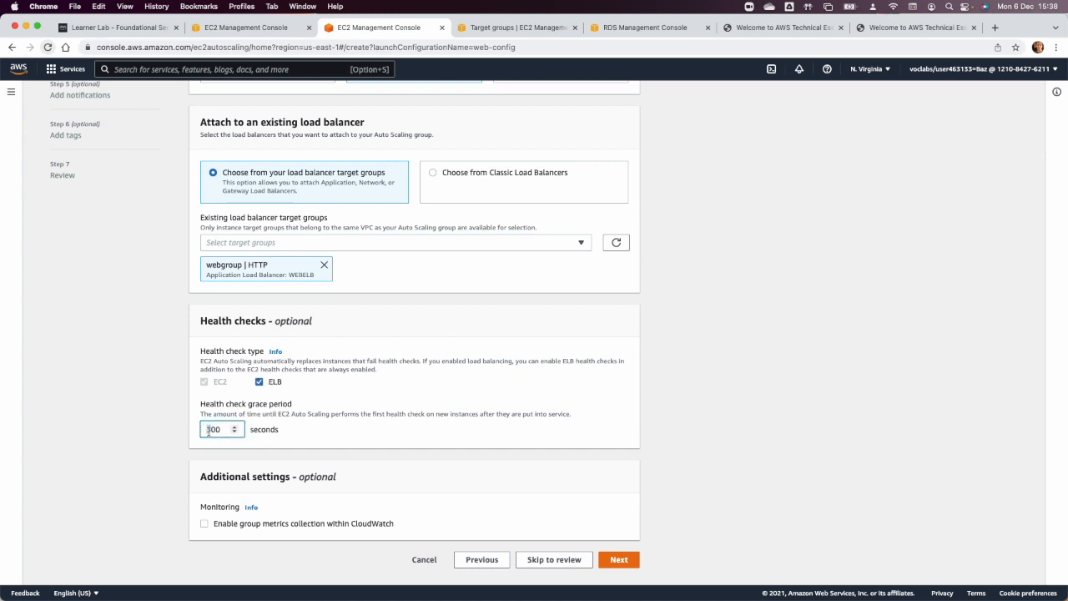
{"action": "type", "text": "90"}
{"action": "left_click", "coordinate": [619, 559]}
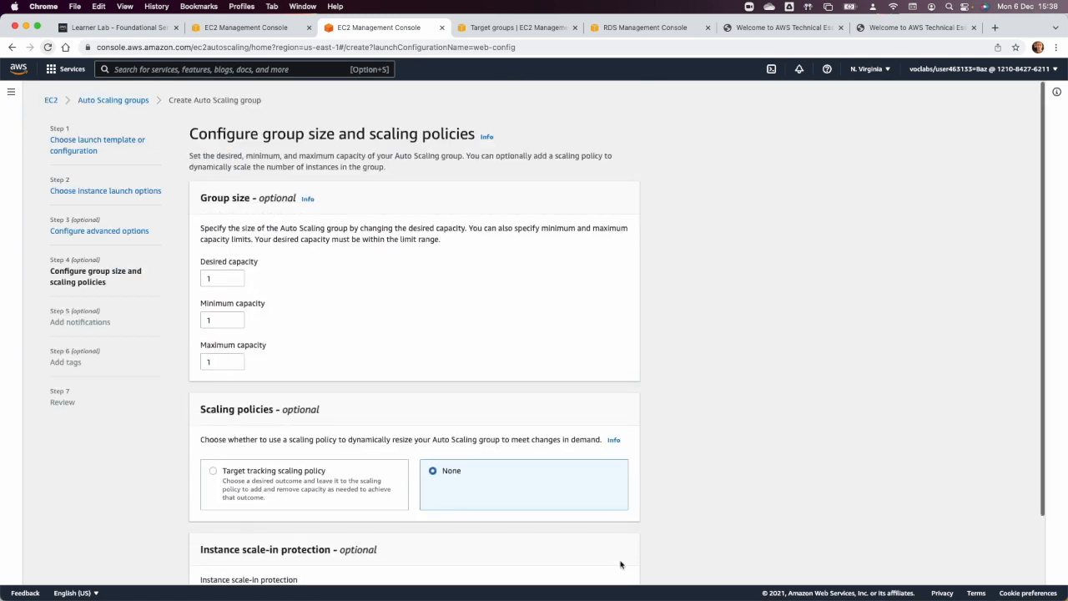
Set the group's desired capacity to 2, minimum capacity to 2 and maximum capacity to 6.
{"action": "left_click", "coordinate": [234, 275]}
{"action": "left_click", "coordinate": [227, 319]}
{"action": "left_click", "coordinate": [229, 360]}
{"action": "left_click", "coordinate": [236, 359]}
{"action": "left_click", "coordinate": [236, 360]}
{"action": "left_click", "coordinate": [236, 359]}
{"action": "left_click", "coordinate": [236, 359]}
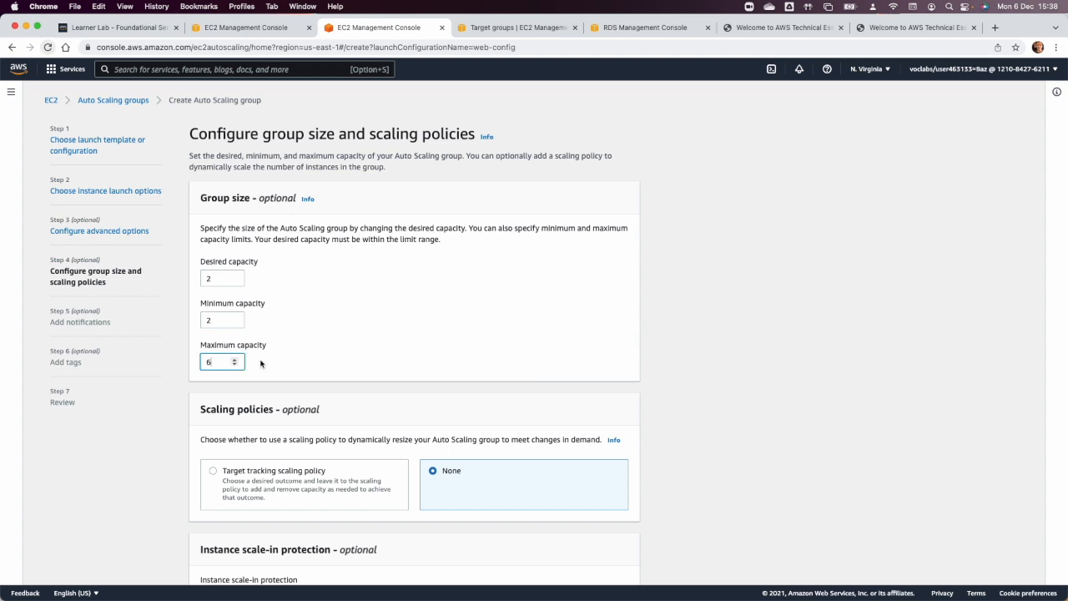
Add a target tracking scaling policy on average CPU utilization with target value 60 and a 100-second instance warm-up.
{"action": "scroll", "coordinate": [350, 386], "scroll_direction": "down", "scroll_amount": 2}
{"action": "left_click", "coordinate": [299, 391]}
{"action": "scroll", "coordinate": [247, 449], "scroll_direction": "down", "scroll_amount": 2}
{"action": "double_click", "coordinate": [211, 457]}
{"action": "type", "text": "6"}
{"action": "left_click", "coordinate": [234, 497]}
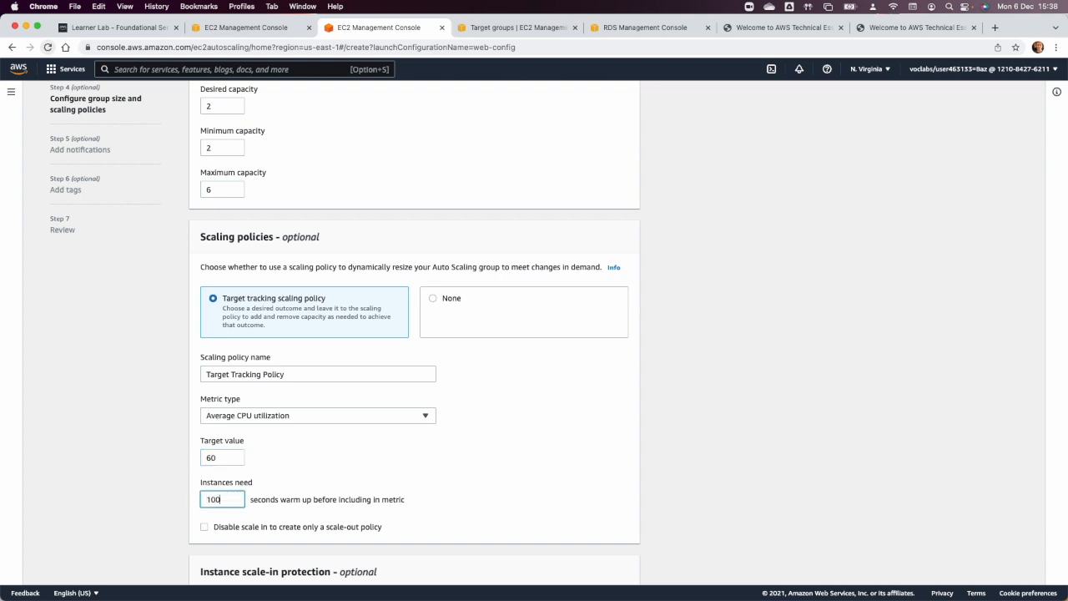
{"action": "scroll", "coordinate": [441, 501], "scroll_direction": "down", "scroll_amount": 3}
{"action": "left_click", "coordinate": [619, 564]}
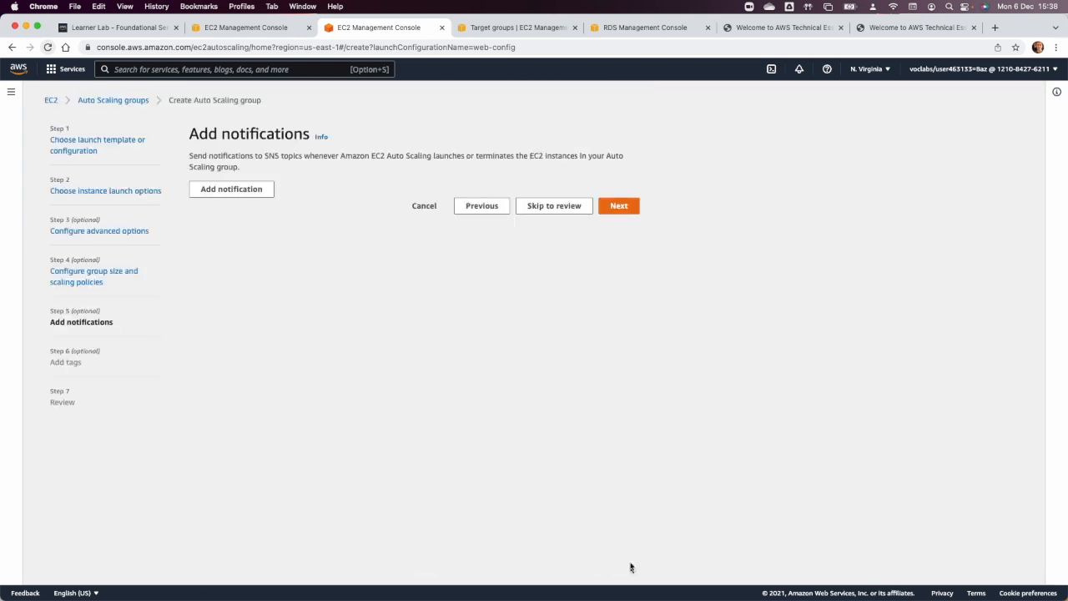
Skip notifications and add a tag with key Name and value Web Autoscale that also tags new instances.
{"action": "left_click", "coordinate": [618, 209]}
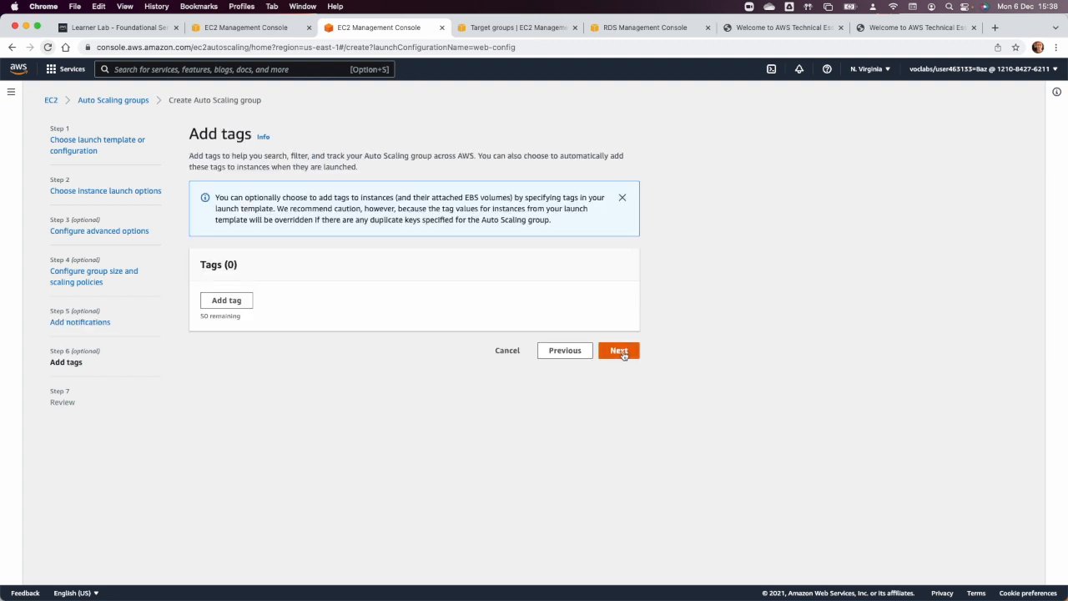
{"action": "left_click", "coordinate": [210, 303]}
{"action": "left_click", "coordinate": [239, 313]}
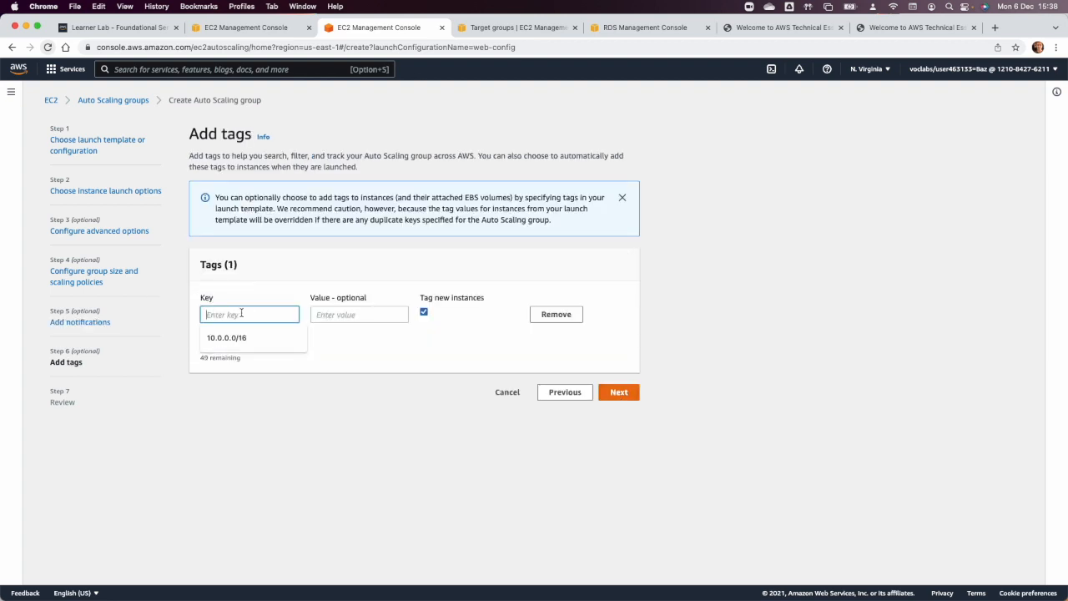
{"action": "type", "text": "Name"}
{"action": "key", "text": "Tab"}
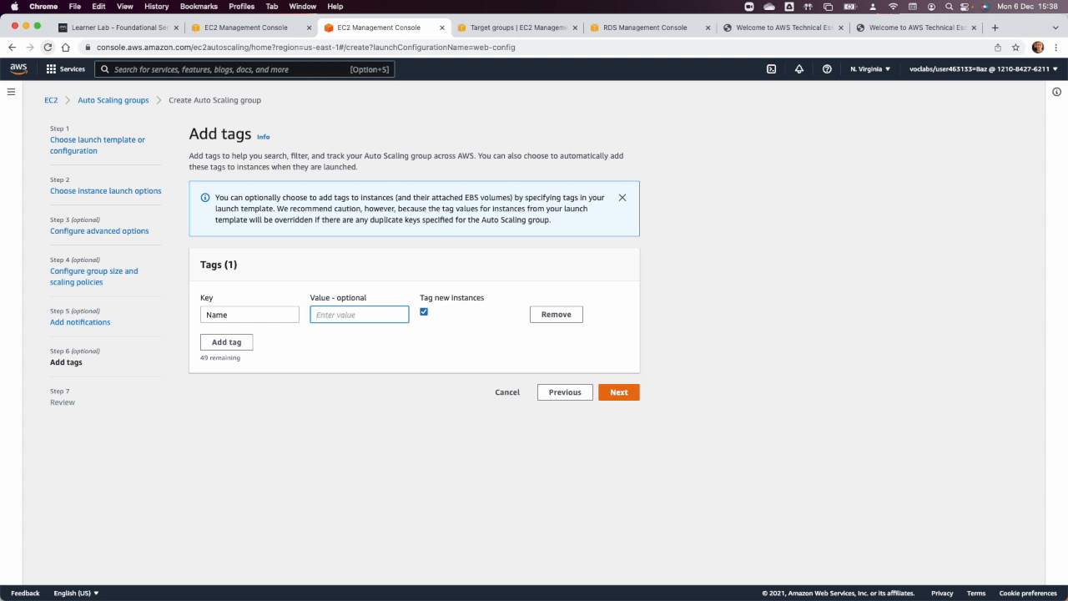
{"action": "type", "text": "W"}
{"action": "left_click", "coordinate": [364, 381]}
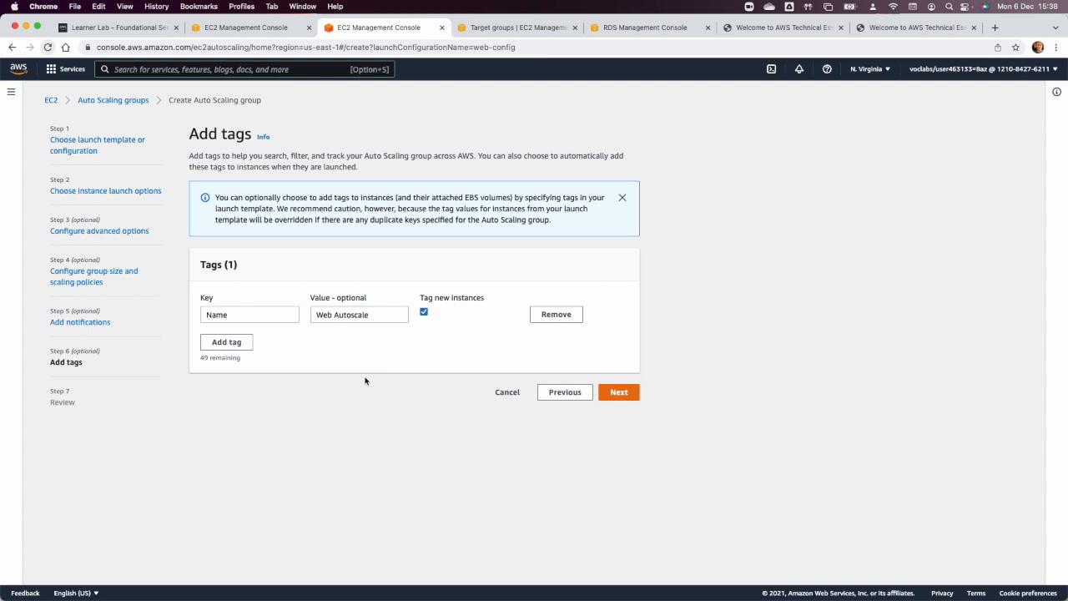
Continue to the review of the web group's settings and create the Auto Scaling group.
{"action": "left_click", "coordinate": [621, 394]}
{"action": "scroll", "coordinate": [616, 414], "scroll_direction": "down", "scroll_amount": 15}
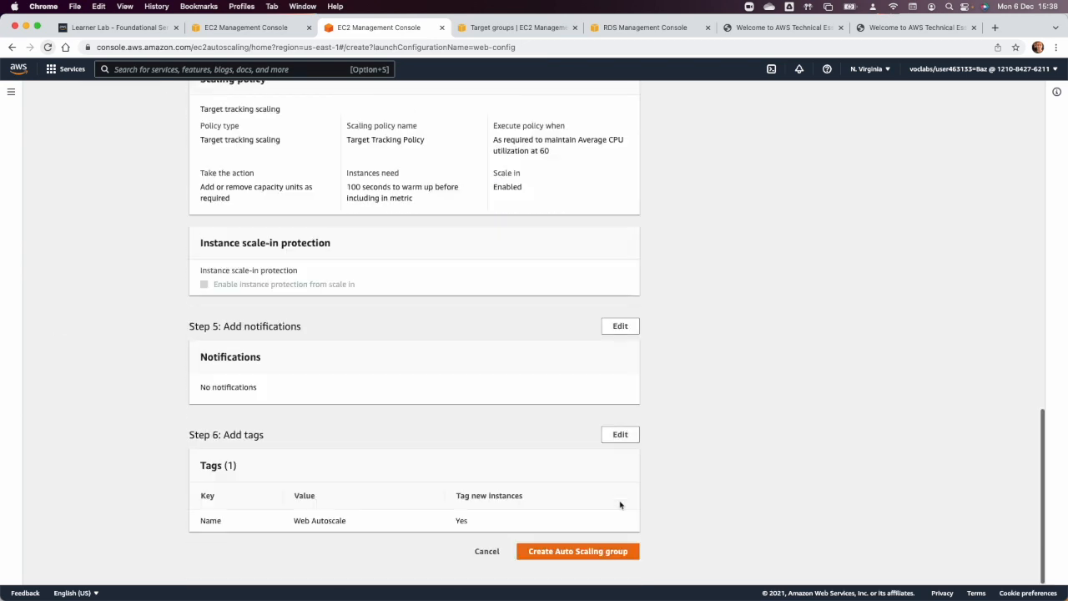
{"action": "left_click", "coordinate": [584, 551]}
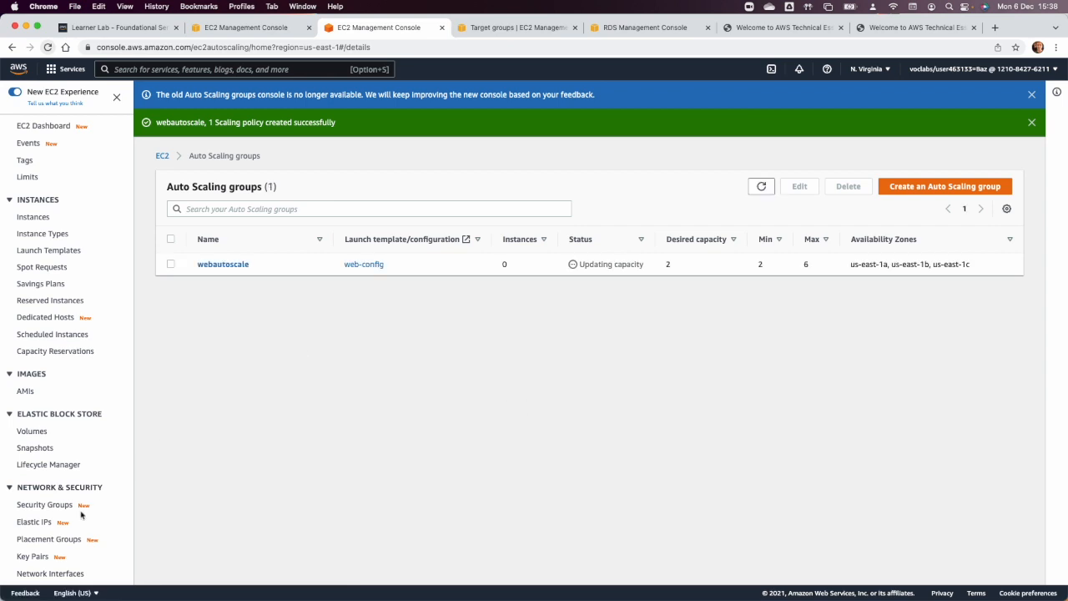
Start a new launch configuration named appl-lc based on the App AMI image.
{"action": "scroll", "coordinate": [81, 515], "scroll_direction": "down", "scroll_amount": 4}
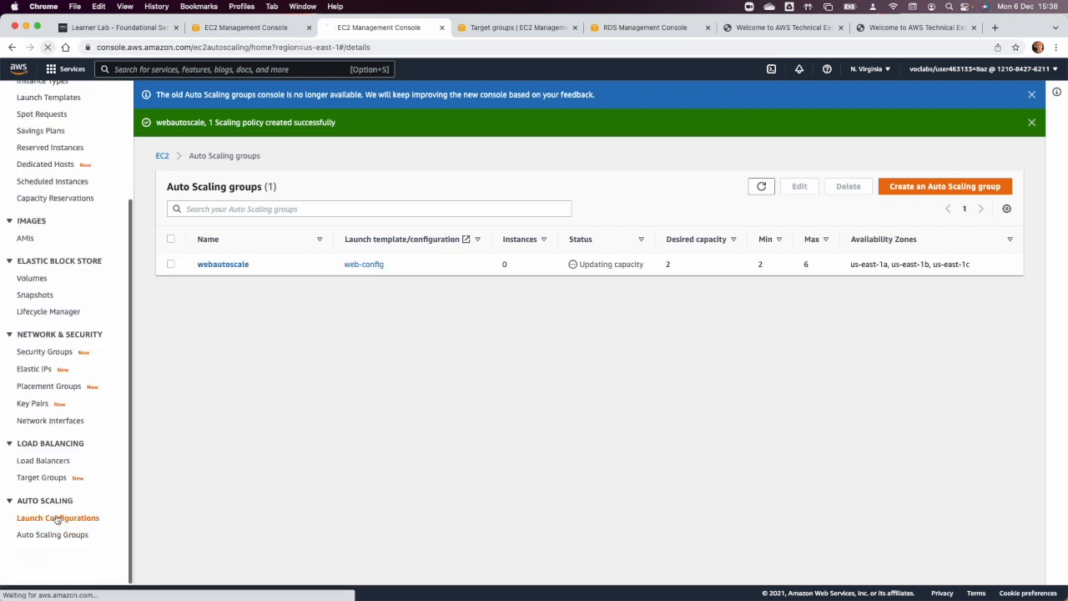
{"action": "left_click", "coordinate": [57, 520]}
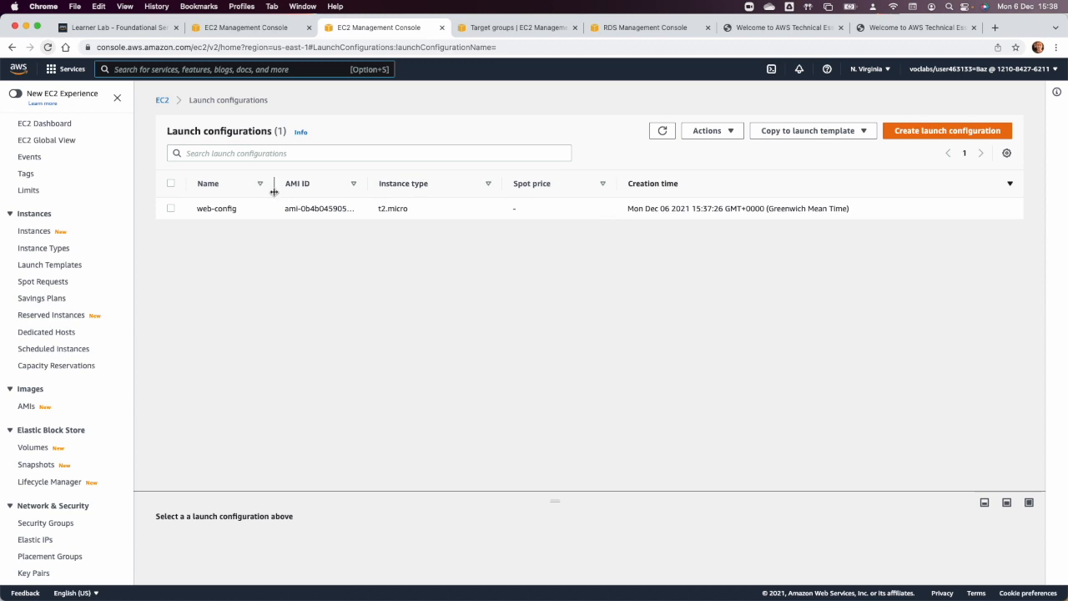
{"action": "left_click", "coordinate": [945, 138]}
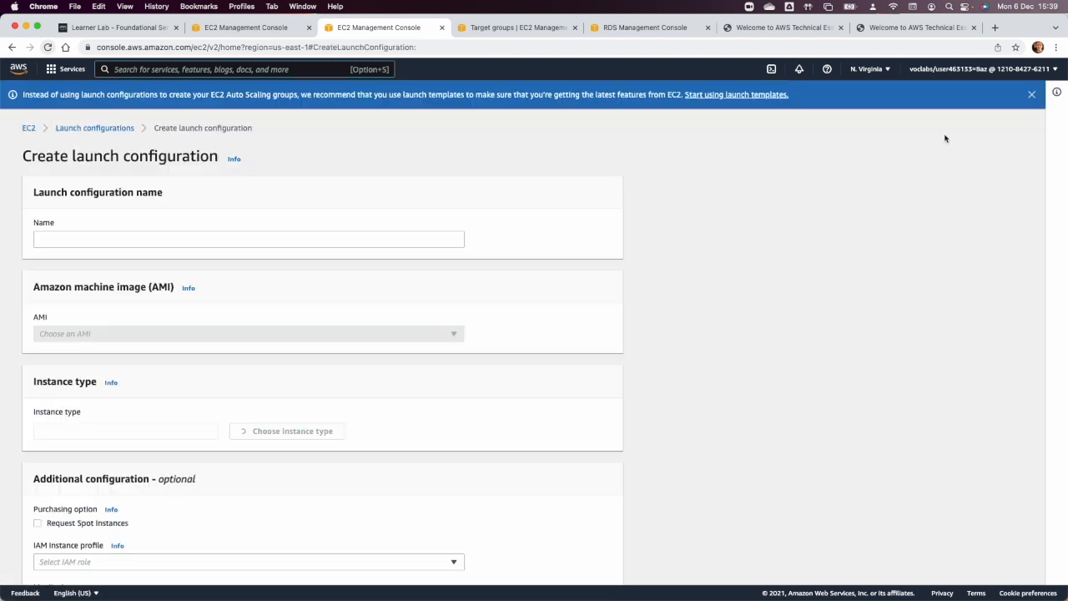
{"action": "left_click", "coordinate": [202, 239]}
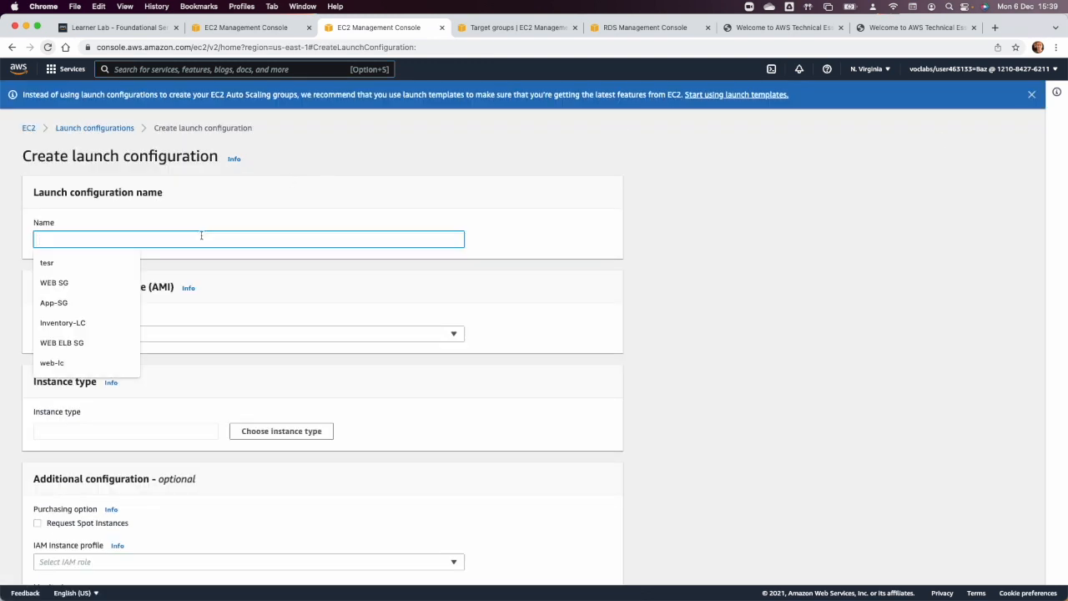
{"action": "type", "text": "appl-lc"}
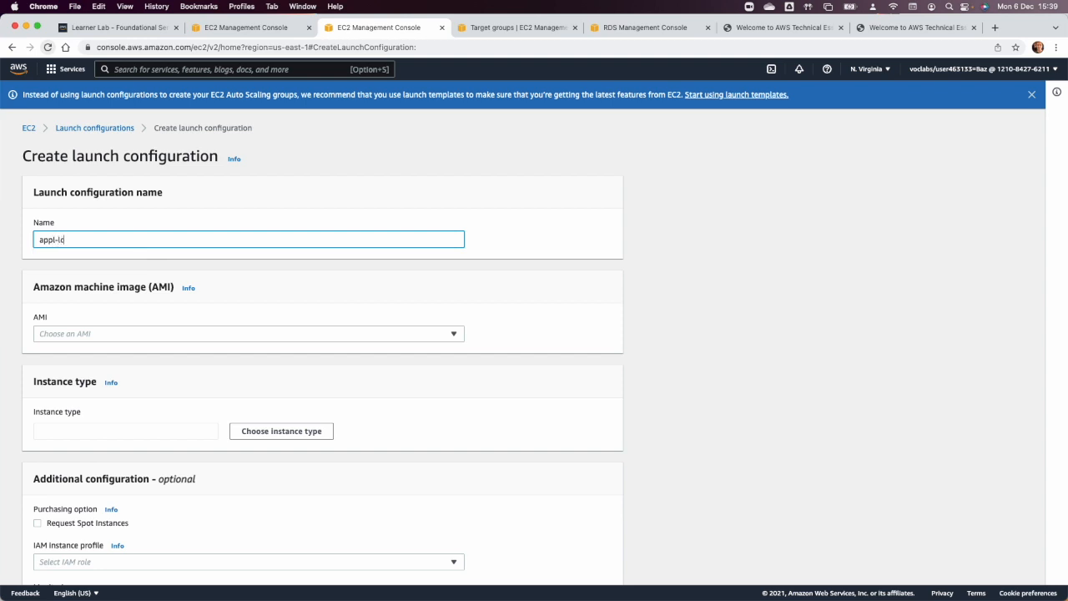
{"action": "left_click", "coordinate": [200, 330]}
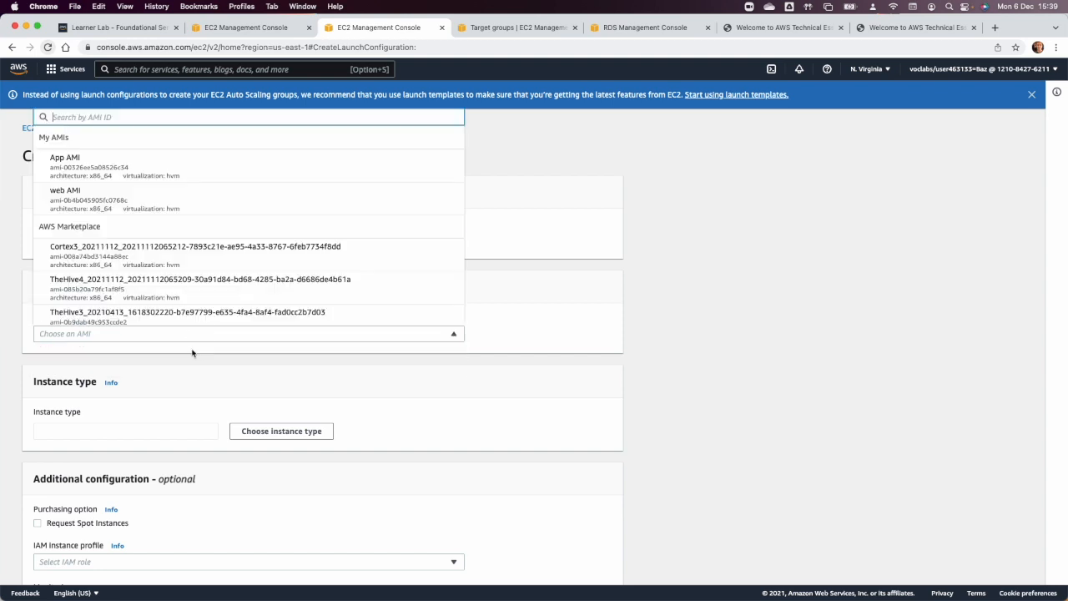
{"action": "left_click", "coordinate": [145, 172]}
Set the launch configuration's instance type to t2.micro.
{"action": "scroll", "coordinate": [188, 339], "scroll_direction": "down", "scroll_amount": 3}
{"action": "left_click", "coordinate": [276, 357]}
{"action": "left_click", "coordinate": [388, 183]}
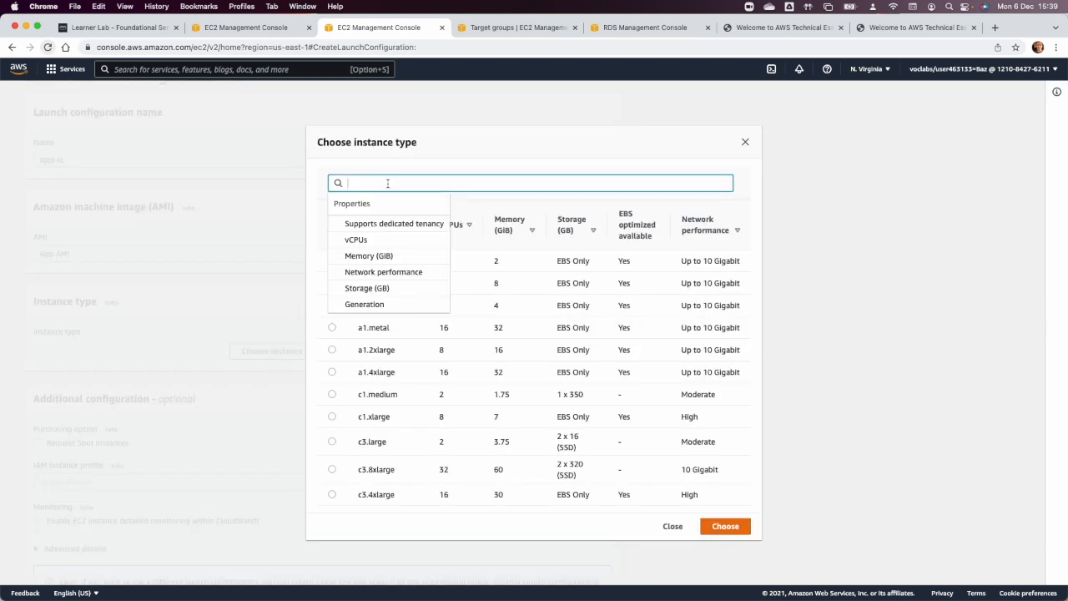
{"action": "type", "text": "t2.mi"}
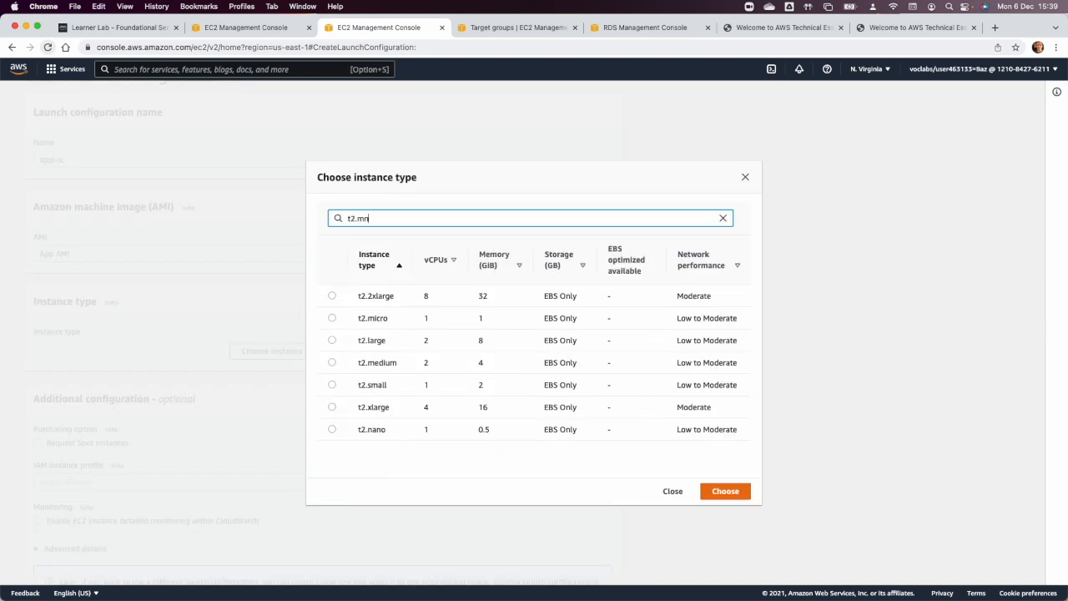
{"action": "type", "text": "mn"}
{"action": "key", "text": "BackSpace"}
{"action": "type", "text": "ic"}
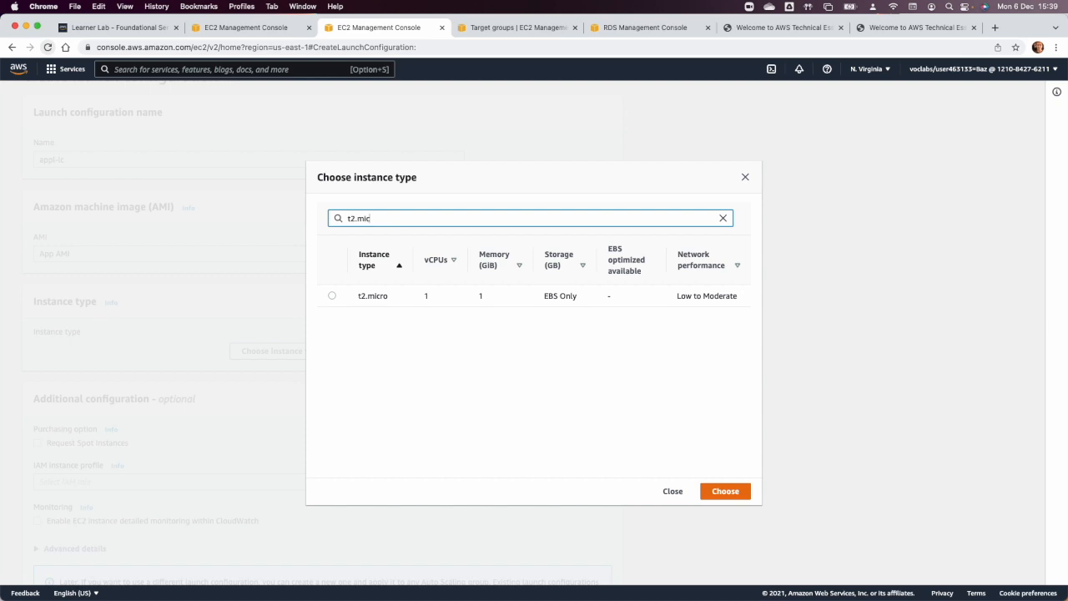
{"action": "left_click", "coordinate": [332, 296]}
{"action": "left_click", "coordinate": [730, 491]}
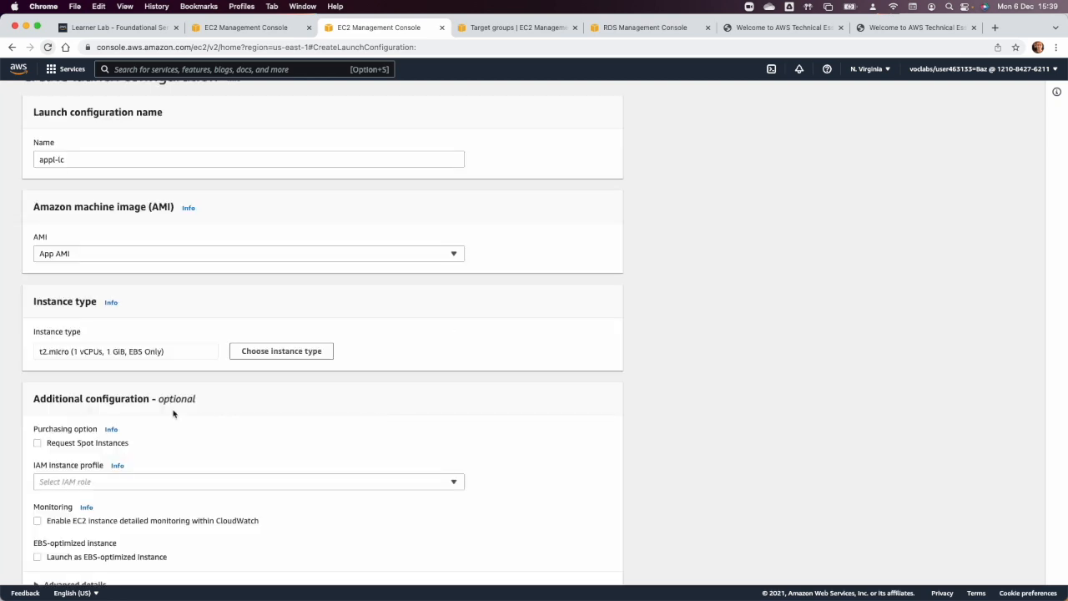
Assign the existing APP SG security group to the launch configuration.
{"action": "scroll", "coordinate": [173, 413], "scroll_direction": "down", "scroll_amount": 10}
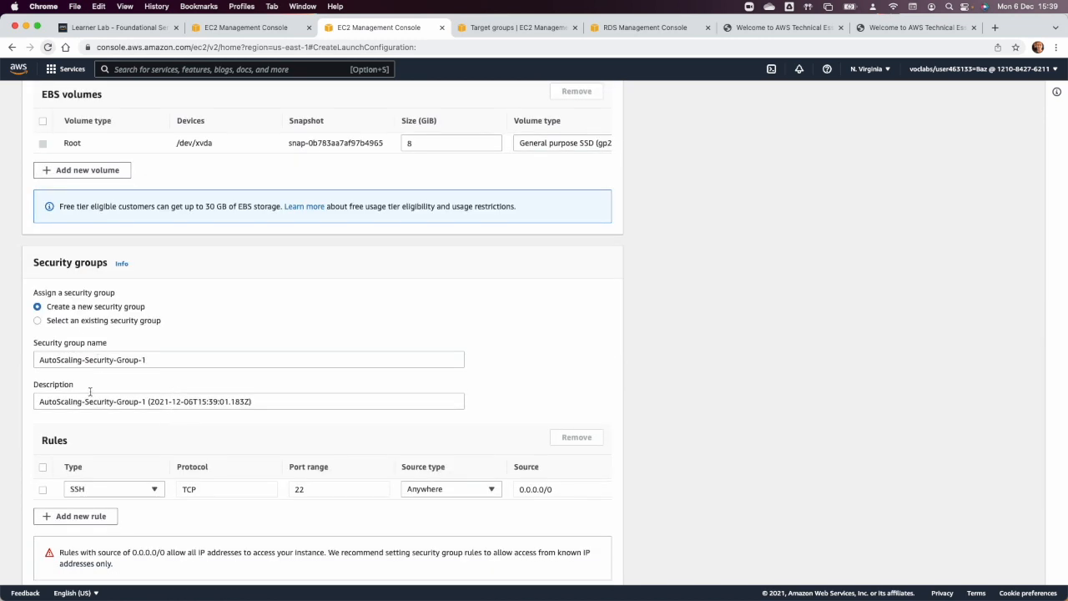
{"action": "left_click", "coordinate": [69, 322]}
{"action": "scroll", "coordinate": [236, 427], "scroll_direction": "down", "scroll_amount": 3}
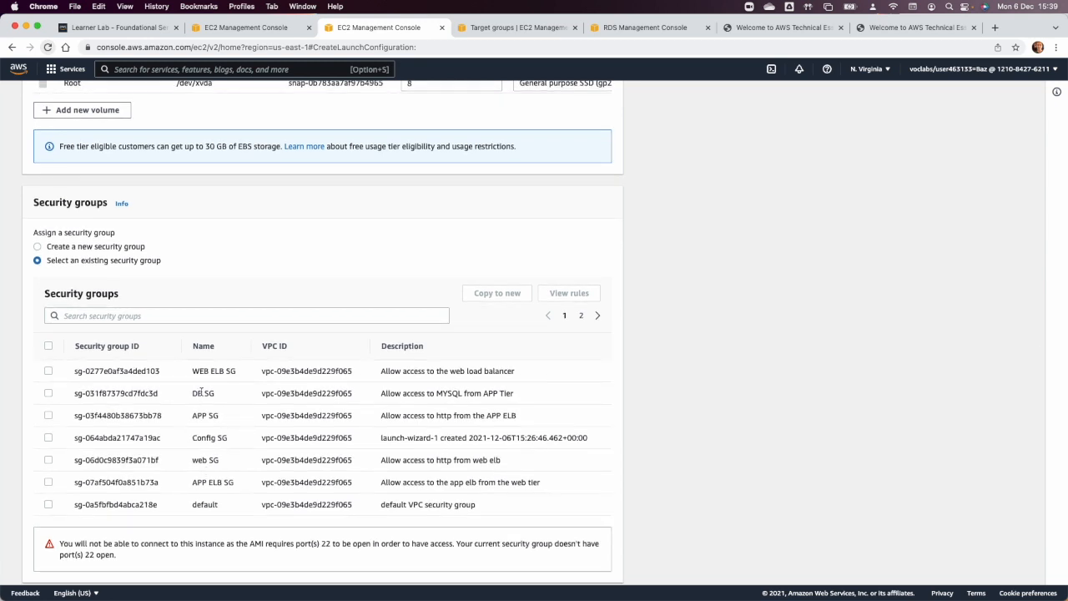
{"action": "left_click", "coordinate": [49, 414]}
Choose the existing vockey key pair, acknowledge access to its private key file and create the launch configuration.
{"action": "scroll", "coordinate": [283, 424], "scroll_direction": "down", "scroll_amount": 5}
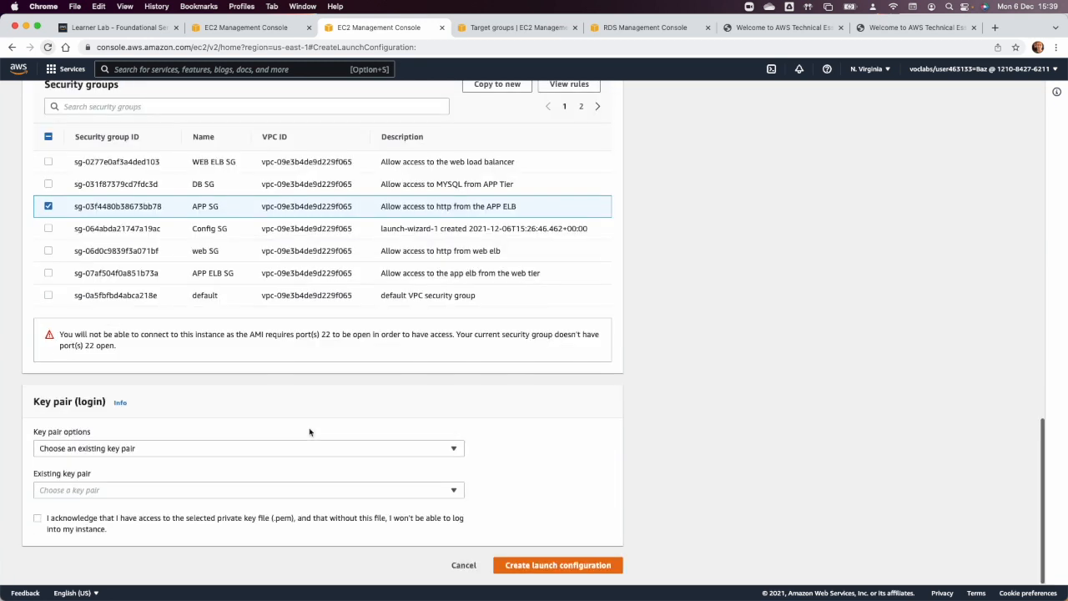
{"action": "left_click", "coordinate": [246, 491]}
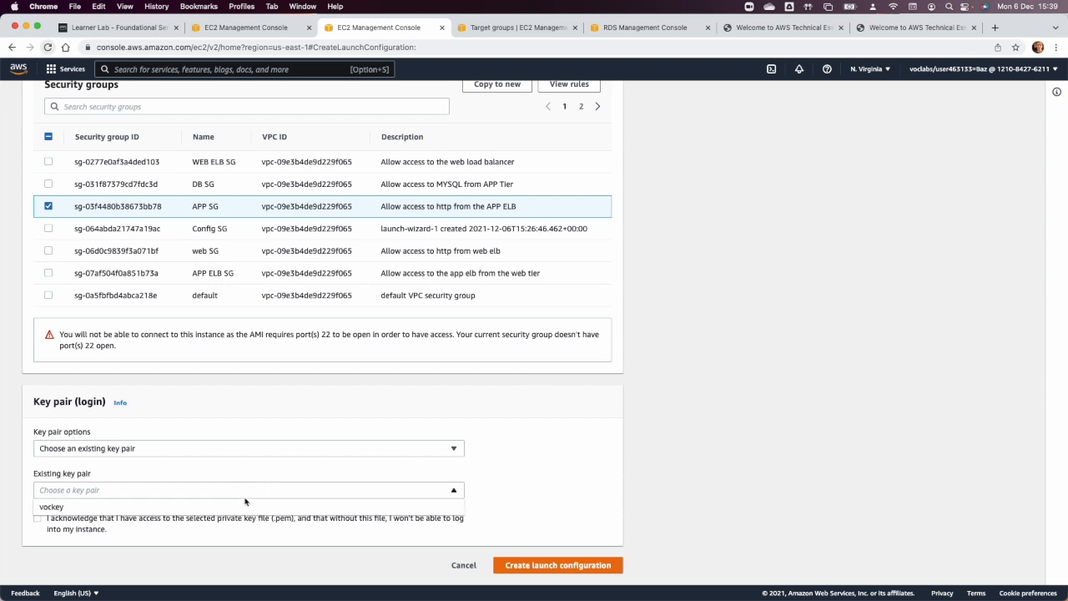
{"action": "left_click", "coordinate": [240, 512]}
{"action": "left_click", "coordinate": [122, 518]}
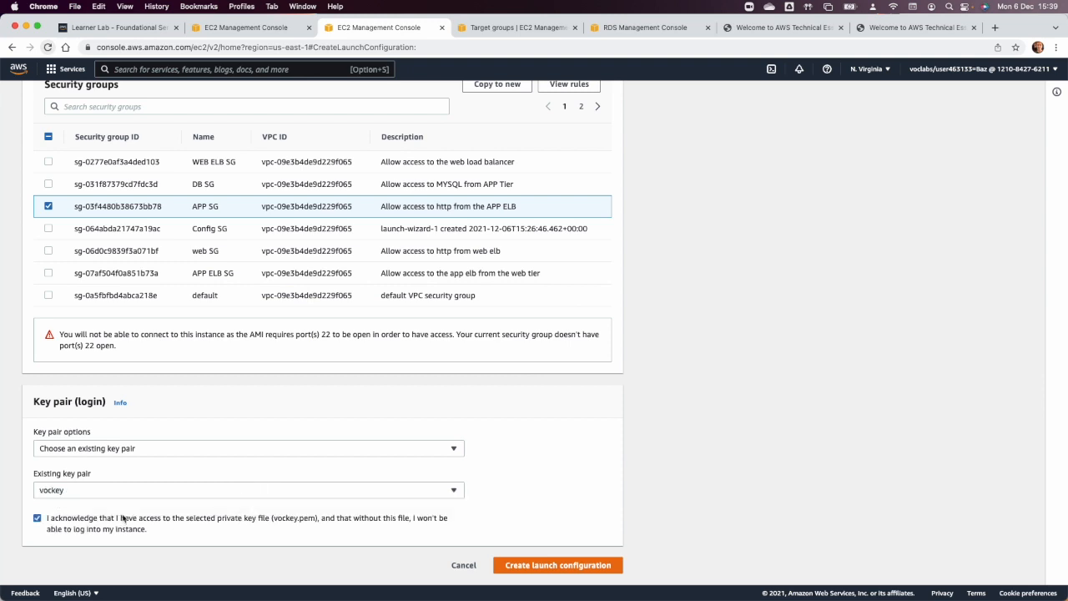
{"action": "left_click", "coordinate": [598, 568]}
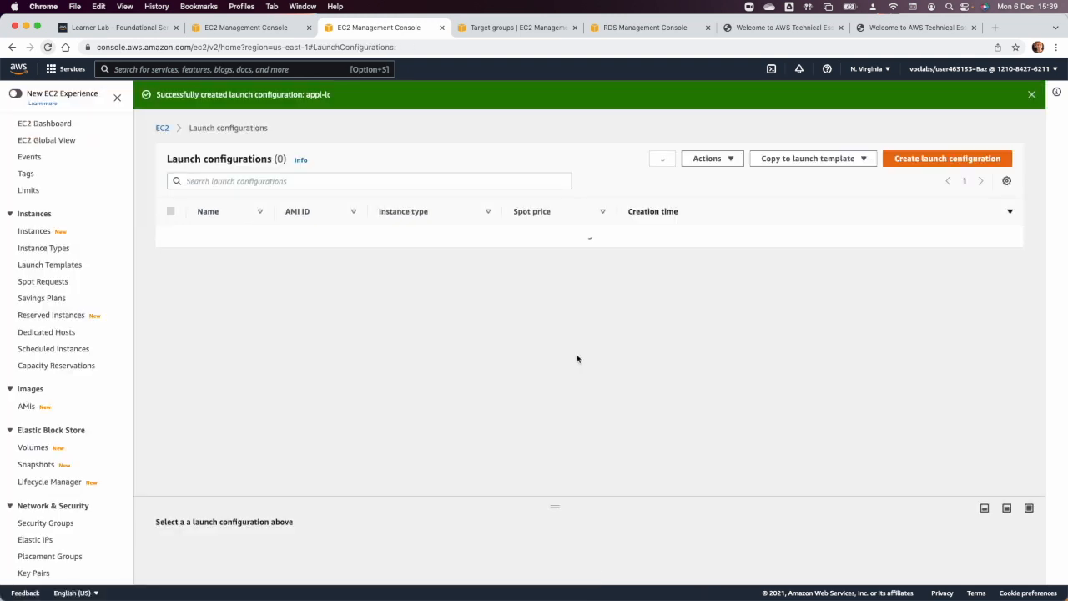
Start an Auto Scaling group from the appl-lc launch configuration, name it app-autoscaler and continue to the instance launch options.
{"action": "left_click", "coordinate": [170, 237]}
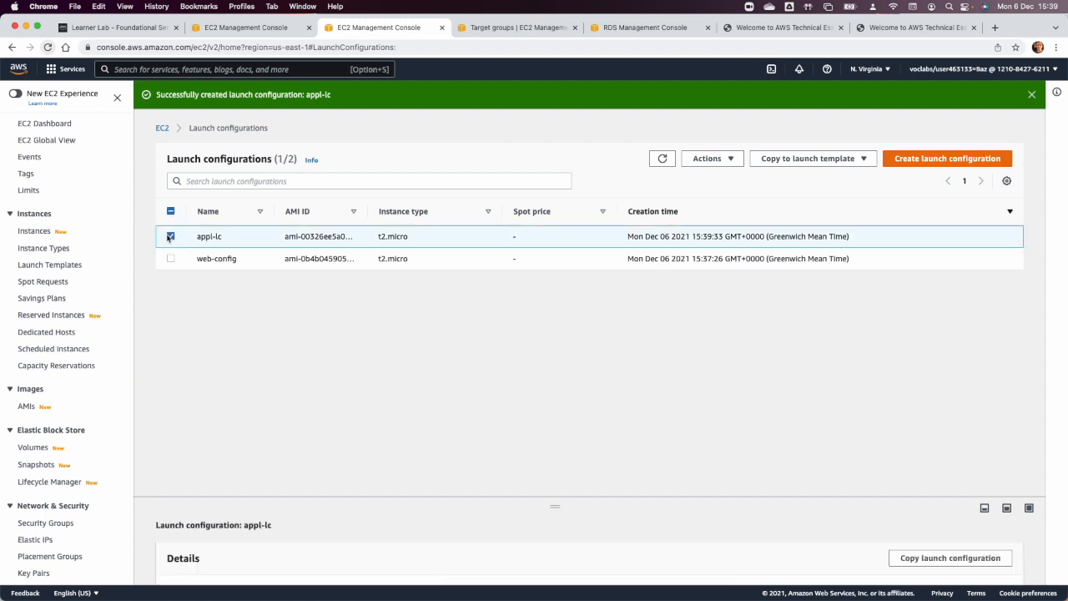
{"action": "left_click", "coordinate": [723, 161]}
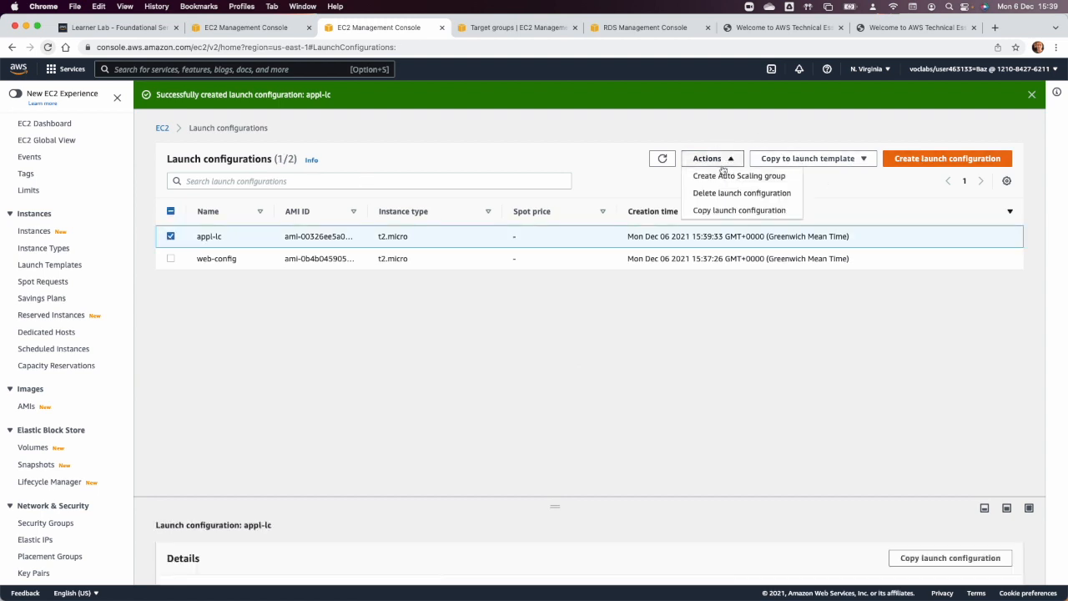
{"action": "left_click", "coordinate": [725, 178]}
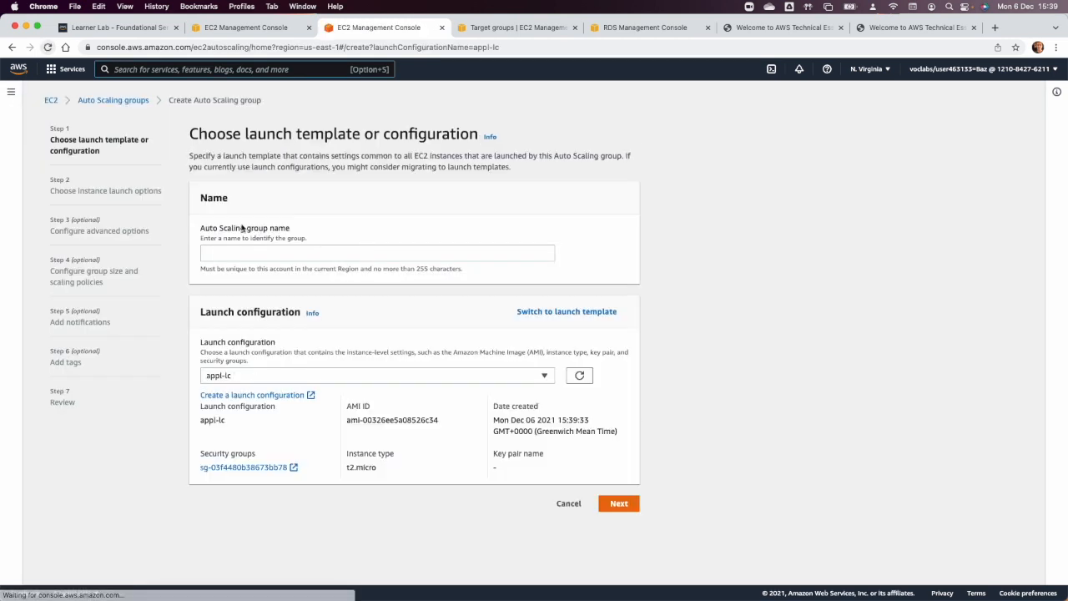
{"action": "left_click", "coordinate": [232, 252]}
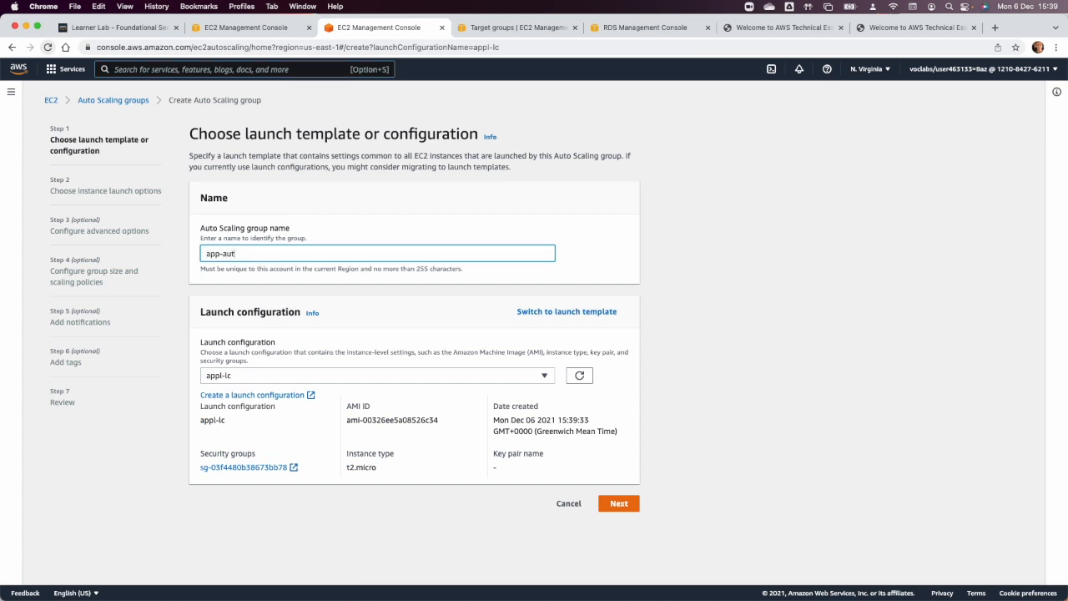
{"action": "key", "text": "Tab"}
{"action": "key", "text": "super+Tab"}
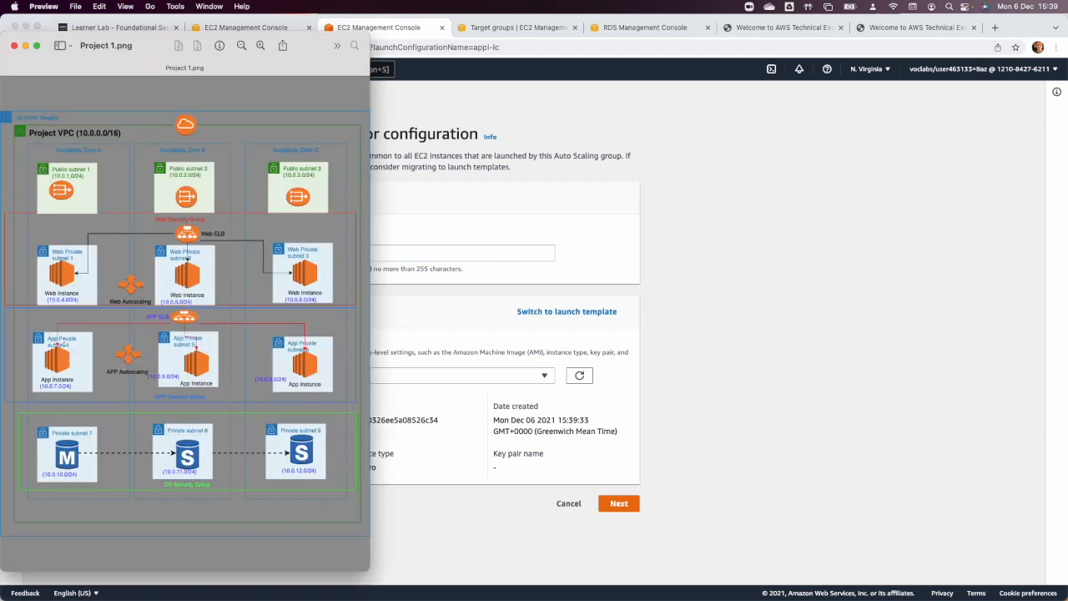
{"action": "key", "text": "super+Tab"}
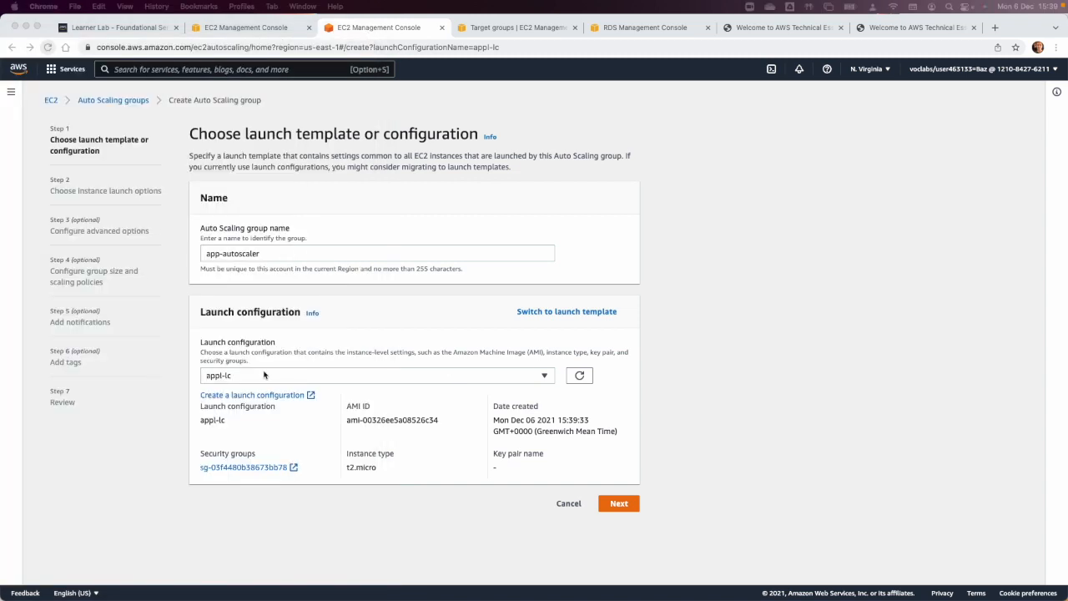
{"action": "left_click", "coordinate": [620, 504]}
Place the group in Project VPC with App Private Subnets 1, 2 and 3, and continue to the advanced options.
{"action": "left_click", "coordinate": [334, 292]}
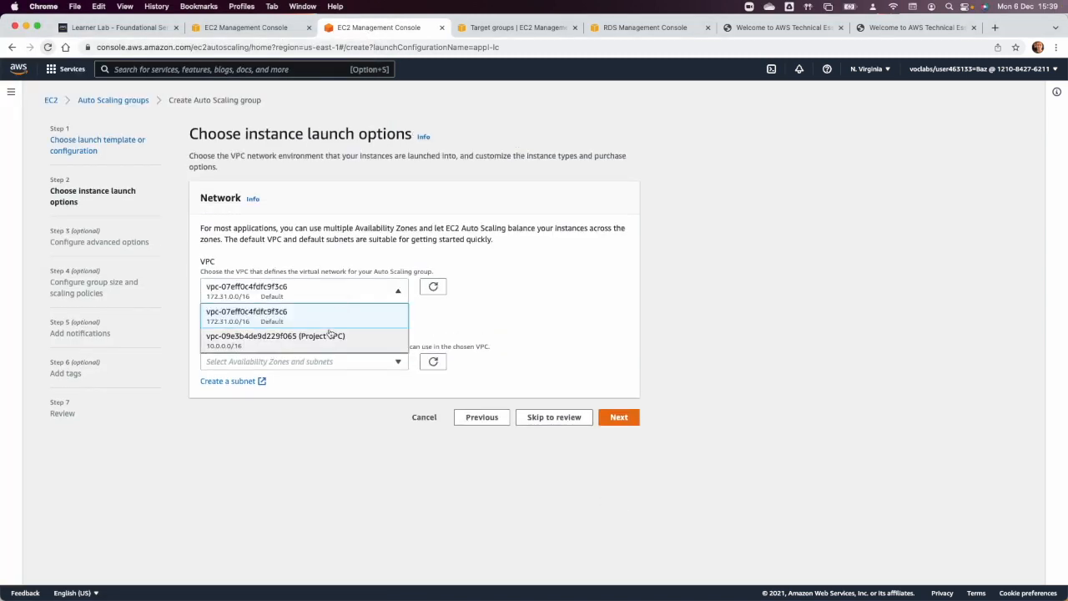
{"action": "left_click", "coordinate": [329, 335]}
{"action": "left_click", "coordinate": [322, 361]}
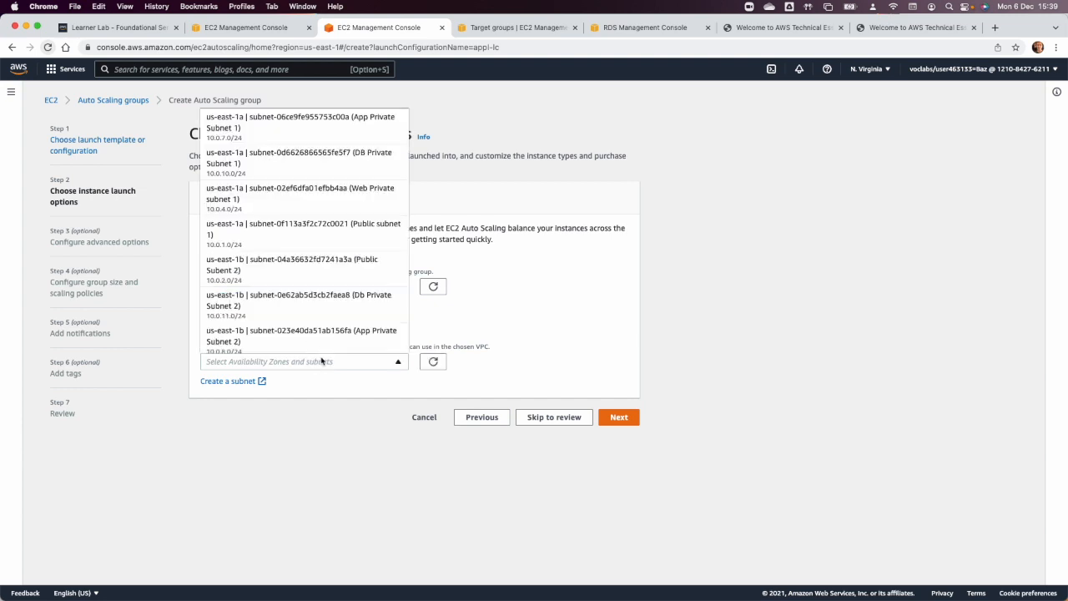
{"action": "left_click", "coordinate": [357, 119]}
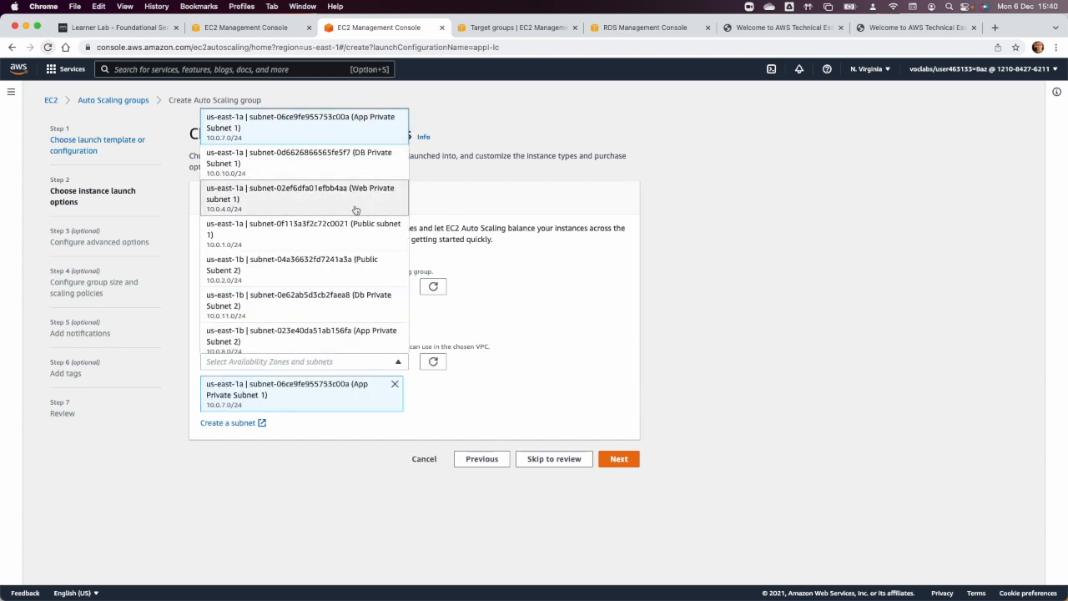
{"action": "left_click", "coordinate": [358, 335]}
{"action": "scroll", "coordinate": [359, 335], "scroll_direction": "down", "scroll_amount": 3}
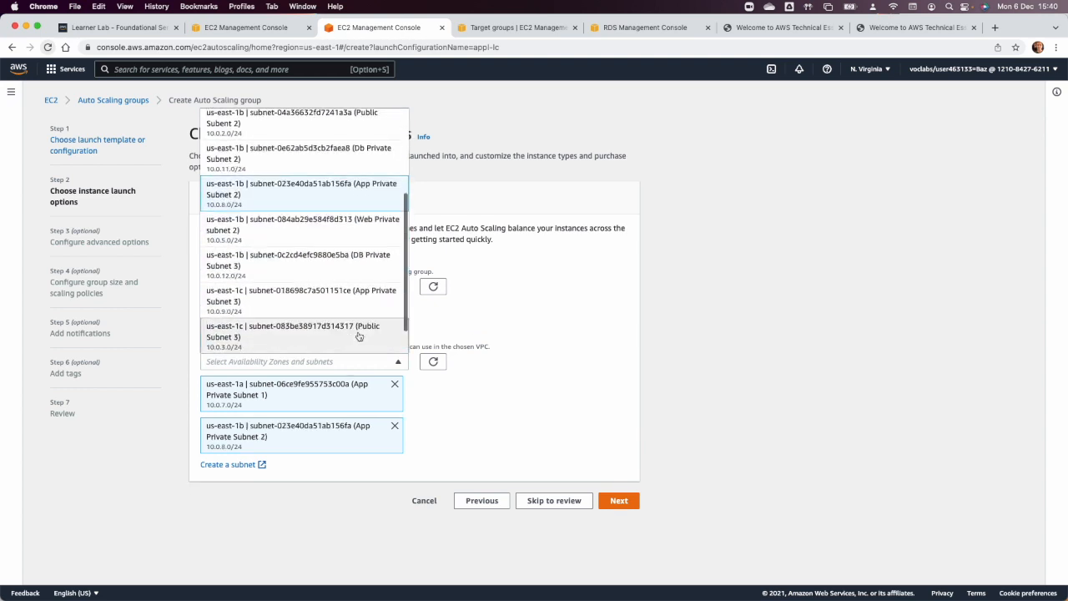
{"action": "left_click", "coordinate": [362, 302]}
{"action": "left_click", "coordinate": [586, 455]}
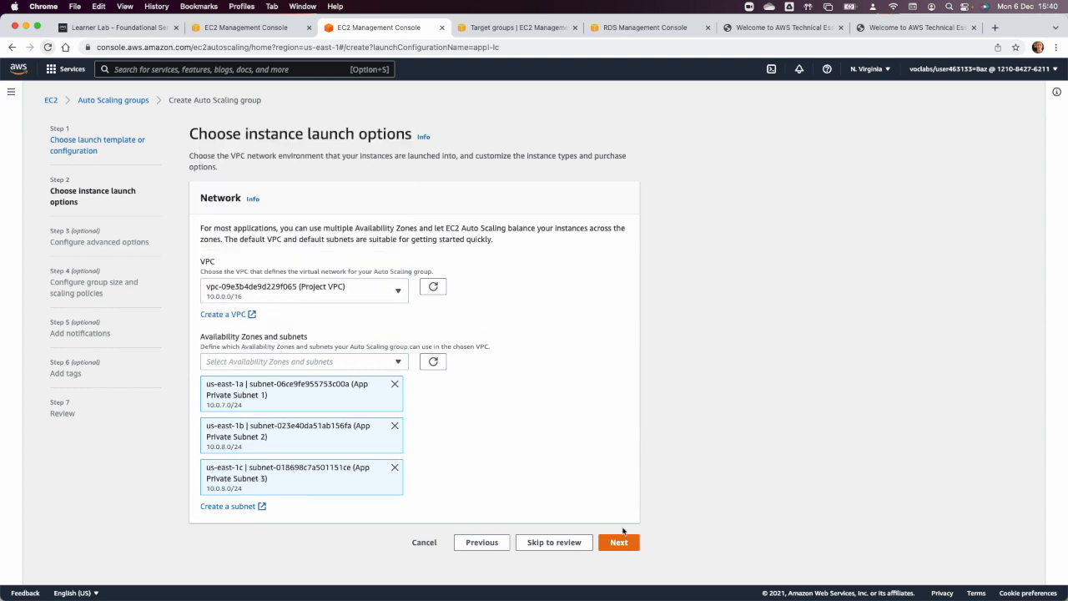
{"action": "left_click", "coordinate": [621, 542]}
Attach the application group to an existing load balancer through the appgroup HTTP target group.
{"action": "left_click", "coordinate": [378, 260]}
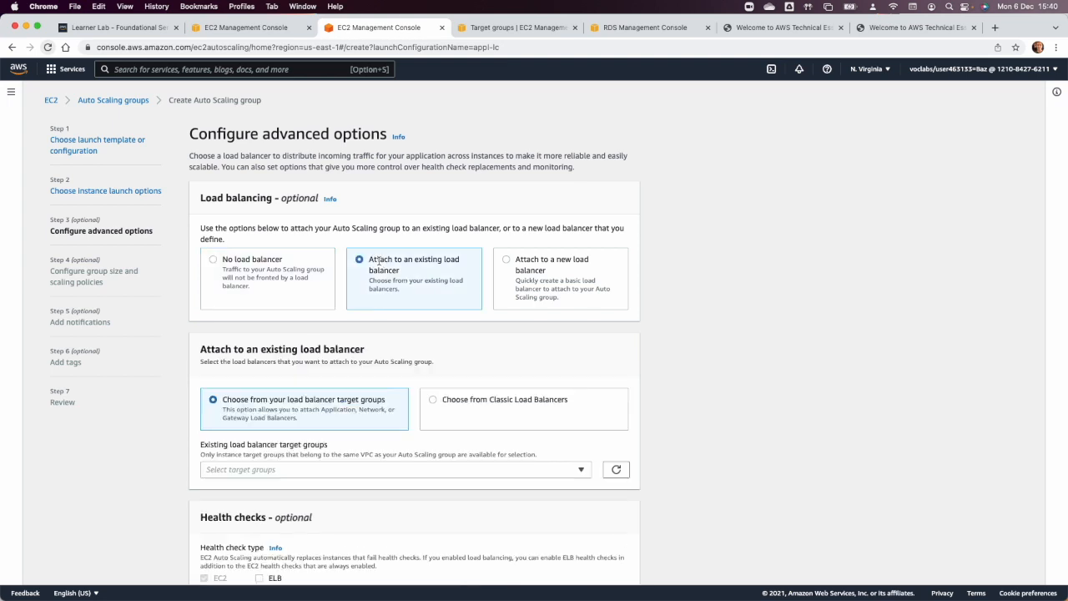
{"action": "left_click", "coordinate": [398, 473]}
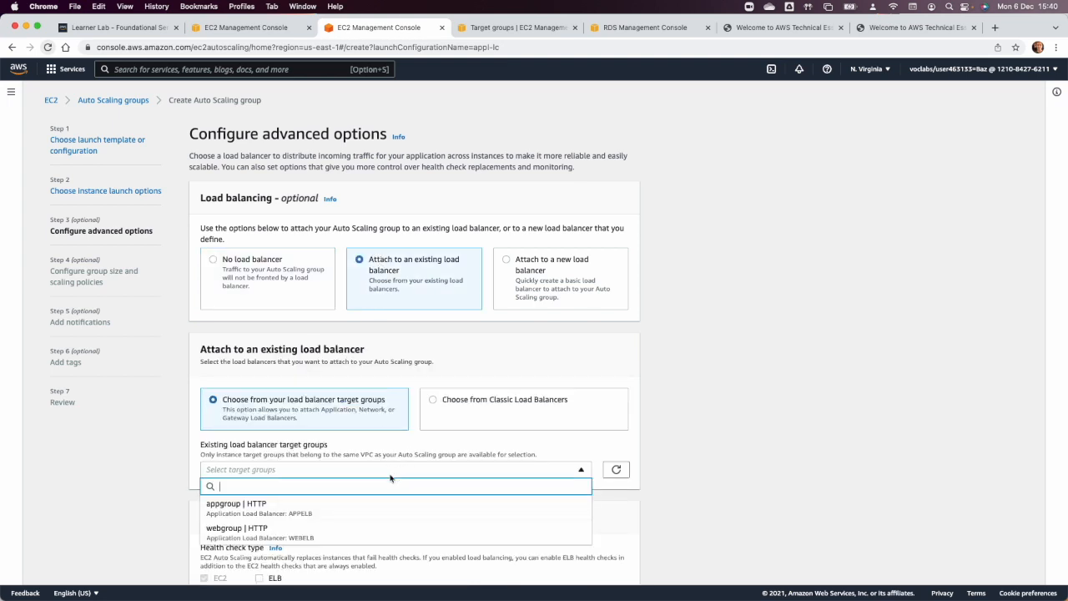
{"action": "left_click", "coordinate": [351, 503]}
{"action": "scroll", "coordinate": [529, 486], "scroll_direction": "down", "scroll_amount": 5}
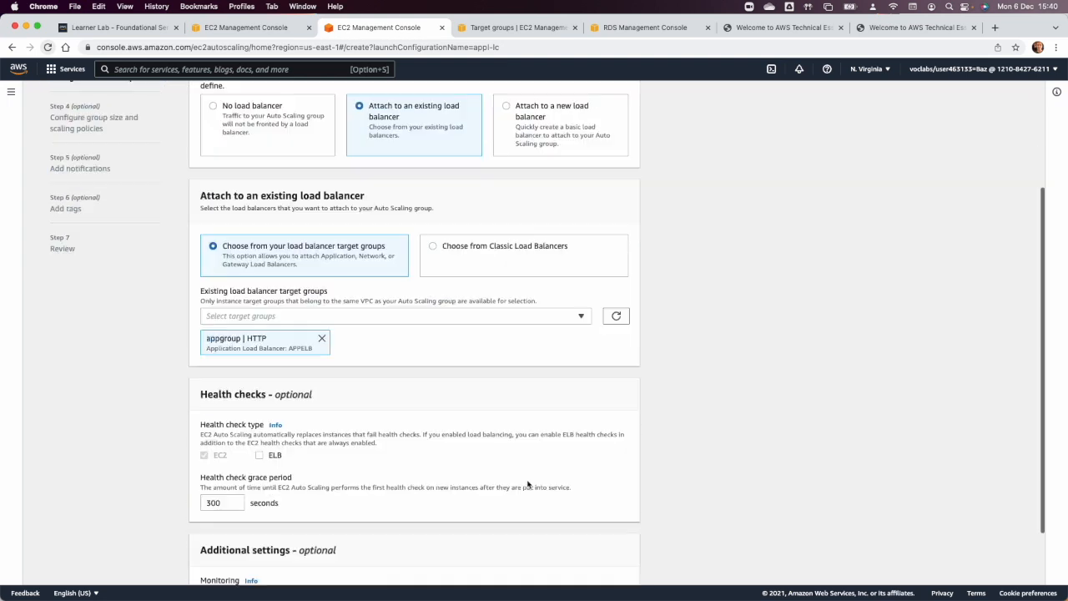
Enable ELB health checks with a 100-second grace period and continue to the group size settings.
{"action": "left_click", "coordinate": [259, 381]}
{"action": "left_click", "coordinate": [212, 429]}
{"action": "type", "text": "100"}
{"action": "left_click", "coordinate": [618, 559]}
Set the application group's desired capacity to 2, minimum capacity to 2 and maximum capacity to 6.
{"action": "left_click", "coordinate": [206, 278]}
{"action": "left_click", "coordinate": [235, 275]}
{"action": "left_click", "coordinate": [234, 317]}
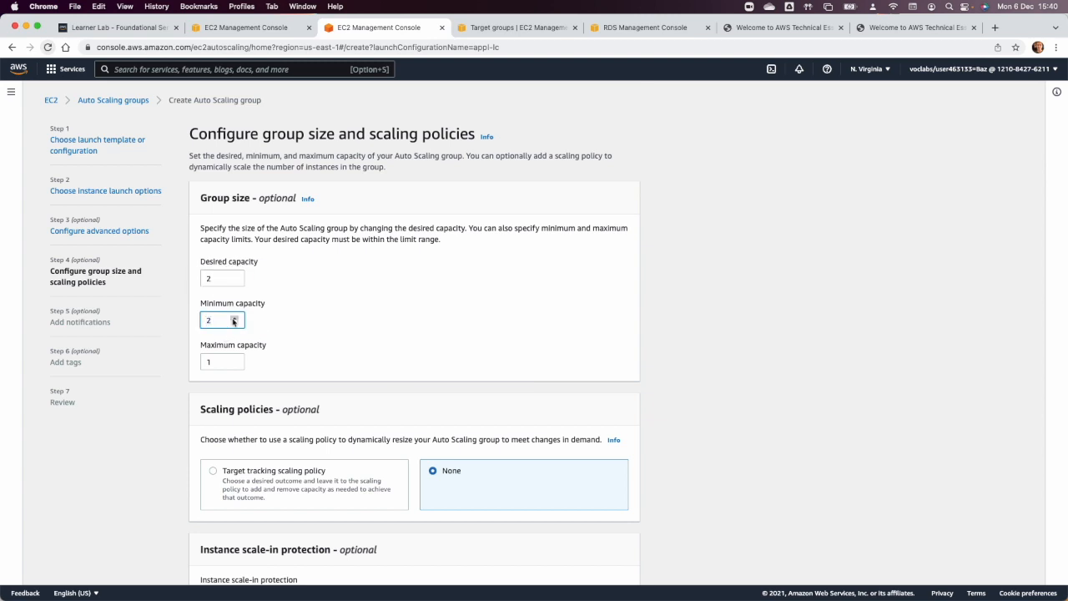
{"action": "left_click", "coordinate": [235, 358]}
{"action": "left_click", "coordinate": [235, 358]}
{"action": "left_click", "coordinate": [234, 358]}
{"action": "left_click", "coordinate": [235, 359]}
Add a target tracking scaling policy on average CPU utilization with target value 60 and 100 seconds warm-up, and continue to notifications.
{"action": "left_click", "coordinate": [213, 470]}
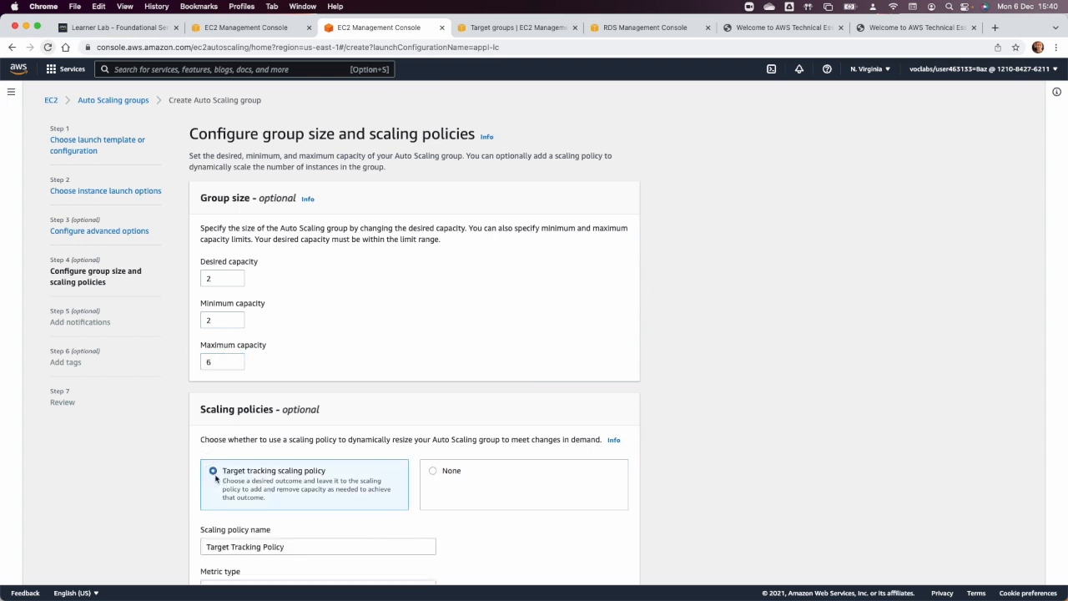
{"action": "scroll", "coordinate": [214, 475], "scroll_direction": "down", "scroll_amount": 5}
{"action": "double_click", "coordinate": [215, 438]}
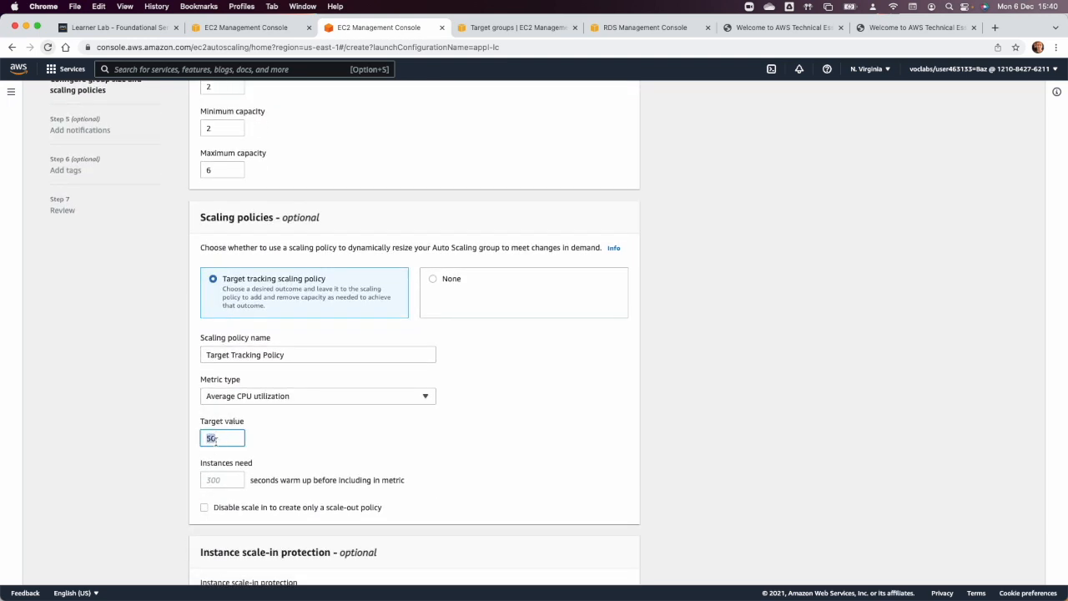
{"action": "type", "text": "6"}
{"action": "left_click", "coordinate": [207, 482]}
{"action": "type", "text": "100"}
{"action": "left_click", "coordinate": [419, 479]}
{"action": "scroll", "coordinate": [418, 480], "scroll_direction": "down", "scroll_amount": 2}
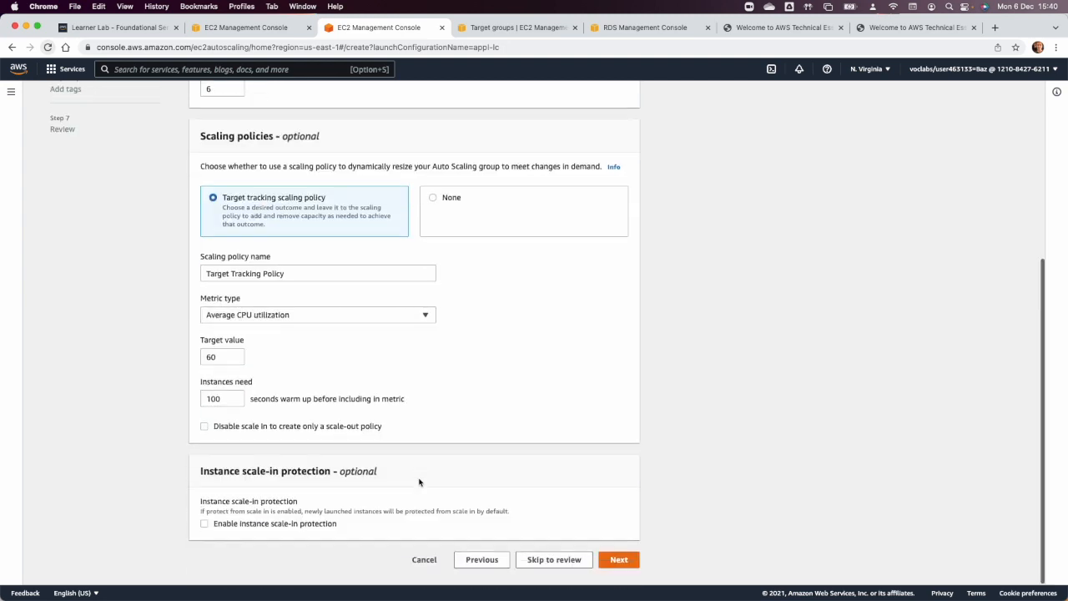
{"action": "left_click", "coordinate": [618, 559]}
Skip notifications and add a tag with key Name and value App AutoScaler.
{"action": "left_click", "coordinate": [618, 206]}
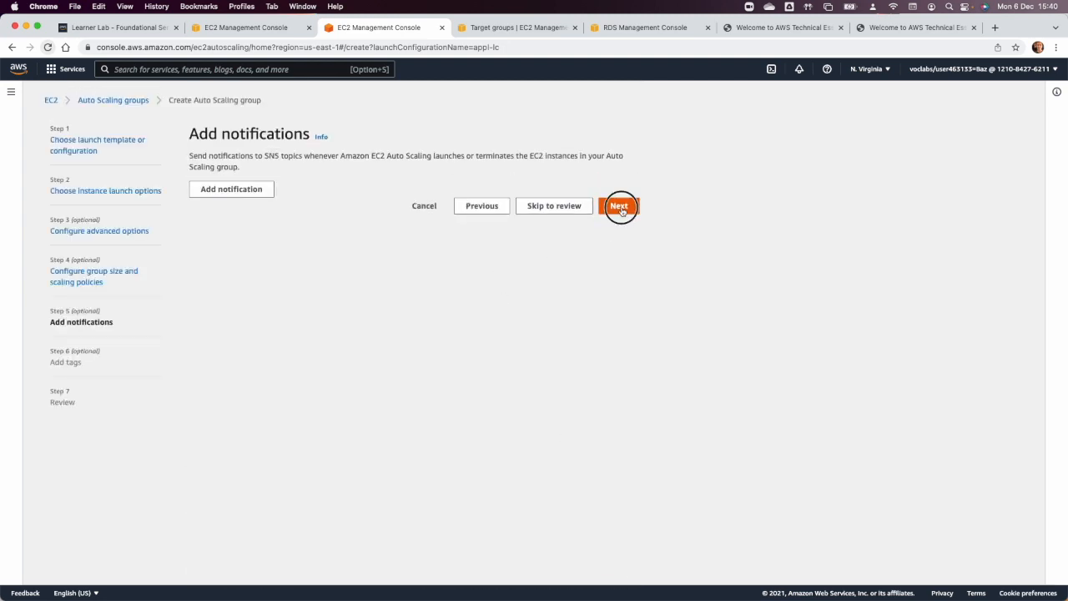
{"action": "left_click", "coordinate": [221, 304]}
{"action": "left_click", "coordinate": [227, 315]}
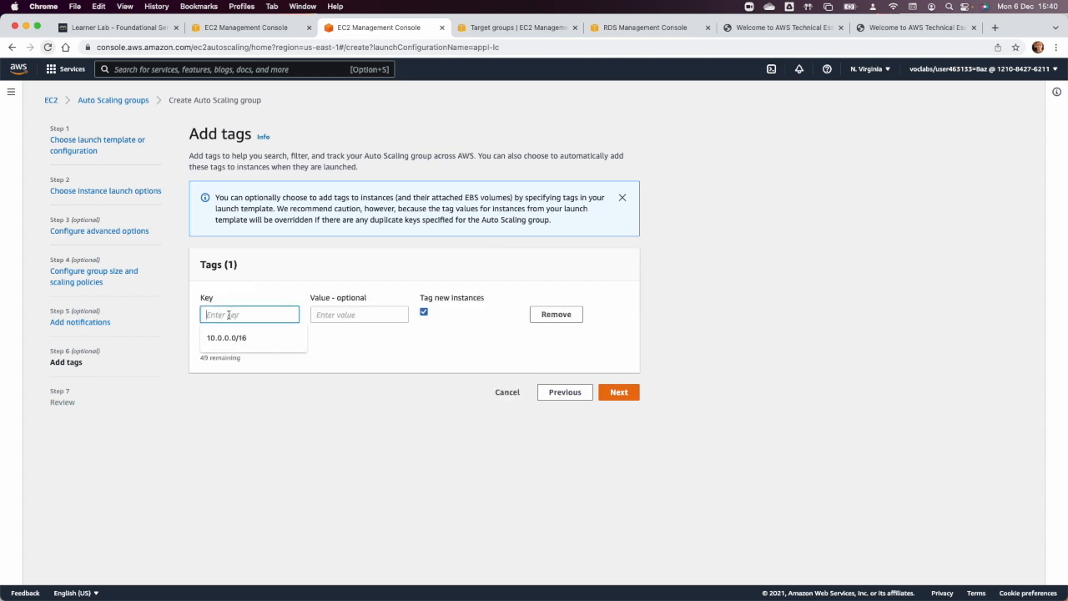
{"action": "type", "text": "Name"}
{"action": "key", "text": "Tab"}
{"action": "type", "text": "A"}
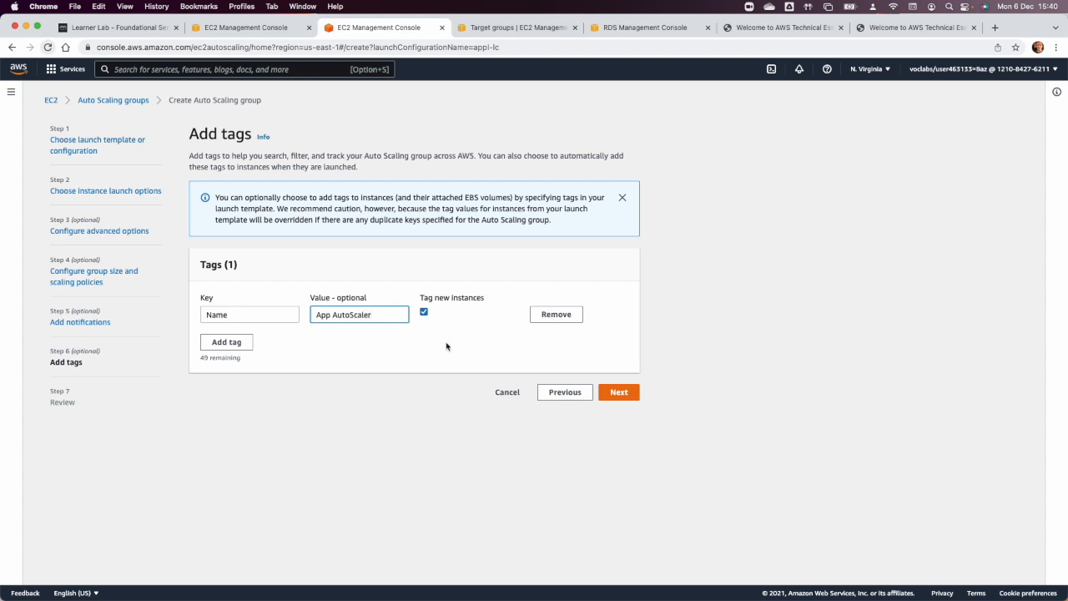
Review the app-autoscaler settings and create the Auto Scaling group.
{"action": "left_click", "coordinate": [624, 392]}
{"action": "scroll", "coordinate": [626, 396], "scroll_direction": "down", "scroll_amount": 10}
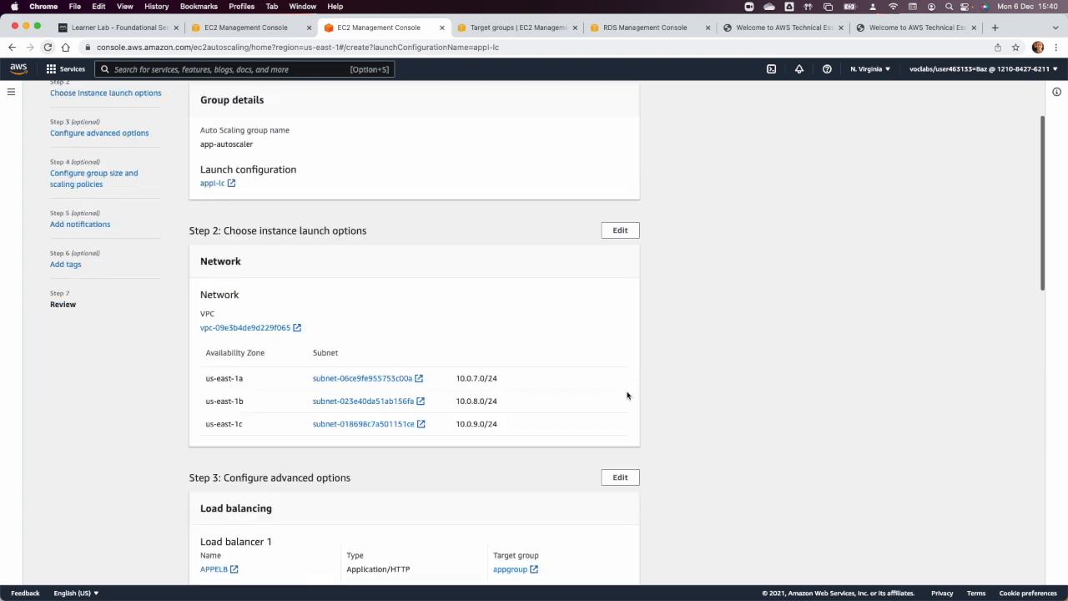
{"action": "scroll", "coordinate": [639, 519], "scroll_direction": "down", "scroll_amount": 5}
{"action": "left_click", "coordinate": [598, 554]}
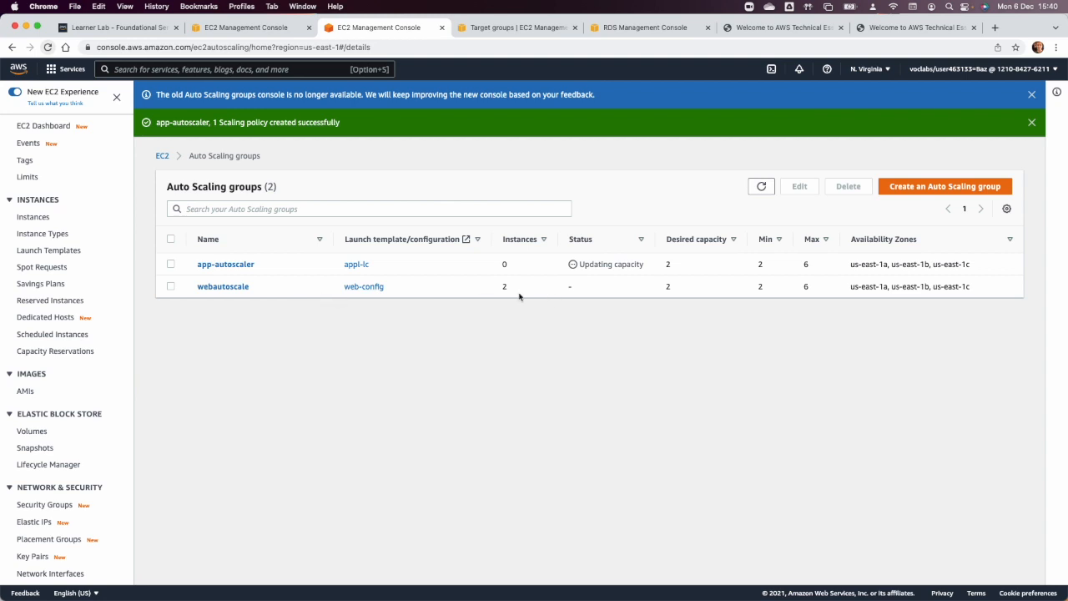
Examine the EC2 instances launched by the Auto Scaling groups, including the details of a Web Autoscale and an App AutoScaler instance.
{"action": "left_click", "coordinate": [215, 30]}
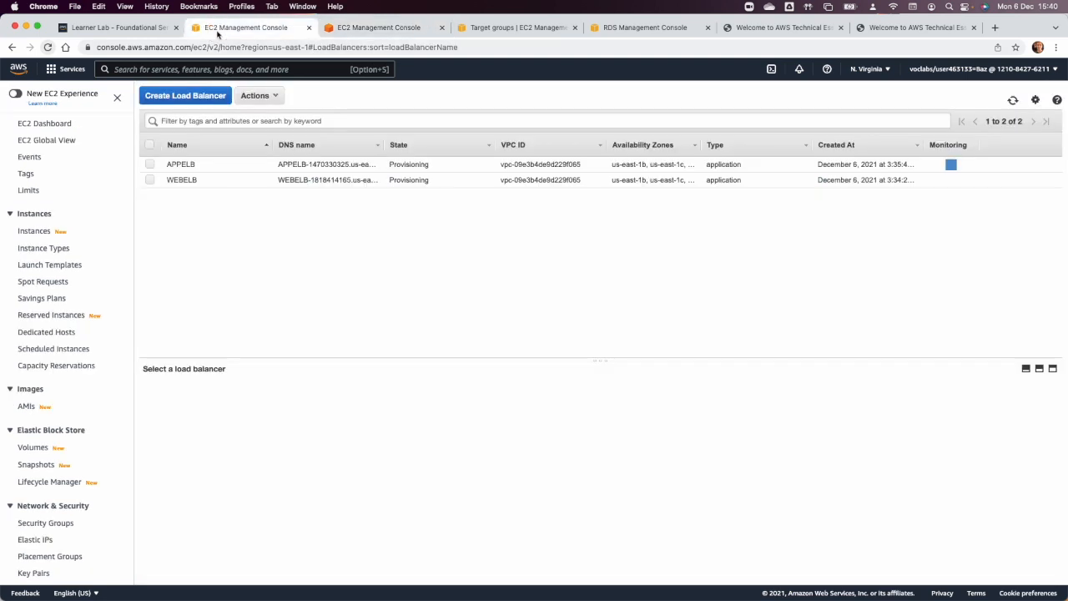
{"action": "left_click", "coordinate": [35, 231]}
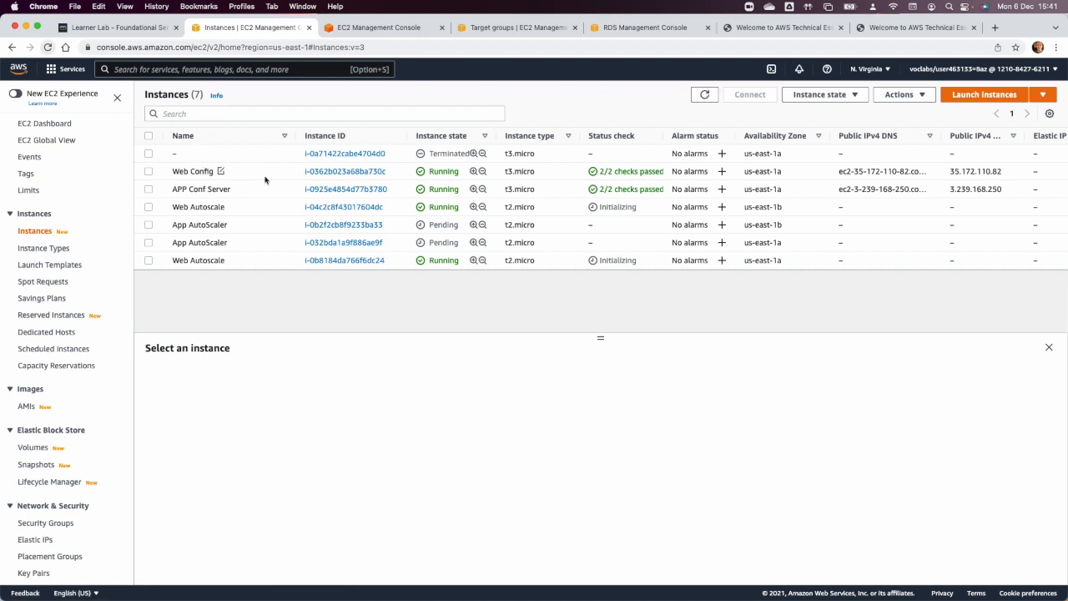
{"action": "left_click", "coordinate": [148, 207]}
{"action": "left_click", "coordinate": [148, 261]}
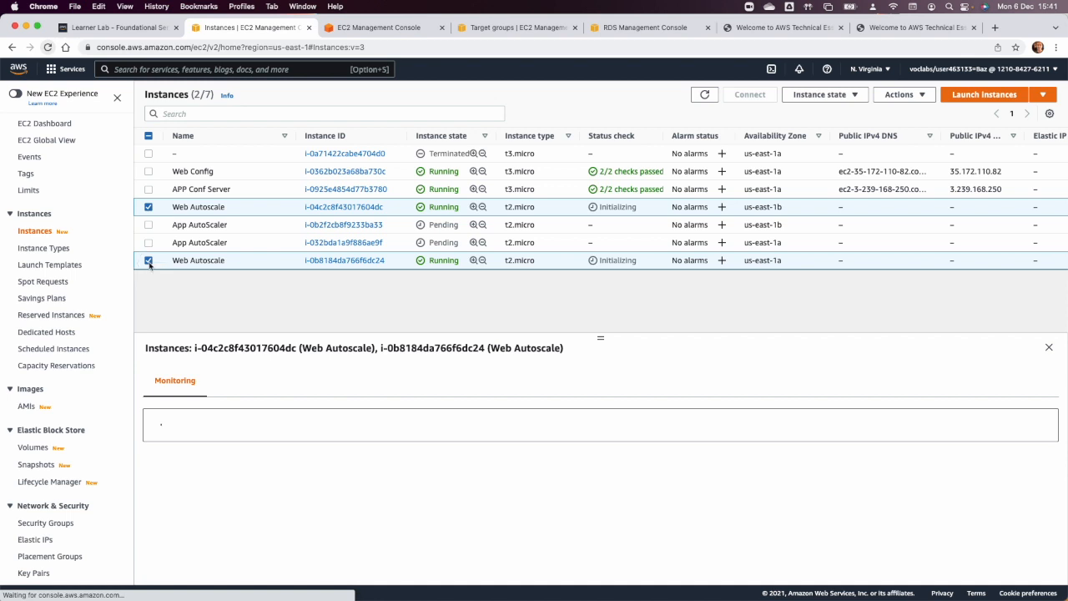
{"action": "left_click", "coordinate": [149, 261]}
{"action": "left_click", "coordinate": [148, 207]}
{"action": "left_click", "coordinate": [148, 207]}
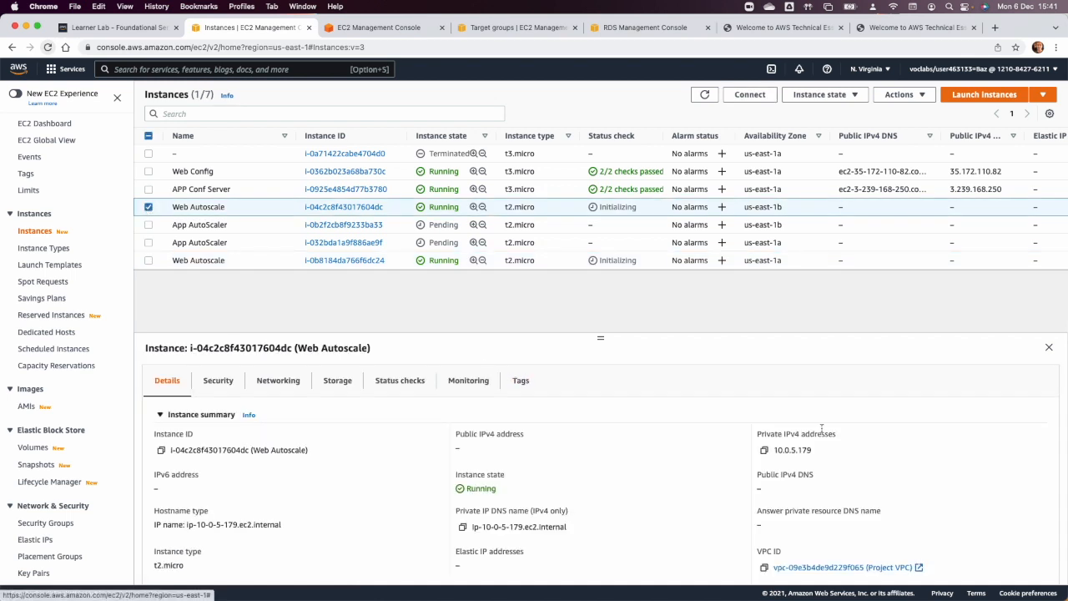
{"action": "scroll", "coordinate": [821, 429], "scroll_direction": "down", "scroll_amount": 2}
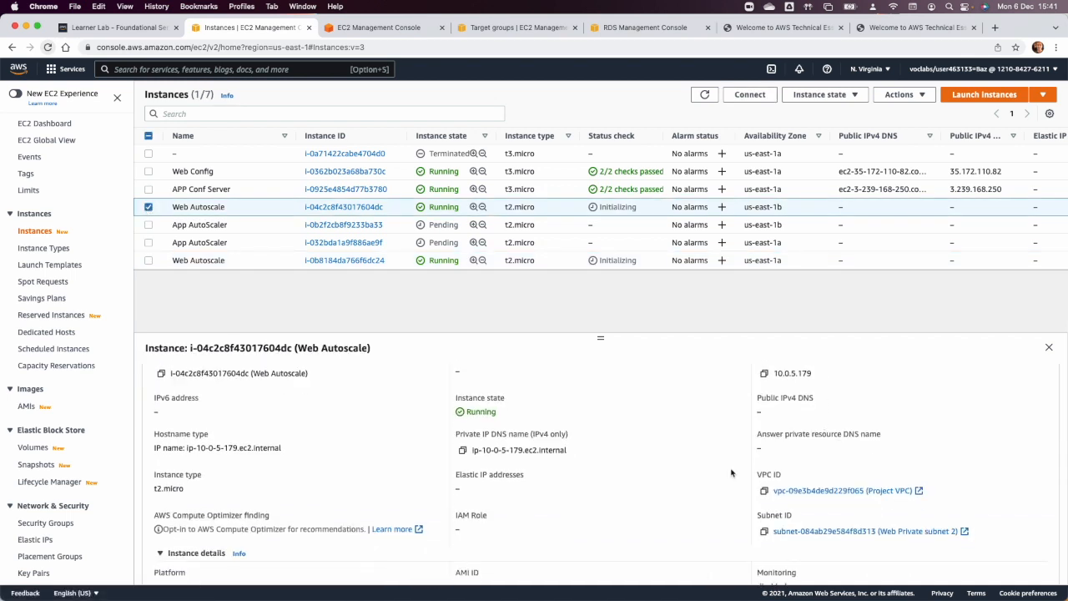
{"action": "left_click", "coordinate": [150, 208]}
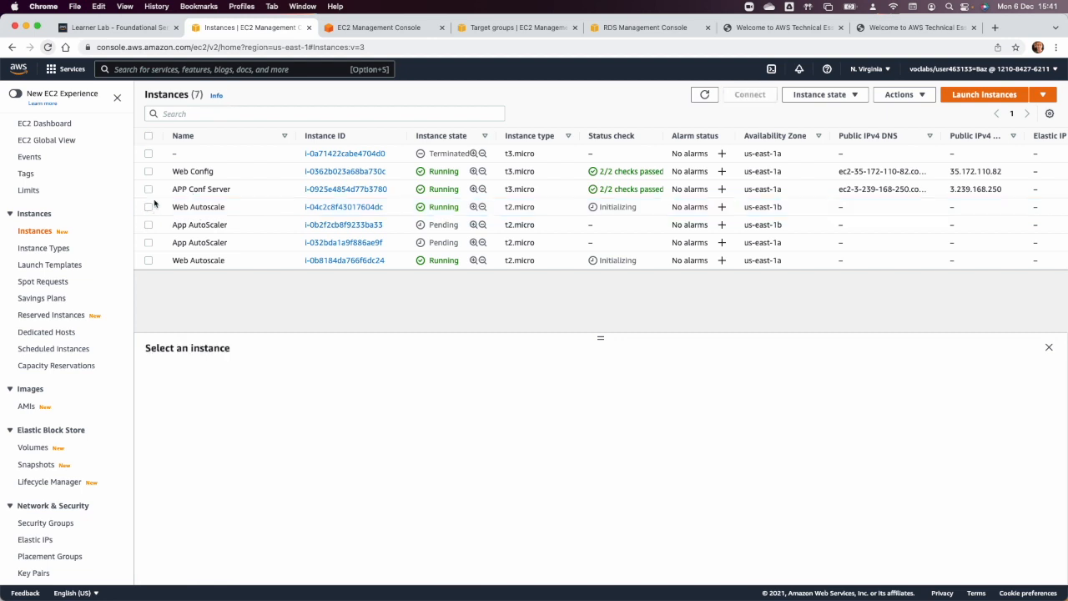
{"action": "left_click", "coordinate": [148, 243]}
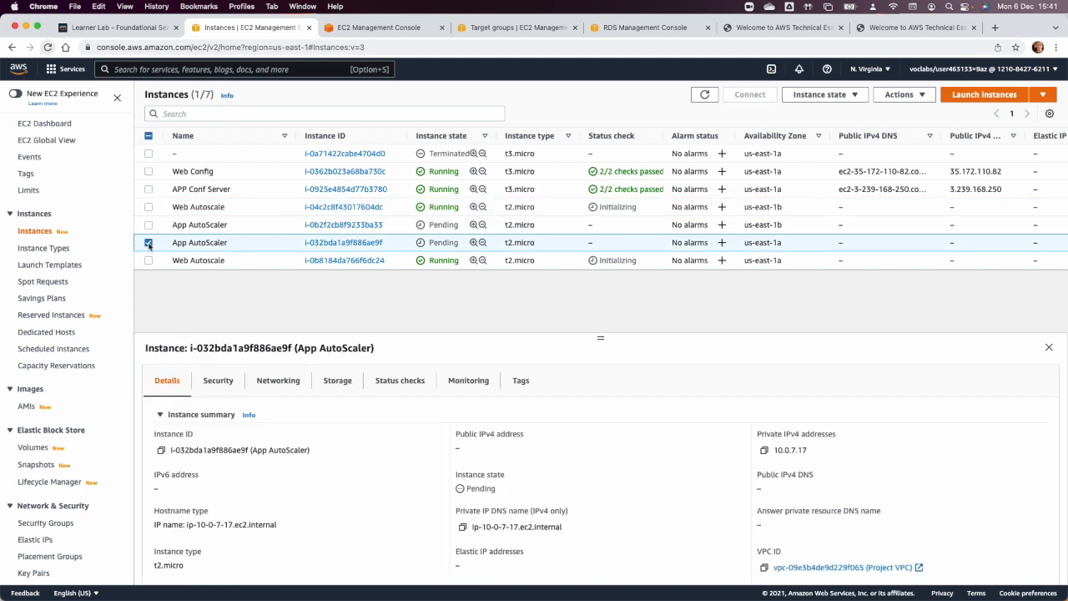
{"action": "left_click", "coordinate": [149, 241]}
Stop the Web Config and APP Conf Server instances.
{"action": "left_click", "coordinate": [149, 189]}
{"action": "left_click", "coordinate": [149, 171]}
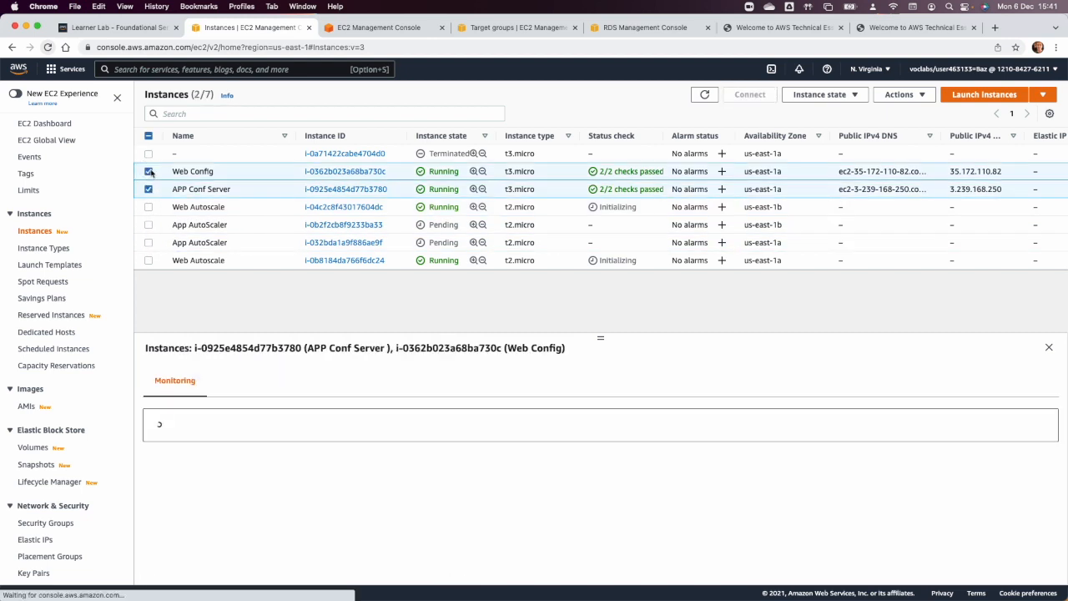
{"action": "left_click", "coordinate": [899, 94]}
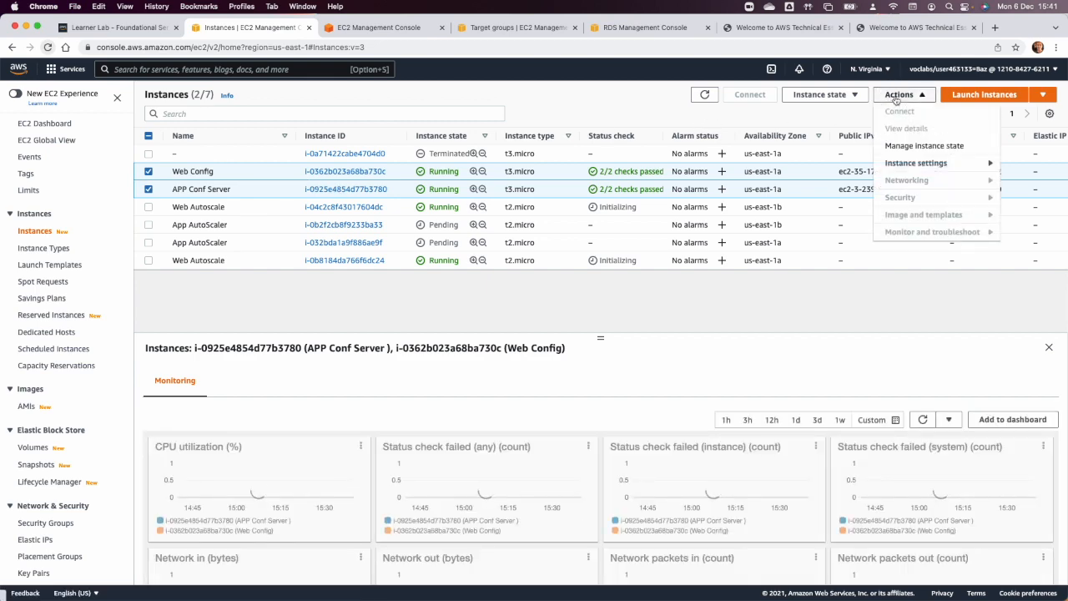
{"action": "left_click", "coordinate": [837, 96]}
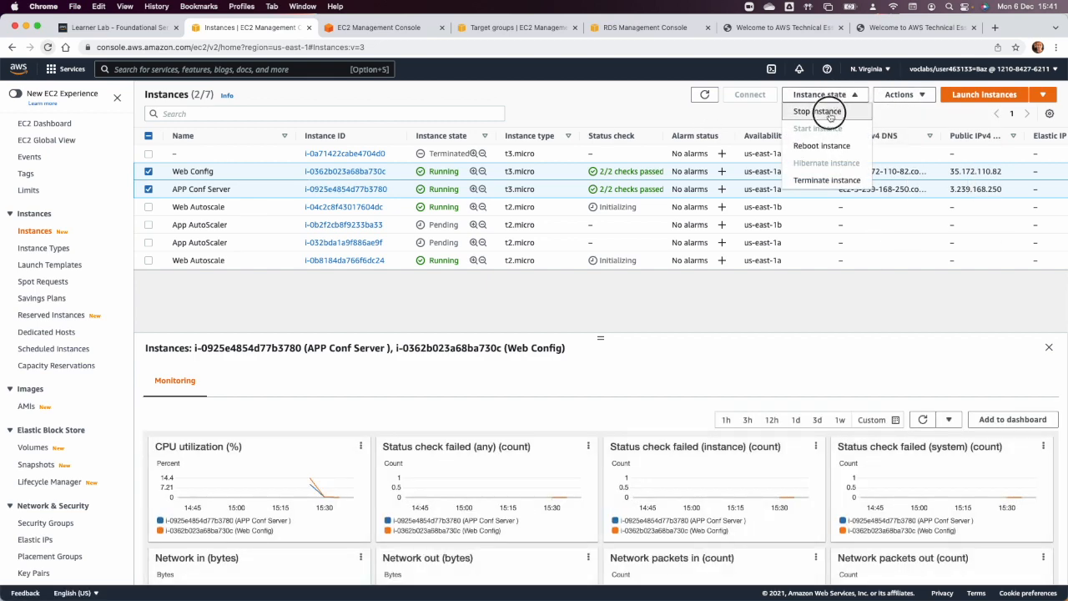
{"action": "left_click", "coordinate": [830, 117]}
{"action": "left_click", "coordinate": [736, 392]}
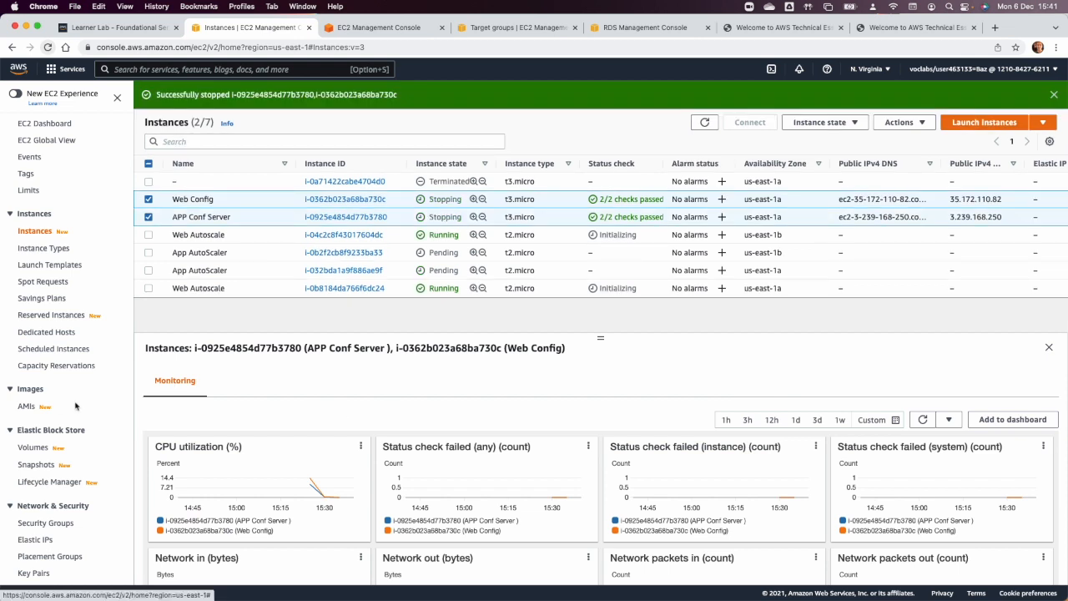
Copy the WEBELB load balancer's DNS name and load it in the browser page that shows the Web Config server.
{"action": "scroll", "coordinate": [55, 407], "scroll_direction": "down", "scroll_amount": 4}
{"action": "left_click", "coordinate": [58, 483]}
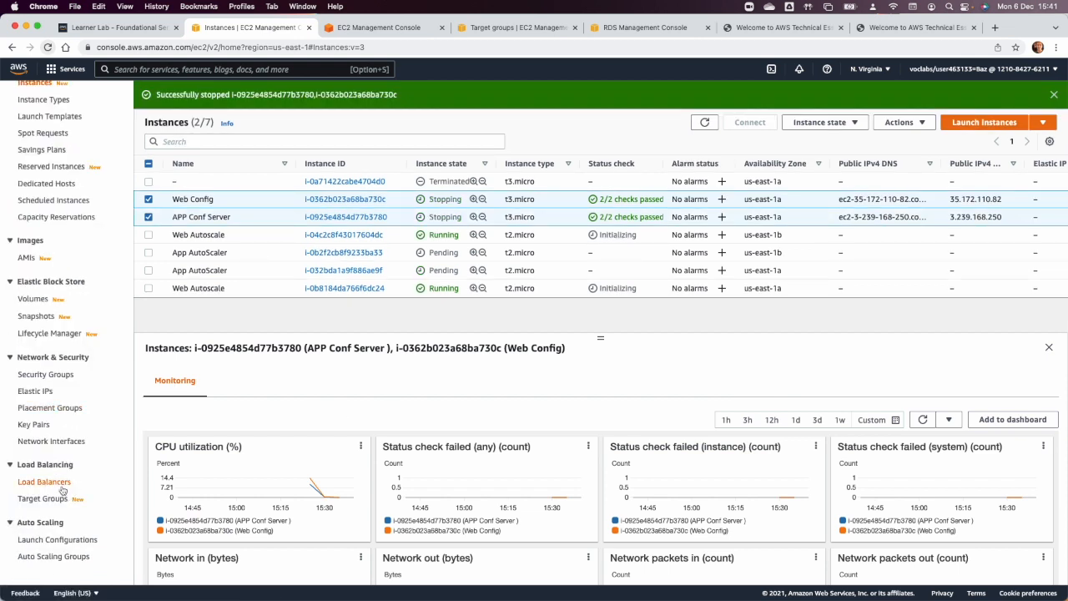
{"action": "left_click", "coordinate": [151, 180]}
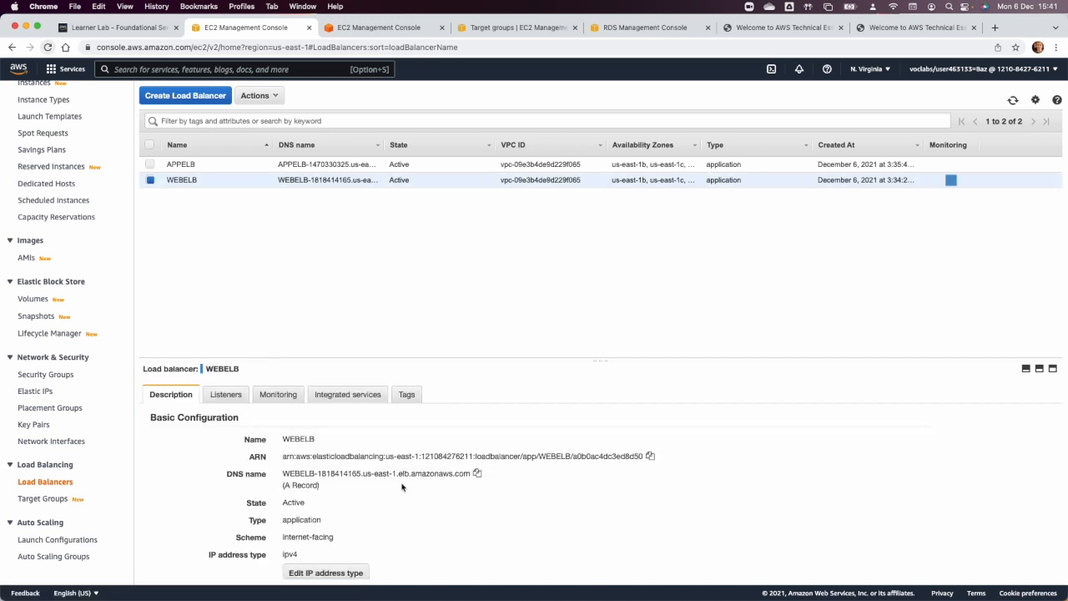
{"action": "left_click", "coordinate": [478, 474]}
{"action": "left_click", "coordinate": [785, 32]}
{"action": "left_click", "coordinate": [698, 47]}
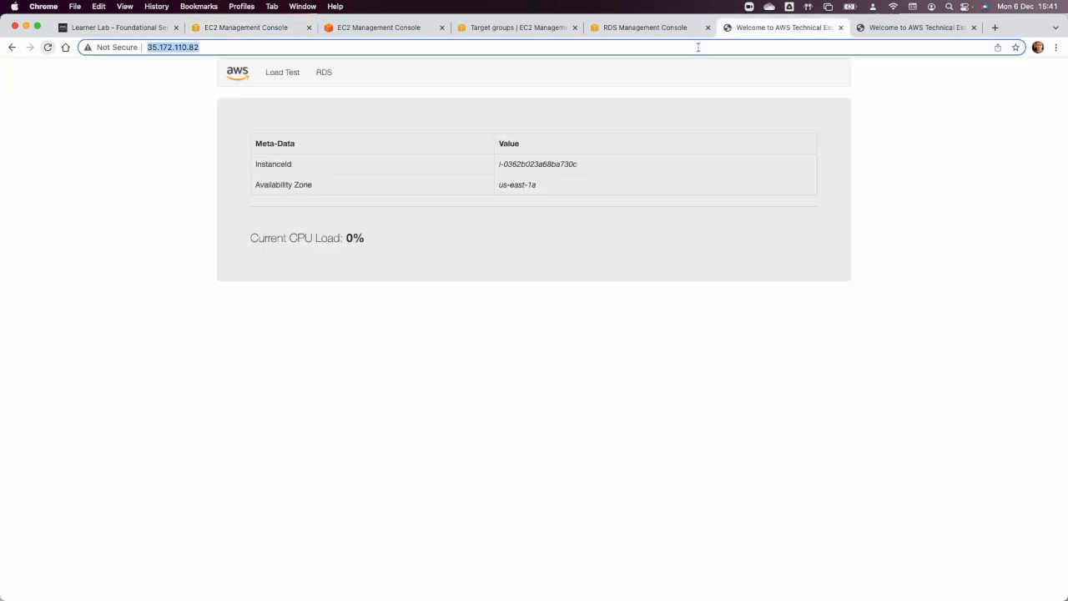
{"action": "key", "text": "super+v"}
{"action": "key", "text": "Return"}
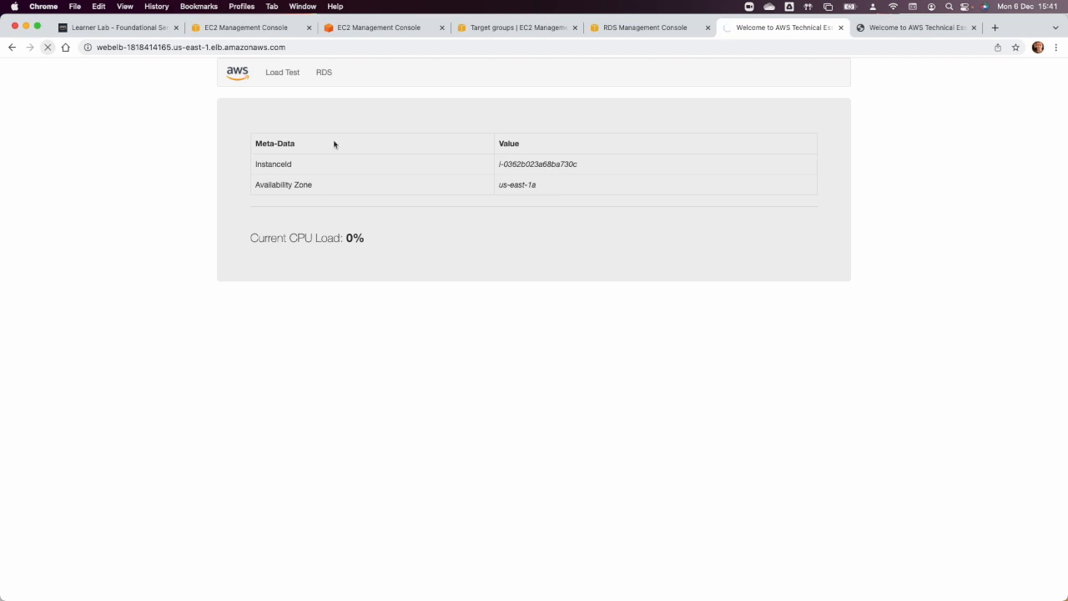
Check the registered targets of webgroup and appgroup, and the state of the EC2 instances.
{"action": "left_click", "coordinate": [259, 30]}
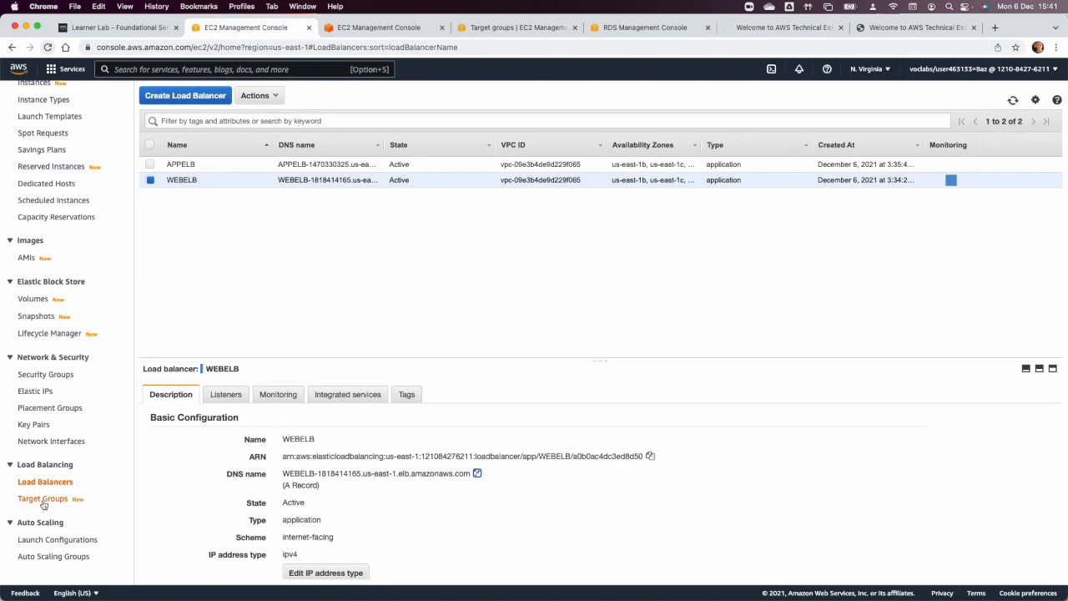
{"action": "left_click", "coordinate": [43, 499]}
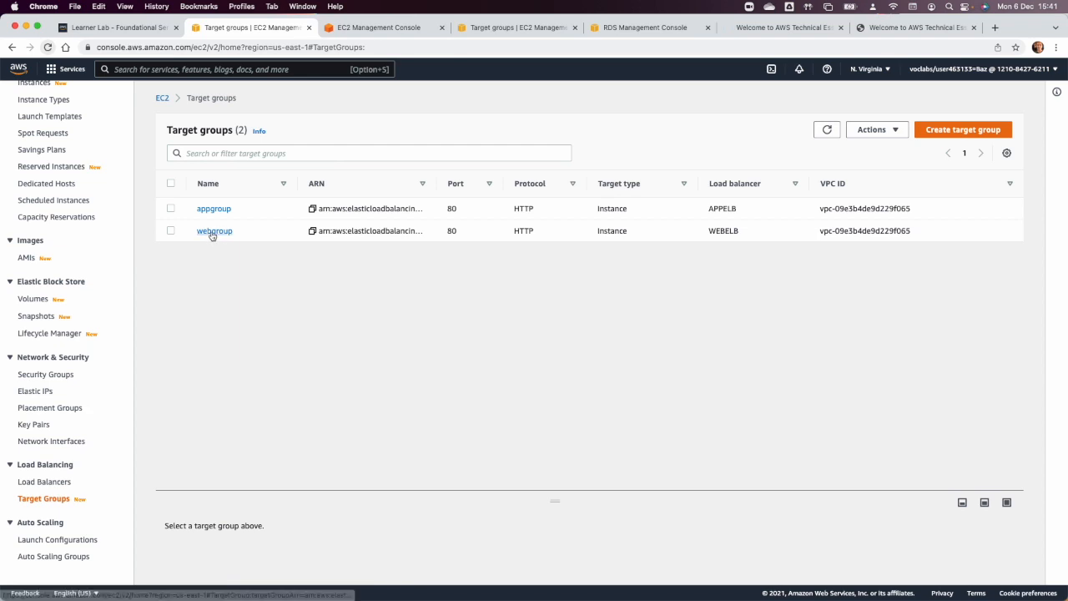
{"action": "left_click", "coordinate": [212, 232]}
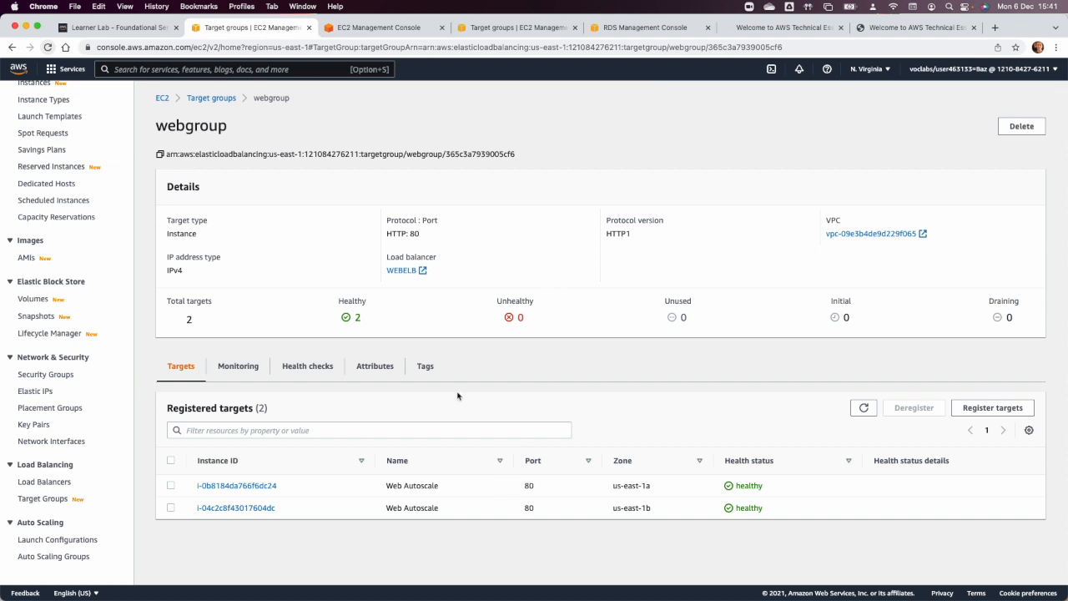
{"action": "left_click", "coordinate": [219, 99]}
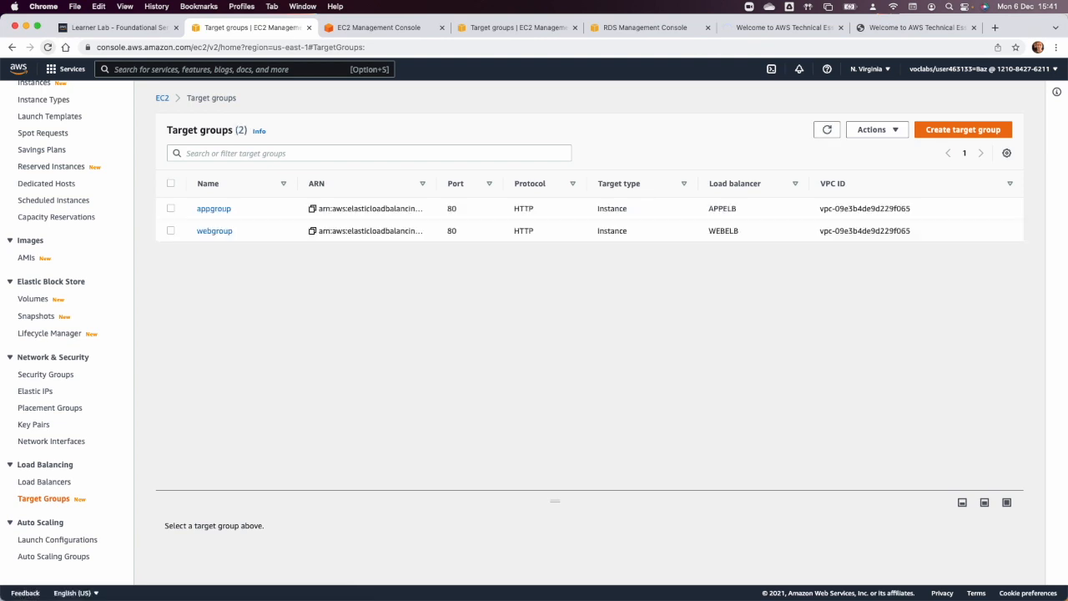
{"action": "left_click", "coordinate": [211, 208]}
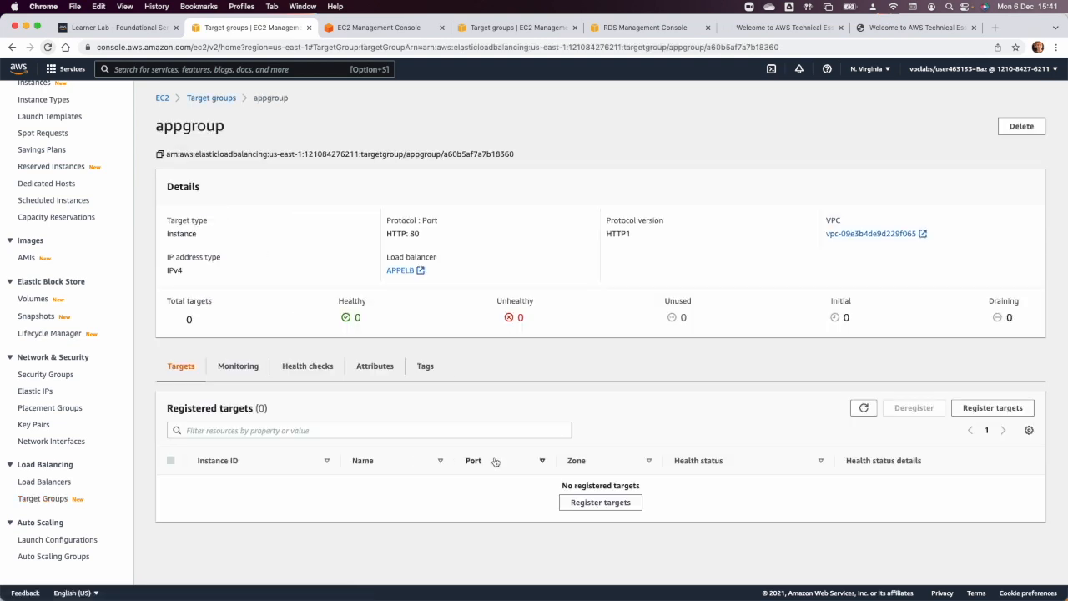
{"action": "left_click", "coordinate": [378, 28]}
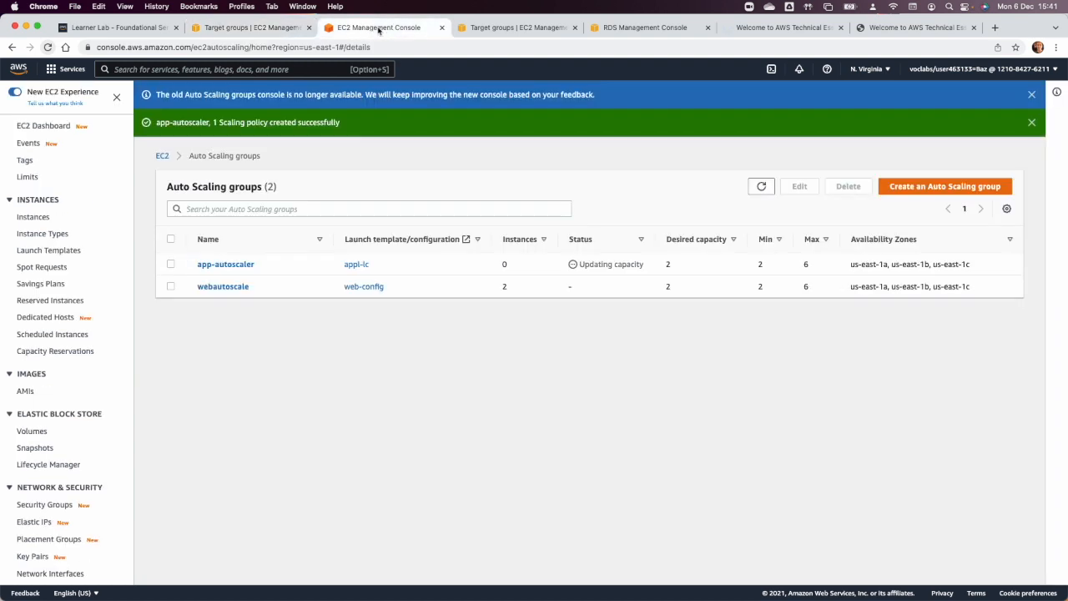
{"action": "left_click", "coordinate": [34, 216]}
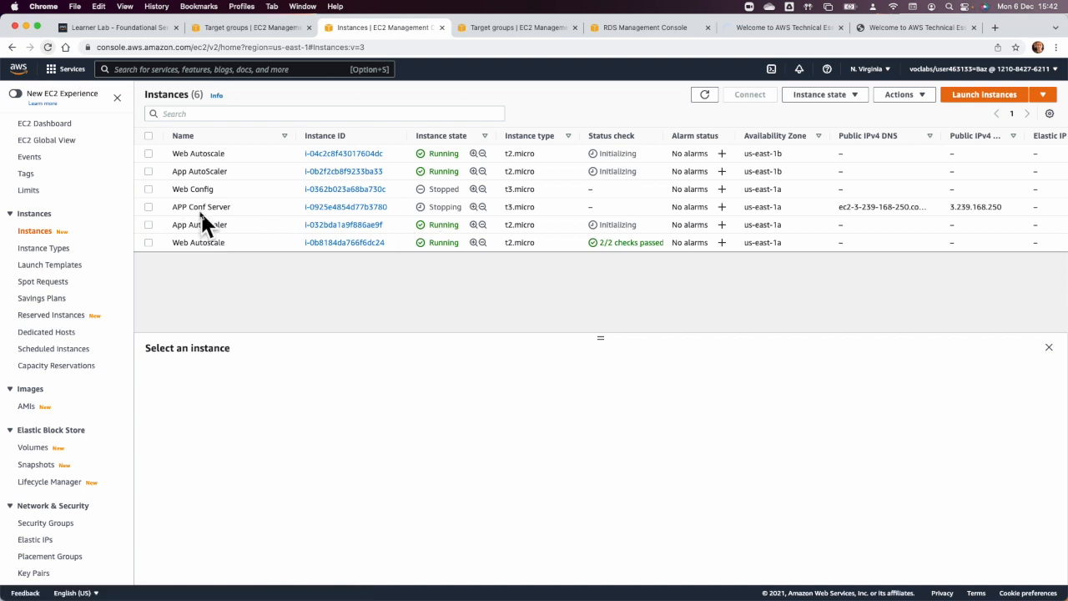
Register the two running App AutoScaler instances as targets of appgroup on port 80.
{"action": "left_click", "coordinate": [224, 29]}
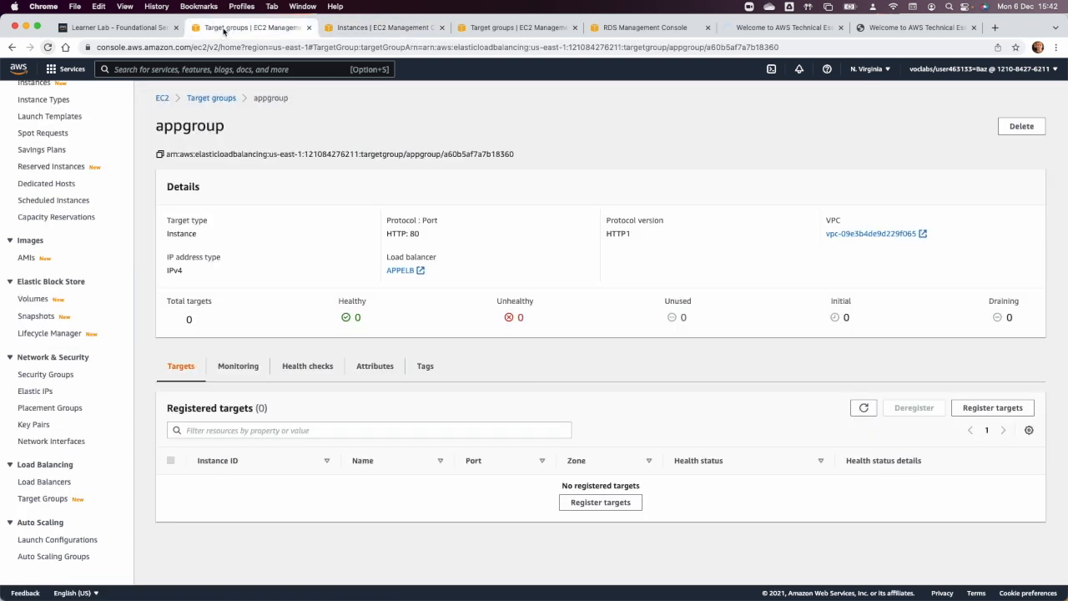
{"action": "left_click", "coordinate": [617, 501]}
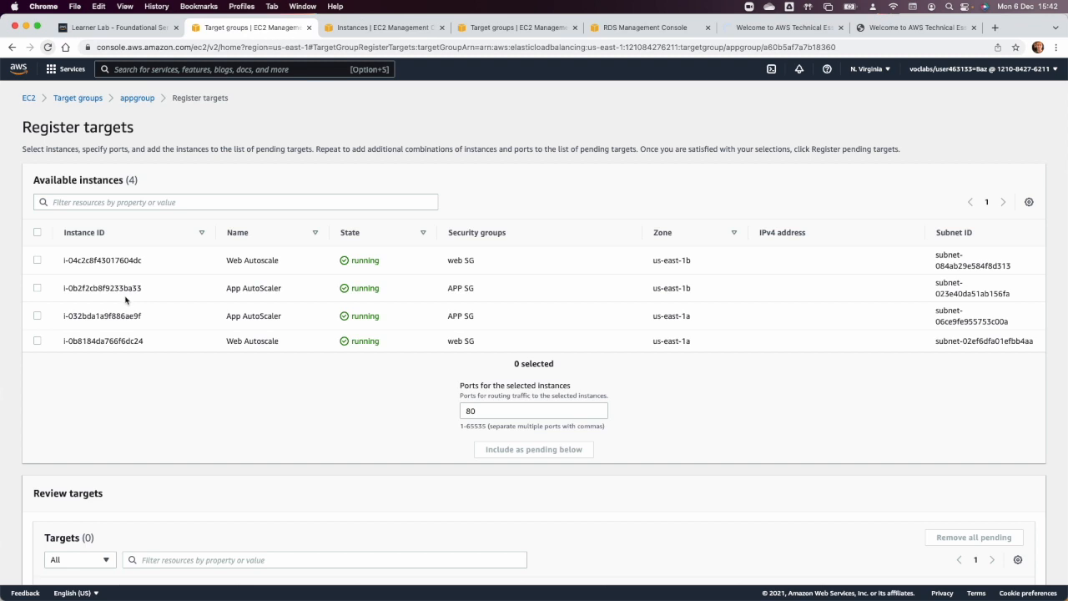
{"action": "left_click", "coordinate": [36, 287]}
{"action": "left_click", "coordinate": [37, 316]}
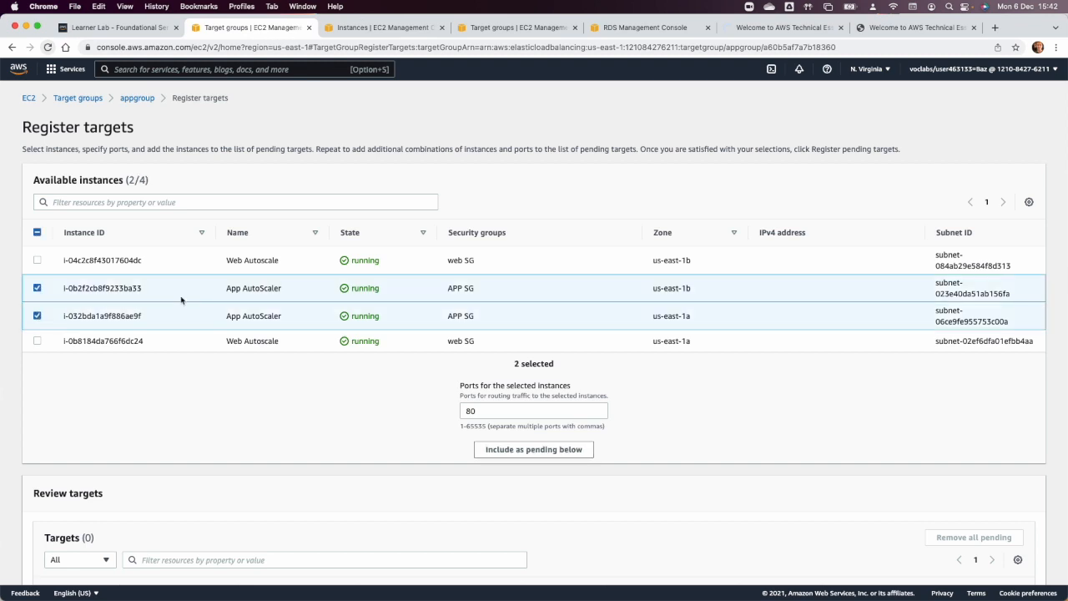
{"action": "scroll", "coordinate": [599, 437], "scroll_direction": "down", "scroll_amount": 3}
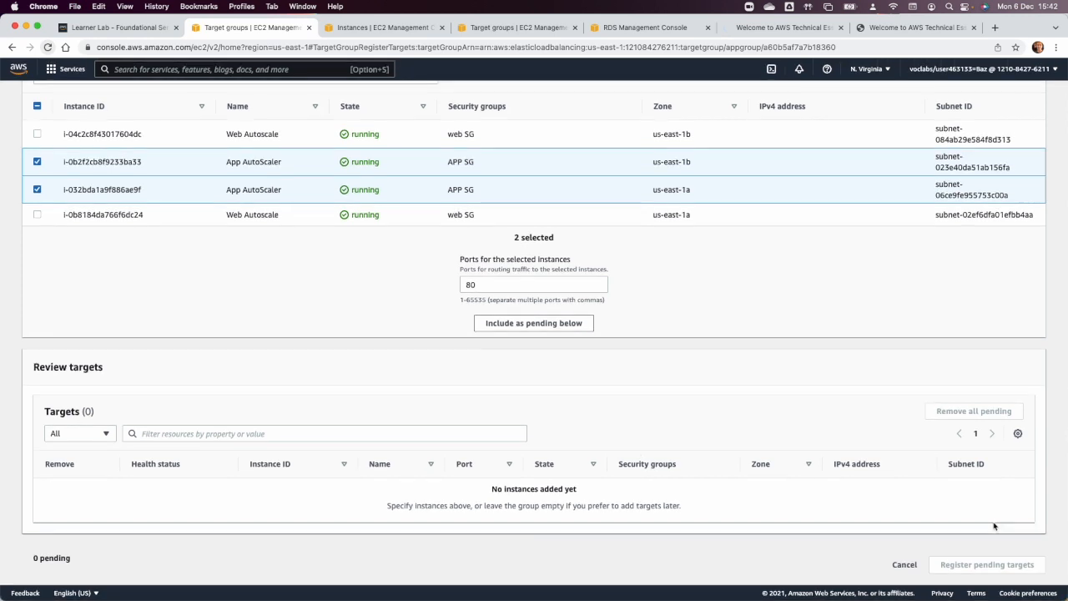
{"action": "scroll", "coordinate": [989, 563], "scroll_direction": "up", "scroll_amount": 1}
{"action": "left_click", "coordinate": [585, 353]}
{"action": "scroll", "coordinate": [805, 453], "scroll_direction": "down", "scroll_amount": 1}
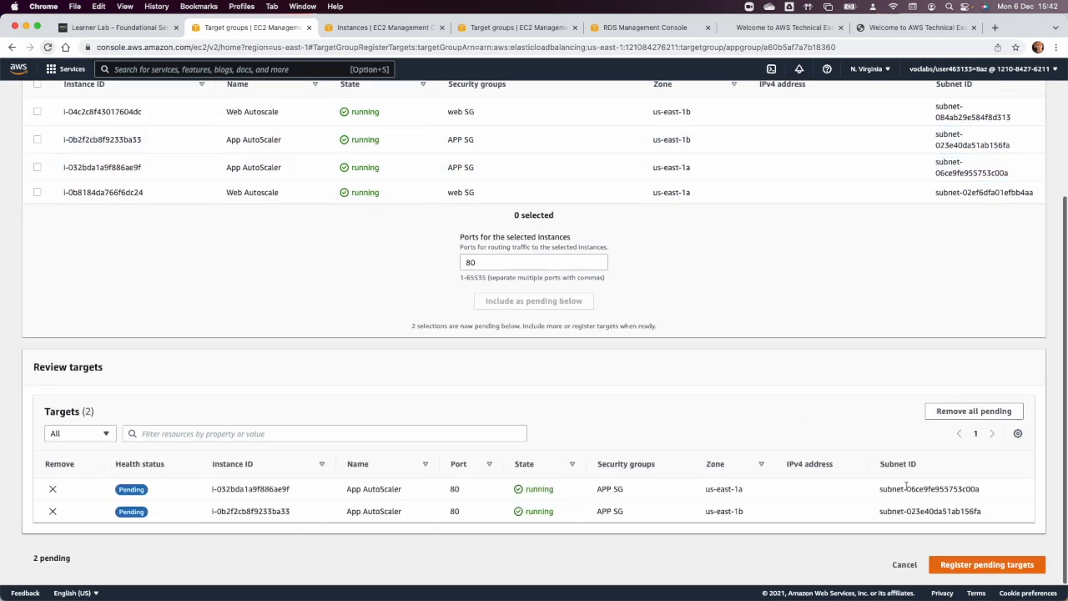
{"action": "left_click", "coordinate": [1000, 573]}
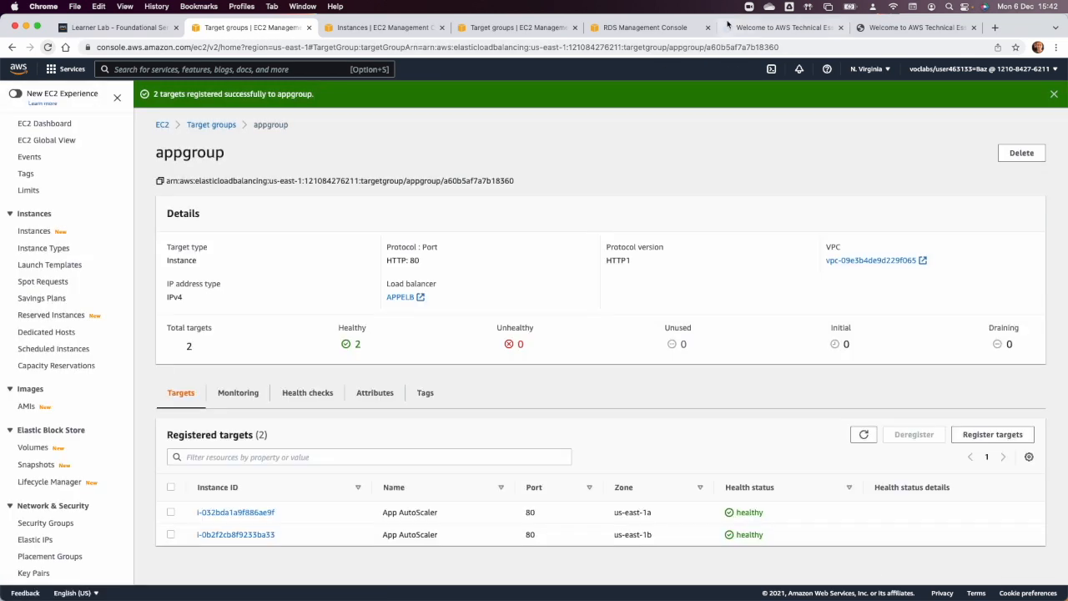
Reload the site served through the WEBELB load balancer and try its Load Test link.
{"action": "left_click", "coordinate": [734, 28]}
{"action": "key", "text": "super+r"}
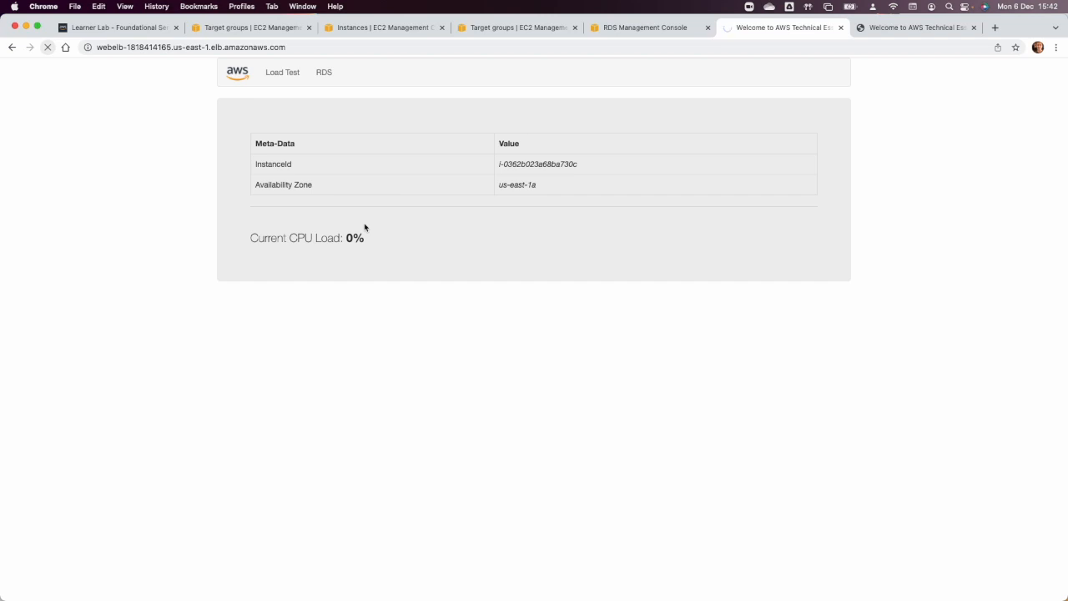
{"action": "left_click", "coordinate": [282, 73]}
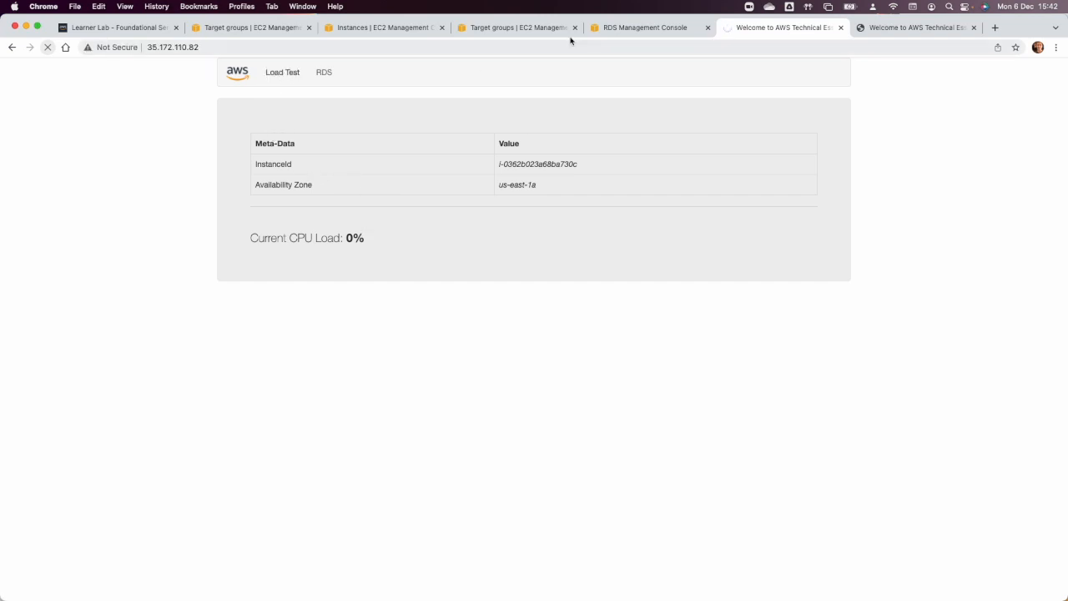
Check the project database in RDS and switch to the Project 1.png architecture diagram in Preview.
{"action": "left_click", "coordinate": [618, 27]}
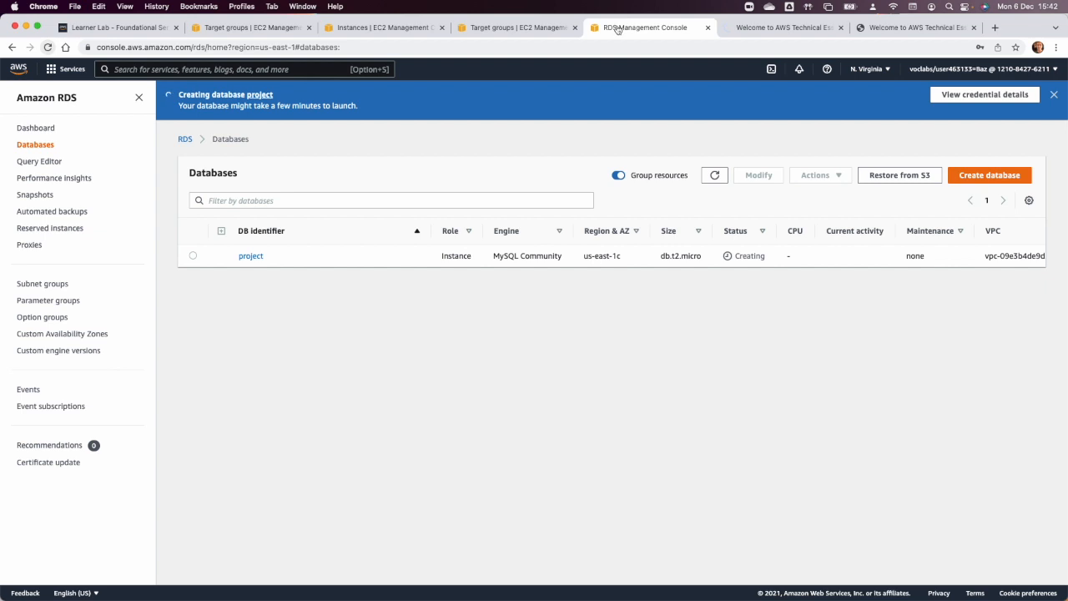
{"action": "key", "text": "super+Tab"}
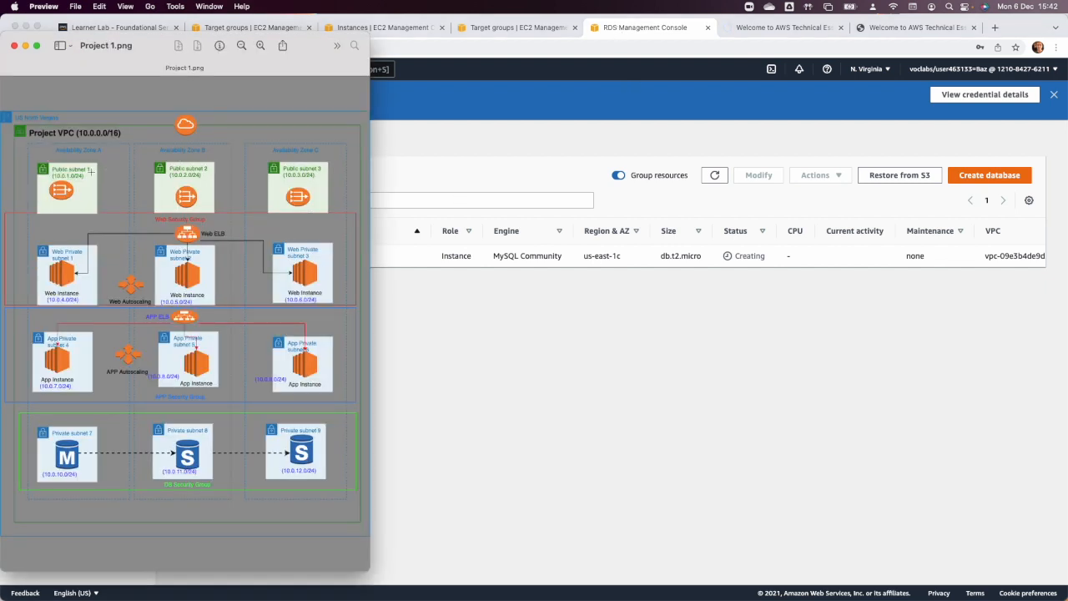